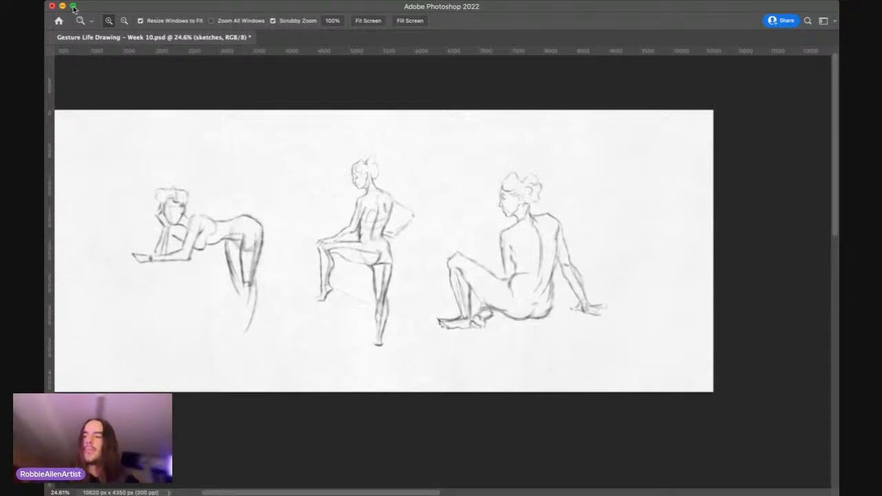
Step: Examine the three gesture figures on the canvas, from the leaning pose to the seated back view
{"action": "key", "text": "space"}
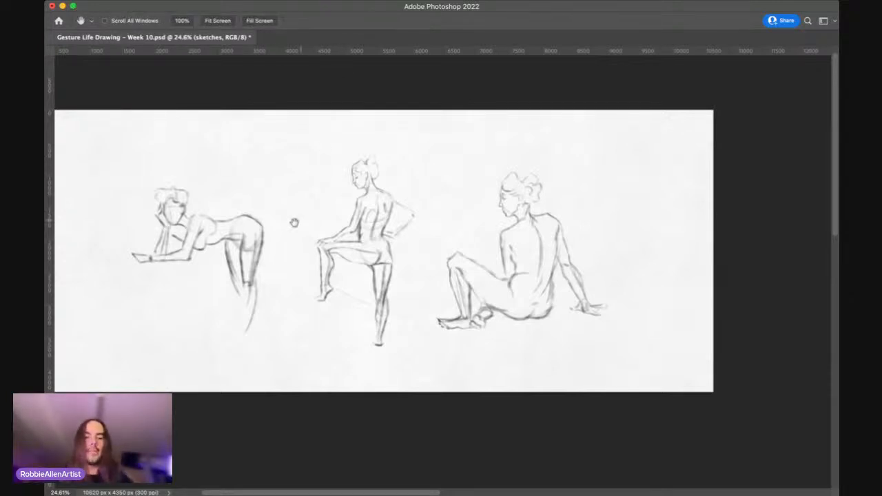
{"action": "left_click_drag", "start_coordinate": [257, 192], "coordinate": [278, 162]}
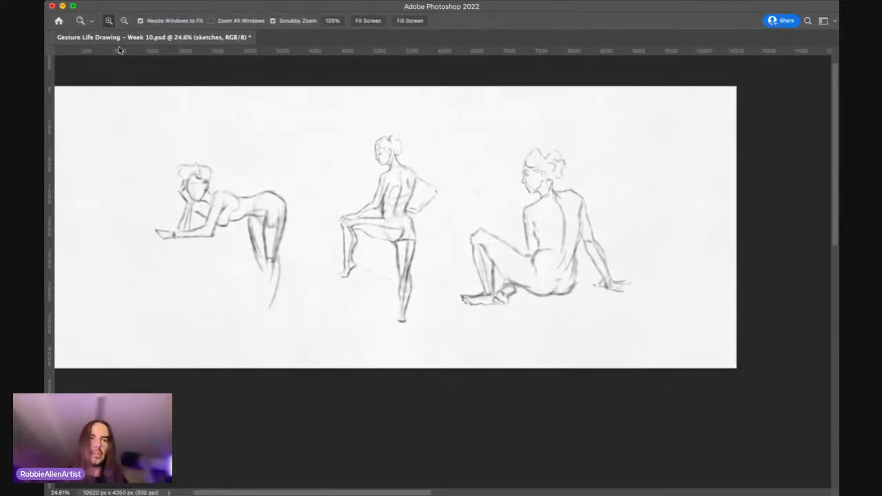
{"action": "key", "text": "space"}
{"action": "left_click_drag", "start_coordinate": [301, 205], "coordinate": [351, 219]}
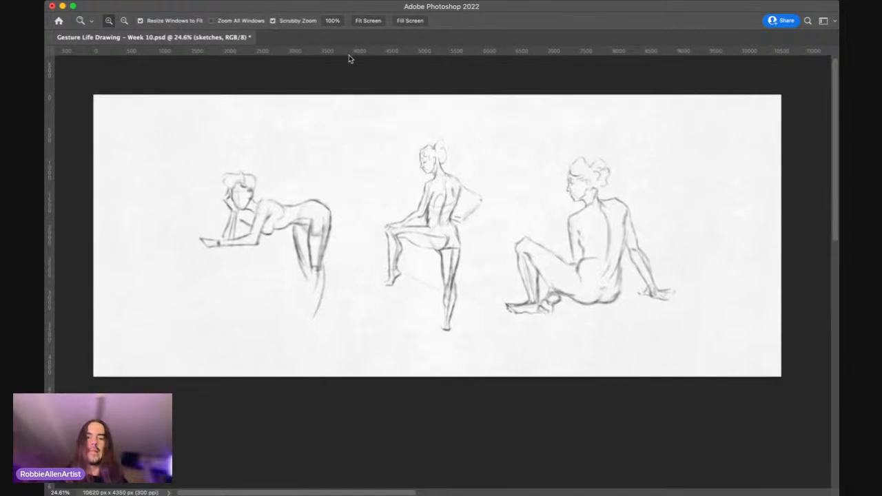
{"action": "left_click_drag", "start_coordinate": [337, 148], "coordinate": [342, 146]}
{"action": "key", "text": "space"}
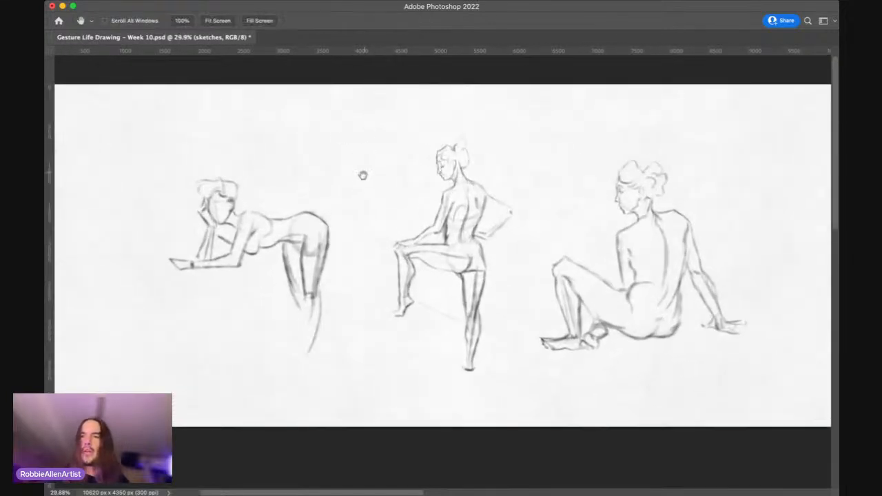
{"action": "left_click_drag", "start_coordinate": [358, 186], "coordinate": [321, 181]}
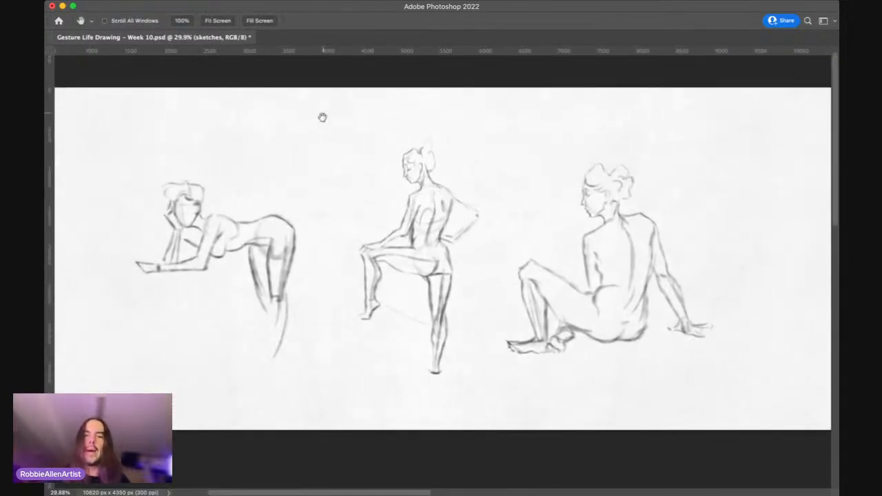
{"action": "left_click_drag", "start_coordinate": [185, 226], "coordinate": [196, 219]}
{"action": "key", "text": "space"}
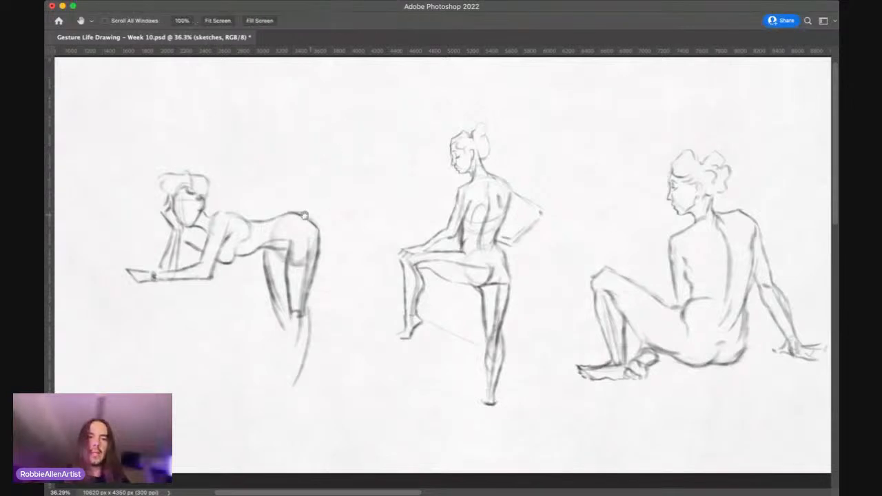
{"action": "left_click_drag", "start_coordinate": [299, 217], "coordinate": [396, 209]}
{"action": "mouse_move", "coordinate": [215, 187]}
{"action": "left_mouse_down"}
{"action": "mouse_move", "coordinate": [227, 183]}
{"action": "mouse_move", "coordinate": [206, 183]}
{"action": "left_mouse_up"}
{"action": "key", "text": "space"}
{"action": "left_click_drag", "start_coordinate": [416, 170], "coordinate": [355, 222]}
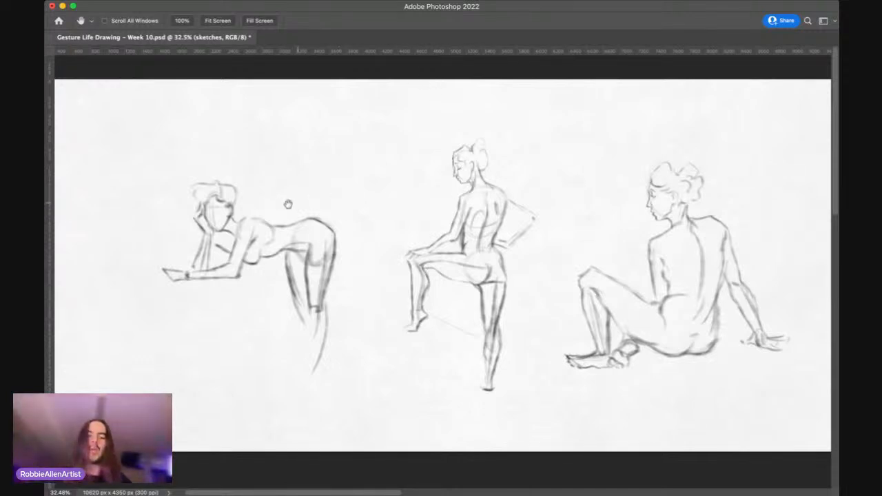
{"action": "left_click_drag", "start_coordinate": [288, 204], "coordinate": [320, 203]}
{"action": "left_click_drag", "start_coordinate": [260, 194], "coordinate": [281, 191]}
{"action": "key", "text": "super+space"}
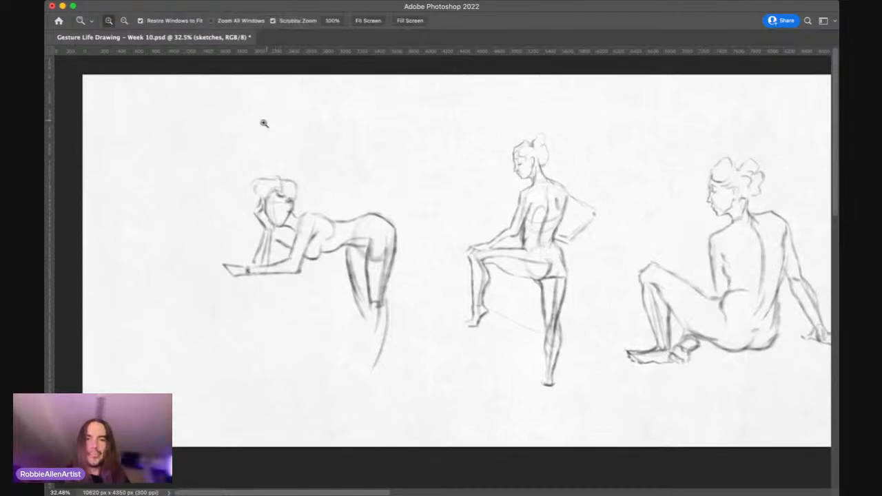
{"action": "mouse_move", "coordinate": [160, 193]}
{"action": "left_mouse_down"}
{"action": "mouse_move", "coordinate": [177, 183]}
{"action": "mouse_move", "coordinate": [159, 187]}
{"action": "left_mouse_up"}
{"action": "key", "text": "space"}
{"action": "left_click_drag", "start_coordinate": [298, 194], "coordinate": [207, 219]}
{"action": "key", "text": "super+space"}
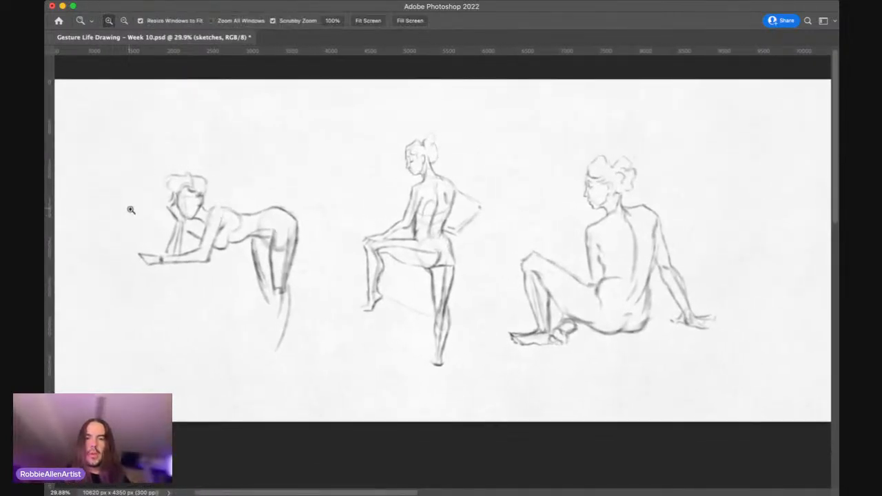
{"action": "left_click_drag", "start_coordinate": [143, 216], "coordinate": [160, 187]}
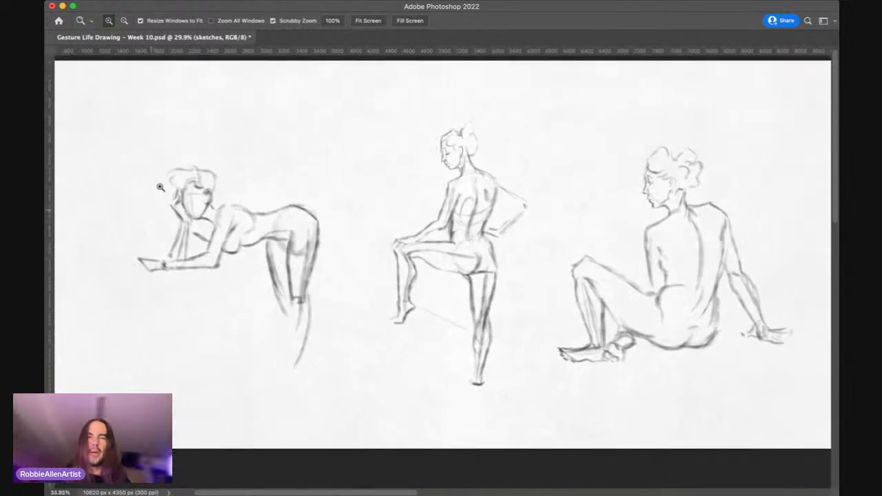
{"action": "left_click_drag", "start_coordinate": [372, 169], "coordinate": [430, 114]}
{"action": "left_click_drag", "start_coordinate": [268, 222], "coordinate": [315, 216]}
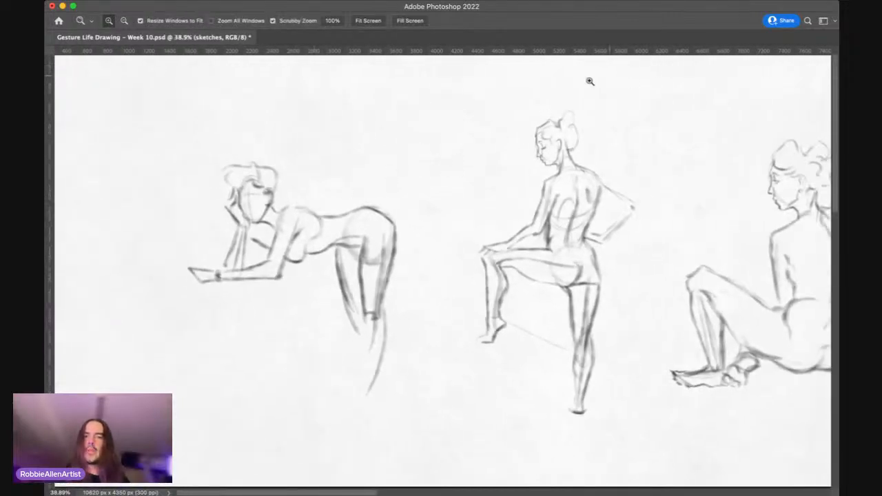
{"action": "left_click_drag", "start_coordinate": [434, 213], "coordinate": [321, 220]}
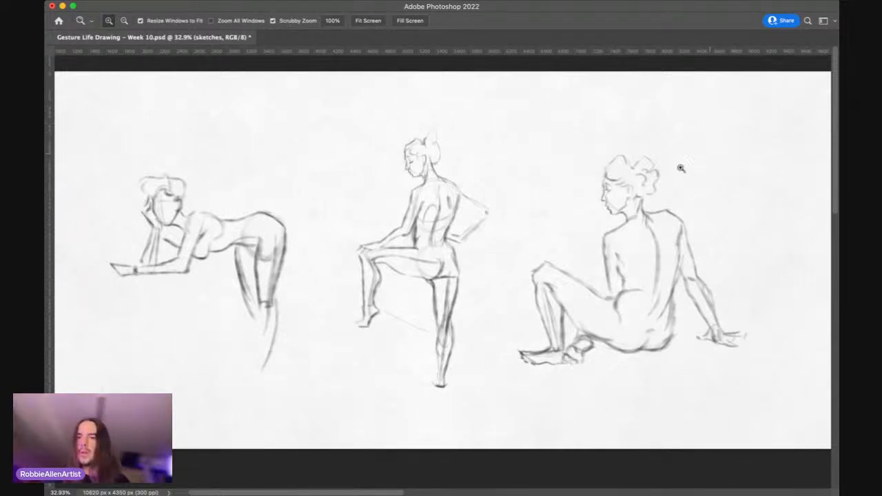
Step: Make sketch 3, the leaning figure's layer, active and duplicate it
{"action": "scroll", "coordinate": [569, 196], "scroll_direction": "left", "scroll_amount": 5}
{"action": "left_click_drag", "start_coordinate": [315, 201], "coordinate": [381, 180]}
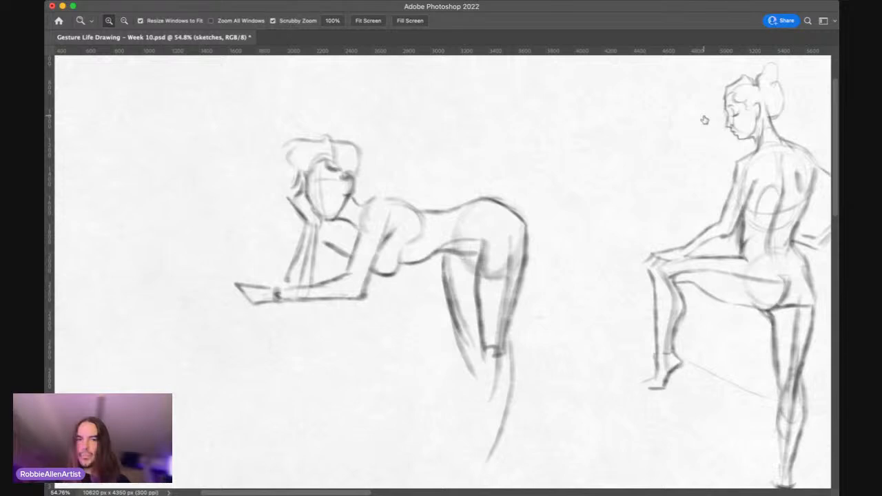
{"action": "key", "text": "super+z"}
{"action": "key", "text": "super+shift+z"}
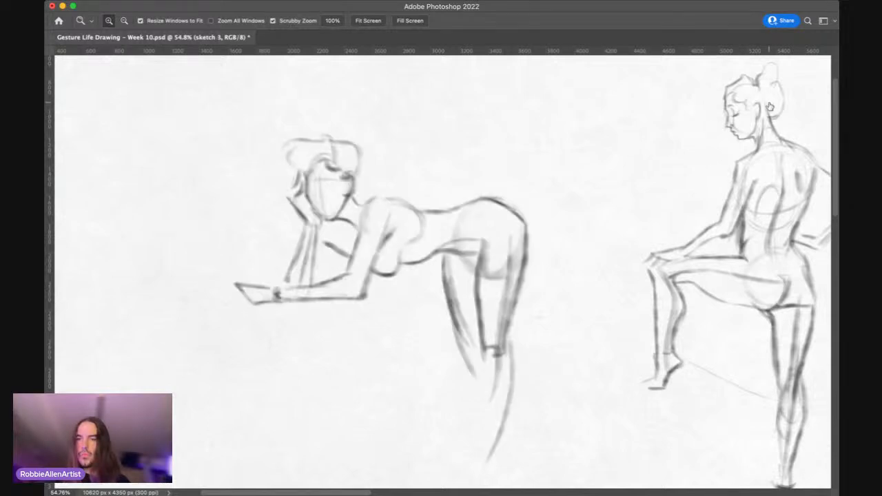
{"action": "key", "text": "h"}
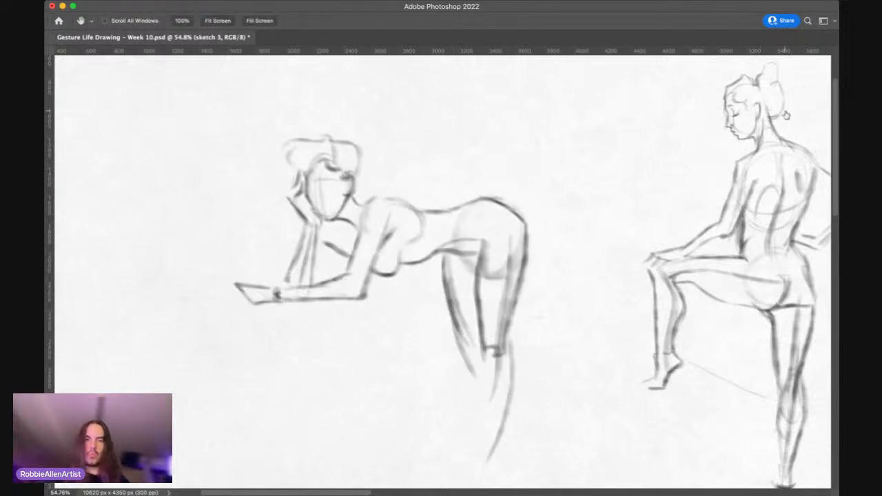
{"action": "key", "text": "super+j"}
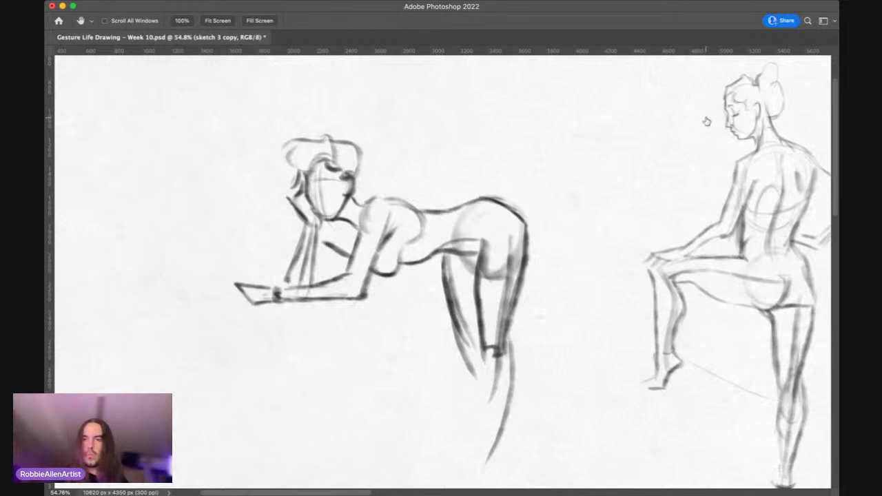
{"action": "key", "text": "5"}
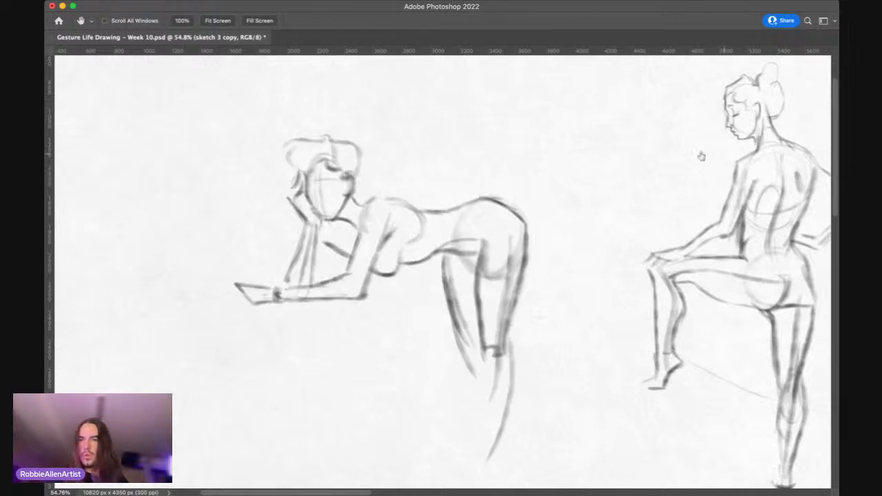
{"action": "key", "text": "z"}
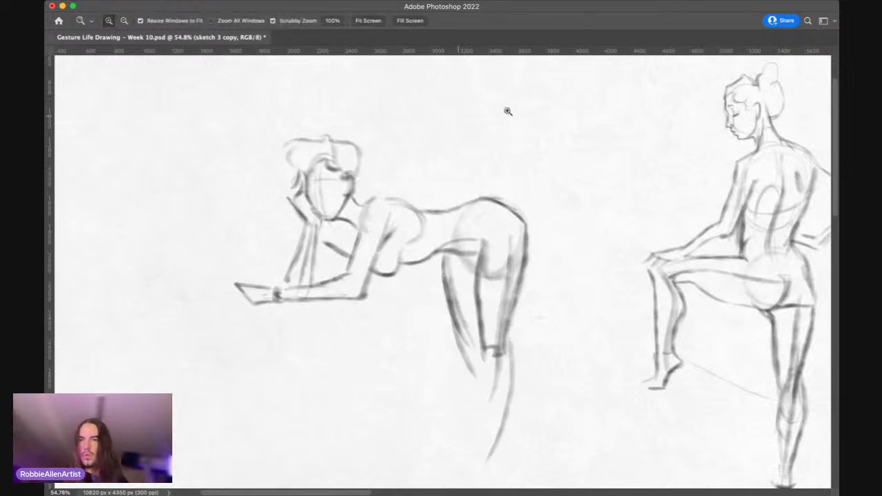
{"action": "left_click", "coordinate": [780, 63]}
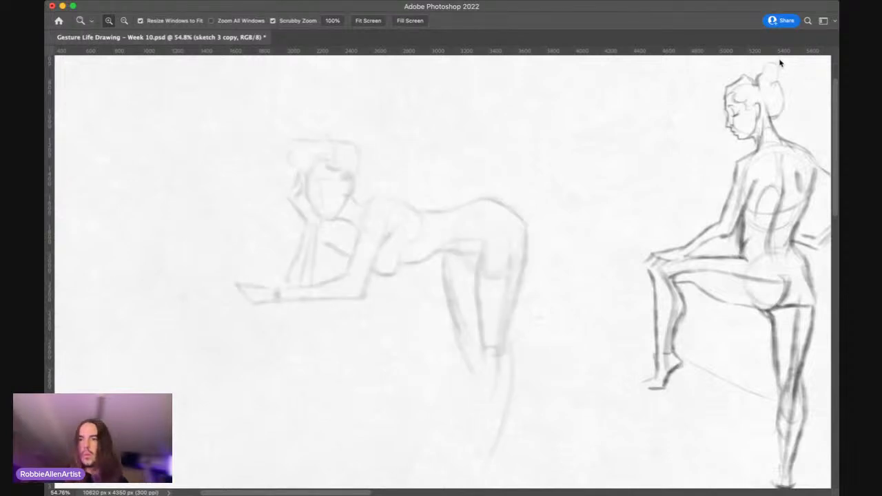
{"action": "left_click_drag", "start_coordinate": [792, 62], "coordinate": [830, 61]}
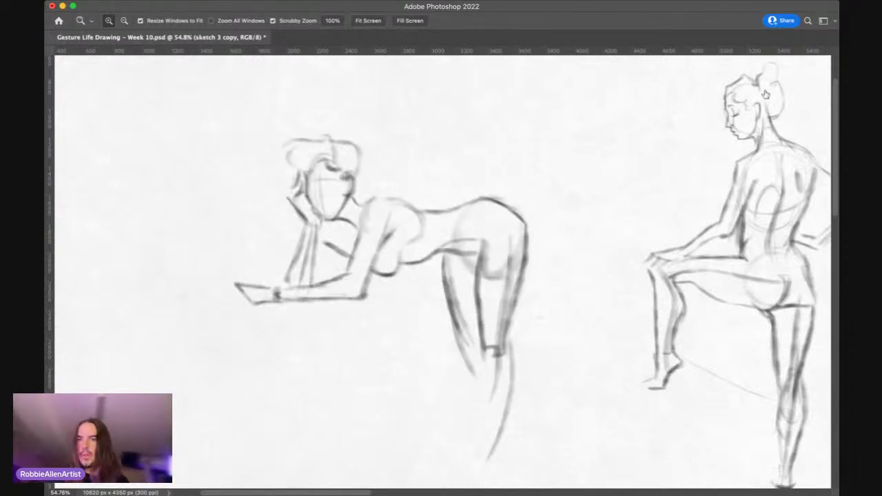
{"action": "left_click", "coordinate": [705, 122]}
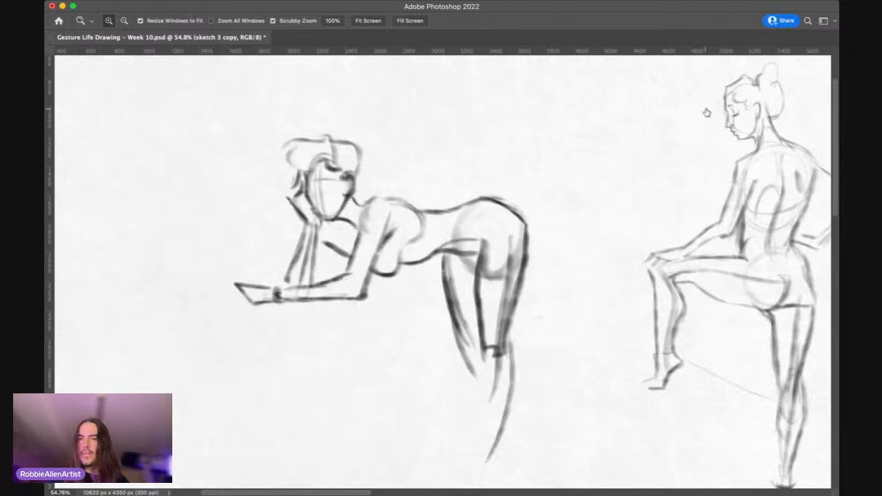
Step: Hide the sketch 3 copy layer and lower the opacity of the original sketch 3 layer to a faint guide
{"action": "left_click", "coordinate": [708, 114]}
{"action": "left_click", "coordinate": [773, 124]}
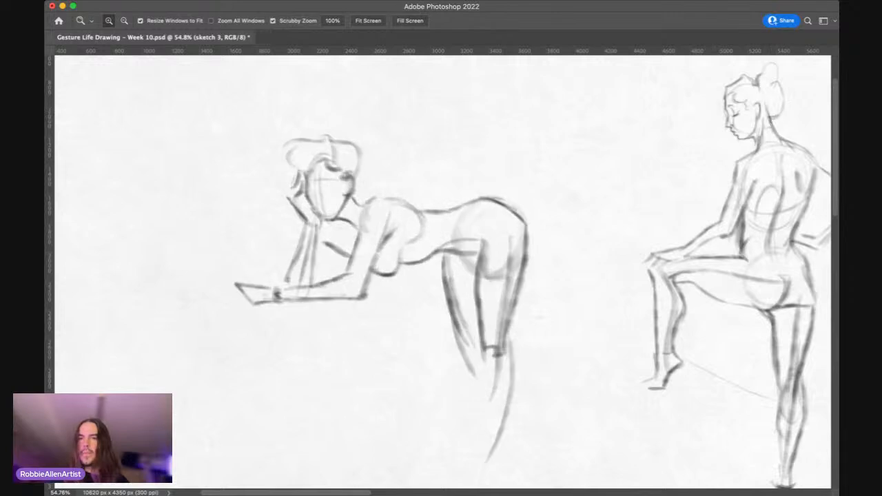
{"action": "left_click", "coordinate": [776, 63]}
{"action": "left_click_drag", "start_coordinate": [781, 62], "coordinate": [783, 61]}
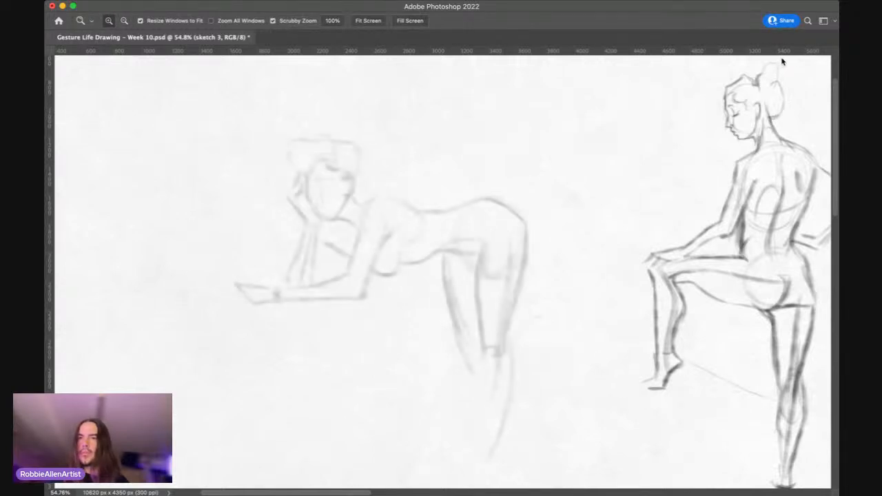
Step: Toggle the visibility of the sketch 3 copy layer for comparison and reselect the sketch 3 layer
{"action": "left_click", "coordinate": [770, 108]}
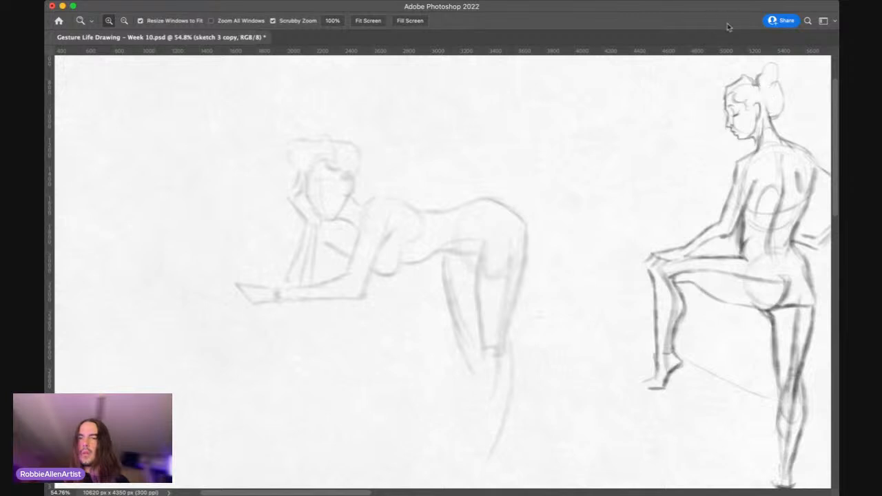
{"action": "left_click", "coordinate": [706, 111]}
{"action": "left_click", "coordinate": [706, 110]}
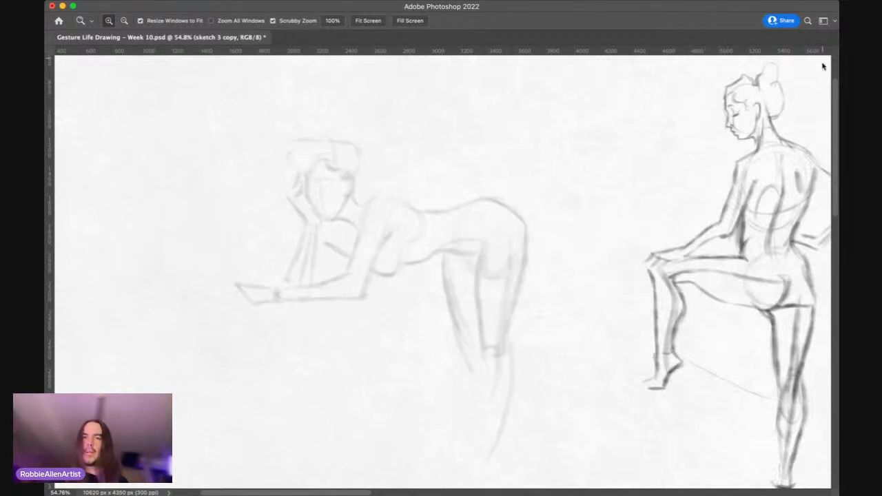
{"action": "left_click", "coordinate": [780, 120]}
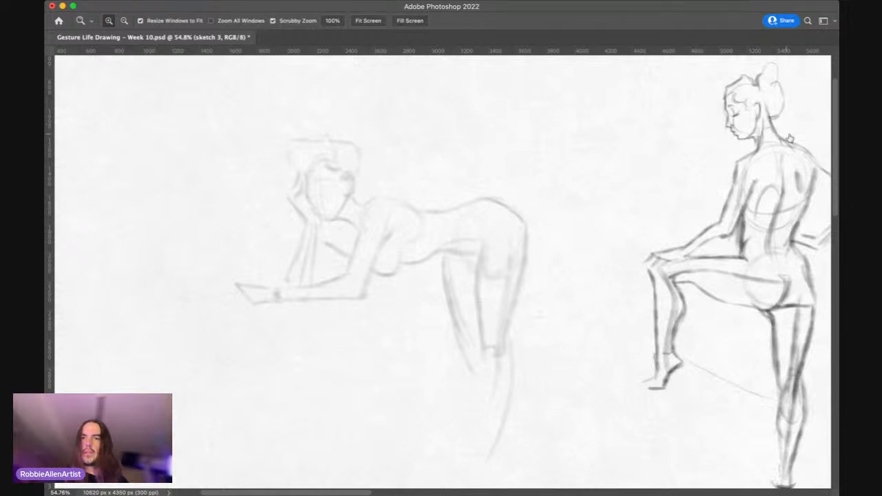
Step: Draw a ribcage oval with guide lines over the leaning figure's upper torso, using a size 175 brush at 20% opacity
{"action": "left_click_drag", "start_coordinate": [325, 170], "coordinate": [423, 172]}
{"action": "key", "text": "space"}
{"action": "left_click_drag", "start_coordinate": [349, 209], "coordinate": [396, 221]}
{"action": "left_click_drag", "start_coordinate": [377, 172], "coordinate": [385, 171]}
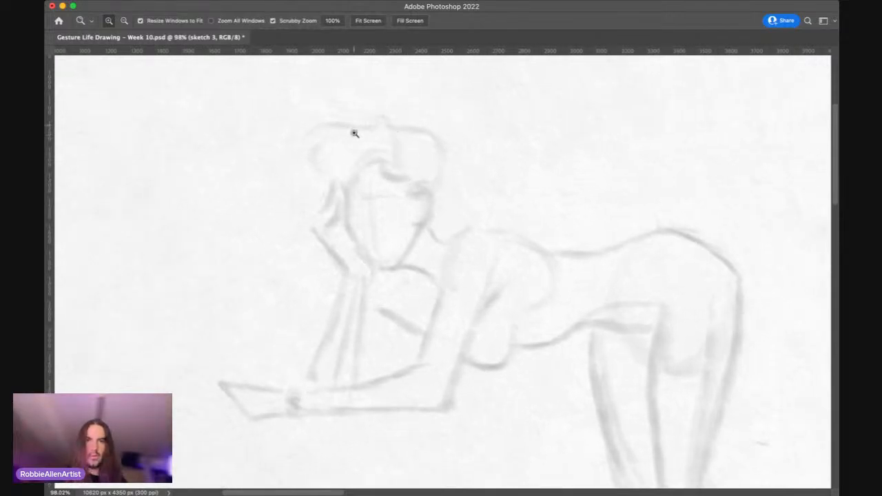
{"action": "left_click_drag", "start_coordinate": [430, 216], "coordinate": [398, 224]}
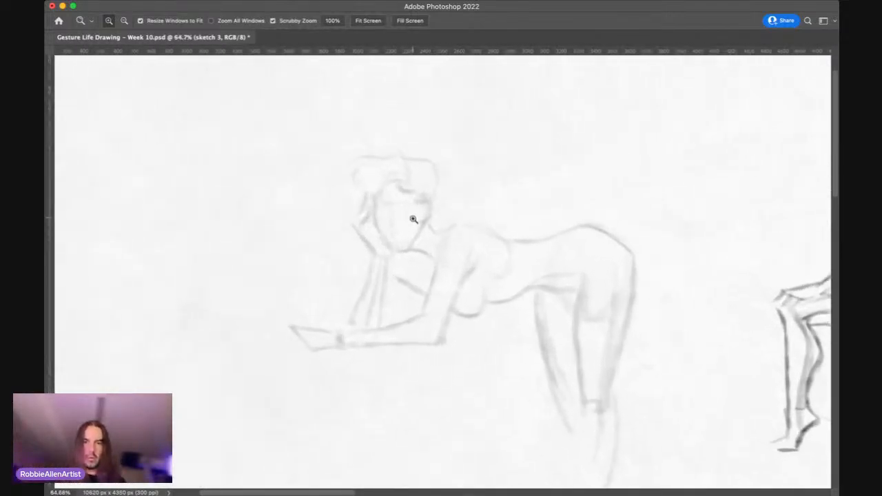
{"action": "key", "text": "b"}
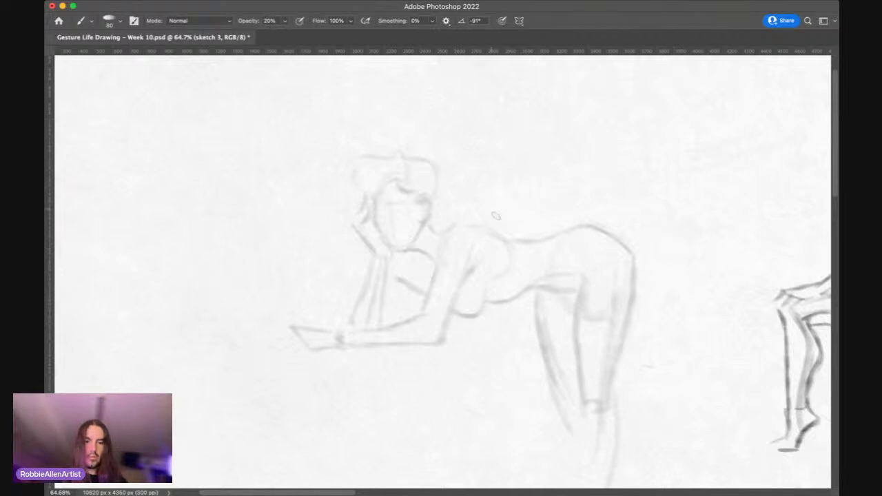
{"action": "key", "text": "bracketright"}
{"action": "key", "text": "bracketright"}
{"action": "key", "text": "bracketright"}
{"action": "key", "text": "bracketright"}
{"action": "key", "text": "bracketright"}
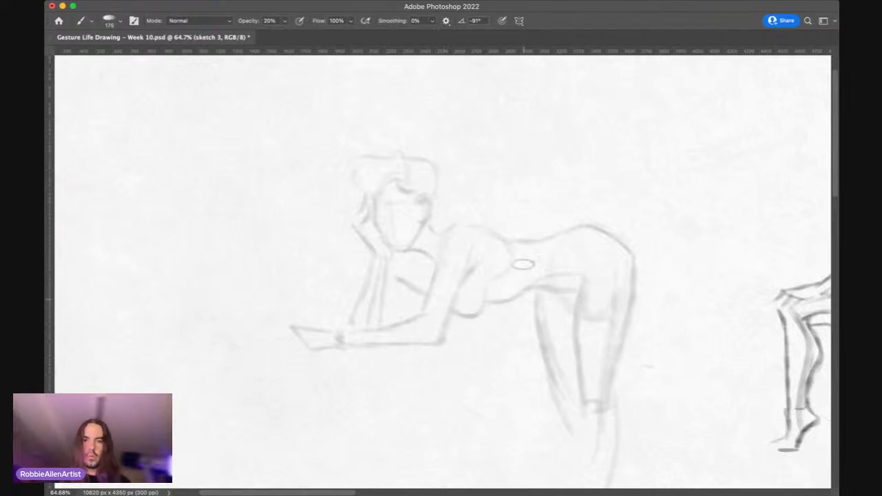
{"action": "mouse_move", "coordinate": [446, 300]}
{"action": "left_mouse_down"}
{"action": "mouse_move", "coordinate": [519, 270]}
{"action": "mouse_move", "coordinate": [446, 237]}
{"action": "mouse_move", "coordinate": [480, 267]}
{"action": "mouse_move", "coordinate": [473, 266]}
{"action": "mouse_move", "coordinate": [502, 273]}
{"action": "mouse_move", "coordinate": [431, 239]}
{"action": "mouse_move", "coordinate": [488, 297]}
{"action": "mouse_move", "coordinate": [444, 242]}
{"action": "mouse_move", "coordinate": [419, 260]}
{"action": "mouse_move", "coordinate": [504, 293]}
{"action": "mouse_move", "coordinate": [416, 259]}
{"action": "mouse_move", "coordinate": [514, 249]}
{"action": "left_mouse_up"}
Step: Reduce the brush size, set its opacity to 30%, and sketch the curve from the leaning figure's waist into the hips
{"action": "key", "text": "bracketleft"}
{"action": "key", "text": "3"}
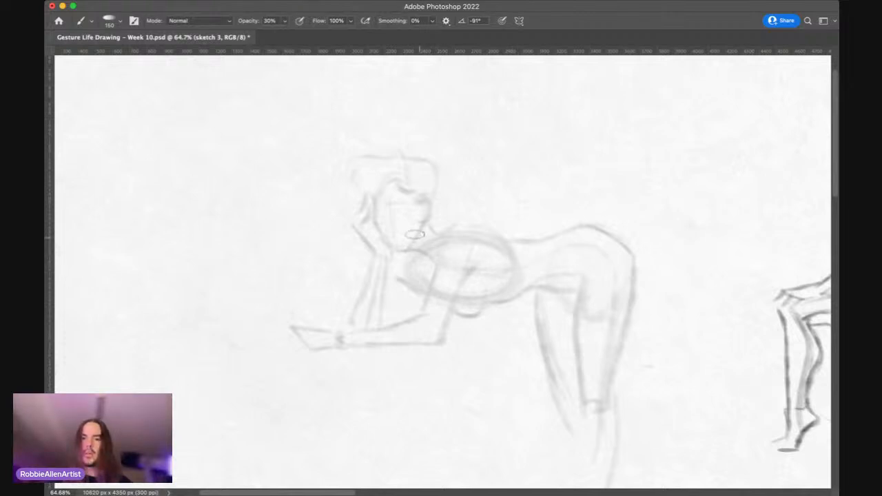
{"action": "key", "text": "bracketright"}
{"action": "key", "text": "bracketleft"}
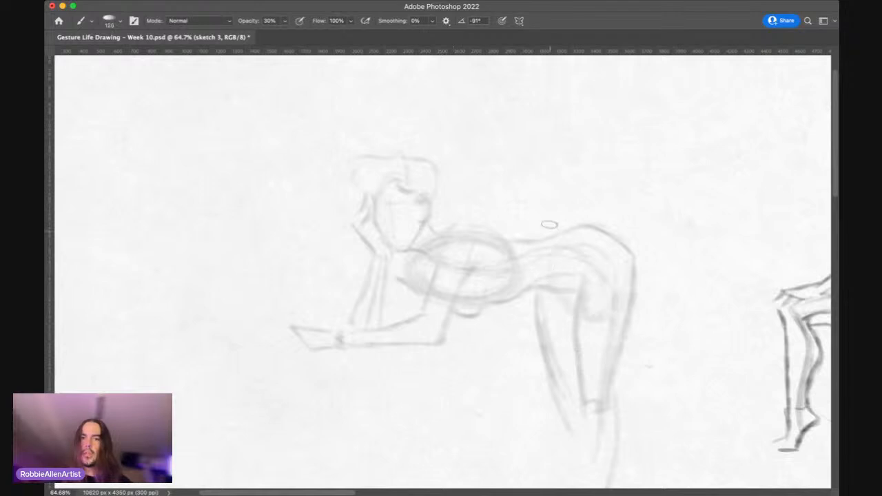
Step: Toggle the sketch 3 layer off and on to check the leaning figure's reworked torso
{"action": "key", "text": "z"}
{"action": "left_click_drag", "start_coordinate": [457, 252], "coordinate": [443, 264]}
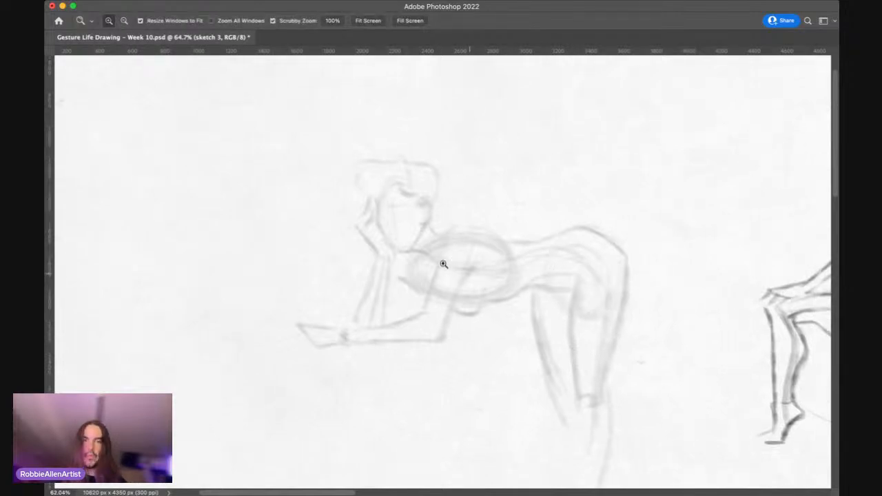
{"action": "left_click_drag", "start_coordinate": [443, 264], "coordinate": [703, 124]}
{"action": "left_click", "coordinate": [704, 123]}
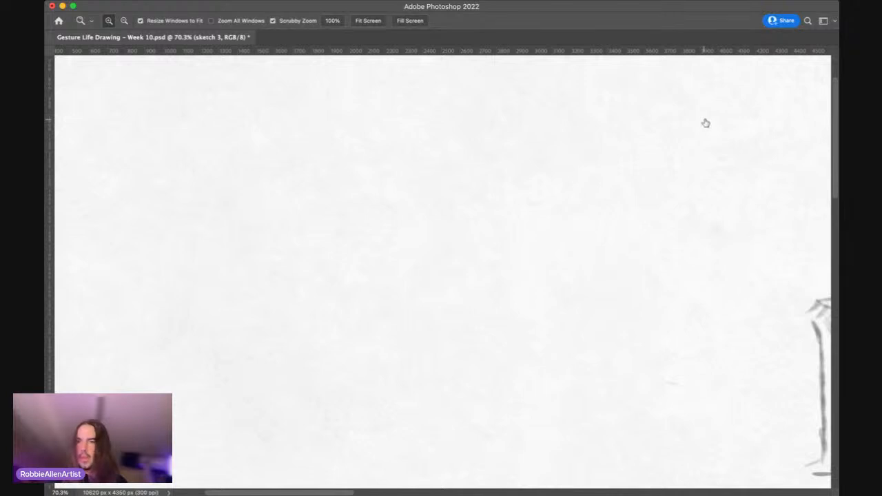
{"action": "left_click", "coordinate": [705, 122]}
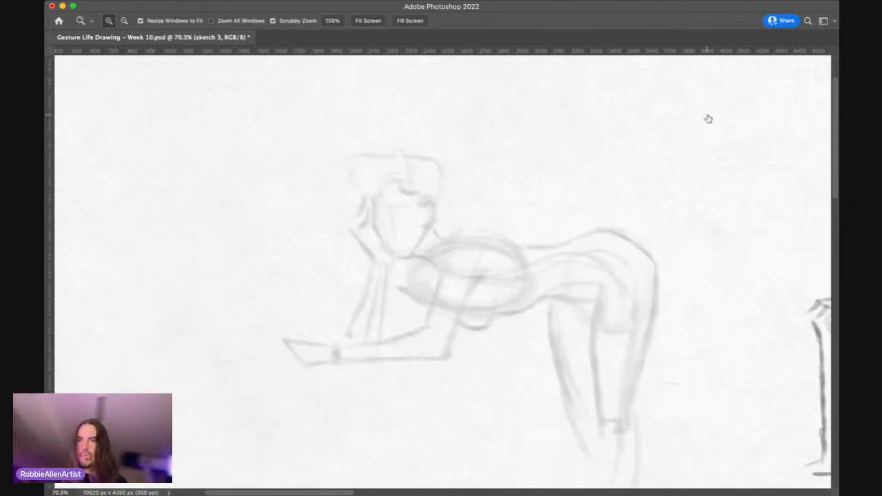
Step: Check the reworked torso on sketch 3, and return to the original figure on the sketch 3 copy layer
{"action": "left_click", "coordinate": [709, 119]}
{"action": "left_click", "coordinate": [709, 119]}
{"action": "left_click", "coordinate": [709, 119]}
{"action": "left_click", "coordinate": [709, 120]}
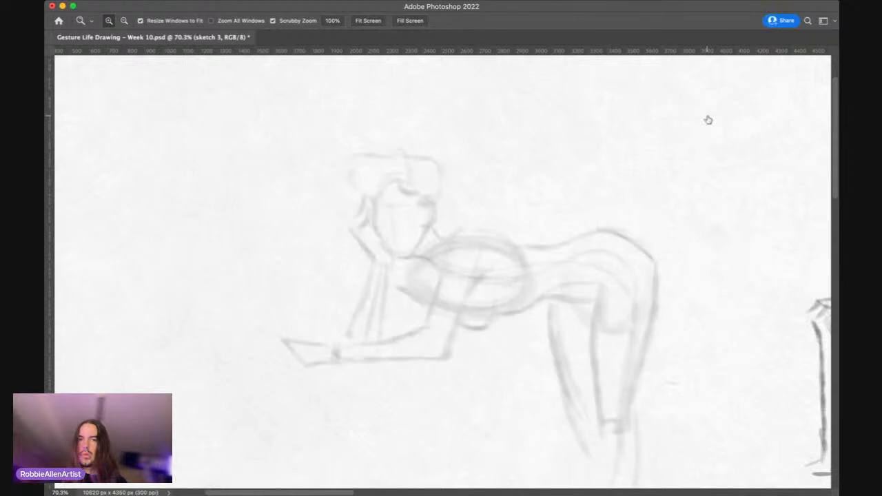
{"action": "key", "text": "ctrl+j"}
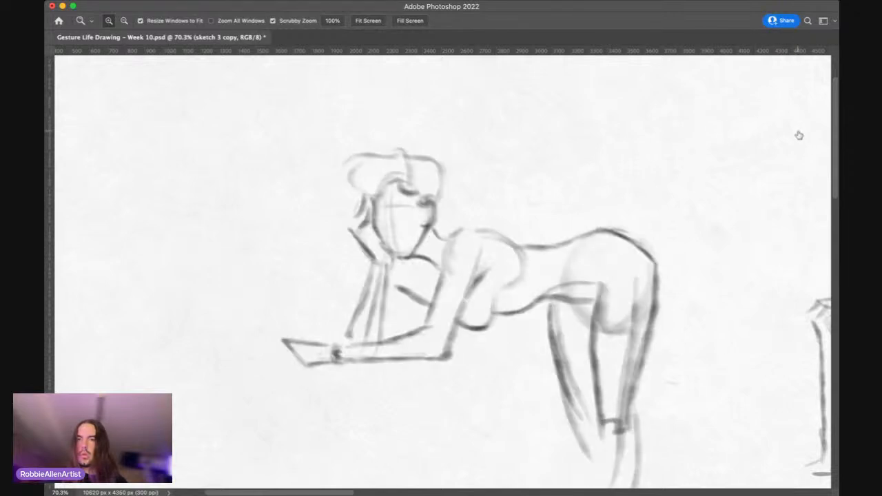
Step: Merge a 50% opacity duplicate of the sketch 3 copy layer into it and fade the merged sketch to 20% opacity
{"action": "key", "text": "ctrl+j"}
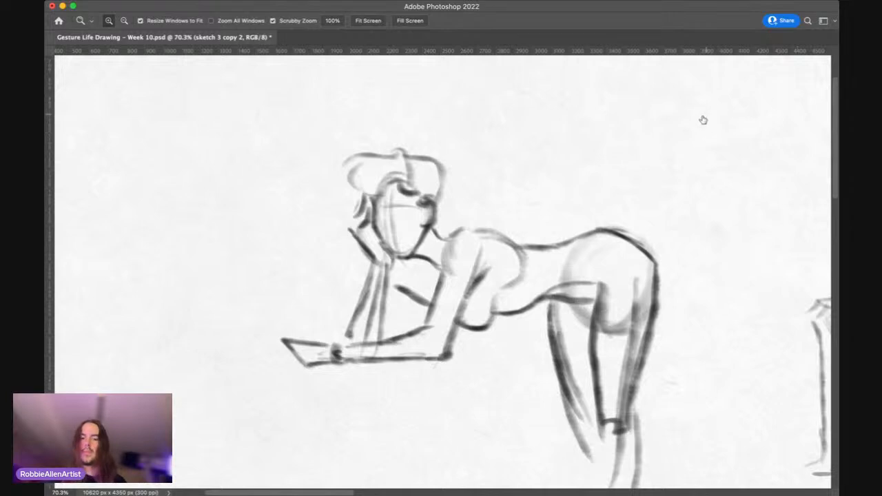
{"action": "key", "text": "5"}
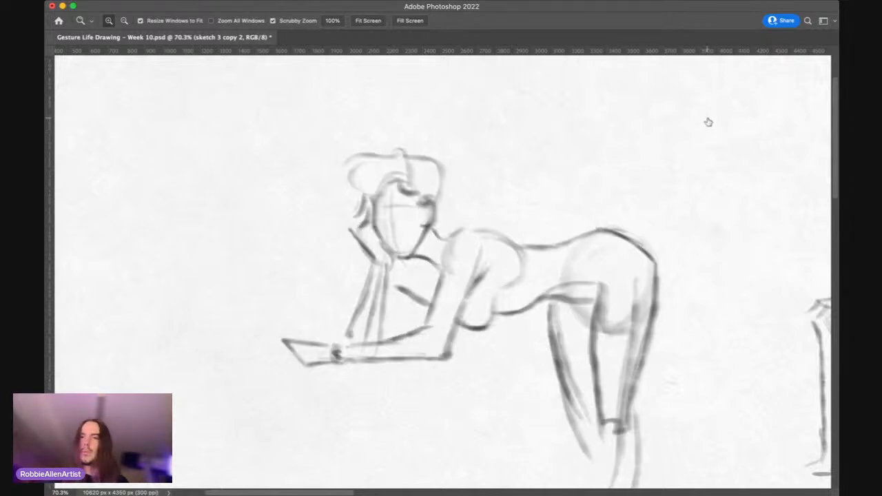
{"action": "key", "text": "super+e"}
{"action": "key", "text": "2"}
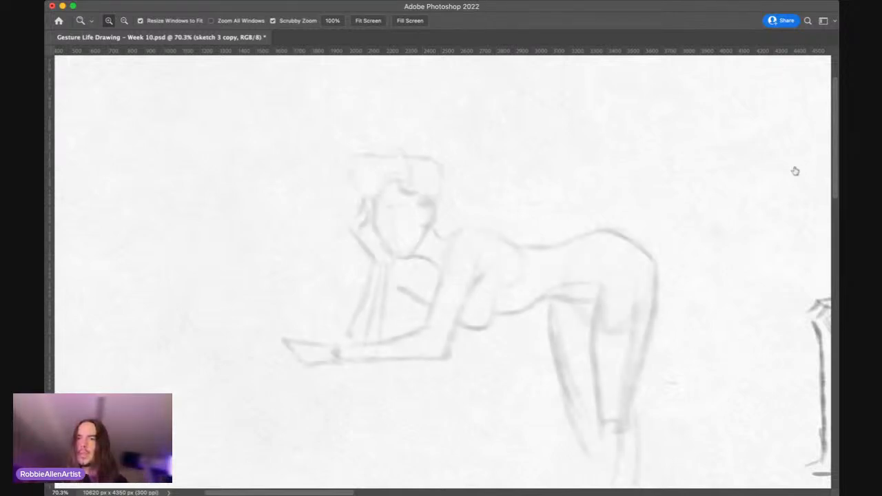
Step: Add a new layer and draw a ribcage oval over the leaning figure's chest with a size 175 brush at 30% opacity
{"action": "key", "text": "super+shift+alt+n"}
{"action": "key", "text": "b"}
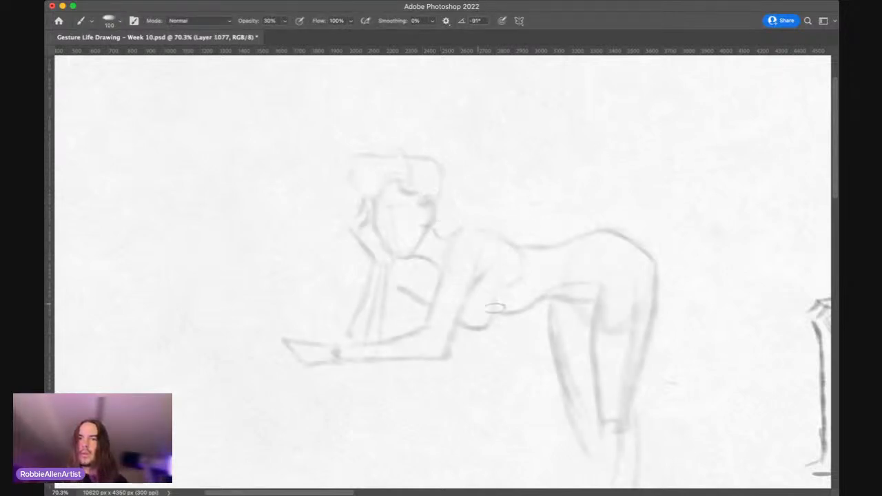
{"action": "key", "text": "]"}
{"action": "key", "text": "]"}
{"action": "key", "text": "]"}
{"action": "key", "text": "]"}
{"action": "key", "text": "["}
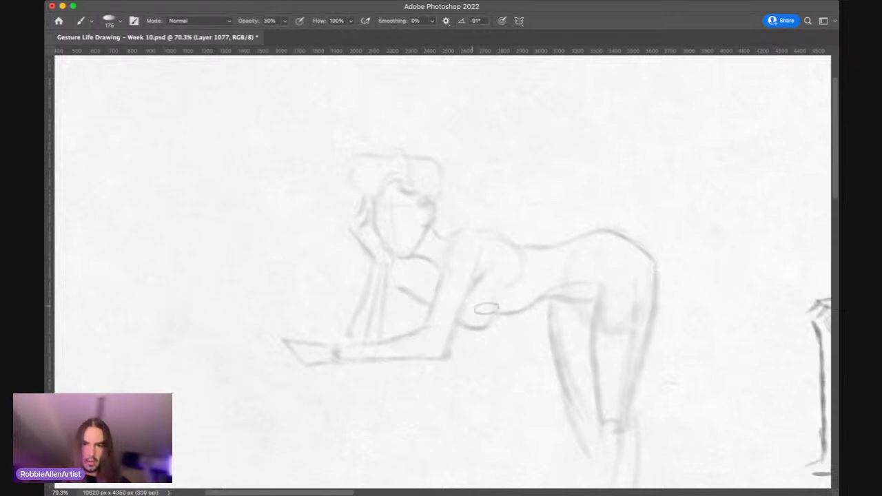
{"action": "mouse_move", "coordinate": [433, 262]}
{"action": "left_mouse_down"}
{"action": "mouse_move", "coordinate": [531, 293]}
{"action": "mouse_move", "coordinate": [424, 277]}
{"action": "mouse_move", "coordinate": [532, 268]}
{"action": "mouse_move", "coordinate": [514, 311]}
{"action": "mouse_move", "coordinate": [513, 281]}
{"action": "mouse_move", "coordinate": [432, 264]}
{"action": "mouse_move", "coordinate": [527, 271]}
{"action": "mouse_move", "coordinate": [492, 309]}
{"action": "mouse_move", "coordinate": [444, 247]}
{"action": "left_mouse_up"}
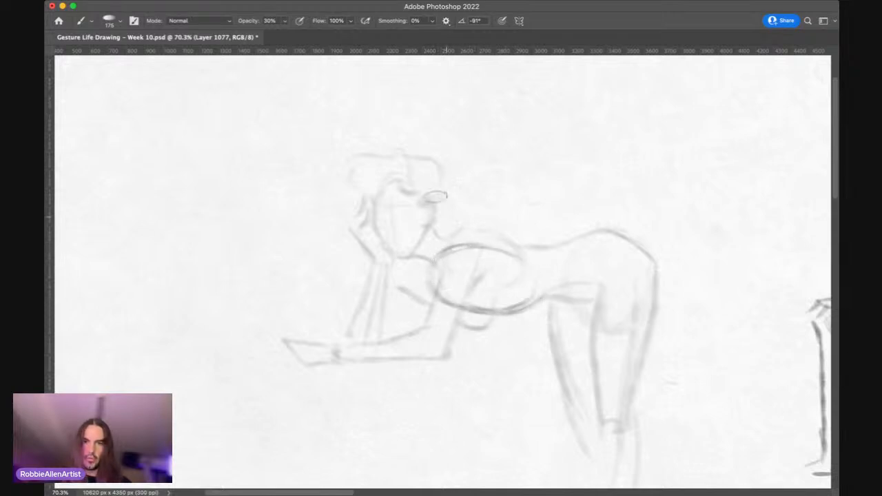
Step: Sketch a flowing curve from the leaning figure's neck through the ribcage towards the hips with a size 150 brush at 20% opacity
{"action": "key", "text": "["}
{"action": "key", "text": "["}
{"action": "key", "text": "["}
{"action": "key", "text": "["}
{"action": "key", "text": "2"}
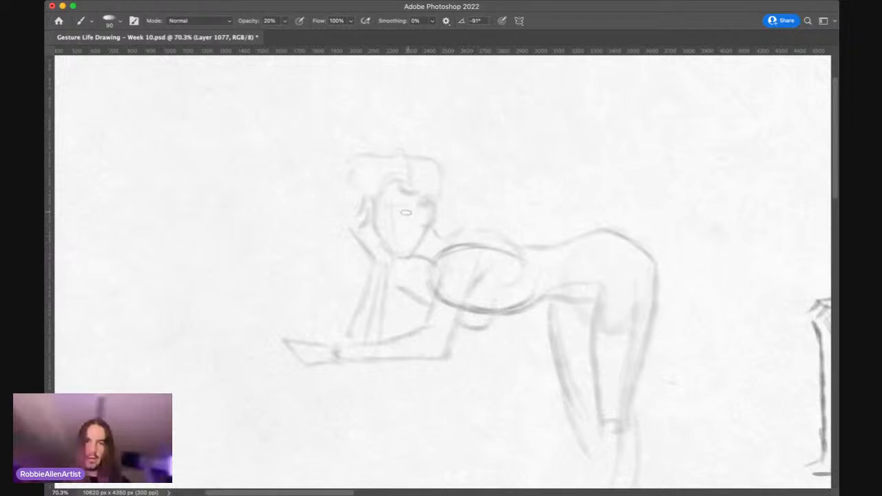
{"action": "key", "text": "]"}
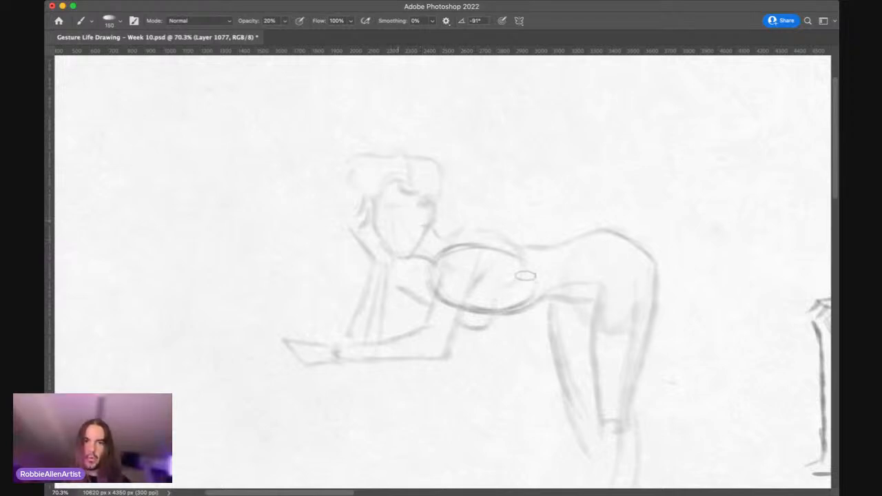
{"action": "key", "text": "bracketright"}
{"action": "key", "text": "bracketright"}
{"action": "left_click_drag", "start_coordinate": [424, 255], "coordinate": [545, 281]}
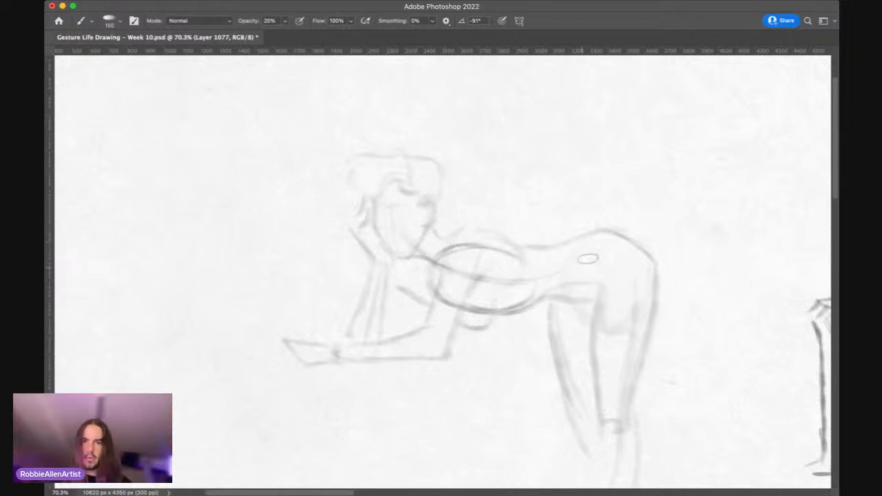
{"action": "left_click_drag", "start_coordinate": [444, 258], "coordinate": [551, 283]}
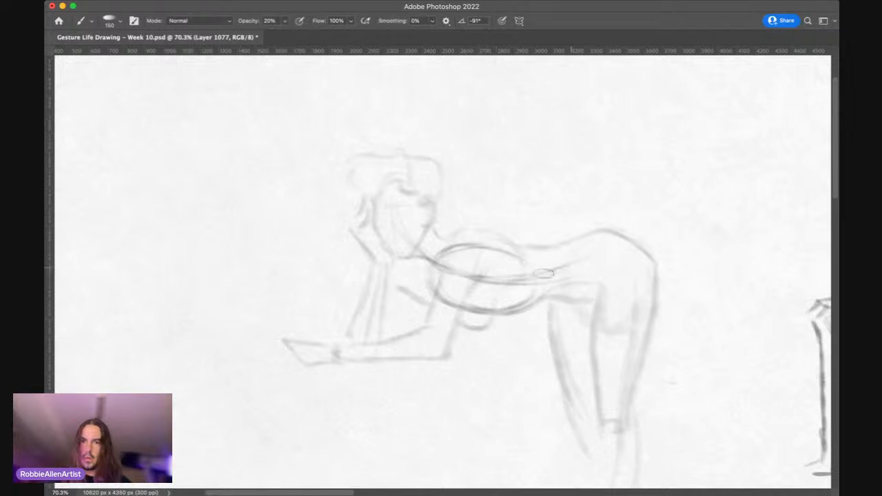
Step: Draw the pelvis oval at the leaning figure's hips with a size 125 brush, and reduce the brush size to 90
{"action": "key", "text": "bracketright"}
{"action": "key", "text": "bracketleft"}
{"action": "key", "text": "bracketleft"}
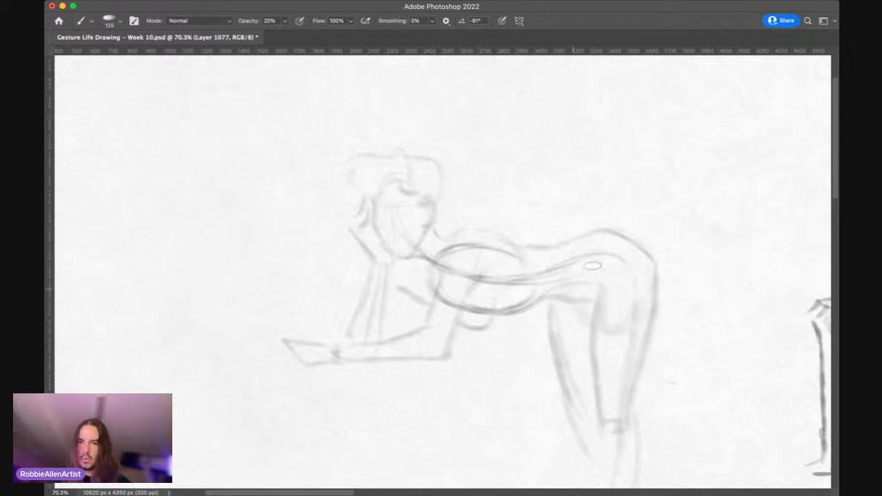
{"action": "mouse_move", "coordinate": [570, 296]}
{"action": "left_mouse_down"}
{"action": "mouse_move", "coordinate": [627, 259]}
{"action": "mouse_move", "coordinate": [556, 299]}
{"action": "mouse_move", "coordinate": [544, 285]}
{"action": "left_mouse_up"}
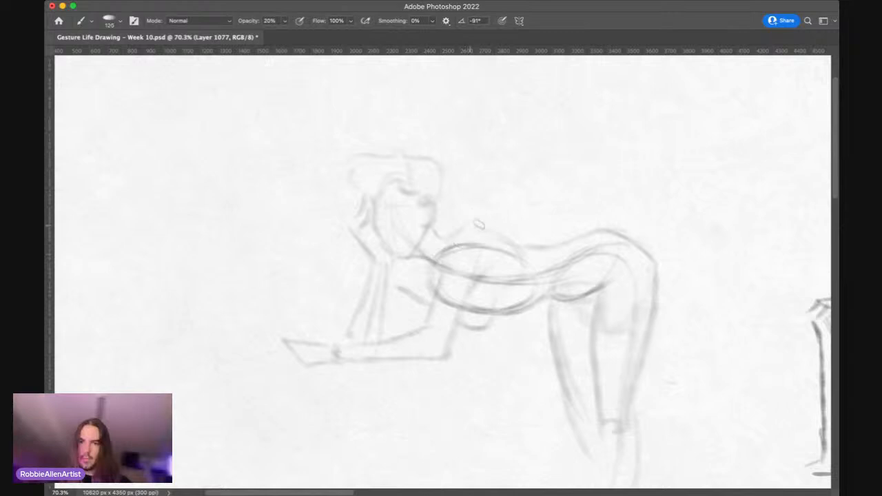
{"action": "key", "text": "bracketleft"}
{"action": "key", "text": "bracketleft"}
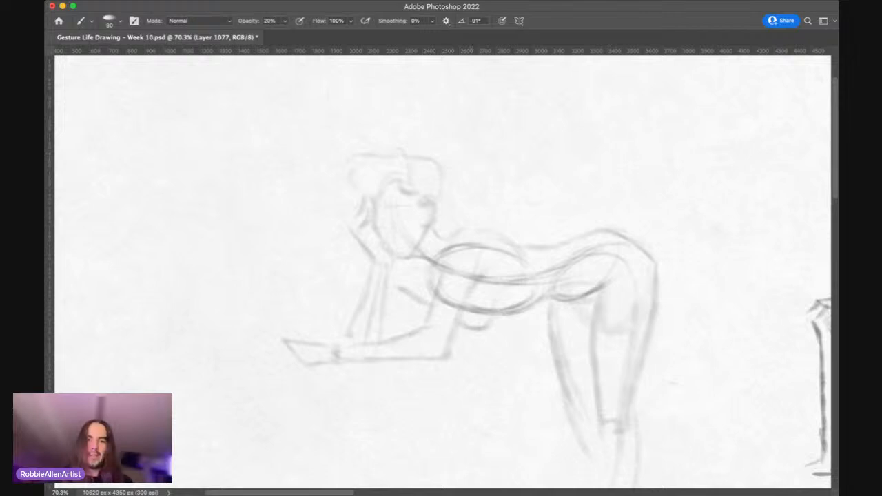
{"action": "left_click", "coordinate": [698, 477]}
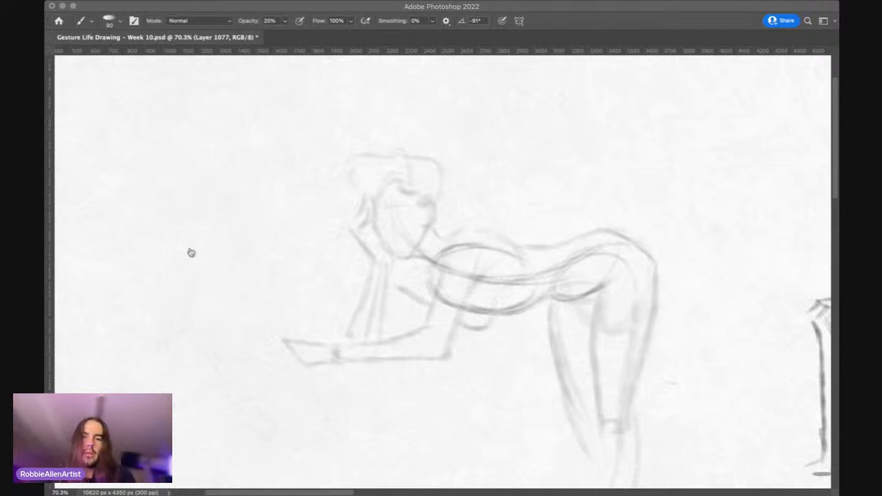
{"action": "left_click", "coordinate": [102, 203]}
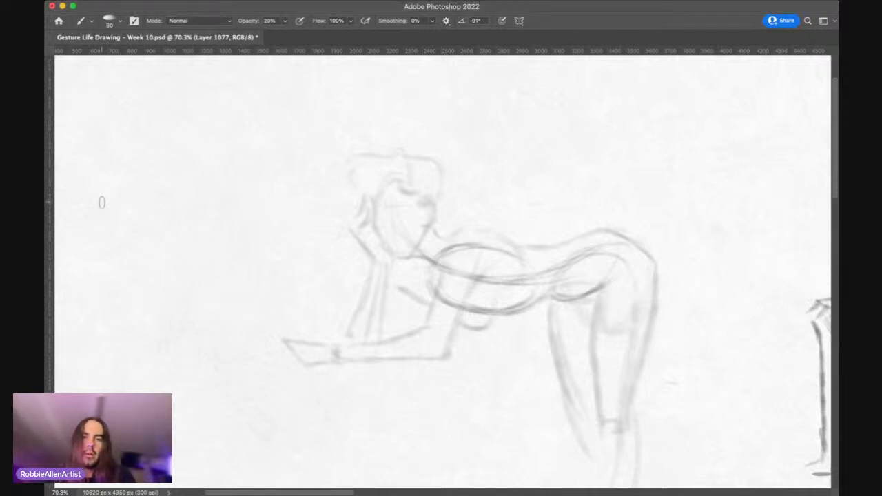
{"action": "key", "text": "z"}
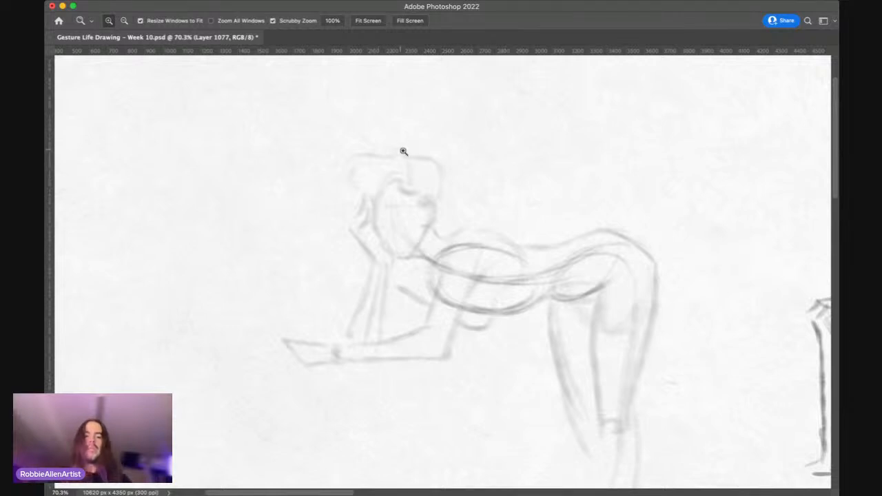
{"action": "key", "text": "super+z"}
{"action": "key", "text": "super+shift+z"}
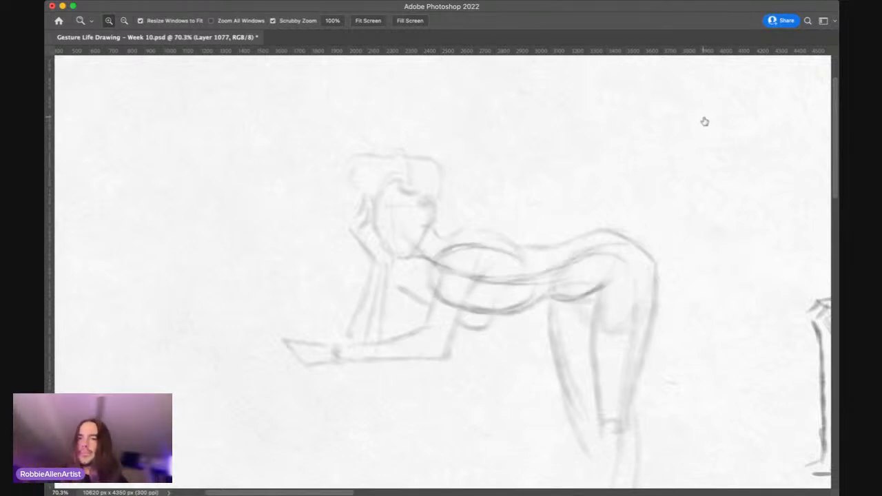
Step: Lightly sketch the rounded skull and the face's centre guide line over the leaning figure's head with a small brush at 20% opacity
{"action": "left_click_drag", "start_coordinate": [394, 222], "coordinate": [415, 206]}
{"action": "key", "text": "b"}
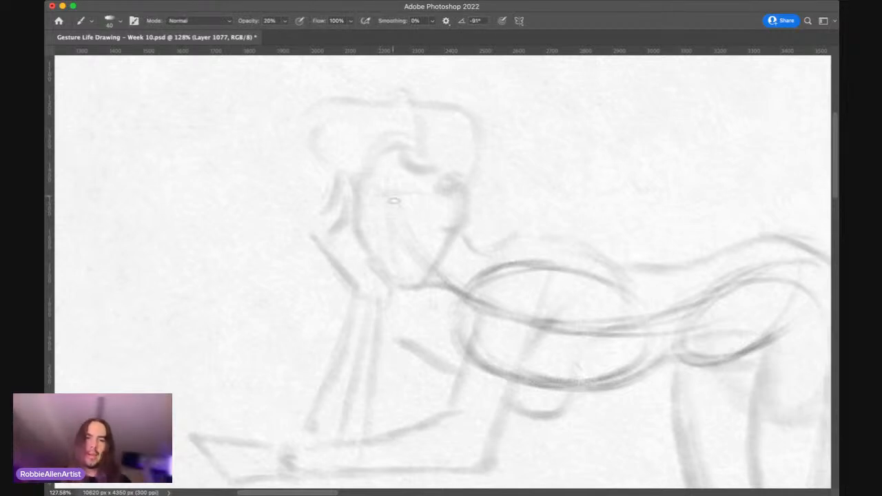
{"action": "key", "text": "["}
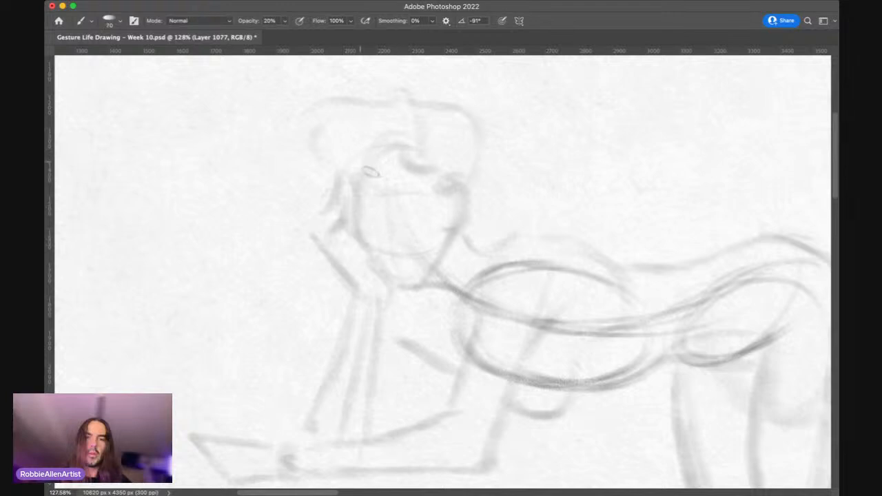
{"action": "key", "text": "["}
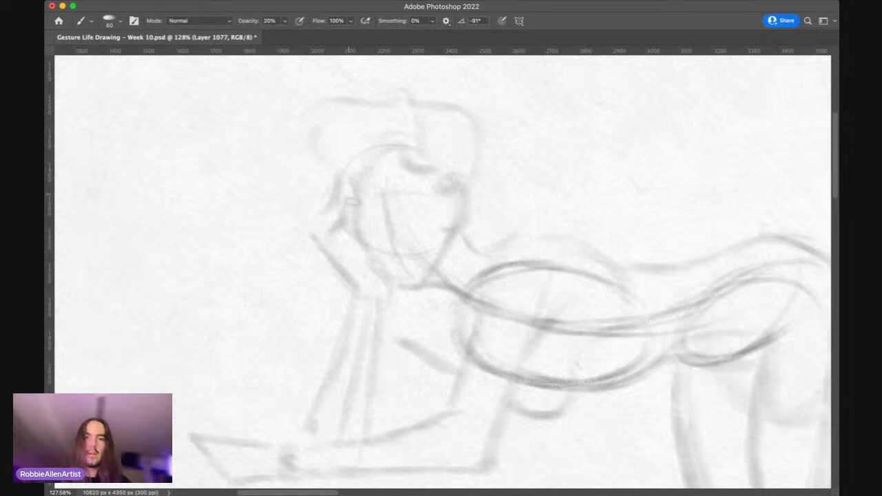
Step: Draw the contour of the leaning figure's cheek, chin and jaw, varying the brush size between 45 and 70
{"action": "key", "text": "["}
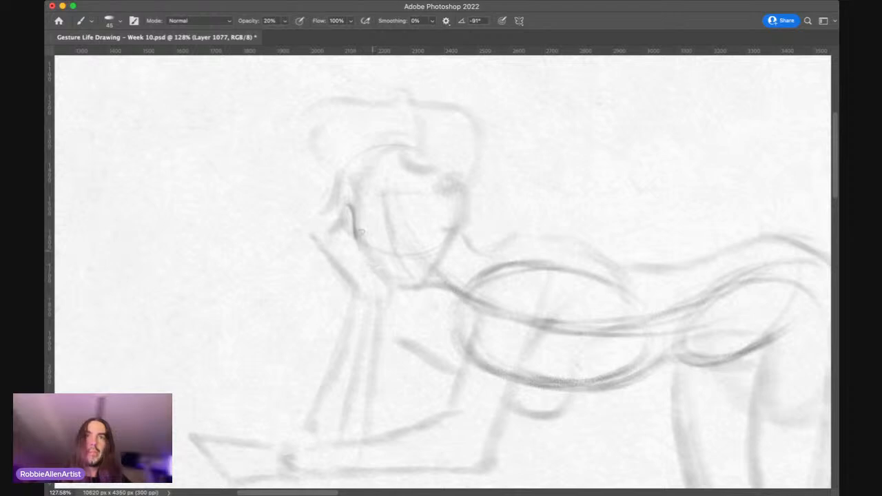
{"action": "left_click_drag", "start_coordinate": [357, 236], "coordinate": [370, 258]}
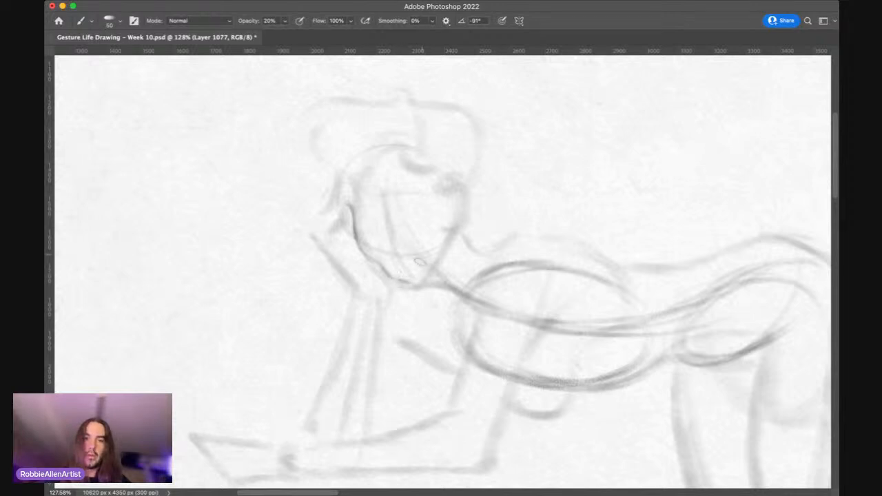
{"action": "mouse_move", "coordinate": [397, 277]}
{"action": "left_mouse_down"}
{"action": "mouse_move", "coordinate": [425, 277]}
{"action": "mouse_move", "coordinate": [407, 277]}
{"action": "mouse_move", "coordinate": [447, 239]}
{"action": "left_mouse_up"}
{"action": "key", "text": "bracketright"}
{"action": "key", "text": "bracketright"}
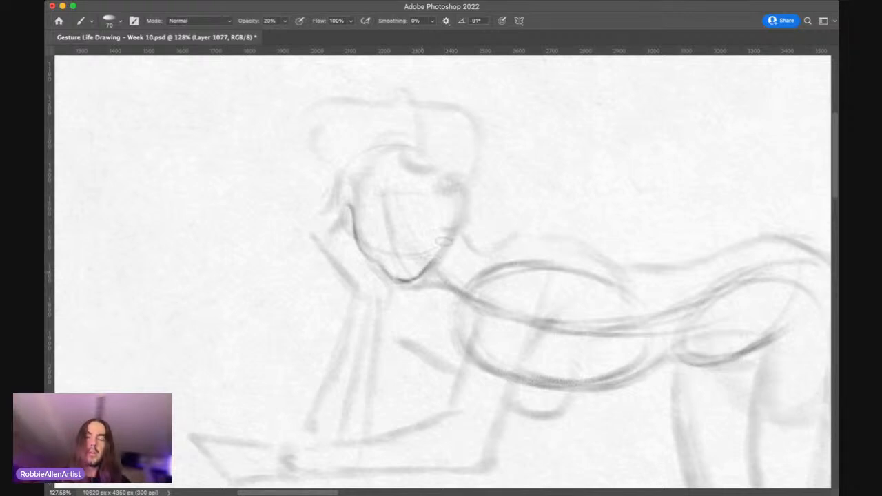
{"action": "key", "text": "bracketleft"}
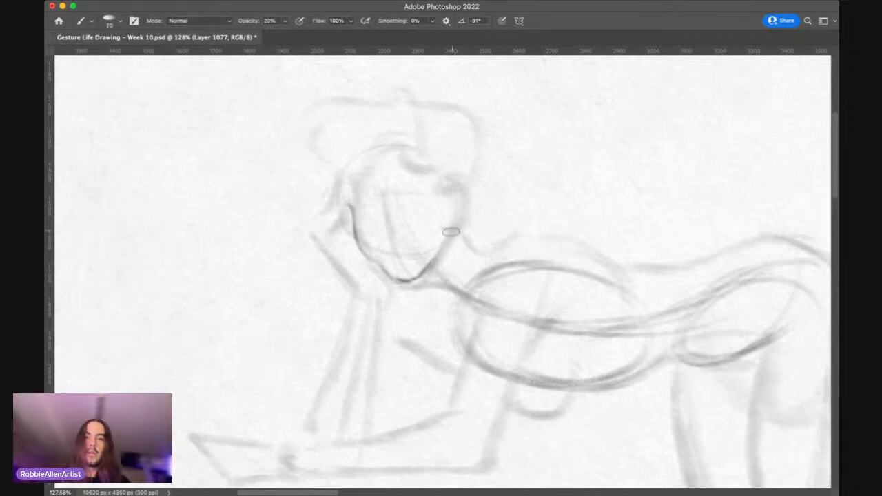
{"action": "key", "text": "bracketright"}
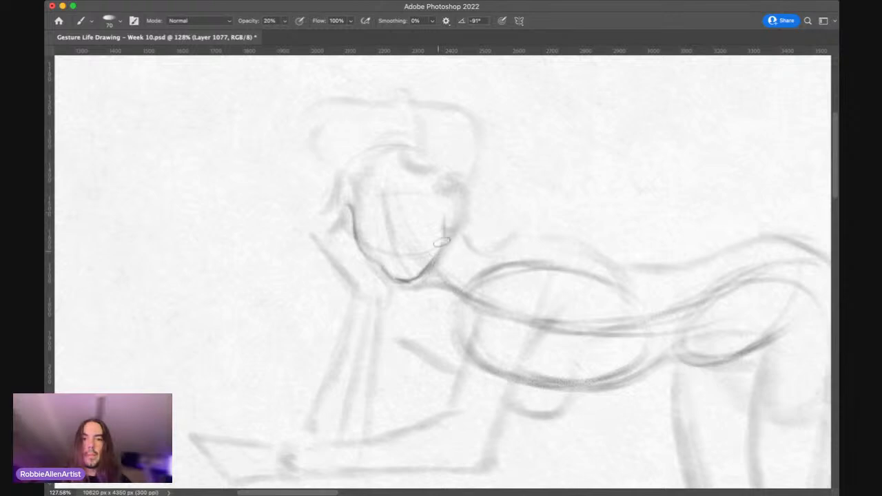
Step: Outline the side of the leaning figure's forehead up to the hairline with a size 45 brush
{"action": "key", "text": "bracketleft"}
{"action": "key", "text": "bracketleft"}
{"action": "key", "text": "bracketleft"}
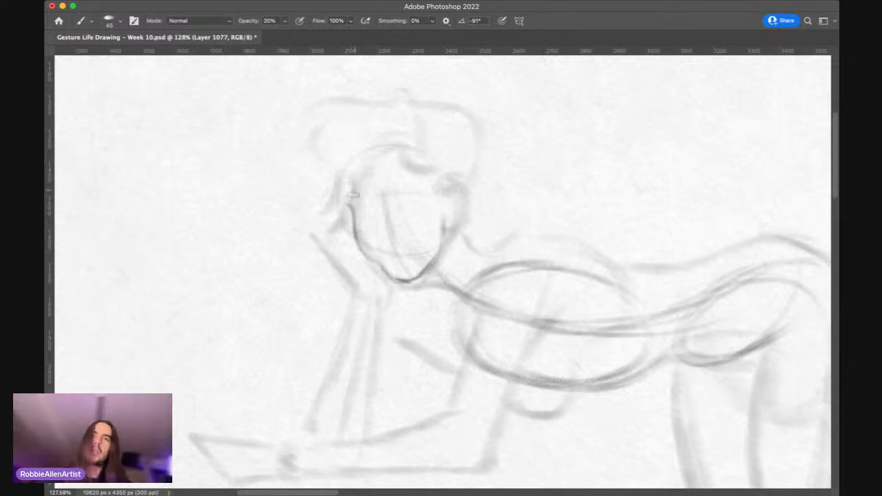
{"action": "mouse_move", "coordinate": [352, 196]}
{"action": "left_mouse_down"}
{"action": "mouse_move", "coordinate": [367, 160]}
{"action": "mouse_move", "coordinate": [394, 146]}
{"action": "left_mouse_up"}
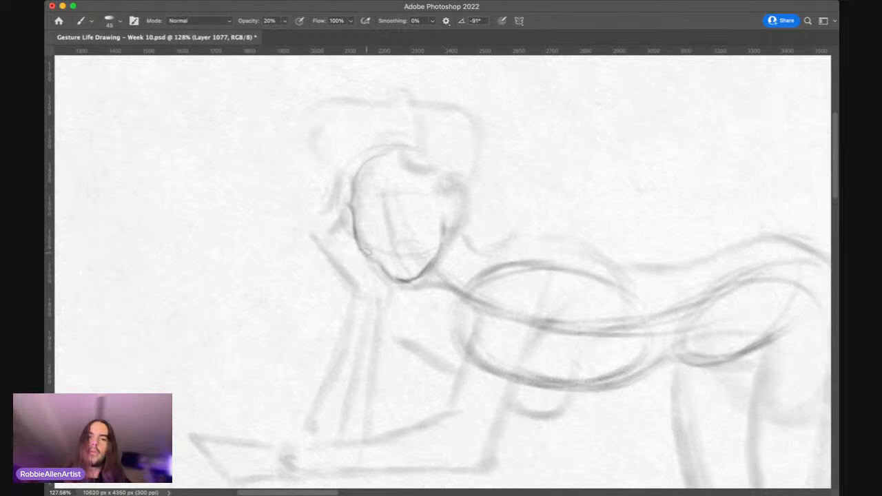
Step: Draw a horizontal guide line across the lower face and darken the vertical centre line of the leaning figure's head
{"action": "left_click_drag", "start_coordinate": [425, 239], "coordinate": [384, 249]}
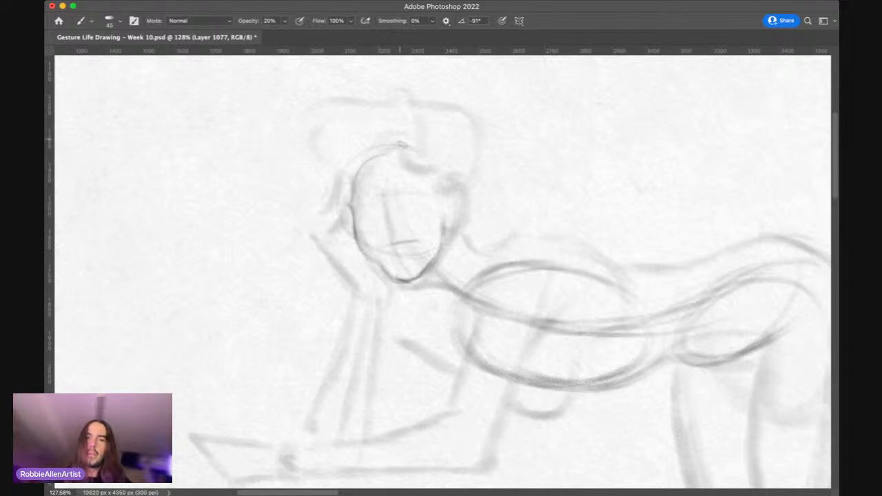
{"action": "key", "text": "bracketright"}
{"action": "left_click_drag", "start_coordinate": [384, 179], "coordinate": [394, 240]}
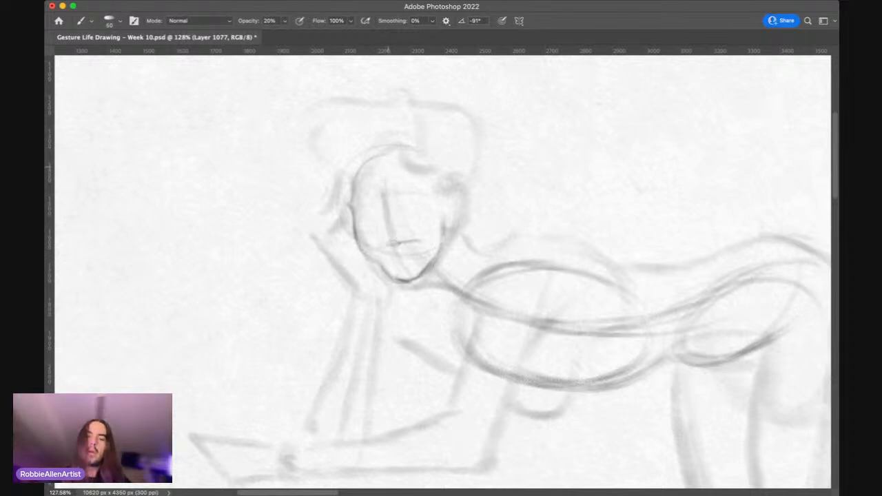
{"action": "key", "text": "bracketleft"}
{"action": "key", "text": "bracketleft"}
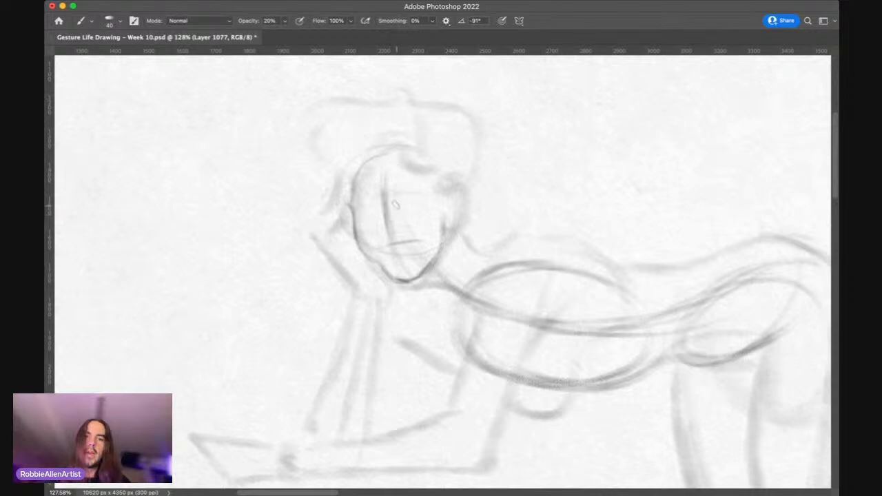
Step: Draw the eye line across the leaning figure's face and extend the lower guide line towards the far jaw
{"action": "key", "text": "bracketright"}
{"action": "key", "text": "bracketright"}
{"action": "key", "text": "bracketright"}
{"action": "key", "text": "bracketleft"}
{"action": "mouse_move", "coordinate": [433, 209]}
{"action": "left_mouse_down"}
{"action": "mouse_move", "coordinate": [388, 205]}
{"action": "mouse_move", "coordinate": [454, 205]}
{"action": "mouse_move", "coordinate": [390, 205]}
{"action": "left_mouse_up"}
{"action": "mouse_move", "coordinate": [433, 238]}
{"action": "left_mouse_down"}
{"action": "mouse_move", "coordinate": [374, 252]}
{"action": "mouse_move", "coordinate": [442, 237]}
{"action": "left_mouse_up"}
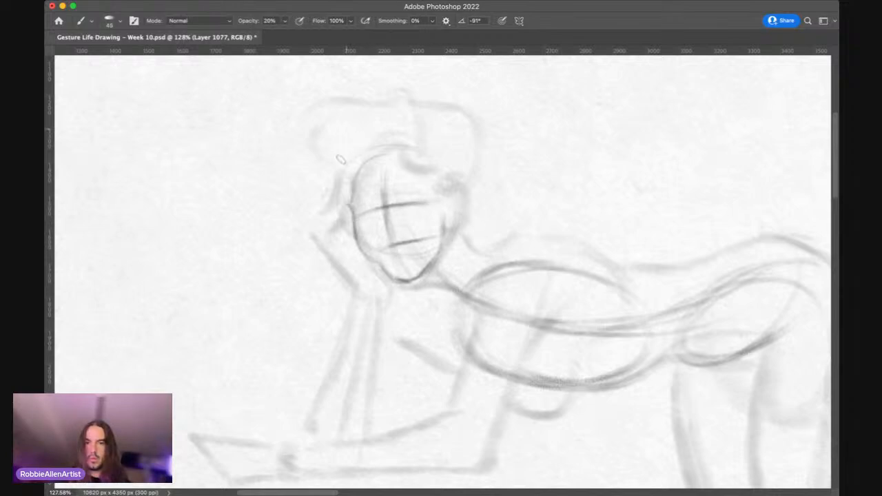
Step: Darken the leaning figure's hairline above the forehead and the edge of the face beside the hand, adjusting the brush size
{"action": "key", "text": "bracketright"}
{"action": "mouse_move", "coordinate": [351, 210]}
{"action": "left_mouse_down"}
{"action": "mouse_move", "coordinate": [357, 233]}
{"action": "mouse_move", "coordinate": [358, 174]}
{"action": "mouse_move", "coordinate": [417, 155]}
{"action": "mouse_move", "coordinate": [413, 166]}
{"action": "mouse_move", "coordinate": [429, 181]}
{"action": "mouse_move", "coordinate": [414, 177]}
{"action": "left_mouse_up"}
{"action": "key", "text": "bracketleft"}
{"action": "key", "text": "bracketleft"}
{"action": "key", "text": "bracketleft"}
{"action": "key", "text": "bracketright"}
{"action": "key", "text": "bracketright"}
{"action": "key", "text": "bracketright"}
{"action": "key", "text": "bracketright"}
{"action": "key", "text": "bracketleft"}
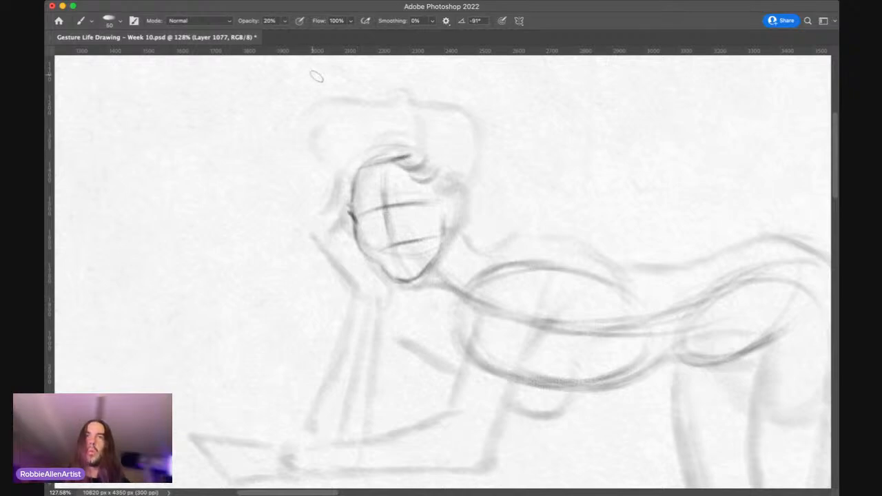
{"action": "key", "text": "bracketright"}
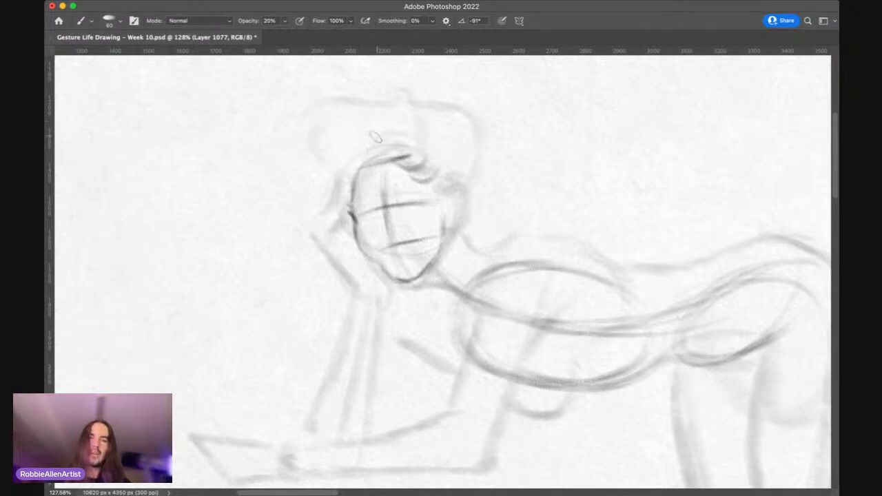
Step: Darken the brow marks along the eye line of the leaning figure's face, adjusting the brush size
{"action": "key", "text": "bracketleft"}
{"action": "key", "text": "bracketleft"}
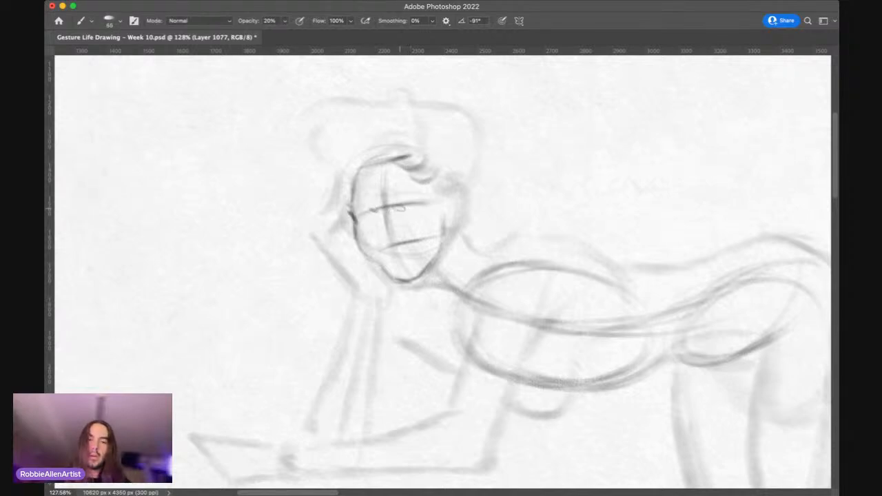
{"action": "key", "text": "bracketleft"}
{"action": "mouse_move", "coordinate": [400, 205]}
{"action": "left_mouse_down"}
{"action": "mouse_move", "coordinate": [419, 202]}
{"action": "mouse_move", "coordinate": [403, 205]}
{"action": "left_mouse_up"}
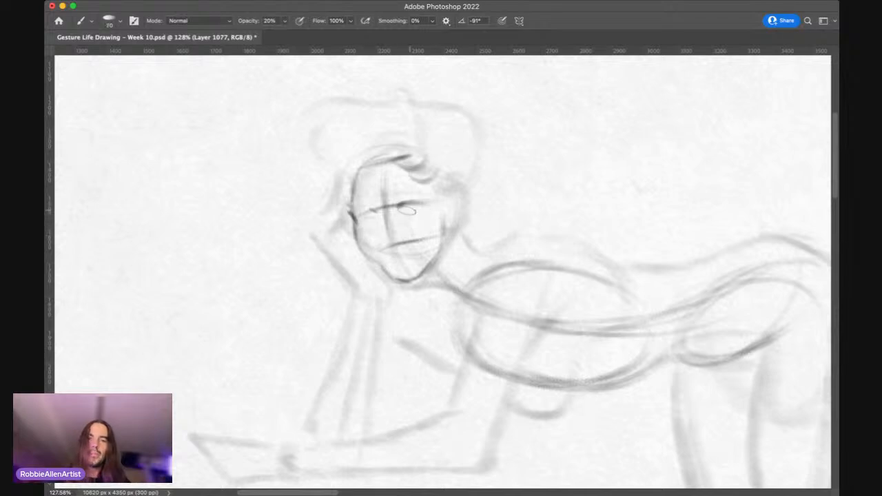
{"action": "key", "text": "bracketright"}
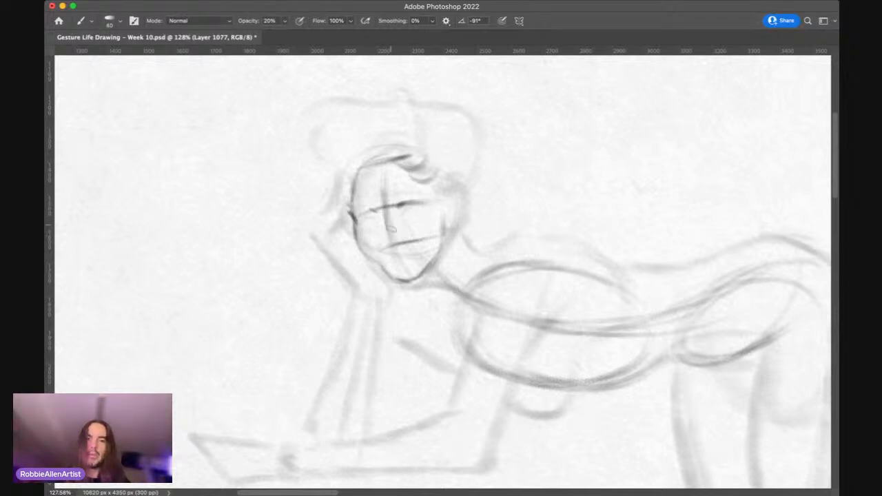
Step: Draw the side of the nose down from the brow and mark its base on the lower guide line
{"action": "left_click_drag", "start_coordinate": [386, 227], "coordinate": [388, 240]}
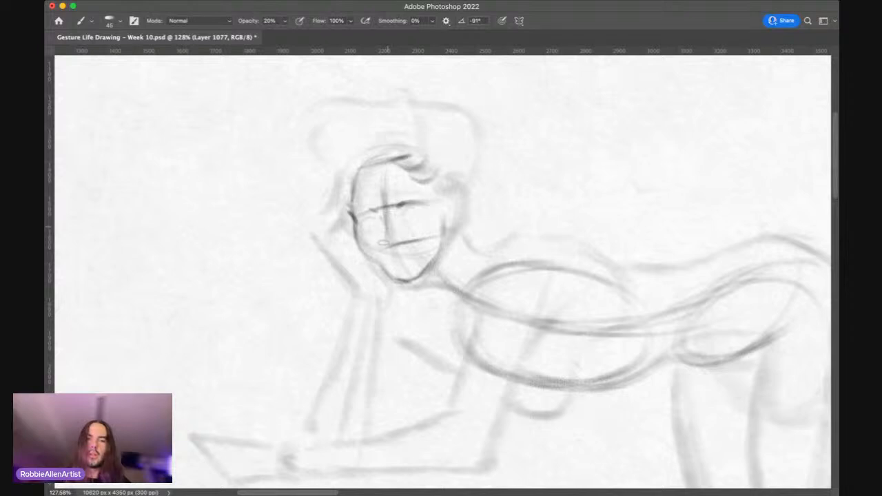
{"action": "key", "text": "bracketleft"}
{"action": "key", "text": "bracketleft"}
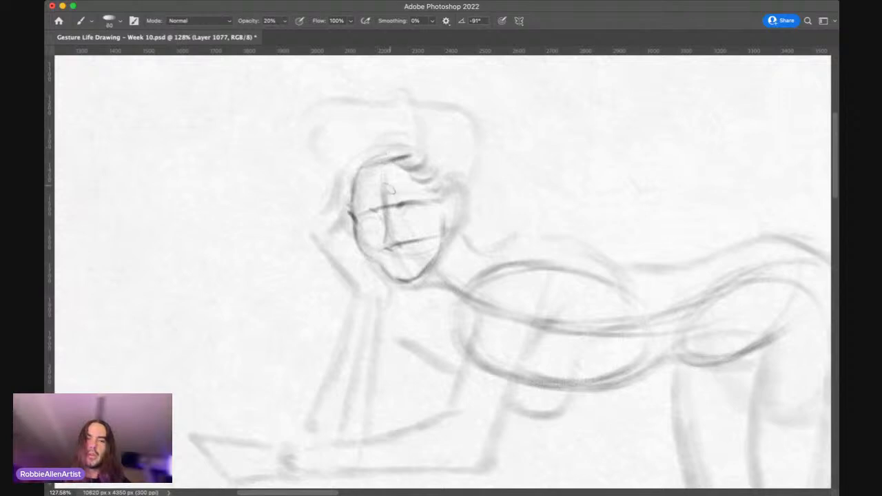
Step: Draw both closed eyes below the brow line with a fine brush of about size 35 to 40
{"action": "key", "text": "bracketleft"}
{"action": "key", "text": "bracketright"}
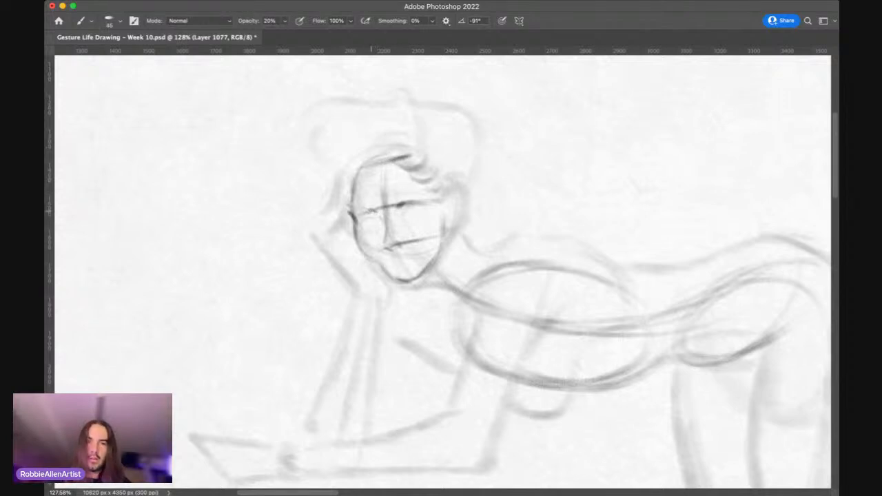
{"action": "key", "text": "bracketleft"}
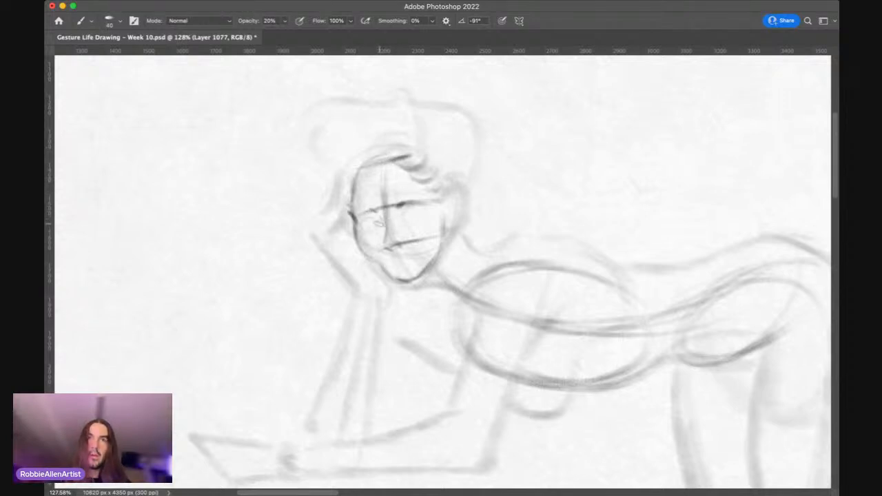
{"action": "left_click_drag", "start_coordinate": [379, 225], "coordinate": [365, 228]}
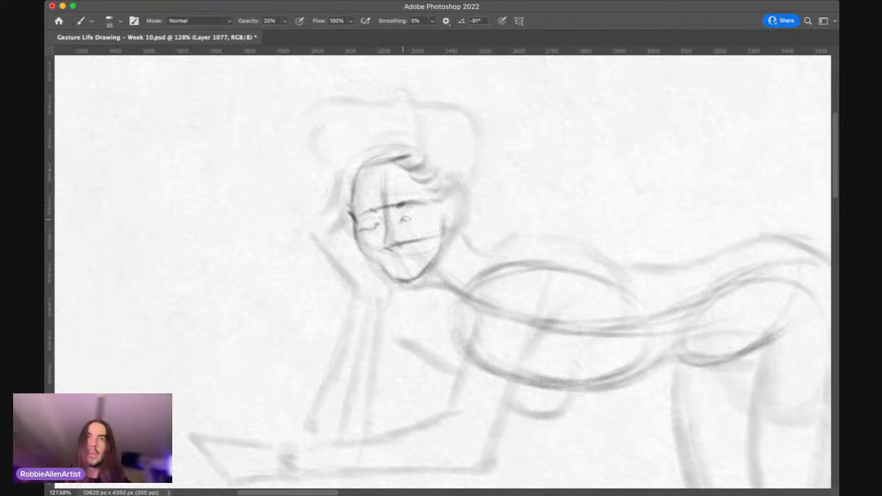
{"action": "left_click_drag", "start_coordinate": [408, 219], "coordinate": [420, 218]}
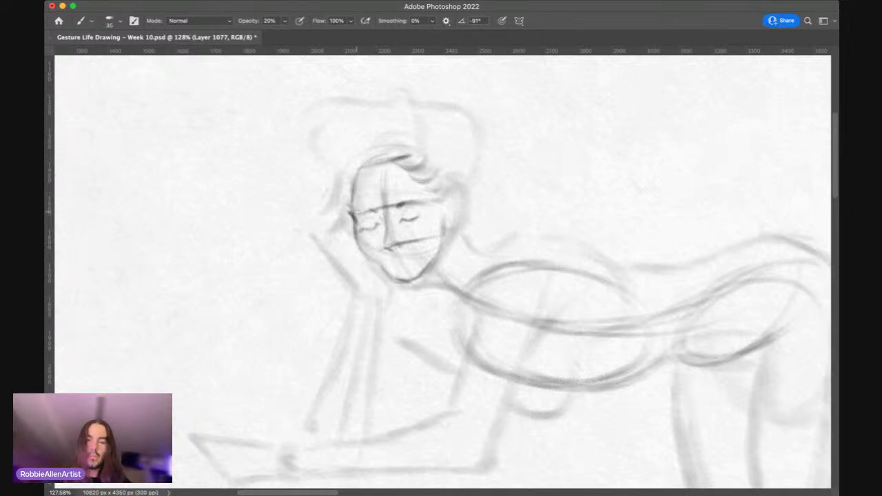
Step: Draw the curved edge of the supporting palm beside the jaw with a brush of about size 80 to 90
{"action": "key", "text": "bracketright"}
{"action": "key", "text": "bracketright"}
{"action": "key", "text": "bracketright"}
{"action": "key", "text": "bracketright"}
{"action": "key", "text": "bracketright"}
{"action": "key", "text": "bracketright"}
{"action": "key", "text": "bracketright"}
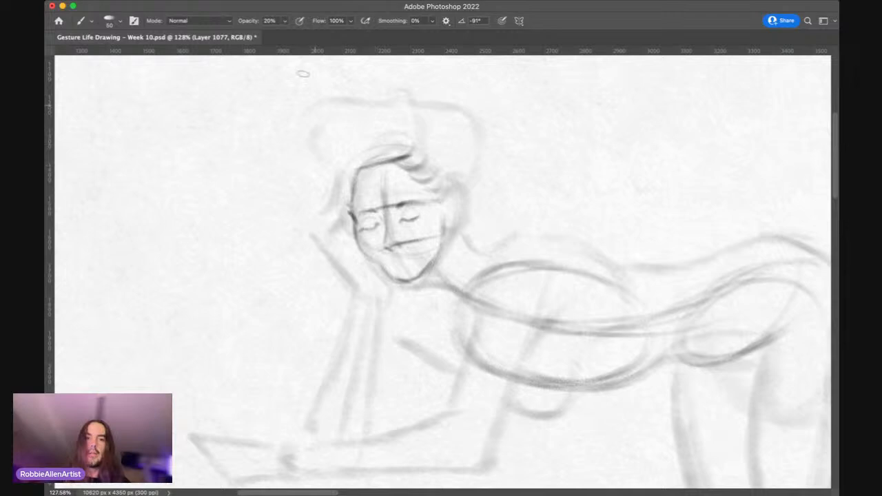
{"action": "key", "text": "bracketright"}
{"action": "key", "text": "bracketright"}
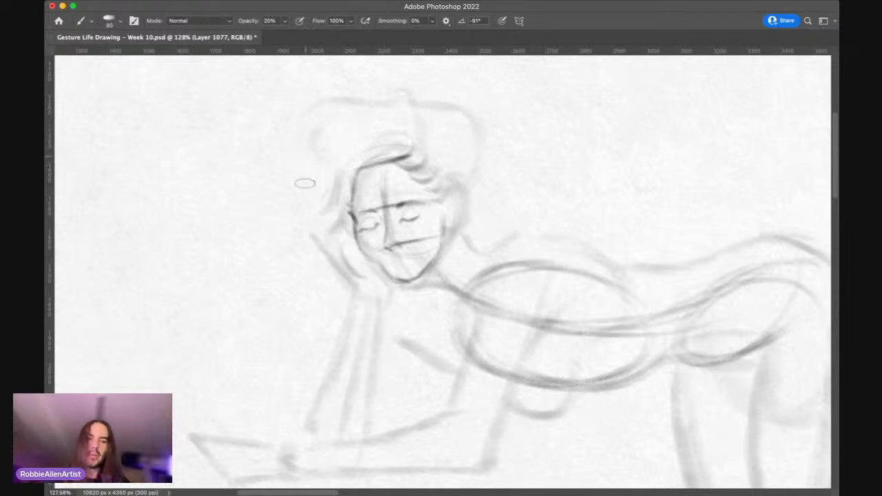
{"action": "left_click_drag", "start_coordinate": [341, 242], "coordinate": [363, 278]}
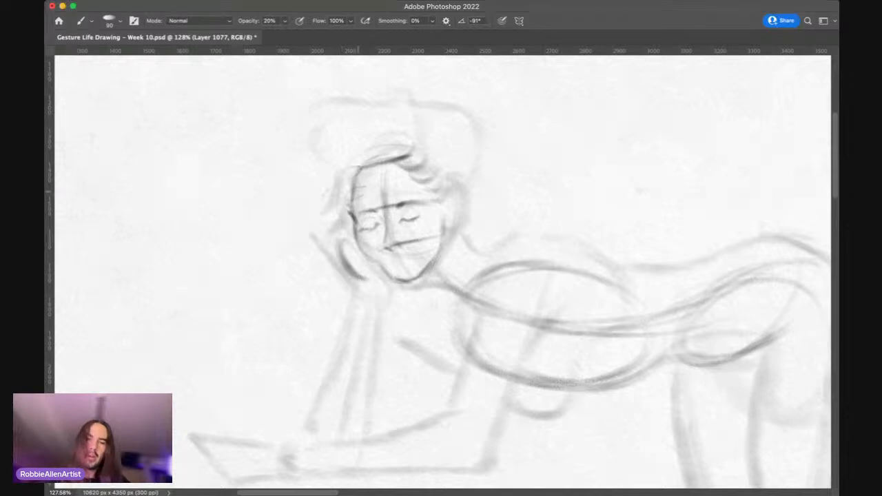
{"action": "key", "text": "bracketleft"}
{"action": "key", "text": "bracketright"}
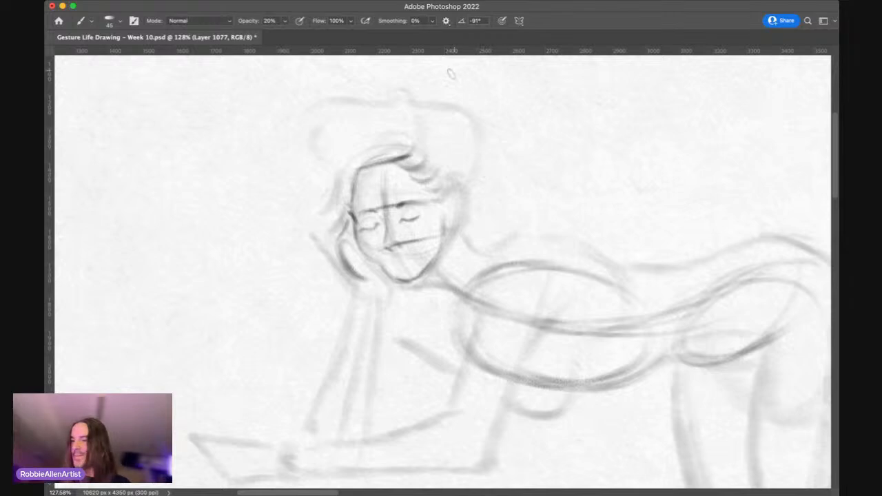
Step: Outline the front mass of the hair from the parting around to the strands falling beside the raised hand
{"action": "key", "text": "]"}
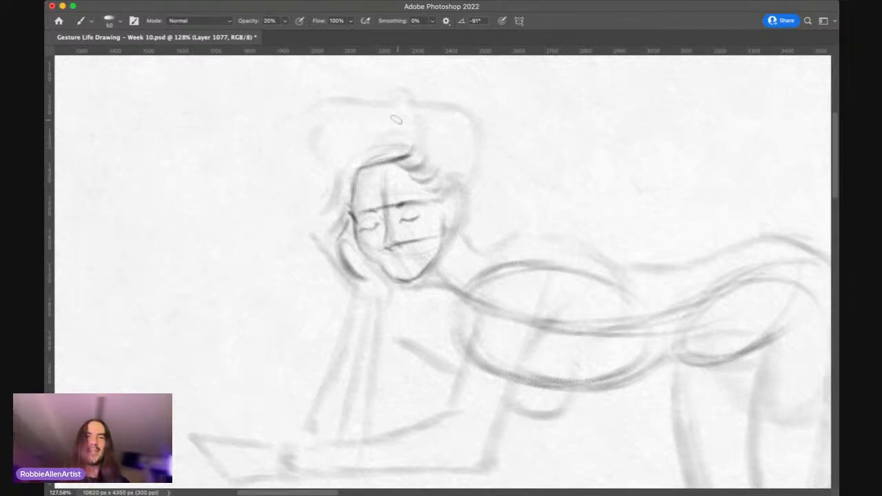
{"action": "key", "text": "bracketleft"}
{"action": "mouse_move", "coordinate": [410, 159]}
{"action": "left_mouse_down"}
{"action": "mouse_move", "coordinate": [407, 110]}
{"action": "mouse_move", "coordinate": [365, 102]}
{"action": "left_mouse_up"}
{"action": "key", "text": "bracketright"}
{"action": "mouse_move", "coordinate": [417, 116]}
{"action": "left_mouse_down"}
{"action": "mouse_move", "coordinate": [321, 119]}
{"action": "mouse_move", "coordinate": [331, 102]}
{"action": "mouse_move", "coordinate": [351, 110]}
{"action": "mouse_move", "coordinate": [323, 152]}
{"action": "mouse_move", "coordinate": [330, 118]}
{"action": "mouse_move", "coordinate": [312, 117]}
{"action": "mouse_move", "coordinate": [301, 157]}
{"action": "mouse_move", "coordinate": [303, 141]}
{"action": "mouse_move", "coordinate": [310, 168]}
{"action": "mouse_move", "coordinate": [300, 163]}
{"action": "mouse_move", "coordinate": [331, 170]}
{"action": "mouse_move", "coordinate": [312, 170]}
{"action": "mouse_move", "coordinate": [326, 209]}
{"action": "left_mouse_up"}
{"action": "key", "text": "bracketleft"}
{"action": "key", "text": "bracketleft"}
{"action": "key", "text": "bracketright"}
{"action": "key", "text": "bracketright"}
{"action": "key", "text": "bracketright"}
{"action": "left_click_drag", "start_coordinate": [326, 177], "coordinate": [325, 208]}
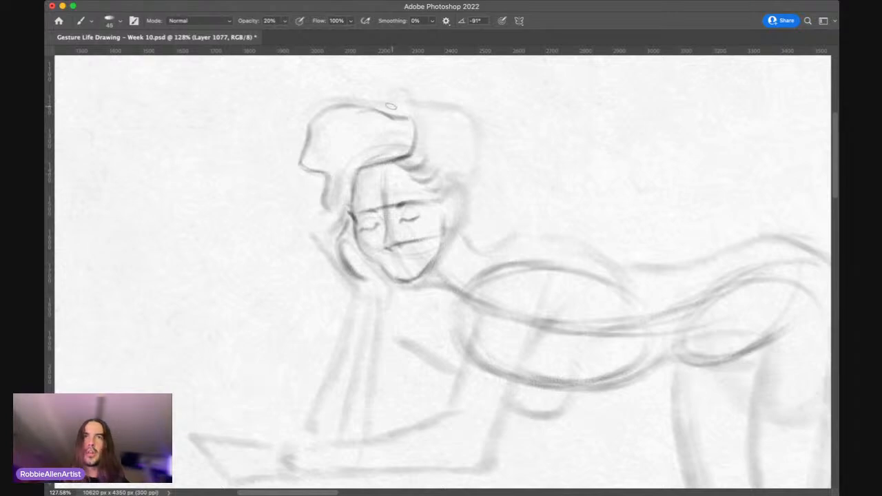
Step: Outline the back mass of the hair from the parting down towards the ear, and draw the mouth line
{"action": "mouse_move", "coordinate": [395, 116]}
{"action": "left_mouse_down"}
{"action": "mouse_move", "coordinate": [419, 104]}
{"action": "mouse_move", "coordinate": [446, 108]}
{"action": "mouse_move", "coordinate": [430, 107]}
{"action": "mouse_move", "coordinate": [470, 128]}
{"action": "left_mouse_up"}
{"action": "mouse_move", "coordinate": [430, 105]}
{"action": "left_mouse_down"}
{"action": "mouse_move", "coordinate": [492, 149]}
{"action": "mouse_move", "coordinate": [473, 157]}
{"action": "mouse_move", "coordinate": [468, 137]}
{"action": "mouse_move", "coordinate": [461, 185]}
{"action": "left_mouse_up"}
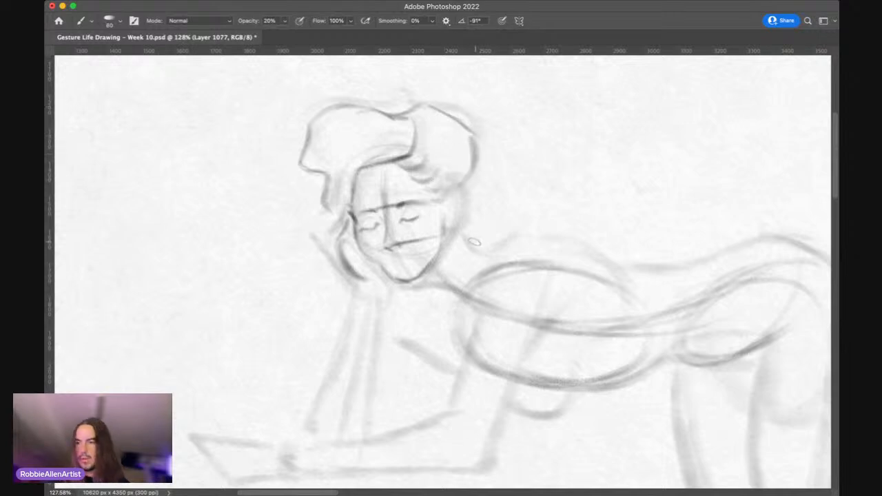
{"action": "key", "text": "bracketleft"}
{"action": "key", "text": "bracketleft"}
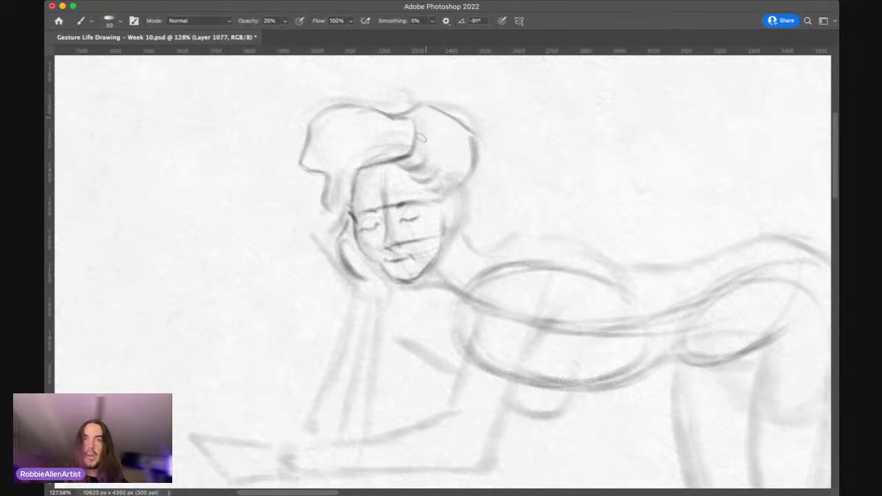
Step: Draw the ear and the back of the neck, and reinforce the throat line from the chin to the chest
{"action": "key", "text": "bracketright"}
{"action": "left_click_drag", "start_coordinate": [449, 207], "coordinate": [446, 240]}
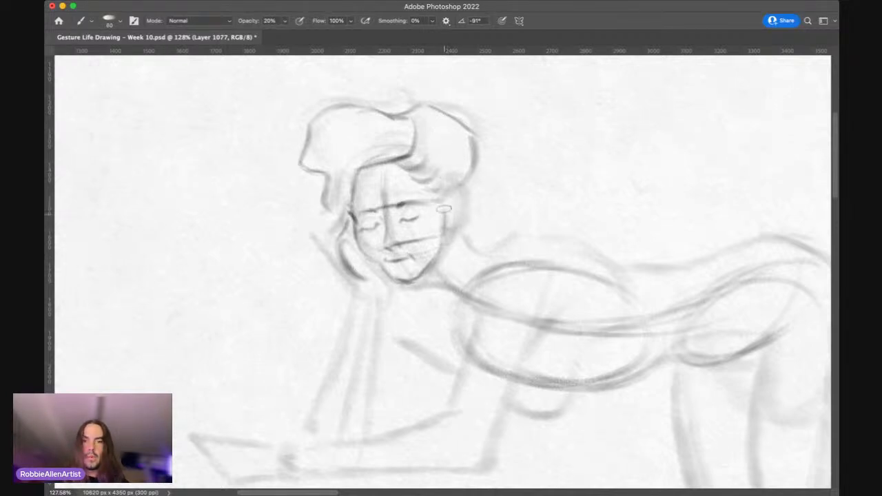
{"action": "left_click_drag", "start_coordinate": [445, 209], "coordinate": [440, 251]}
{"action": "left_click_drag", "start_coordinate": [449, 220], "coordinate": [448, 233]}
{"action": "mouse_move", "coordinate": [446, 198]}
{"action": "left_mouse_down"}
{"action": "mouse_move", "coordinate": [455, 205]}
{"action": "mouse_move", "coordinate": [463, 255]}
{"action": "left_mouse_up"}
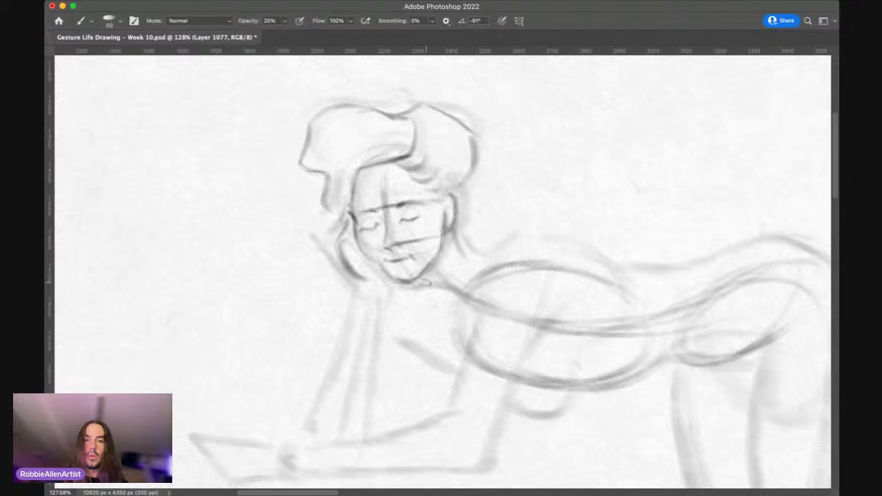
{"action": "mouse_move", "coordinate": [417, 282]}
{"action": "left_mouse_down"}
{"action": "mouse_move", "coordinate": [461, 295]}
{"action": "mouse_move", "coordinate": [437, 282]}
{"action": "mouse_move", "coordinate": [477, 315]}
{"action": "left_mouse_up"}
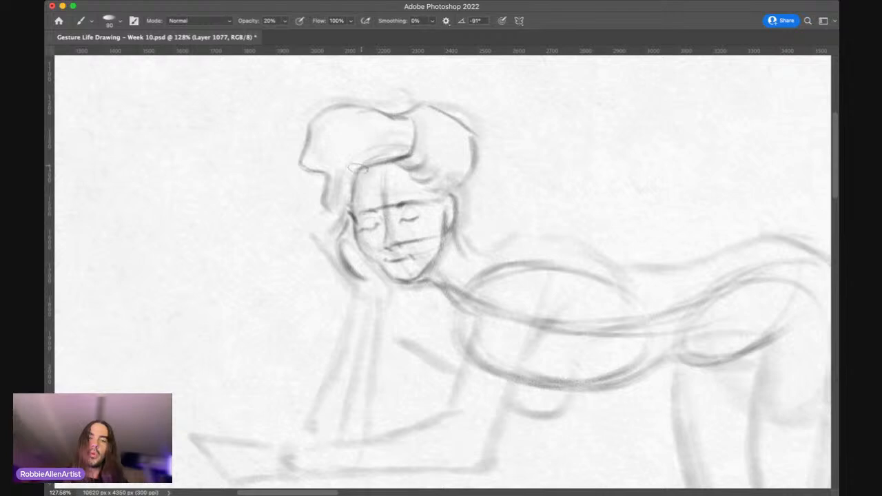
Step: Add curved strands inside the front mass of hair above the forehead with a larger brush
{"action": "key", "text": "bracketright"}
{"action": "mouse_move", "coordinate": [359, 162]}
{"action": "left_mouse_down"}
{"action": "mouse_move", "coordinate": [331, 151]}
{"action": "mouse_move", "coordinate": [359, 162]}
{"action": "mouse_move", "coordinate": [411, 119]}
{"action": "left_mouse_up"}
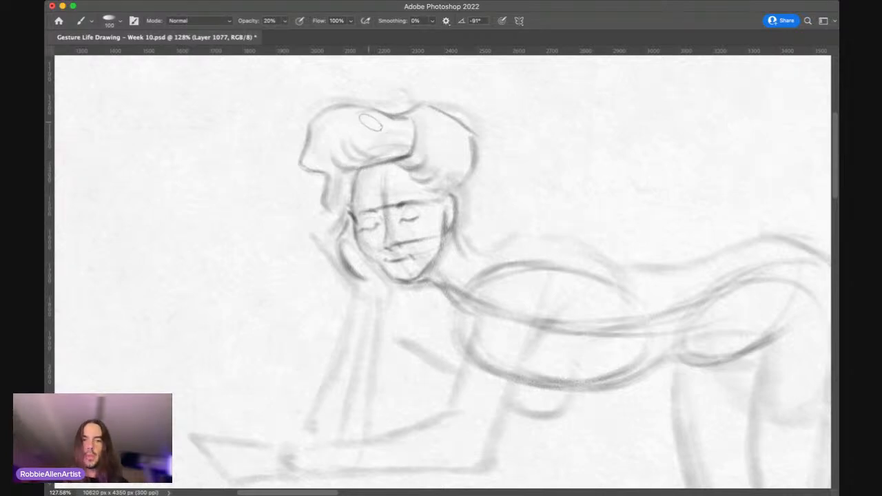
Step: Raise the brush opacity to 30% and sharpen the outline of the leaning figure's ear
{"action": "key", "text": "z"}
{"action": "left_click_drag", "start_coordinate": [455, 207], "coordinate": [443, 144]}
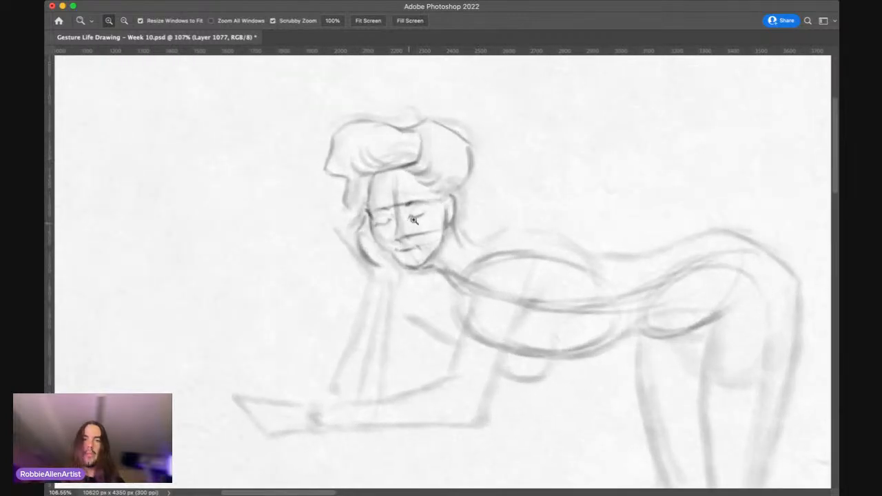
{"action": "left_click_drag", "start_coordinate": [414, 219], "coordinate": [479, 150]}
{"action": "left_click_drag", "start_coordinate": [434, 224], "coordinate": [442, 219]}
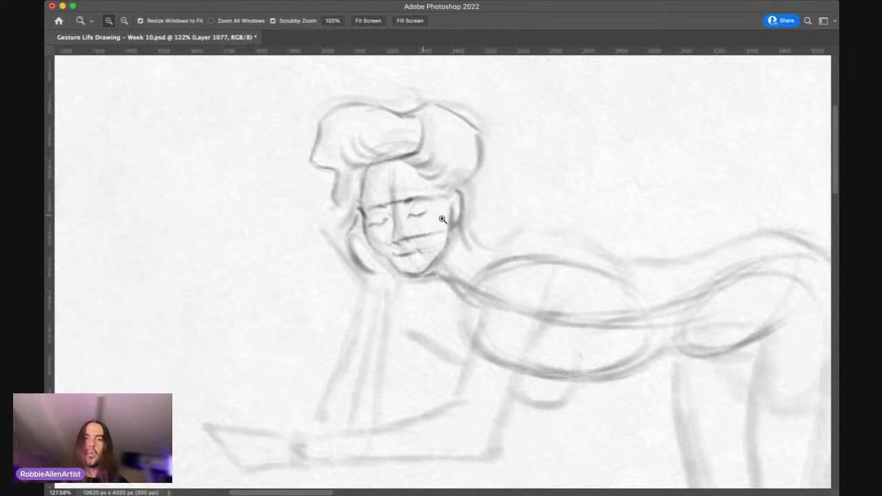
{"action": "left_click_drag", "start_coordinate": [442, 219], "coordinate": [451, 228]}
{"action": "key", "text": "b"}
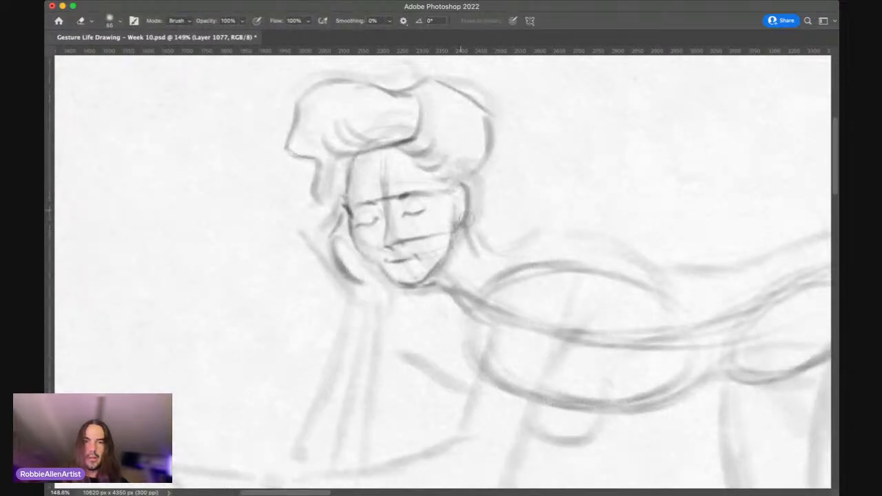
{"action": "key", "text": "bracketleft"}
{"action": "key", "text": "bracketleft"}
{"action": "key", "text": "bracketleft"}
{"action": "key", "text": "3"}
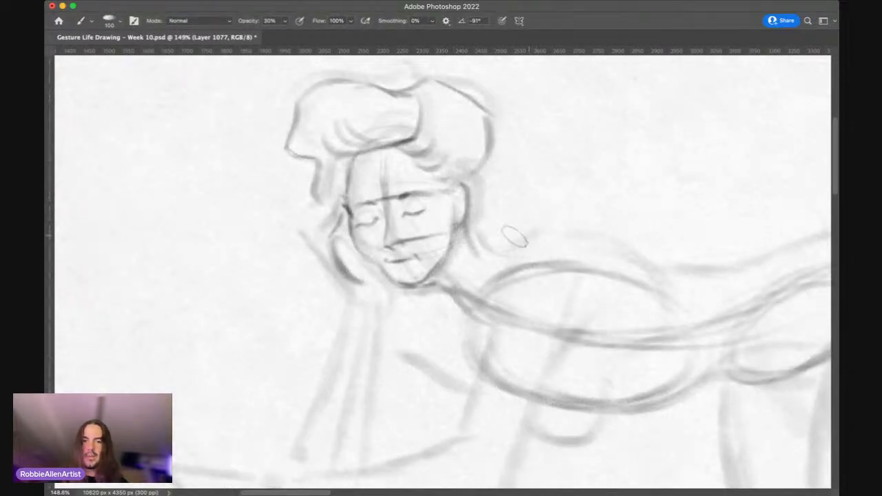
{"action": "key", "text": "bracketright"}
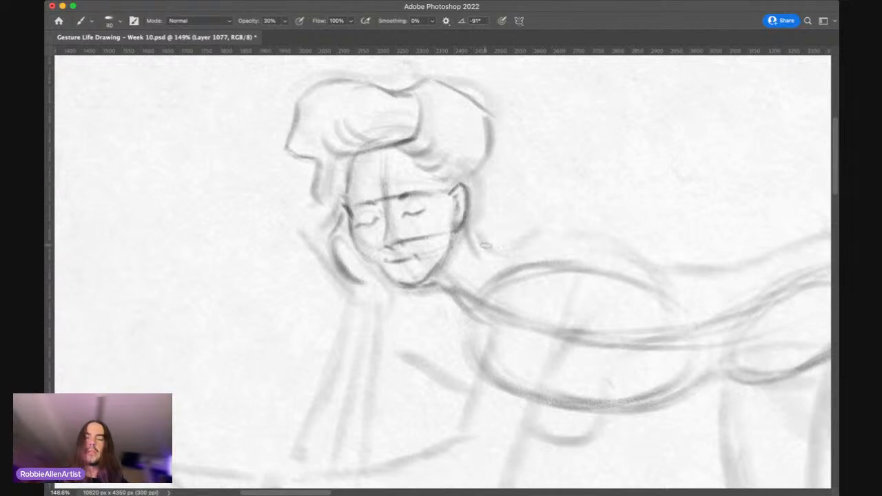
Step: Darken the base of the throat line where it meets the chest and the back edge of the hair behind the ear
{"action": "key", "text": "bracketright"}
{"action": "key", "text": "bracketright"}
{"action": "key", "text": "bracketright"}
{"action": "key", "text": "bracketright"}
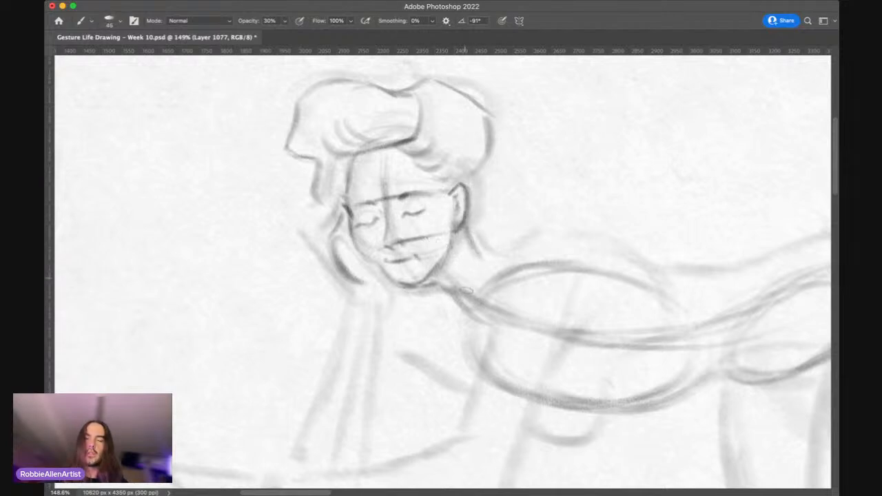
{"action": "key", "text": "bracketright"}
{"action": "left_click_drag", "start_coordinate": [471, 299], "coordinate": [477, 322]}
{"action": "mouse_move", "coordinate": [473, 107]}
{"action": "left_mouse_down"}
{"action": "mouse_move", "coordinate": [493, 135]}
{"action": "mouse_move", "coordinate": [489, 120]}
{"action": "mouse_move", "coordinate": [499, 157]}
{"action": "mouse_move", "coordinate": [496, 175]}
{"action": "mouse_move", "coordinate": [481, 183]}
{"action": "mouse_move", "coordinate": [493, 168]}
{"action": "mouse_move", "coordinate": [476, 204]}
{"action": "left_mouse_up"}
{"action": "key", "text": "bracketleft"}
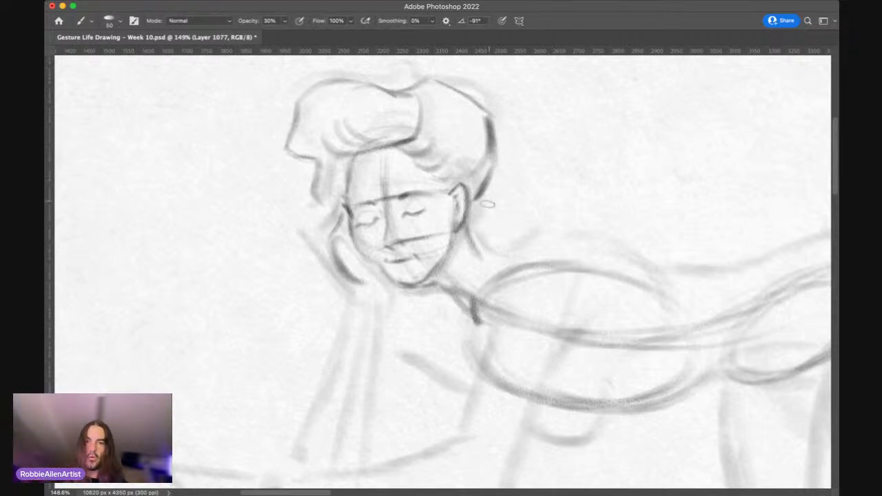
Step: Define the lips and the shadow below them with a smaller brush, and add hair strokes behind the ear
{"action": "key", "text": "bracketleft"}
{"action": "key", "text": "bracketleft"}
{"action": "key", "text": "bracketleft"}
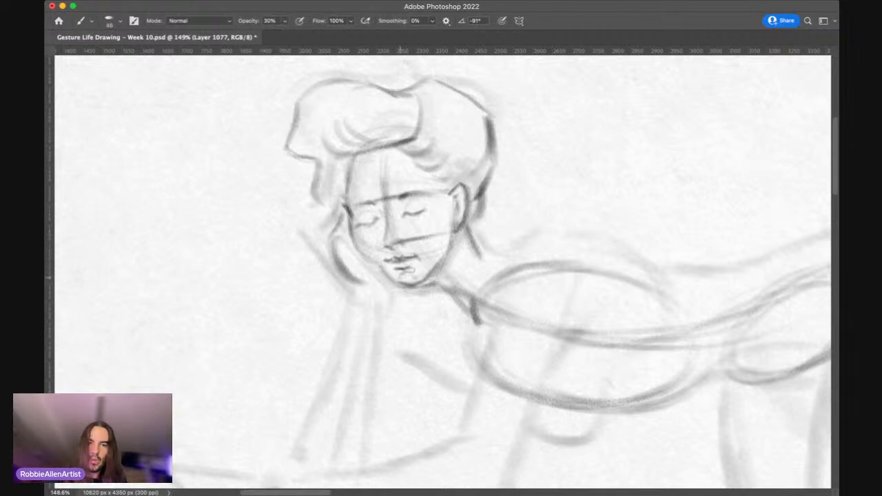
Step: Darken the palm edge beside the jaw, the strands by the temple and the outer edge of the hand to the wrist
{"action": "key", "text": "bracketright"}
{"action": "key", "text": "bracketright"}
{"action": "key", "text": "bracketright"}
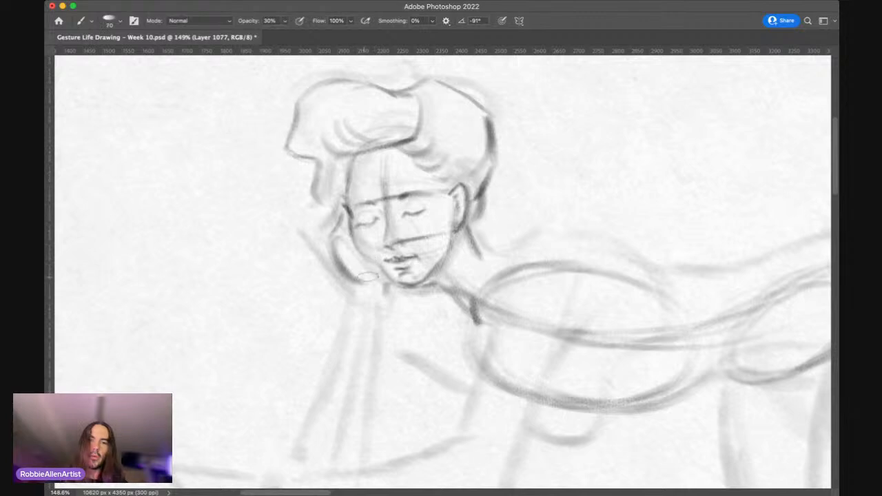
{"action": "mouse_move", "coordinate": [338, 251]}
{"action": "left_mouse_down"}
{"action": "mouse_move", "coordinate": [367, 285]}
{"action": "mouse_move", "coordinate": [357, 273]}
{"action": "left_mouse_up"}
{"action": "key", "text": "bracketleft"}
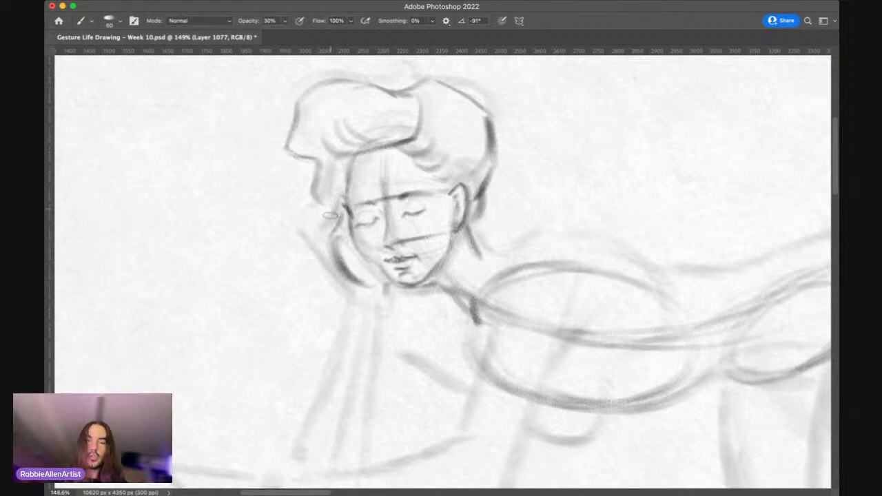
{"action": "mouse_move", "coordinate": [332, 189]}
{"action": "left_mouse_down"}
{"action": "mouse_move", "coordinate": [313, 233]}
{"action": "mouse_move", "coordinate": [321, 227]}
{"action": "left_mouse_up"}
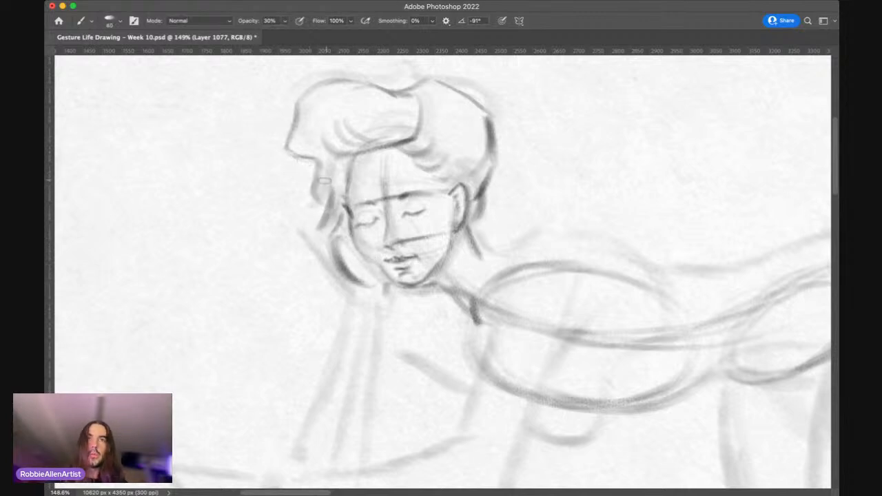
{"action": "mouse_move", "coordinate": [321, 179]}
{"action": "left_mouse_down"}
{"action": "mouse_move", "coordinate": [311, 215]}
{"action": "mouse_move", "coordinate": [322, 214]}
{"action": "mouse_move", "coordinate": [310, 230]}
{"action": "mouse_move", "coordinate": [354, 286]}
{"action": "left_mouse_up"}
Step: Darken the inner edge of the raised forearm from the wrist below the chin down towards the elbow
{"action": "key", "text": "bracketleft"}
{"action": "key", "text": "bracketleft"}
{"action": "key", "text": "bracketleft"}
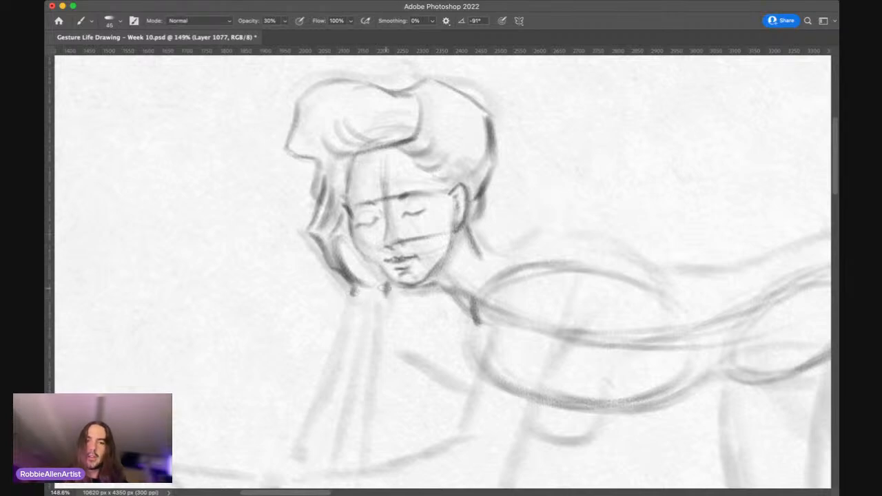
{"action": "left_click_drag", "start_coordinate": [386, 288], "coordinate": [381, 322]}
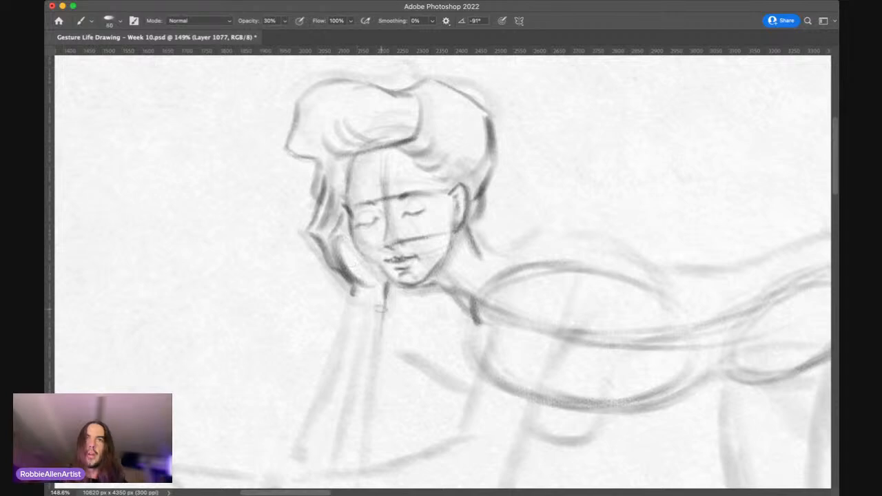
{"action": "left_click_drag", "start_coordinate": [383, 291], "coordinate": [370, 401]}
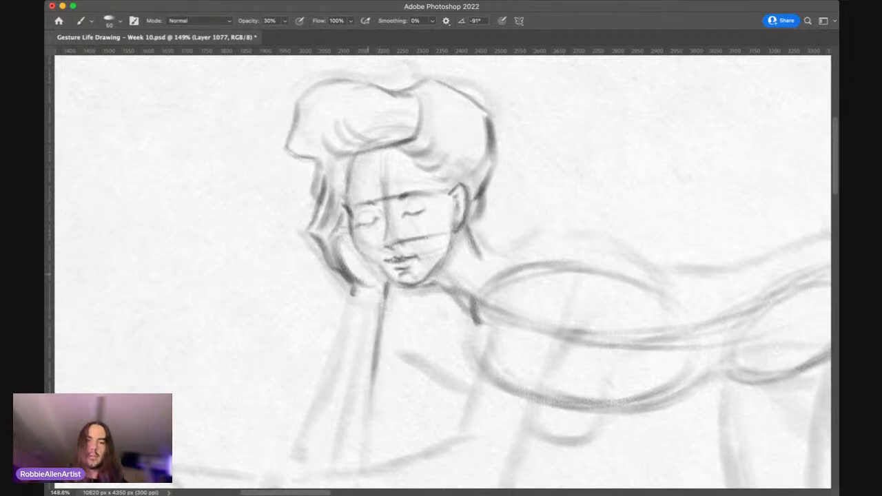
Step: Darken the outer edge of the raised forearm from the wrist down towards the elbow with a slightly smaller brush
{"action": "key", "text": "bracketleft"}
{"action": "left_click_drag", "start_coordinate": [354, 295], "coordinate": [337, 362]}
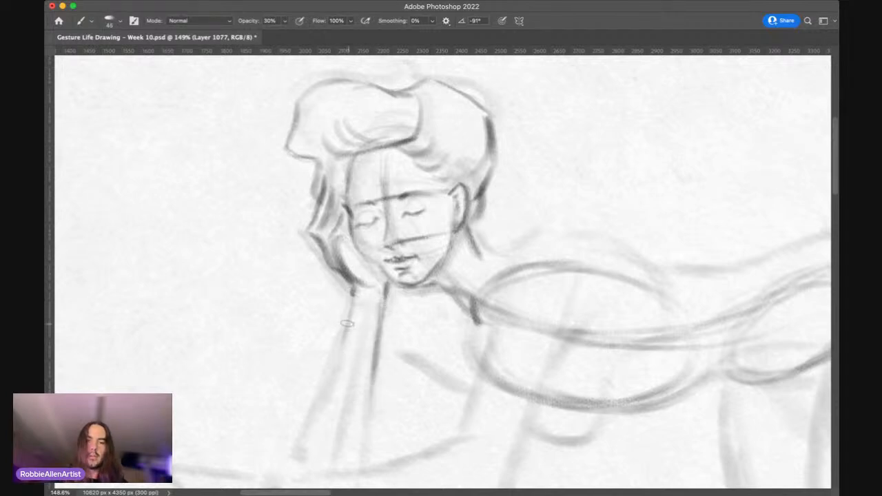
{"action": "mouse_move", "coordinate": [353, 296]}
{"action": "left_mouse_down"}
{"action": "mouse_move", "coordinate": [321, 419]}
{"action": "mouse_move", "coordinate": [331, 393]}
{"action": "mouse_move", "coordinate": [321, 394]}
{"action": "mouse_move", "coordinate": [302, 461]}
{"action": "left_mouse_up"}
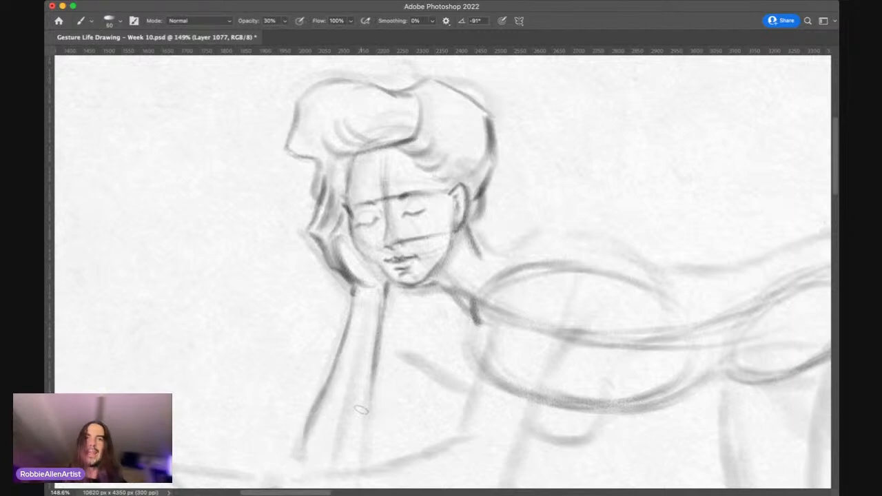
Step: Darken the back of the neck and carry the line up along the top of the near shoulder
{"action": "key", "text": "space"}
{"action": "left_click_drag", "start_coordinate": [403, 367], "coordinate": [370, 356]}
{"action": "key", "text": "super+space"}
{"action": "left_click_drag", "start_coordinate": [403, 290], "coordinate": [361, 286]}
{"action": "left_click_drag", "start_coordinate": [430, 247], "coordinate": [437, 245]}
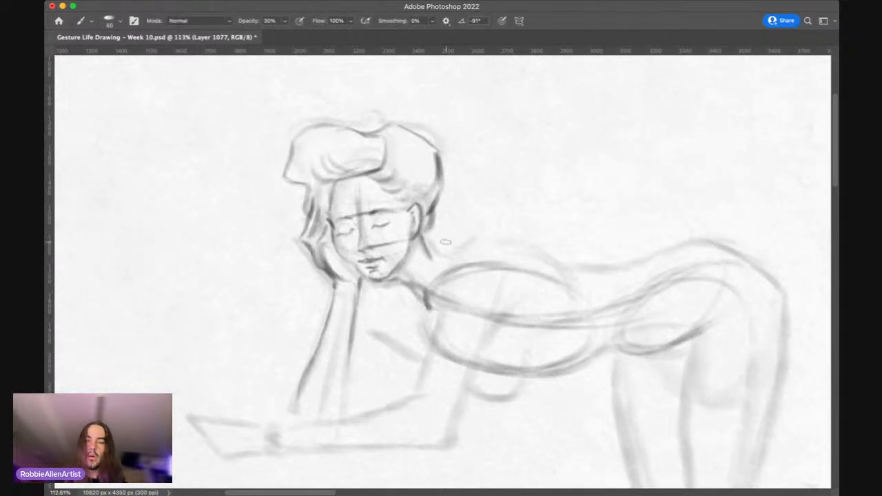
{"action": "mouse_move", "coordinate": [425, 240]}
{"action": "left_mouse_down"}
{"action": "mouse_move", "coordinate": [446, 260]}
{"action": "mouse_move", "coordinate": [479, 237]}
{"action": "mouse_move", "coordinate": [504, 241]}
{"action": "mouse_move", "coordinate": [475, 253]}
{"action": "mouse_move", "coordinate": [442, 303]}
{"action": "left_mouse_up"}
Step: Darken the front edge of the near upper arm from the shoulder down to the inner elbow crease
{"action": "key", "text": "]"}
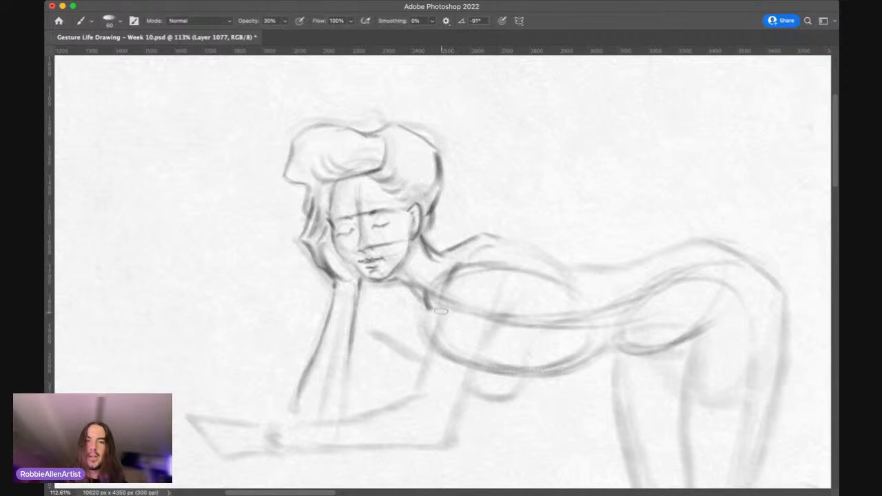
{"action": "left_click_drag", "start_coordinate": [459, 264], "coordinate": [422, 386]}
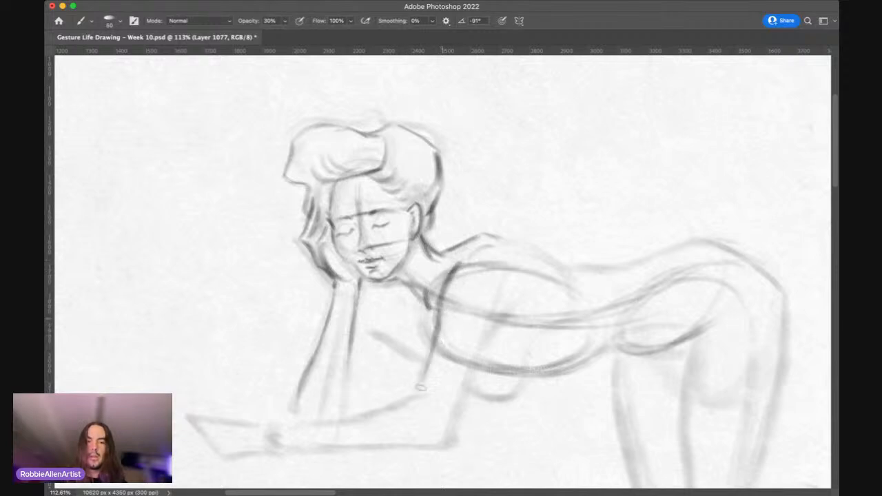
{"action": "mouse_move", "coordinate": [433, 342]}
{"action": "left_mouse_down"}
{"action": "mouse_move", "coordinate": [414, 307]}
{"action": "mouse_move", "coordinate": [401, 373]}
{"action": "mouse_move", "coordinate": [404, 364]}
{"action": "mouse_move", "coordinate": [426, 394]}
{"action": "mouse_move", "coordinate": [395, 405]}
{"action": "left_mouse_up"}
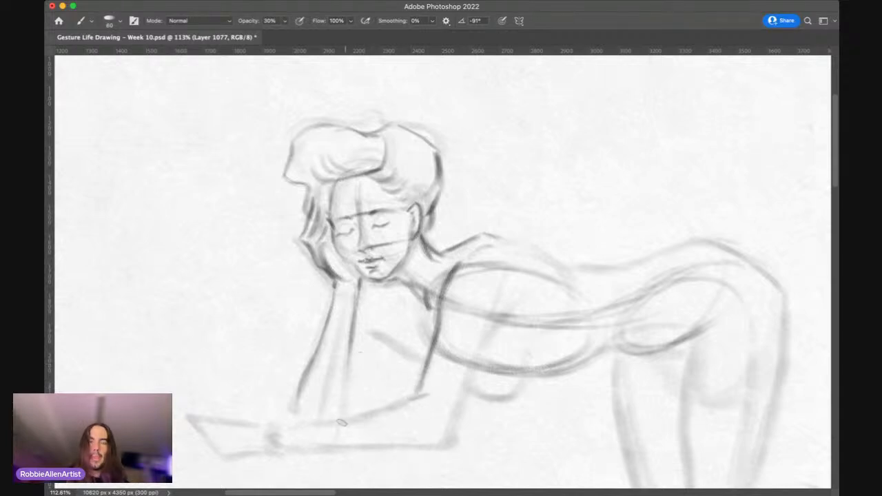
Step: Define the upper edge of the resting forearm from wrist to elbow crease and mark the near elbow's corner
{"action": "mouse_move", "coordinate": [286, 425]}
{"action": "left_mouse_down"}
{"action": "mouse_move", "coordinate": [383, 411]}
{"action": "mouse_move", "coordinate": [423, 391]}
{"action": "left_mouse_up"}
{"action": "key", "text": "["}
{"action": "key", "text": "["}
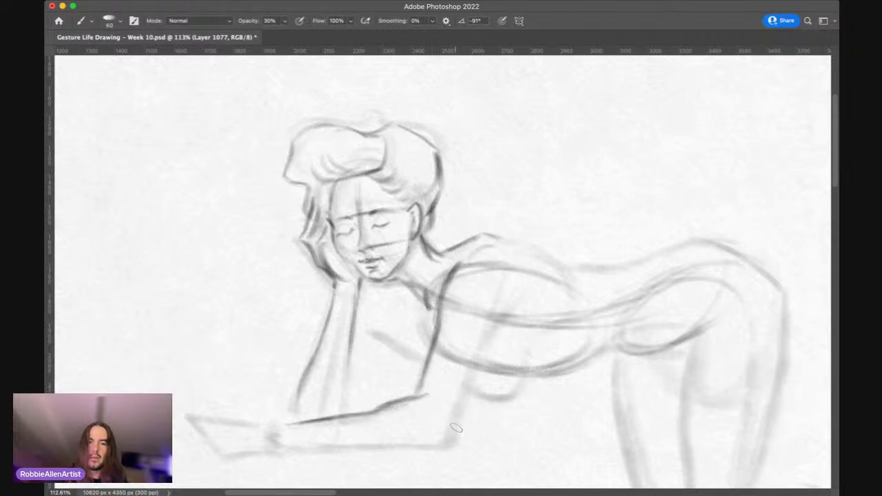
{"action": "mouse_move", "coordinate": [434, 436]}
{"action": "left_mouse_down"}
{"action": "mouse_move", "coordinate": [453, 432]}
{"action": "mouse_move", "coordinate": [448, 426]}
{"action": "left_mouse_up"}
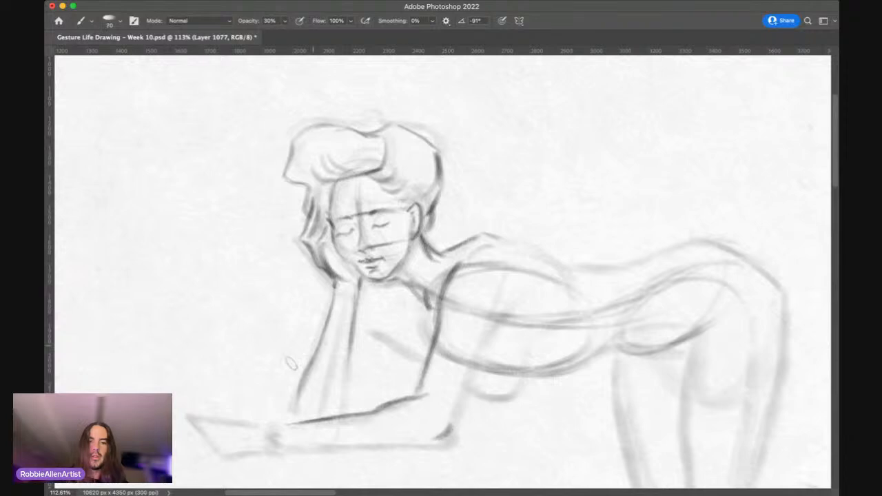
Step: Add a light stroke across the resting forearm near the wrist with a larger brush
{"action": "key", "text": "]"}
{"action": "key", "text": "]"}
{"action": "key", "text": "]"}
{"action": "left_click_drag", "start_coordinate": [287, 426], "coordinate": [315, 443]}
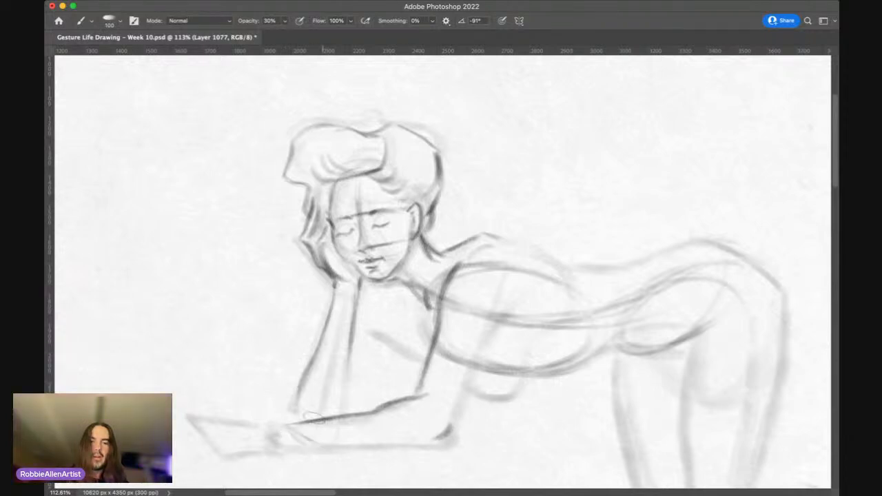
{"action": "left_click_drag", "start_coordinate": [293, 397], "coordinate": [295, 412]}
Step: Mark the wrist of the resting arm and darken the outer edge of its hand towards the fingertips
{"action": "key", "text": "["}
{"action": "key", "text": "["}
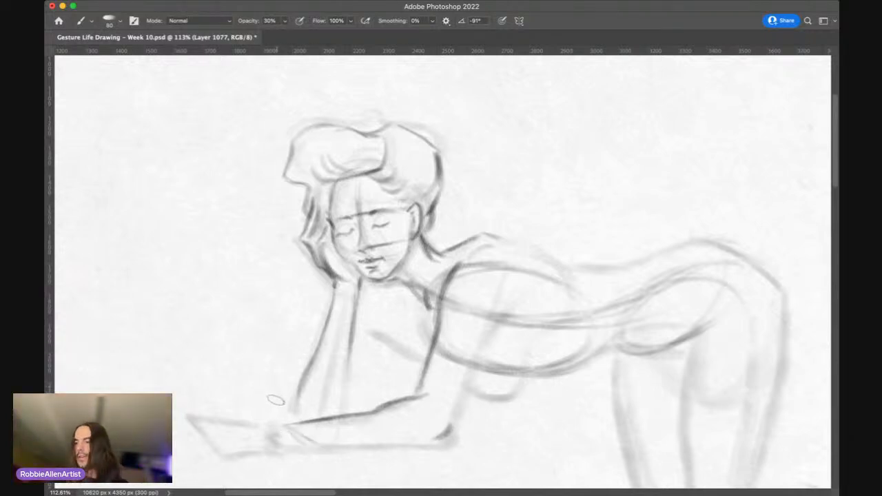
{"action": "key", "text": "bracketleft"}
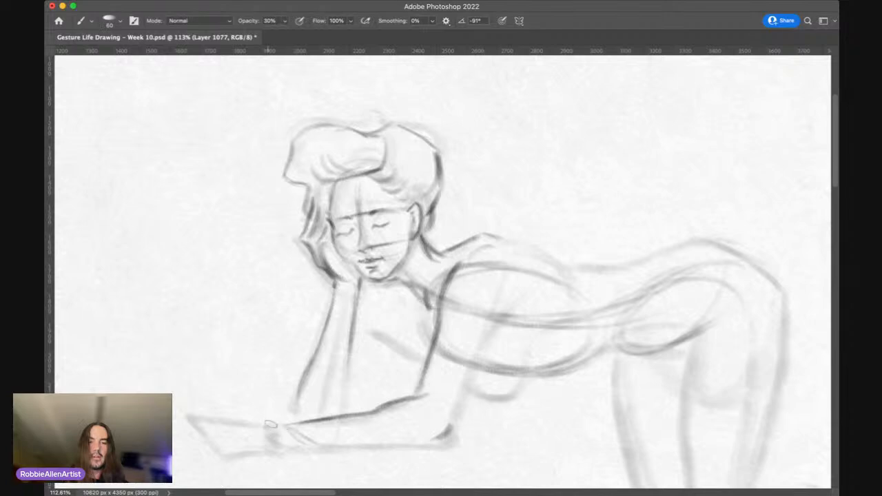
{"action": "left_click_drag", "start_coordinate": [281, 427], "coordinate": [264, 428]}
{"action": "key", "text": "bracketright"}
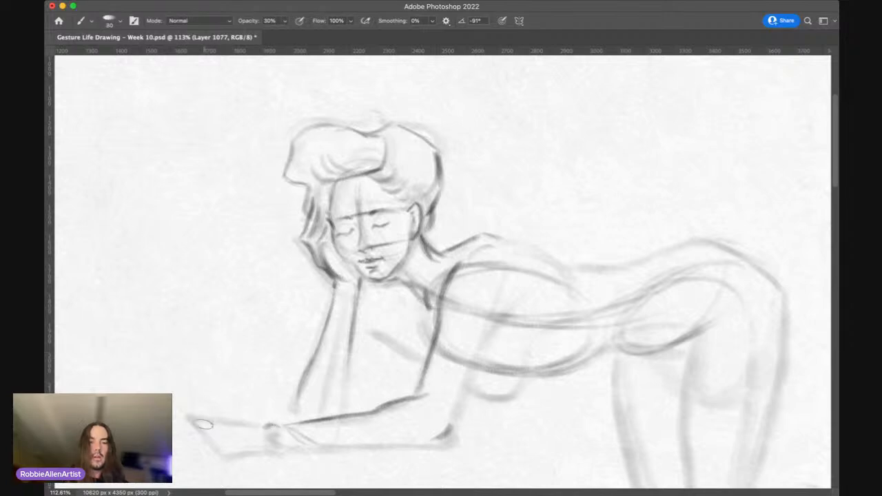
{"action": "left_click_drag", "start_coordinate": [205, 422], "coordinate": [242, 449]}
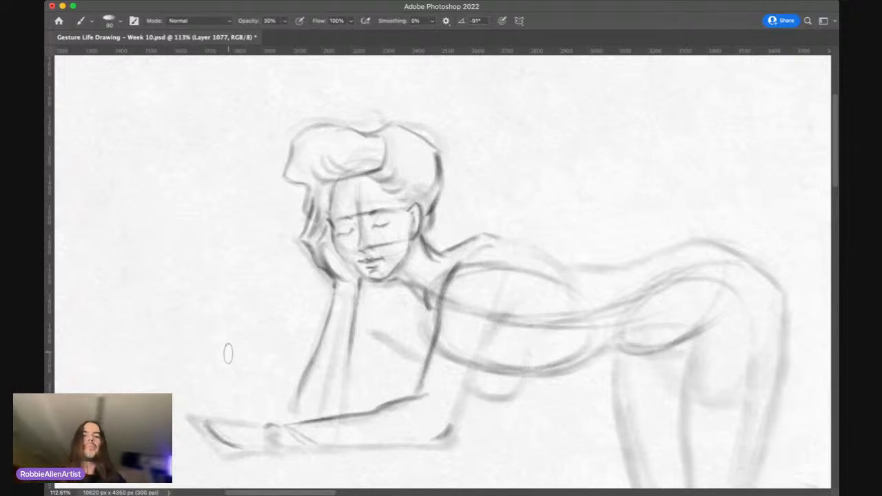
Step: Draw the back edge of the propped arm's forearm and the underside of its upper arm running towards the chest
{"action": "key", "text": "z"}
{"action": "mouse_move", "coordinate": [473, 213]}
{"action": "left_mouse_down"}
{"action": "mouse_move", "coordinate": [435, 218]}
{"action": "mouse_move", "coordinate": [451, 204]}
{"action": "left_mouse_up"}
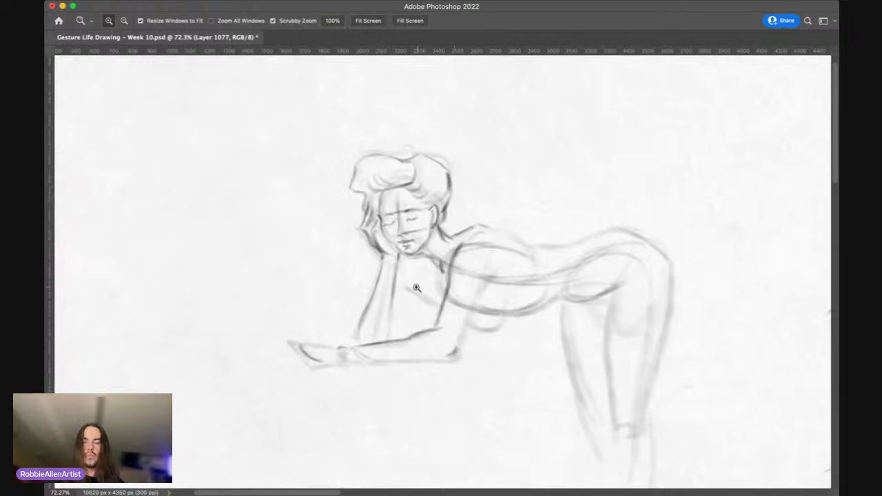
{"action": "left_click_drag", "start_coordinate": [416, 288], "coordinate": [447, 259]}
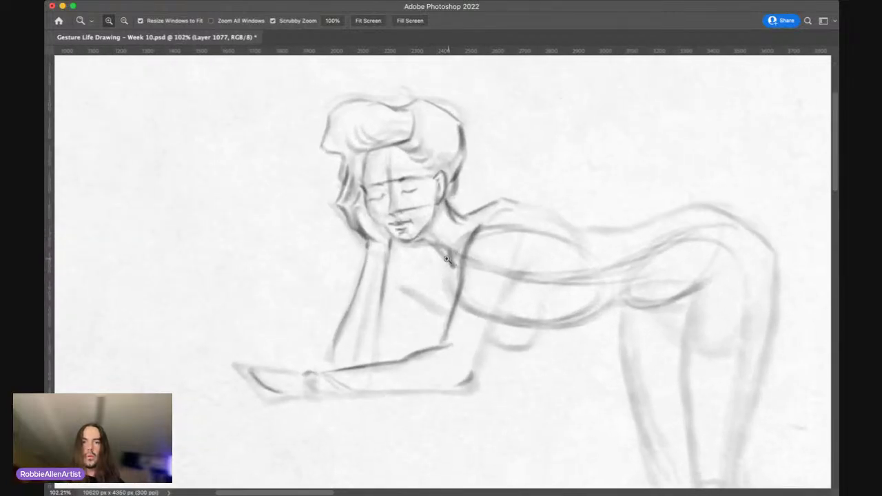
{"action": "key", "text": "b"}
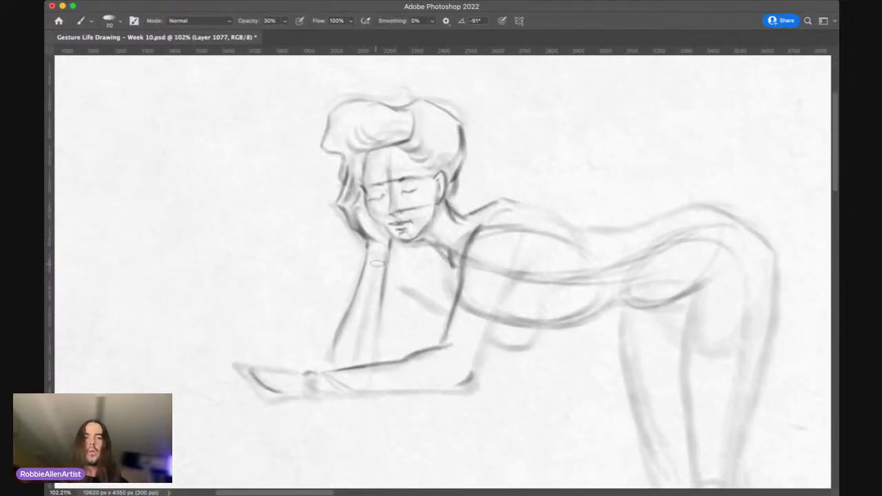
{"action": "key", "text": "bracketleft"}
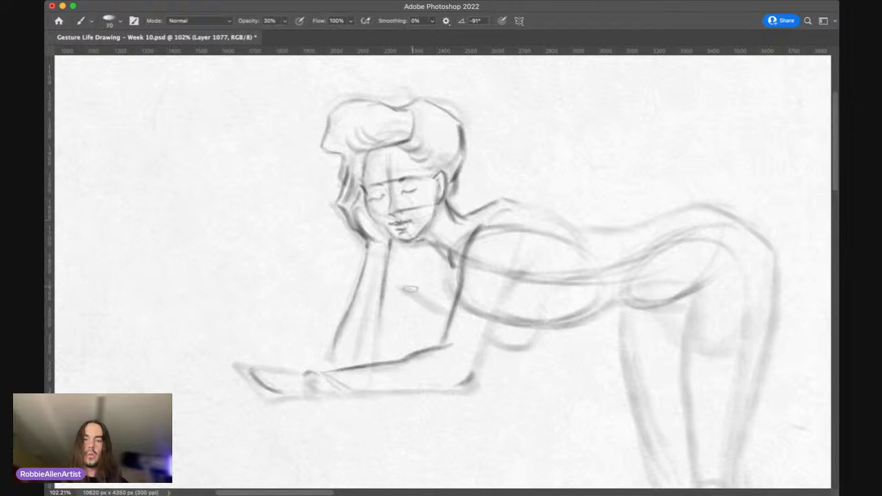
{"action": "key", "text": "bracketright"}
{"action": "key", "text": "bracketright"}
{"action": "key", "text": "bracketright"}
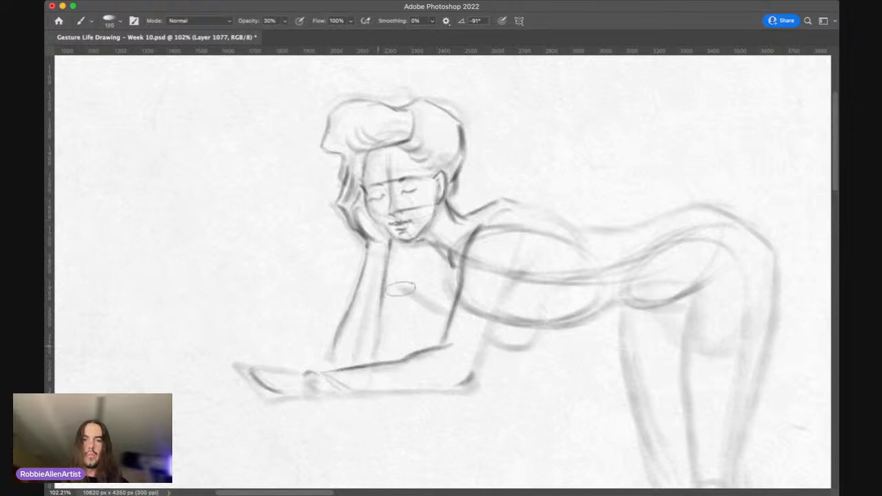
{"action": "left_click_drag", "start_coordinate": [399, 295], "coordinate": [377, 349]}
{"action": "key", "text": "bracketleft"}
{"action": "left_click_drag", "start_coordinate": [400, 272], "coordinate": [373, 350]}
{"action": "mouse_move", "coordinate": [404, 288]}
{"action": "left_mouse_down"}
{"action": "mouse_move", "coordinate": [450, 318]}
{"action": "mouse_move", "coordinate": [417, 289]}
{"action": "mouse_move", "coordinate": [445, 320]}
{"action": "left_mouse_up"}
Step: Darken the bottom corner of the near elbow with a smaller brush
{"action": "key", "text": "bracketleft"}
{"action": "key", "text": "bracketleft"}
{"action": "key", "text": "bracketleft"}
{"action": "key", "text": "bracketleft"}
{"action": "key", "text": "bracketleft"}
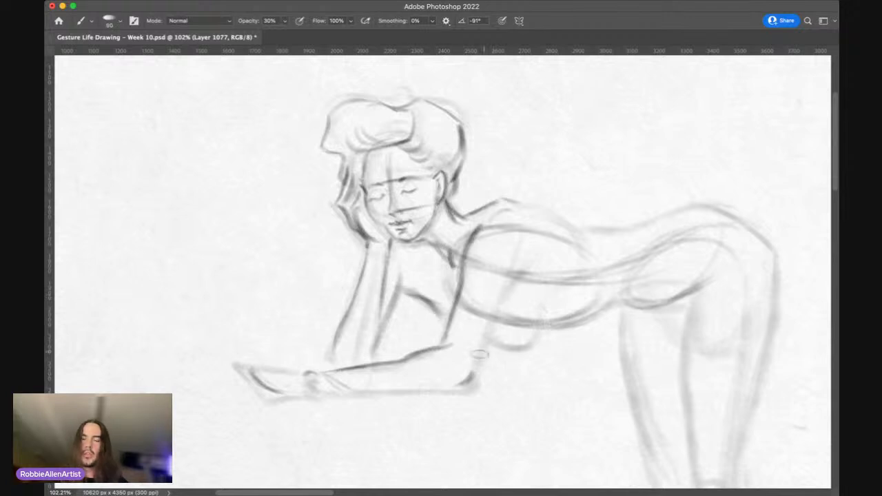
{"action": "mouse_move", "coordinate": [464, 386]}
{"action": "left_mouse_down"}
{"action": "mouse_move", "coordinate": [482, 385]}
{"action": "mouse_move", "coordinate": [476, 374]}
{"action": "left_mouse_up"}
{"action": "key", "text": "bracketright"}
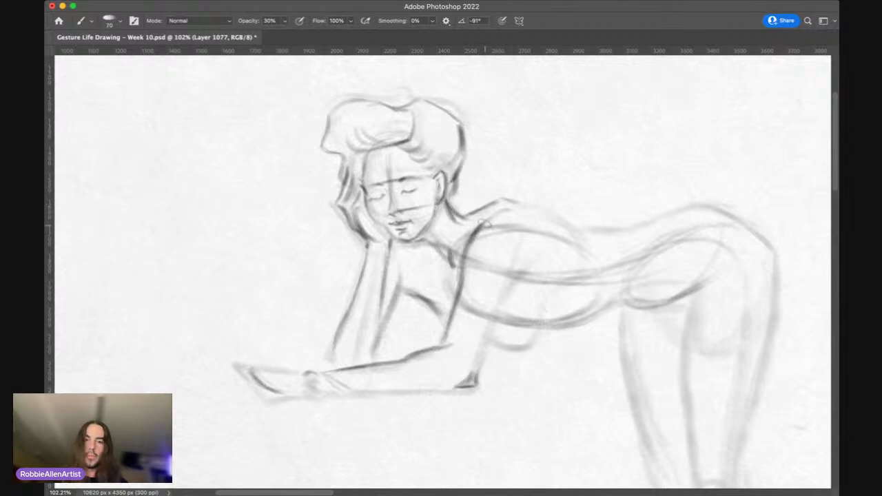
Step: Darken the curve at the top of the near shoulder and strengthen the underside of the far upper arm
{"action": "key", "text": "bracketleft"}
{"action": "mouse_move", "coordinate": [486, 224]}
{"action": "left_mouse_down"}
{"action": "mouse_move", "coordinate": [451, 266]}
{"action": "mouse_move", "coordinate": [404, 260]}
{"action": "mouse_move", "coordinate": [445, 262]}
{"action": "mouse_move", "coordinate": [382, 275]}
{"action": "mouse_move", "coordinate": [510, 222]}
{"action": "left_mouse_up"}
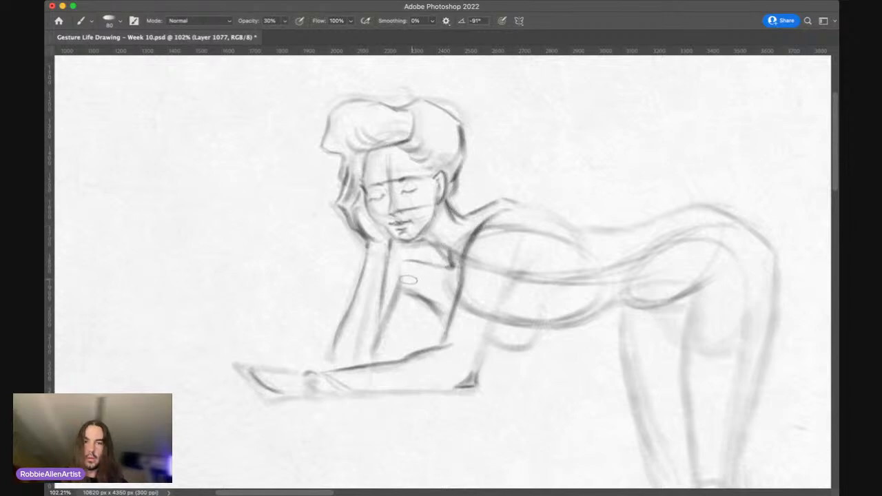
{"action": "key", "text": "bracketright"}
{"action": "left_click_drag", "start_coordinate": [400, 280], "coordinate": [435, 311]}
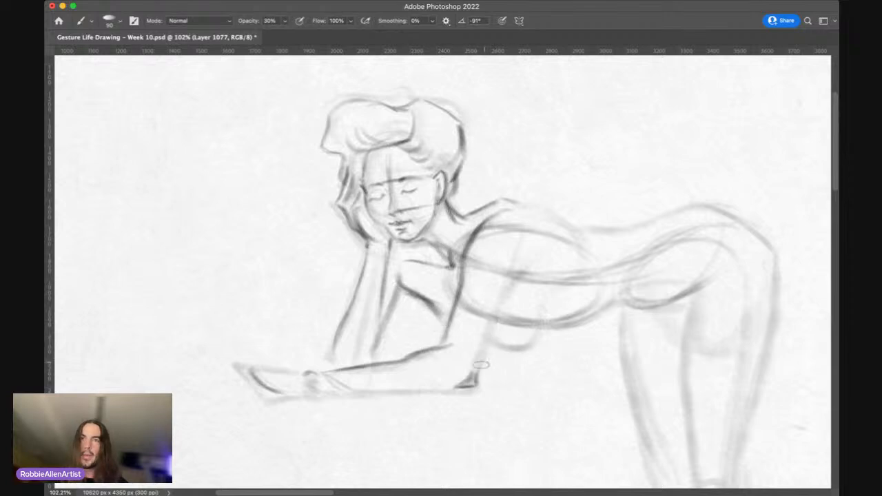
Step: Darken the back edge of the near upper arm from the elbow up to the armpit
{"action": "left_click_drag", "start_coordinate": [480, 377], "coordinate": [495, 329]}
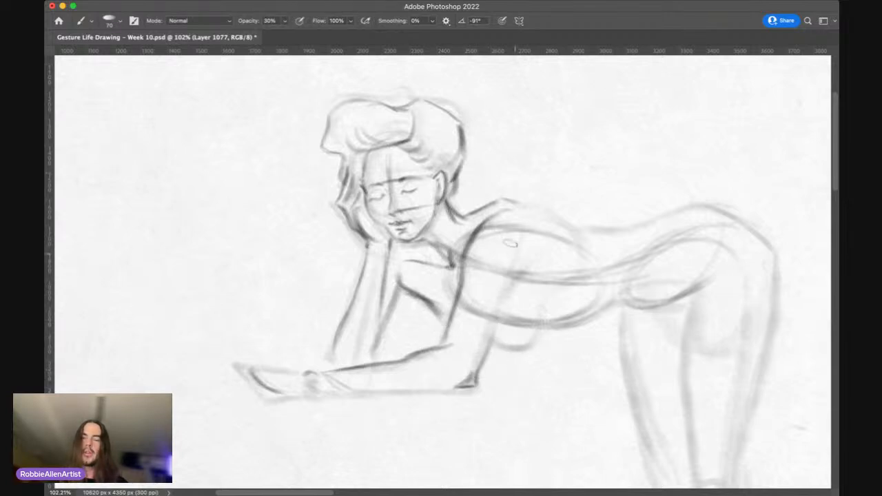
{"action": "left_click_drag", "start_coordinate": [526, 256], "coordinate": [500, 310]}
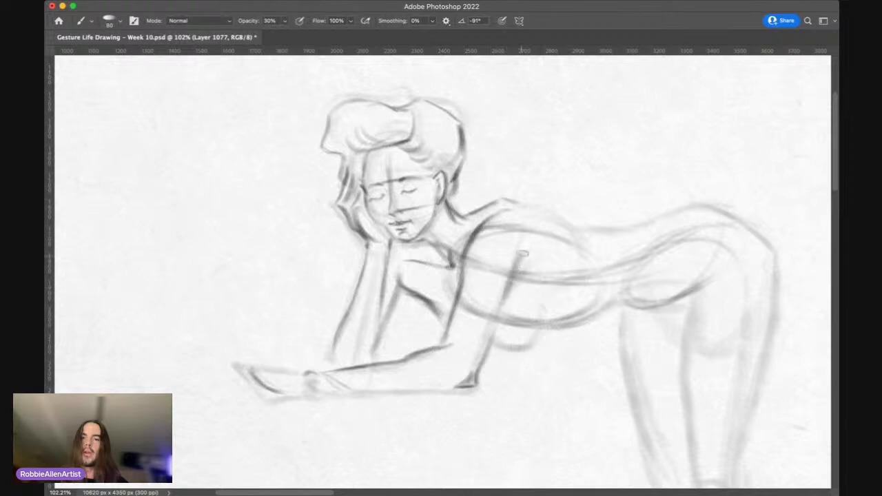
{"action": "left_click_drag", "start_coordinate": [525, 252], "coordinate": [503, 303]}
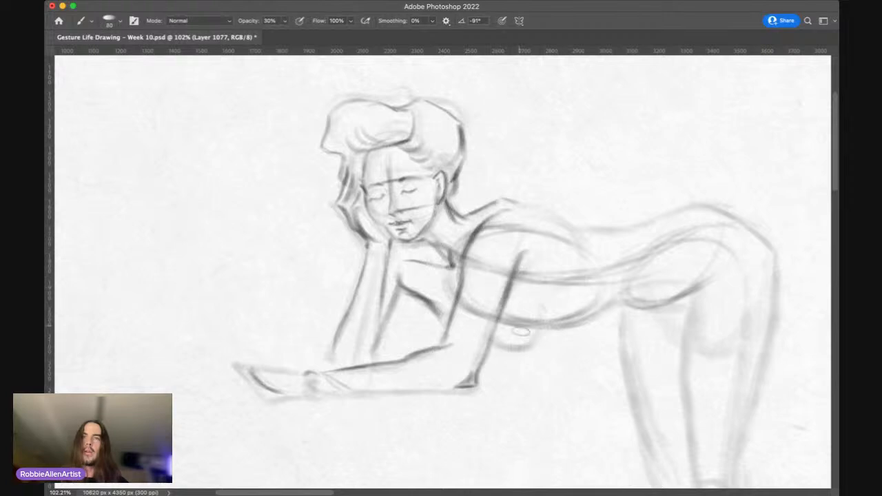
Step: Darken the lower contour of the breast behind the near arm with a larger brush, carrying it up to the ribcage
{"action": "key", "text": "bracketright"}
{"action": "key", "text": "bracketright"}
{"action": "key", "text": "bracketright"}
{"action": "mouse_move", "coordinate": [494, 339]}
{"action": "left_mouse_down"}
{"action": "mouse_move", "coordinate": [524, 349]}
{"action": "mouse_move", "coordinate": [544, 292]}
{"action": "left_mouse_up"}
{"action": "key", "text": "bracketleft"}
{"action": "key", "text": "bracketleft"}
{"action": "key", "text": "bracketleft"}
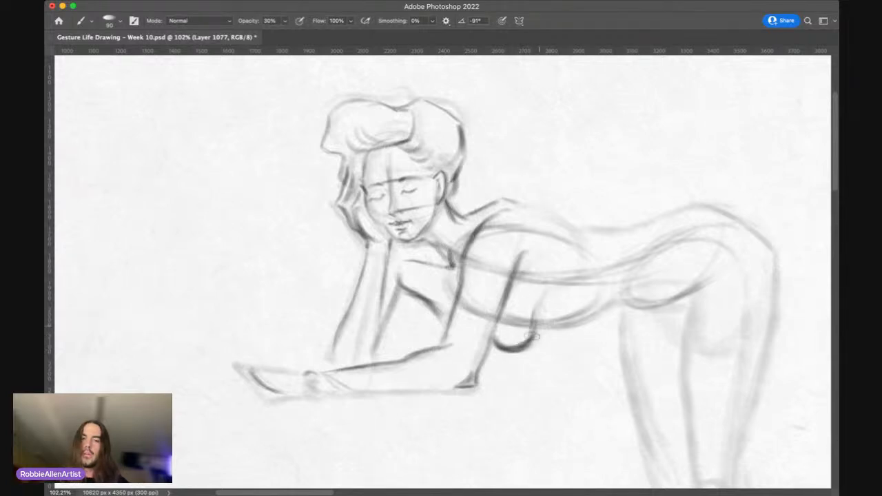
Step: Darken the underside of the torso from the ribcage along the belly to the hip
{"action": "key", "text": "bracketright"}
{"action": "left_click_drag", "start_coordinate": [537, 326], "coordinate": [581, 322]}
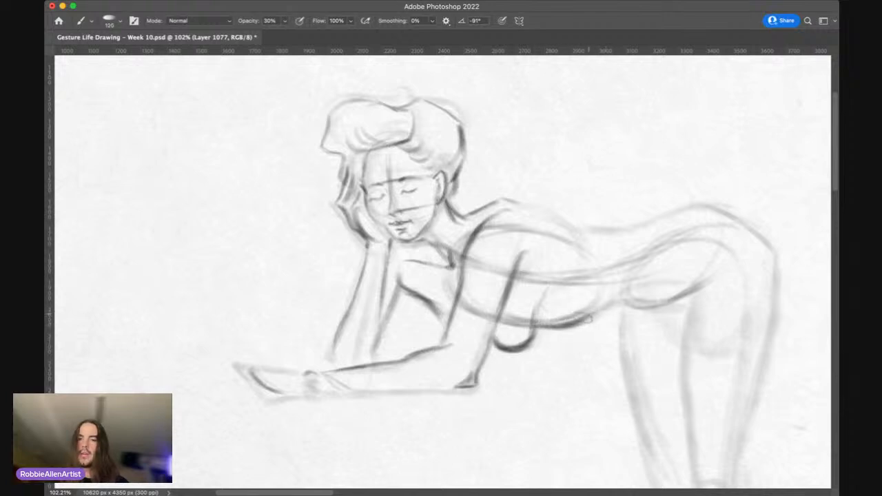
{"action": "left_click_drag", "start_coordinate": [585, 315], "coordinate": [631, 285]}
{"action": "key", "text": "bracketleft"}
{"action": "mouse_move", "coordinate": [586, 315]}
{"action": "left_mouse_down"}
{"action": "mouse_move", "coordinate": [624, 289]}
{"action": "mouse_move", "coordinate": [668, 282]}
{"action": "left_mouse_up"}
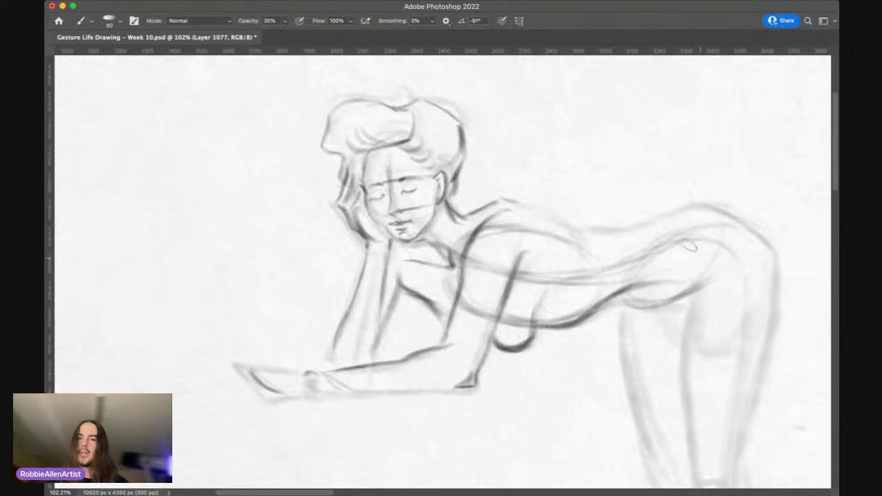
Step: Lightly define the upper back line just behind the near shoulder, adjusting the brush size
{"action": "key", "text": "bracketright"}
{"action": "key", "text": "bracketright"}
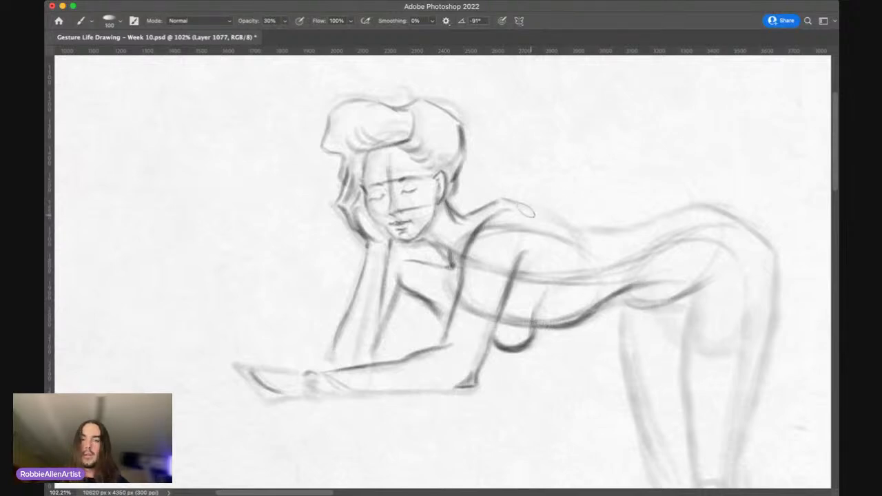
{"action": "key", "text": "bracketleft"}
{"action": "key", "text": "bracketleft"}
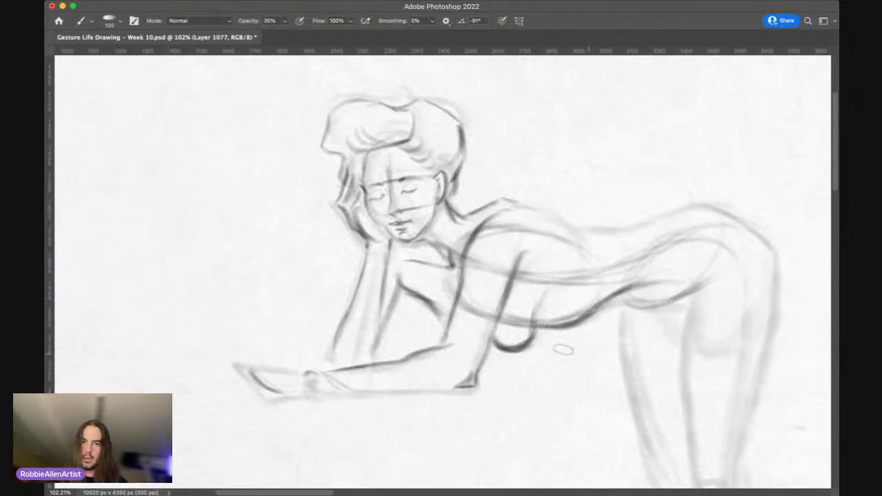
Step: Extend the inner line of the raised forearm down to the resting forearm with a smaller brush
{"action": "key", "text": "bracketleft"}
{"action": "key", "text": "bracketleft"}
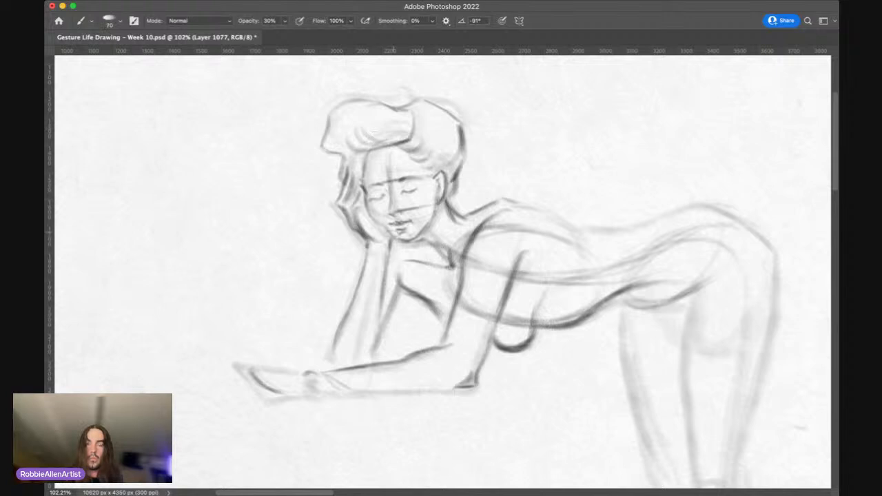
{"action": "key", "text": "bracketleft"}
{"action": "key", "text": "bracketleft"}
{"action": "key", "text": "bracketleft"}
{"action": "key", "text": "bracketleft"}
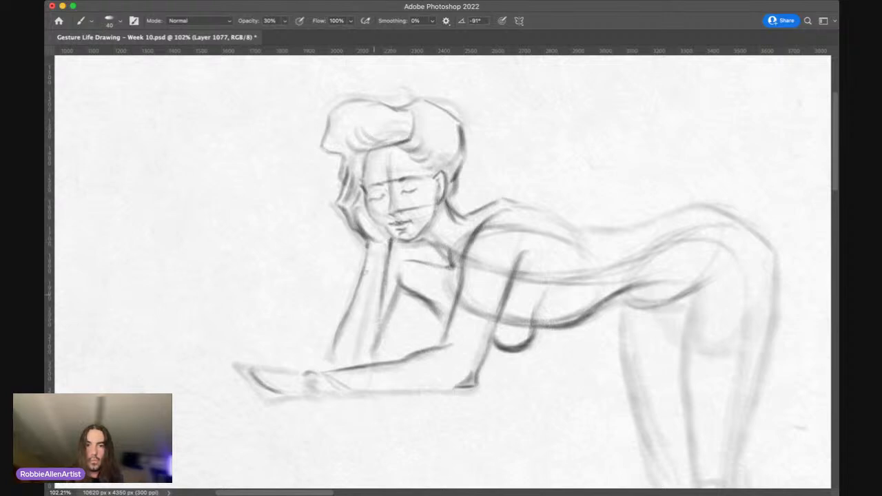
{"action": "key", "text": "bracketright"}
{"action": "key", "text": "bracketright"}
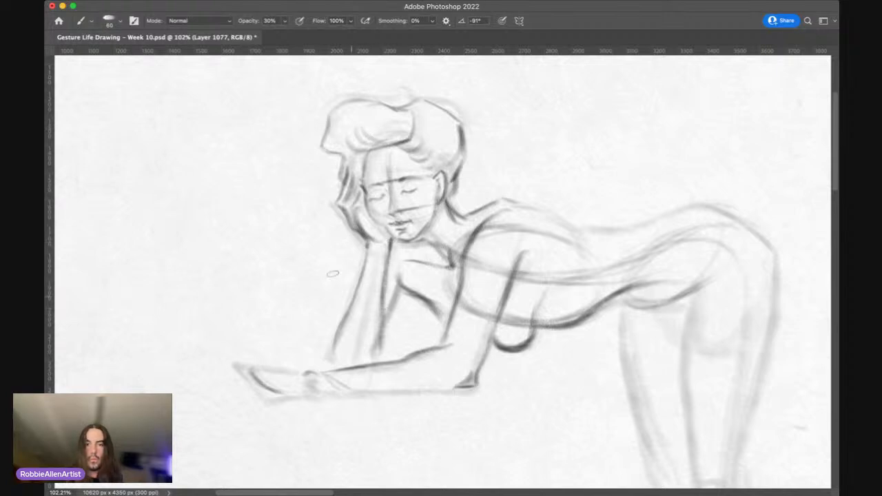
Step: Round off the raised arm's elbow where it meets the resting forearm, adjusting the brush size
{"action": "key", "text": "bracketright"}
{"action": "key", "text": "bracketright"}
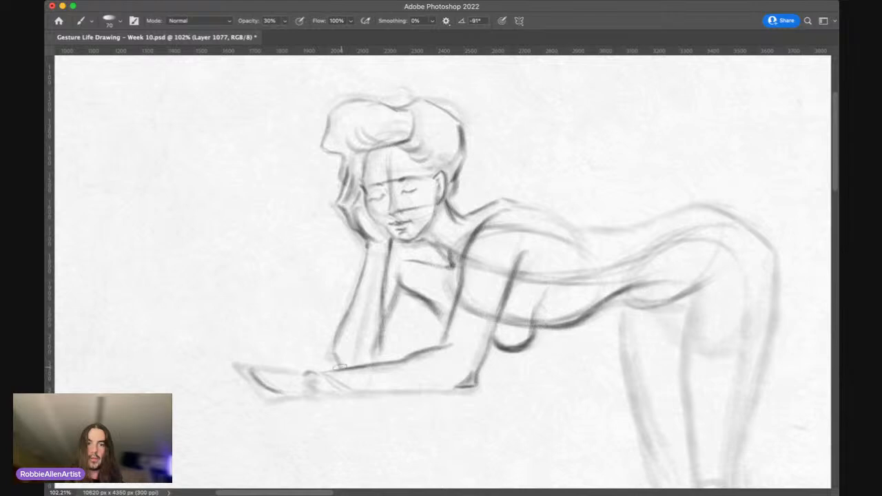
{"action": "key", "text": "bracketleft"}
{"action": "key", "text": "bracketleft"}
{"action": "key", "text": "bracketleft"}
{"action": "key", "text": "bracketleft"}
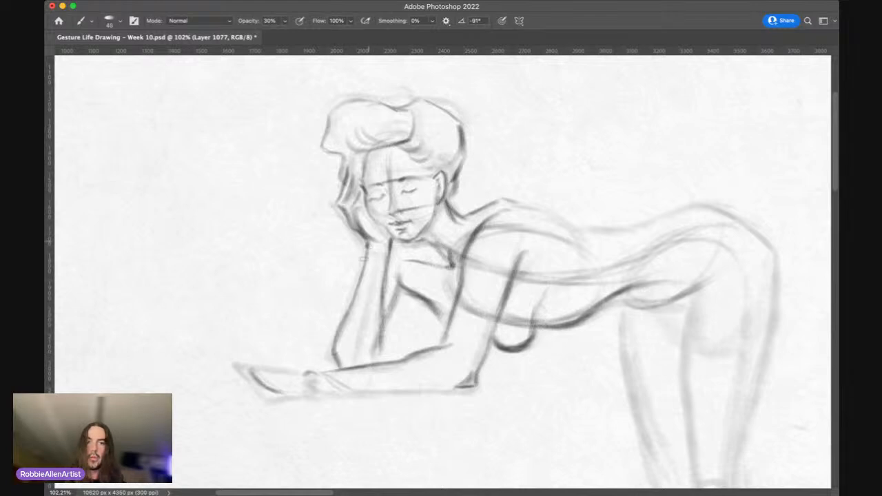
Step: Darken the closed eyelids on the leaning figure's face with a smaller brush
{"action": "left_click_drag", "start_coordinate": [399, 198], "coordinate": [424, 177]}
{"action": "key", "text": "bracketleft"}
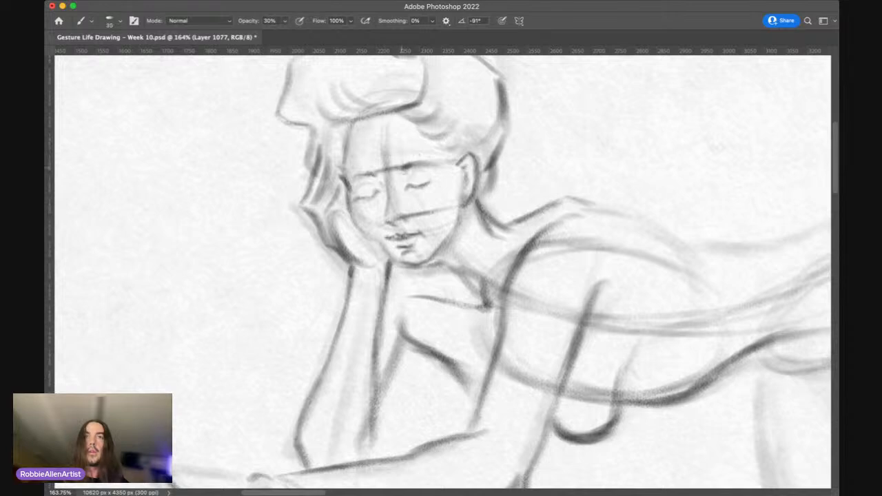
{"action": "left_click_drag", "start_coordinate": [410, 185], "coordinate": [430, 185]}
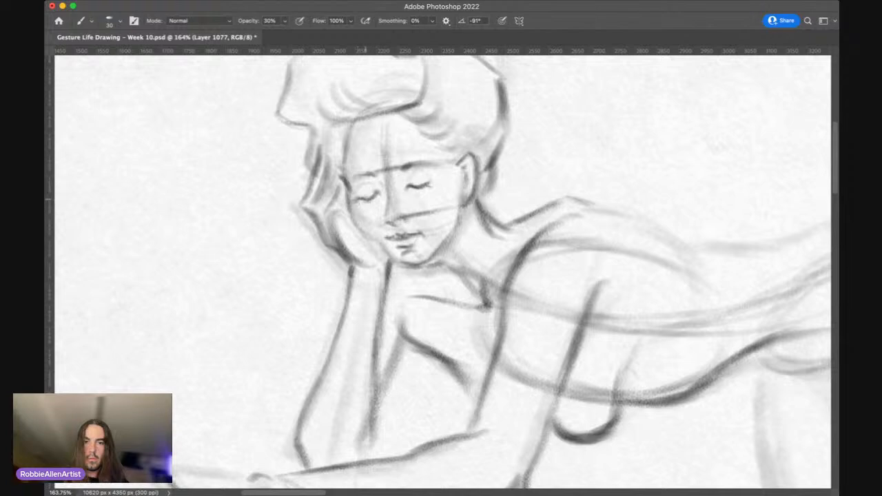
{"action": "mouse_move", "coordinate": [406, 188]}
{"action": "left_mouse_down"}
{"action": "mouse_move", "coordinate": [429, 183]}
{"action": "mouse_move", "coordinate": [428, 238]}
{"action": "mouse_move", "coordinate": [355, 245]}
{"action": "left_mouse_up"}
Step: Darken the underside of the resting forearm from the wrist to the elbow with a larger brush
{"action": "key", "text": "super+space"}
{"action": "key", "text": "space"}
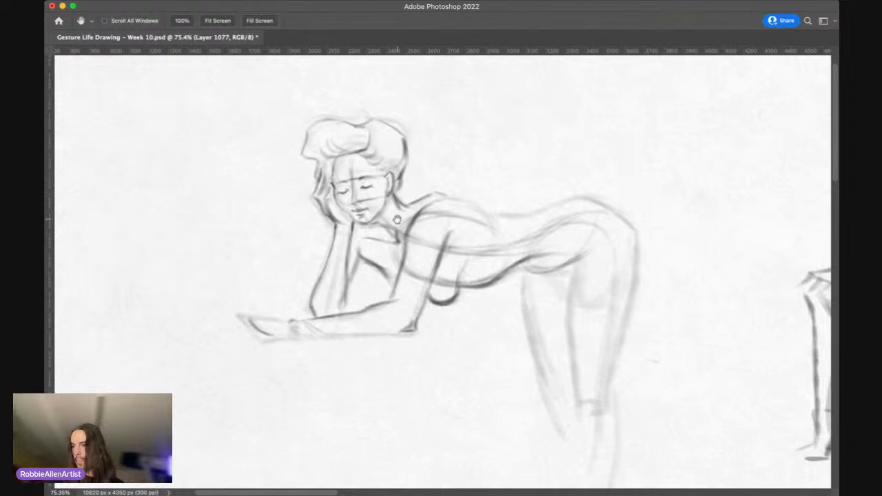
{"action": "key", "text": "super+space"}
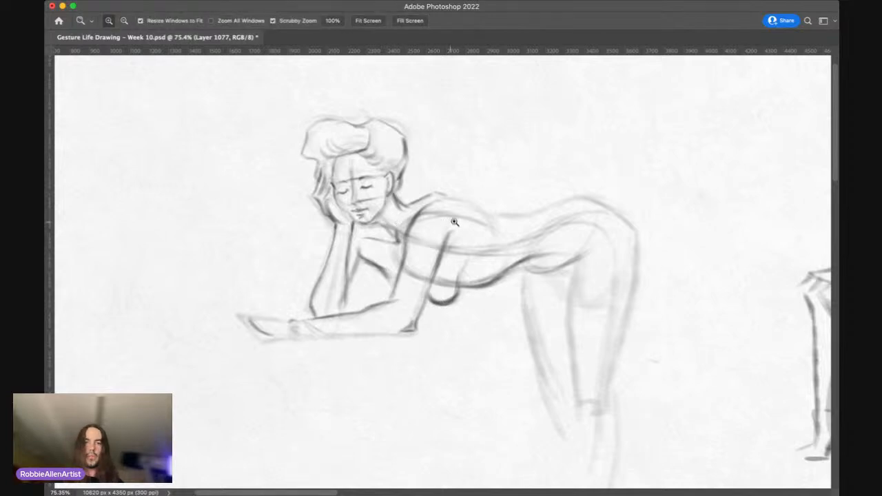
{"action": "left_click_drag", "start_coordinate": [479, 256], "coordinate": [484, 200]}
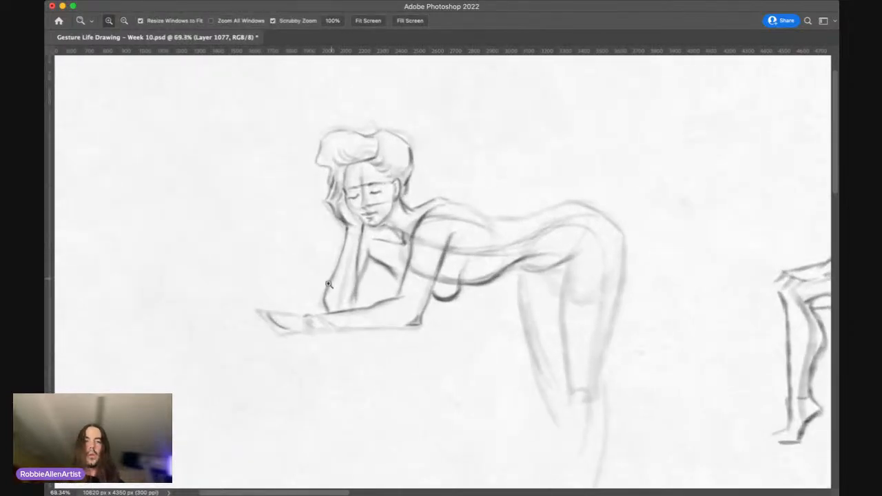
{"action": "left_click_drag", "start_coordinate": [331, 285], "coordinate": [352, 263]}
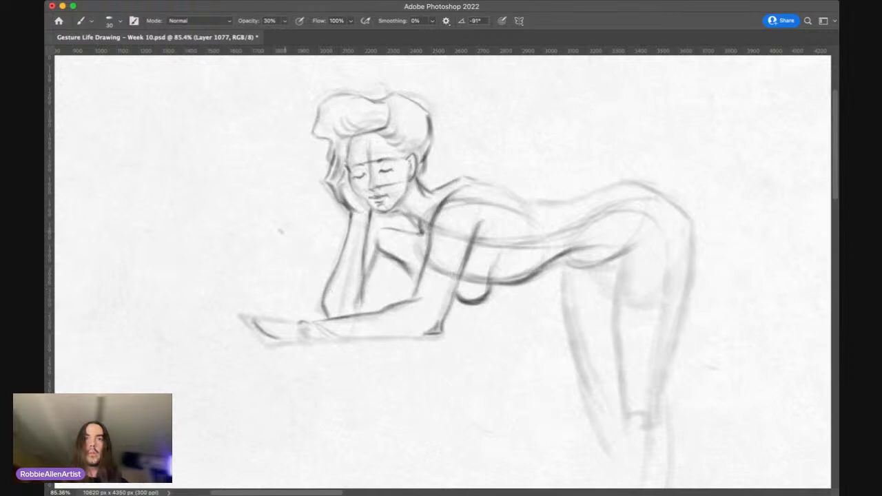
{"action": "key", "text": "bracketright"}
{"action": "key", "text": "bracketright"}
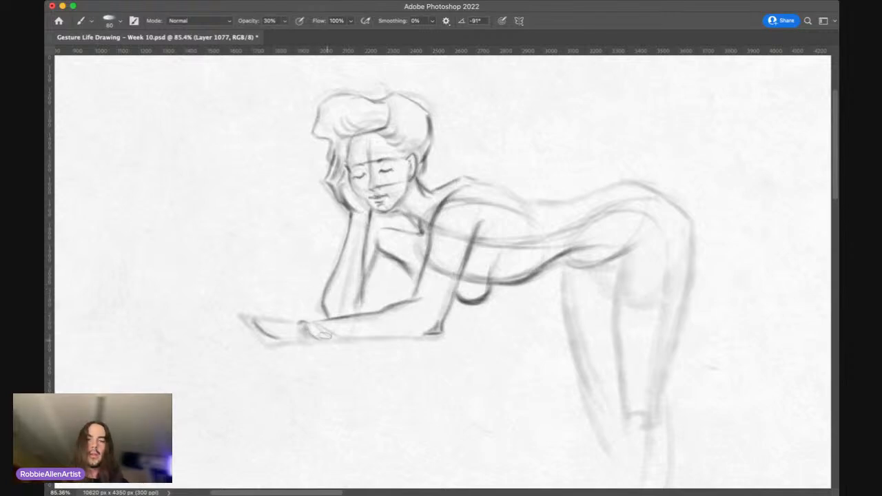
{"action": "mouse_move", "coordinate": [315, 332]}
{"action": "left_mouse_down"}
{"action": "mouse_move", "coordinate": [337, 346]}
{"action": "mouse_move", "coordinate": [331, 341]}
{"action": "mouse_move", "coordinate": [379, 322]}
{"action": "mouse_move", "coordinate": [334, 340]}
{"action": "mouse_move", "coordinate": [433, 324]}
{"action": "mouse_move", "coordinate": [369, 336]}
{"action": "mouse_move", "coordinate": [431, 330]}
{"action": "left_mouse_up"}
Step: Define the outline of the resting hand beyond the wrist, adjusting the brush size
{"action": "key", "text": "bracketright"}
{"action": "key", "text": "bracketleft"}
{"action": "key", "text": "bracketleft"}
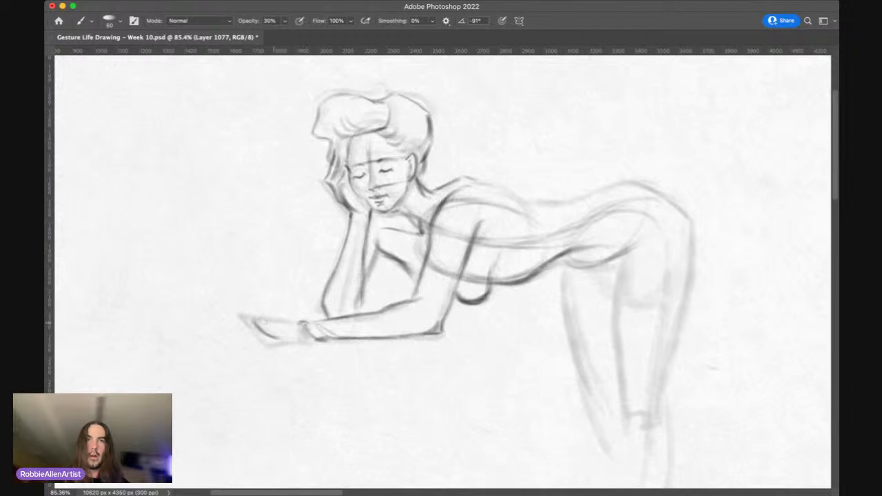
{"action": "mouse_move", "coordinate": [301, 324]}
{"action": "left_mouse_down"}
{"action": "mouse_move", "coordinate": [222, 334]}
{"action": "mouse_move", "coordinate": [272, 344]}
{"action": "left_mouse_up"}
{"action": "left_click_drag", "start_coordinate": [450, 170], "coordinate": [431, 172]}
{"action": "left_click_drag", "start_coordinate": [421, 209], "coordinate": [324, 219]}
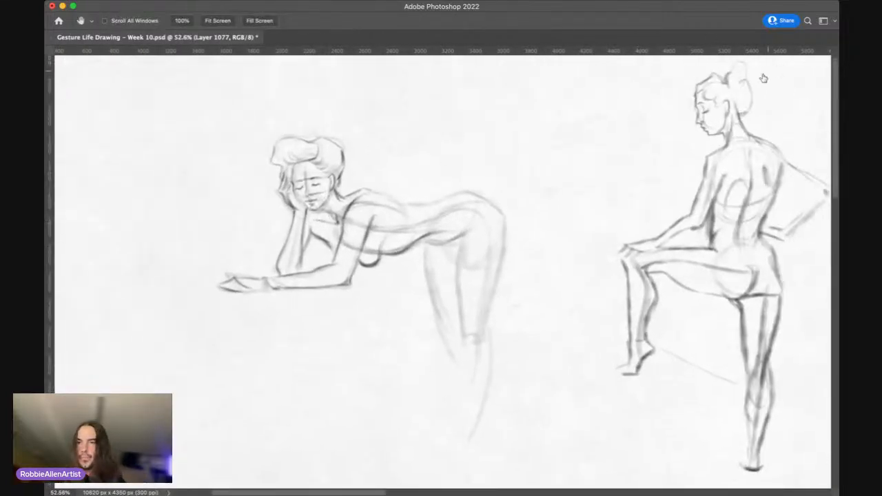
Step: Group the leaning figure's layers and name the group "developed sketch 3"
{"action": "key", "text": "super+e"}
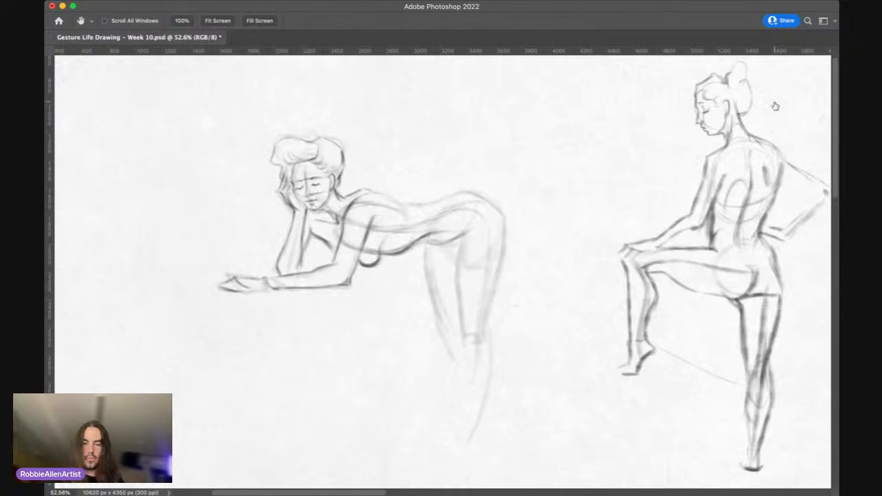
{"action": "key", "text": "super+g"}
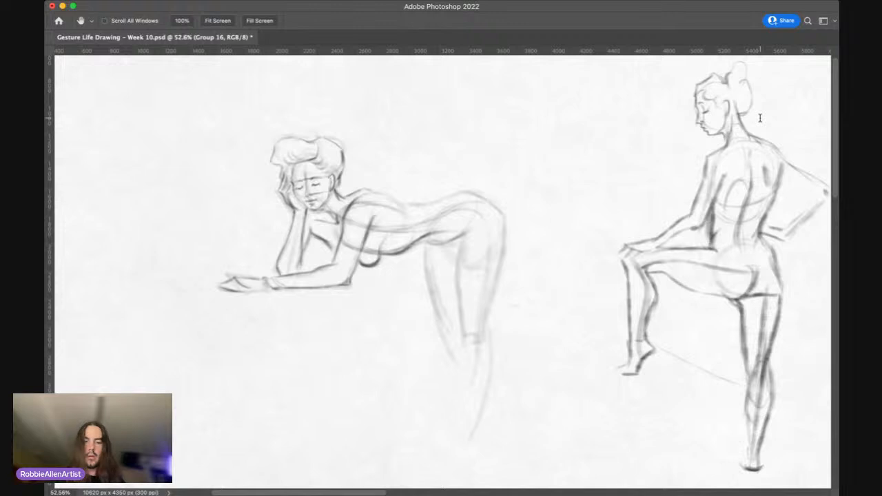
{"action": "key", "text": "Return"}
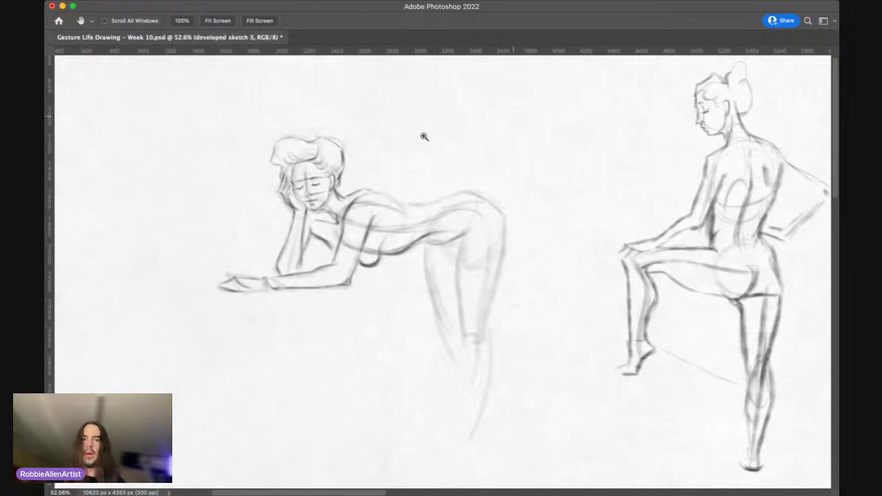
Step: Hide the developed sketches and display the seated, cross-legged gesture sketch inside the sketches group
{"action": "left_click_drag", "start_coordinate": [413, 164], "coordinate": [369, 175]}
{"action": "left_click_drag", "start_coordinate": [419, 197], "coordinate": [344, 210]}
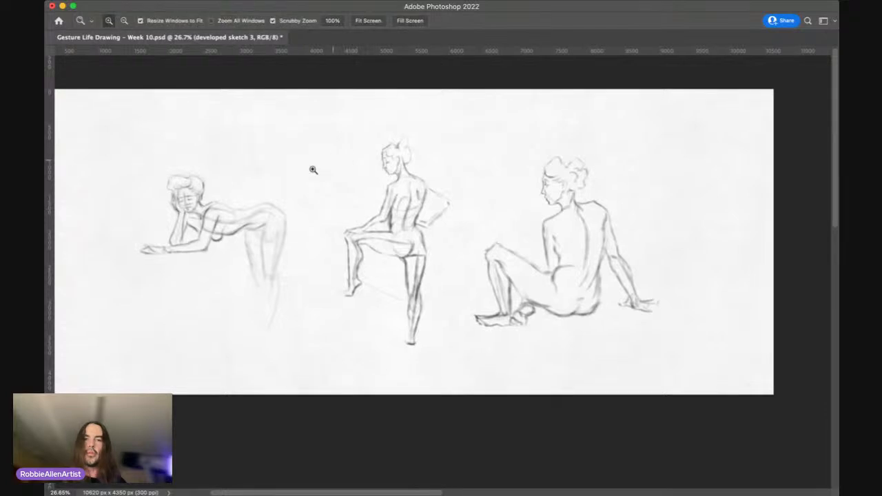
{"action": "left_click_drag", "start_coordinate": [253, 205], "coordinate": [260, 193]}
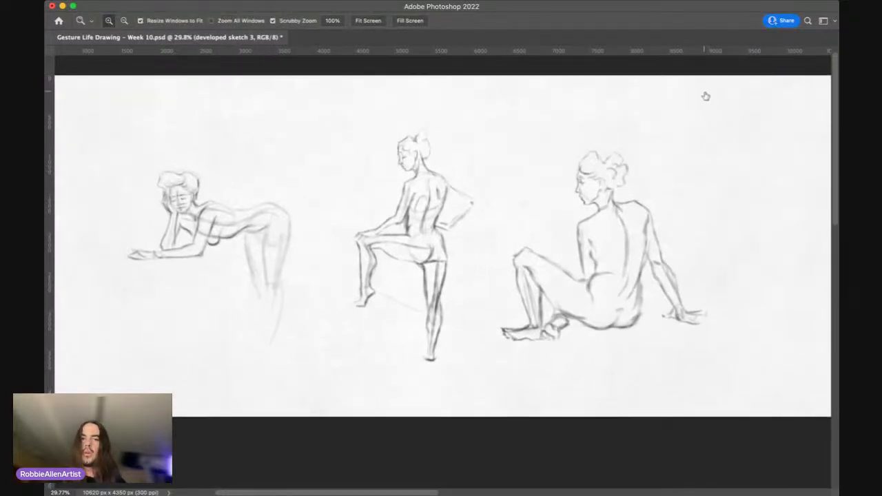
{"action": "left_click", "coordinate": [705, 94]}
{"action": "left_click", "coordinate": [757, 94]}
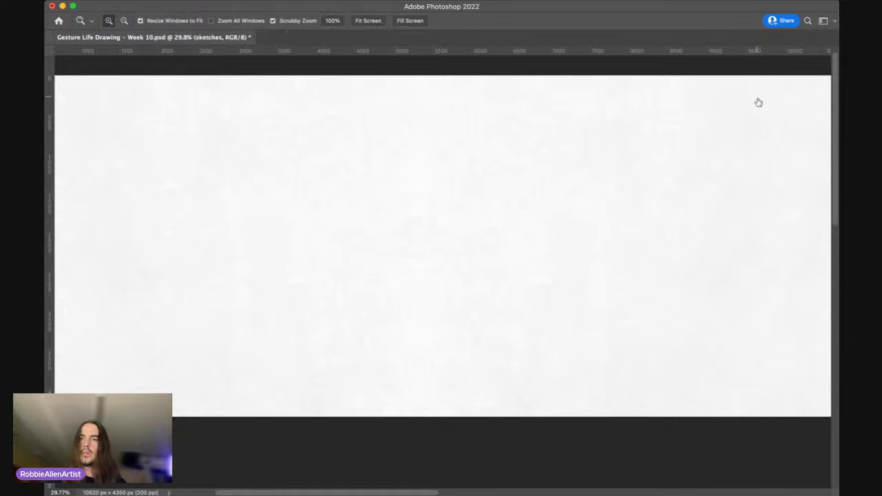
{"action": "left_click", "coordinate": [704, 100]}
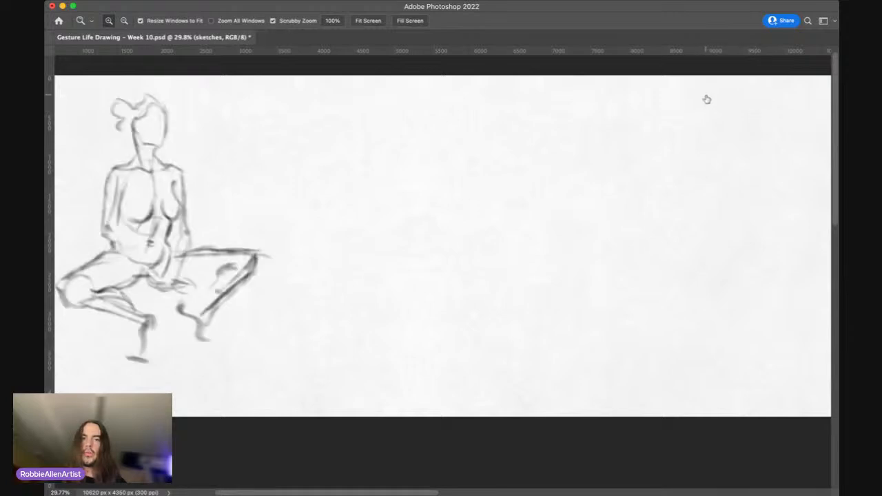
{"action": "left_click", "coordinate": [706, 98]}
{"action": "left_click", "coordinate": [706, 99]}
{"action": "scroll", "coordinate": [492, 143], "scroll_direction": "left", "scroll_amount": 5}
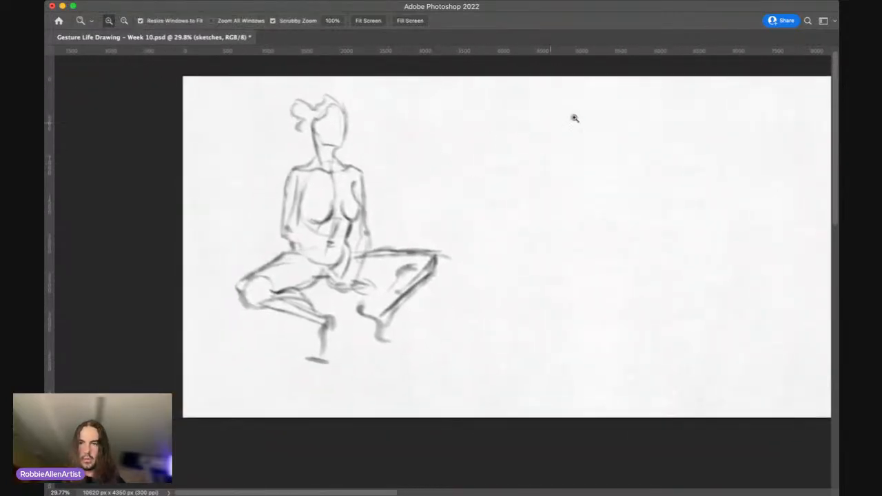
Step: Scale the seated sketch 6 to about 86% and move it farther right and slightly down on the page
{"action": "left_click", "coordinate": [761, 97]}
{"action": "key", "text": "ctrl+t"}
{"action": "left_click_drag", "start_coordinate": [400, 148], "coordinate": [512, 165]}
{"action": "left_click_drag", "start_coordinate": [569, 115], "coordinate": [534, 147]}
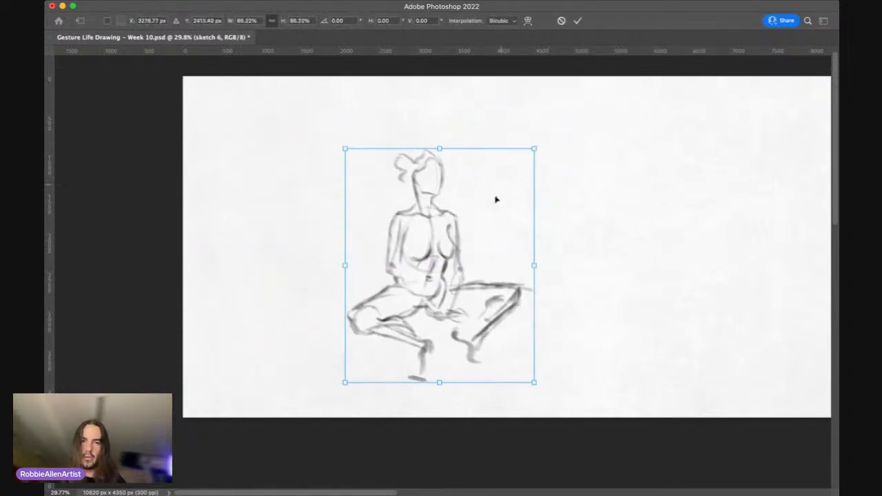
{"action": "left_click_drag", "start_coordinate": [460, 238], "coordinate": [441, 207]}
{"action": "key", "text": "Return"}
{"action": "key", "text": "space"}
{"action": "left_click_drag", "start_coordinate": [515, 198], "coordinate": [491, 216]}
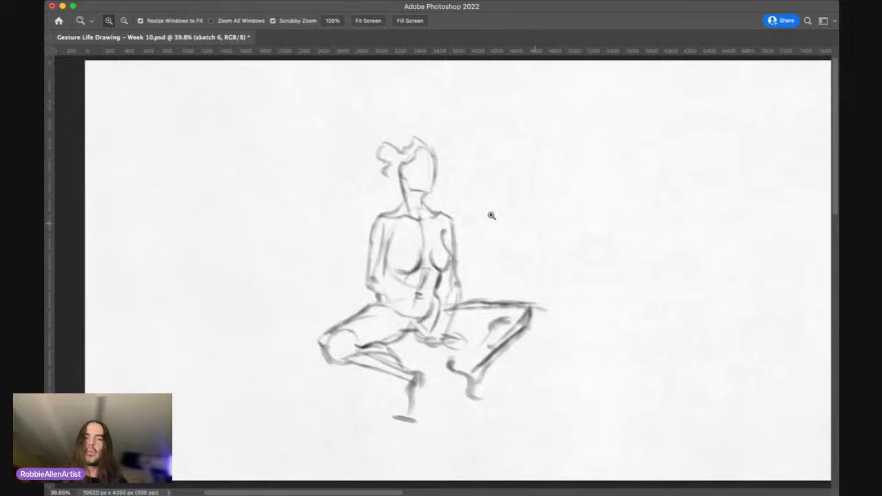
Step: Show the standing back-view sketch 4 instead of the seated one and move it farther right on the page
{"action": "left_click_drag", "start_coordinate": [491, 216], "coordinate": [706, 96]}
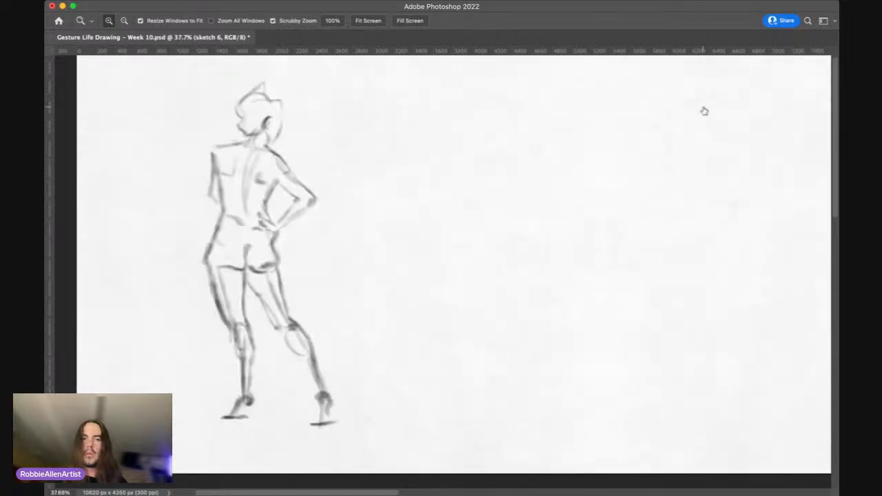
{"action": "left_click", "coordinate": [766, 113]}
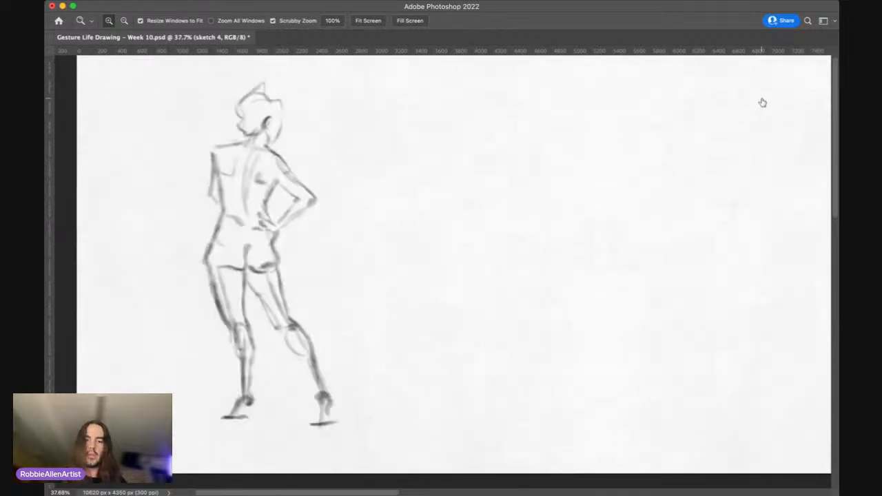
{"action": "key", "text": "super+t"}
{"action": "mouse_move", "coordinate": [300, 285]}
{"action": "left_mouse_down"}
{"action": "mouse_move", "coordinate": [459, 309]}
{"action": "mouse_move", "coordinate": [476, 269]}
{"action": "mouse_move", "coordinate": [475, 282]}
{"action": "left_mouse_up"}
{"action": "key", "text": "Return"}
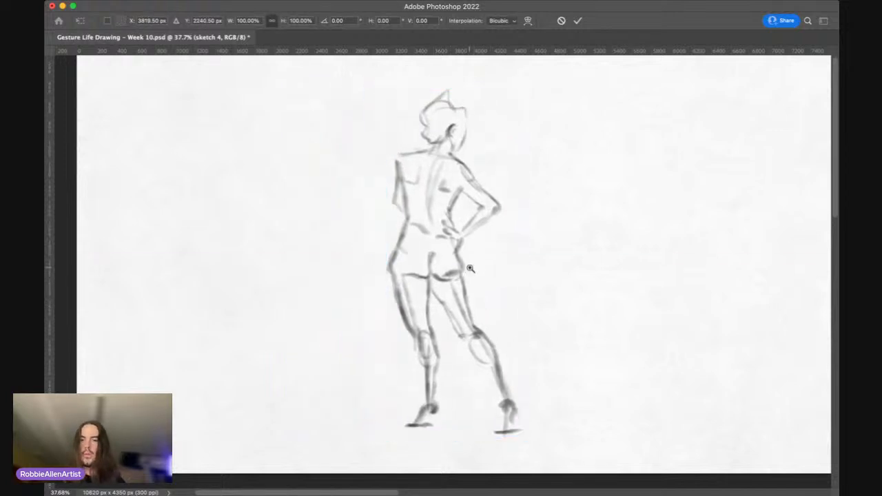
{"action": "key", "text": "z"}
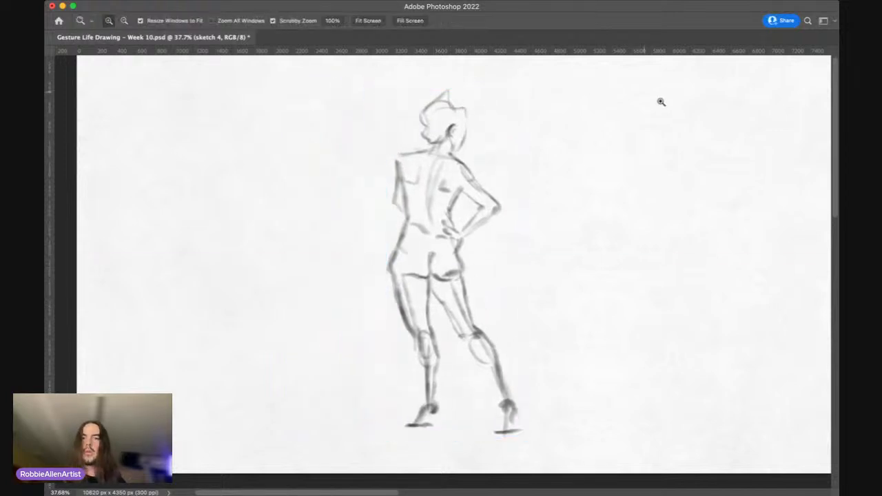
Step: Swap the displayed figure for sketch 5 with raised arms and move it farther right on the page
{"action": "left_click", "coordinate": [703, 113]}
{"action": "left_click", "coordinate": [704, 113]}
{"action": "left_click", "coordinate": [705, 125]}
{"action": "left_click", "coordinate": [704, 115]}
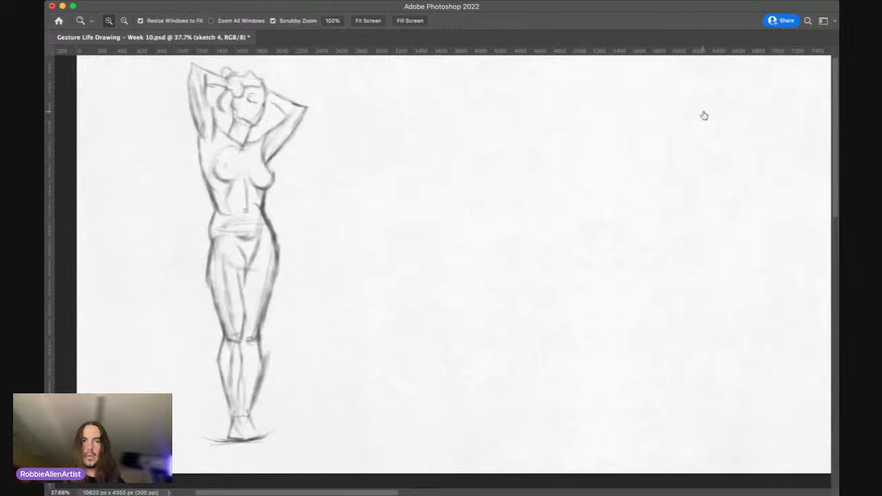
{"action": "left_click", "coordinate": [757, 122]}
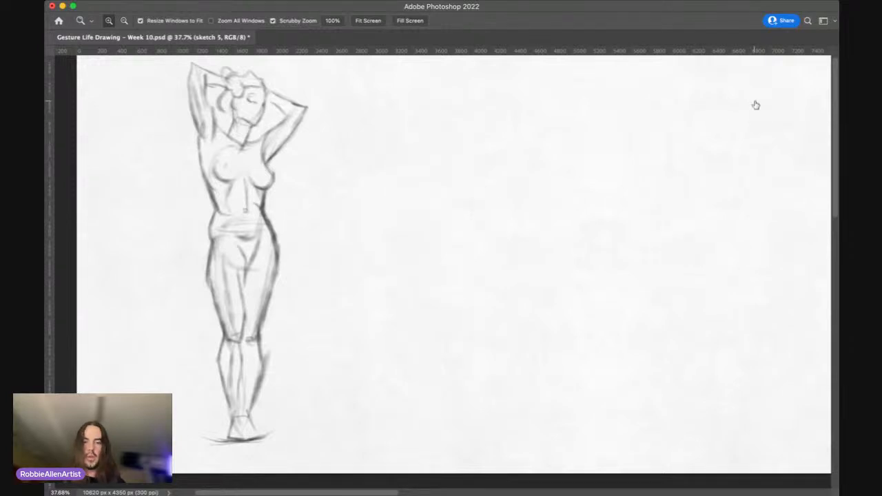
{"action": "key", "text": "super+t"}
{"action": "mouse_move", "coordinate": [292, 246]}
{"action": "left_mouse_down"}
{"action": "mouse_move", "coordinate": [327, 262]}
{"action": "mouse_move", "coordinate": [460, 268]}
{"action": "left_mouse_up"}
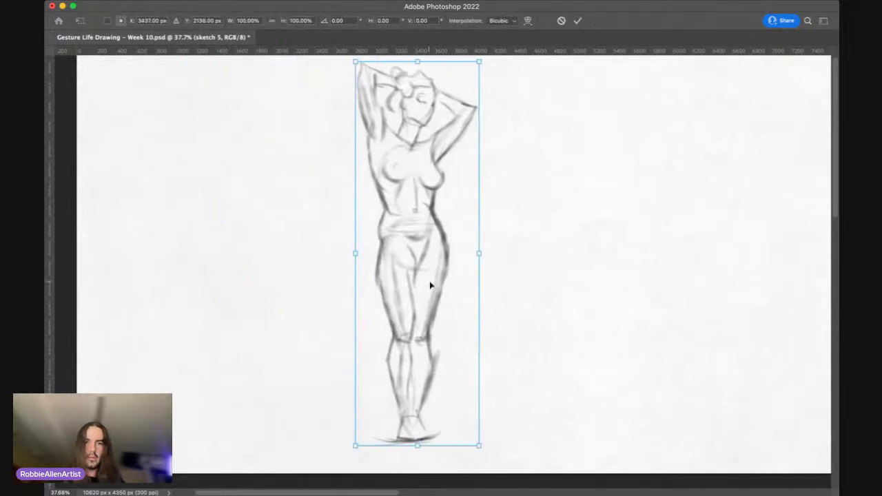
{"action": "key", "text": "Return"}
{"action": "key", "text": "z"}
Step: Scale sketch 5 down slightly for more room around the figure and adjust its position on the page
{"action": "mouse_move", "coordinate": [436, 172]}
{"action": "left_mouse_down"}
{"action": "mouse_move", "coordinate": [415, 173]}
{"action": "mouse_move", "coordinate": [428, 140]}
{"action": "left_mouse_up"}
{"action": "key", "text": "super+t"}
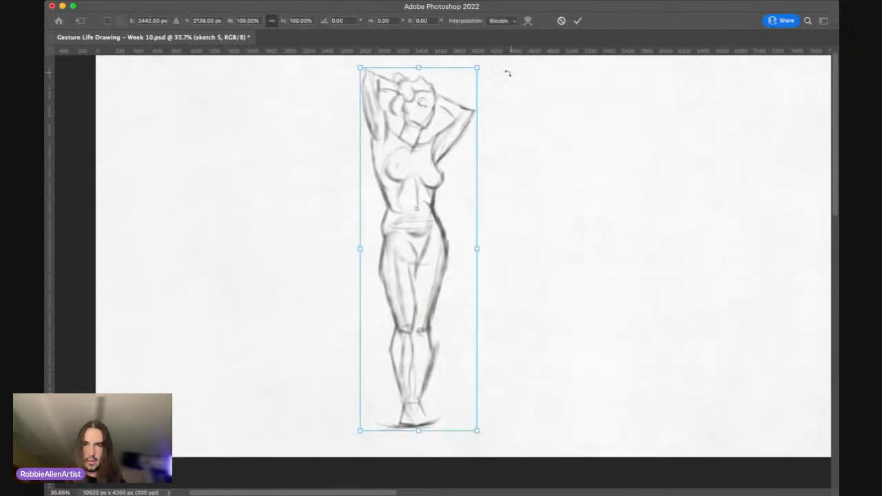
{"action": "left_click_drag", "start_coordinate": [476, 68], "coordinate": [464, 109]}
{"action": "left_click_drag", "start_coordinate": [433, 170], "coordinate": [472, 164]}
{"action": "key", "text": "Return"}
{"action": "key", "text": "z"}
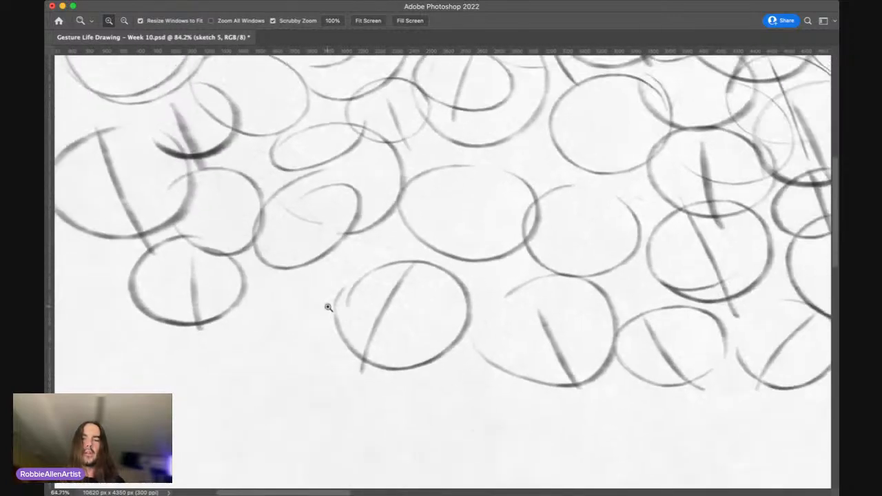
Step: Review the warm-up circles and the developed figure sketches by showing and hiding their layers in turn
{"action": "key", "text": "space"}
{"action": "left_click_drag", "start_coordinate": [439, 257], "coordinate": [326, 285]}
{"action": "left_click_drag", "start_coordinate": [274, 204], "coordinate": [305, 327]}
{"action": "key", "text": "super+space"}
{"action": "left_click_drag", "start_coordinate": [479, 197], "coordinate": [447, 200]}
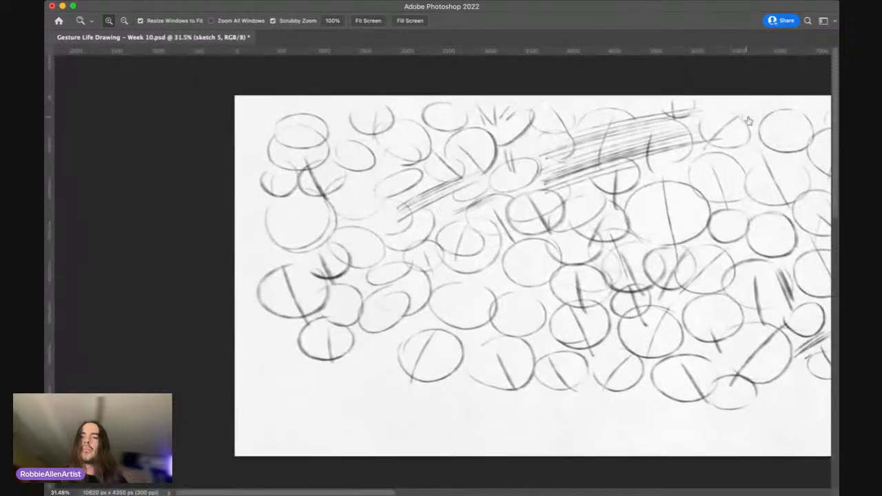
{"action": "key", "text": "Delete"}
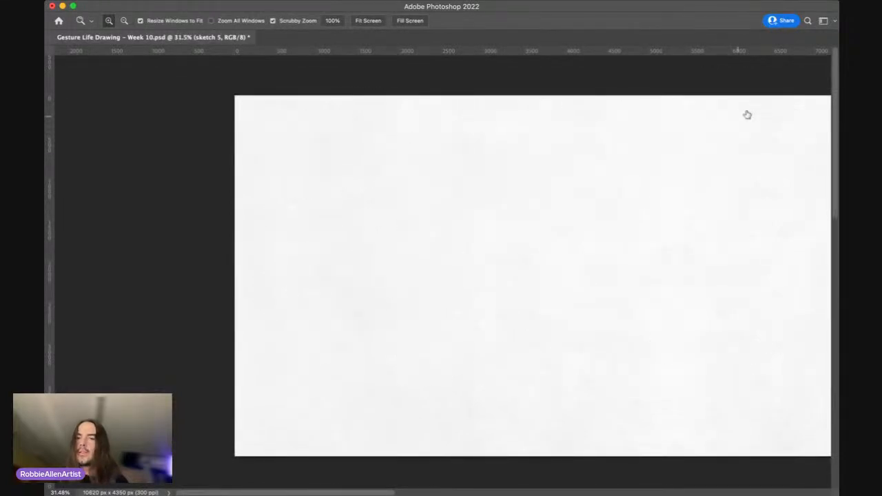
{"action": "left_click", "coordinate": [705, 142]}
{"action": "left_click", "coordinate": [715, 132]}
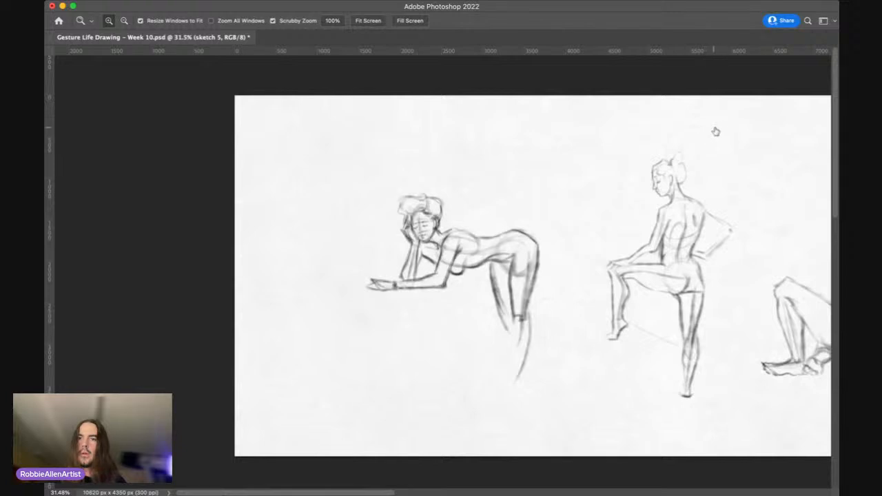
{"action": "left_click", "coordinate": [706, 127]}
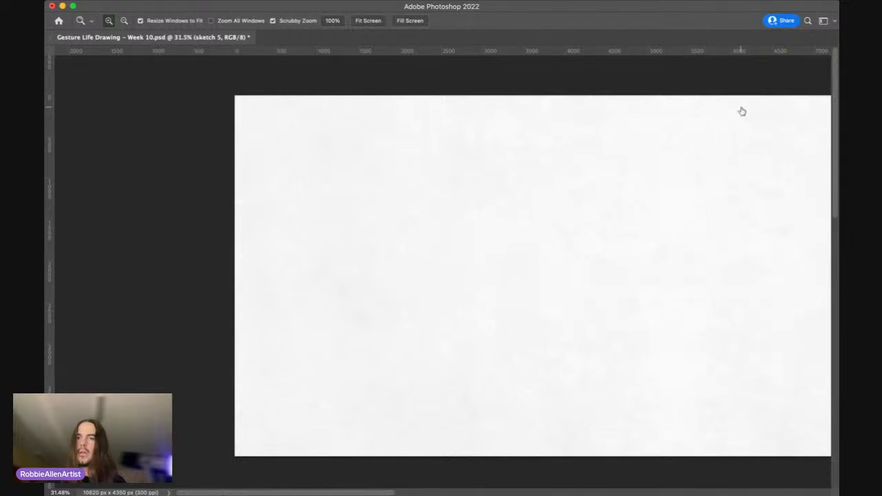
Step: Hide the earlier three-figure sketches and display only the unfinished, headless torso gesture
{"action": "left_click", "coordinate": [705, 120]}
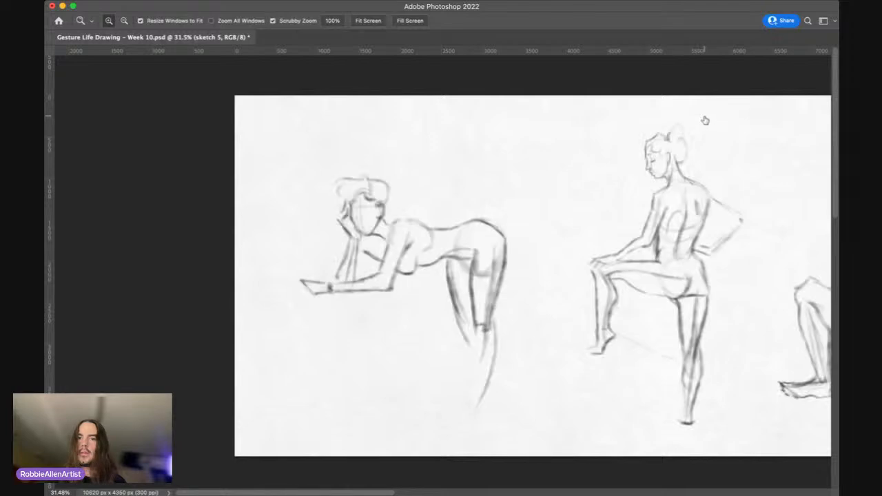
{"action": "left_click", "coordinate": [707, 121]}
{"action": "left_click", "coordinate": [706, 130]}
{"action": "left_click", "coordinate": [706, 131]}
{"action": "left_click", "coordinate": [706, 130]}
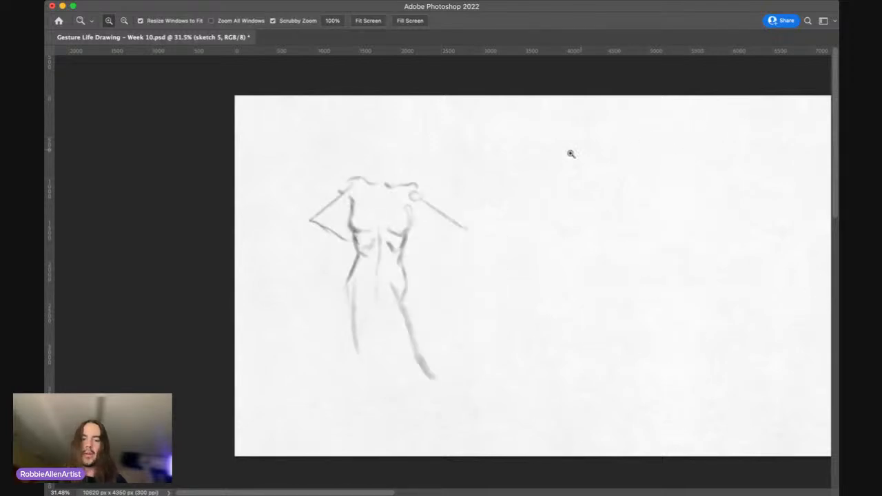
{"action": "left_click_drag", "start_coordinate": [502, 206], "coordinate": [445, 204]}
{"action": "left_click_drag", "start_coordinate": [392, 235], "coordinate": [401, 227]}
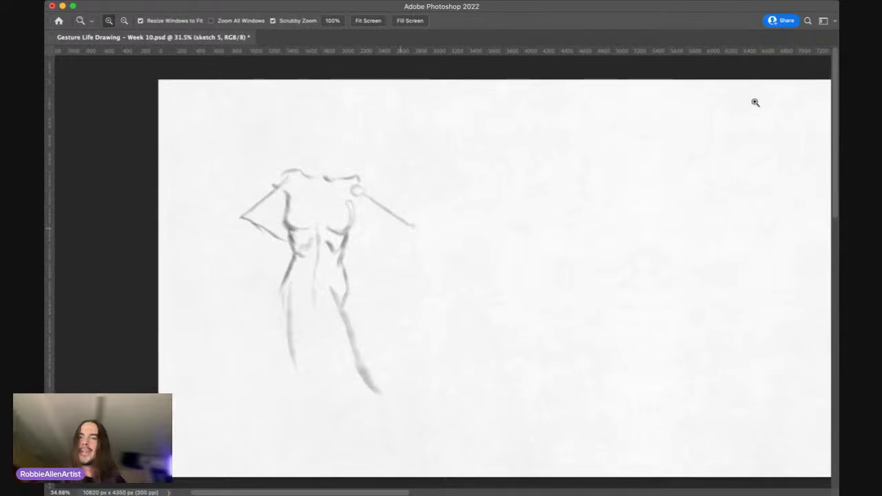
Step: Review the hunched seated figure and the standing pose with a hair bun by showing and hiding their layers in turn
{"action": "left_click", "coordinate": [704, 139]}
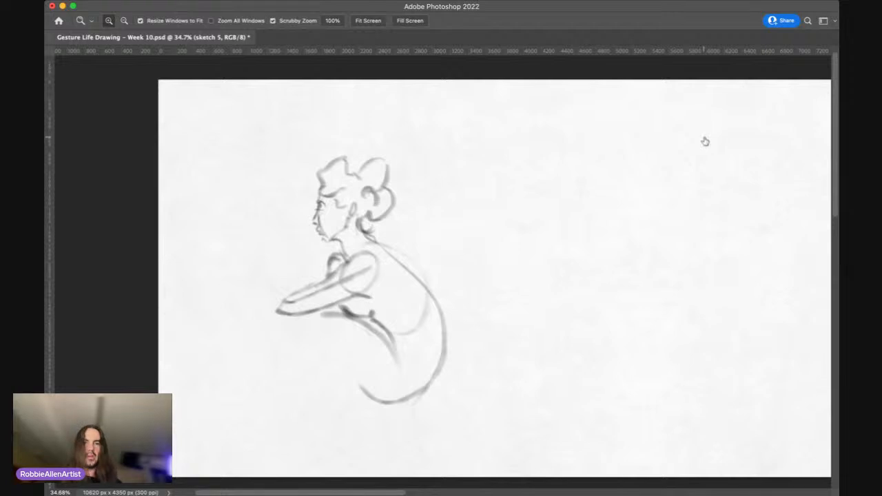
{"action": "left_click", "coordinate": [704, 142]}
{"action": "left_click", "coordinate": [704, 143]}
{"action": "left_click", "coordinate": [704, 146]}
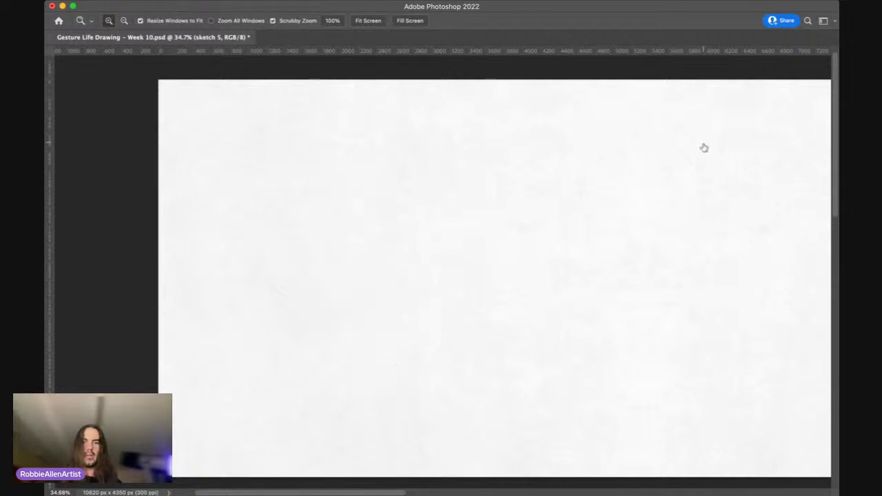
{"action": "left_click", "coordinate": [705, 156]}
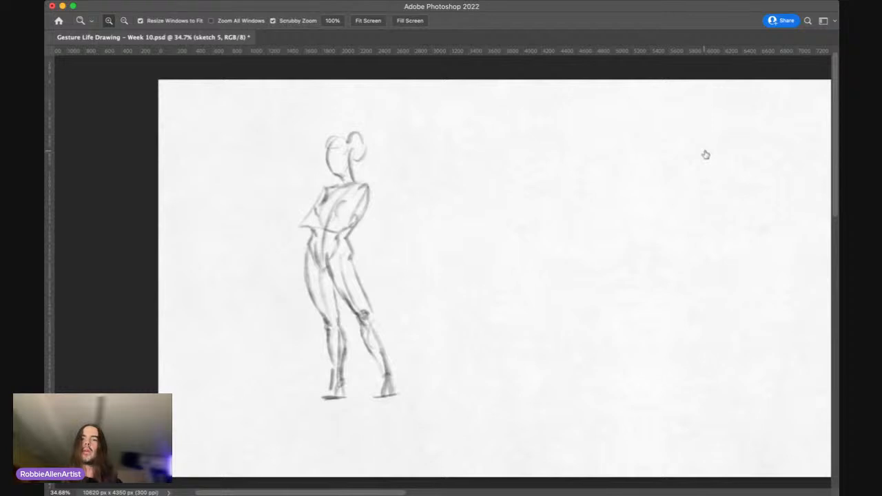
{"action": "left_click", "coordinate": [704, 155]}
{"action": "left_click", "coordinate": [705, 155]}
{"action": "left_click", "coordinate": [704, 155]}
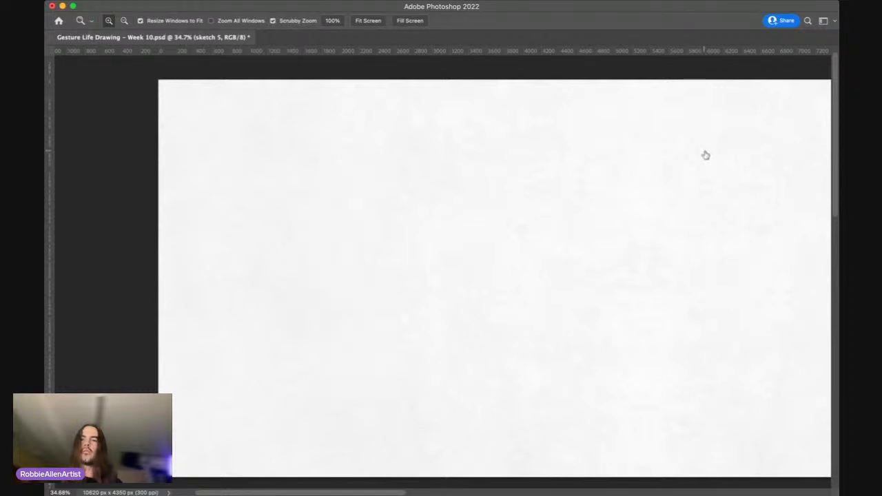
Step: Review the hand-on-hip gesture and the seated figure with an outstretched arm, showing one at a time before hiding both
{"action": "left_click", "coordinate": [754, 150]}
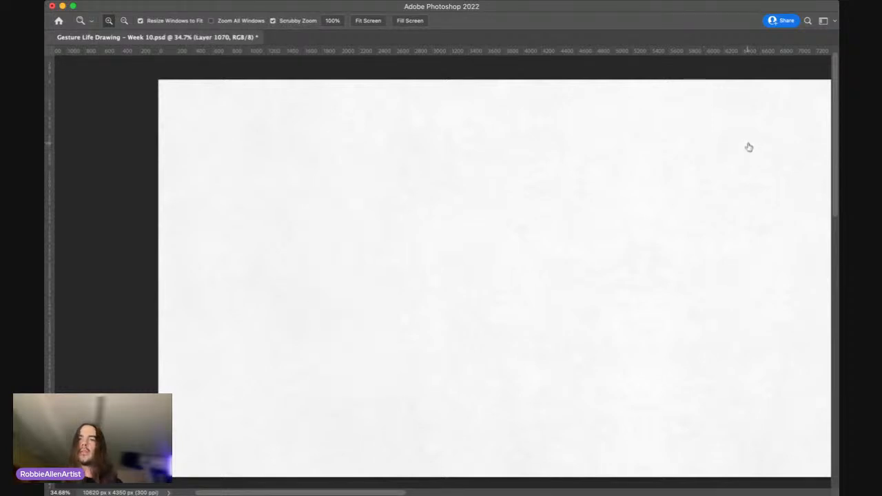
{"action": "left_click", "coordinate": [705, 135]}
{"action": "left_click", "coordinate": [706, 137]}
{"action": "left_click", "coordinate": [705, 144]}
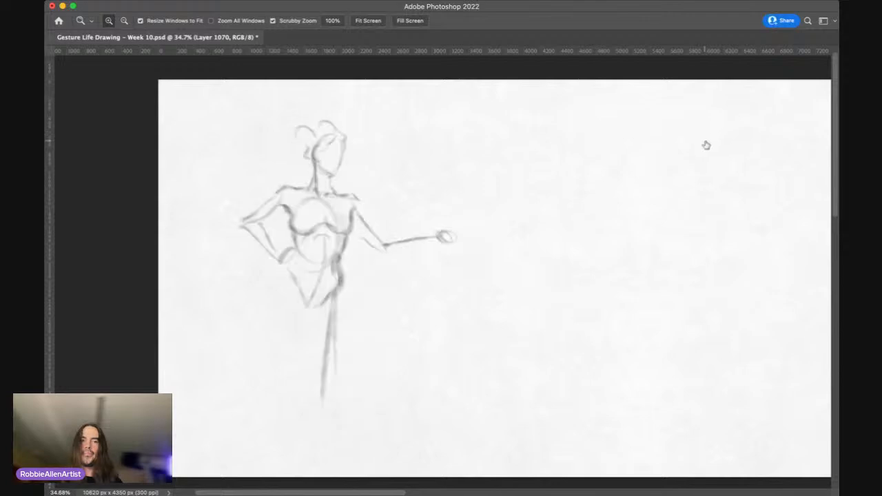
{"action": "left_click", "coordinate": [707, 144]}
{"action": "left_click", "coordinate": [707, 156]}
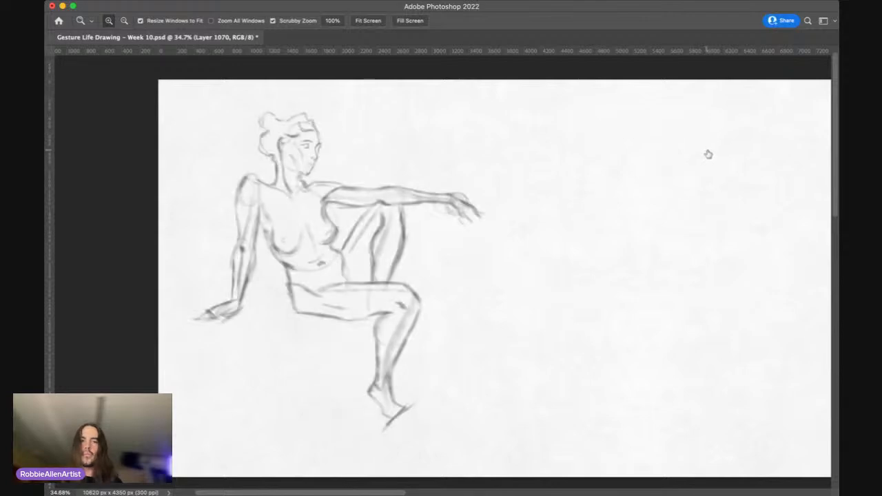
{"action": "left_click", "coordinate": [706, 146]}
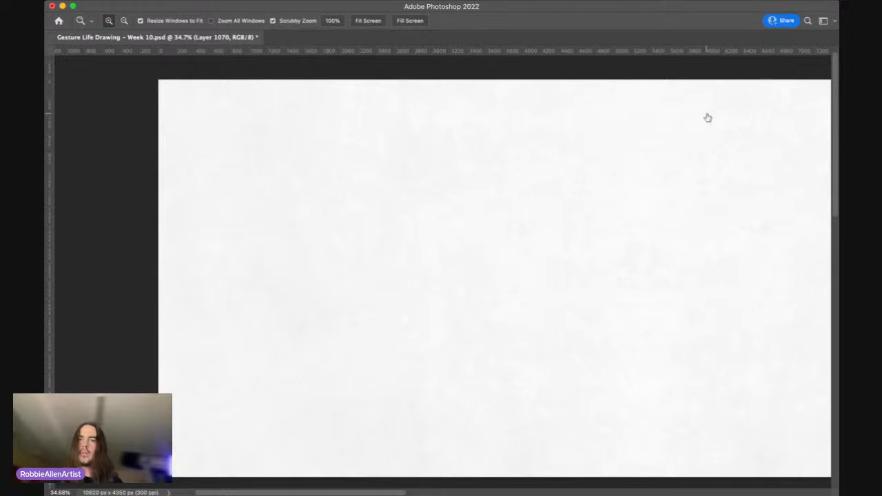
Step: Examine the standing pose with a bowed head, hide it, and display the crouching figure seen from behind
{"action": "left_click", "coordinate": [706, 142]}
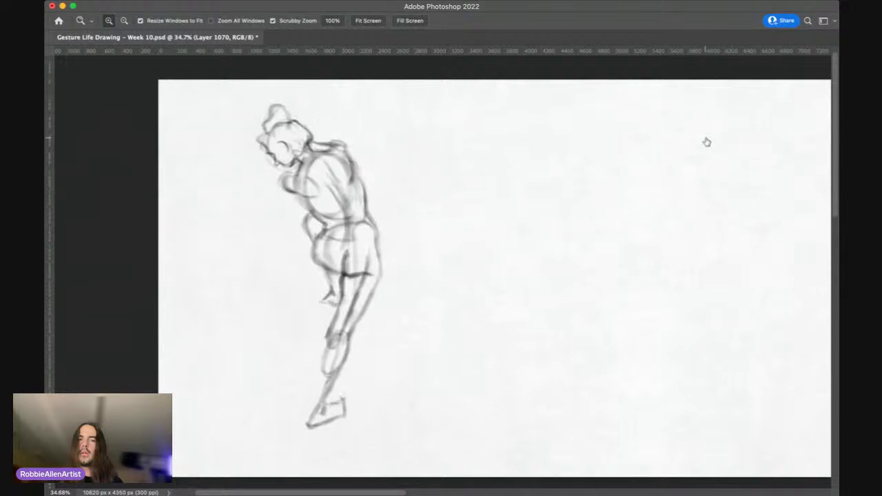
{"action": "left_click", "coordinate": [707, 142]}
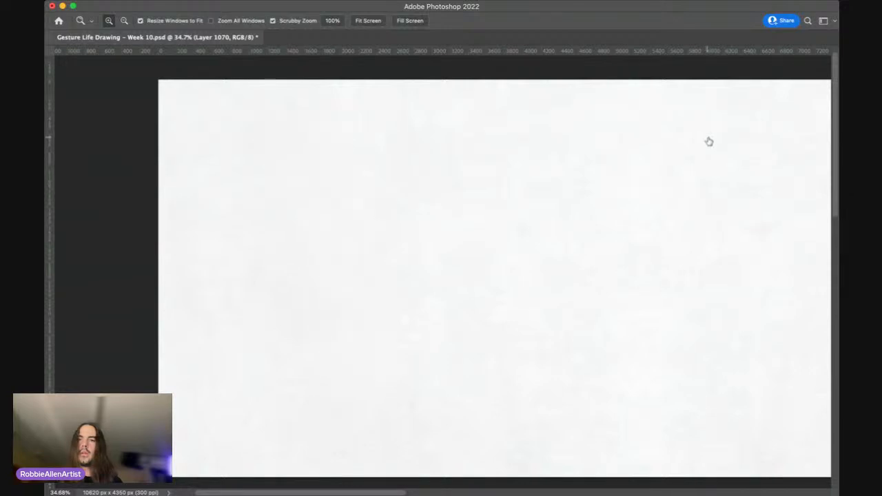
{"action": "left_click", "coordinate": [708, 141]}
{"action": "left_click", "coordinate": [707, 143]}
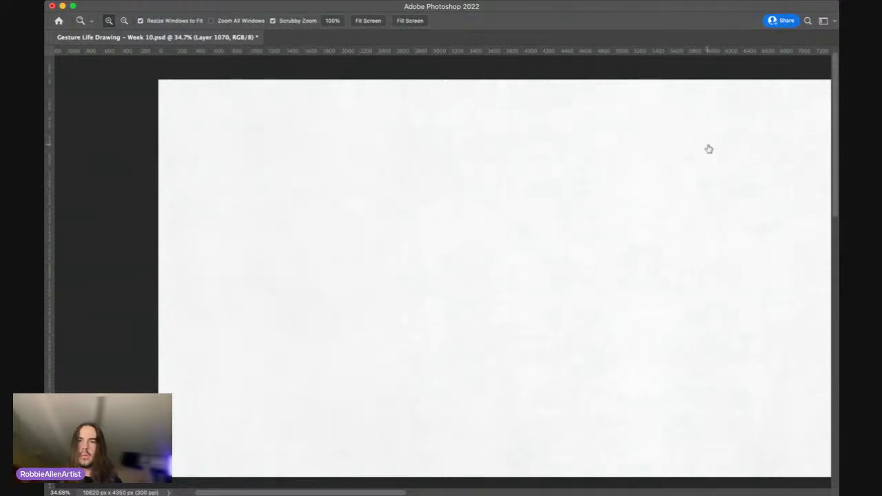
{"action": "left_click", "coordinate": [708, 151]}
{"action": "left_click", "coordinate": [707, 150]}
{"action": "left_click", "coordinate": [703, 139]}
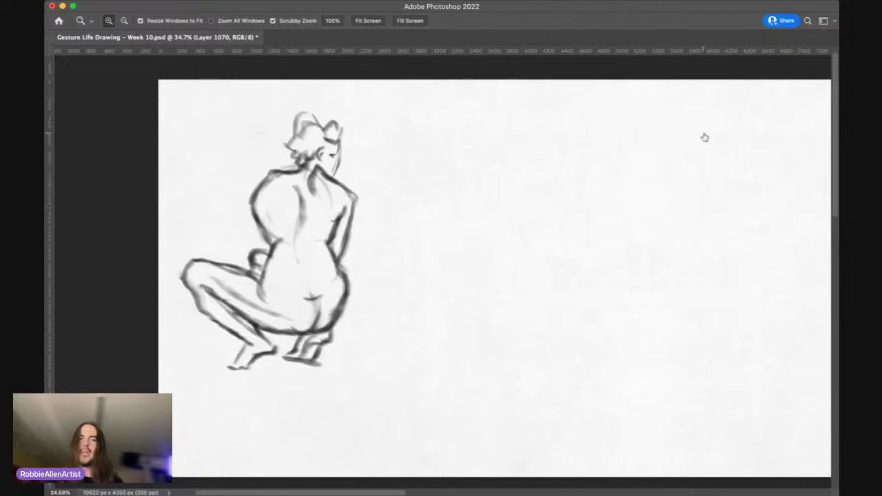
Step: Hide the crouching figure, then review the forward-leaning lunge and the standing pose with one raised foot in turn
{"action": "left_click", "coordinate": [704, 139]}
{"action": "left_click", "coordinate": [707, 147]}
{"action": "left_click", "coordinate": [706, 146]}
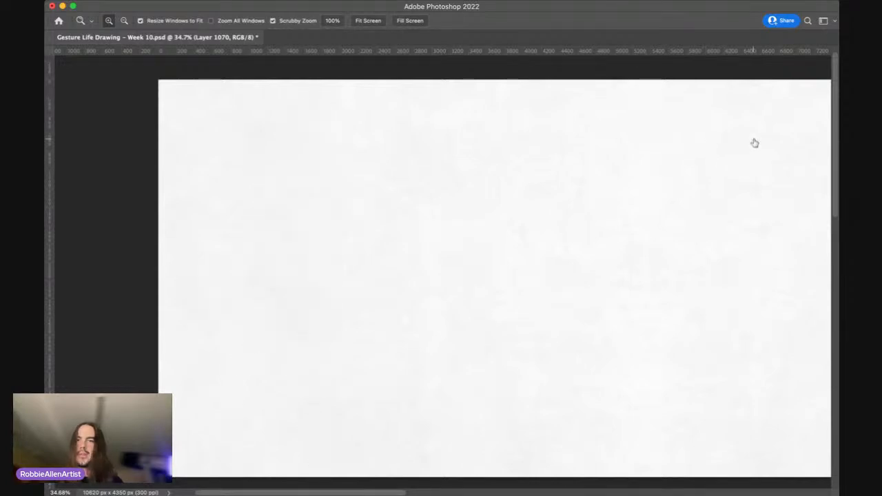
{"action": "left_click", "coordinate": [755, 143]}
{"action": "left_click", "coordinate": [704, 144]}
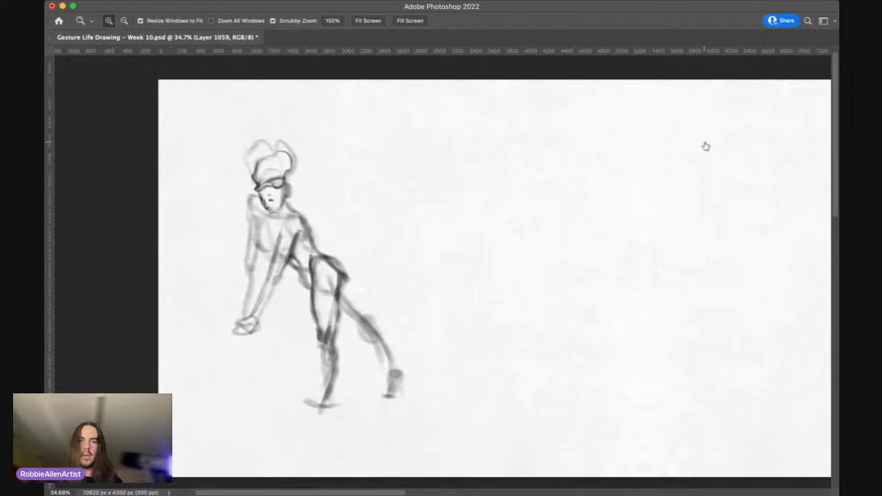
{"action": "left_click", "coordinate": [705, 141]}
{"action": "left_click", "coordinate": [705, 141]}
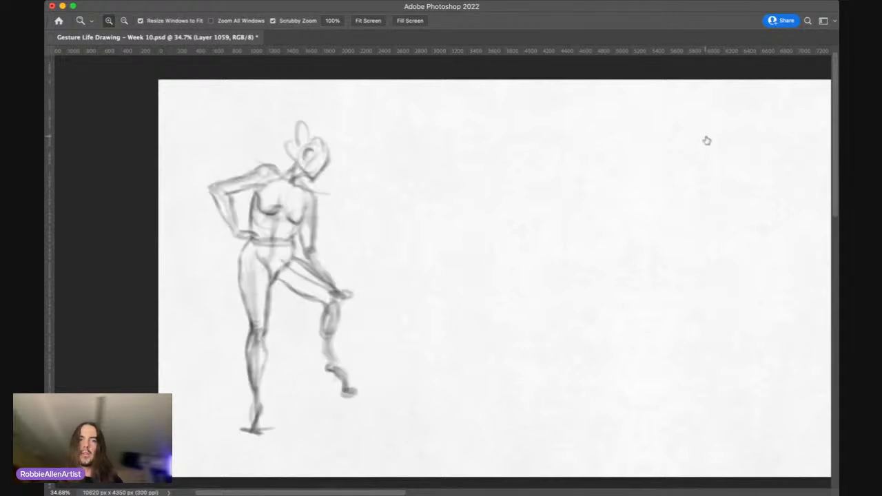
{"action": "left_click", "coordinate": [705, 141]}
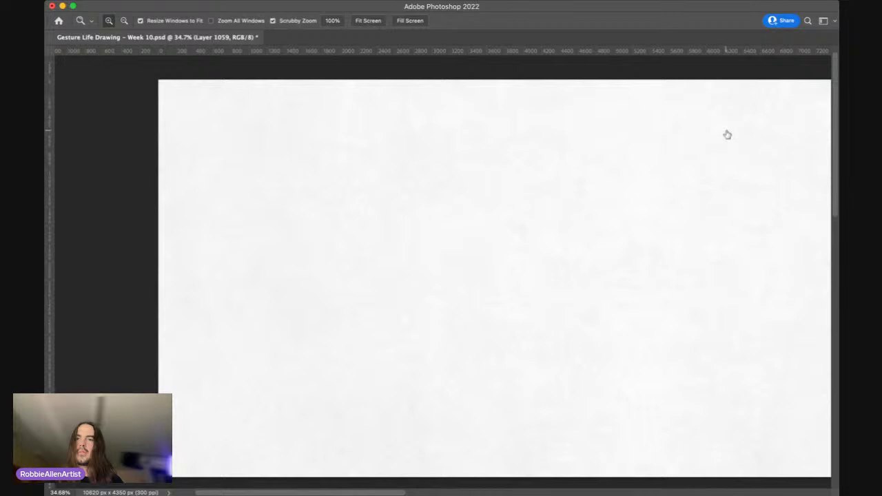
Step: Select Group 12, display the developed figures side by side, and deselect the sketch 1 layer
{"action": "left_click", "coordinate": [724, 97]}
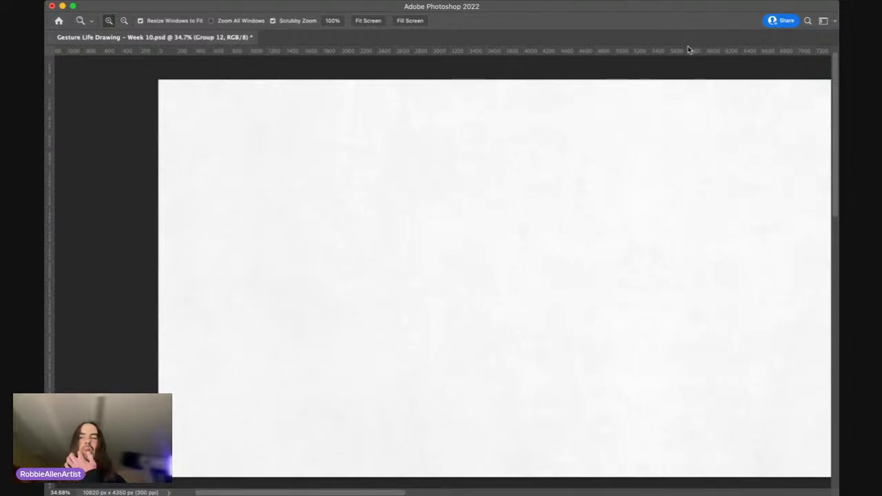
{"action": "left_click", "coordinate": [706, 110]}
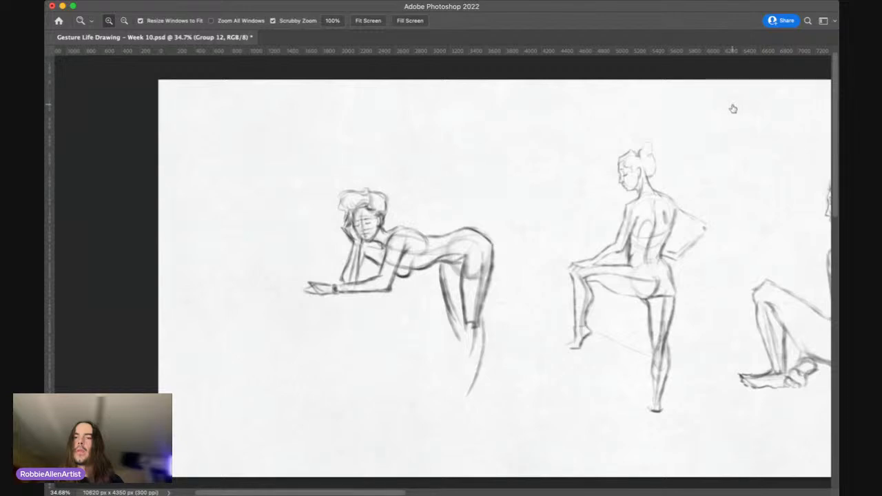
{"action": "left_click", "coordinate": [764, 132]}
{"action": "left_click", "coordinate": [762, 133]}
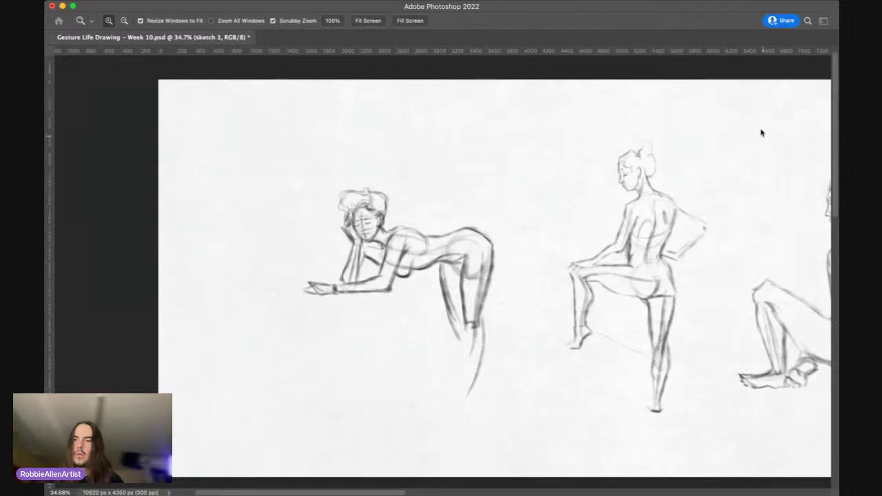
{"action": "left_click", "coordinate": [770, 132], "text": "shift"}
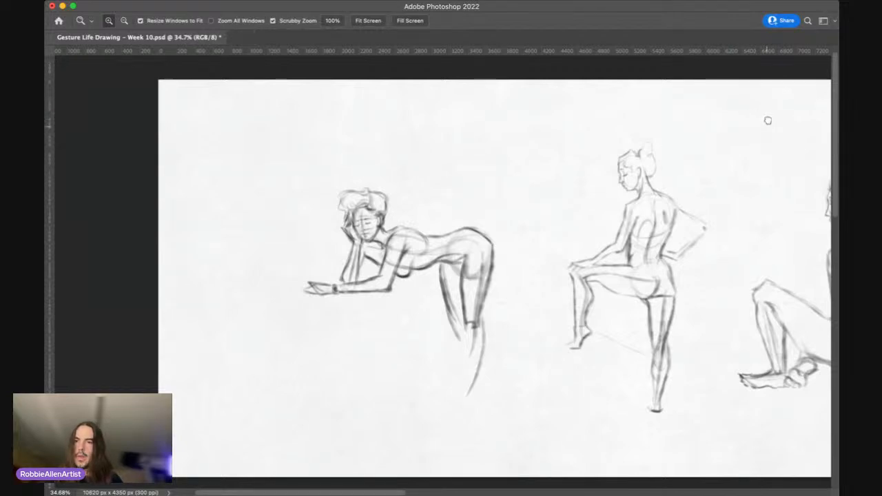
Step: Hide the developed figures and review the headless torso and the frontal squatting gesture one at a time
{"action": "left_click", "coordinate": [713, 97]}
{"action": "left_click", "coordinate": [703, 140]}
{"action": "left_click", "coordinate": [704, 141]}
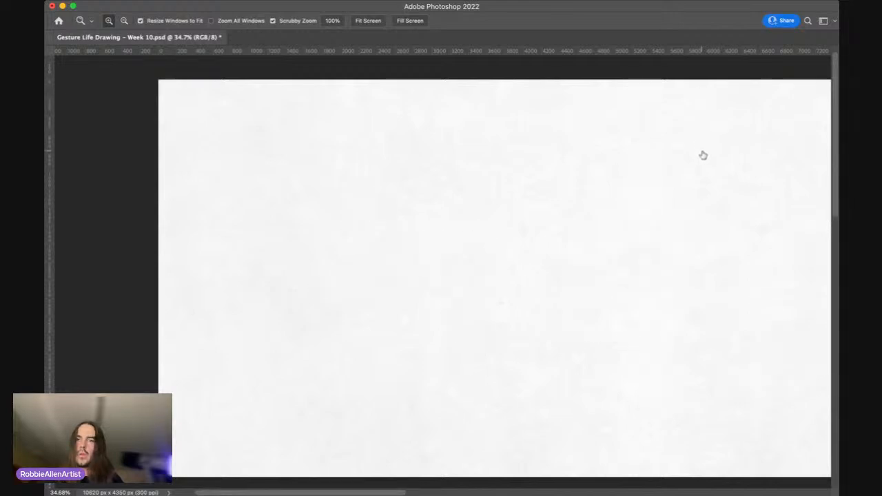
{"action": "left_click", "coordinate": [703, 153]}
{"action": "left_click", "coordinate": [703, 154]}
{"action": "left_click", "coordinate": [705, 118]}
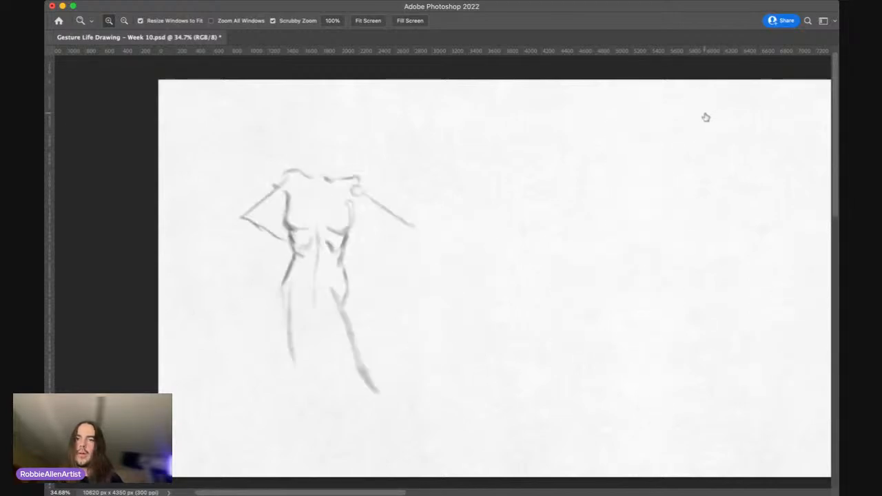
{"action": "left_click", "coordinate": [705, 119]}
{"action": "left_click", "coordinate": [708, 131]}
{"action": "left_click", "coordinate": [708, 130]}
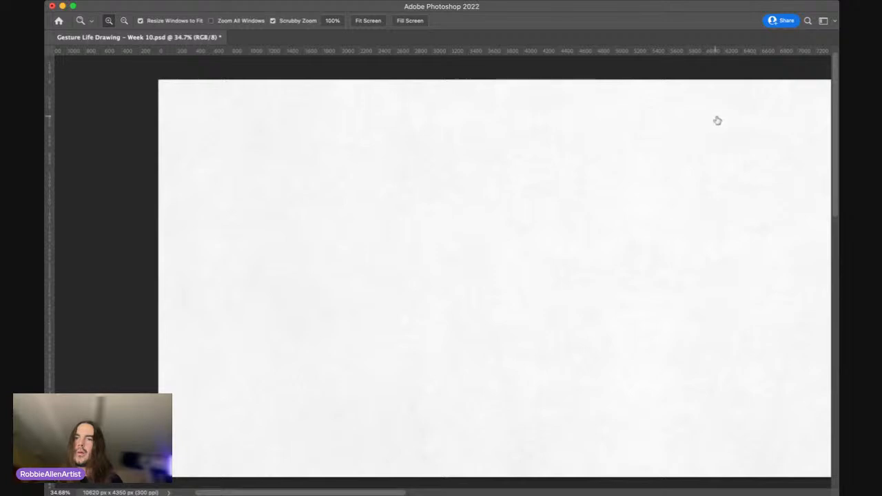
{"action": "left_click", "coordinate": [701, 121]}
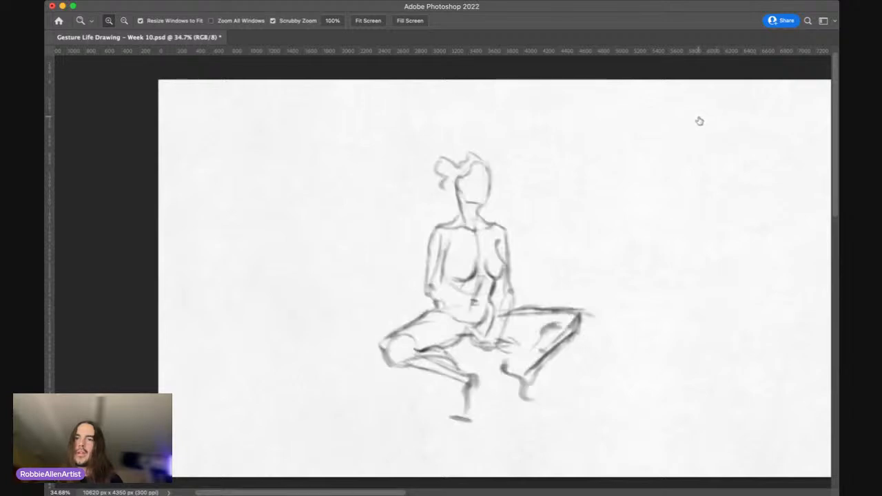
{"action": "left_click", "coordinate": [705, 118]}
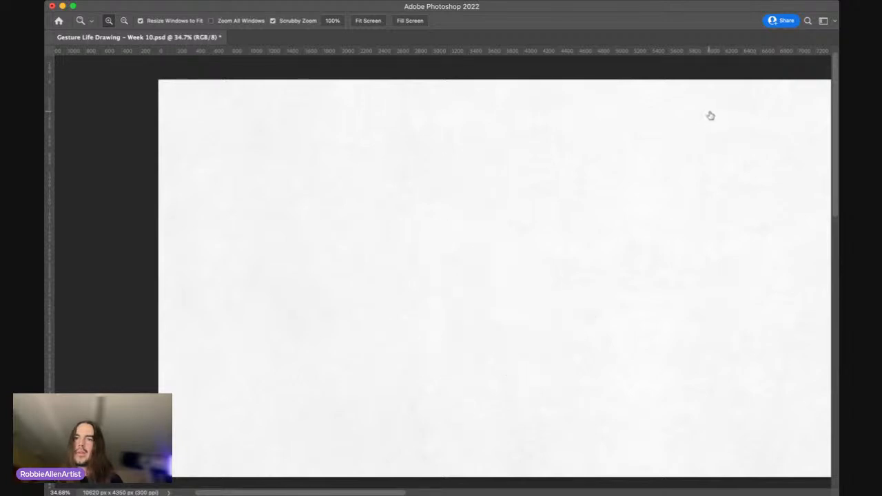
Step: Look through the remaining quick gestures, including the back-view figure in heels, and hide each one again
{"action": "left_click", "coordinate": [707, 133]}
{"action": "left_click", "coordinate": [708, 132]}
{"action": "left_click", "coordinate": [704, 122]}
{"action": "left_click", "coordinate": [705, 121]}
{"action": "left_click", "coordinate": [705, 107]}
{"action": "left_click", "coordinate": [704, 107]}
{"action": "left_click", "coordinate": [704, 98]}
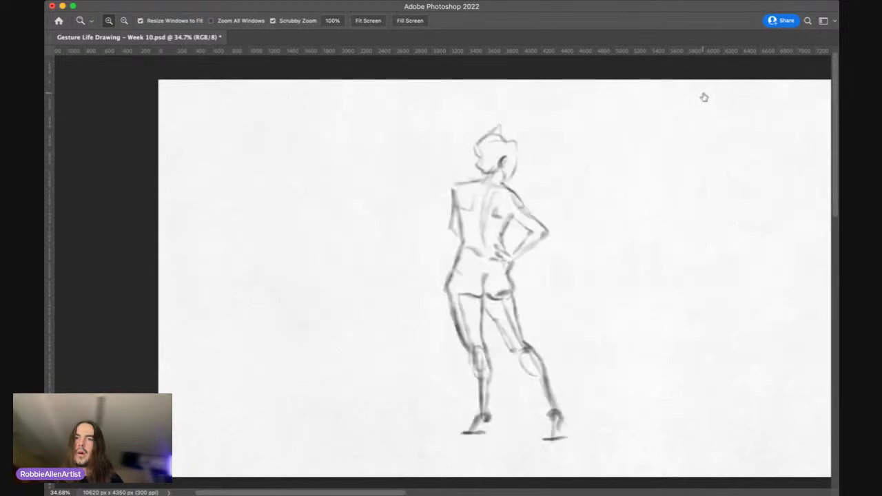
{"action": "left_click", "coordinate": [703, 97]}
{"action": "left_click", "coordinate": [705, 81]}
{"action": "left_click", "coordinate": [705, 80]}
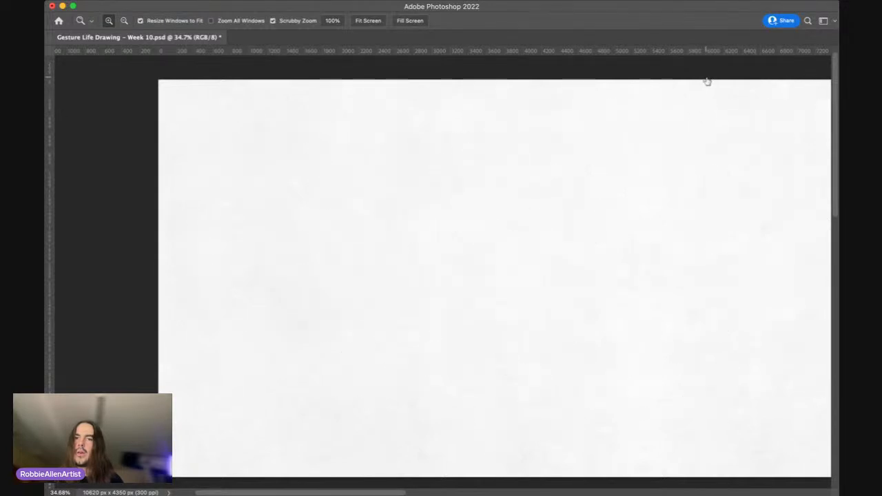
Step: Show the leaning figure, the reclining seated figure and the back-view pose with a raised leg together on the page
{"action": "left_click", "coordinate": [705, 122]}
{"action": "left_click", "coordinate": [705, 122]}
{"action": "left_click", "coordinate": [706, 130]}
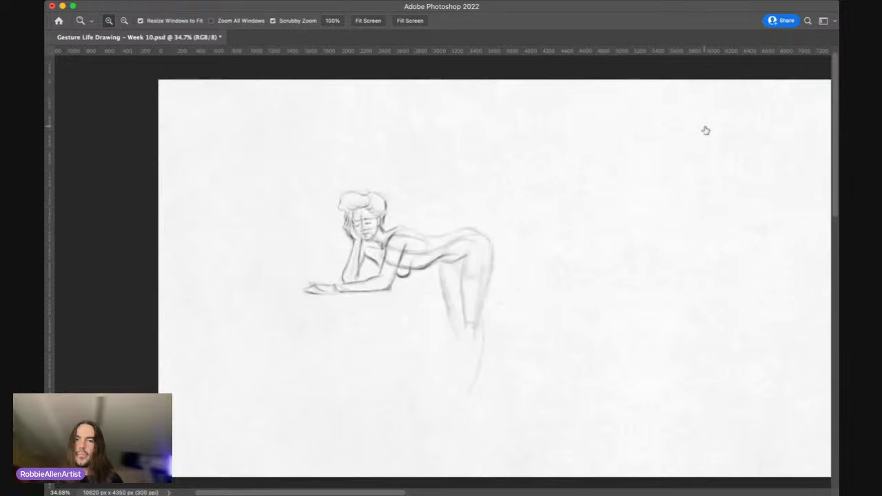
{"action": "left_click", "coordinate": [704, 145]}
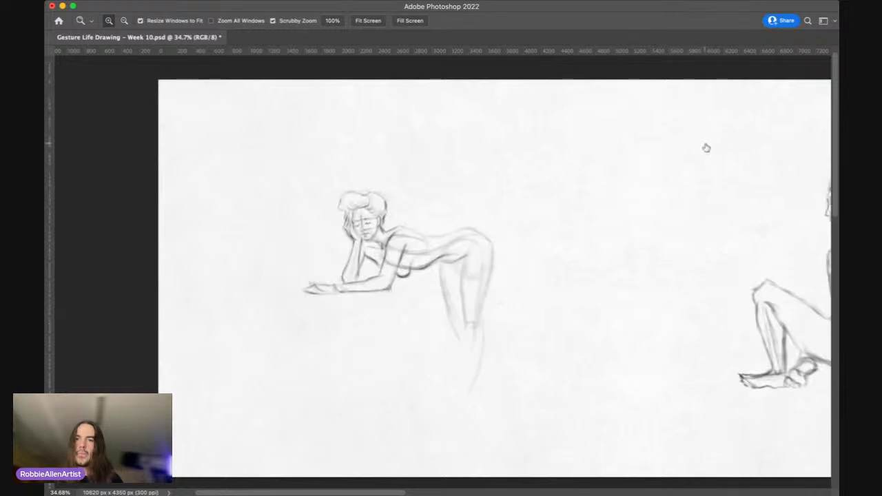
{"action": "left_click", "coordinate": [705, 154]}
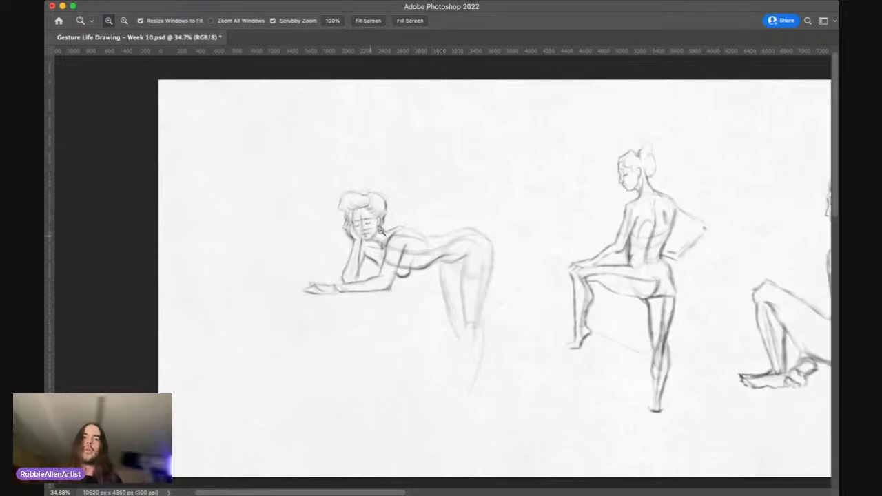
Step: Select developed sketch 3, hide the leaning figure's refined drawing, and display its faint underlying sketch in close-up
{"action": "left_click_drag", "start_coordinate": [384, 230], "coordinate": [378, 188]}
{"action": "left_click_drag", "start_coordinate": [461, 134], "coordinate": [461, 159]}
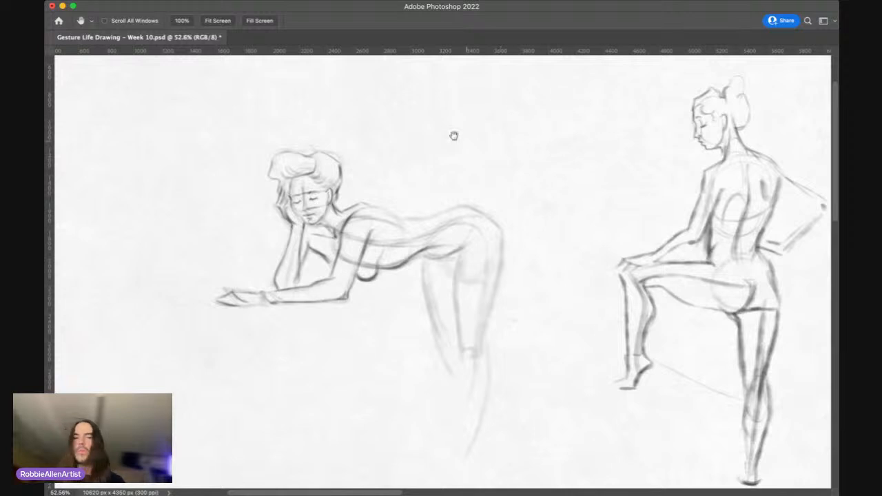
{"action": "key", "text": "z"}
{"action": "left_click", "coordinate": [755, 134]}
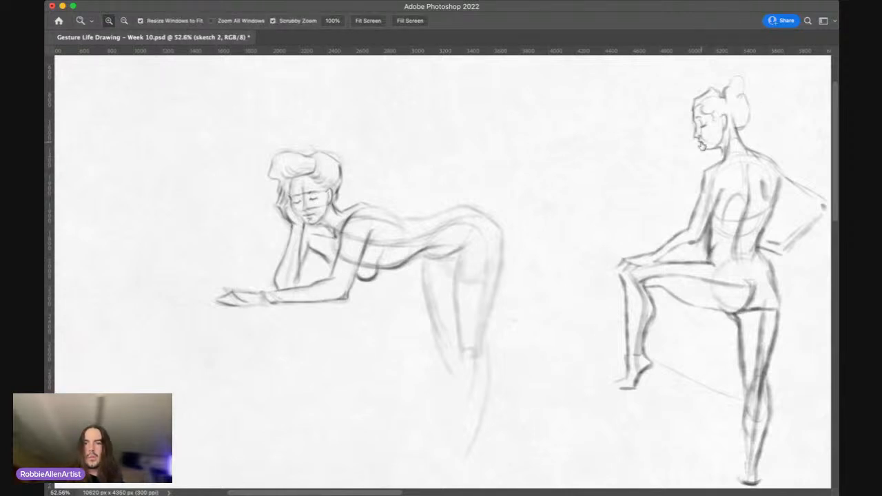
{"action": "left_click", "coordinate": [753, 135]}
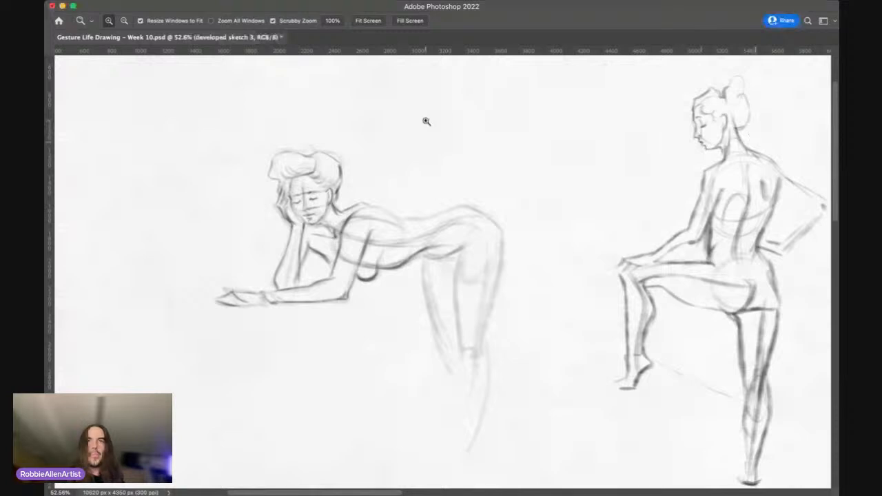
{"action": "left_click_drag", "start_coordinate": [366, 252], "coordinate": [390, 255]}
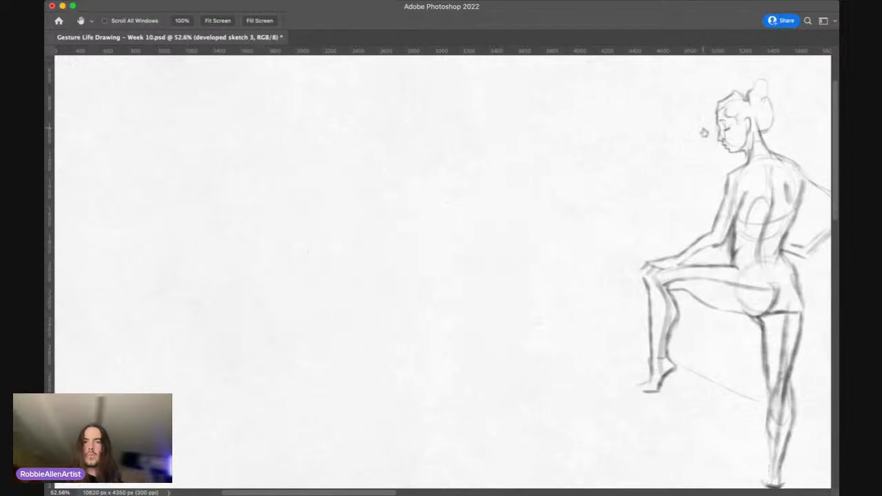
{"action": "left_click", "coordinate": [706, 144]}
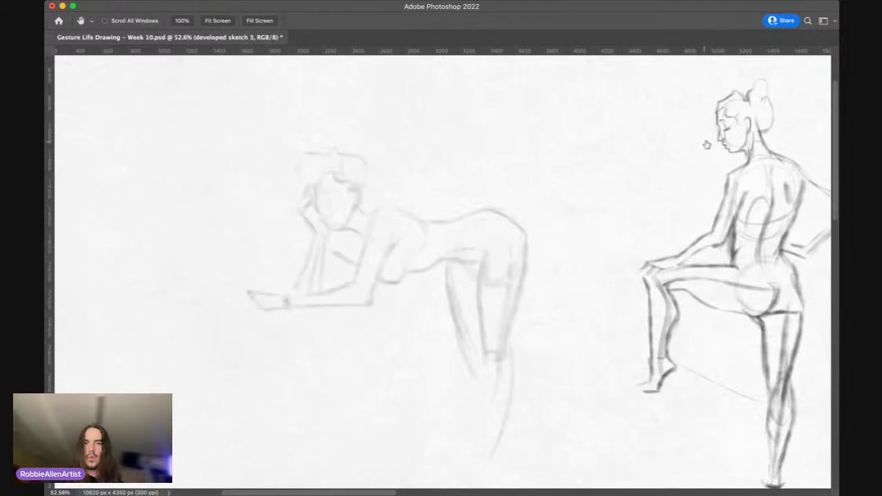
Step: Darken the leaning figure's upper back contour toward the waist and the belly line running toward the hip
{"action": "left_click", "coordinate": [707, 144]}
{"action": "left_click", "coordinate": [789, 143]}
{"action": "key", "text": "z"}
{"action": "left_click_drag", "start_coordinate": [362, 233], "coordinate": [379, 223]}
{"action": "key", "text": "f"}
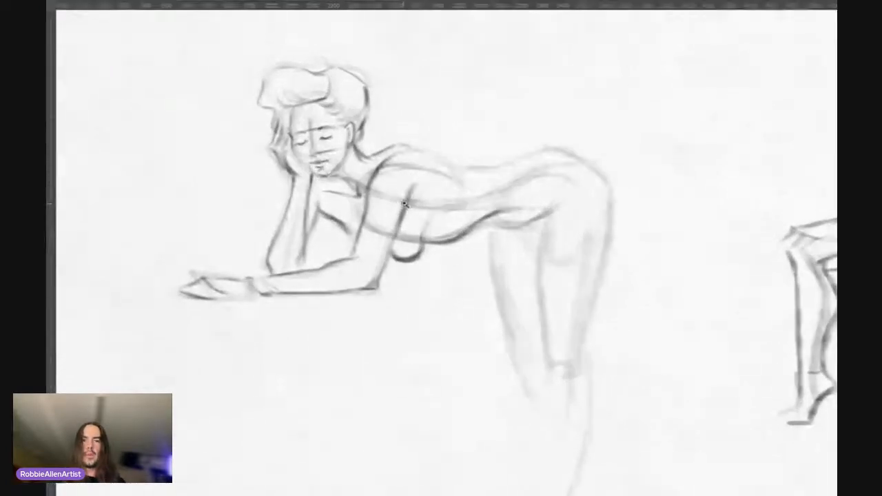
{"action": "left_click_drag", "start_coordinate": [388, 193], "coordinate": [438, 202]}
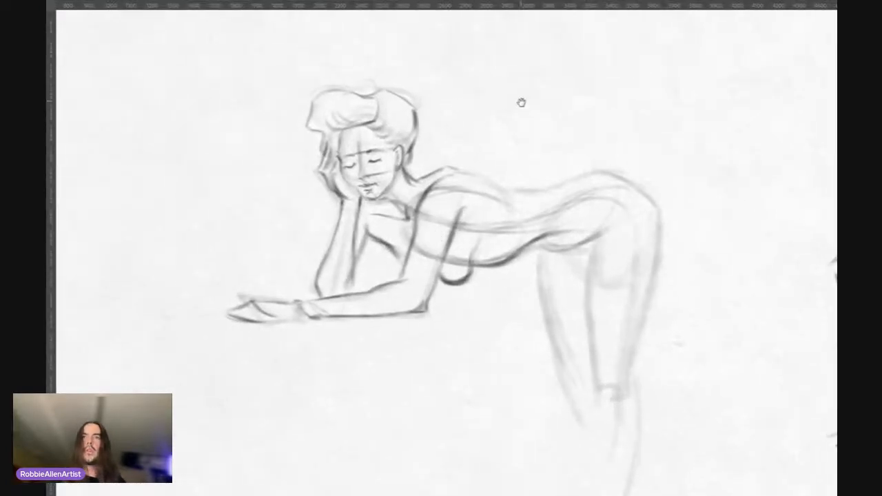
{"action": "left_click_drag", "start_coordinate": [451, 162], "coordinate": [461, 164]}
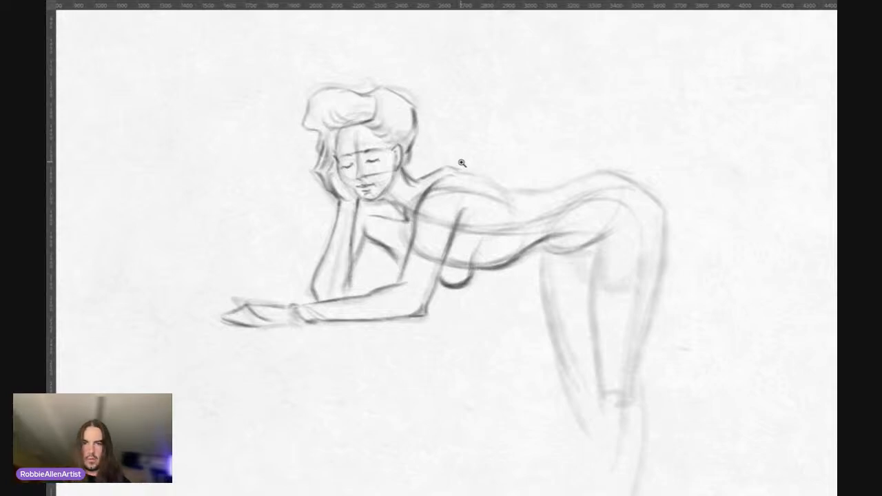
{"action": "left_click_drag", "start_coordinate": [462, 163], "coordinate": [475, 174]}
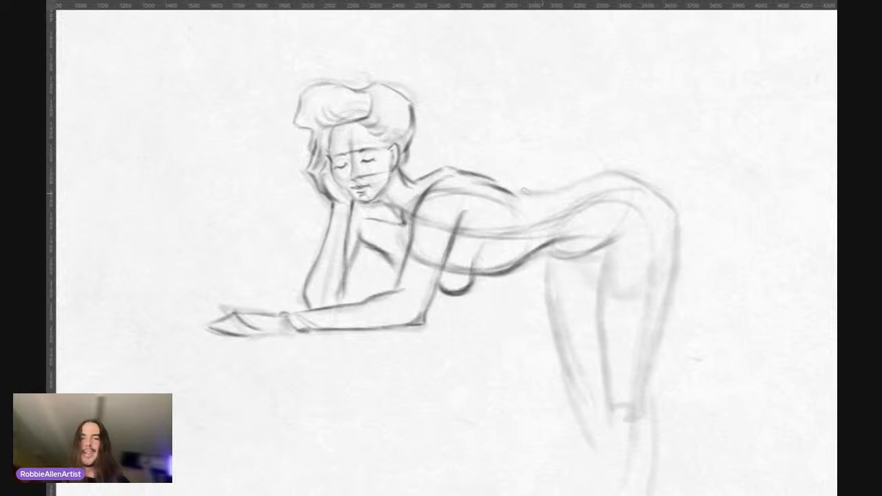
{"action": "left_click_drag", "start_coordinate": [509, 188], "coordinate": [540, 191]}
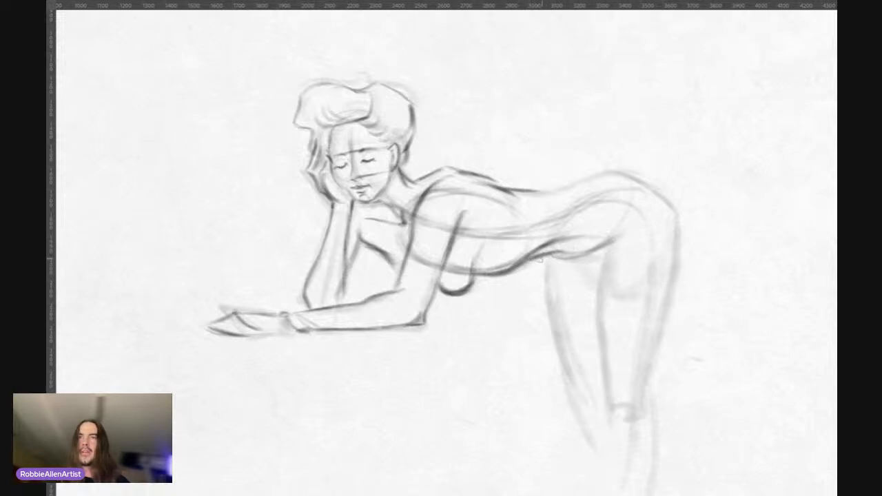
{"action": "left_click_drag", "start_coordinate": [548, 253], "coordinate": [594, 244]}
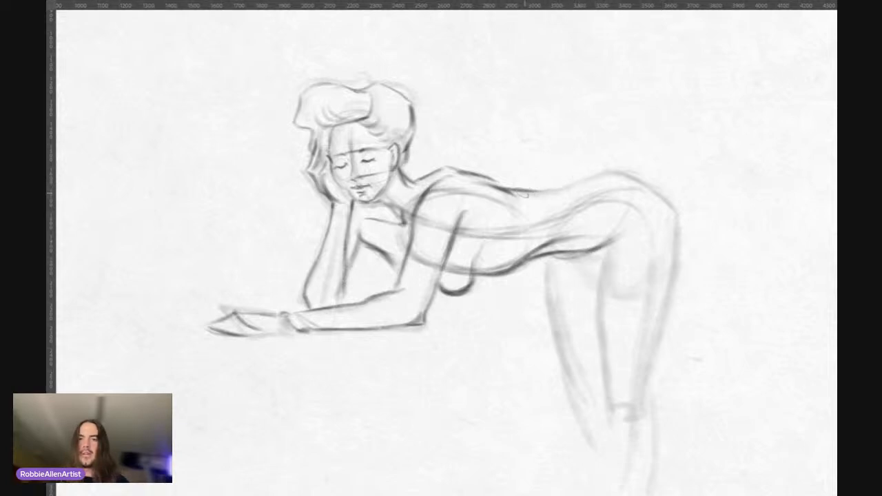
Step: Add a curved contour around the leaning figure's waist and strengthen the lower back line rising over the hip
{"action": "mouse_move", "coordinate": [522, 195]}
{"action": "left_mouse_down"}
{"action": "mouse_move", "coordinate": [565, 187]}
{"action": "mouse_move", "coordinate": [569, 251]}
{"action": "left_mouse_up"}
{"action": "left_click_drag", "start_coordinate": [586, 210], "coordinate": [561, 257]}
{"action": "mouse_move", "coordinate": [529, 190]}
{"action": "left_mouse_down"}
{"action": "mouse_move", "coordinate": [604, 173]}
{"action": "mouse_move", "coordinate": [597, 176]}
{"action": "left_mouse_up"}
{"action": "mouse_move", "coordinate": [545, 189]}
{"action": "left_mouse_down"}
{"action": "mouse_move", "coordinate": [581, 174]}
{"action": "mouse_move", "coordinate": [545, 187]}
{"action": "mouse_move", "coordinate": [621, 171]}
{"action": "left_mouse_up"}
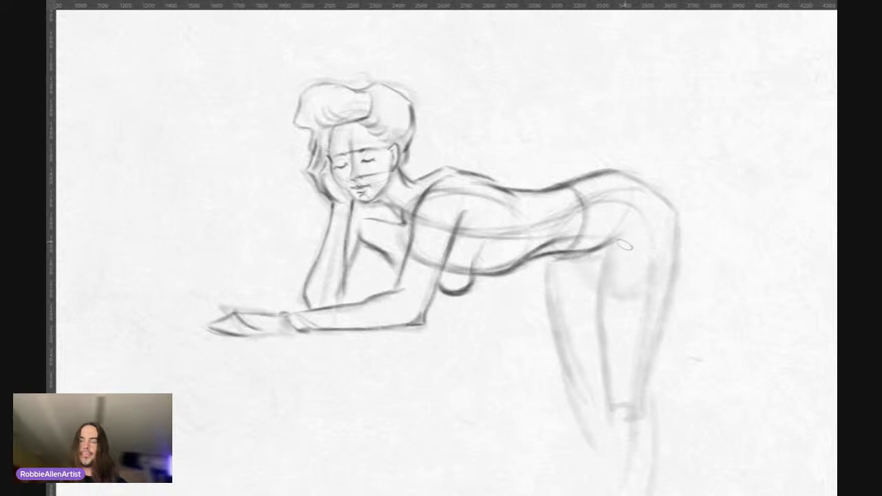
Step: Define the front of the near thigh from hip crease to knee and darken the upper curve of the buttocks
{"action": "mouse_move", "coordinate": [618, 227]}
{"action": "left_mouse_down"}
{"action": "mouse_move", "coordinate": [598, 273]}
{"action": "mouse_move", "coordinate": [618, 227]}
{"action": "mouse_move", "coordinate": [599, 295]}
{"action": "left_mouse_up"}
{"action": "left_click_drag", "start_coordinate": [614, 249], "coordinate": [597, 348]}
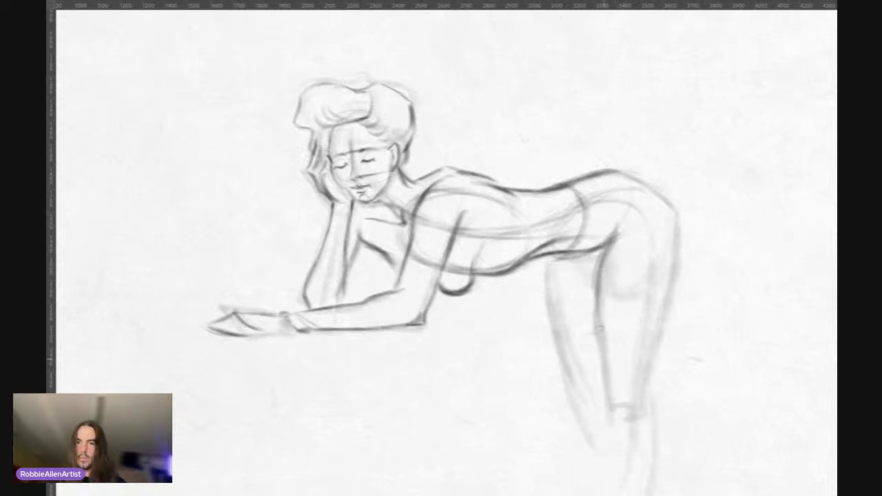
{"action": "left_click_drag", "start_coordinate": [596, 263], "coordinate": [607, 363]}
{"action": "left_click_drag", "start_coordinate": [600, 310], "coordinate": [605, 375]}
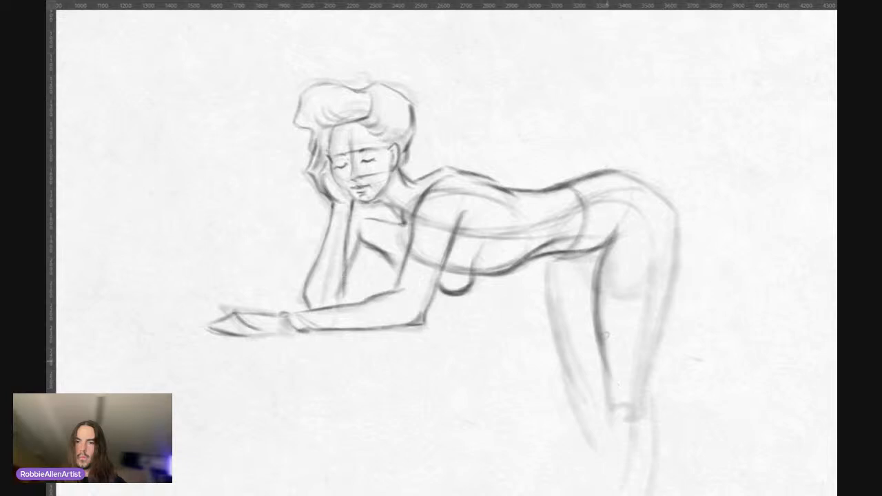
{"action": "left_click_drag", "start_coordinate": [606, 336], "coordinate": [617, 408]}
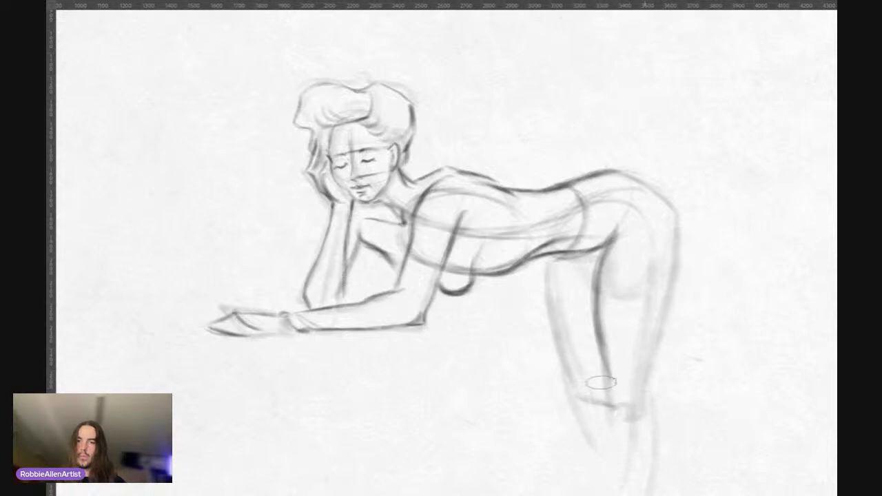
{"action": "left_click_drag", "start_coordinate": [623, 177], "coordinate": [671, 210]}
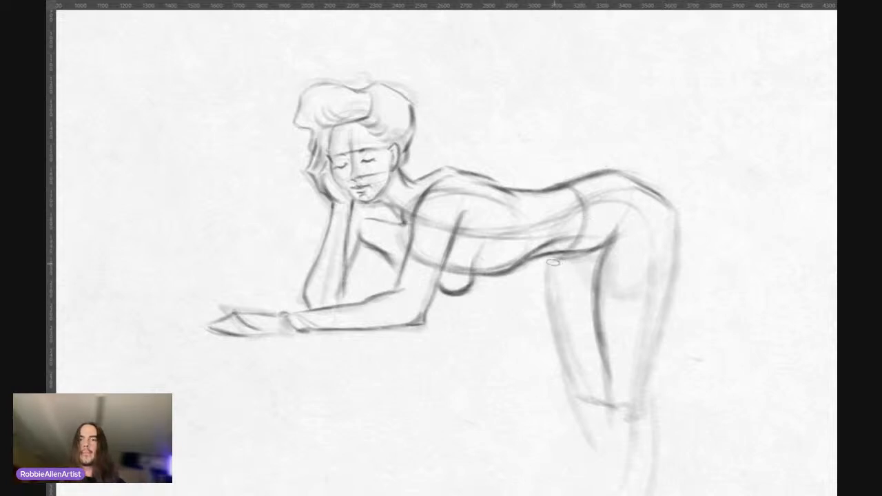
Step: Outline the front of the far thigh from the belly down to the knee with repeated dark strokes
{"action": "left_click_drag", "start_coordinate": [552, 255], "coordinate": [565, 351]}
{"action": "left_click_drag", "start_coordinate": [553, 262], "coordinate": [562, 343]}
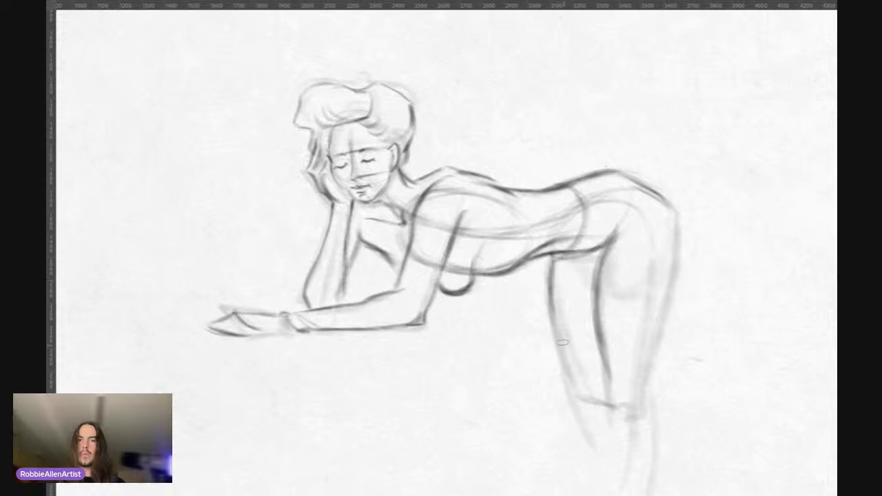
{"action": "mouse_move", "coordinate": [553, 262]}
{"action": "left_mouse_down"}
{"action": "mouse_move", "coordinate": [559, 332]}
{"action": "mouse_move", "coordinate": [579, 379]}
{"action": "left_mouse_up"}
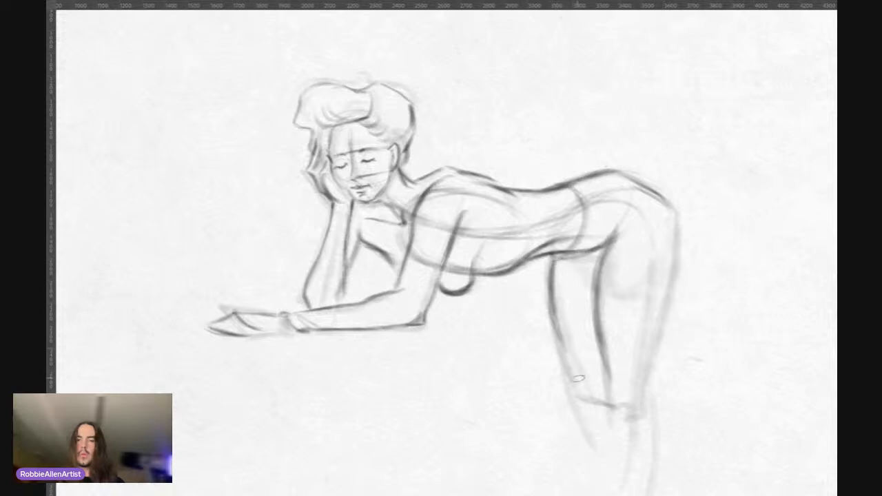
{"action": "mouse_move", "coordinate": [559, 329]}
{"action": "left_mouse_down"}
{"action": "mouse_move", "coordinate": [585, 407]}
{"action": "mouse_move", "coordinate": [625, 408]}
{"action": "mouse_move", "coordinate": [629, 394]}
{"action": "left_mouse_up"}
Step: Darken the back of the near thigh from buttocks to knee and sketch the rounded knee forms
{"action": "mouse_move", "coordinate": [662, 198]}
{"action": "left_mouse_down"}
{"action": "mouse_move", "coordinate": [659, 281]}
{"action": "mouse_move", "coordinate": [682, 230]}
{"action": "mouse_move", "coordinate": [643, 414]}
{"action": "left_mouse_up"}
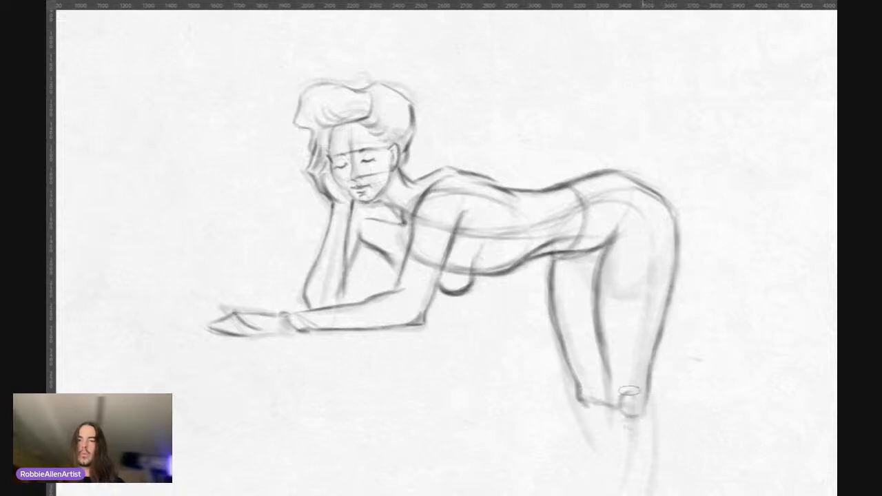
{"action": "left_click_drag", "start_coordinate": [590, 410], "coordinate": [640, 431]}
{"action": "left_click_drag", "start_coordinate": [629, 393], "coordinate": [620, 410]}
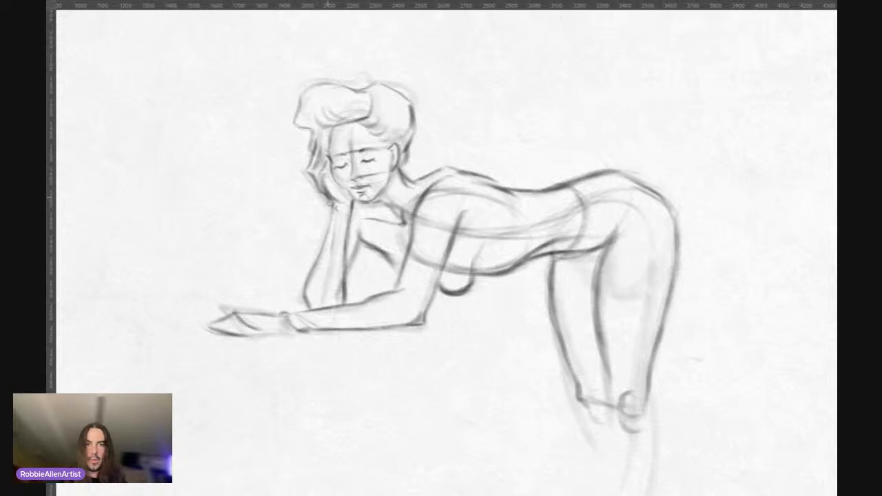
Step: Strengthen the raised supporting forearm's contours from the wrist under the chin down to the elbow
{"action": "left_click_drag", "start_coordinate": [331, 209], "coordinate": [315, 268]}
{"action": "left_click_drag", "start_coordinate": [326, 237], "coordinate": [314, 270]}
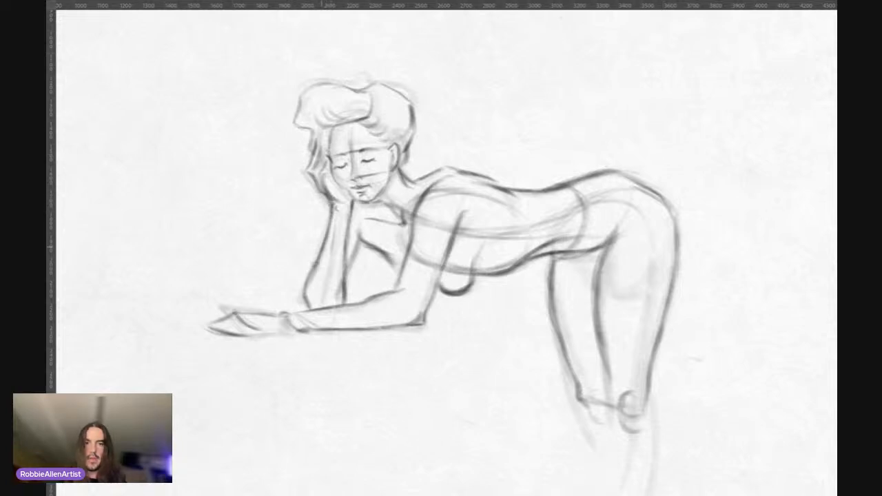
{"action": "left_click_drag", "start_coordinate": [312, 307], "coordinate": [306, 301]}
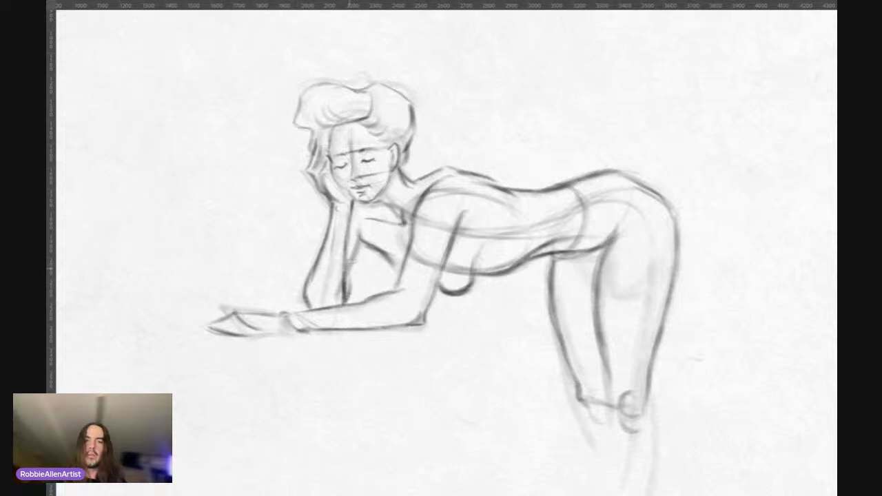
{"action": "mouse_move", "coordinate": [349, 272]}
{"action": "left_mouse_down"}
{"action": "mouse_move", "coordinate": [357, 246]}
{"action": "mouse_move", "coordinate": [376, 242]}
{"action": "left_mouse_up"}
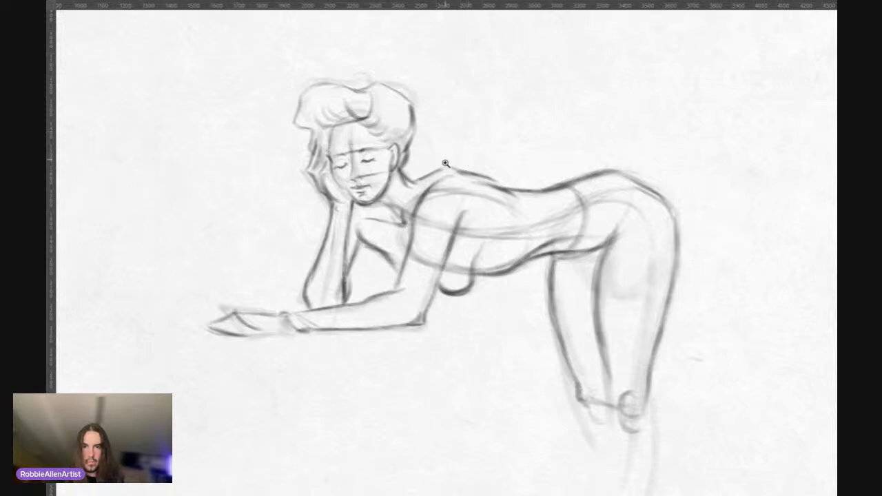
Step: Draw the near lower leg below the knee, with a curved calf outline and an elongated oval volume inside
{"action": "left_click_drag", "start_coordinate": [448, 167], "coordinate": [424, 164], "text": "ctrl"}
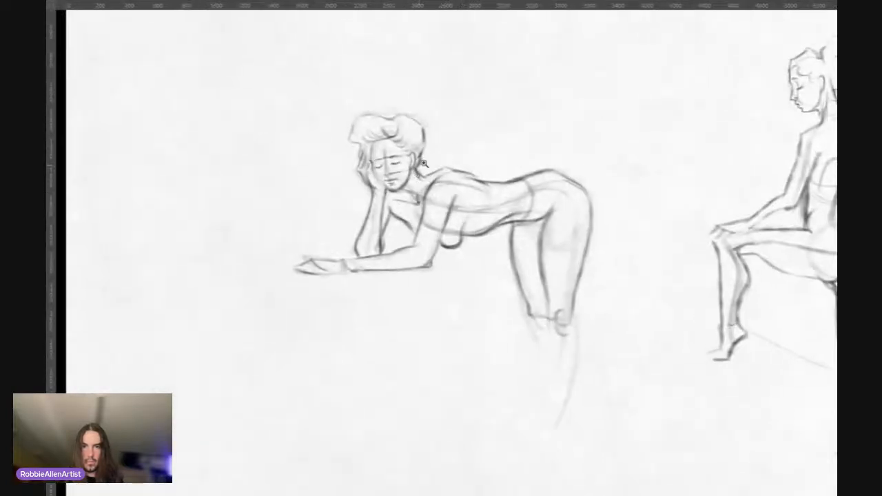
{"action": "left_click_drag", "start_coordinate": [483, 232], "coordinate": [397, 219]}
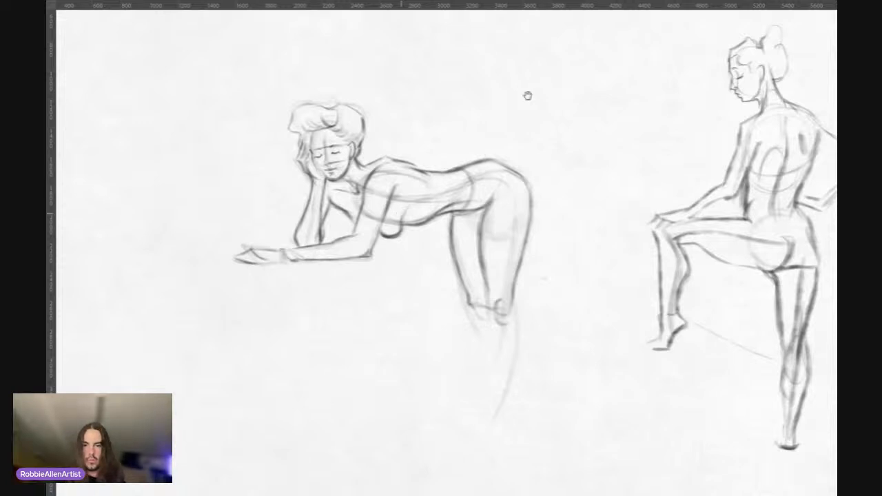
{"action": "key", "text": "f"}
{"action": "key", "text": "f"}
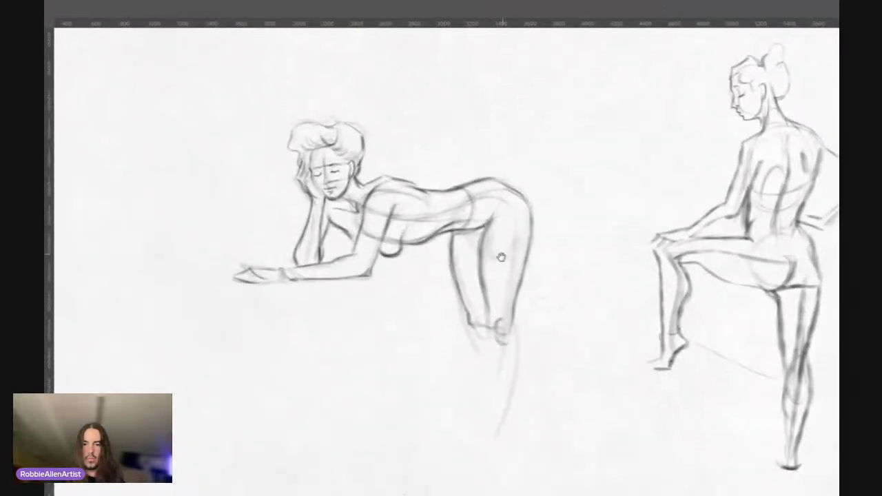
{"action": "left_click_drag", "start_coordinate": [493, 280], "coordinate": [475, 245]}
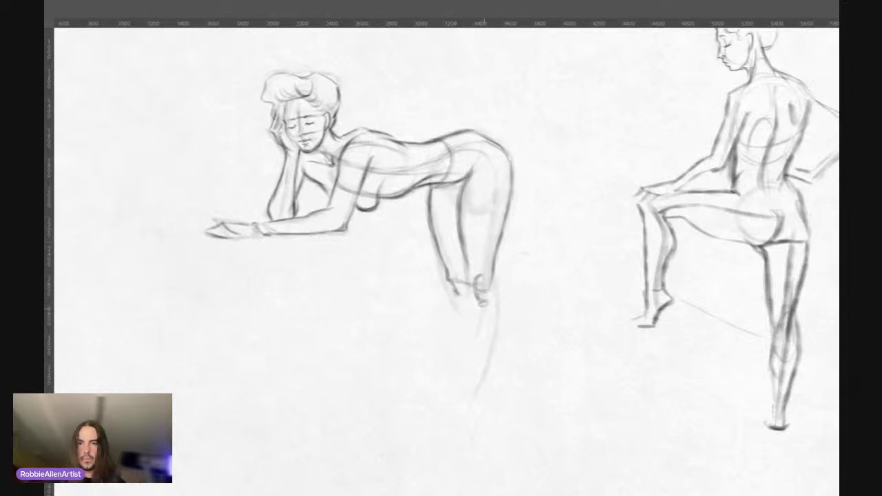
{"action": "mouse_move", "coordinate": [495, 282]}
{"action": "left_mouse_down"}
{"action": "mouse_move", "coordinate": [508, 303]}
{"action": "mouse_move", "coordinate": [496, 332]}
{"action": "left_mouse_up"}
{"action": "left_click_drag", "start_coordinate": [502, 302], "coordinate": [494, 350]}
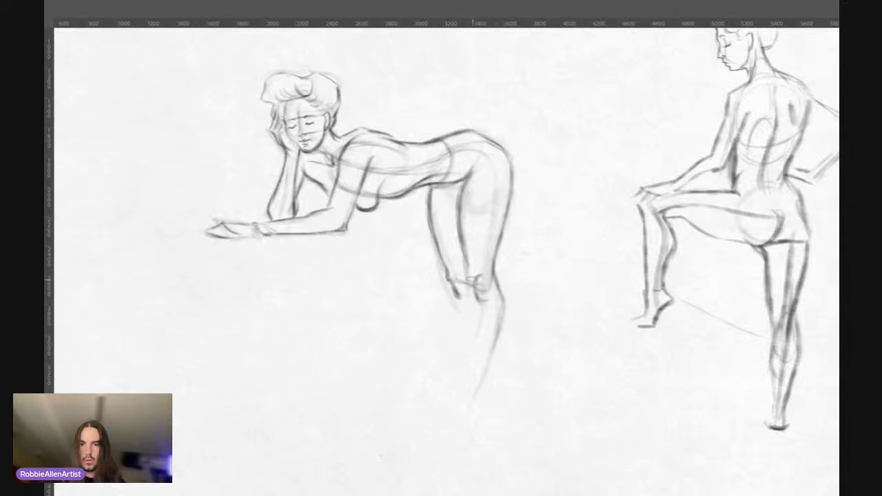
{"action": "mouse_move", "coordinate": [471, 279]}
{"action": "left_mouse_down"}
{"action": "mouse_move", "coordinate": [480, 340]}
{"action": "mouse_move", "coordinate": [499, 320]}
{"action": "mouse_move", "coordinate": [481, 378]}
{"action": "left_mouse_up"}
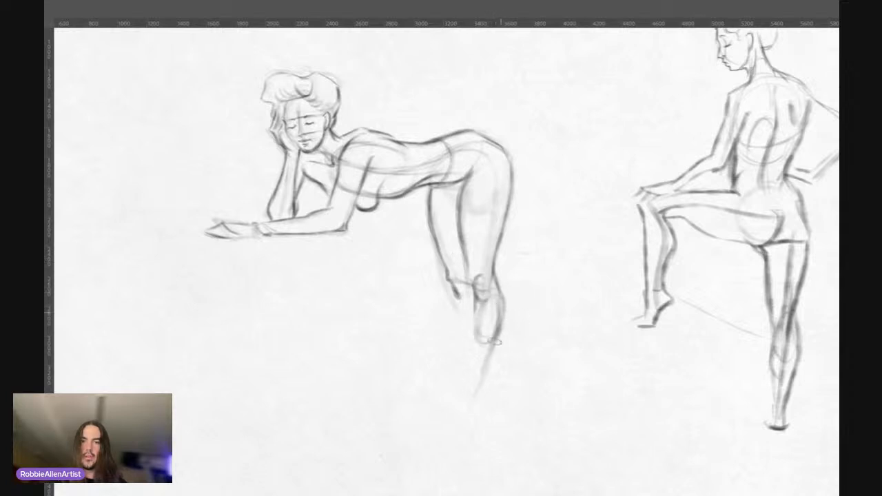
{"action": "left_click_drag", "start_coordinate": [501, 325], "coordinate": [485, 373]}
Step: Sketch the far lower leg's shin below the knee and reinforce the near calf's outer curve
{"action": "left_click_drag", "start_coordinate": [461, 299], "coordinate": [468, 345]}
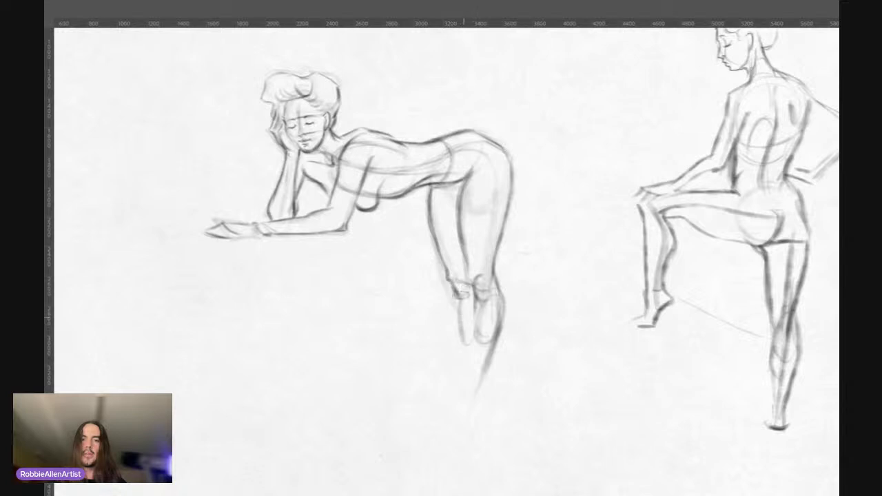
{"action": "left_click_drag", "start_coordinate": [460, 300], "coordinate": [462, 358]}
{"action": "left_click_drag", "start_coordinate": [498, 291], "coordinate": [487, 349]}
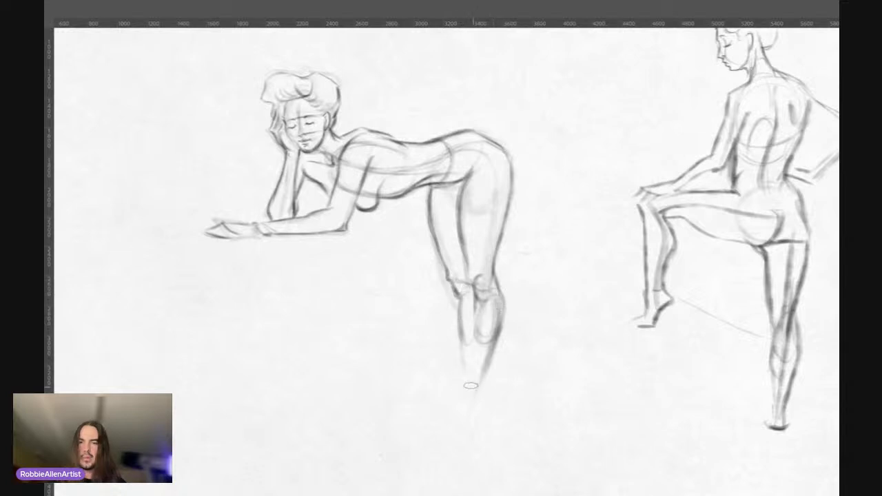
Step: Extend both lower legs down to the ankles and rough in the feet with light angled strokes
{"action": "left_click_drag", "start_coordinate": [494, 307], "coordinate": [473, 398]}
{"action": "left_click_drag", "start_coordinate": [492, 359], "coordinate": [441, 414]}
{"action": "mouse_move", "coordinate": [486, 390]}
{"action": "left_mouse_down"}
{"action": "mouse_move", "coordinate": [426, 401]}
{"action": "mouse_move", "coordinate": [459, 422]}
{"action": "mouse_move", "coordinate": [474, 418]}
{"action": "left_mouse_up"}
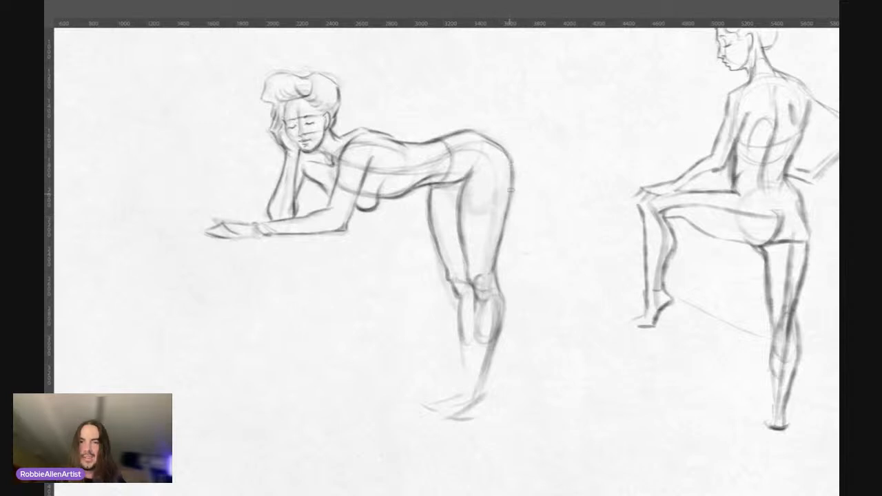
{"action": "left_click_drag", "start_coordinate": [508, 200], "coordinate": [502, 239]}
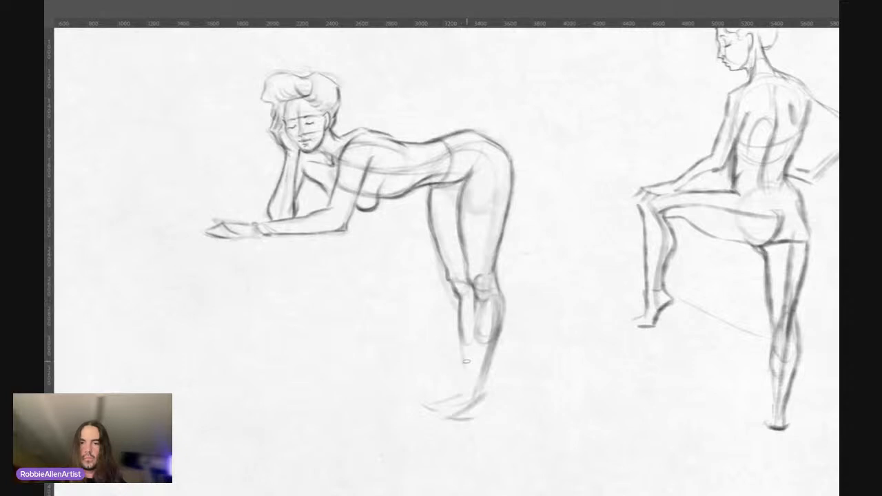
{"action": "left_click_drag", "start_coordinate": [461, 325], "coordinate": [465, 381]}
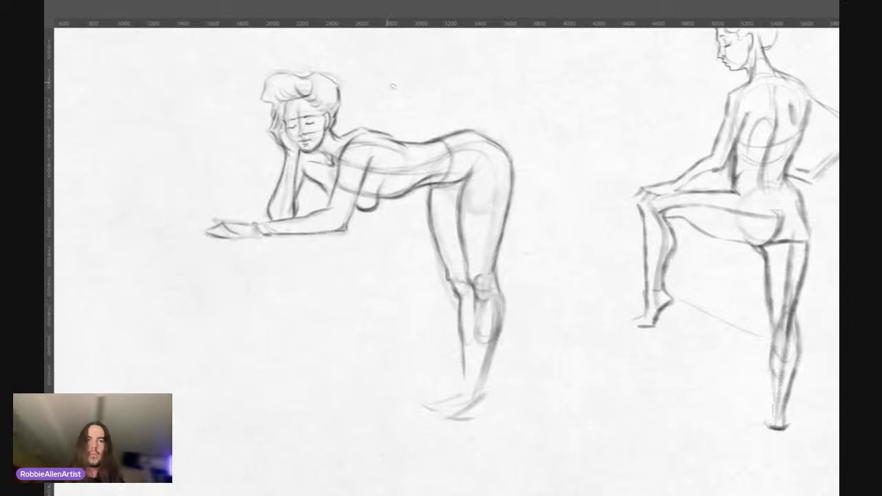
{"action": "left_click_drag", "start_coordinate": [407, 133], "coordinate": [429, 116]}
{"action": "left_click_drag", "start_coordinate": [364, 133], "coordinate": [417, 110]}
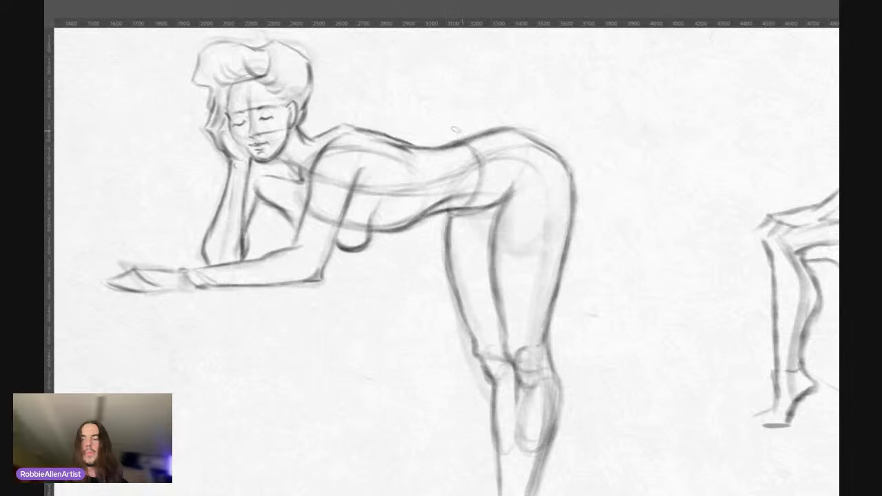
{"action": "left_click_drag", "start_coordinate": [418, 168], "coordinate": [397, 138]}
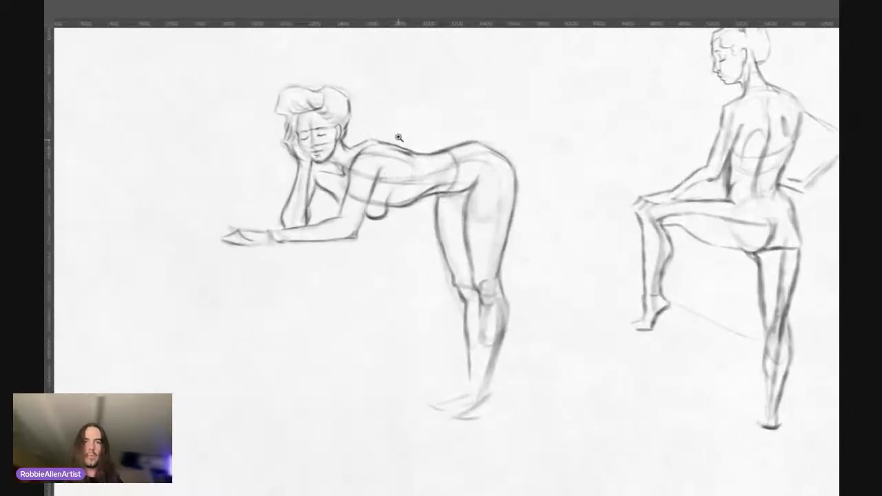
{"action": "left_click_drag", "start_coordinate": [390, 184], "coordinate": [390, 192]}
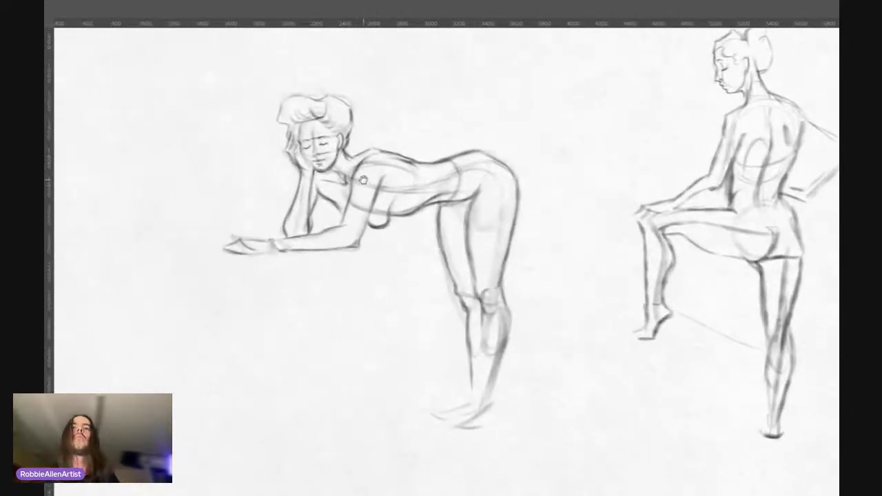
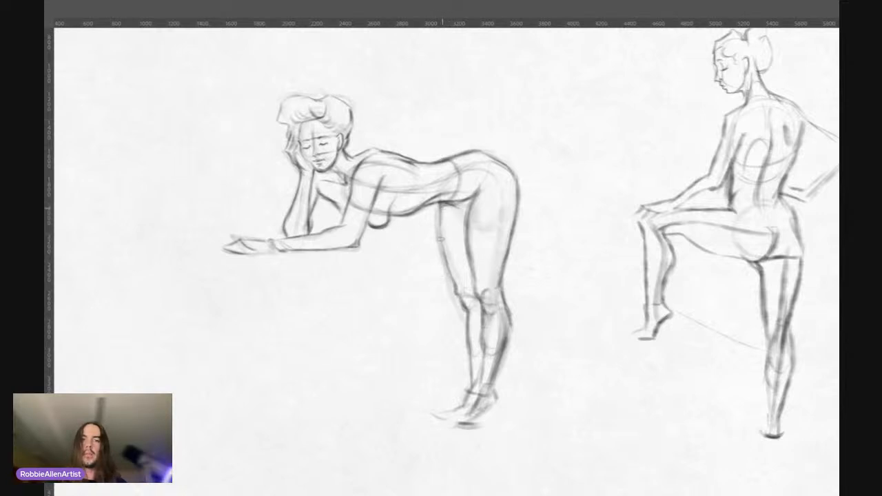
Step: Darken the far thigh's front contour, the hip crease and the near thigh's front edge on the leaning figure
{"action": "mouse_move", "coordinate": [440, 206]}
{"action": "left_mouse_down"}
{"action": "mouse_move", "coordinate": [441, 245]}
{"action": "mouse_move", "coordinate": [461, 289]}
{"action": "mouse_move", "coordinate": [476, 280]}
{"action": "mouse_move", "coordinate": [471, 267]}
{"action": "left_mouse_up"}
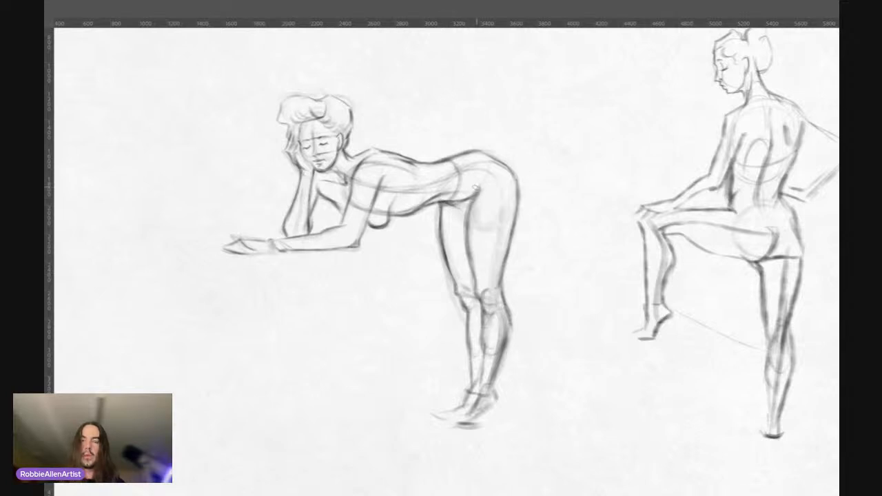
{"action": "left_click_drag", "start_coordinate": [475, 184], "coordinate": [472, 199]}
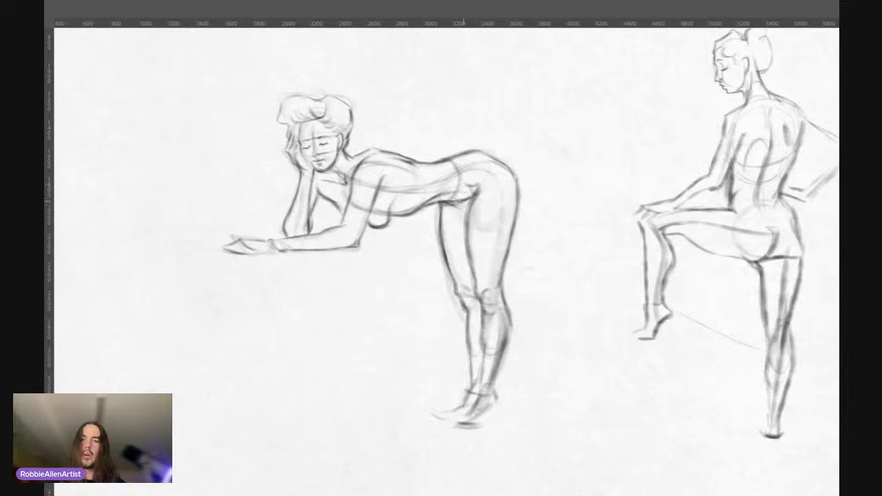
{"action": "left_click_drag", "start_coordinate": [473, 192], "coordinate": [470, 253]}
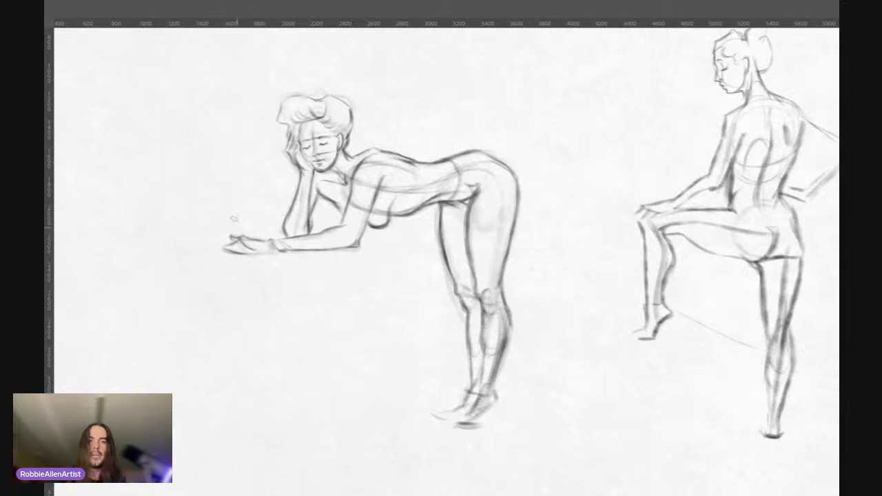
{"action": "left_click", "coordinate": [702, 146]}
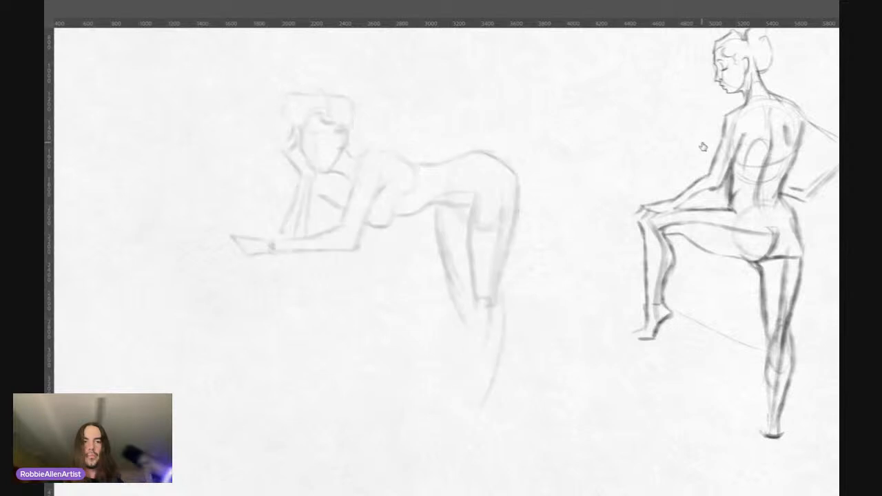
{"action": "left_click", "coordinate": [703, 147]}
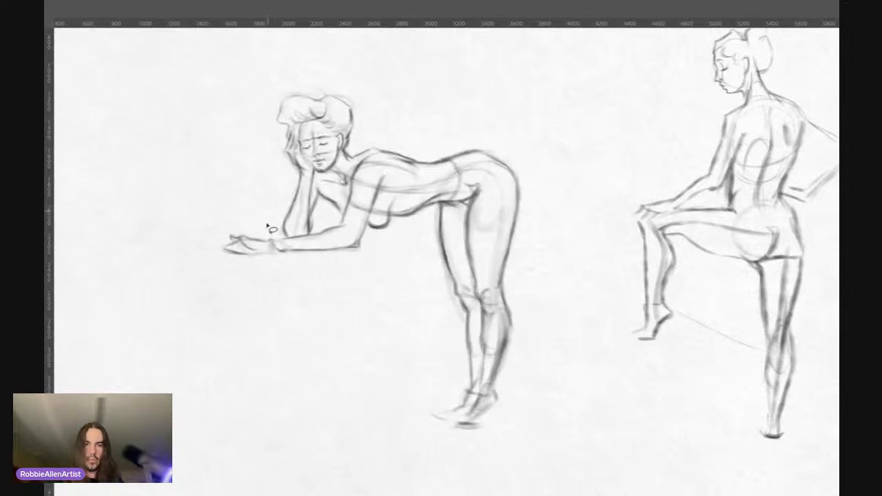
Step: Select the outstretched hand, shorten it toward the wrist and nudge it slightly down
{"action": "mouse_move", "coordinate": [269, 243]}
{"action": "left_mouse_down"}
{"action": "mouse_move", "coordinate": [221, 270]}
{"action": "mouse_move", "coordinate": [277, 271]}
{"action": "mouse_move", "coordinate": [257, 252]}
{"action": "mouse_move", "coordinate": [270, 257]}
{"action": "left_mouse_up"}
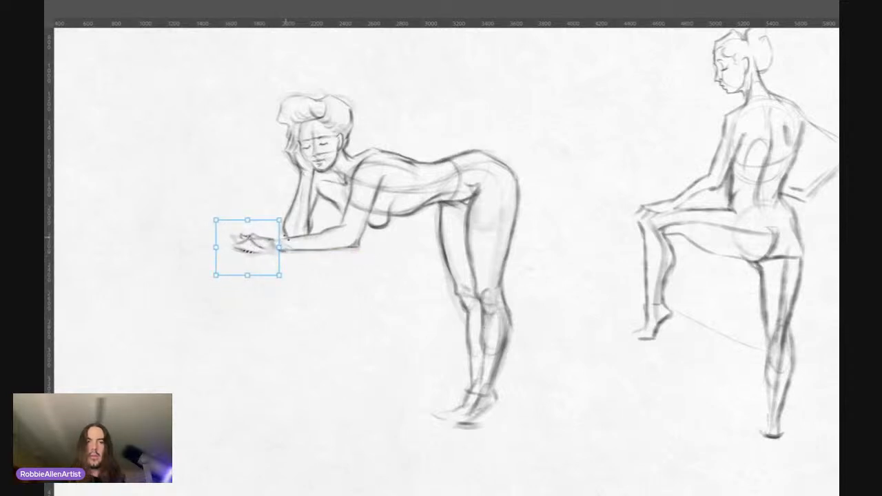
{"action": "key", "text": "Down"}
{"action": "key", "text": "Down"}
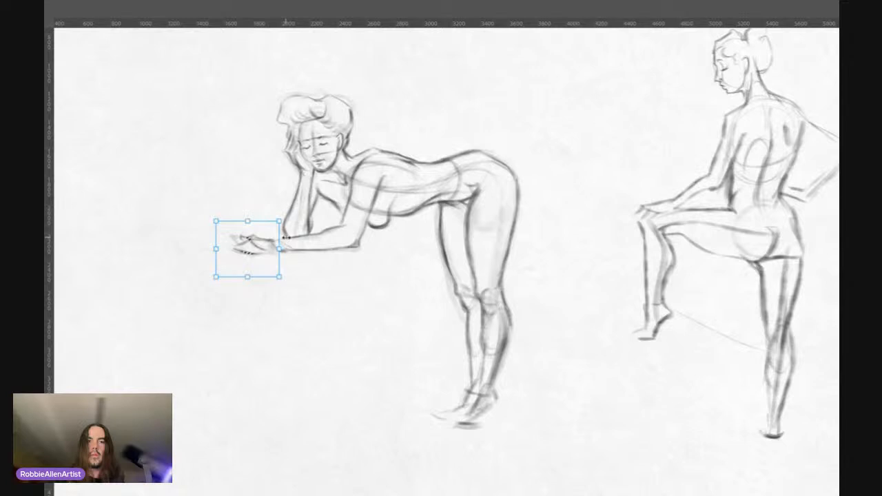
{"action": "key", "text": "Return"}
{"action": "key", "text": "ctrl+d"}
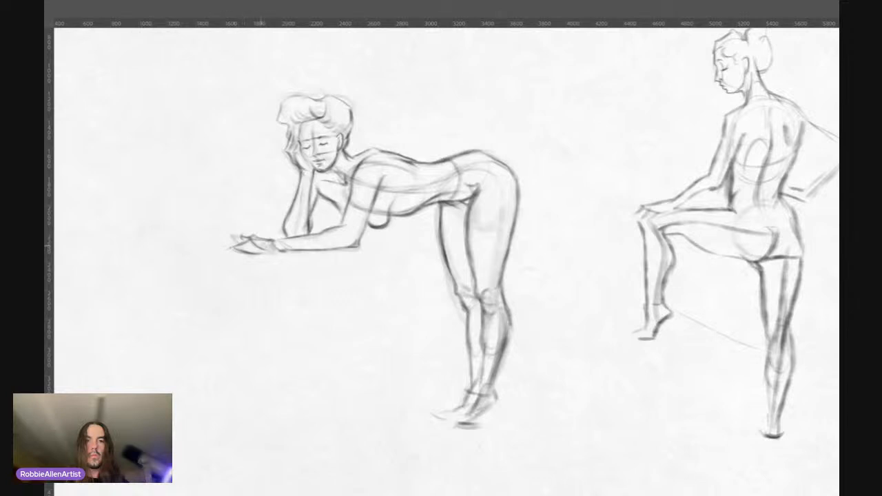
Step: Redraw the resting hand's underside out to the fingertips and touch up the forearm's upper edge and the neck
{"action": "left_click_drag", "start_coordinate": [226, 248], "coordinate": [274, 251]}
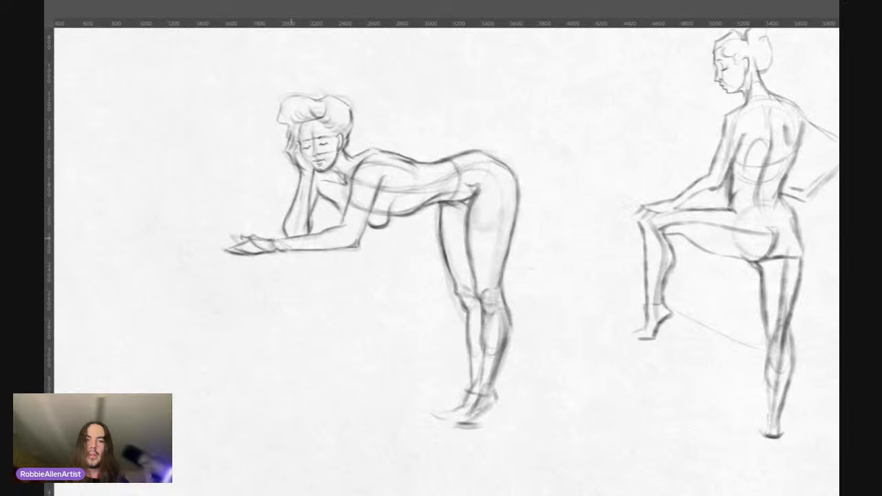
{"action": "left_click_drag", "start_coordinate": [277, 240], "coordinate": [305, 235]}
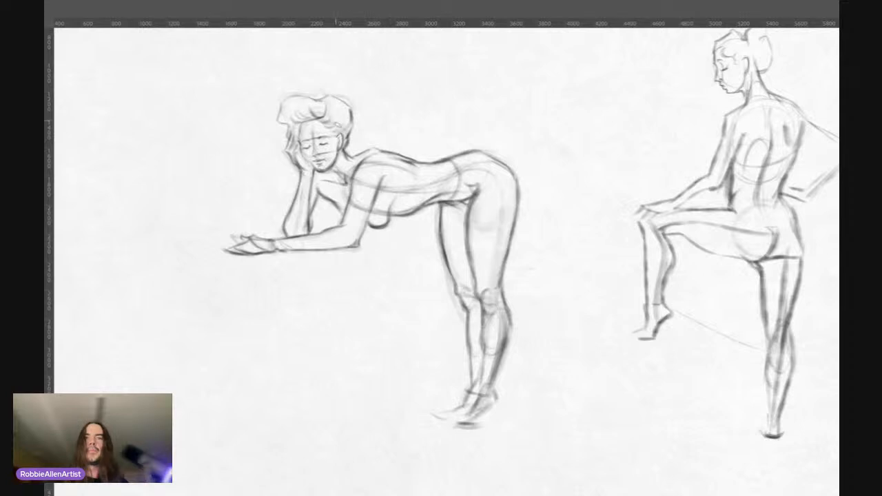
{"action": "left_click_drag", "start_coordinate": [347, 158], "coordinate": [338, 166]}
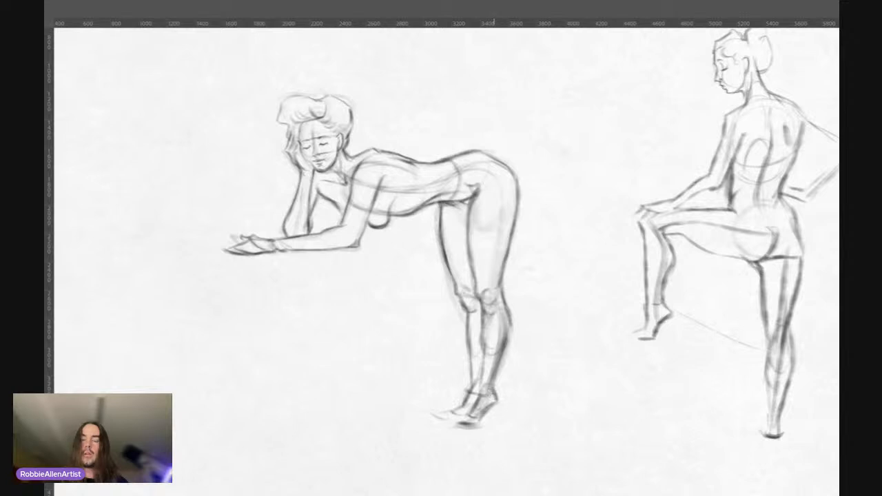
Step: Turn the feet into high-heeled shoes, with a thin heel below the near foot and firmer soles
{"action": "mouse_move", "coordinate": [498, 406]}
{"action": "left_mouse_down"}
{"action": "mouse_move", "coordinate": [493, 444]}
{"action": "mouse_move", "coordinate": [460, 436]}
{"action": "mouse_move", "coordinate": [482, 435]}
{"action": "mouse_move", "coordinate": [495, 411]}
{"action": "mouse_move", "coordinate": [490, 446]}
{"action": "left_mouse_up"}
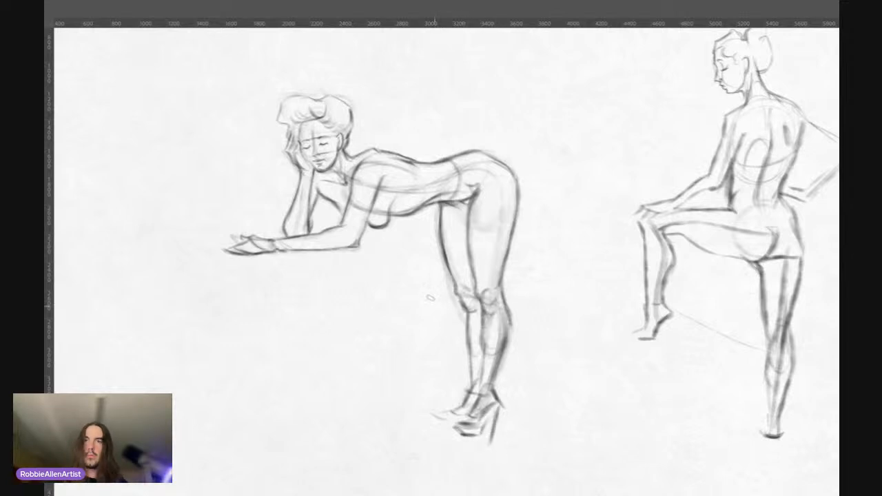
{"action": "mouse_move", "coordinate": [465, 397]}
{"action": "left_mouse_down"}
{"action": "mouse_move", "coordinate": [439, 418]}
{"action": "mouse_move", "coordinate": [450, 426]}
{"action": "mouse_move", "coordinate": [461, 410]}
{"action": "left_mouse_up"}
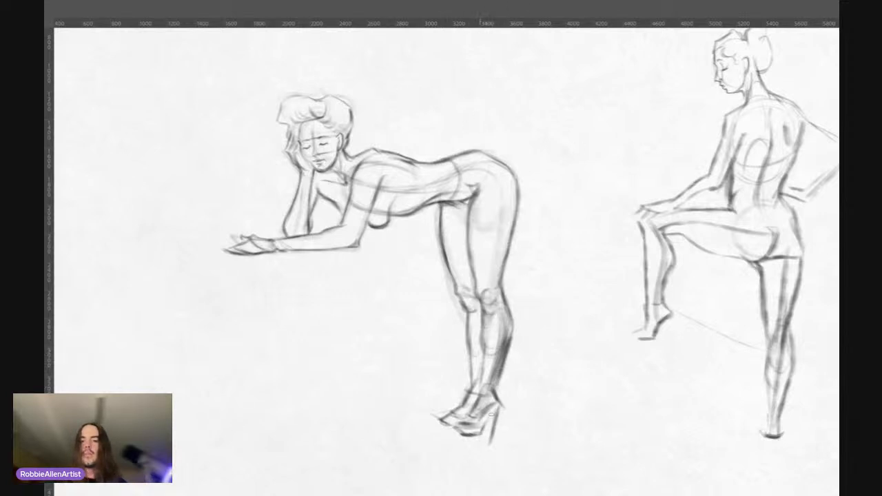
{"action": "left_click_drag", "start_coordinate": [500, 405], "coordinate": [495, 437]}
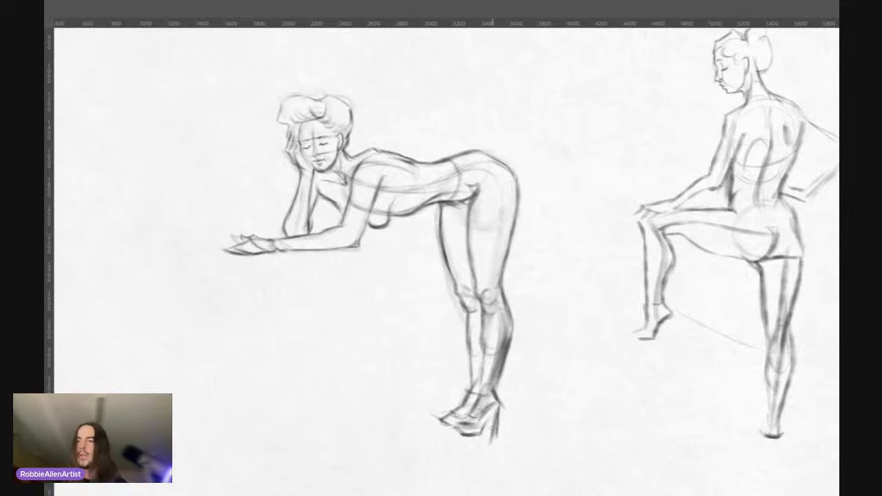
{"action": "key", "text": "ctrl+z"}
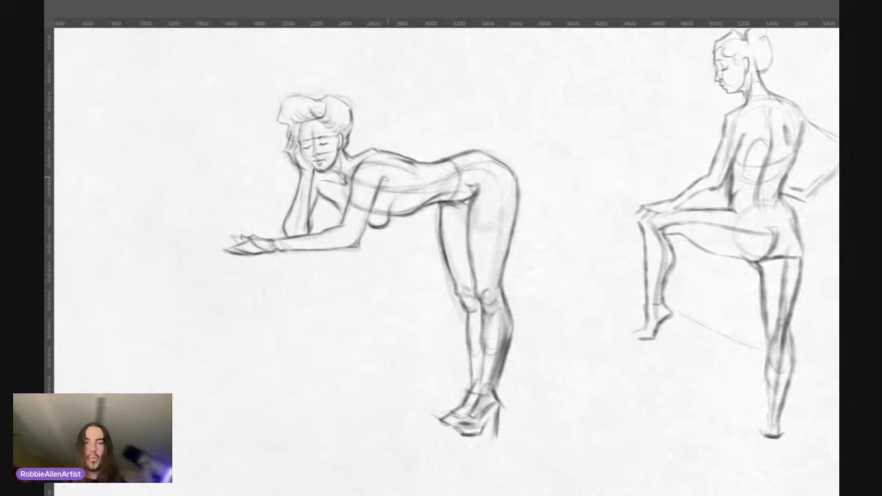
Step: Darken the near upper arm's back contour and the front contour of the far shin
{"action": "left_click_drag", "start_coordinate": [387, 176], "coordinate": [369, 211]}
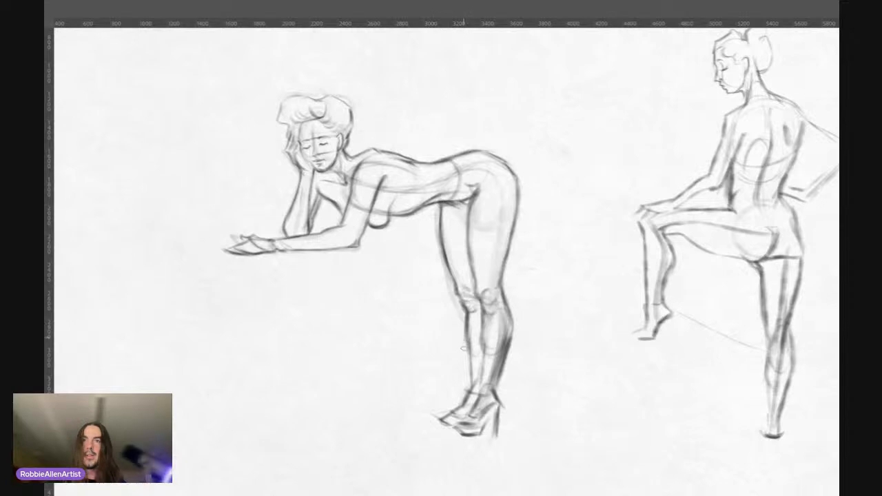
{"action": "left_click_drag", "start_coordinate": [468, 331], "coordinate": [472, 385]}
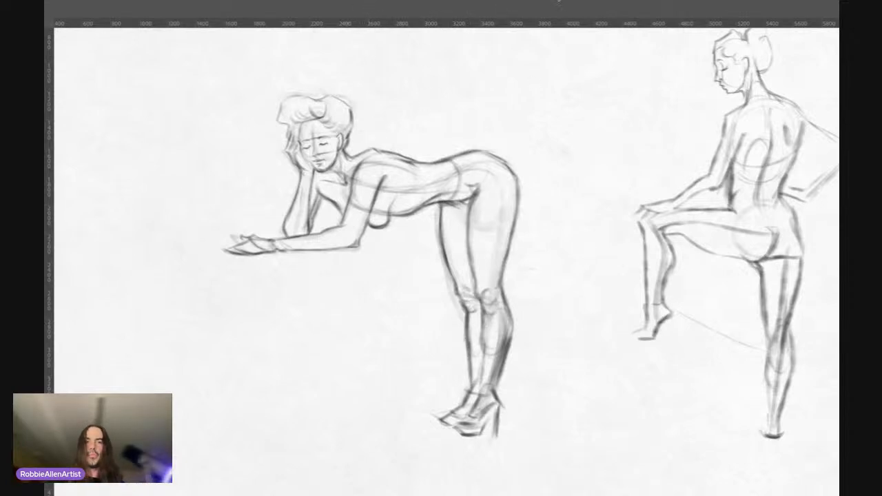
Step: Sketch a shallow tabletop beneath the resting forearm, with slanted sides and a slightly curved lower edge
{"action": "left_click_drag", "start_coordinate": [336, 92], "coordinate": [359, 21]}
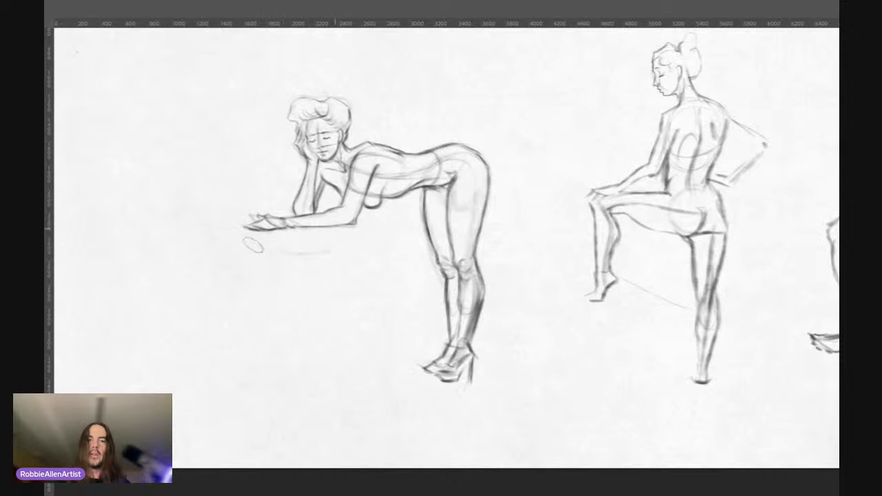
{"action": "mouse_move", "coordinate": [254, 248]}
{"action": "left_mouse_down"}
{"action": "mouse_move", "coordinate": [326, 249]}
{"action": "mouse_move", "coordinate": [242, 229]}
{"action": "left_mouse_up"}
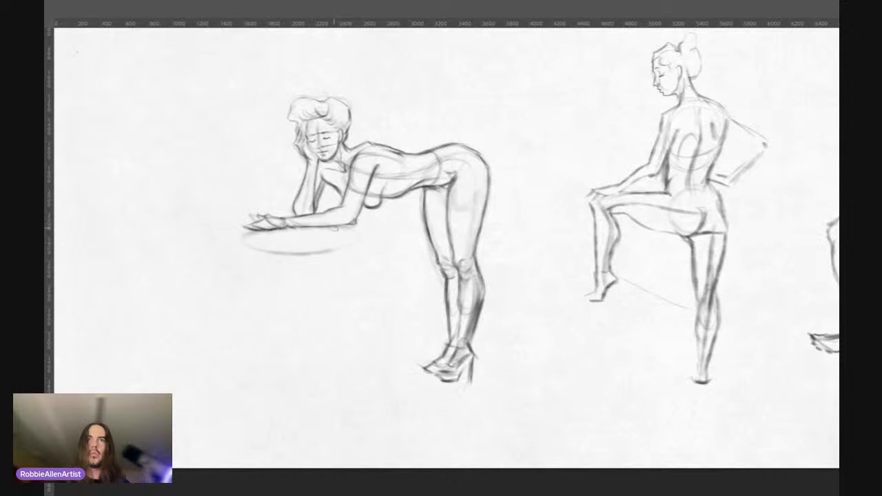
{"action": "left_click_drag", "start_coordinate": [356, 225], "coordinate": [341, 241]}
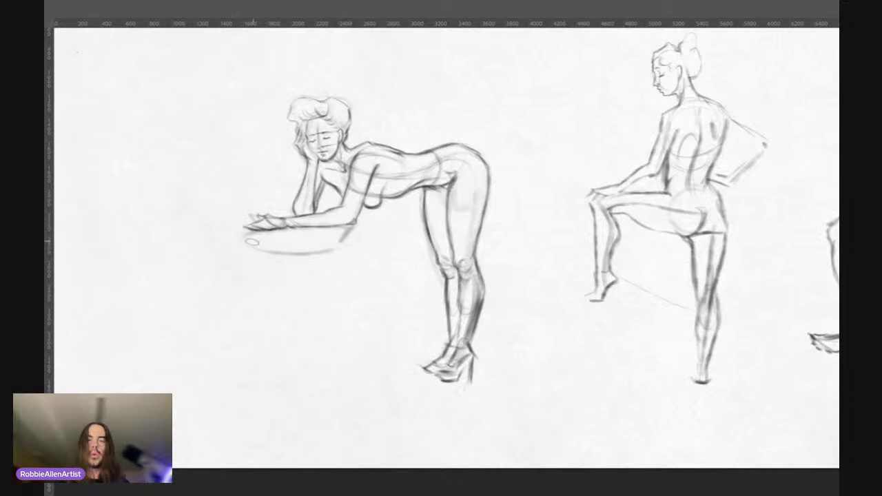
{"action": "mouse_move", "coordinate": [242, 240]}
{"action": "left_mouse_down"}
{"action": "mouse_move", "coordinate": [289, 235]}
{"action": "mouse_move", "coordinate": [246, 241]}
{"action": "left_mouse_up"}
{"action": "key", "text": "ctrl+z"}
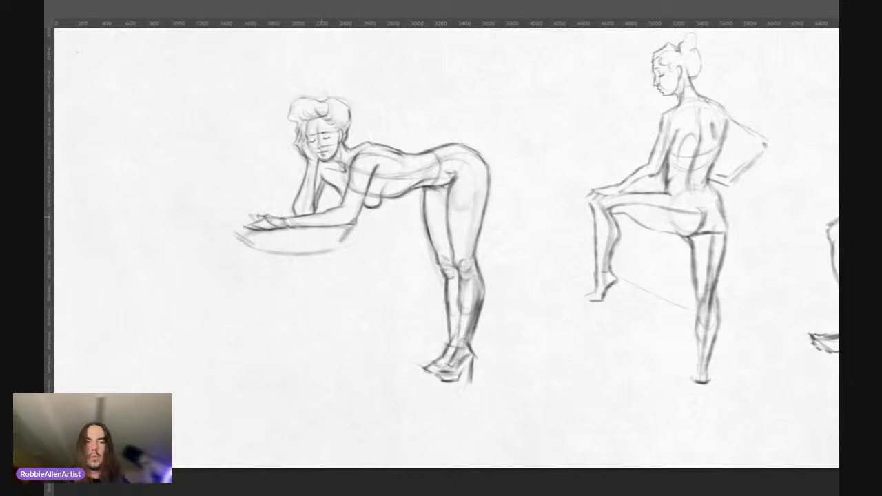
{"action": "mouse_move", "coordinate": [349, 233]}
{"action": "left_mouse_down"}
{"action": "mouse_move", "coordinate": [251, 235]}
{"action": "mouse_move", "coordinate": [331, 235]}
{"action": "mouse_move", "coordinate": [257, 249]}
{"action": "mouse_move", "coordinate": [231, 236]}
{"action": "mouse_move", "coordinate": [337, 251]}
{"action": "left_mouse_up"}
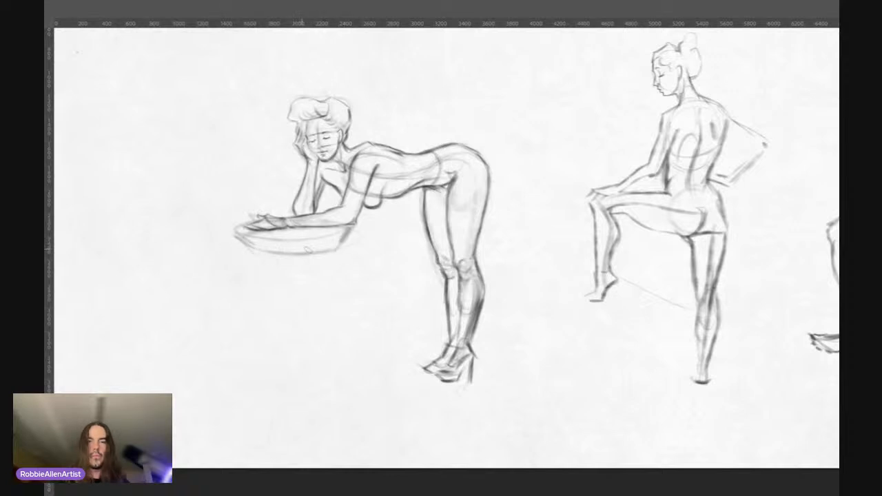
{"action": "left_click_drag", "start_coordinate": [265, 252], "coordinate": [322, 252]}
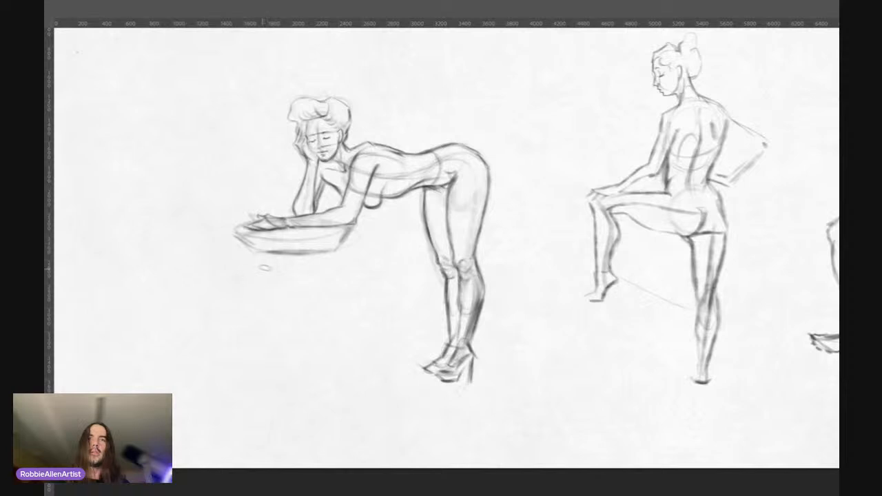
Step: Draw four splayed legs below the tabletop, the front one longest and the back ones lighter and shorter
{"action": "left_click_drag", "start_coordinate": [269, 263], "coordinate": [232, 414]}
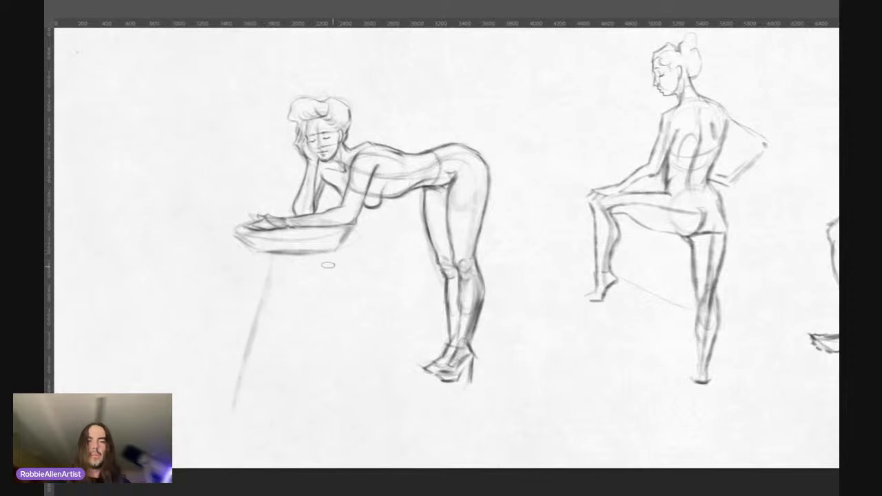
{"action": "left_click_drag", "start_coordinate": [321, 254], "coordinate": [350, 348]}
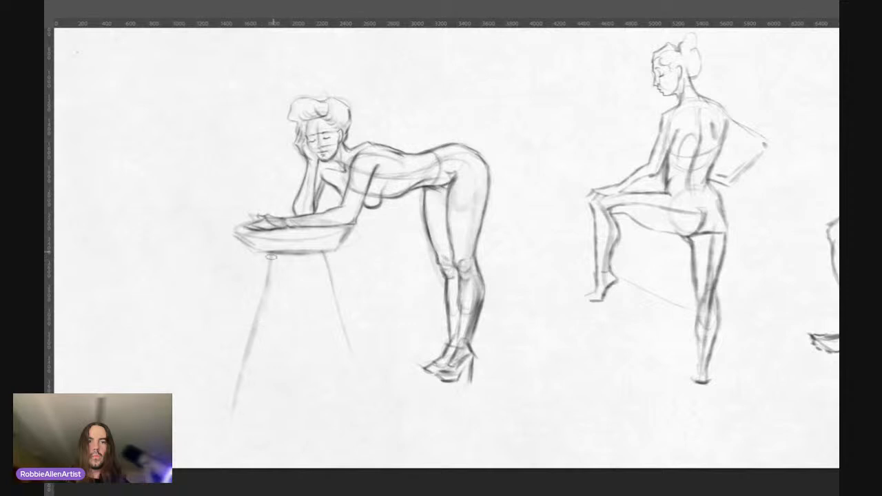
{"action": "left_click_drag", "start_coordinate": [271, 256], "coordinate": [263, 321]}
{"action": "left_click_drag", "start_coordinate": [255, 253], "coordinate": [244, 297]}
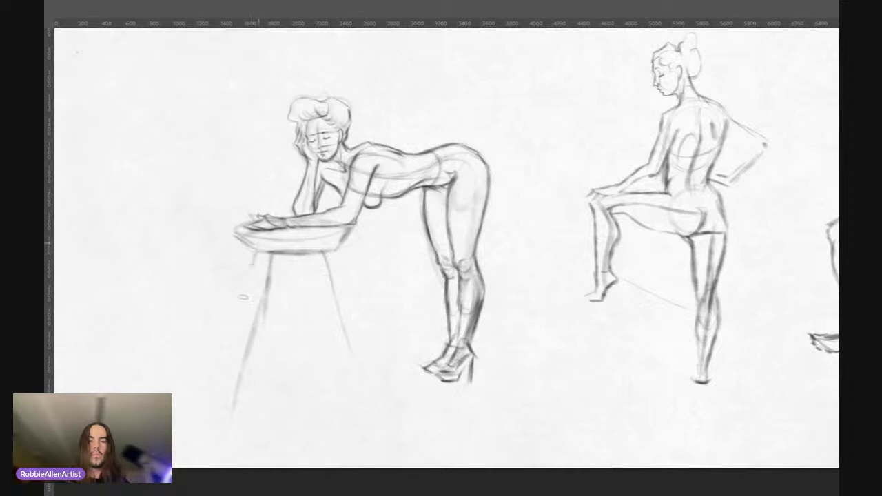
{"action": "left_click_drag", "start_coordinate": [305, 253], "coordinate": [312, 324]}
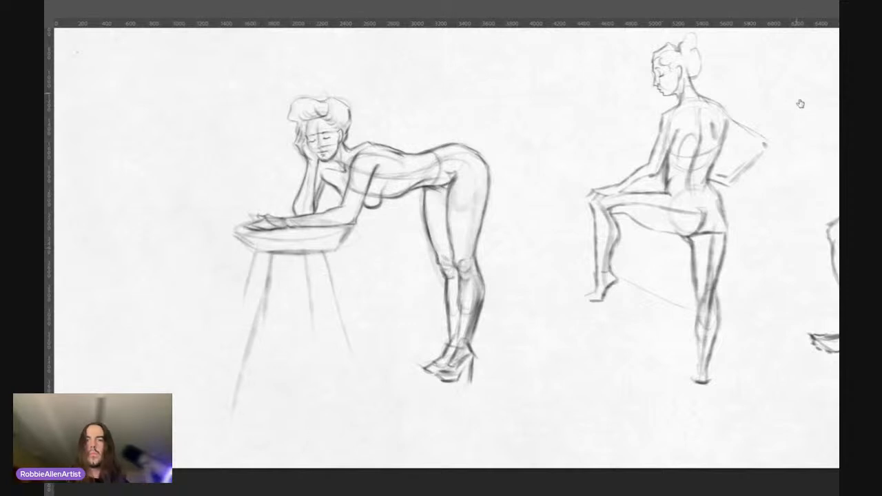
Step: Refine the closed eyes and eyebrows and darken the hair strands above the ear
{"action": "left_click_drag", "start_coordinate": [312, 127], "coordinate": [374, 74]}
{"action": "left_click_drag", "start_coordinate": [343, 110], "coordinate": [378, 93]}
{"action": "left_click_drag", "start_coordinate": [297, 146], "coordinate": [315, 134]}
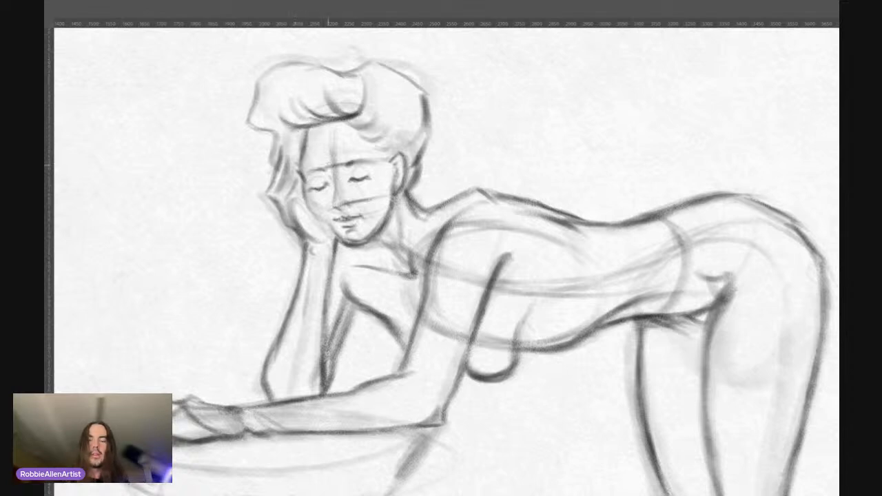
{"action": "left_click_drag", "start_coordinate": [304, 172], "coordinate": [385, 160]}
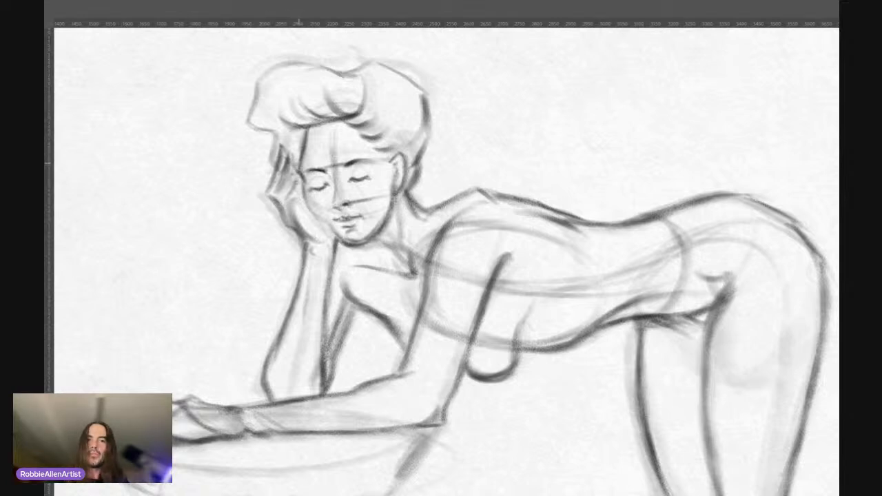
Step: Separate the raised hand's fingers with darker lines and clean the construction lines off the face
{"action": "left_click_drag", "start_coordinate": [296, 186], "coordinate": [300, 164]}
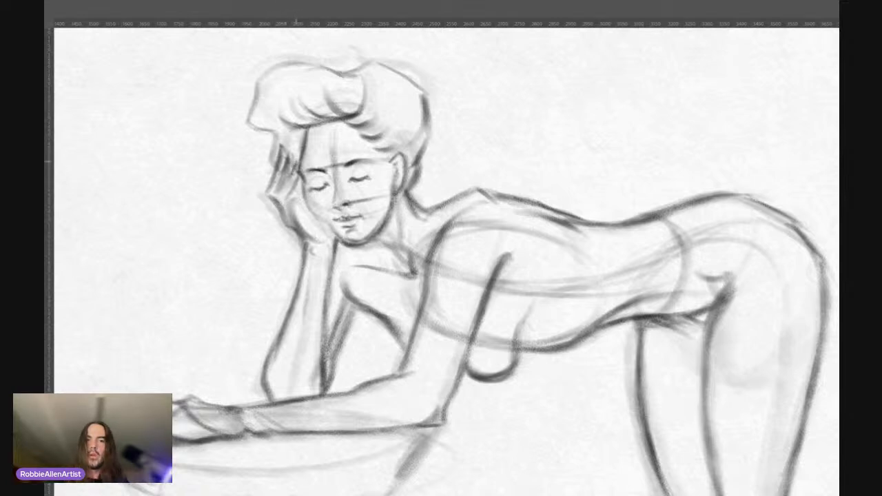
{"action": "mouse_move", "coordinate": [298, 182]}
{"action": "left_mouse_down"}
{"action": "mouse_move", "coordinate": [295, 201]}
{"action": "mouse_move", "coordinate": [281, 191]}
{"action": "left_mouse_up"}
{"action": "left_click_drag", "start_coordinate": [289, 197], "coordinate": [278, 206]}
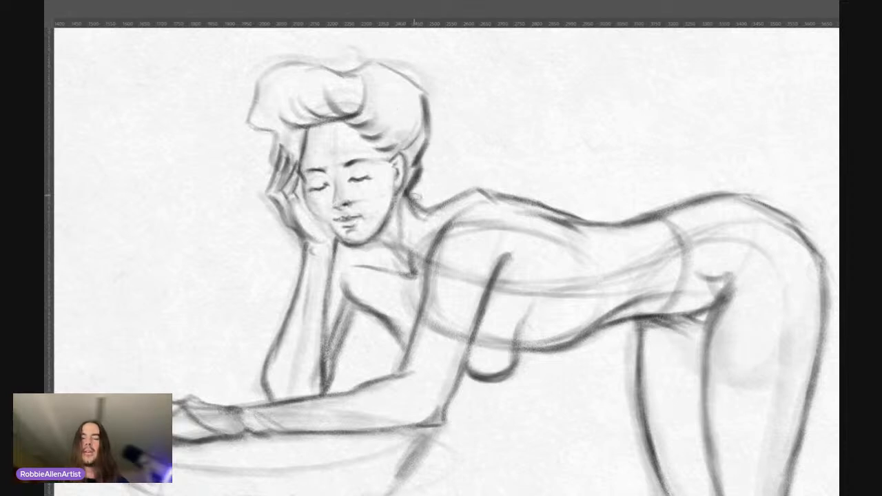
Step: Darken the back of the neck below the hair and the front outline of the curls down to the fingertips
{"action": "left_click_drag", "start_coordinate": [409, 196], "coordinate": [420, 211]}
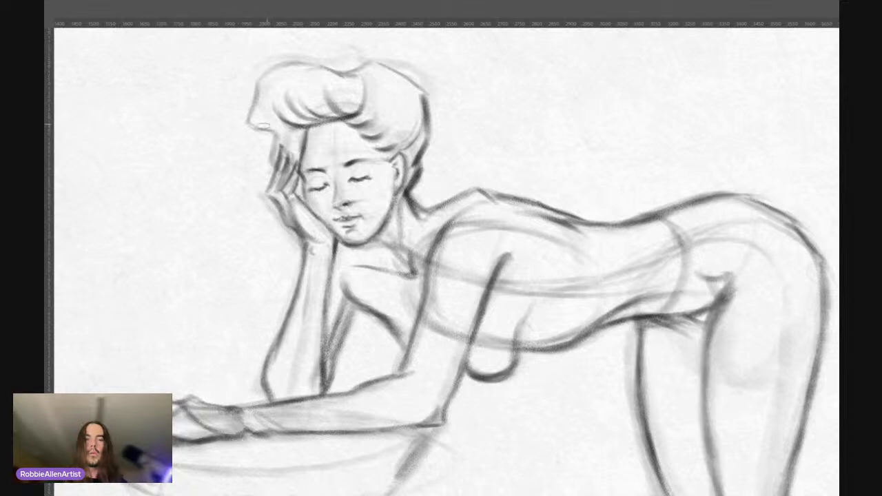
{"action": "mouse_move", "coordinate": [256, 95]}
{"action": "left_mouse_down"}
{"action": "mouse_move", "coordinate": [245, 121]}
{"action": "mouse_move", "coordinate": [275, 128]}
{"action": "mouse_move", "coordinate": [268, 169]}
{"action": "left_mouse_up"}
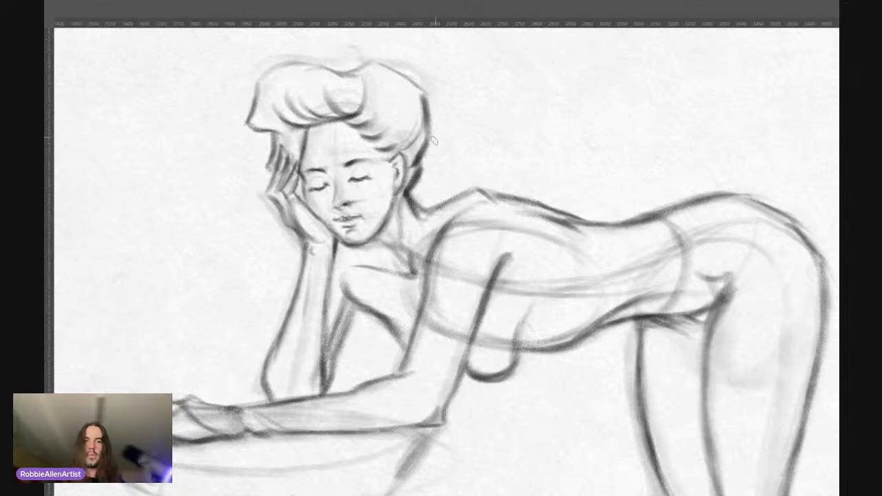
{"action": "left_click_drag", "start_coordinate": [424, 177], "coordinate": [384, 167]}
{"action": "left_click_drag", "start_coordinate": [479, 195], "coordinate": [381, 214]}
{"action": "mouse_move", "coordinate": [426, 183]}
{"action": "left_mouse_down"}
{"action": "mouse_move", "coordinate": [399, 189]}
{"action": "mouse_move", "coordinate": [418, 186]}
{"action": "left_mouse_up"}
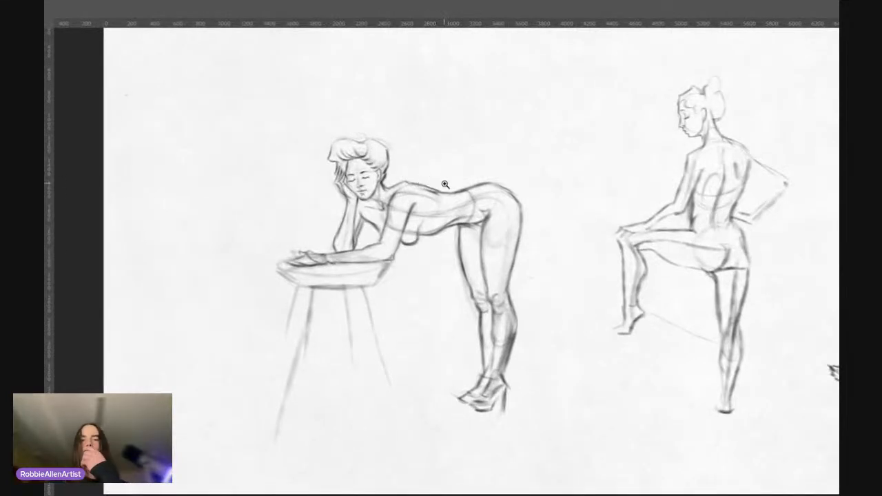
{"action": "left_click_drag", "start_coordinate": [442, 185], "coordinate": [448, 194]}
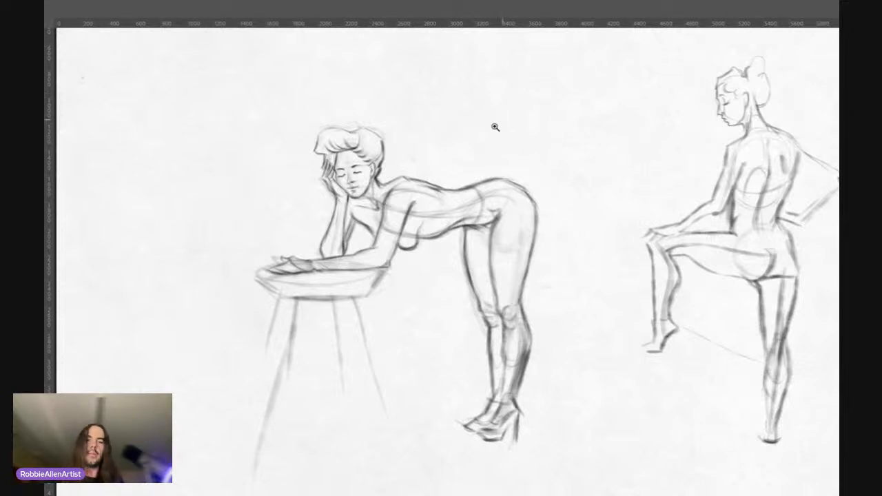
Step: Select the resting hand on the tabletop with a freehand outline and transform it a short distance toward the elbow
{"action": "left_click", "coordinate": [352, 244]}
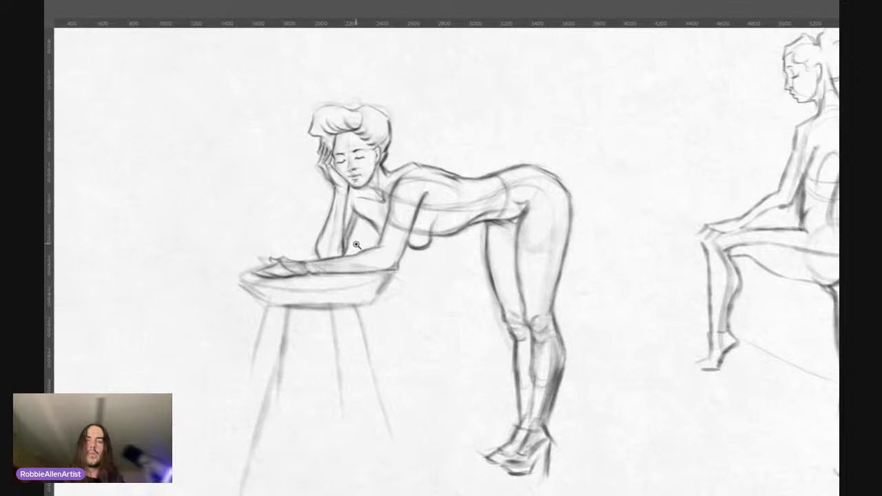
{"action": "left_click", "coordinate": [356, 245], "text": "alt"}
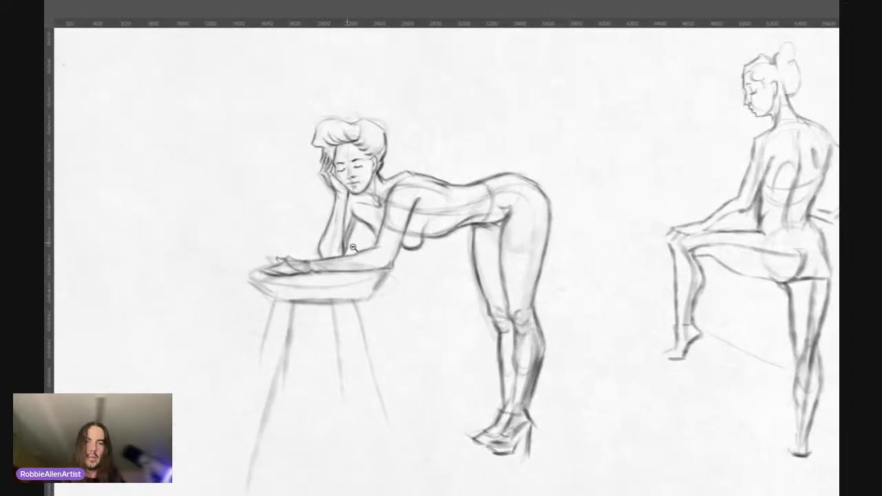
{"action": "left_click_drag", "start_coordinate": [353, 247], "coordinate": [359, 247]}
{"action": "mouse_move", "coordinate": [324, 284]}
{"action": "left_mouse_down"}
{"action": "mouse_move", "coordinate": [318, 267]}
{"action": "mouse_move", "coordinate": [240, 241]}
{"action": "mouse_move", "coordinate": [221, 315]}
{"action": "mouse_move", "coordinate": [328, 318]}
{"action": "left_mouse_up"}
{"action": "key", "text": "ctrl+t"}
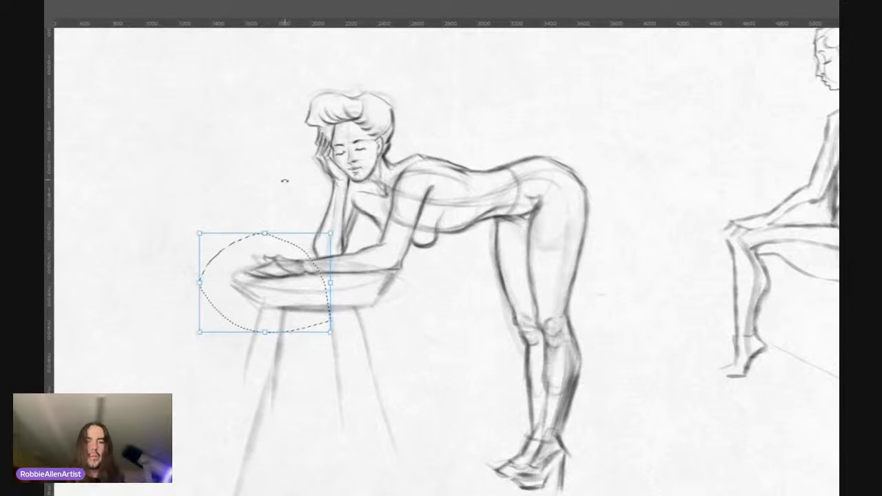
{"action": "left_click_drag", "start_coordinate": [301, 274], "coordinate": [309, 274]}
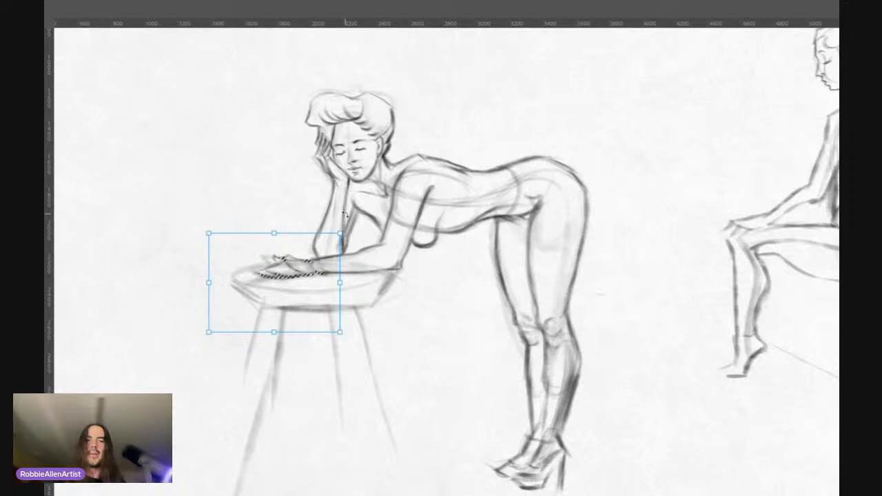
Step: Fine-tune the resting hand's position slightly upward and closer to the elbow, apply the transform and deselect
{"action": "key", "text": "Up"}
{"action": "key", "text": "Up"}
{"action": "key", "text": "Right"}
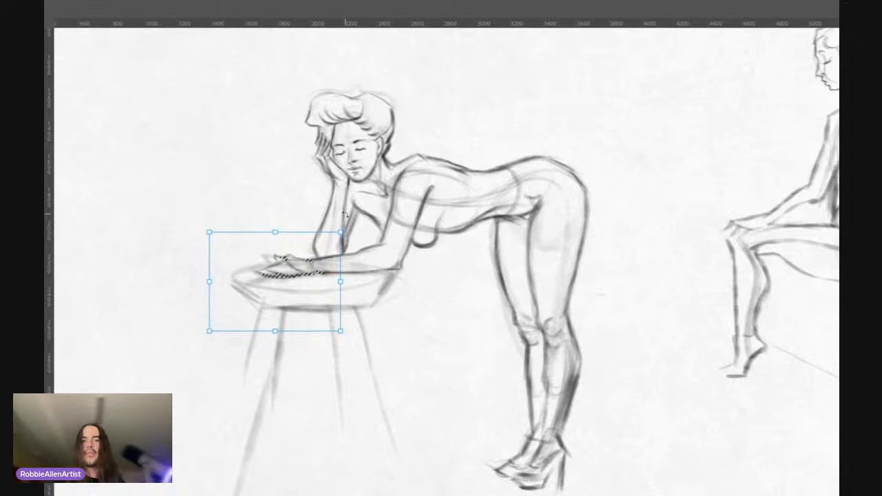
{"action": "key", "text": "Right"}
{"action": "key", "text": "Right"}
{"action": "key", "text": "Up"}
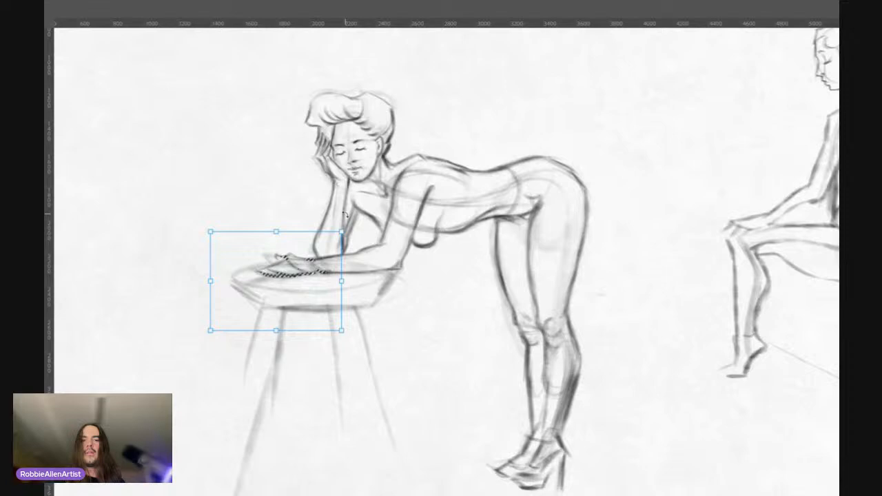
{"action": "key", "text": "Right"}
{"action": "key", "text": "Right"}
{"action": "left_click_drag", "start_coordinate": [296, 281], "coordinate": [300, 281]}
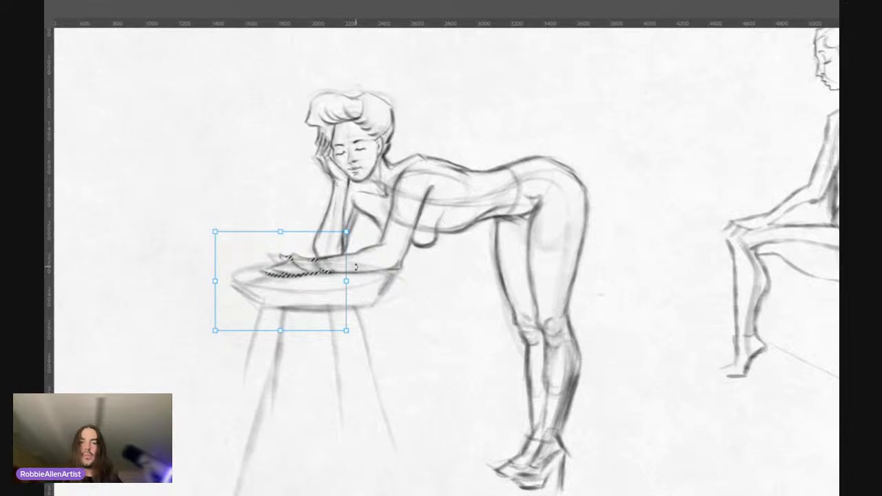
{"action": "key", "text": "Left"}
{"action": "key", "text": "Left"}
{"action": "key", "text": "Right"}
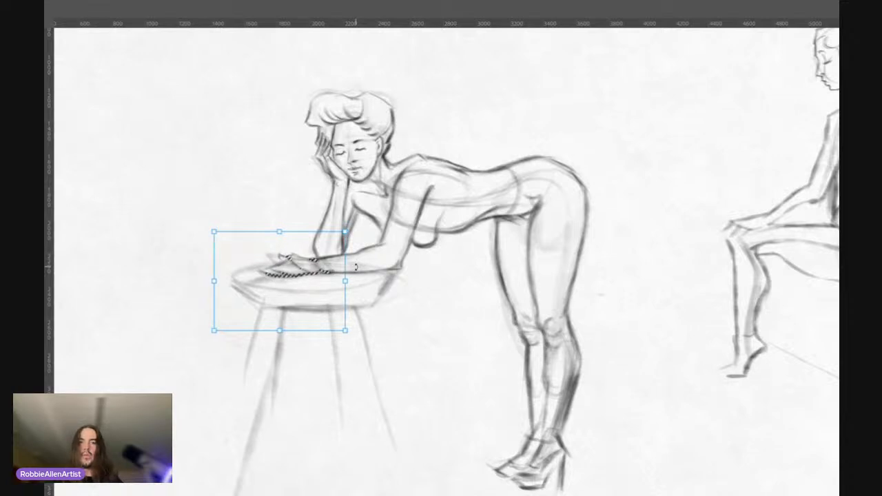
{"action": "key", "text": "Return"}
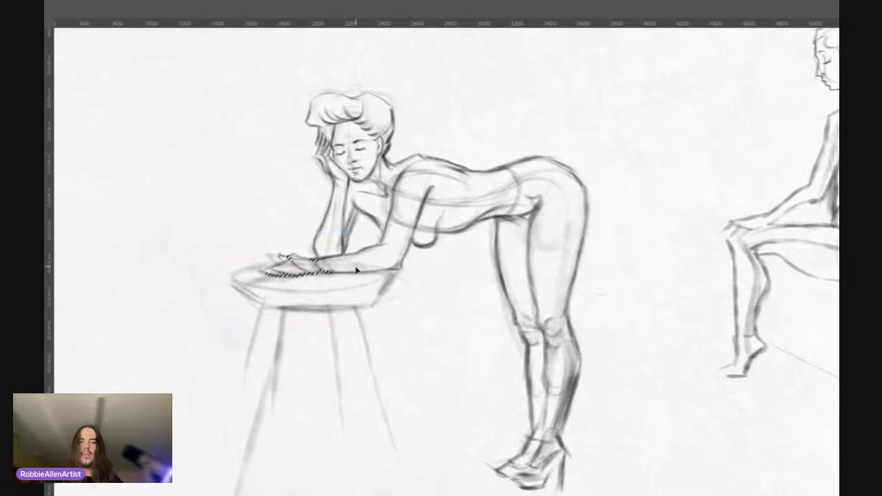
{"action": "key", "text": "ctrl+d"}
Step: Scale the whole table down and raise it so the tabletop sits directly beneath the resting forearm
{"action": "left_click_drag", "start_coordinate": [356, 161], "coordinate": [341, 159]}
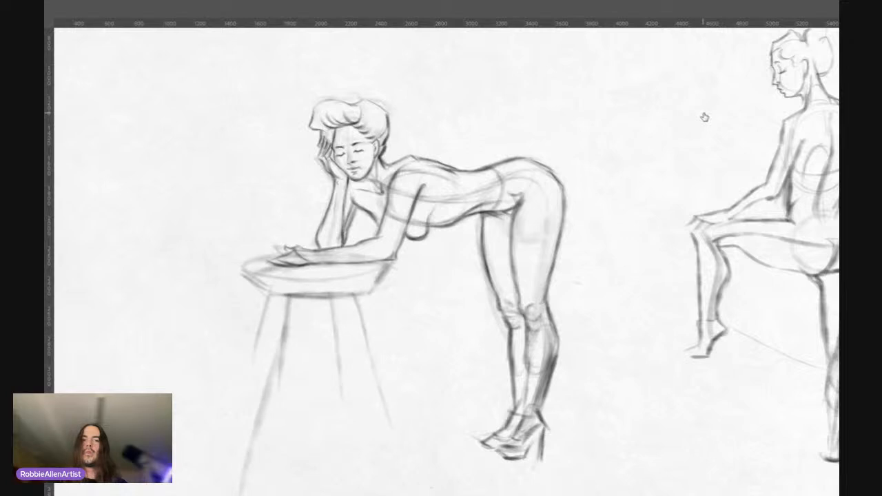
{"action": "key", "text": "ctrl+t"}
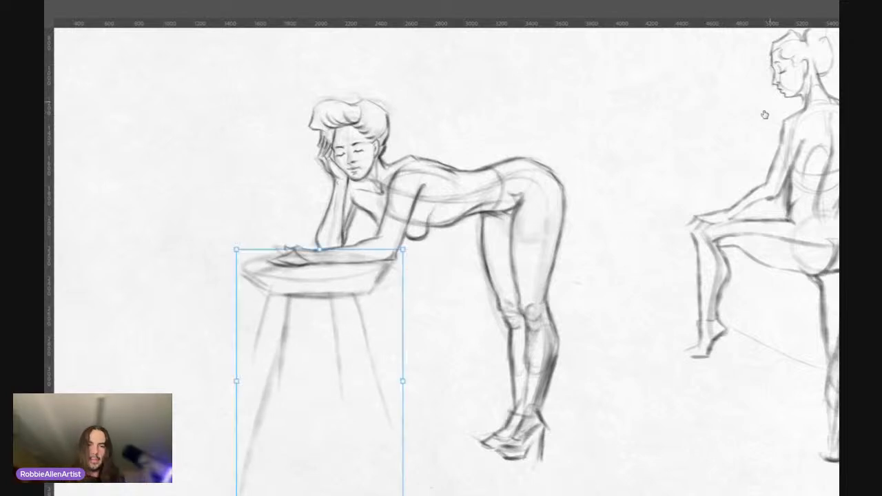
{"action": "left_click_drag", "start_coordinate": [402, 249], "coordinate": [378, 289]}
{"action": "left_click_drag", "start_coordinate": [326, 323], "coordinate": [340, 278]}
{"action": "left_click_drag", "start_coordinate": [395, 245], "coordinate": [383, 247]}
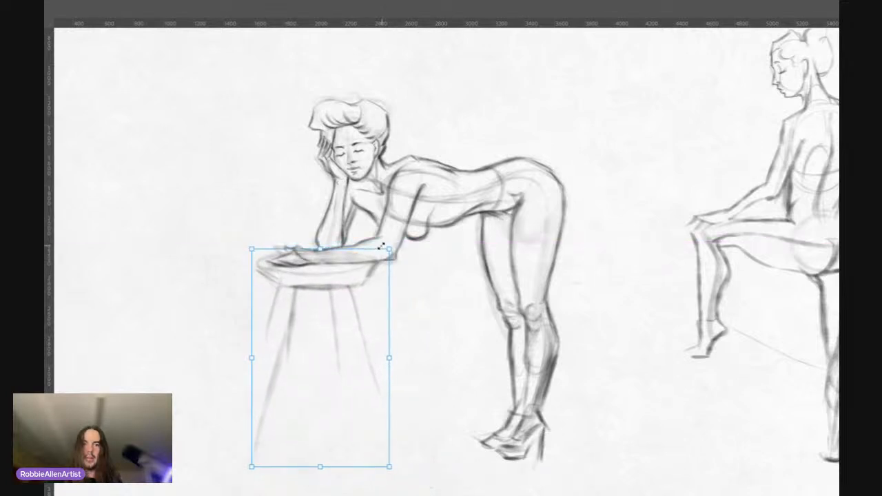
{"action": "left_click_drag", "start_coordinate": [358, 288], "coordinate": [358, 279]}
{"action": "key", "text": "Return"}
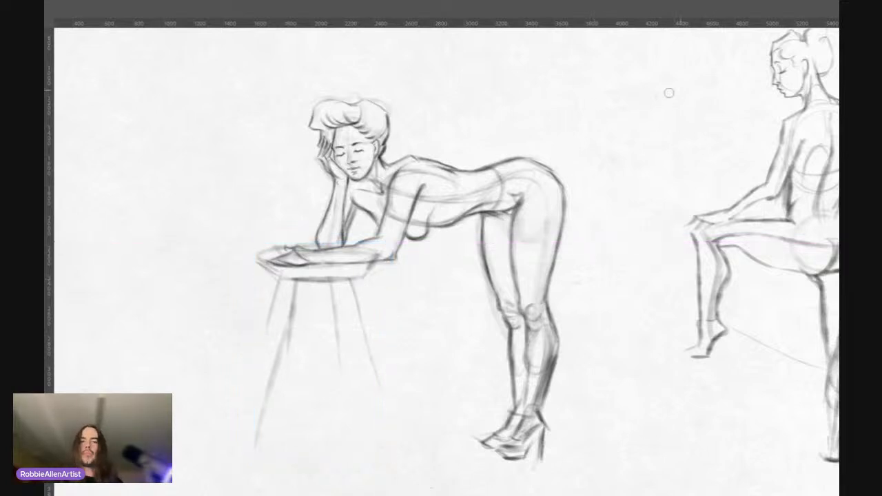
Step: Define the hair strands above the ear and darken the fingers of the raised hand
{"action": "key", "text": "z"}
{"action": "mouse_move", "coordinate": [409, 194]}
{"action": "left_mouse_down"}
{"action": "mouse_move", "coordinate": [380, 201]}
{"action": "mouse_move", "coordinate": [430, 178]}
{"action": "left_mouse_up"}
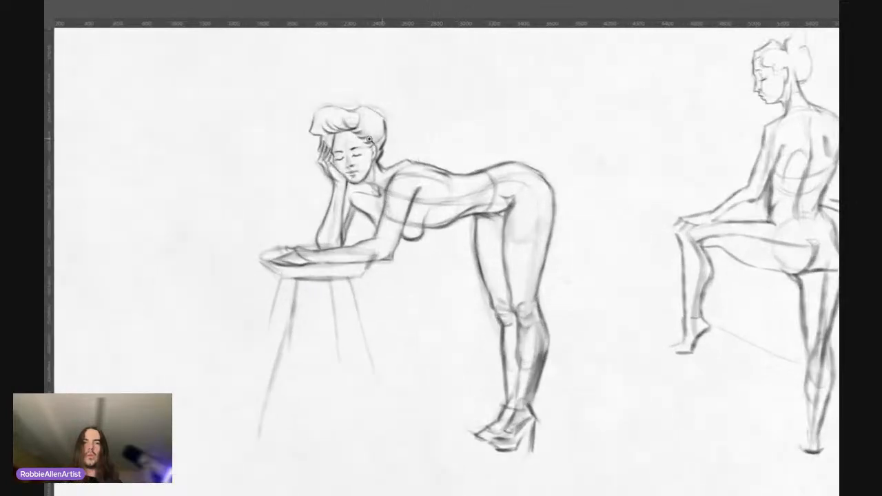
{"action": "scroll", "coordinate": [355, 147], "scroll_direction": "up", "scroll_amount": 2}
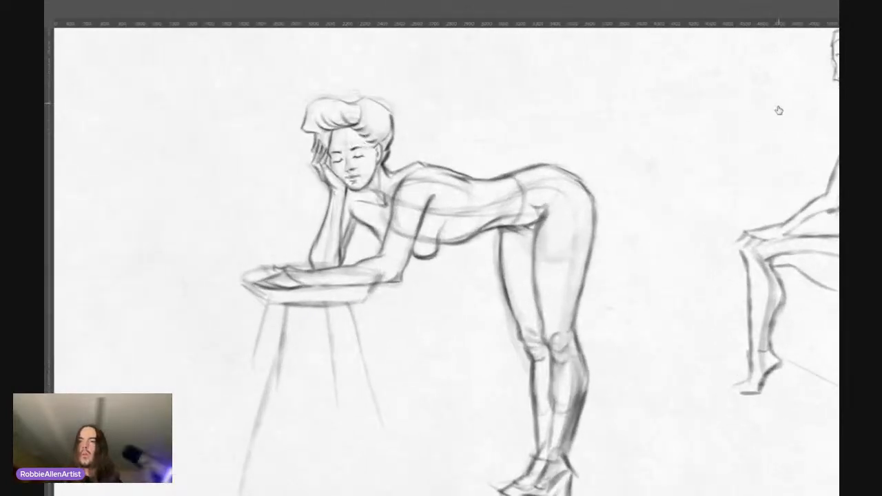
{"action": "left_click", "coordinate": [704, 131]}
{"action": "left_click", "coordinate": [704, 132]}
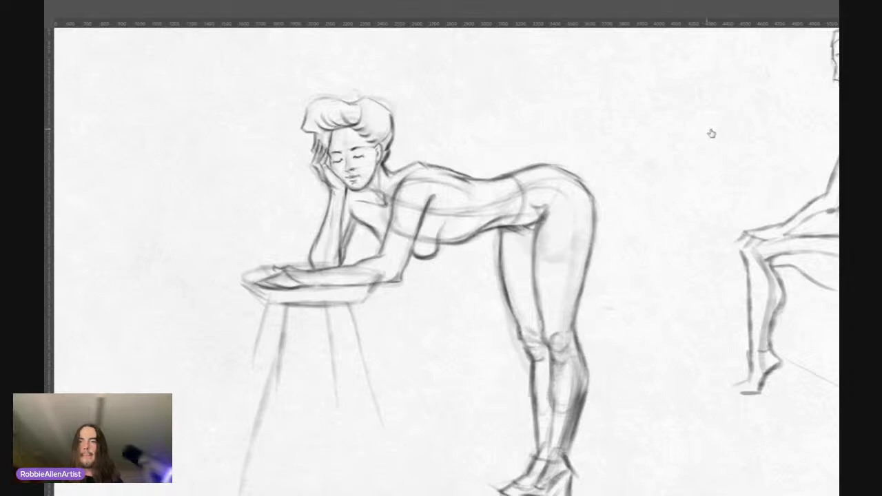
{"action": "left_click_drag", "start_coordinate": [338, 109], "coordinate": [379, 96]}
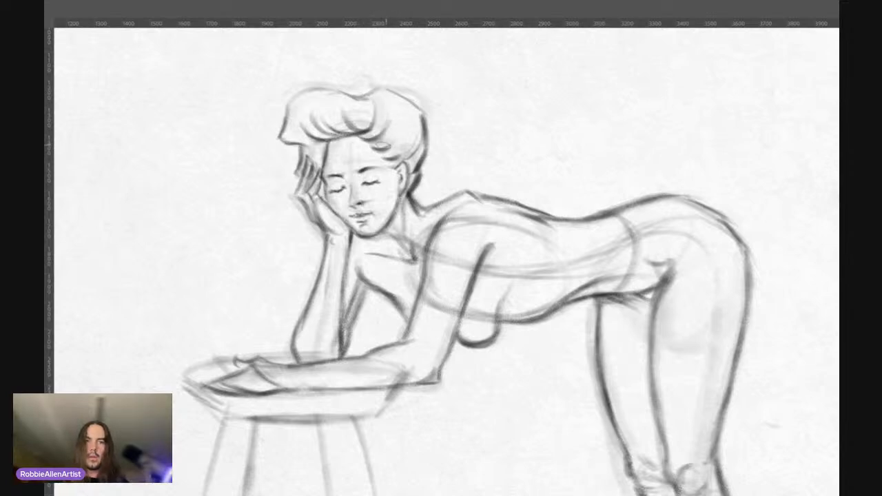
{"action": "left_click_drag", "start_coordinate": [386, 145], "coordinate": [417, 157]}
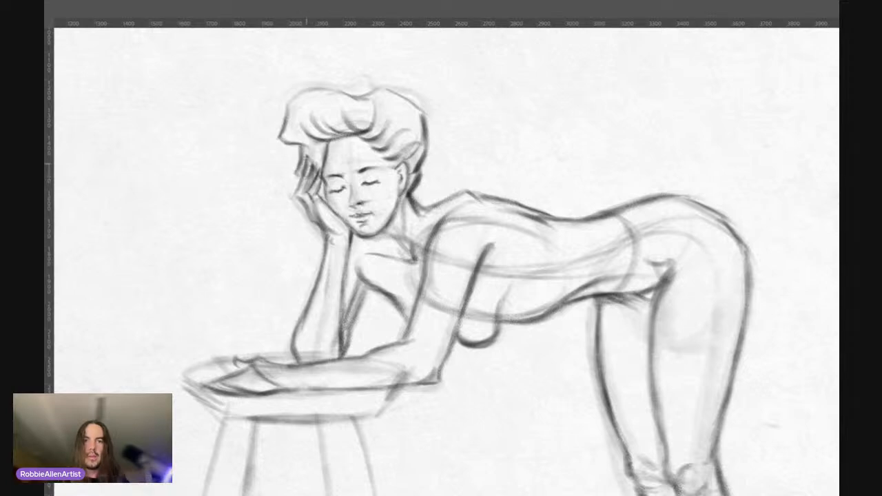
{"action": "mouse_move", "coordinate": [307, 163]}
{"action": "left_mouse_down"}
{"action": "mouse_move", "coordinate": [298, 198]}
{"action": "mouse_move", "coordinate": [321, 222]}
{"action": "left_mouse_up"}
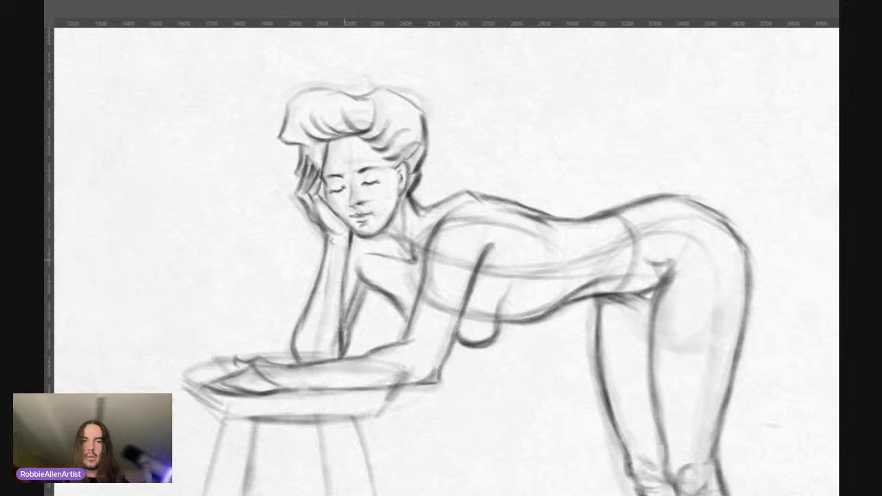
Step: Darken the contours of both arms, including the elbow, its inner crease and the underside of the resting hand
{"action": "left_click_drag", "start_coordinate": [346, 244], "coordinate": [345, 338]}
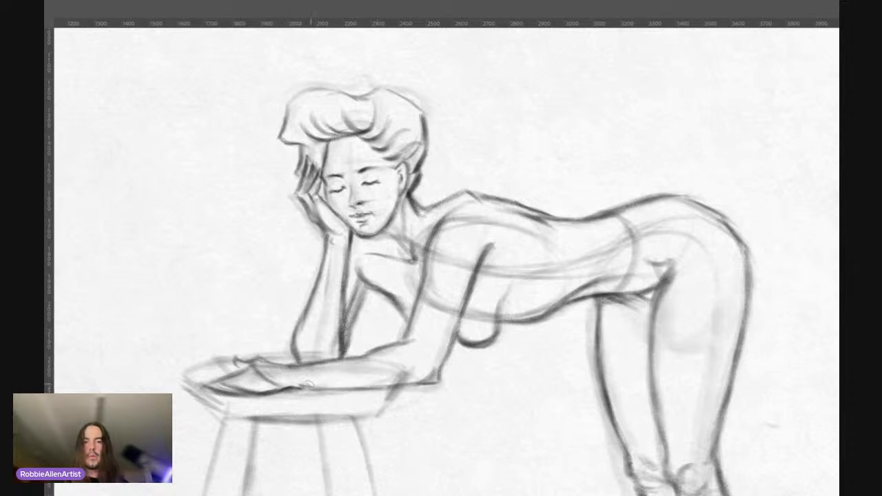
{"action": "mouse_move", "coordinate": [309, 386]}
{"action": "left_mouse_down"}
{"action": "mouse_move", "coordinate": [434, 383]}
{"action": "mouse_move", "coordinate": [462, 317]}
{"action": "left_mouse_up"}
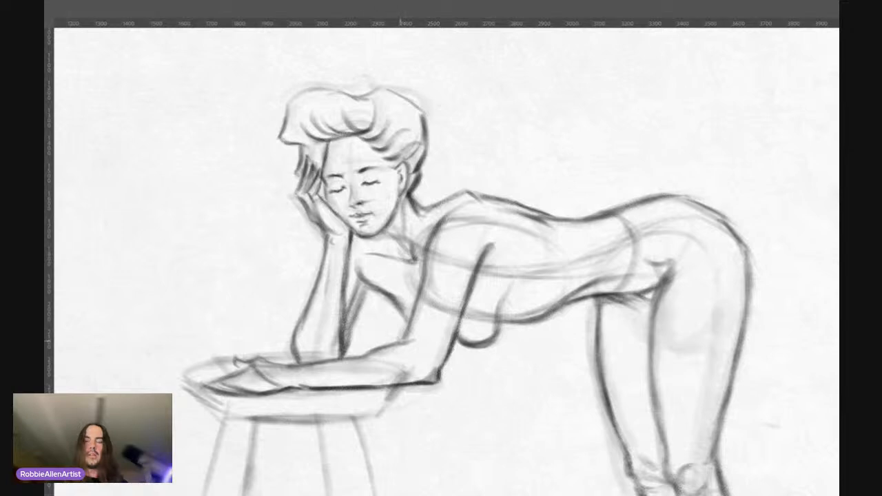
{"action": "mouse_move", "coordinate": [399, 341]}
{"action": "left_mouse_down"}
{"action": "mouse_move", "coordinate": [419, 348]}
{"action": "mouse_move", "coordinate": [386, 340]}
{"action": "left_mouse_up"}
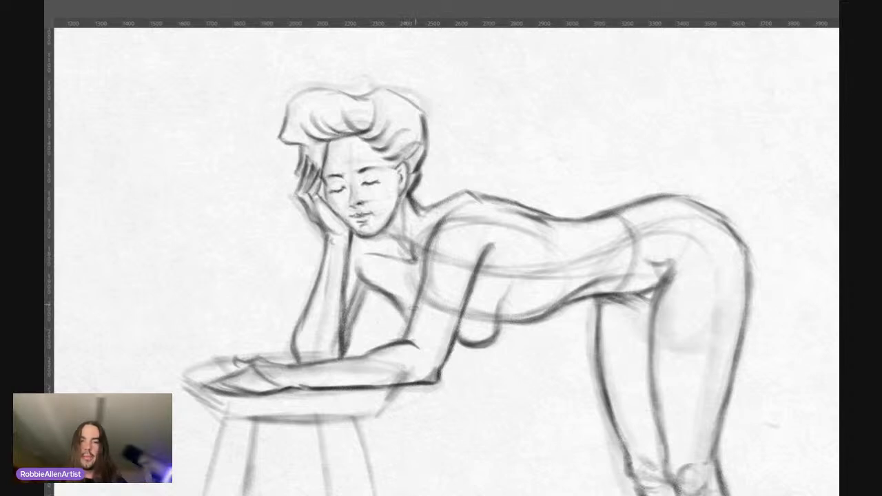
{"action": "left_click_drag", "start_coordinate": [428, 254], "coordinate": [425, 277]}
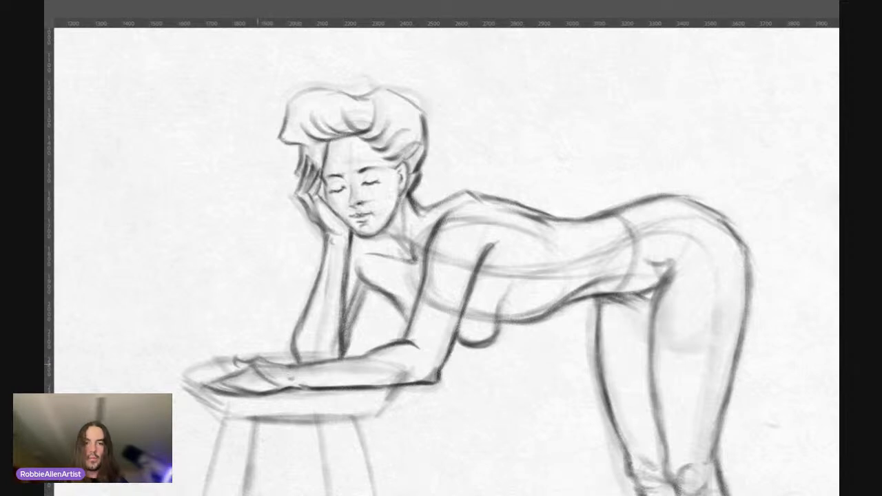
{"action": "left_click_drag", "start_coordinate": [261, 363], "coordinate": [355, 354]}
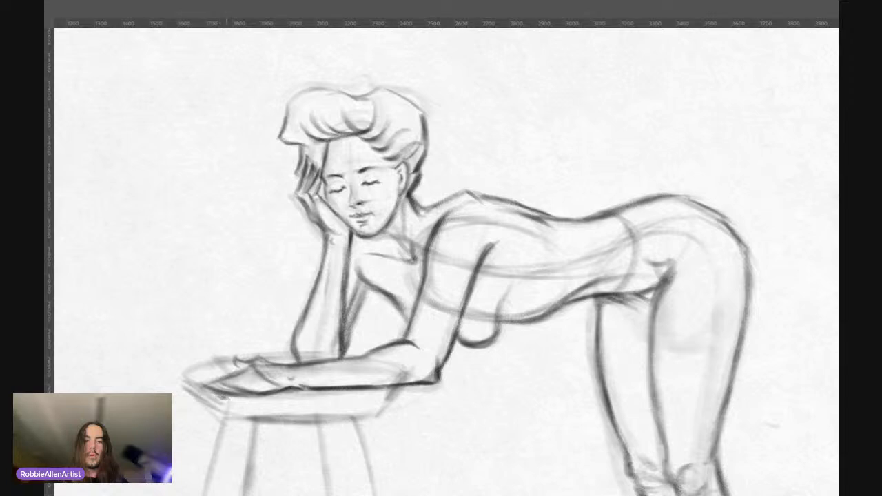
{"action": "left_click_drag", "start_coordinate": [227, 398], "coordinate": [243, 394]}
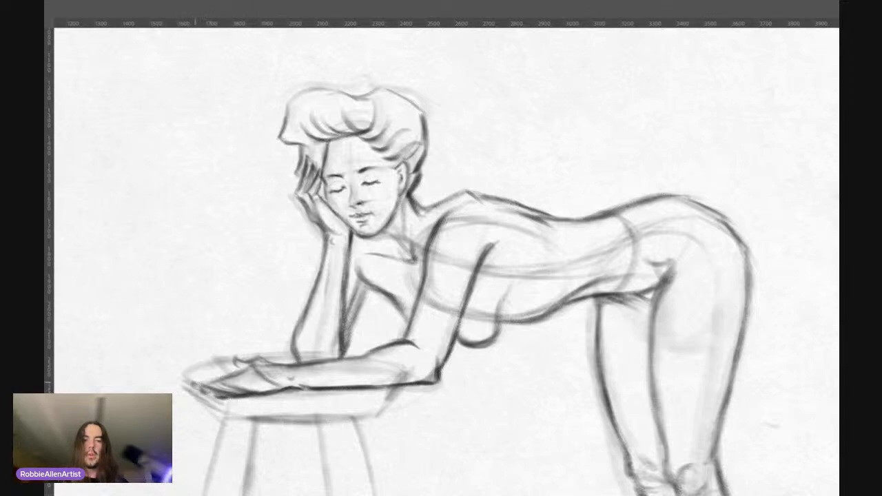
Step: Add faint rib strokes on the side of the torso just behind the chest
{"action": "left_click_drag", "start_coordinate": [415, 219], "coordinate": [384, 227]}
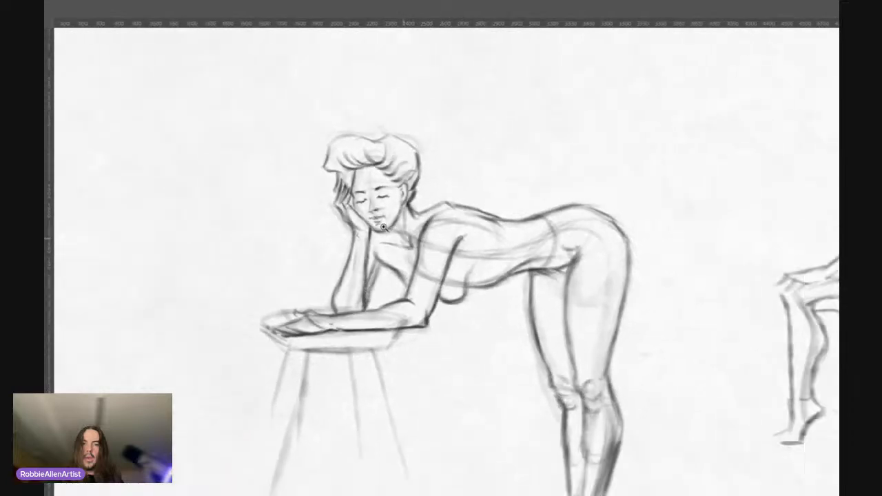
{"action": "left_click_drag", "start_coordinate": [408, 261], "coordinate": [389, 240]}
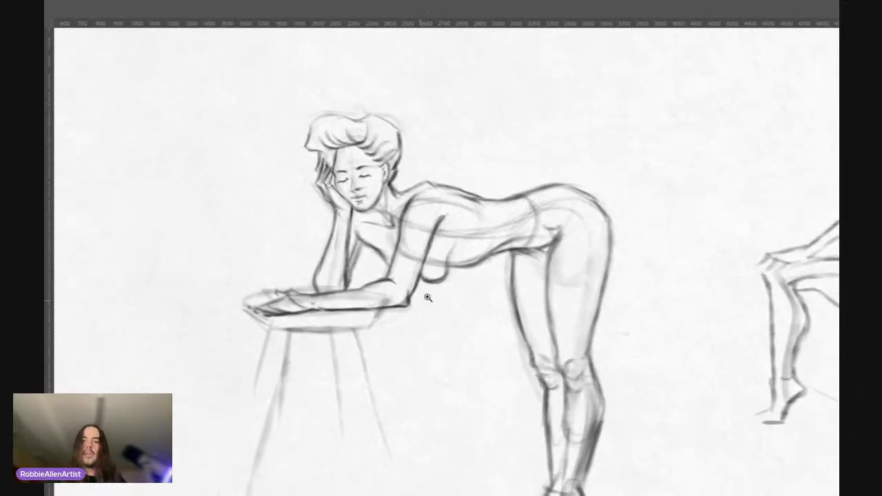
{"action": "left_click_drag", "start_coordinate": [428, 297], "coordinate": [441, 291]}
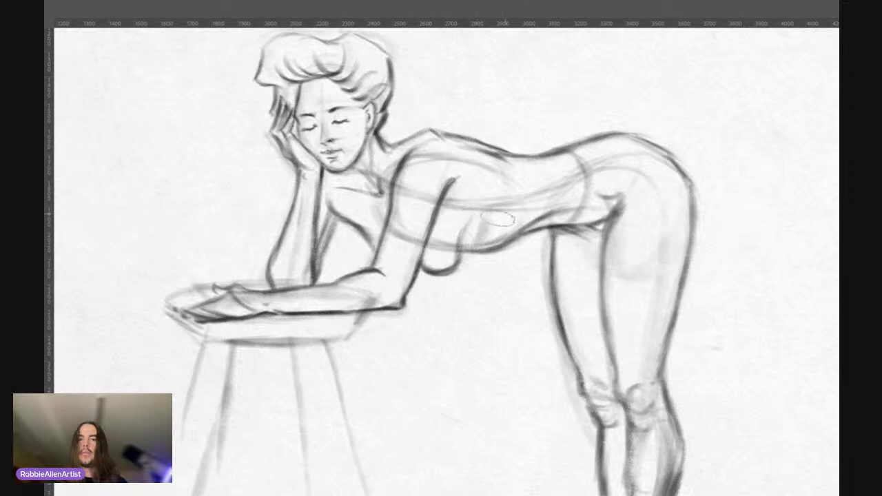
{"action": "mouse_move", "coordinate": [494, 218]}
{"action": "left_mouse_down"}
{"action": "mouse_move", "coordinate": [487, 237]}
{"action": "mouse_move", "coordinate": [503, 235]}
{"action": "left_mouse_up"}
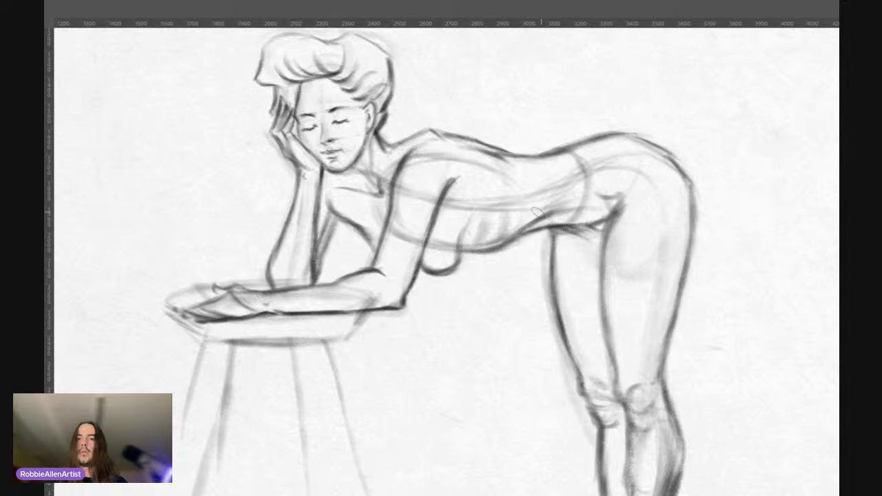
Step: Define the crease at the front of the hip and reinforce the rear contour from the hip down the thigh
{"action": "left_click_drag", "start_coordinate": [584, 186], "coordinate": [612, 197]}
{"action": "mouse_move", "coordinate": [608, 140]}
{"action": "left_mouse_down"}
{"action": "mouse_move", "coordinate": [661, 146]}
{"action": "mouse_move", "coordinate": [690, 176]}
{"action": "mouse_move", "coordinate": [678, 286]}
{"action": "left_mouse_up"}
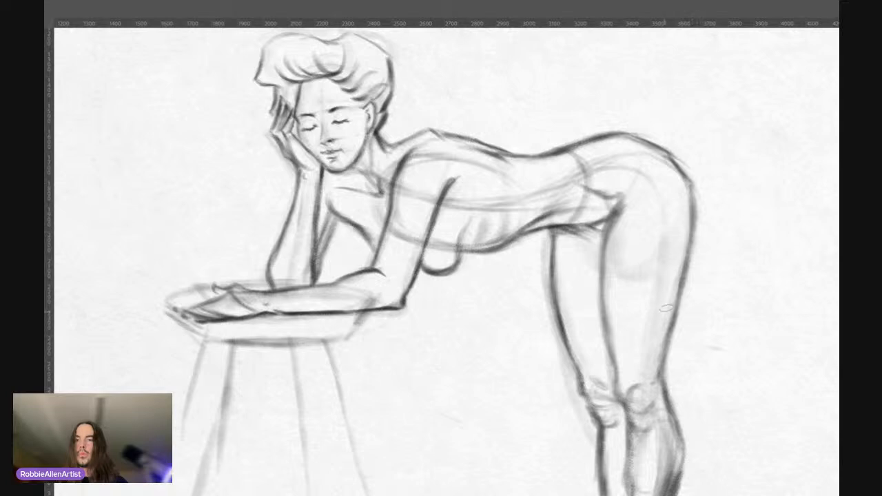
{"action": "left_click_drag", "start_coordinate": [670, 322], "coordinate": [664, 374]}
Step: Compare the whole figure with the current layer hidden and shown, and examine the hips and legs
{"action": "left_click_drag", "start_coordinate": [492, 180], "coordinate": [453, 215]}
{"action": "mouse_move", "coordinate": [448, 177]}
{"action": "left_mouse_down"}
{"action": "mouse_move", "coordinate": [419, 180]}
{"action": "mouse_move", "coordinate": [433, 178]}
{"action": "left_mouse_up"}
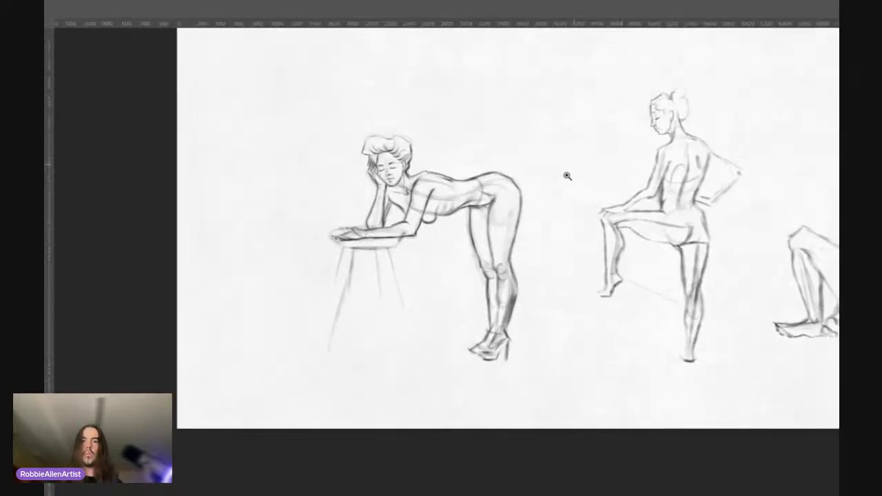
{"action": "left_click_drag", "start_coordinate": [536, 209], "coordinate": [549, 195]}
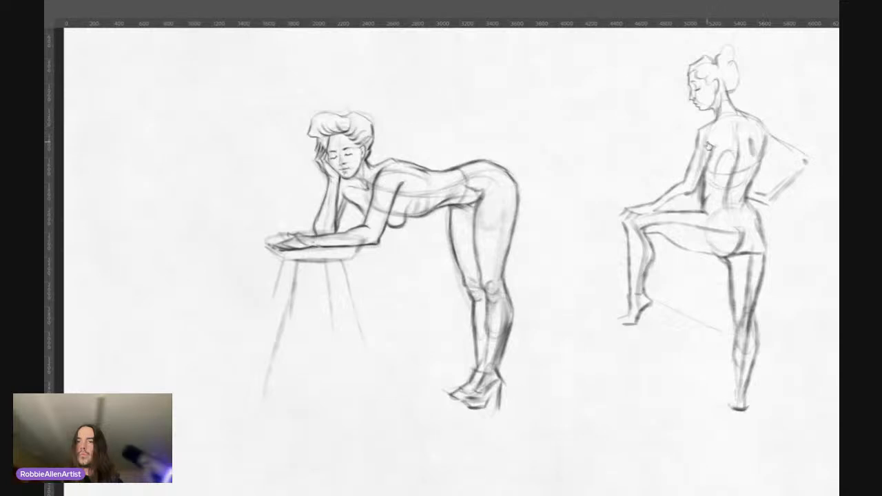
{"action": "key", "text": "ctrl+comma"}
{"action": "key", "text": "ctrl+comma"}
{"action": "key", "text": "ctrl+comma"}
{"action": "key", "text": "ctrl+comma"}
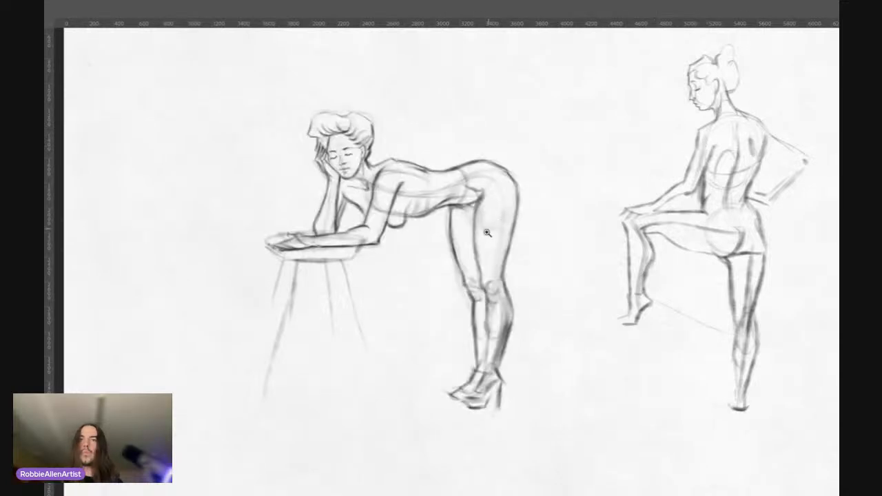
{"action": "left_click_drag", "start_coordinate": [479, 267], "coordinate": [515, 245]}
{"action": "key", "text": "ctrl+comma"}
{"action": "key", "text": "ctrl+comma"}
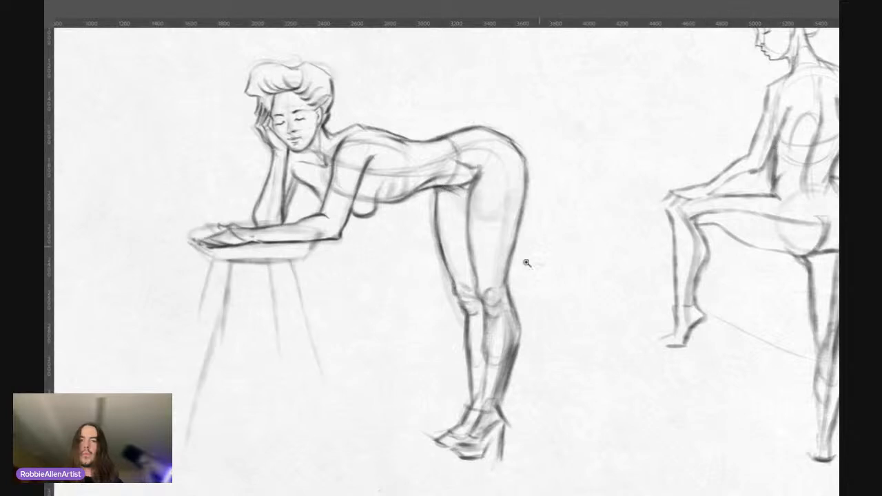
{"action": "left_click_drag", "start_coordinate": [493, 279], "coordinate": [514, 262]}
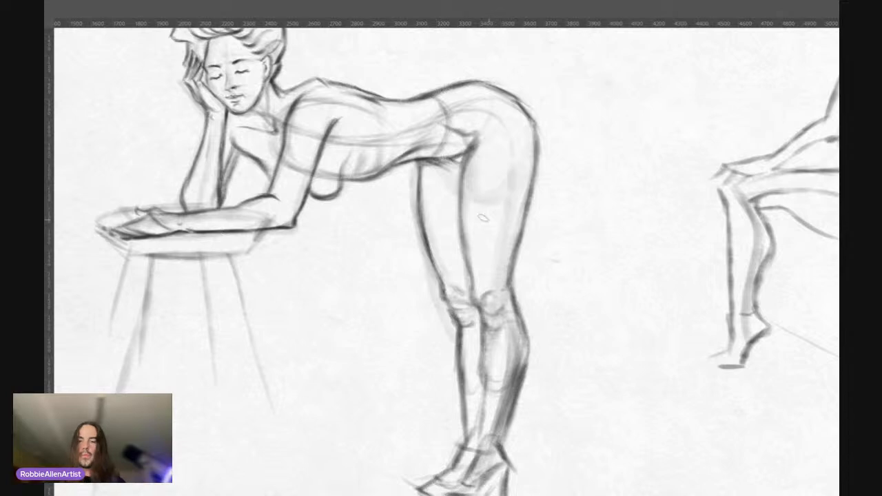
Step: Examine the leaning figure's overall proportions beside the neighbouring figure, and check the head, torso and legs up close
{"action": "left_click_drag", "start_coordinate": [490, 216], "coordinate": [499, 223]}
{"action": "scroll", "coordinate": [500, 223], "scroll_direction": "down", "scroll_amount": 3}
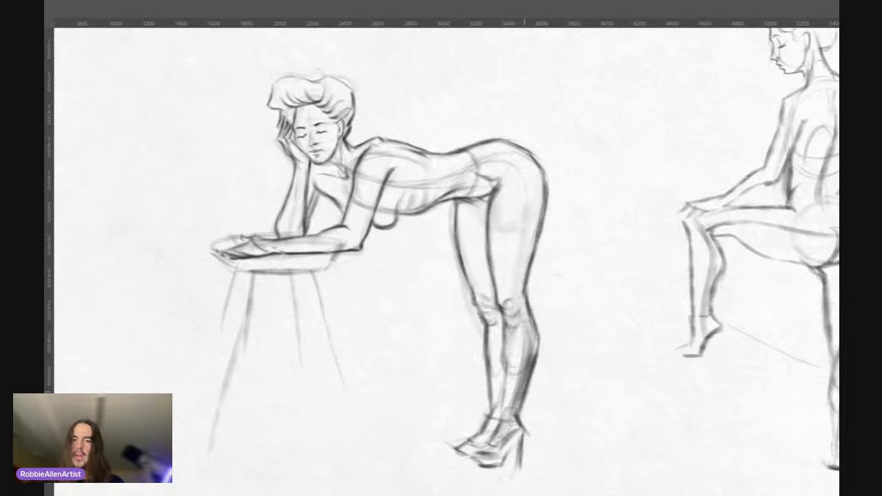
{"action": "mouse_move", "coordinate": [439, 194]}
{"action": "left_mouse_down"}
{"action": "mouse_move", "coordinate": [417, 196]}
{"action": "mouse_move", "coordinate": [474, 173]}
{"action": "left_mouse_up"}
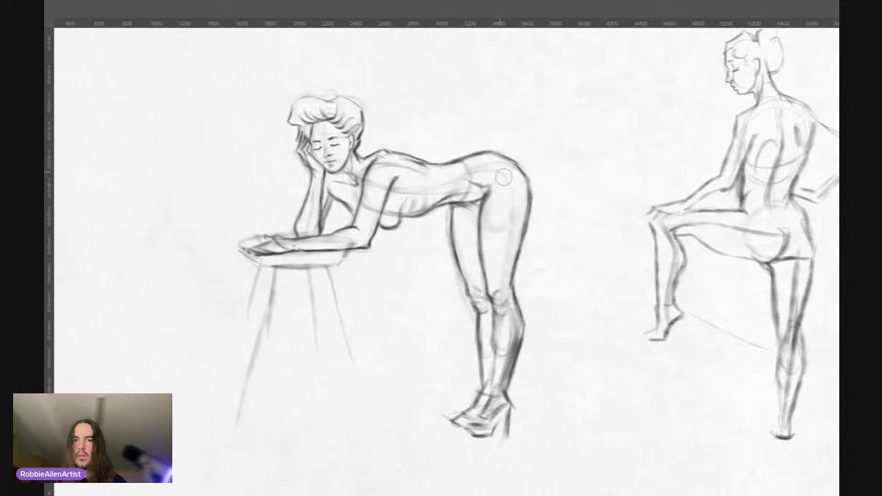
{"action": "left_click_drag", "start_coordinate": [476, 205], "coordinate": [459, 195]}
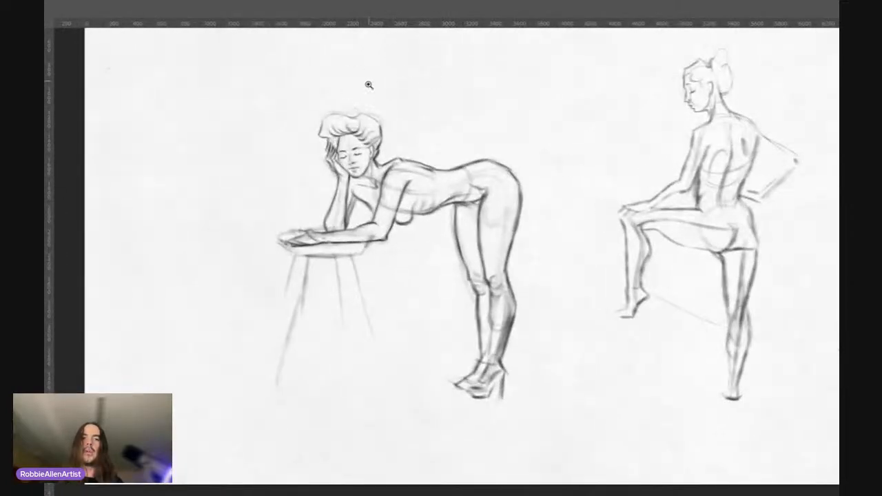
{"action": "left_click_drag", "start_coordinate": [343, 141], "coordinate": [372, 121]}
{"action": "left_click_drag", "start_coordinate": [374, 152], "coordinate": [397, 143]}
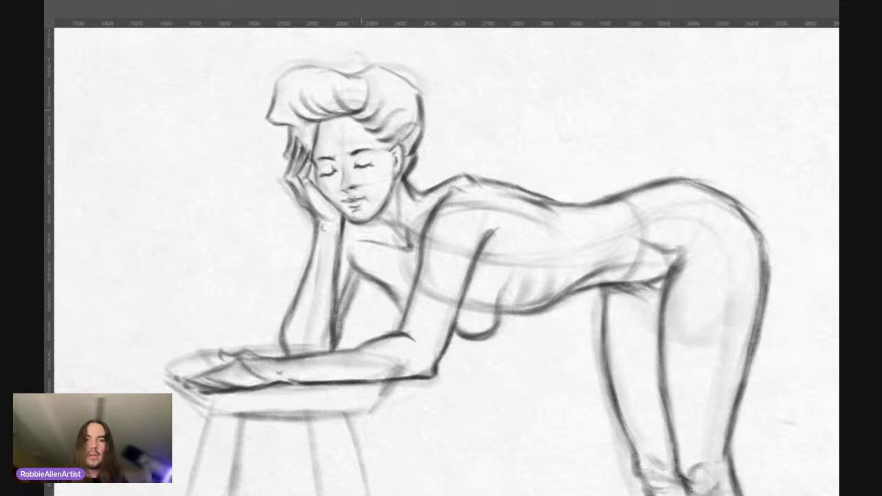
{"action": "mouse_move", "coordinate": [321, 122]}
{"action": "left_mouse_down"}
{"action": "mouse_move", "coordinate": [344, 116]}
{"action": "mouse_move", "coordinate": [312, 145]}
{"action": "left_mouse_up"}
{"action": "mouse_move", "coordinate": [349, 137]}
{"action": "left_mouse_down"}
{"action": "mouse_move", "coordinate": [377, 130]}
{"action": "mouse_move", "coordinate": [387, 142]}
{"action": "left_mouse_up"}
{"action": "mouse_move", "coordinate": [375, 140]}
{"action": "left_mouse_down"}
{"action": "mouse_move", "coordinate": [397, 137]}
{"action": "mouse_move", "coordinate": [330, 145]}
{"action": "left_mouse_up"}
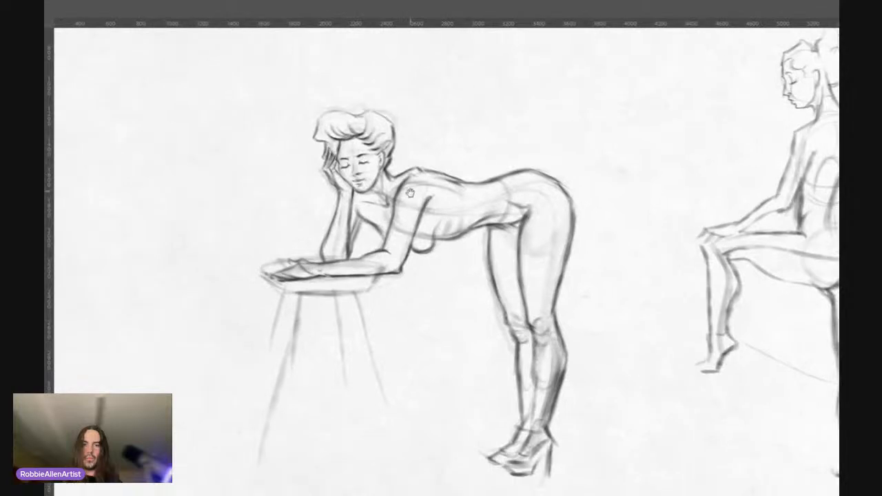
{"action": "left_click_drag", "start_coordinate": [410, 193], "coordinate": [366, 201]}
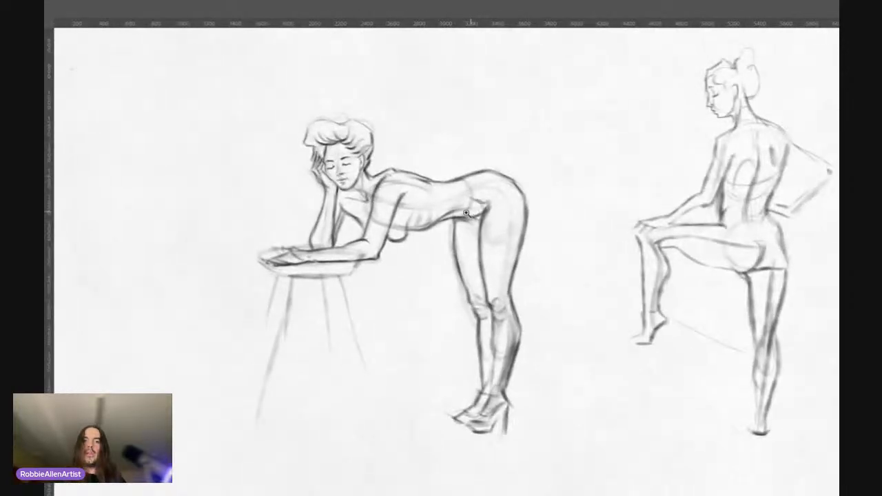
{"action": "left_click_drag", "start_coordinate": [493, 214], "coordinate": [473, 213]}
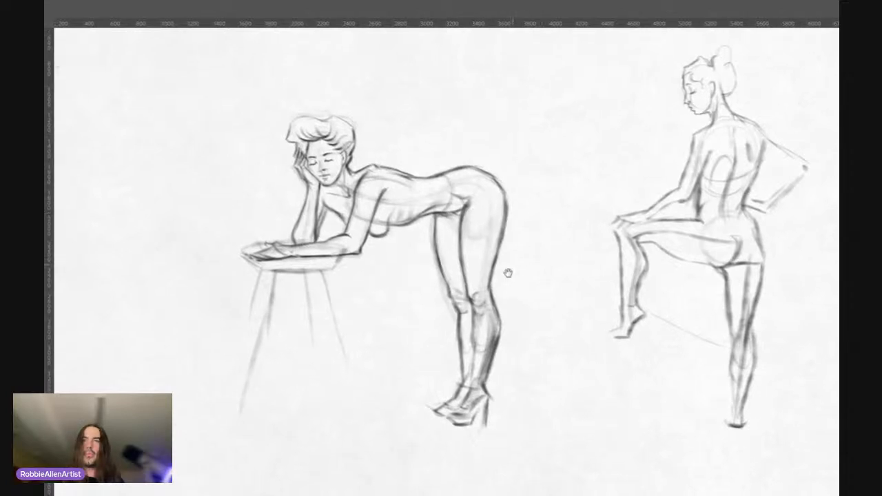
Step: Define the crease behind the near knee and darken the front contour of the near shin below the kneecap
{"action": "left_click", "coordinate": [503, 294]}
{"action": "left_click_drag", "start_coordinate": [503, 294], "coordinate": [519, 288]}
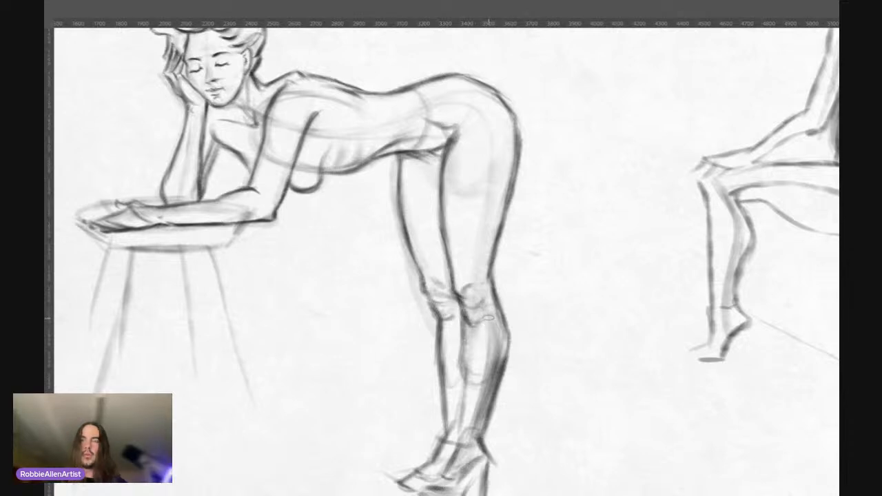
{"action": "left_click_drag", "start_coordinate": [493, 315], "coordinate": [490, 314]}
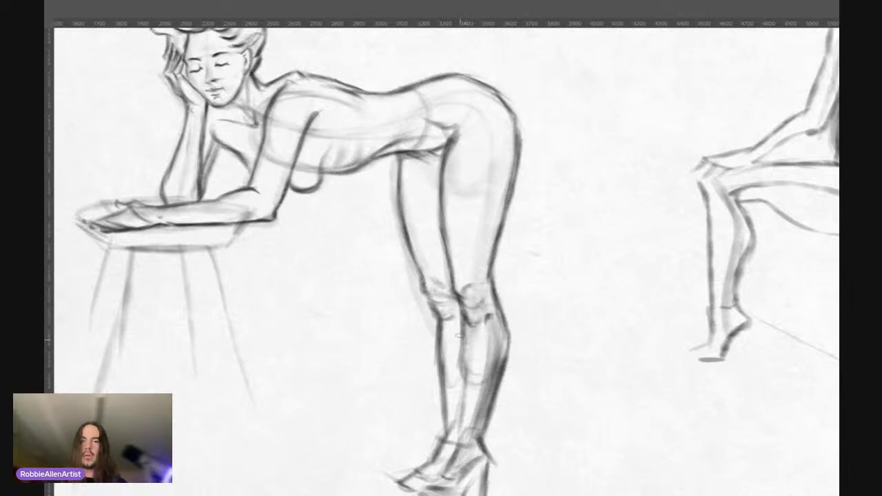
{"action": "left_click_drag", "start_coordinate": [471, 328], "coordinate": [461, 370]}
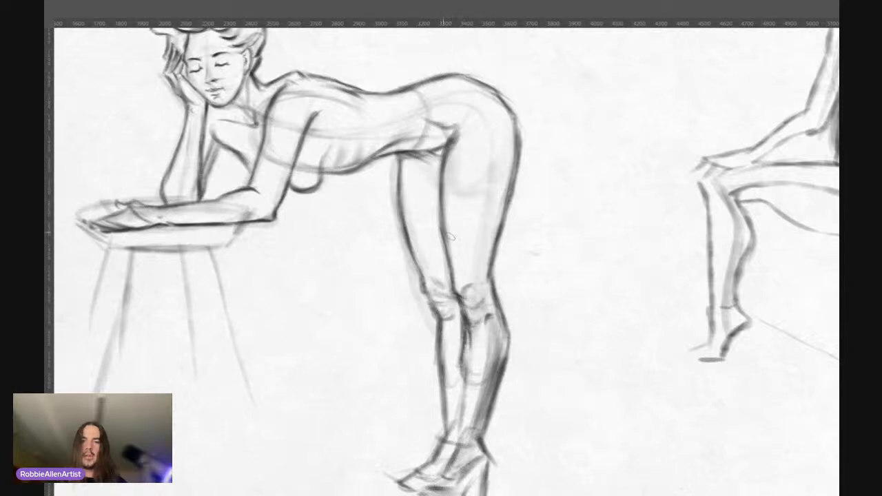
{"action": "mouse_move", "coordinate": [496, 290]}
{"action": "left_mouse_down"}
{"action": "mouse_move", "coordinate": [508, 273]}
{"action": "mouse_move", "coordinate": [486, 284]}
{"action": "left_mouse_up"}
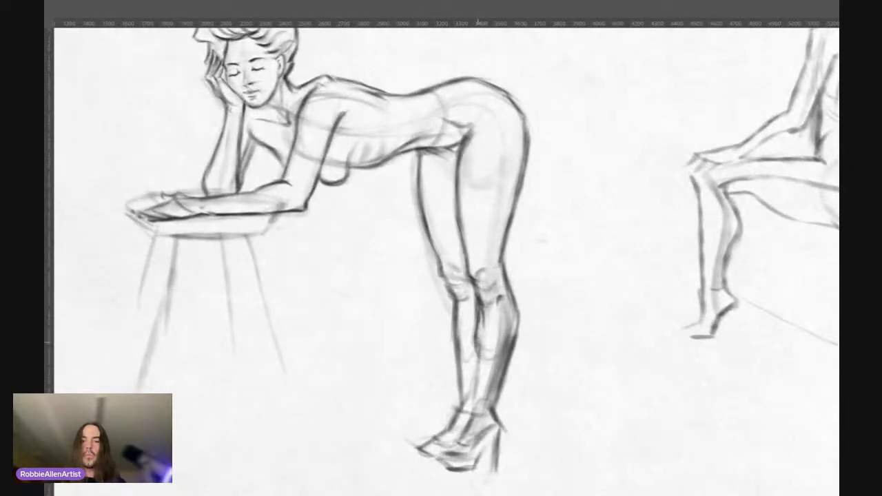
Step: Extend the near shin's contour down to the ankle and reinforce the far leg's front edge from thigh to knee
{"action": "left_click_drag", "start_coordinate": [480, 349], "coordinate": [474, 412]}
{"action": "mouse_move", "coordinate": [479, 369]}
{"action": "left_mouse_down"}
{"action": "mouse_move", "coordinate": [474, 412]}
{"action": "mouse_move", "coordinate": [488, 415]}
{"action": "mouse_move", "coordinate": [457, 412]}
{"action": "left_mouse_up"}
{"action": "left_click_drag", "start_coordinate": [459, 272], "coordinate": [451, 273]}
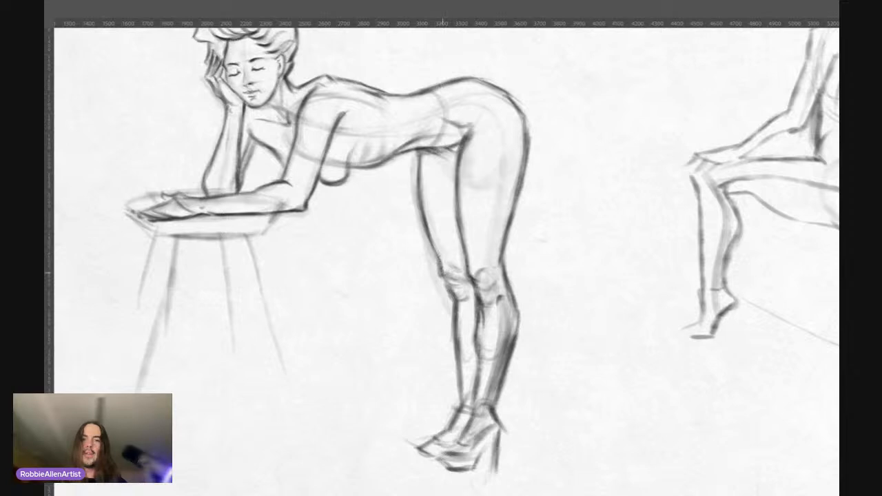
{"action": "left_click_drag", "start_coordinate": [419, 156], "coordinate": [422, 192]}
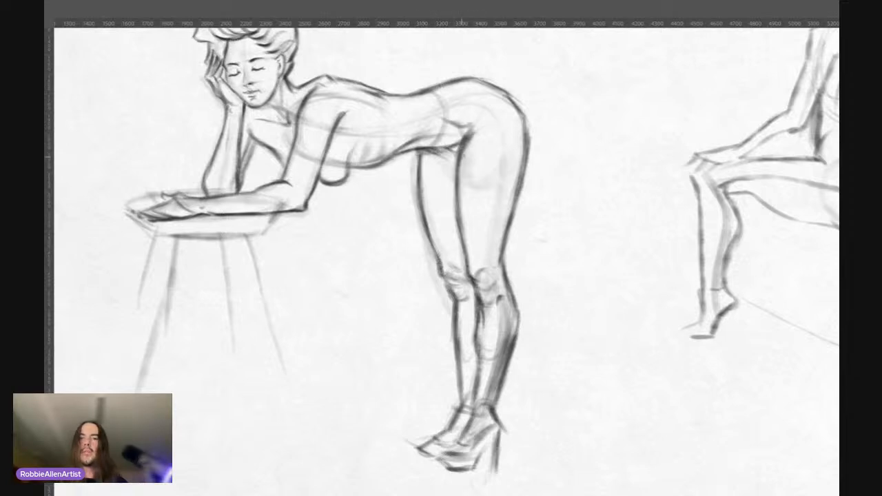
{"action": "left_click_drag", "start_coordinate": [473, 156], "coordinate": [440, 155]}
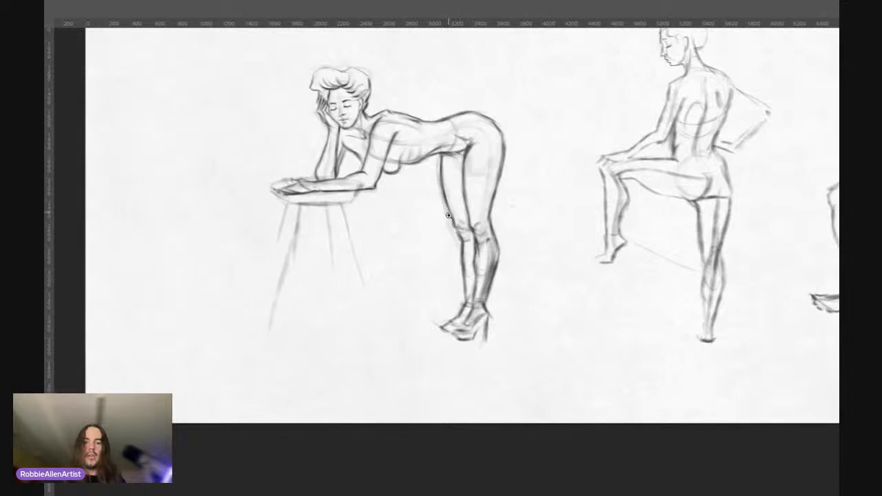
Step: Sharpen the high-heeled shoes with darker lines along the toes, soles and heel
{"action": "left_click_drag", "start_coordinate": [448, 216], "coordinate": [499, 329]}
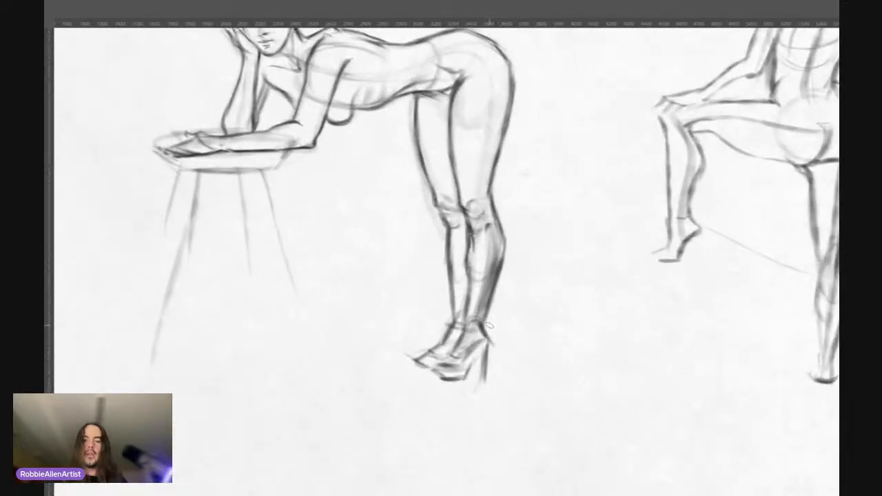
{"action": "left_click_drag", "start_coordinate": [422, 278], "coordinate": [413, 345]}
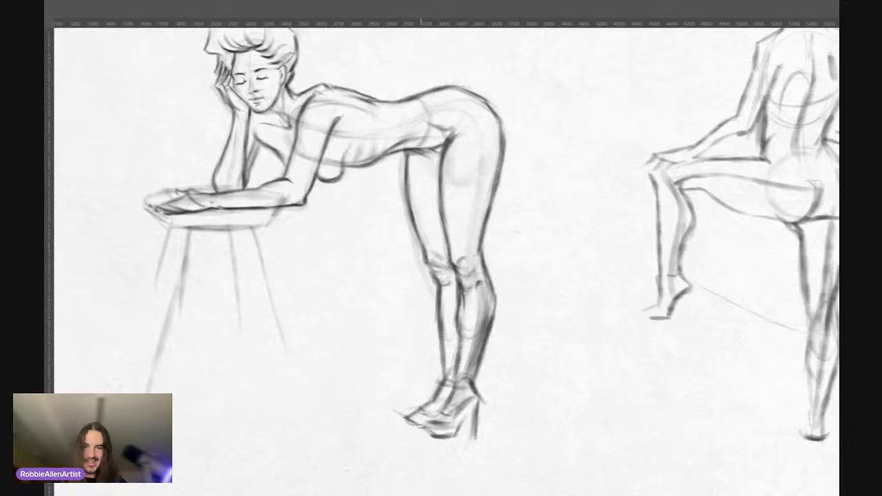
{"action": "mouse_move", "coordinate": [416, 428]}
{"action": "left_mouse_down"}
{"action": "mouse_move", "coordinate": [447, 433]}
{"action": "mouse_move", "coordinate": [473, 408]}
{"action": "mouse_move", "coordinate": [471, 439]}
{"action": "mouse_move", "coordinate": [484, 409]}
{"action": "left_mouse_up"}
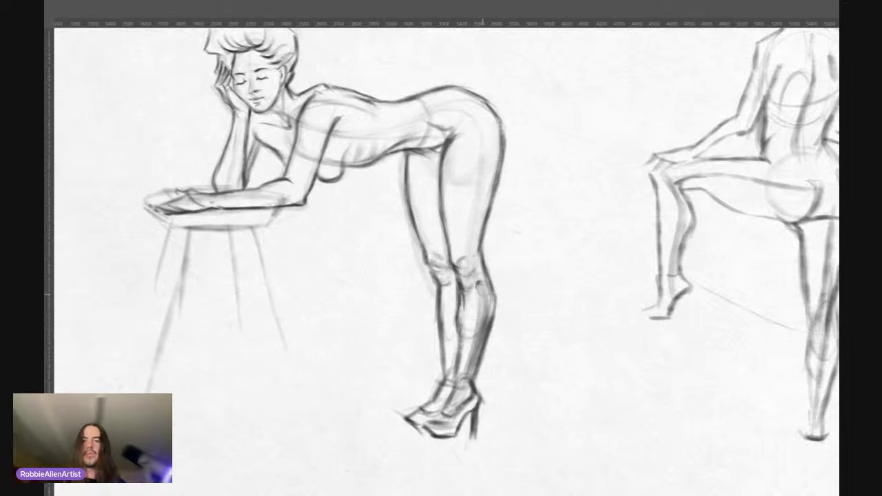
Step: Lighten the heavy shading inside the near calf down to the ankle, keeping its rear contour
{"action": "left_click_drag", "start_coordinate": [482, 293], "coordinate": [468, 368]}
{"action": "left_click_drag", "start_coordinate": [481, 317], "coordinate": [470, 364]}
{"action": "left_click_drag", "start_coordinate": [481, 332], "coordinate": [470, 366]}
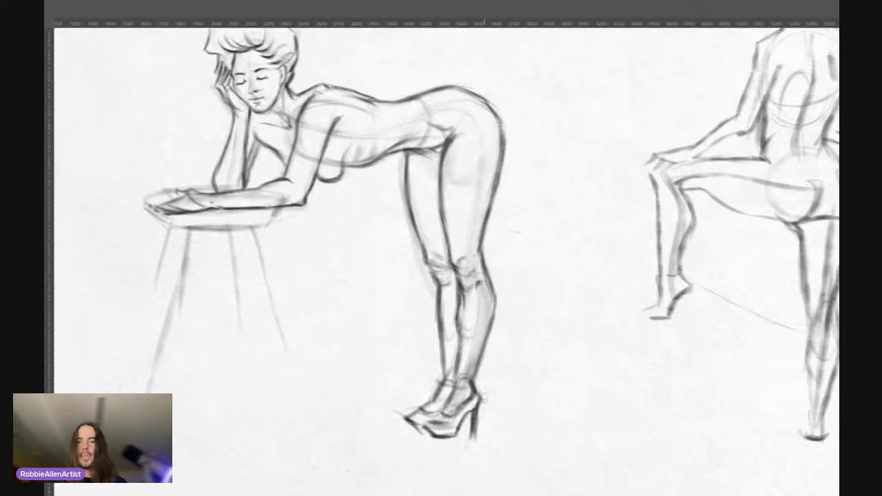
Step: Try out flat tone and blended gradients at different brush sizes with test strokes on the empty paper beside the figure
{"action": "left_click_drag", "start_coordinate": [416, 212], "coordinate": [388, 225]}
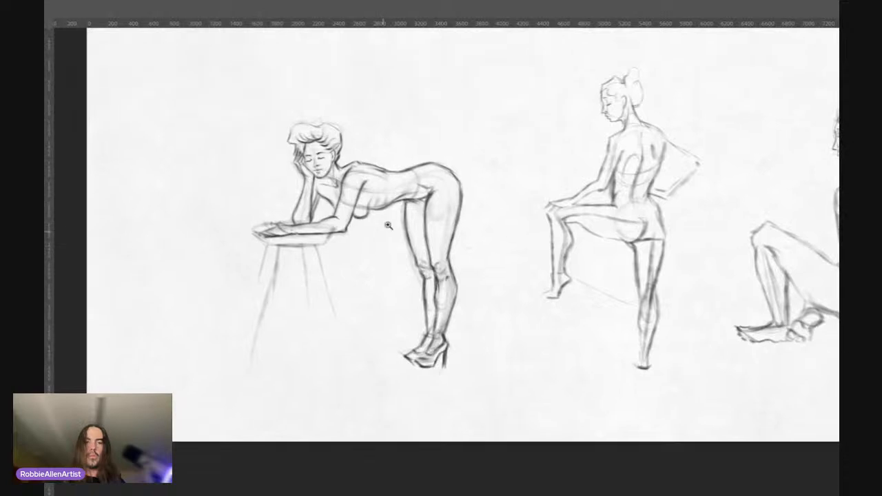
{"action": "left_click", "coordinate": [367, 150]}
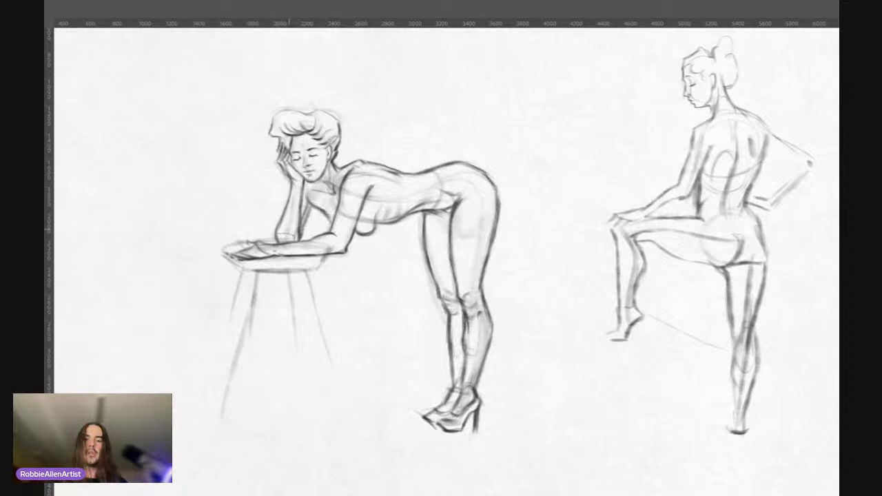
{"action": "left_click", "coordinate": [316, 179], "text": "ctrl"}
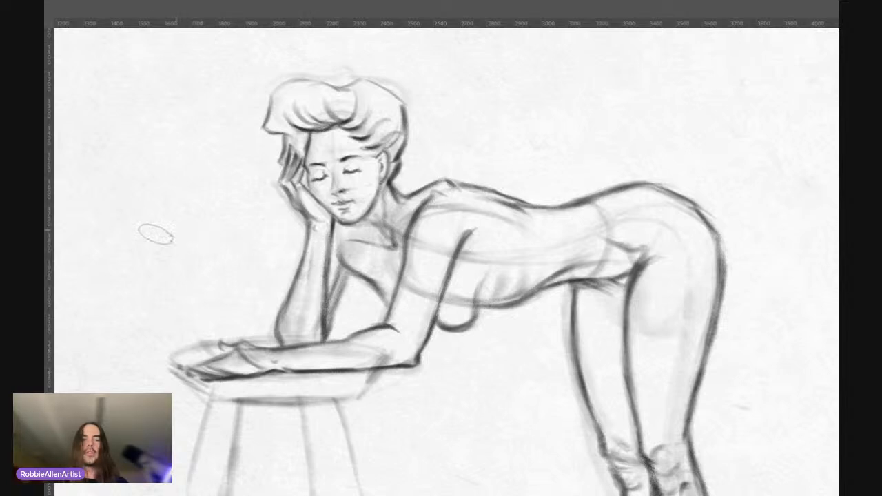
{"action": "mouse_move", "coordinate": [116, 243]}
{"action": "left_mouse_down"}
{"action": "mouse_move", "coordinate": [193, 206]}
{"action": "mouse_move", "coordinate": [248, 265]}
{"action": "left_mouse_up"}
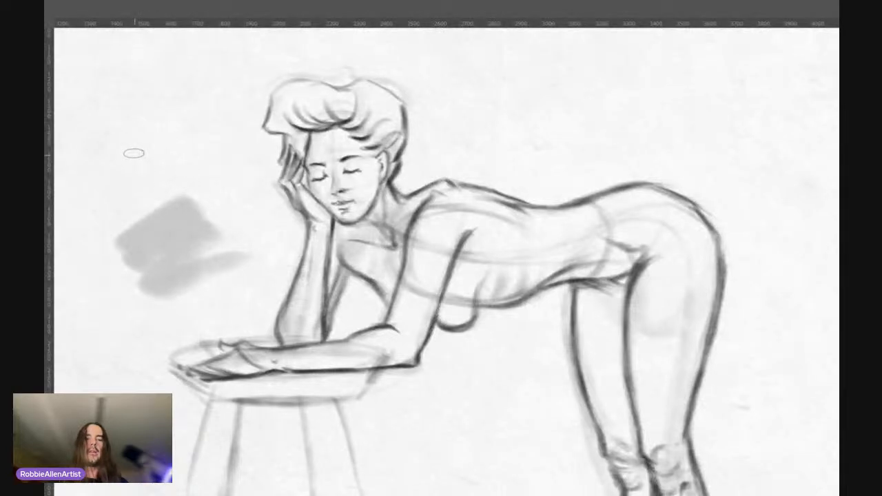
{"action": "left_click_drag", "start_coordinate": [131, 149], "coordinate": [118, 148]}
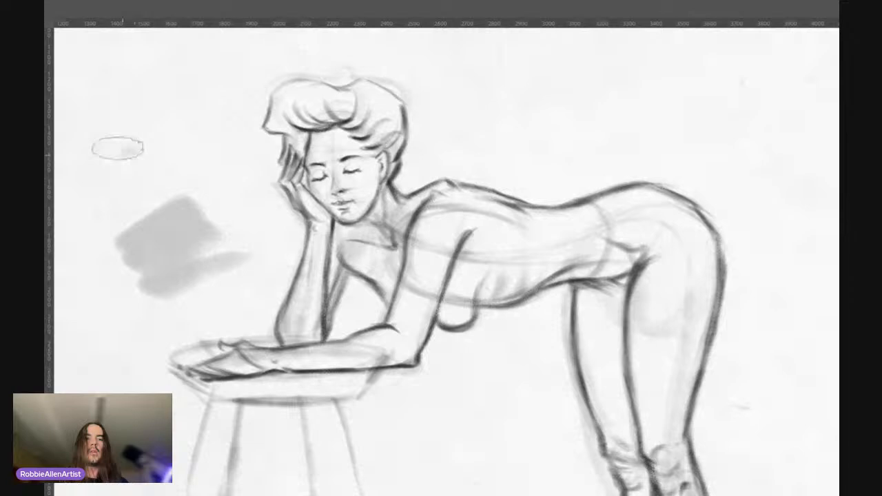
{"action": "mouse_move", "coordinate": [118, 148]}
{"action": "left_mouse_down"}
{"action": "mouse_move", "coordinate": [131, 109]}
{"action": "mouse_move", "coordinate": [120, 135]}
{"action": "mouse_move", "coordinate": [134, 149]}
{"action": "mouse_move", "coordinate": [134, 67]}
{"action": "mouse_move", "coordinate": [121, 165]}
{"action": "mouse_move", "coordinate": [130, 124]}
{"action": "mouse_move", "coordinate": [113, 116]}
{"action": "mouse_move", "coordinate": [142, 153]}
{"action": "mouse_move", "coordinate": [115, 143]}
{"action": "mouse_move", "coordinate": [138, 140]}
{"action": "mouse_move", "coordinate": [109, 141]}
{"action": "mouse_move", "coordinate": [139, 142]}
{"action": "mouse_move", "coordinate": [137, 120]}
{"action": "left_mouse_up"}
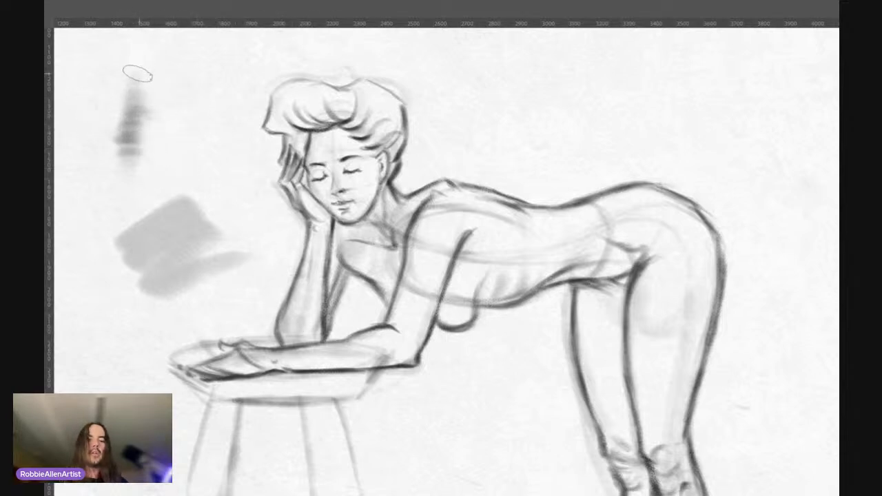
{"action": "key", "text": "bracketright"}
{"action": "key", "text": "bracketright"}
{"action": "key", "text": "bracketright"}
{"action": "key", "text": "bracketright"}
{"action": "key", "text": "bracketright"}
{"action": "key", "text": "bracketright"}
{"action": "key", "text": "bracketright"}
{"action": "key", "text": "bracketright"}
{"action": "key", "text": "bracketright"}
{"action": "key", "text": "bracketright"}
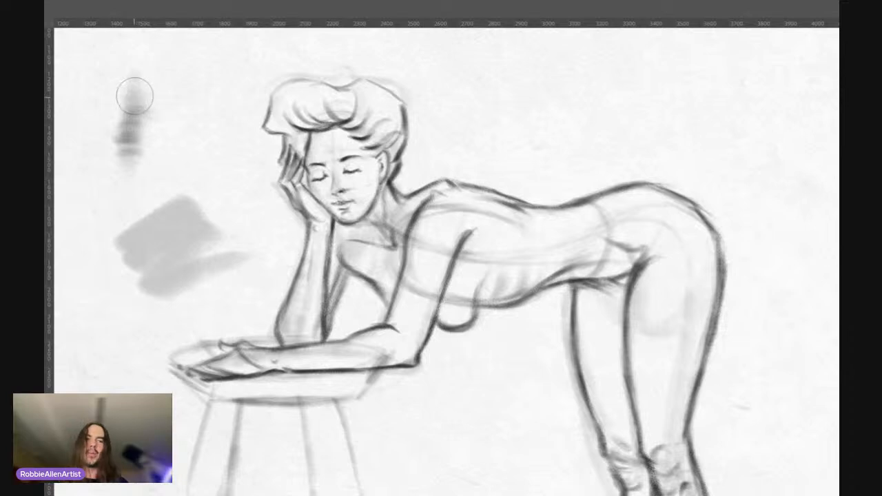
{"action": "mouse_move", "coordinate": [137, 89]}
{"action": "left_mouse_down"}
{"action": "mouse_move", "coordinate": [139, 124]}
{"action": "mouse_move", "coordinate": [138, 78]}
{"action": "mouse_move", "coordinate": [156, 220]}
{"action": "mouse_move", "coordinate": [183, 252]}
{"action": "left_mouse_up"}
{"action": "key", "text": "bracketleft"}
{"action": "key", "text": "bracketleft"}
{"action": "key", "text": "bracketleft"}
{"action": "key", "text": "bracketleft"}
{"action": "key", "text": "bracketleft"}
{"action": "key", "text": "bracketleft"}
{"action": "key", "text": "bracketleft"}
{"action": "key", "text": "bracketleft"}
{"action": "key", "text": "bracketleft"}
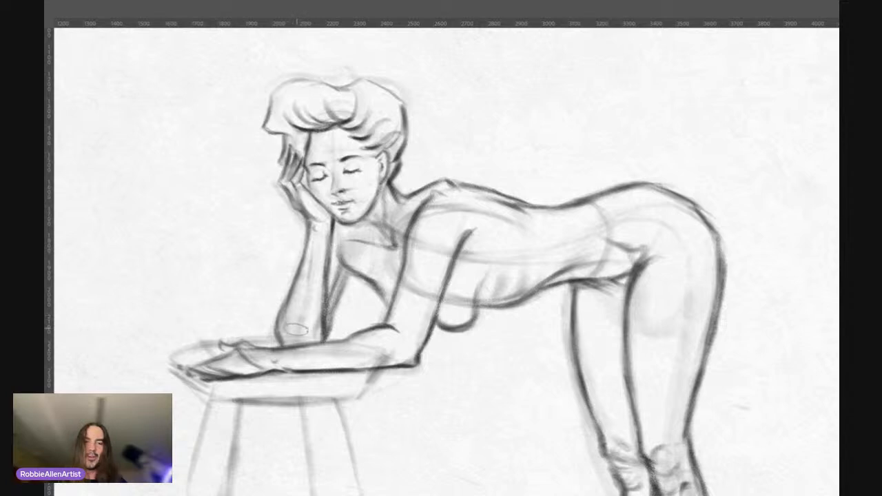
Step: Shade the supporting forearm near the elbow and add soft tone to the hair's side and front roll with a larger brush
{"action": "key", "text": "bracketright"}
{"action": "key", "text": "bracketright"}
{"action": "key", "text": "bracketright"}
{"action": "key", "text": "bracketright"}
{"action": "key", "text": "bracketright"}
{"action": "key", "text": "bracketright"}
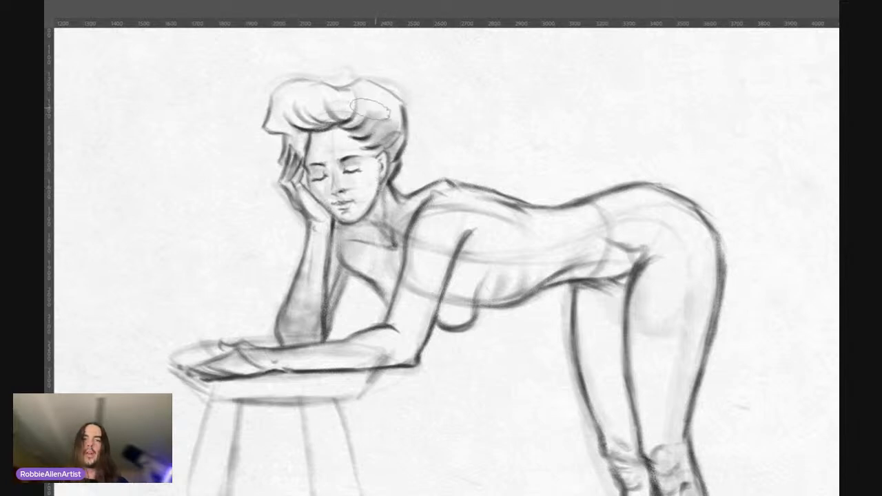
{"action": "mouse_move", "coordinate": [364, 112]}
{"action": "left_mouse_down"}
{"action": "mouse_move", "coordinate": [328, 118]}
{"action": "mouse_move", "coordinate": [312, 105]}
{"action": "mouse_move", "coordinate": [335, 103]}
{"action": "mouse_move", "coordinate": [314, 88]}
{"action": "mouse_move", "coordinate": [303, 103]}
{"action": "mouse_move", "coordinate": [317, 114]}
{"action": "mouse_move", "coordinate": [290, 128]}
{"action": "mouse_move", "coordinate": [299, 129]}
{"action": "mouse_move", "coordinate": [283, 121]}
{"action": "mouse_move", "coordinate": [343, 95]}
{"action": "mouse_move", "coordinate": [345, 107]}
{"action": "mouse_move", "coordinate": [337, 97]}
{"action": "left_mouse_up"}
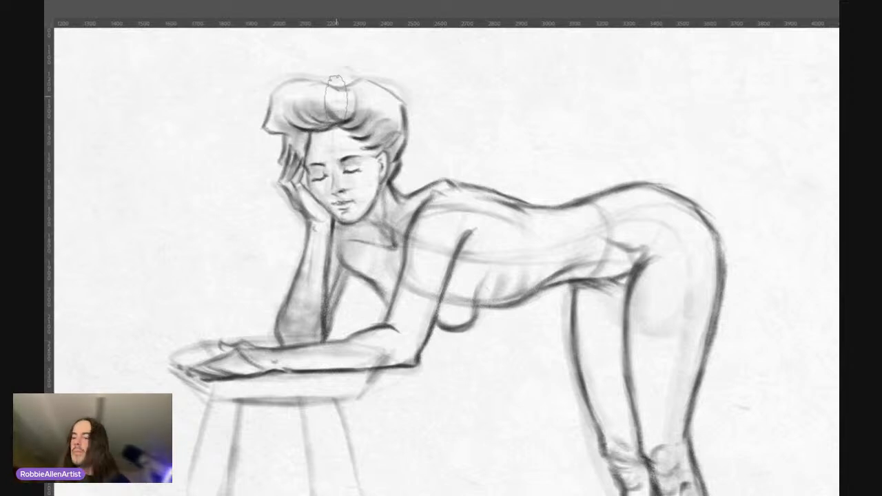
Step: Add soft tone to the neck, upper chest, ribs, waist and front of the hip
{"action": "key", "text": "z"}
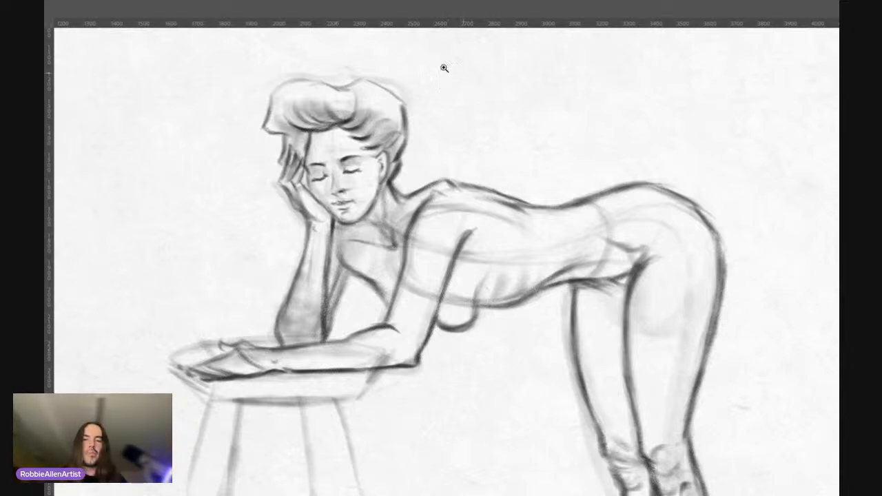
{"action": "left_click_drag", "start_coordinate": [499, 184], "coordinate": [472, 177]}
{"action": "left_click_drag", "start_coordinate": [465, 257], "coordinate": [416, 210]}
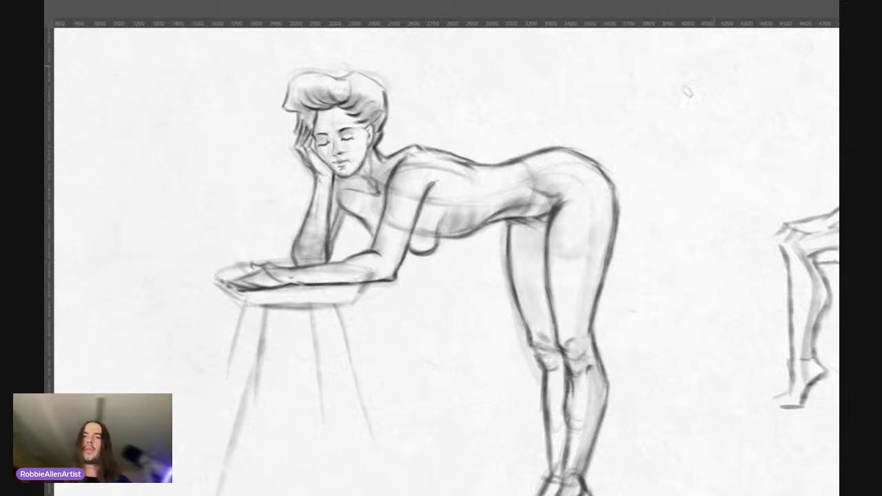
Step: Draw a light direction arrow above and behind the hips, pointing diagonally down towards the figure
{"action": "mouse_move", "coordinate": [657, 138]}
{"action": "left_mouse_down"}
{"action": "mouse_move", "coordinate": [623, 138]}
{"action": "mouse_move", "coordinate": [548, 169]}
{"action": "left_mouse_up"}
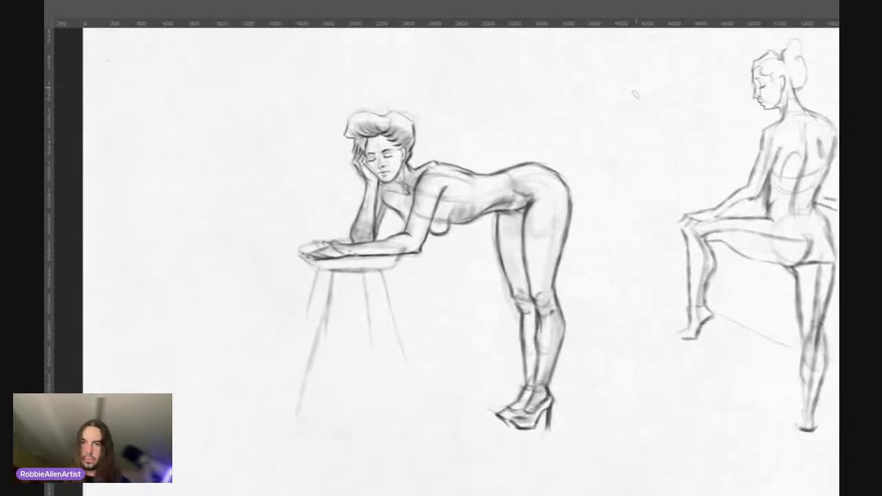
{"action": "mouse_move", "coordinate": [666, 127]}
{"action": "left_mouse_down"}
{"action": "mouse_move", "coordinate": [607, 157]}
{"action": "mouse_move", "coordinate": [605, 147]}
{"action": "left_mouse_up"}
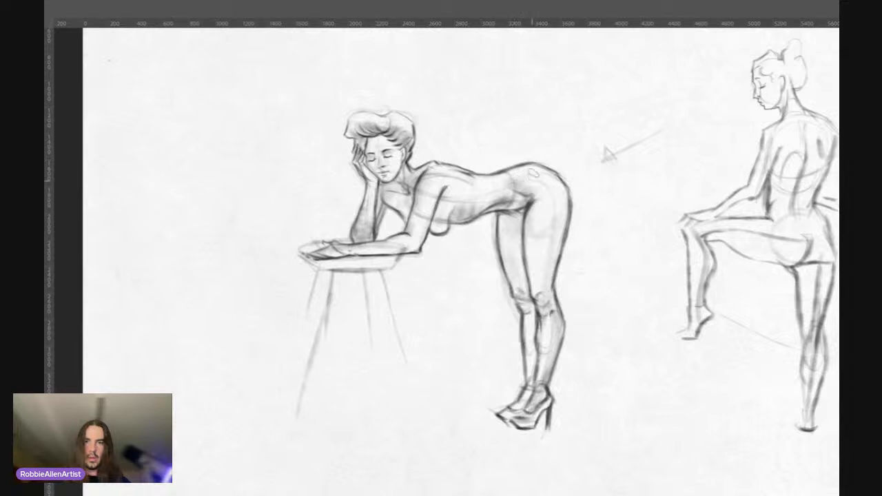
Step: Shade the far leg, the side of the hip, the near thigh's front and the lower legs with soft tone
{"action": "left_click_drag", "start_coordinate": [531, 302], "coordinate": [539, 296]}
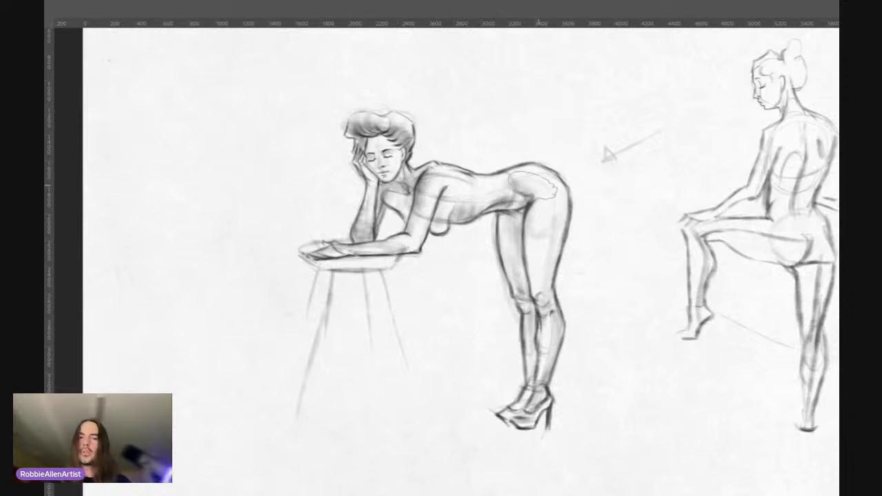
{"action": "left_click_drag", "start_coordinate": [536, 185], "coordinate": [542, 196]}
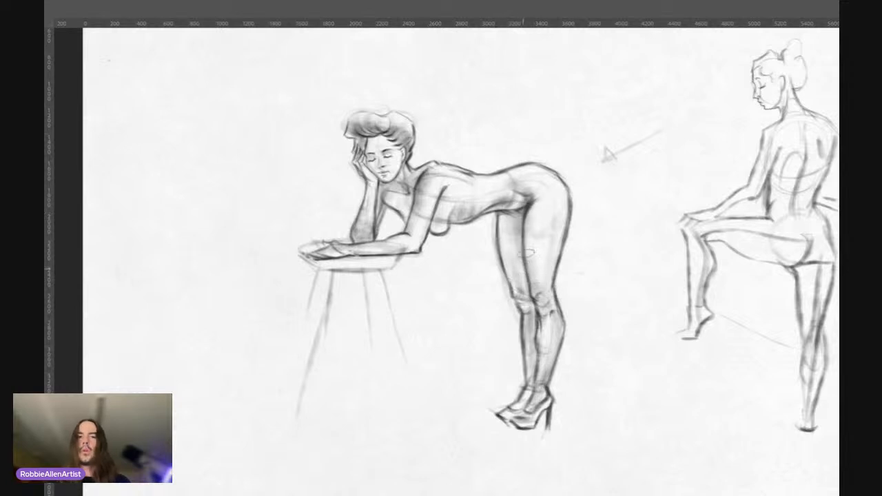
{"action": "left_click_drag", "start_coordinate": [493, 235], "coordinate": [487, 238]}
{"action": "left_click_drag", "start_coordinate": [499, 177], "coordinate": [520, 177]}
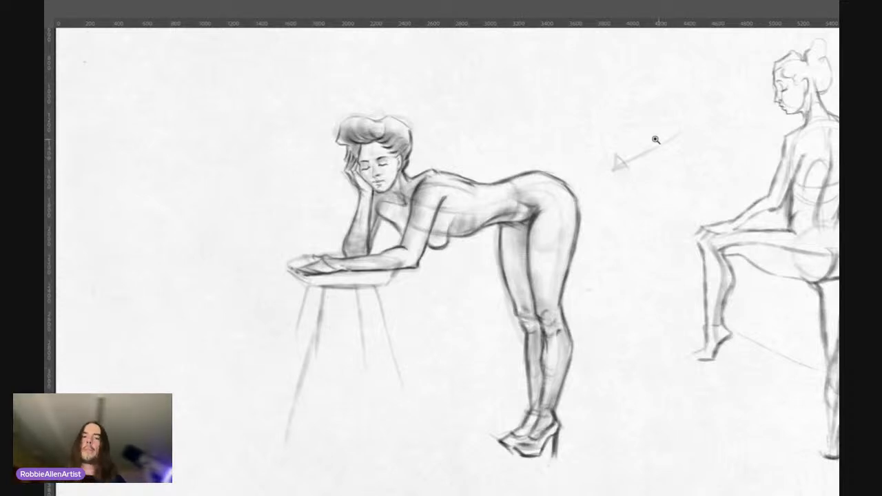
{"action": "left_click_drag", "start_coordinate": [485, 204], "coordinate": [457, 209]}
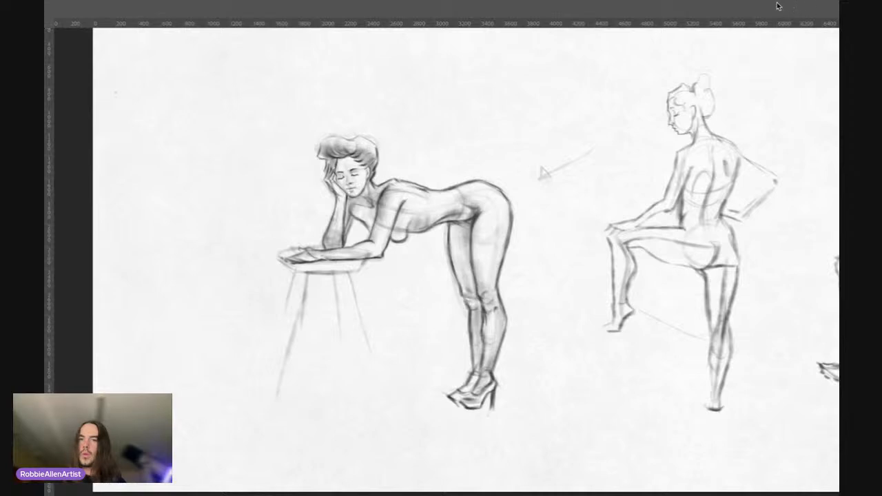
{"action": "key", "text": "ctrl+plus"}
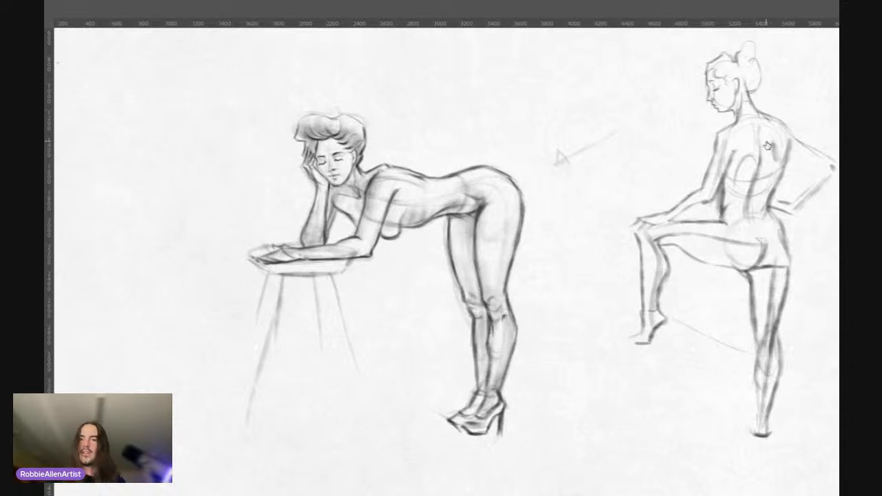
{"action": "key", "text": "ctrl+z"}
{"action": "key", "text": "ctrl+shift+z"}
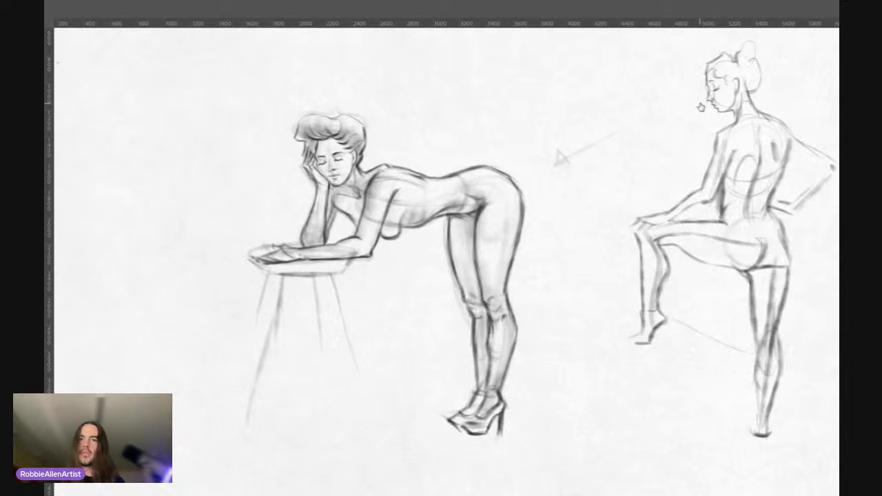
Step: Draw construction lines across the shoulders and around the ribcage on the back of the standing figure with the raised leg
{"action": "scroll", "coordinate": [638, 143], "scroll_direction": "right", "scroll_amount": 5}
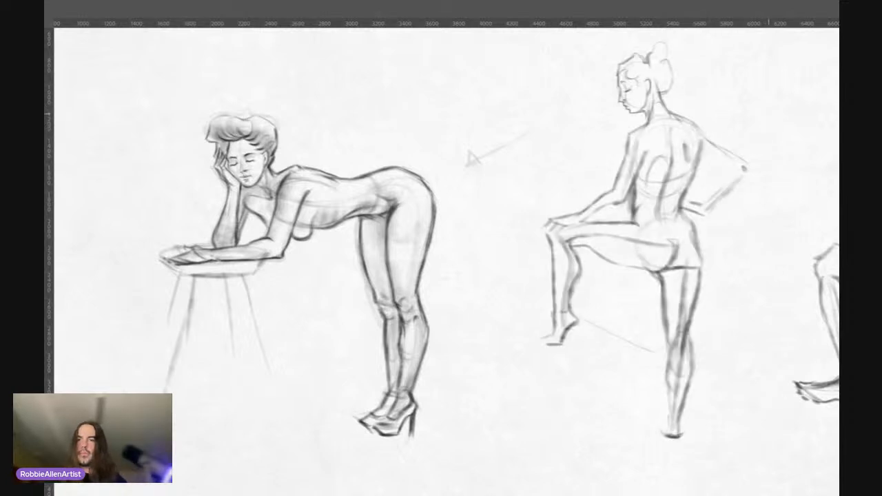
{"action": "left_click_drag", "start_coordinate": [456, 201], "coordinate": [297, 208]}
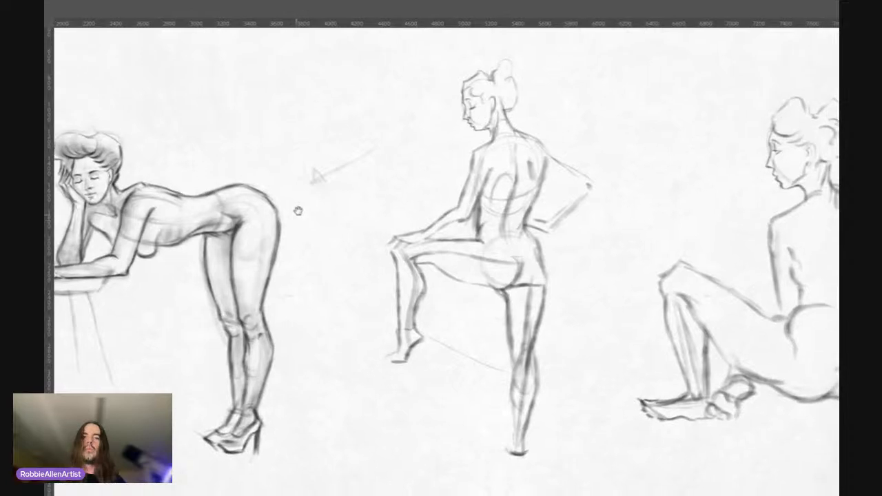
{"action": "left_click_drag", "start_coordinate": [398, 211], "coordinate": [371, 201]}
{"action": "left_click_drag", "start_coordinate": [484, 173], "coordinate": [480, 174]}
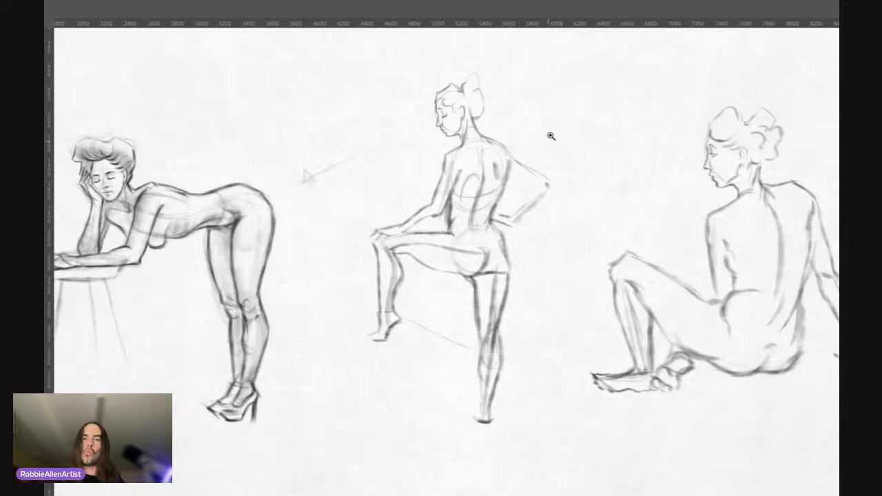
{"action": "left_click_drag", "start_coordinate": [481, 188], "coordinate": [479, 199]}
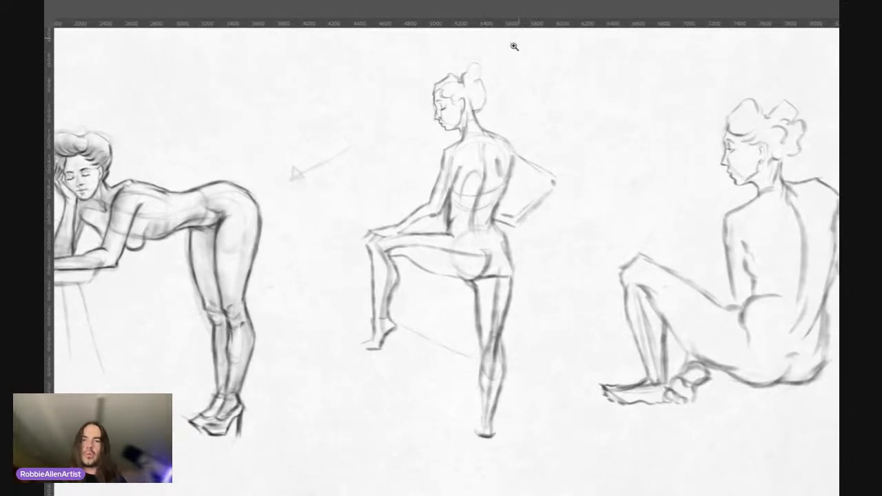
{"action": "left_click_drag", "start_coordinate": [495, 153], "coordinate": [493, 159]}
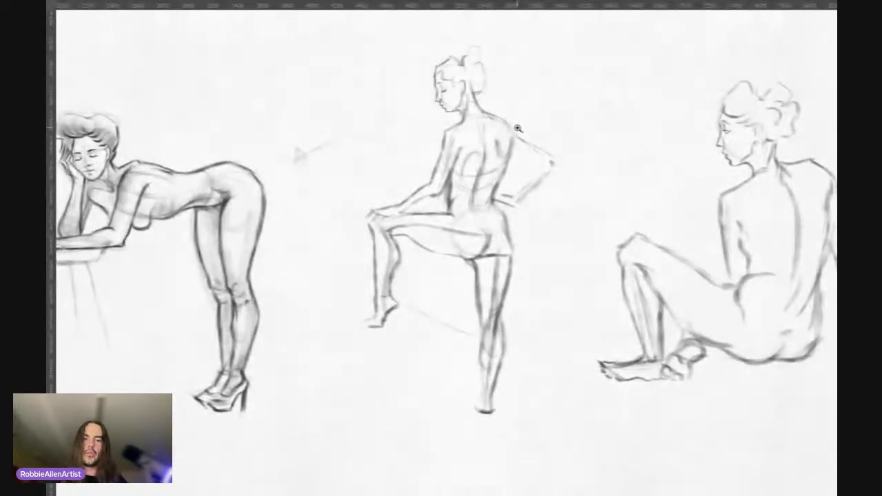
{"action": "left_click_drag", "start_coordinate": [513, 167], "coordinate": [499, 153]}
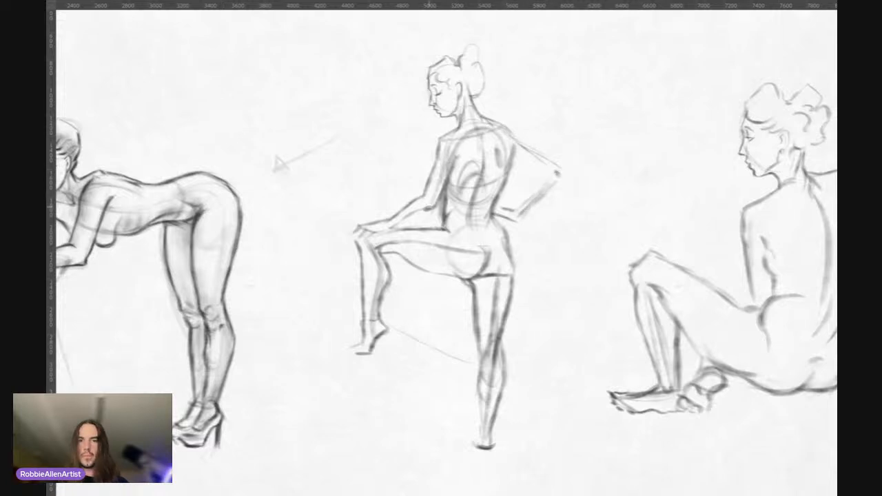
Step: Mark the standing figure's hip and shoulder joints and reinforce the shoulder line, bent arm and supporting foot
{"action": "left_click_drag", "start_coordinate": [422, 207], "coordinate": [388, 226]}
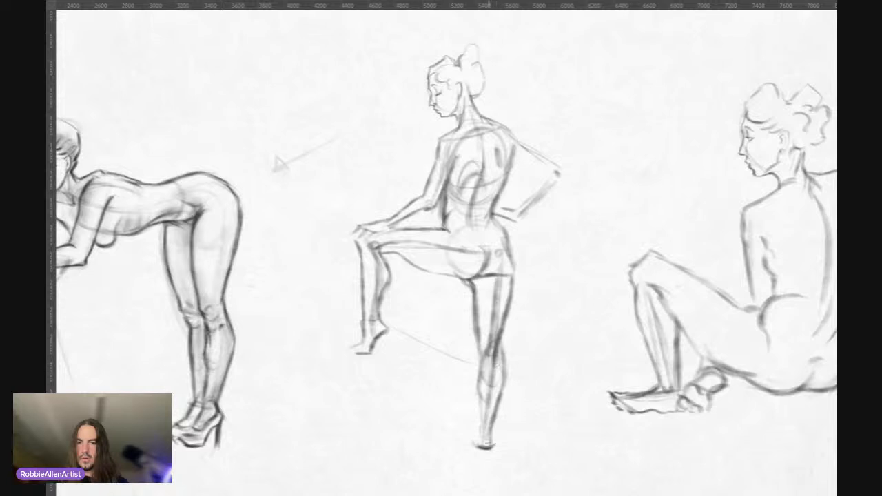
{"action": "left_click_drag", "start_coordinate": [492, 388], "coordinate": [484, 443]}
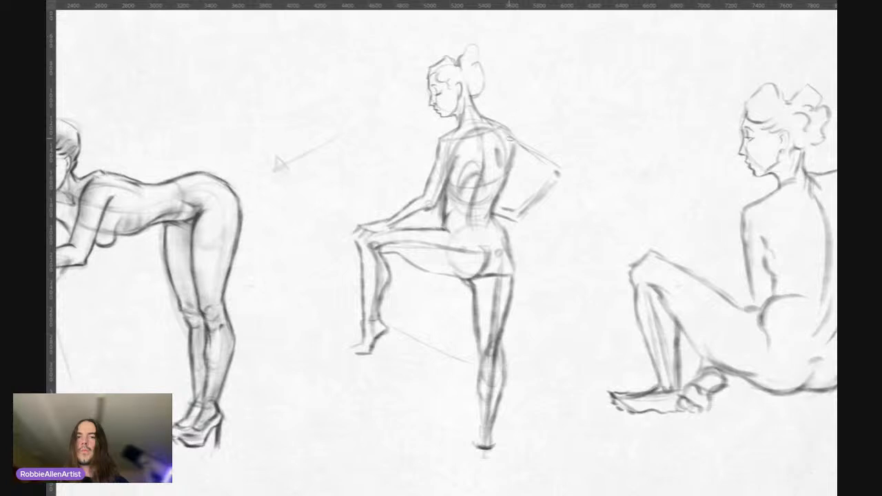
{"action": "left_click_drag", "start_coordinate": [514, 131], "coordinate": [510, 133]}
{"action": "mouse_move", "coordinate": [455, 144]}
{"action": "left_mouse_down"}
{"action": "mouse_move", "coordinate": [512, 128]}
{"action": "mouse_move", "coordinate": [567, 172]}
{"action": "mouse_move", "coordinate": [529, 208]}
{"action": "left_mouse_up"}
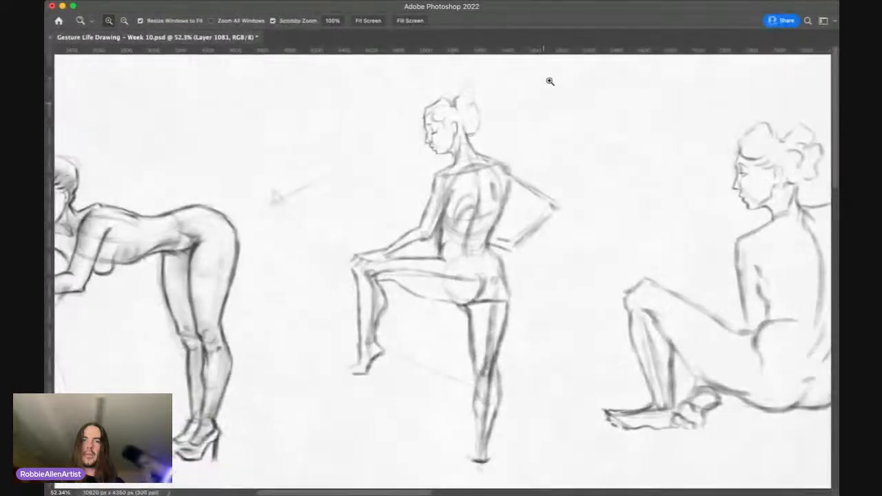
Step: Add curved construction lines across the standing figure's lower back and waist between the ribcage and pelvis
{"action": "left_click_drag", "start_coordinate": [553, 114], "coordinate": [510, 123]}
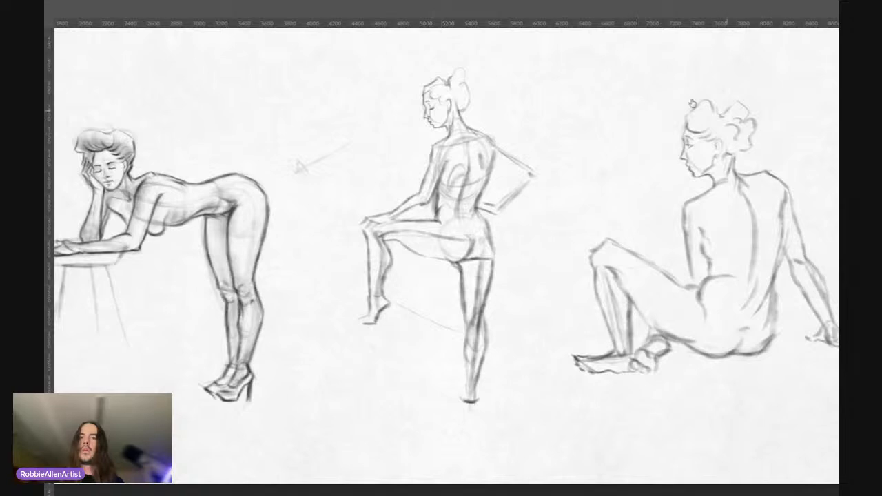
{"action": "scroll", "coordinate": [471, 102], "scroll_direction": "up", "scroll_amount": 3}
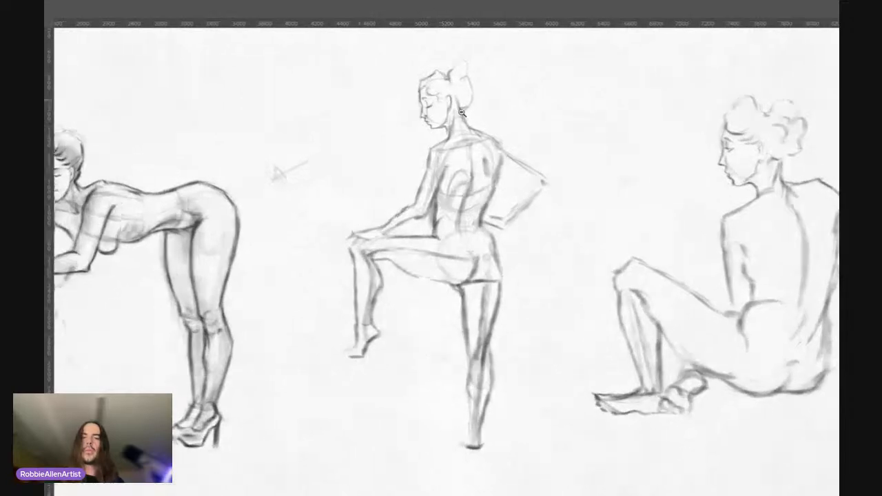
{"action": "left_click_drag", "start_coordinate": [469, 182], "coordinate": [471, 199]}
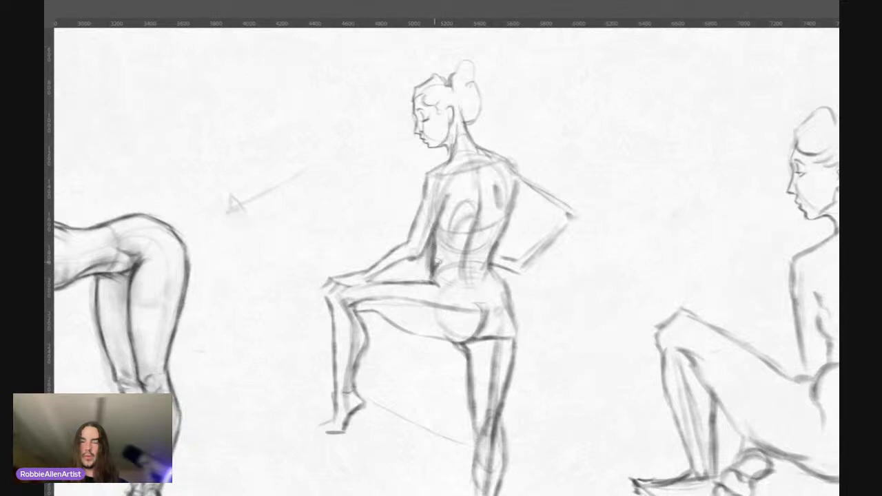
{"action": "scroll", "coordinate": [475, 266], "scroll_direction": "down", "scroll_amount": 2}
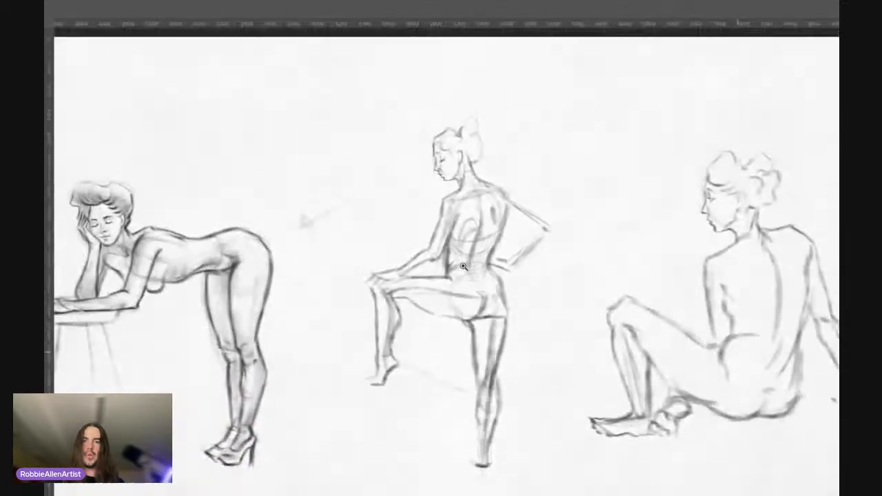
{"action": "scroll", "coordinate": [463, 267], "scroll_direction": "down", "scroll_amount": 1}
{"action": "scroll", "coordinate": [473, 281], "scroll_direction": "up", "scroll_amount": 1}
{"action": "left_click_drag", "start_coordinate": [480, 291], "coordinate": [474, 268]}
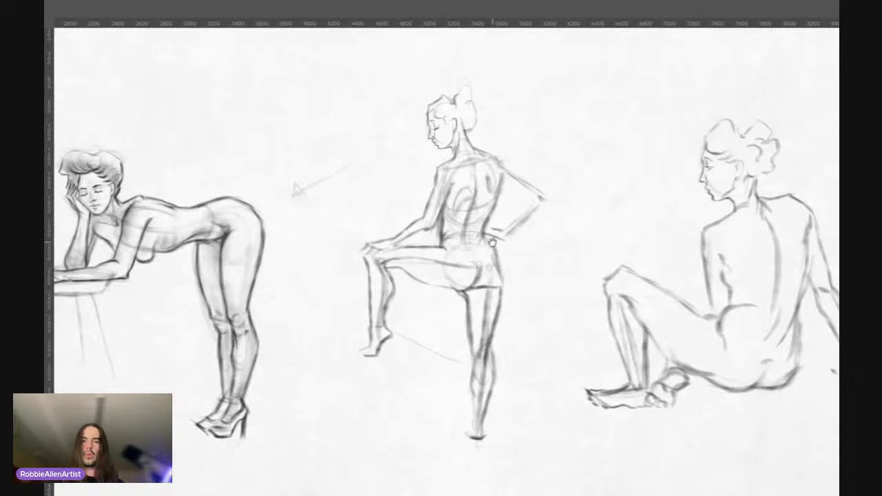
{"action": "left_click_drag", "start_coordinate": [453, 238], "coordinate": [500, 224]}
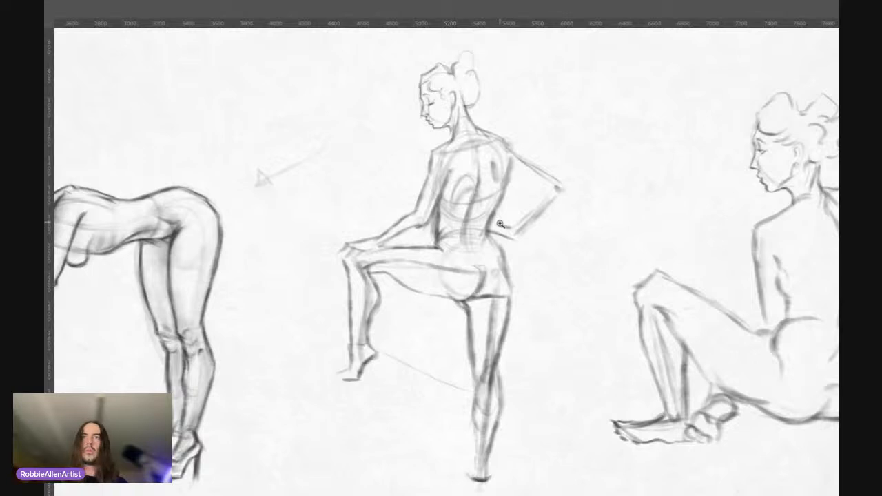
{"action": "left_click_drag", "start_coordinate": [501, 224], "coordinate": [493, 229]}
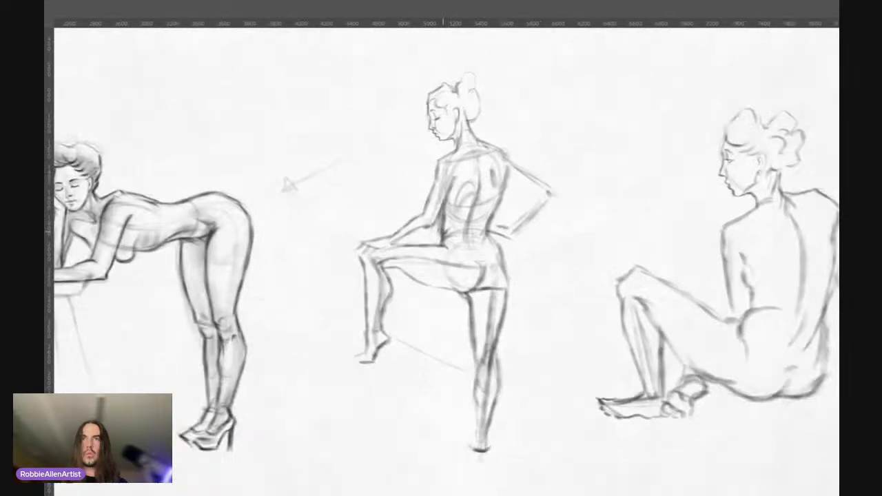
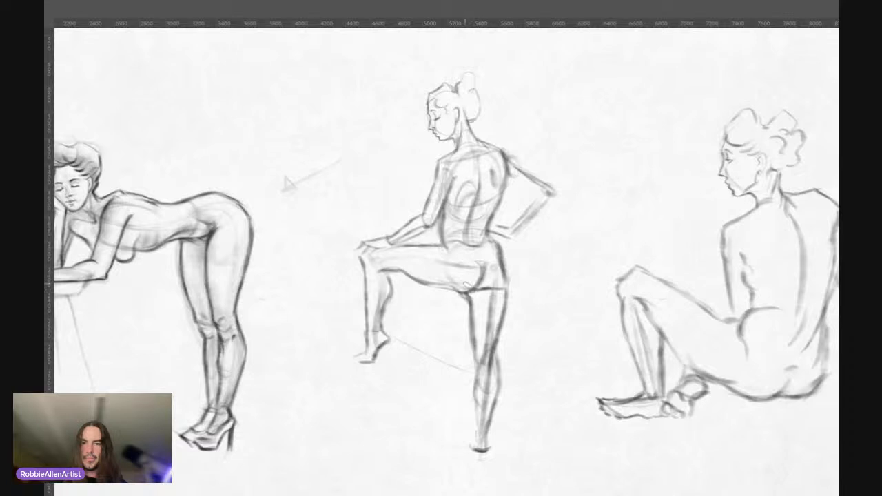
Step: Refine the standing figure's lower buttock, far side of the back, raised thigh and hip with short contour strokes
{"action": "mouse_move", "coordinate": [454, 286]}
{"action": "left_mouse_down"}
{"action": "mouse_move", "coordinate": [470, 291]}
{"action": "mouse_move", "coordinate": [461, 289]}
{"action": "left_mouse_up"}
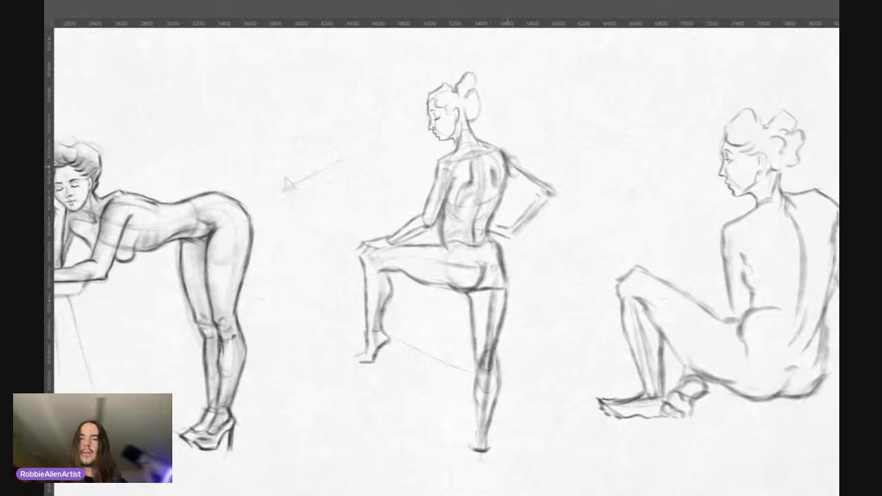
{"action": "left_click_drag", "start_coordinate": [503, 157], "coordinate": [499, 200]}
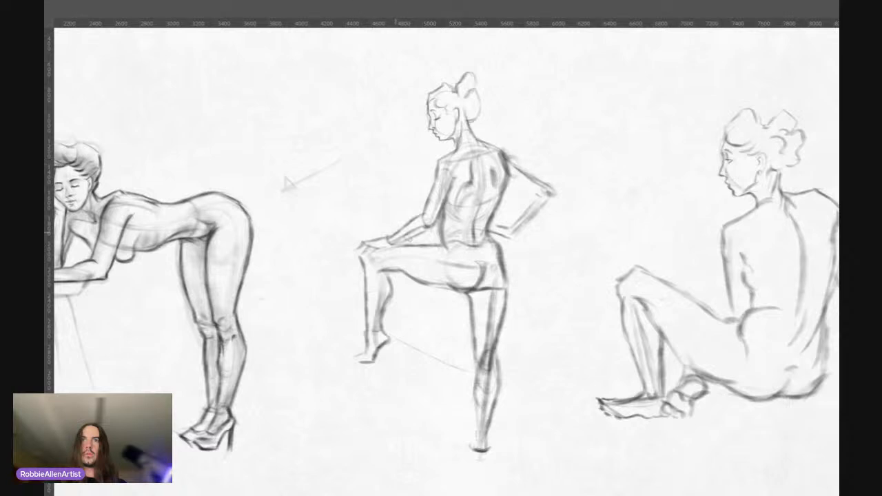
{"action": "left_click_drag", "start_coordinate": [391, 259], "coordinate": [396, 257]}
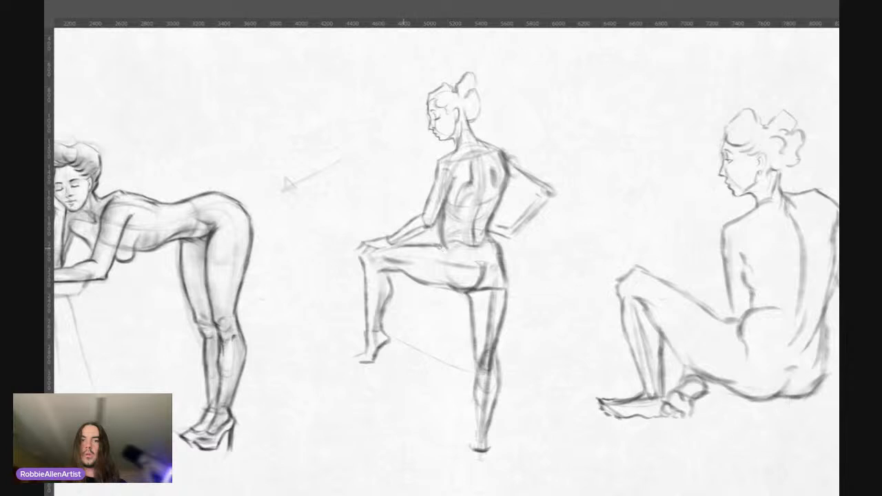
{"action": "left_click_drag", "start_coordinate": [440, 248], "coordinate": [445, 250]}
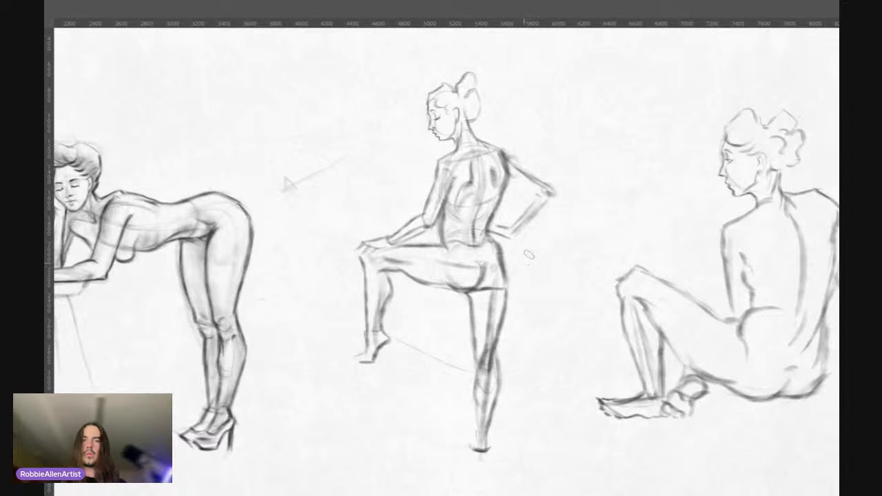
{"action": "left_click_drag", "start_coordinate": [466, 244], "coordinate": [490, 267]}
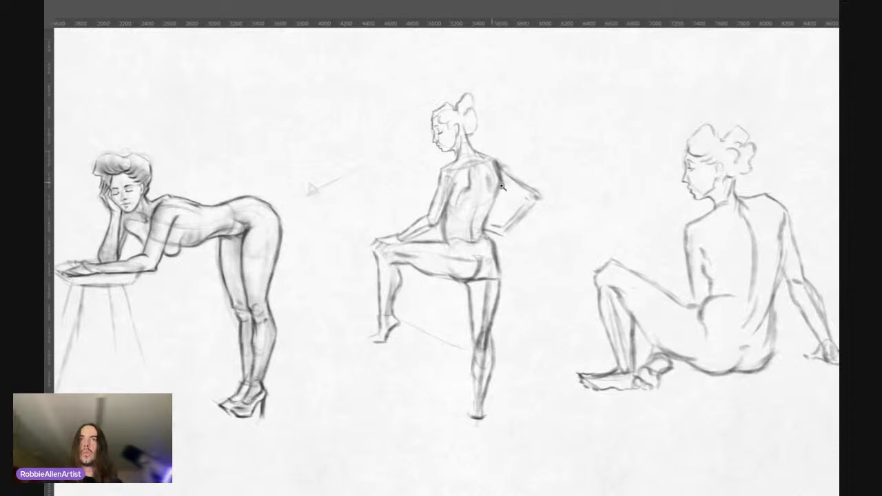
Step: Clean up the standing figure's waist, the hand resting on the hip, the side of the torso and the neck base
{"action": "left_click", "coordinate": [493, 225]}
{"action": "left_click", "coordinate": [493, 225]}
{"action": "left_click_drag", "start_coordinate": [499, 215], "coordinate": [485, 219]}
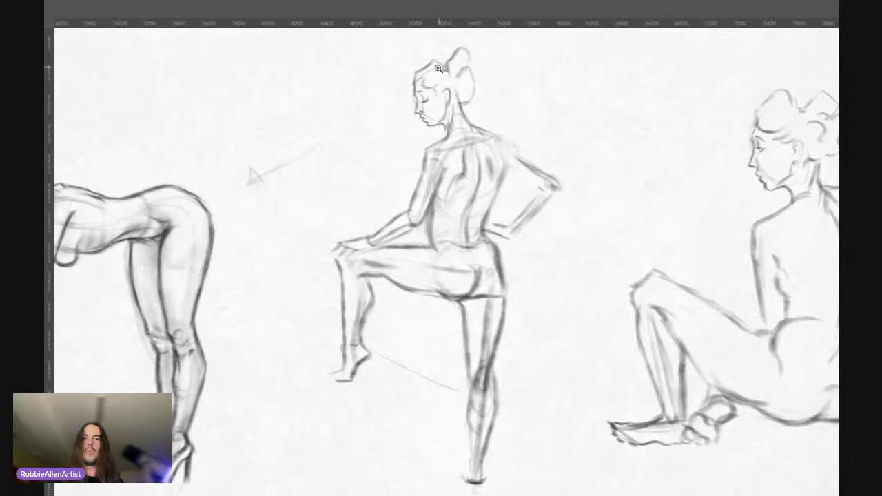
{"action": "scroll", "coordinate": [444, 65], "scroll_direction": "down", "scroll_amount": 2}
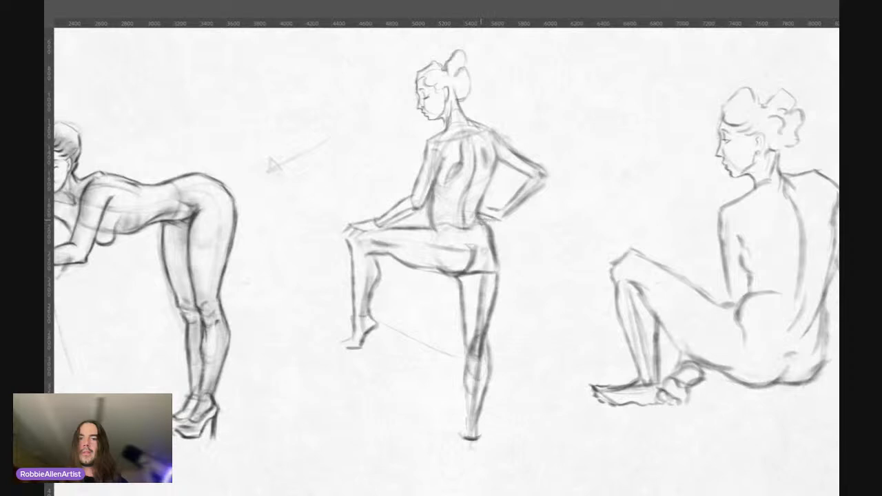
{"action": "left_click_drag", "start_coordinate": [481, 219], "coordinate": [501, 220]}
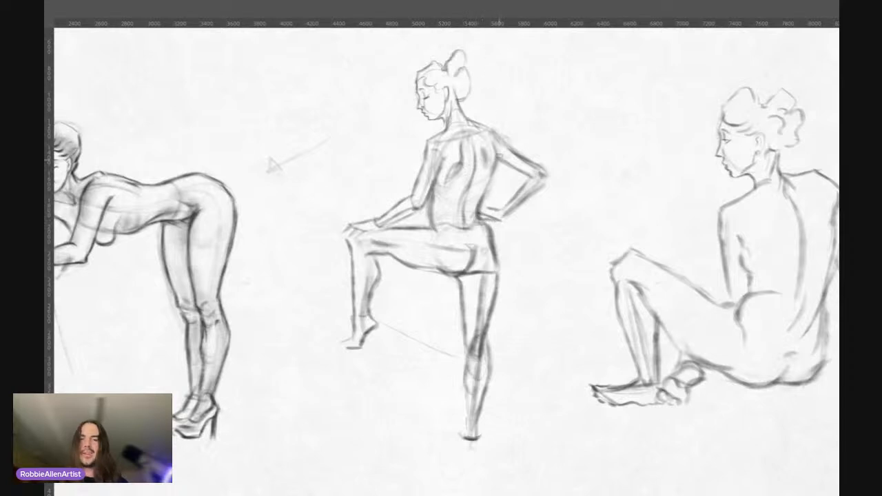
{"action": "left_click_drag", "start_coordinate": [498, 162], "coordinate": [481, 214]}
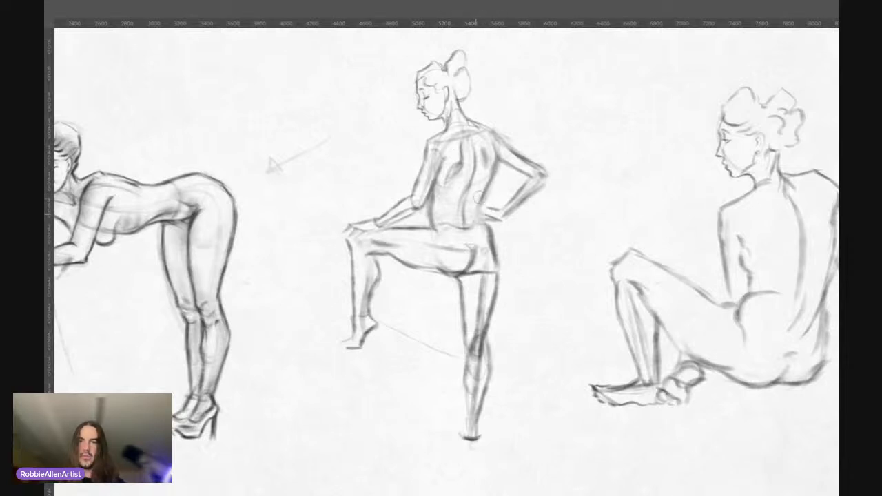
{"action": "left_click_drag", "start_coordinate": [481, 204], "coordinate": [490, 234]}
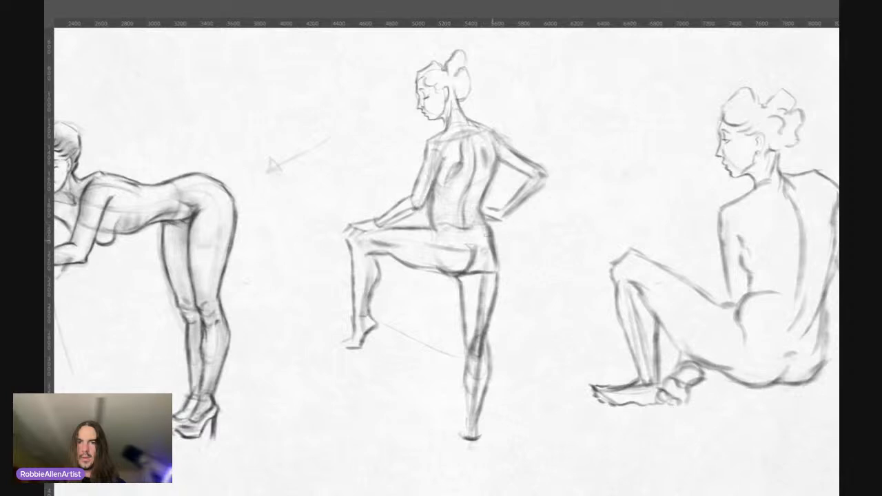
{"action": "mouse_move", "coordinate": [466, 125]}
{"action": "left_mouse_down"}
{"action": "mouse_move", "coordinate": [454, 123]}
{"action": "mouse_move", "coordinate": [470, 114]}
{"action": "left_mouse_up"}
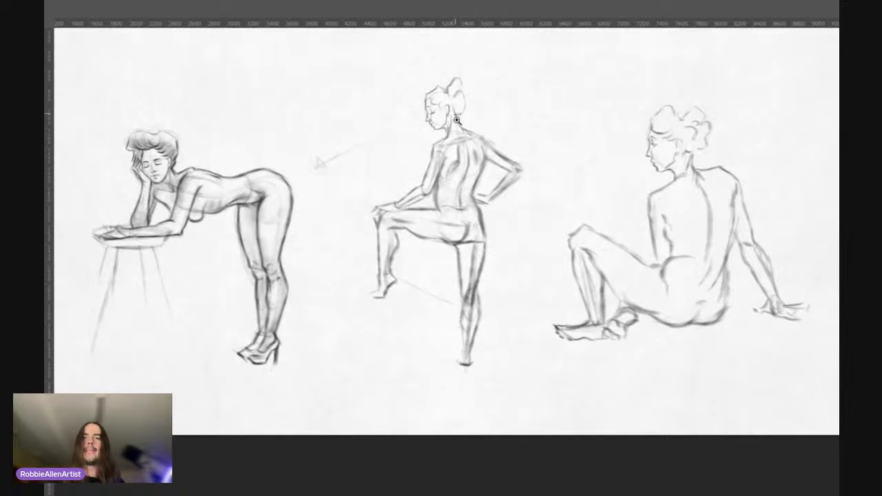
Step: Darken the standing figure's facial profile along the nose, brow and forehead, up to the front edge of the hair
{"action": "scroll", "coordinate": [452, 156], "scroll_direction": "up", "scroll_amount": 2}
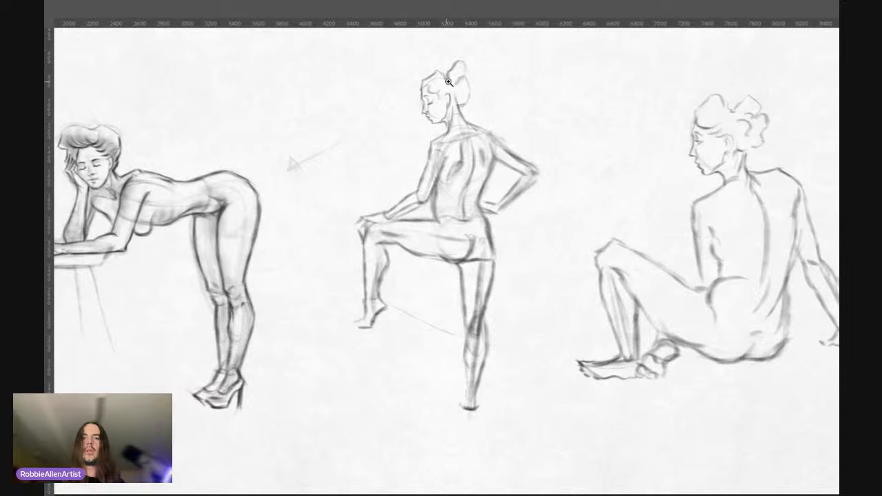
{"action": "left_click_drag", "start_coordinate": [448, 82], "coordinate": [469, 64]}
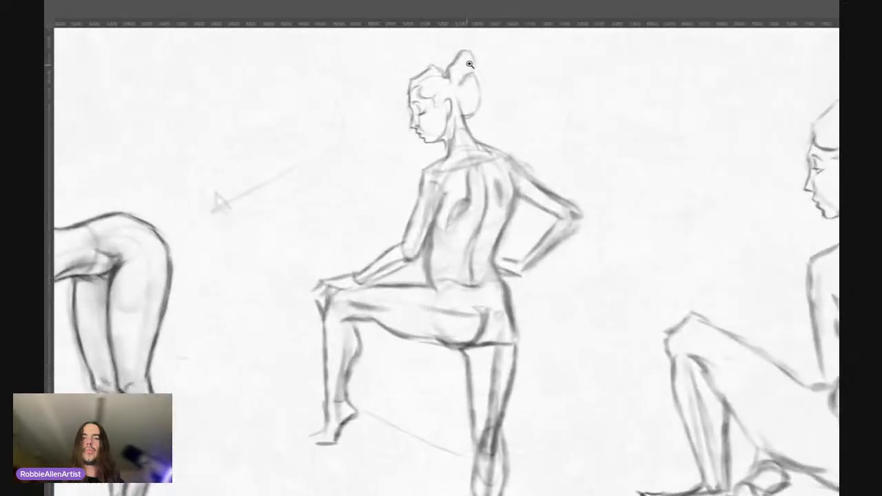
{"action": "key", "text": "ctrl+plus"}
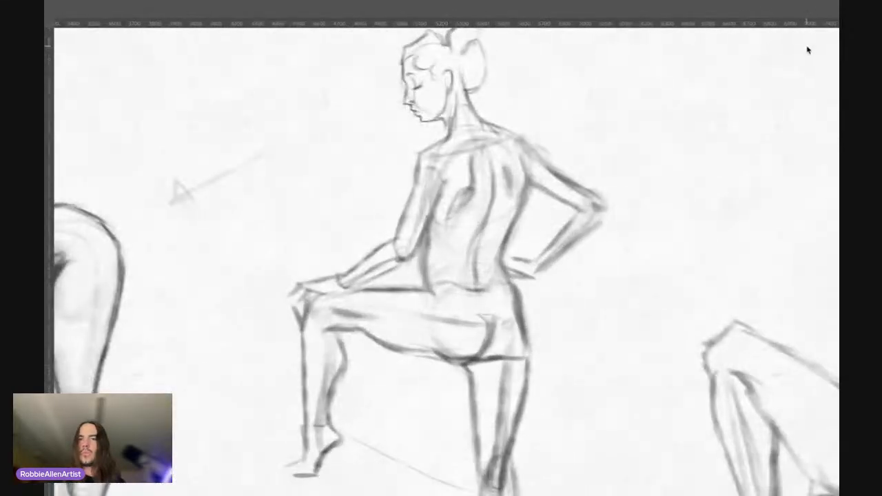
{"action": "left_click_drag", "start_coordinate": [517, 161], "coordinate": [489, 187]}
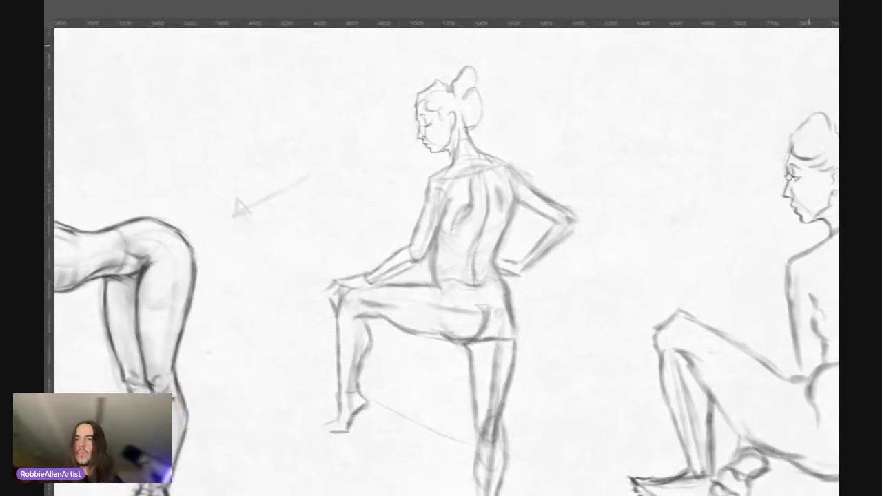
{"action": "left_click_drag", "start_coordinate": [438, 102], "coordinate": [478, 83]}
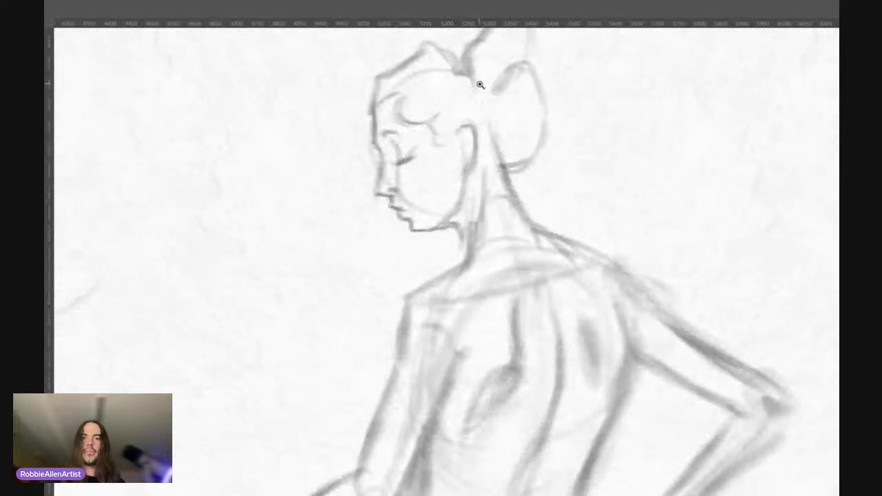
{"action": "left_click_drag", "start_coordinate": [420, 172], "coordinate": [417, 227]}
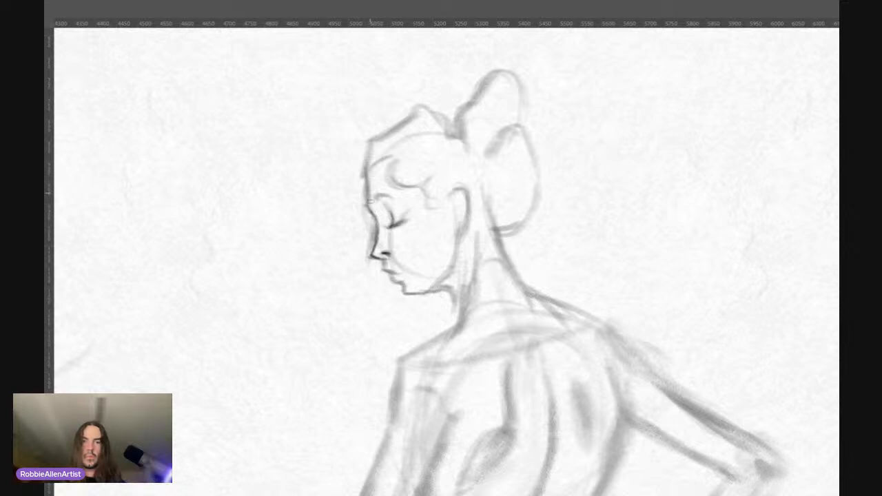
{"action": "mouse_move", "coordinate": [371, 200]}
{"action": "left_mouse_down"}
{"action": "mouse_move", "coordinate": [380, 163]}
{"action": "mouse_move", "coordinate": [364, 174]}
{"action": "left_mouse_up"}
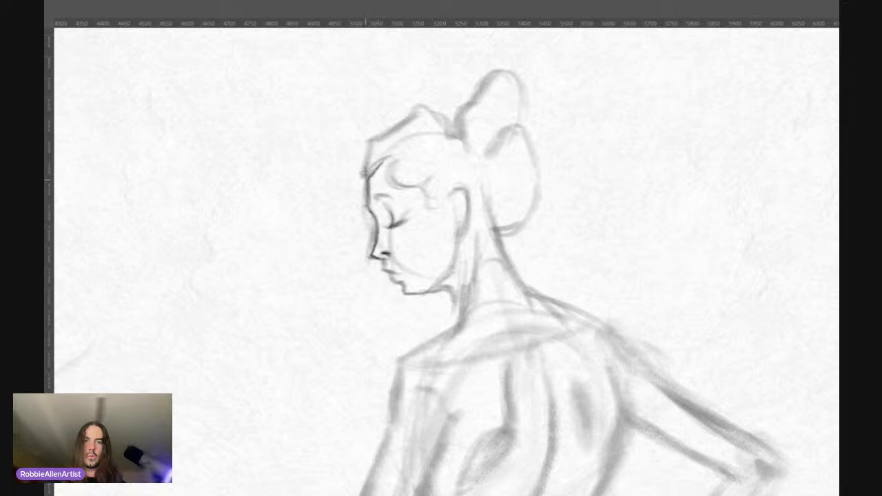
{"action": "left_click_drag", "start_coordinate": [369, 136], "coordinate": [364, 183]}
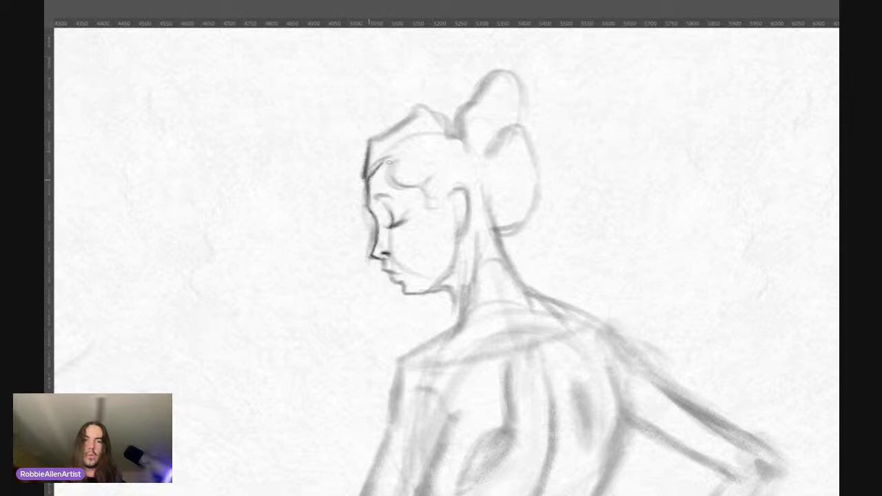
Step: Define the curls over the temple, the ear, the chin and the rear jawline on the standing figure's head
{"action": "mouse_move", "coordinate": [404, 155]}
{"action": "left_mouse_down"}
{"action": "mouse_move", "coordinate": [392, 172]}
{"action": "mouse_move", "coordinate": [397, 185]}
{"action": "left_mouse_up"}
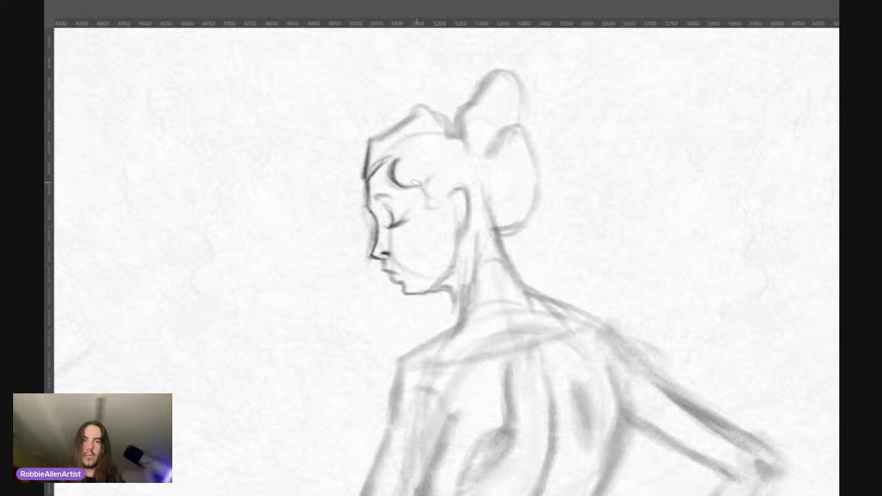
{"action": "mouse_move", "coordinate": [400, 184]}
{"action": "left_mouse_down"}
{"action": "mouse_move", "coordinate": [429, 178]}
{"action": "mouse_move", "coordinate": [427, 196]}
{"action": "mouse_move", "coordinate": [449, 192]}
{"action": "mouse_move", "coordinate": [460, 224]}
{"action": "left_mouse_up"}
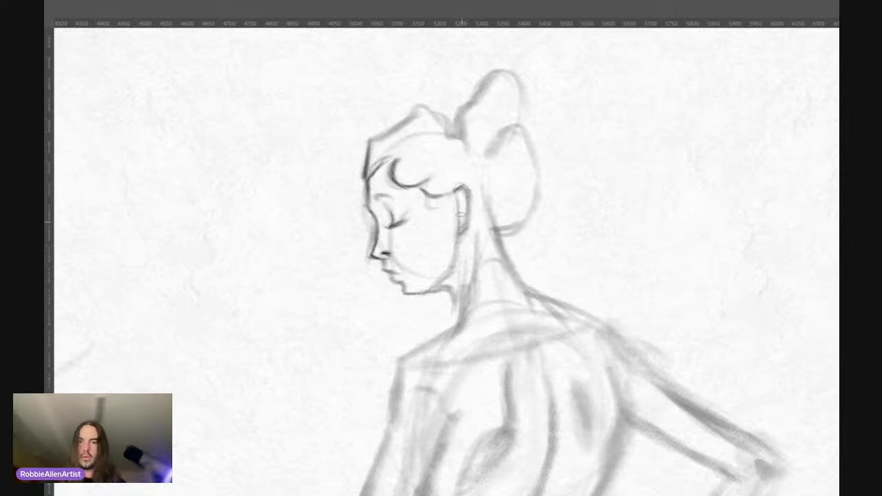
{"action": "left_click_drag", "start_coordinate": [474, 201], "coordinate": [469, 225]}
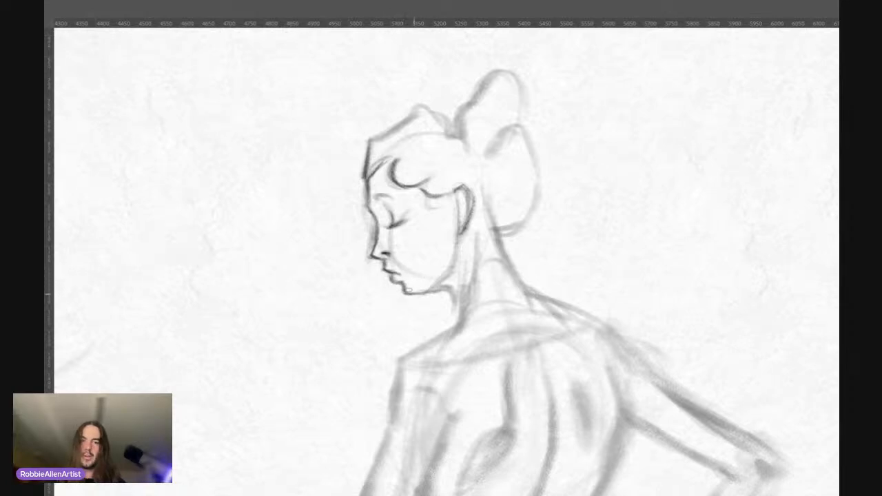
{"action": "left_click_drag", "start_coordinate": [404, 293], "coordinate": [426, 295]}
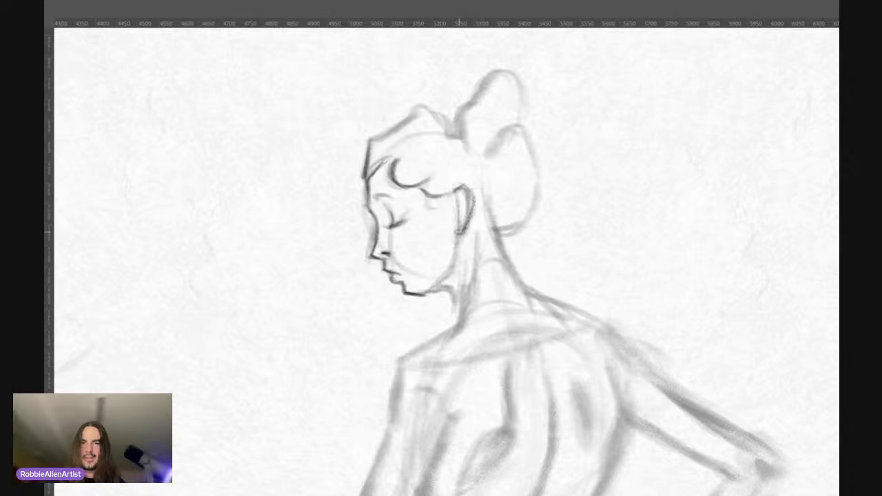
{"action": "left_click_drag", "start_coordinate": [461, 230], "coordinate": [456, 254]}
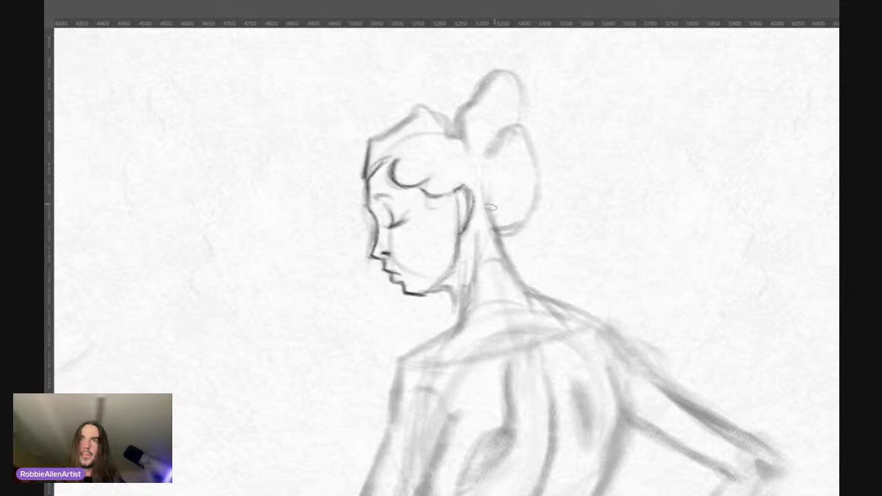
Step: Strengthen the back of the neck and draw the curved spine line from the neck base down the upper back
{"action": "left_click_drag", "start_coordinate": [487, 211], "coordinate": [517, 277]}
{"action": "left_click_drag", "start_coordinate": [500, 247], "coordinate": [529, 311]}
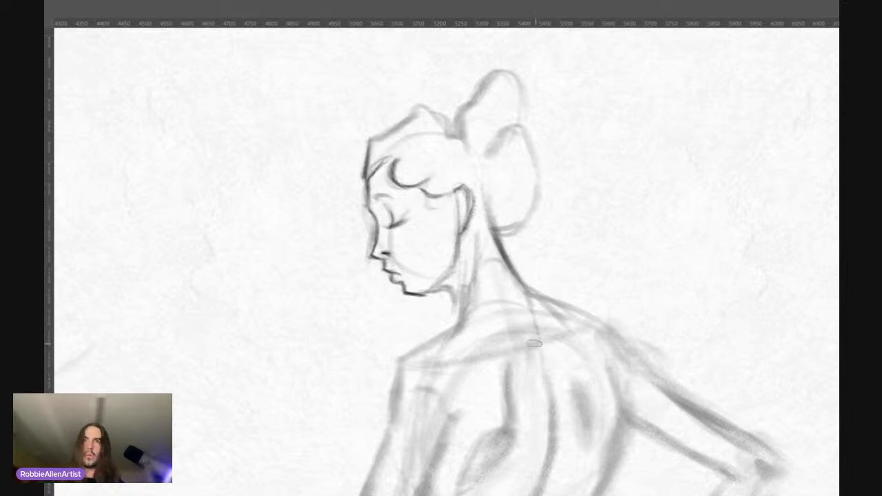
{"action": "left_click_drag", "start_coordinate": [530, 326], "coordinate": [548, 369]}
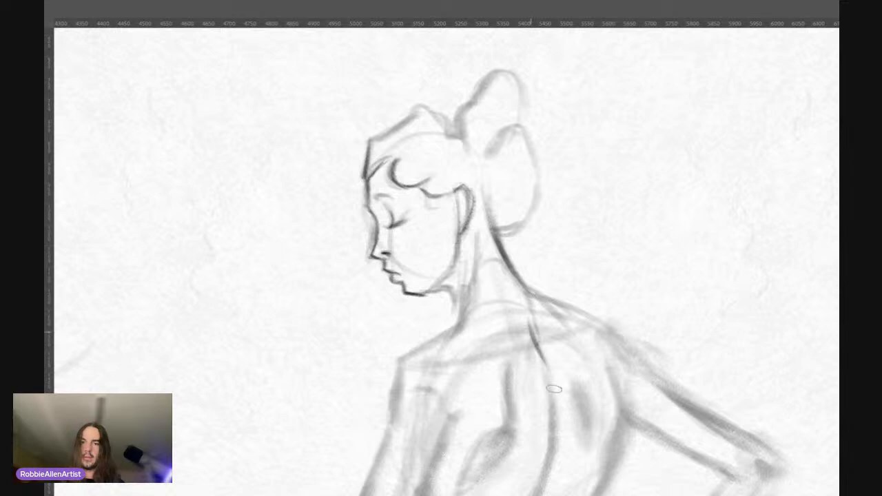
{"action": "left_click_drag", "start_coordinate": [539, 335], "coordinate": [548, 419]}
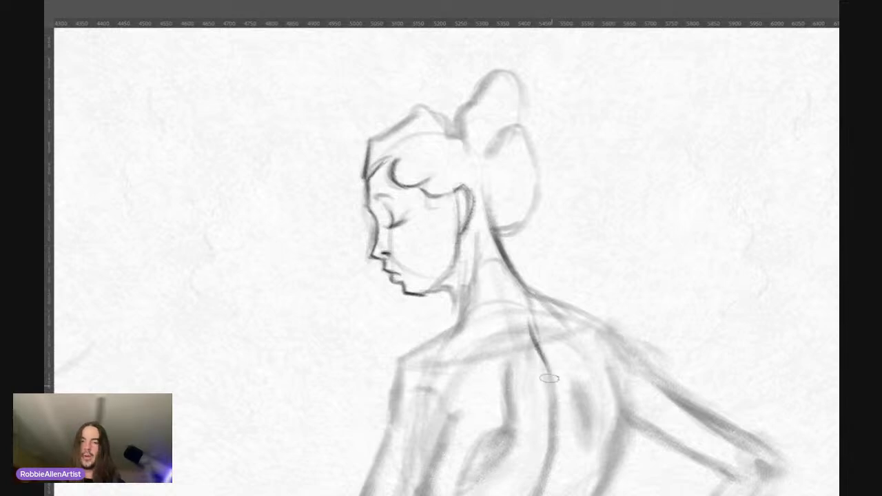
{"action": "left_click_drag", "start_coordinate": [550, 379], "coordinate": [552, 448]}
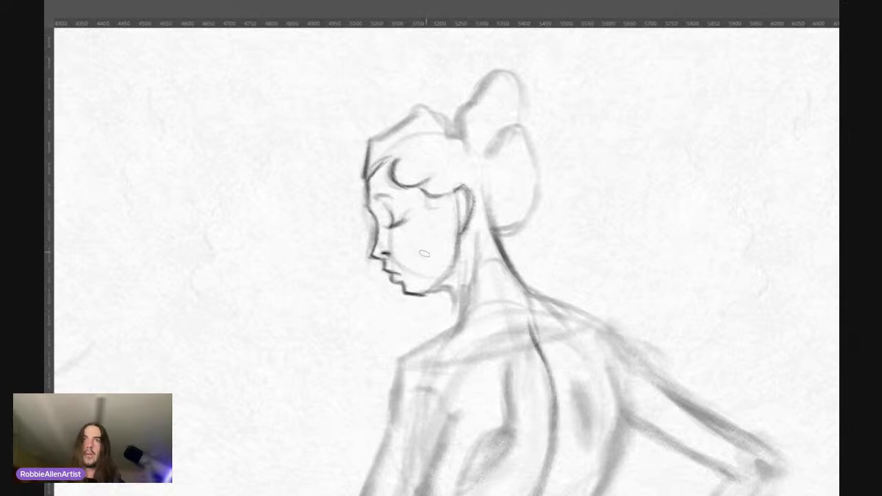
Step: Darken the underside of the jaw, the front of the neck, the near shoulder slope and the outer upper arm
{"action": "left_click_drag", "start_coordinate": [416, 293], "coordinate": [440, 284]}
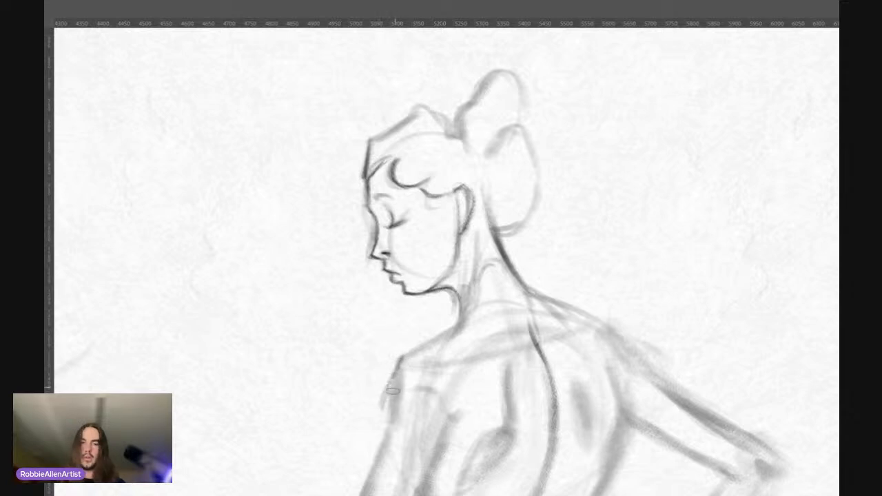
{"action": "left_click_drag", "start_coordinate": [401, 364], "coordinate": [380, 436]}
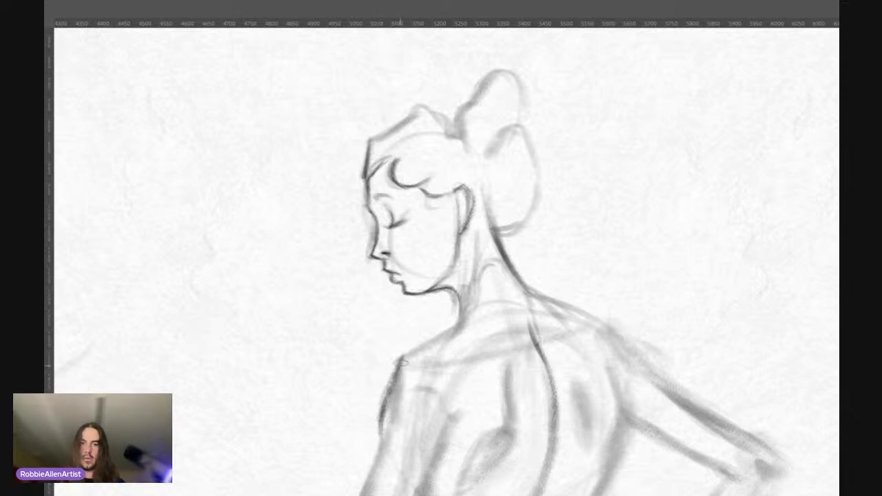
{"action": "mouse_move", "coordinate": [403, 365]}
{"action": "left_mouse_down"}
{"action": "mouse_move", "coordinate": [452, 340]}
{"action": "mouse_move", "coordinate": [439, 341]}
{"action": "mouse_move", "coordinate": [456, 324]}
{"action": "left_mouse_up"}
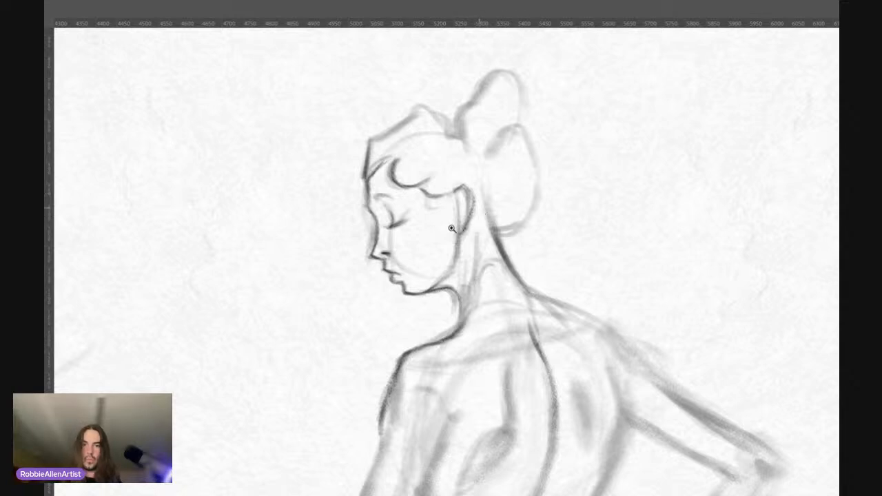
Step: Darken the standing figure's front hair outline, the upper bun's front edge and the fold where the two buns meet
{"action": "scroll", "coordinate": [471, 158], "scroll_direction": "down", "scroll_amount": 4}
{"action": "scroll", "coordinate": [471, 158], "scroll_direction": "up", "scroll_amount": 3}
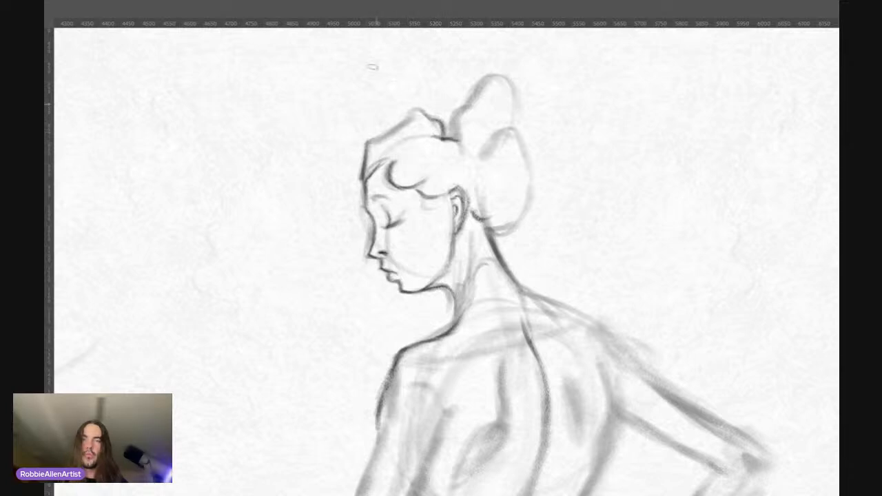
{"action": "left_click_drag", "start_coordinate": [372, 140], "coordinate": [418, 109]}
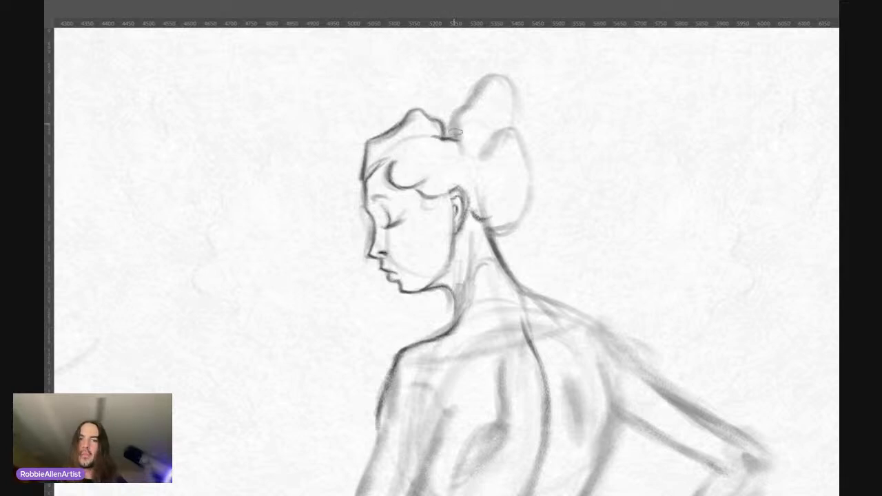
{"action": "mouse_move", "coordinate": [454, 138]}
{"action": "left_mouse_down"}
{"action": "mouse_move", "coordinate": [450, 122]}
{"action": "mouse_move", "coordinate": [482, 79]}
{"action": "mouse_move", "coordinate": [478, 106]}
{"action": "left_mouse_up"}
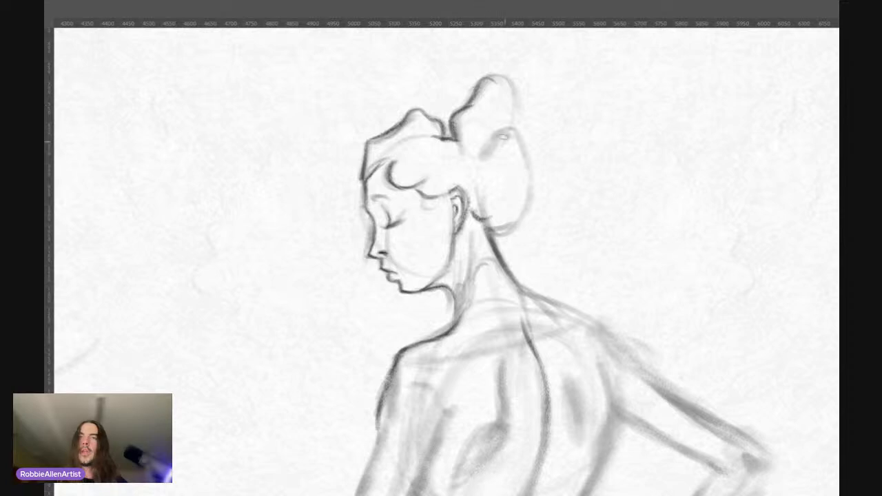
{"action": "mouse_move", "coordinate": [502, 142]}
{"action": "left_mouse_down"}
{"action": "mouse_move", "coordinate": [482, 153]}
{"action": "mouse_move", "coordinate": [509, 128]}
{"action": "left_mouse_up"}
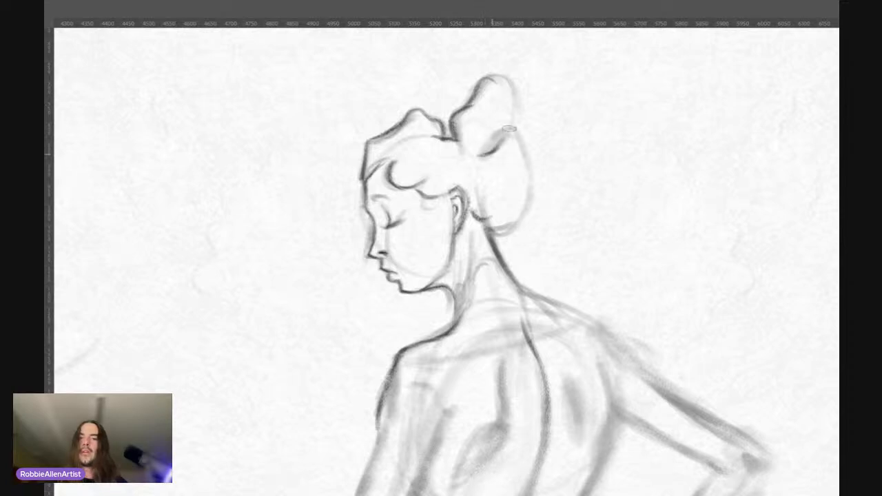
{"action": "left_click_drag", "start_coordinate": [483, 156], "coordinate": [523, 137]}
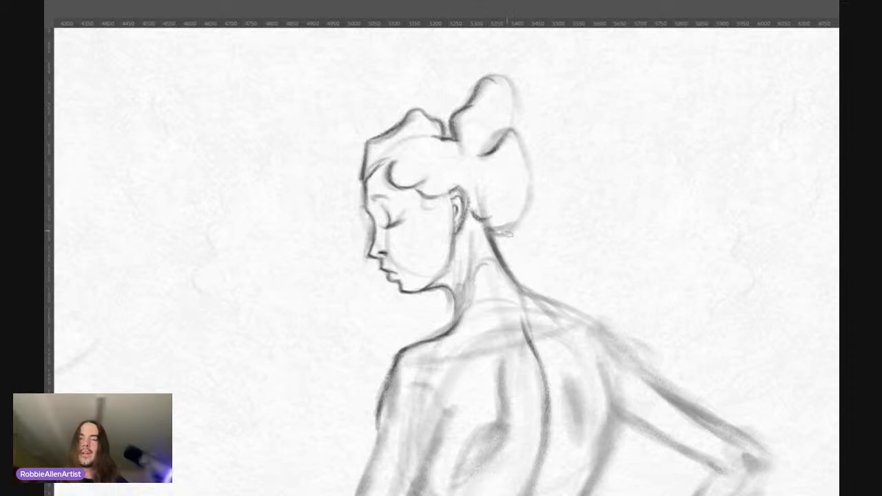
Step: Redraw the lower bun's outer contour with a wider angular bulge and define the back edge of the upper bun
{"action": "mouse_move", "coordinate": [511, 230]}
{"action": "left_mouse_down"}
{"action": "mouse_move", "coordinate": [490, 238]}
{"action": "mouse_move", "coordinate": [513, 232]}
{"action": "left_mouse_up"}
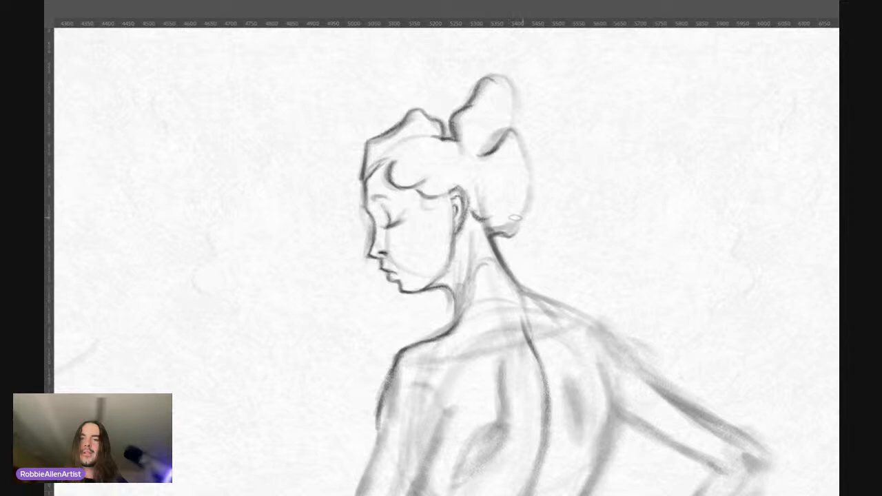
{"action": "left_click_drag", "start_coordinate": [515, 232], "coordinate": [548, 191]}
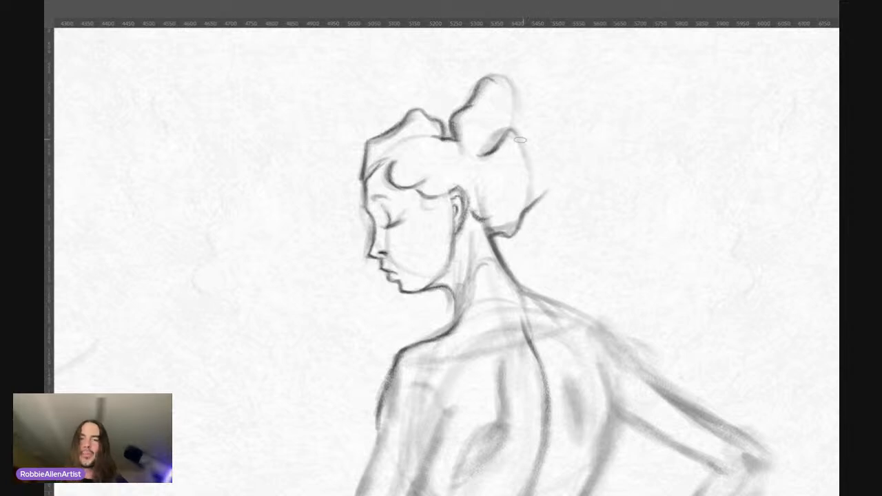
{"action": "mouse_move", "coordinate": [518, 138]}
{"action": "left_mouse_down"}
{"action": "mouse_move", "coordinate": [549, 169]}
{"action": "mouse_move", "coordinate": [546, 190]}
{"action": "left_mouse_up"}
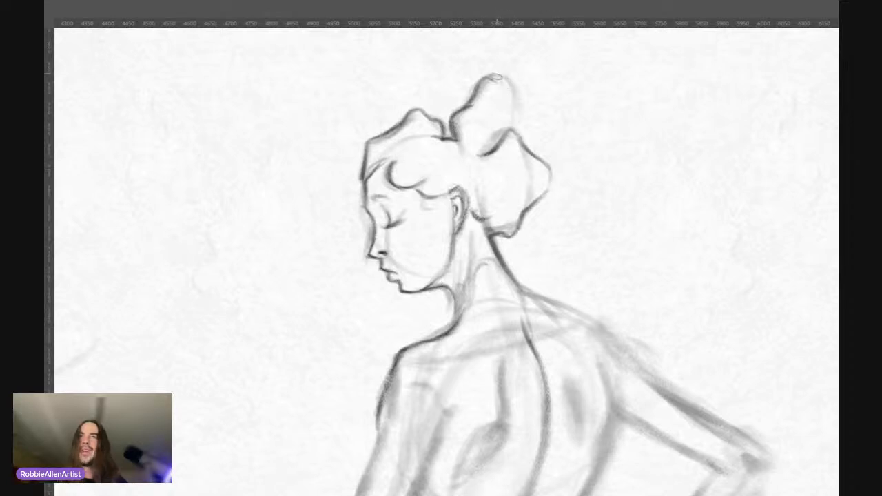
{"action": "left_click_drag", "start_coordinate": [506, 75], "coordinate": [529, 140]}
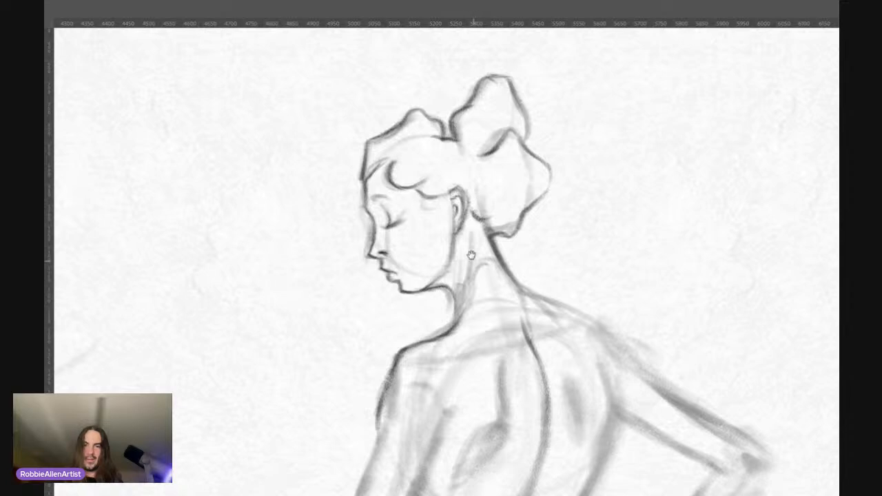
Step: Darken the outer contour of the standing figure's near upper arm, the elbow and the arm's inner edge
{"action": "left_click_drag", "start_coordinate": [471, 256], "coordinate": [456, 181]}
{"action": "left_click_drag", "start_coordinate": [415, 151], "coordinate": [387, 165]}
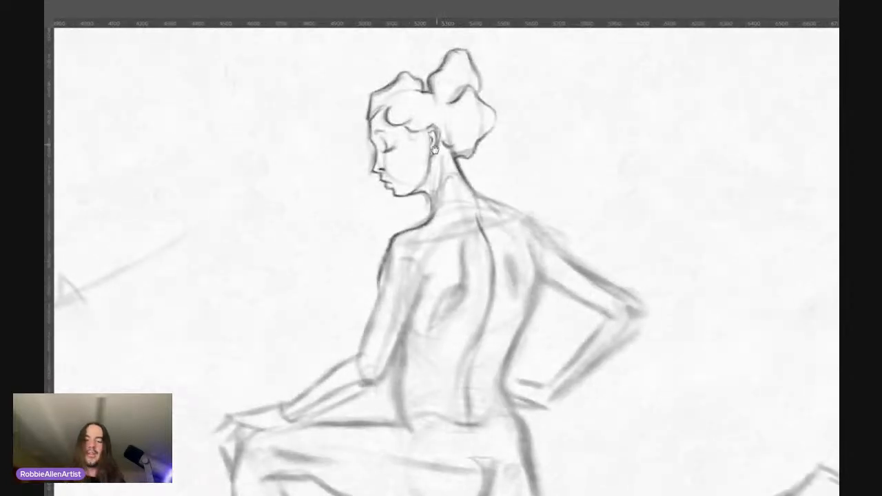
{"action": "left_click_drag", "start_coordinate": [435, 149], "coordinate": [446, 164]}
{"action": "mouse_move", "coordinate": [431, 269]}
{"action": "left_mouse_down"}
{"action": "mouse_move", "coordinate": [458, 220]}
{"action": "mouse_move", "coordinate": [455, 254]}
{"action": "left_mouse_up"}
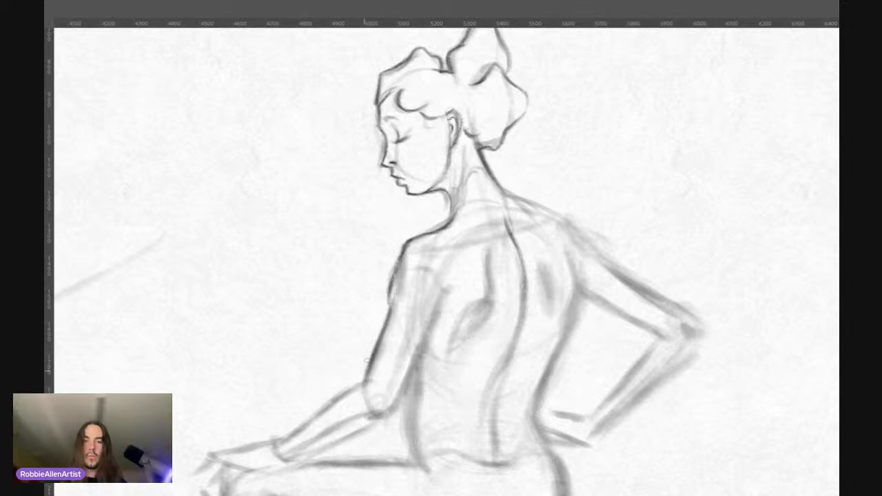
{"action": "mouse_move", "coordinate": [368, 360]}
{"action": "left_mouse_down"}
{"action": "mouse_move", "coordinate": [360, 382]}
{"action": "mouse_move", "coordinate": [389, 409]}
{"action": "mouse_move", "coordinate": [373, 419]}
{"action": "mouse_move", "coordinate": [392, 408]}
{"action": "left_mouse_up"}
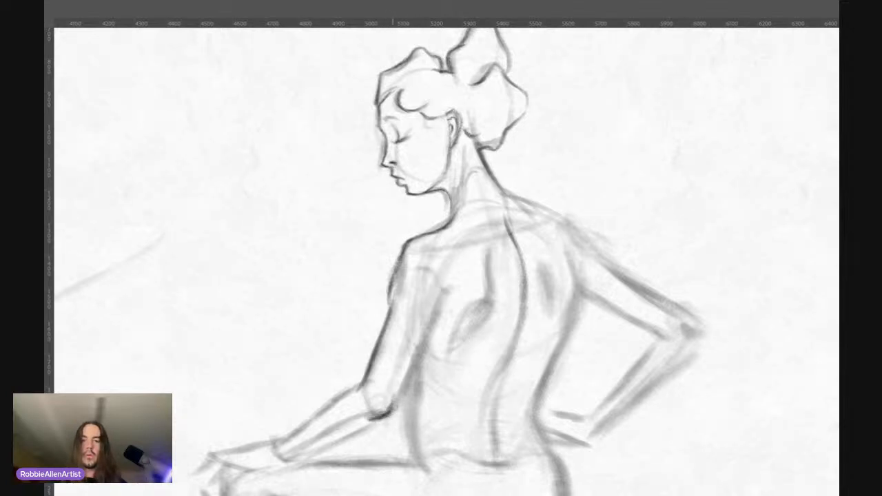
{"action": "left_click_drag", "start_coordinate": [458, 293], "coordinate": [431, 277]}
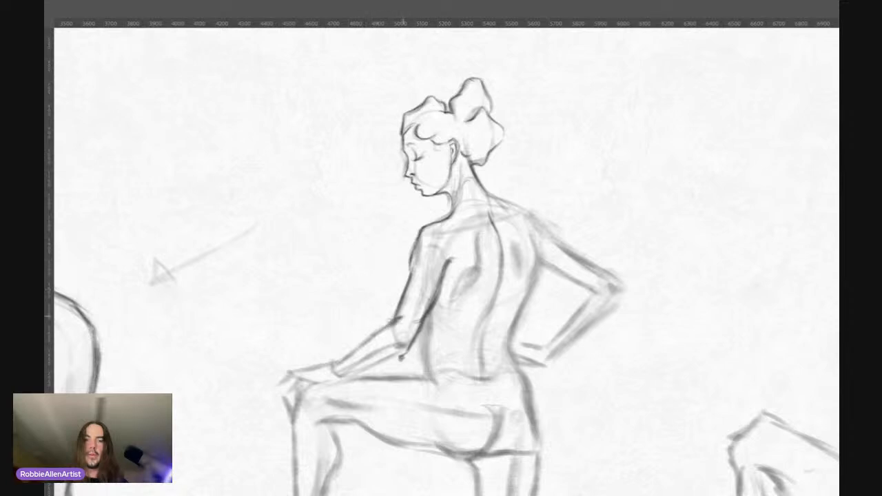
Step: Define the near forearm, wrist and fingers resting on the knee, and darken the top line of the raised thigh
{"action": "left_click_drag", "start_coordinate": [402, 317], "coordinate": [361, 345]}
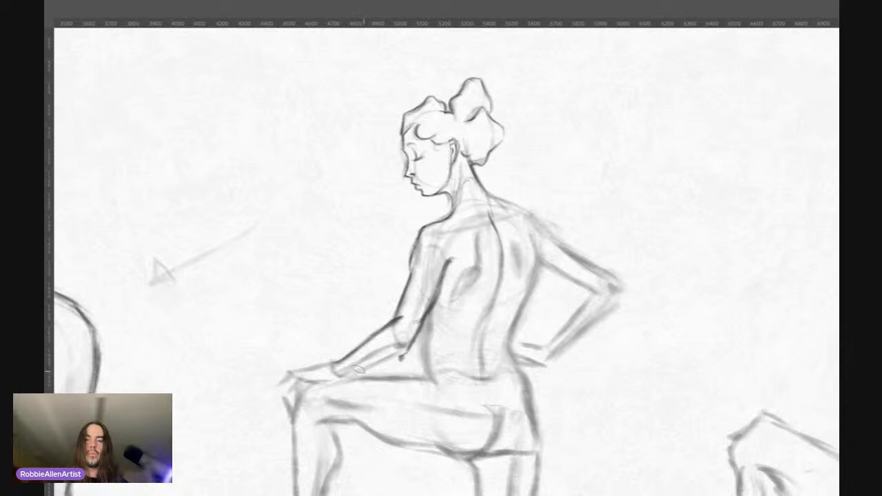
{"action": "mouse_move", "coordinate": [334, 363]}
{"action": "left_mouse_down"}
{"action": "mouse_move", "coordinate": [344, 376]}
{"action": "mouse_move", "coordinate": [321, 366]}
{"action": "mouse_move", "coordinate": [329, 363]}
{"action": "mouse_move", "coordinate": [318, 383]}
{"action": "mouse_move", "coordinate": [292, 379]}
{"action": "mouse_move", "coordinate": [275, 396]}
{"action": "mouse_move", "coordinate": [298, 403]}
{"action": "mouse_move", "coordinate": [274, 395]}
{"action": "left_mouse_up"}
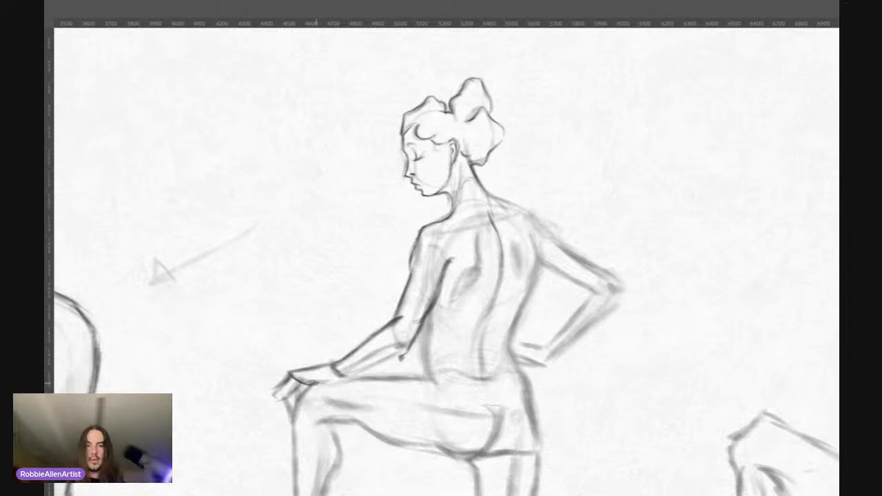
{"action": "left_click_drag", "start_coordinate": [337, 378], "coordinate": [372, 360]}
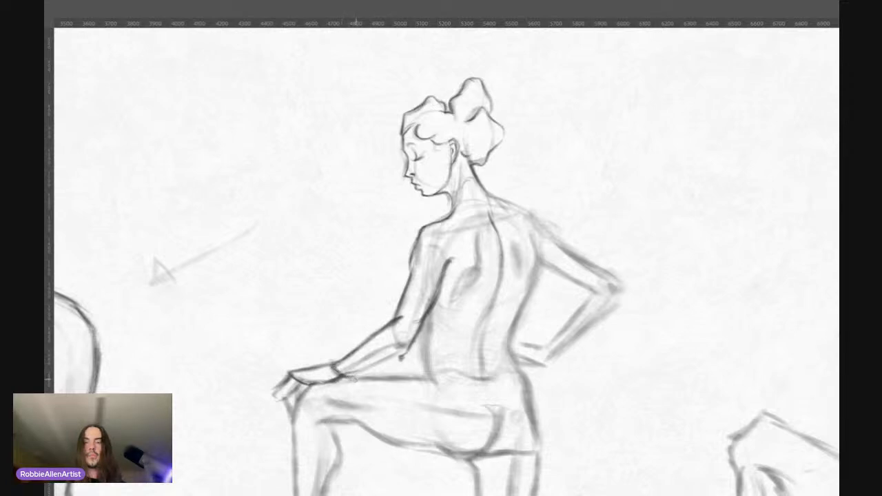
{"action": "mouse_move", "coordinate": [340, 374]}
{"action": "left_mouse_down"}
{"action": "mouse_move", "coordinate": [404, 352]}
{"action": "mouse_move", "coordinate": [363, 372]}
{"action": "mouse_move", "coordinate": [458, 383]}
{"action": "mouse_move", "coordinate": [432, 376]}
{"action": "left_mouse_up"}
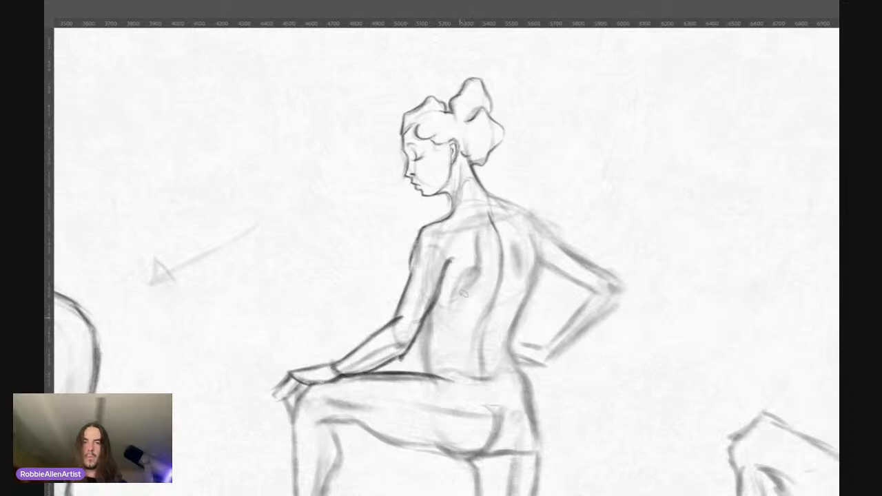
Step: Strengthen the near side of the lower torso, the outer hip contour and the curved crease under the buttock
{"action": "left_click_drag", "start_coordinate": [451, 243], "coordinate": [430, 228]}
{"action": "left_click_drag", "start_coordinate": [399, 310], "coordinate": [408, 304]}
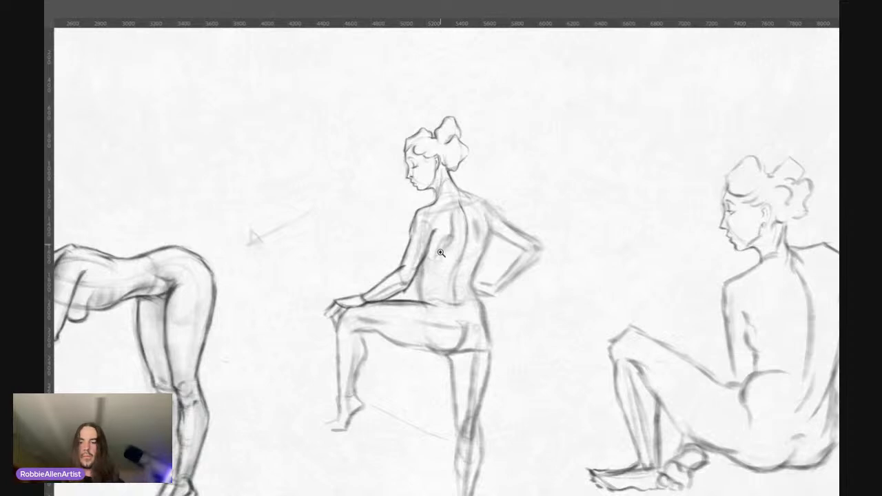
{"action": "left_click", "coordinate": [438, 300]}
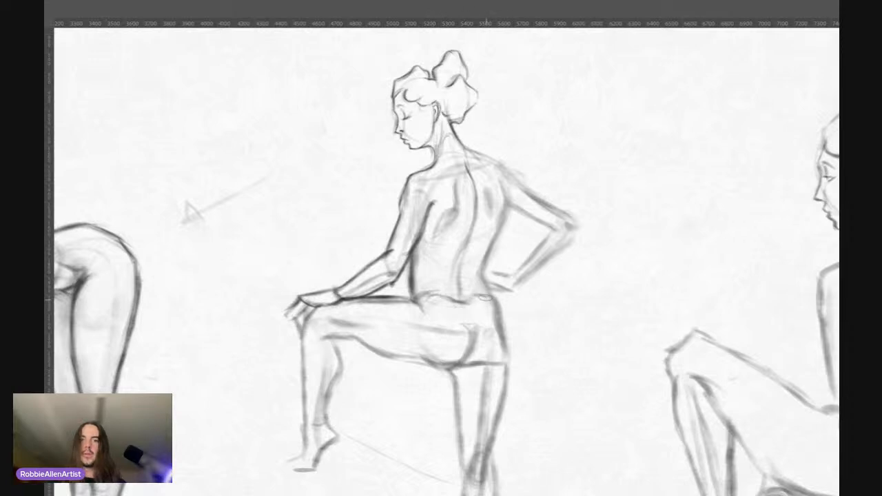
{"action": "left_click_drag", "start_coordinate": [494, 301], "coordinate": [504, 351]}
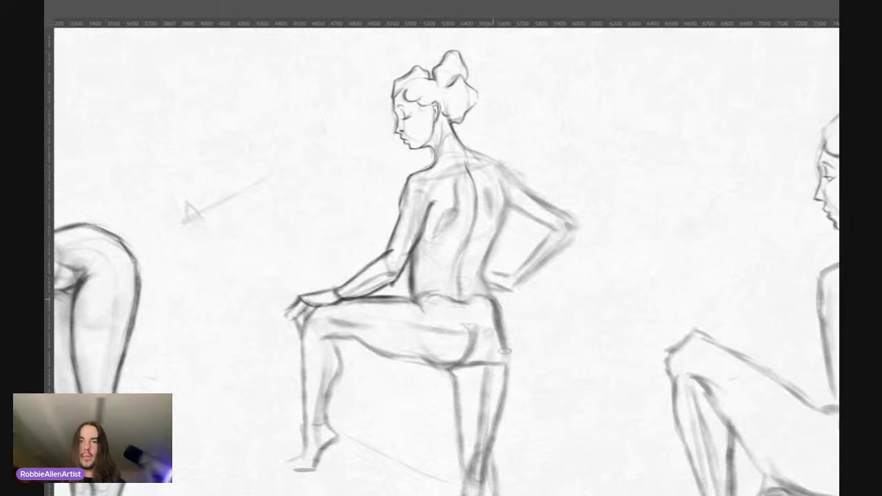
{"action": "left_click_drag", "start_coordinate": [495, 312], "coordinate": [505, 366]}
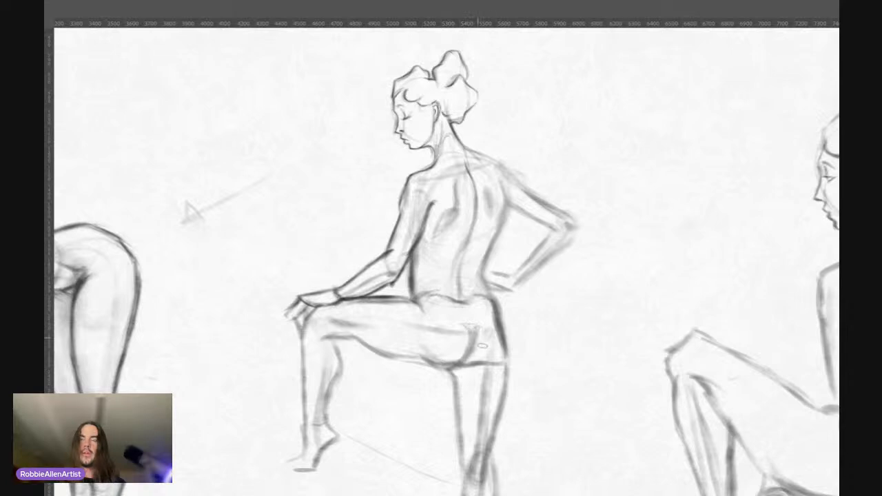
{"action": "mouse_move", "coordinate": [477, 331]}
{"action": "left_mouse_down"}
{"action": "mouse_move", "coordinate": [467, 362]}
{"action": "mouse_move", "coordinate": [447, 368]}
{"action": "left_mouse_up"}
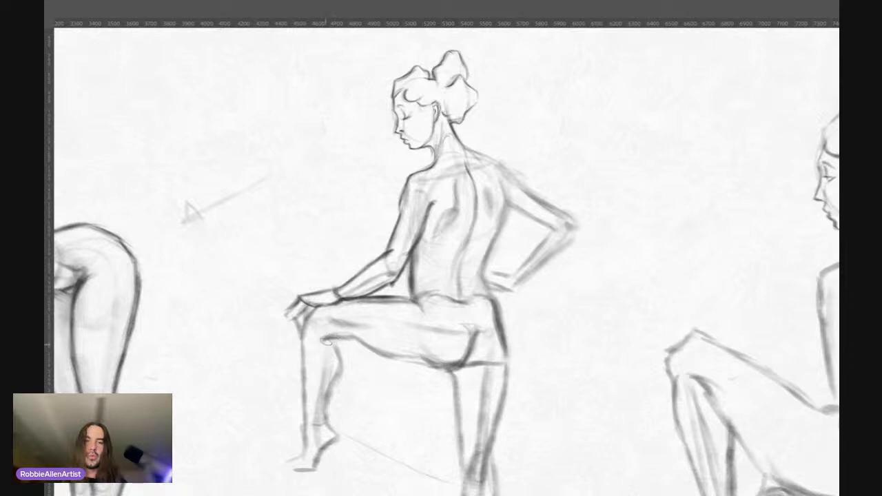
Step: Darken the underside of the raised thigh, the front of the knee, the upper calf and the shin line down to the ankle
{"action": "left_click_drag", "start_coordinate": [335, 347], "coordinate": [427, 359]}
{"action": "left_click_drag", "start_coordinate": [356, 339], "coordinate": [412, 359]}
{"action": "left_click_drag", "start_coordinate": [365, 343], "coordinate": [428, 363]}
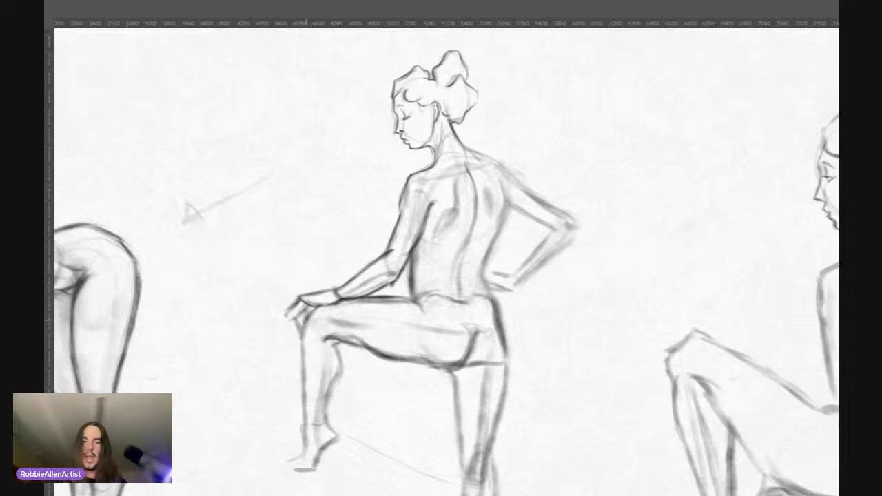
{"action": "left_click_drag", "start_coordinate": [308, 312], "coordinate": [299, 329]}
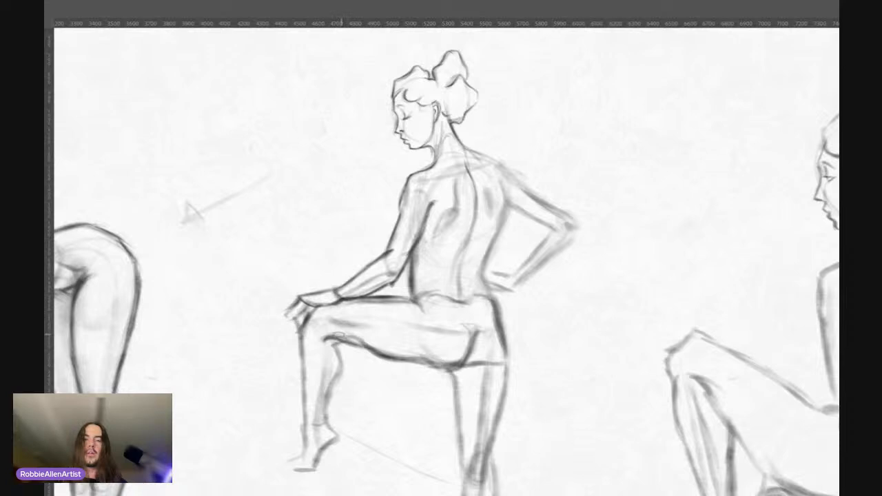
{"action": "left_click_drag", "start_coordinate": [338, 344], "coordinate": [341, 381]}
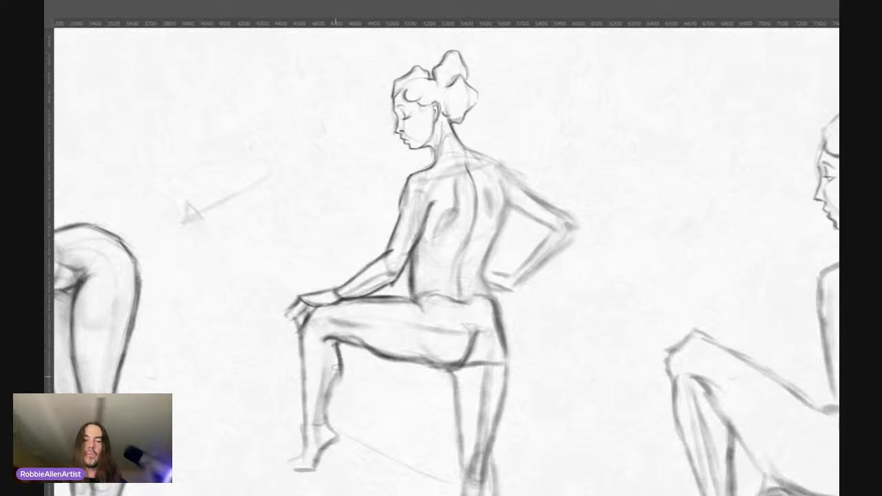
{"action": "left_click_drag", "start_coordinate": [304, 334], "coordinate": [304, 441]}
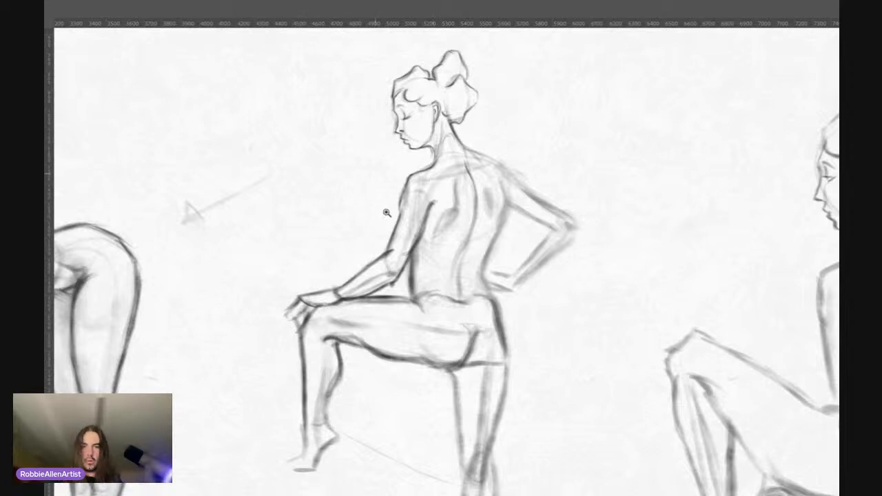
Step: Darken the line from the neck to the far shoulder, the far upper arm, the shoulder blade shadow and the far side of the back
{"action": "left_click_drag", "start_coordinate": [373, 217], "coordinate": [324, 218]}
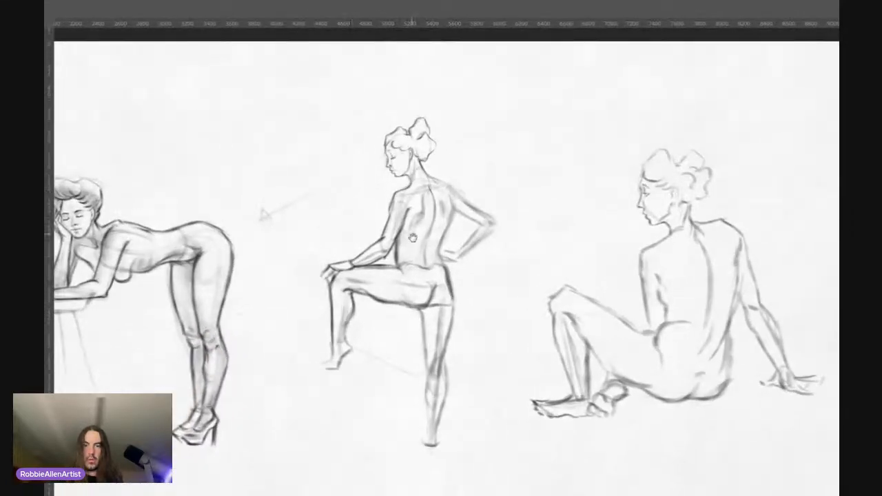
{"action": "left_click_drag", "start_coordinate": [413, 237], "coordinate": [430, 220]}
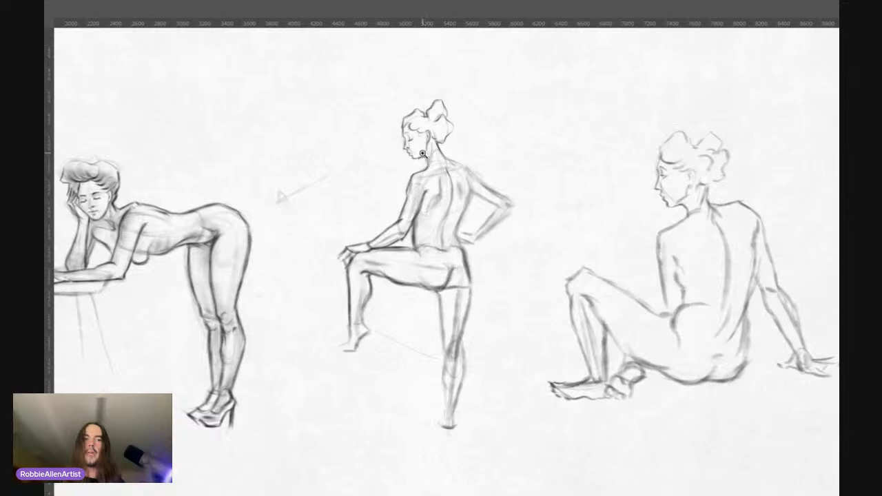
{"action": "left_click_drag", "start_coordinate": [471, 49], "coordinate": [483, 41]}
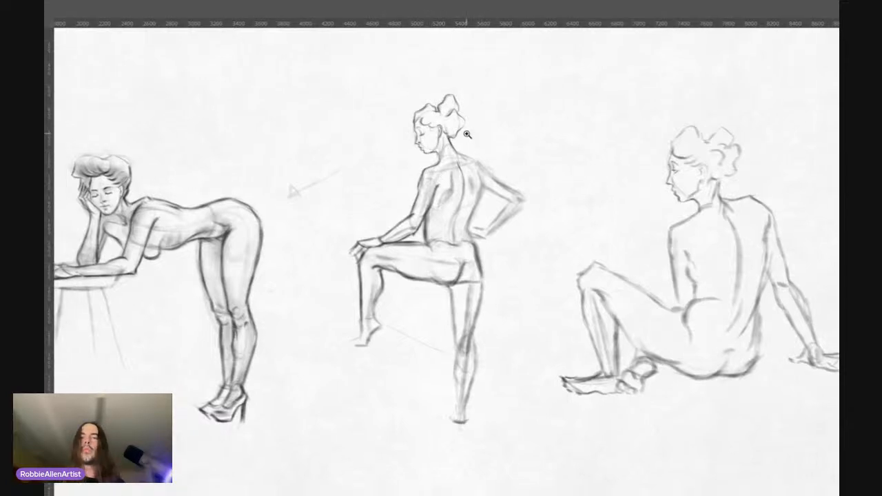
{"action": "left_click_drag", "start_coordinate": [468, 175], "coordinate": [484, 150]}
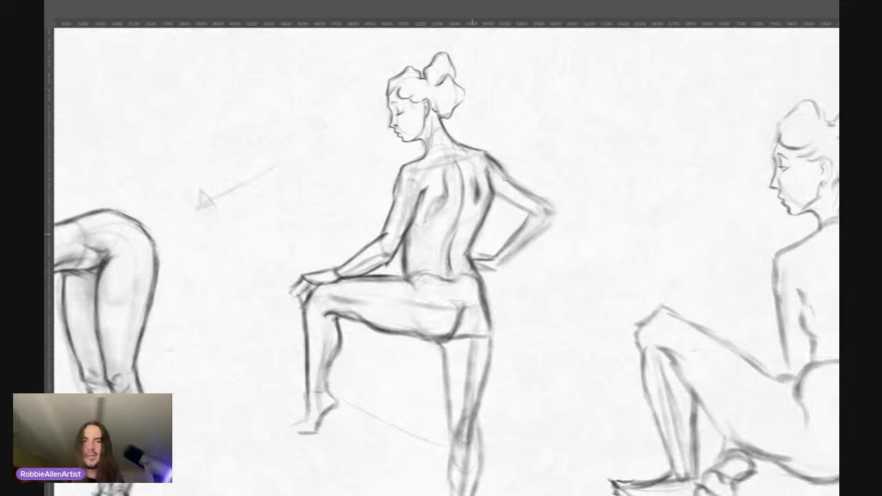
{"action": "left_click_drag", "start_coordinate": [492, 212], "coordinate": [467, 210]}
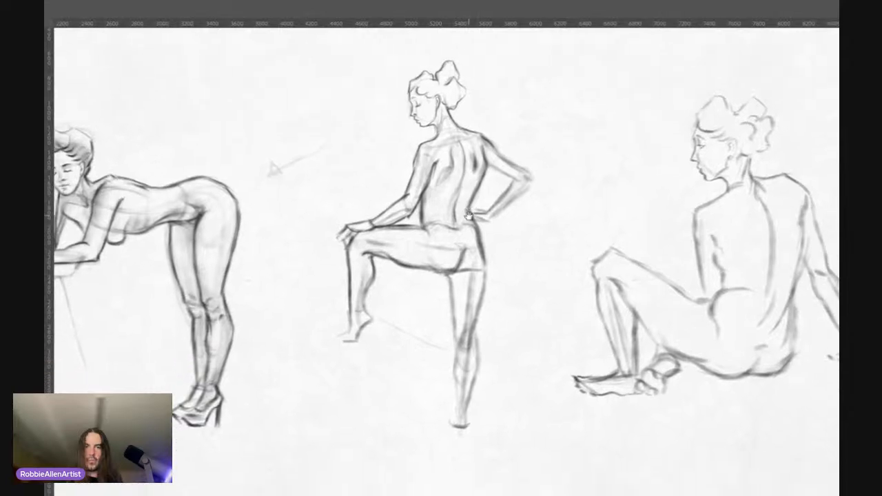
{"action": "left_click_drag", "start_coordinate": [500, 167], "coordinate": [507, 160]}
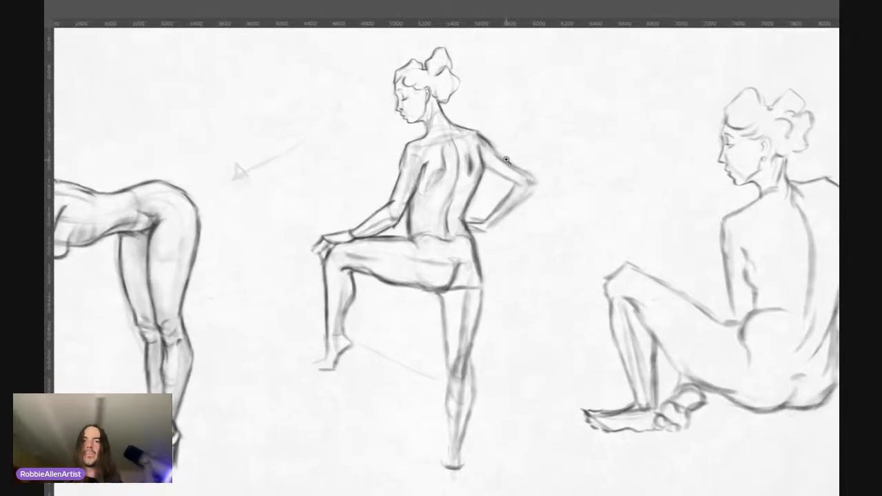
{"action": "left_click_drag", "start_coordinate": [439, 200], "coordinate": [446, 216]}
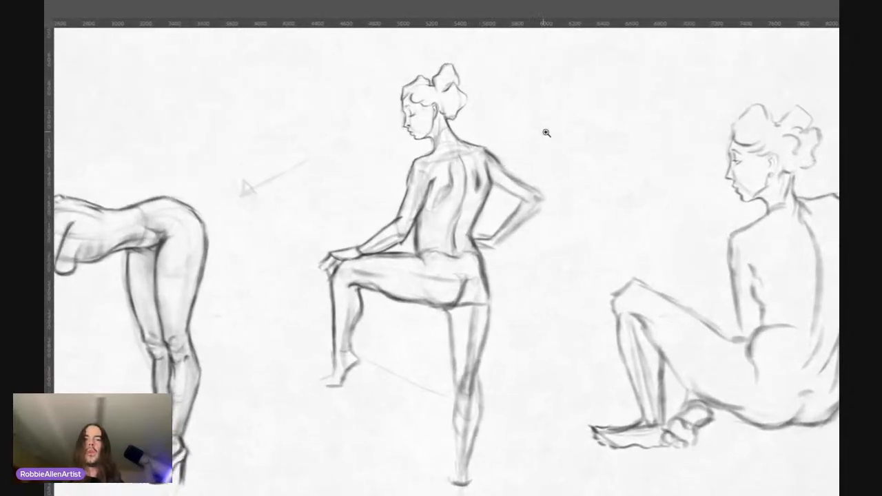
{"action": "left_click_drag", "start_coordinate": [504, 174], "coordinate": [529, 160]}
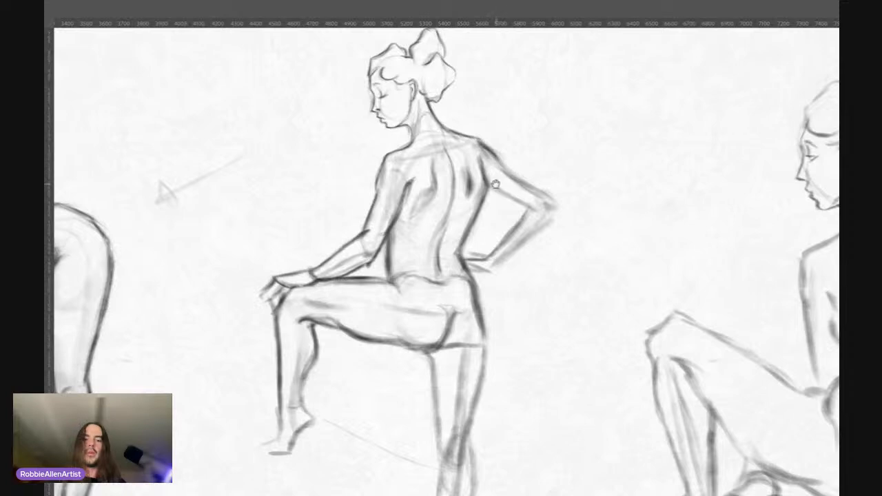
{"action": "left_click_drag", "start_coordinate": [496, 190], "coordinate": [504, 233]}
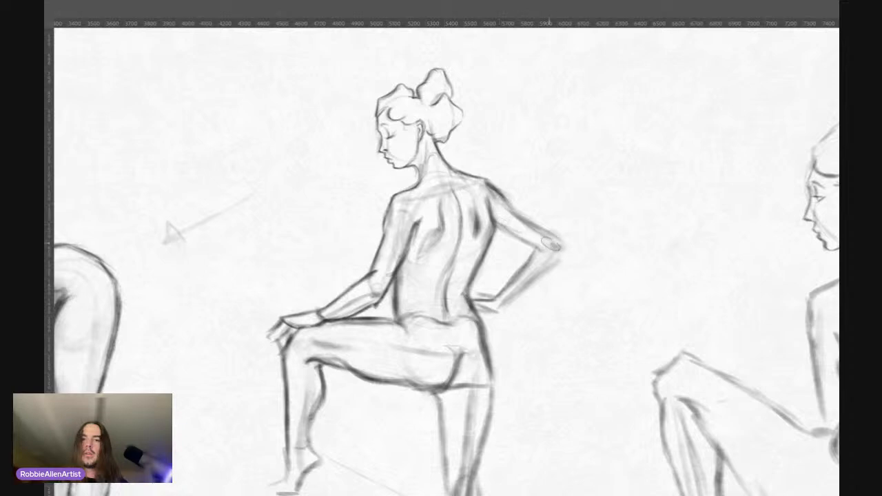
Step: Redo the bent arm's elbow and forearm contours darker, down to the hand resting on the hip
{"action": "key", "text": "ctrl+z"}
{"action": "mouse_move", "coordinate": [553, 236]}
{"action": "left_mouse_down"}
{"action": "mouse_move", "coordinate": [564, 246]}
{"action": "mouse_move", "coordinate": [549, 273]}
{"action": "mouse_move", "coordinate": [500, 309]}
{"action": "mouse_move", "coordinate": [485, 304]}
{"action": "left_mouse_up"}
{"action": "mouse_move", "coordinate": [489, 299]}
{"action": "left_mouse_down"}
{"action": "mouse_move", "coordinate": [499, 311]}
{"action": "mouse_move", "coordinate": [475, 307]}
{"action": "mouse_move", "coordinate": [495, 314]}
{"action": "mouse_move", "coordinate": [541, 278]}
{"action": "mouse_move", "coordinate": [530, 247]}
{"action": "left_mouse_up"}
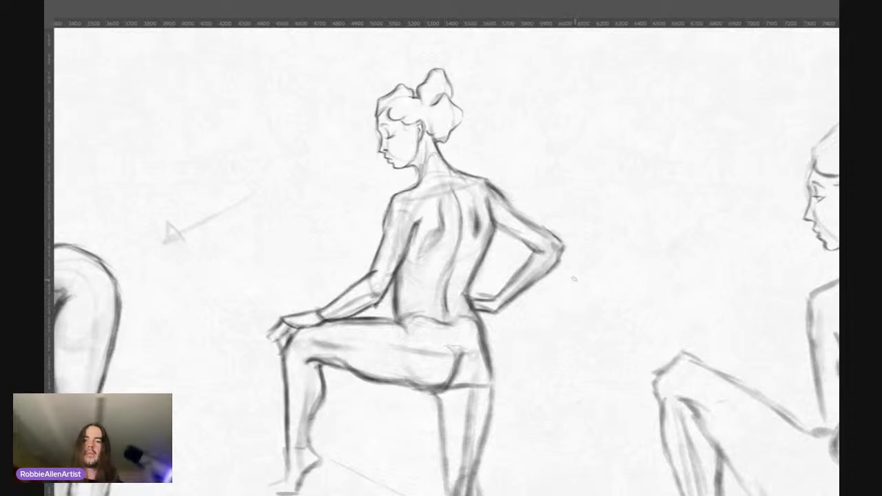
Step: Examine the standing figure's pose and line weights from a rotated view, at full-figure distance and up close
{"action": "key", "text": "r"}
{"action": "left_click_drag", "start_coordinate": [579, 228], "coordinate": [559, 222]}
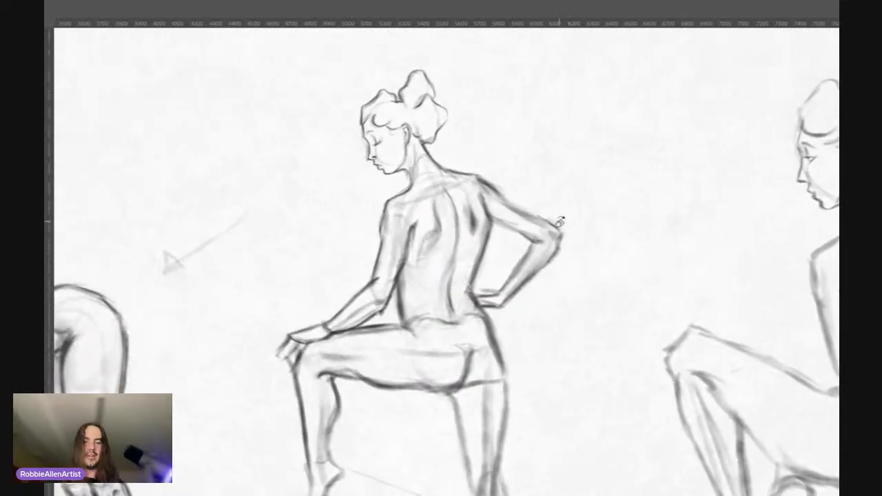
{"action": "left_click_drag", "start_coordinate": [419, 342], "coordinate": [396, 337]}
{"action": "key", "text": "z"}
{"action": "left_click_drag", "start_coordinate": [405, 318], "coordinate": [366, 331]}
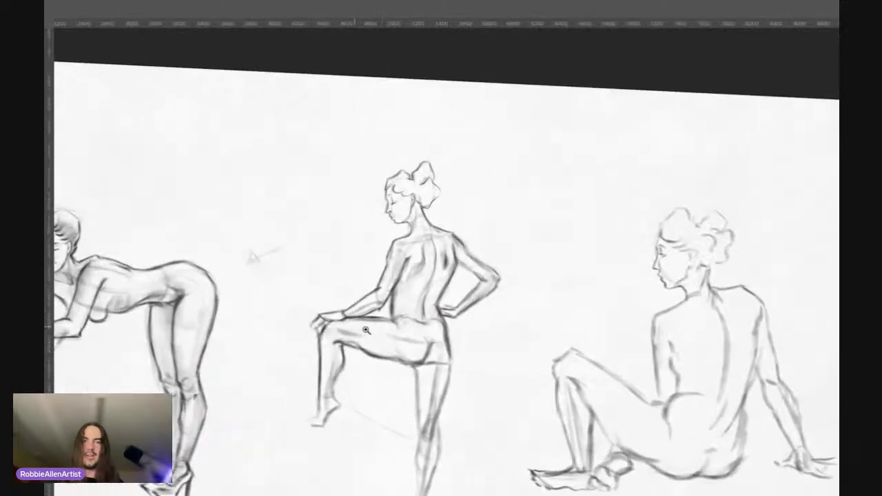
{"action": "key", "text": "r"}
{"action": "key", "text": "Escape"}
{"action": "key", "text": "z"}
{"action": "left_click_drag", "start_coordinate": [453, 280], "coordinate": [484, 239]}
{"action": "left_click_drag", "start_coordinate": [489, 168], "coordinate": [515, 146]}
{"action": "left_click_drag", "start_coordinate": [475, 210], "coordinate": [476, 208]}
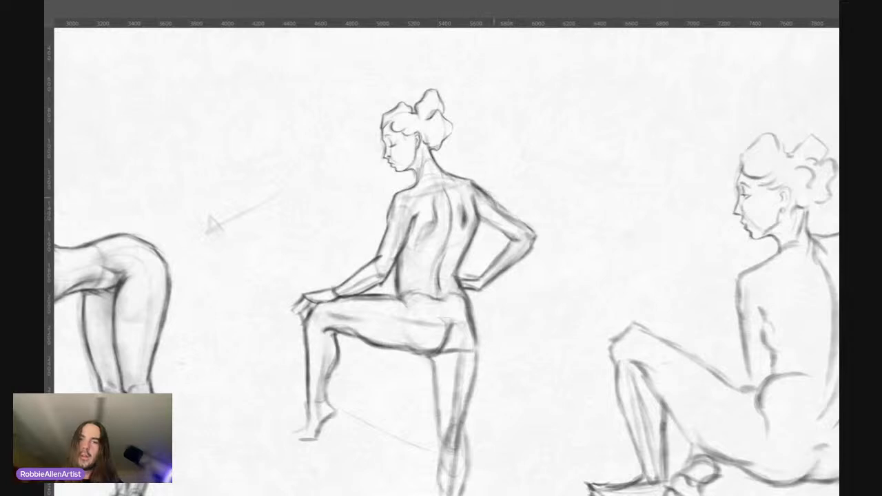
Step: Strengthen the outer line of the far upper arm and the contour of the hair bun
{"action": "left_click_drag", "start_coordinate": [501, 205], "coordinate": [512, 217]}
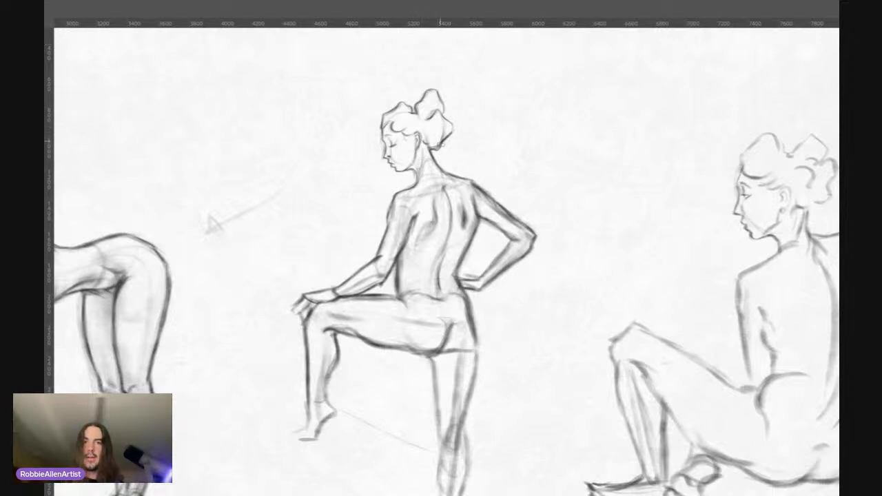
{"action": "left_click_drag", "start_coordinate": [429, 108], "coordinate": [437, 106]}
{"action": "left_click_drag", "start_coordinate": [436, 151], "coordinate": [404, 152]}
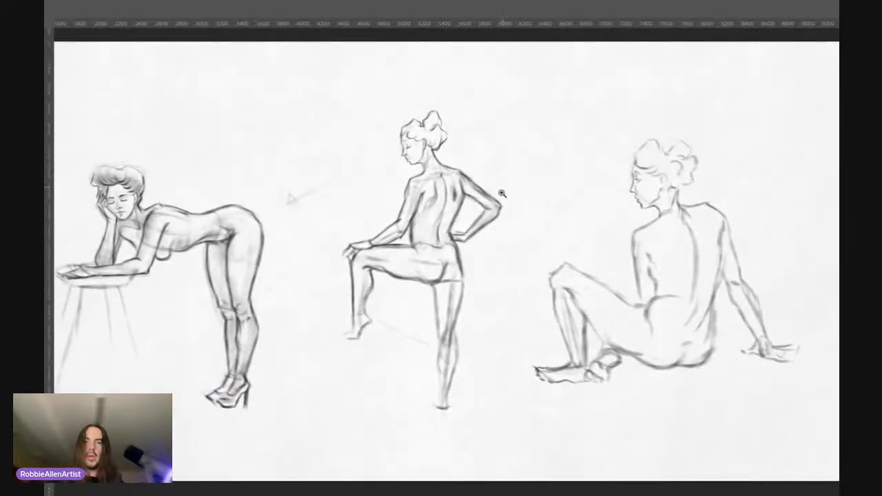
Step: Darken the outer contour of the standing figure from the hip along the supporting thigh to the knee
{"action": "left_click_drag", "start_coordinate": [468, 243], "coordinate": [497, 219]}
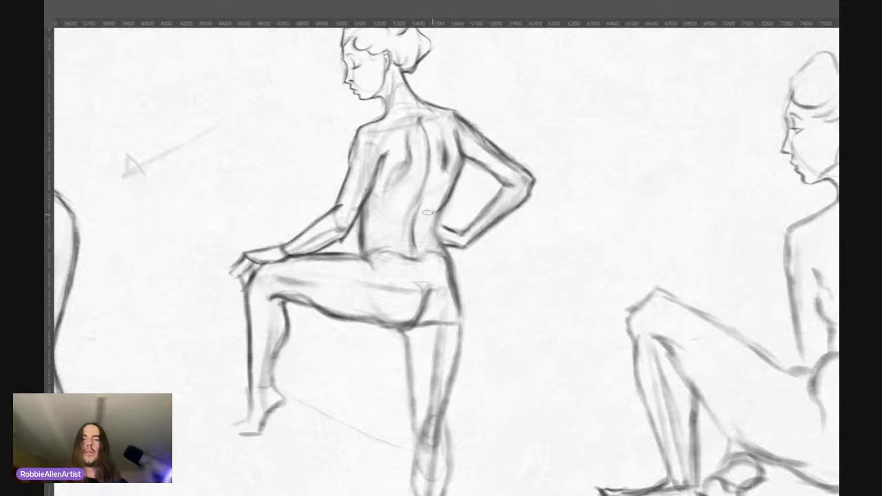
{"action": "mouse_move", "coordinate": [433, 222]}
{"action": "left_mouse_down"}
{"action": "mouse_move", "coordinate": [454, 265]}
{"action": "mouse_move", "coordinate": [460, 312]}
{"action": "left_mouse_up"}
{"action": "mouse_move", "coordinate": [455, 276]}
{"action": "left_mouse_down"}
{"action": "mouse_move", "coordinate": [469, 338]}
{"action": "mouse_move", "coordinate": [456, 349]}
{"action": "mouse_move", "coordinate": [443, 408]}
{"action": "left_mouse_up"}
{"action": "left_click_drag", "start_coordinate": [461, 348], "coordinate": [441, 429]}
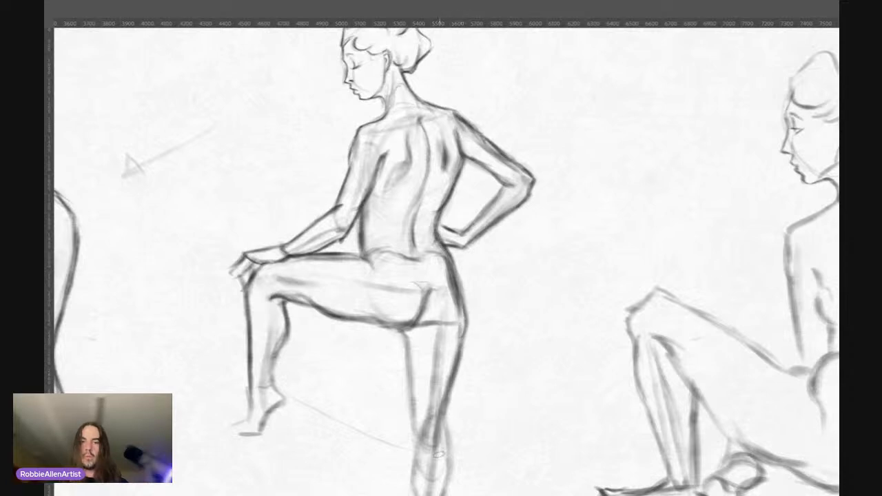
Step: Examine the standing figure's proportions, balance and line weights against the neighbouring figures and up close
{"action": "left_click_drag", "start_coordinate": [426, 220], "coordinate": [397, 220]}
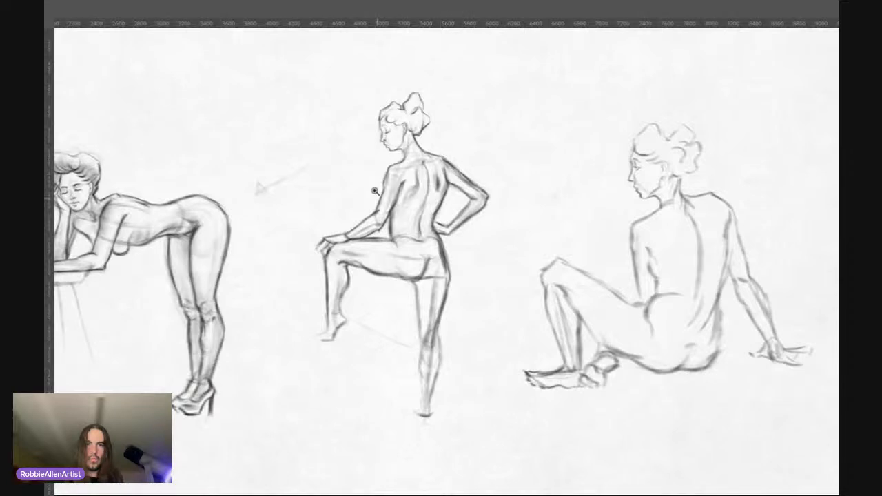
{"action": "left_click_drag", "start_coordinate": [426, 345], "coordinate": [433, 343]}
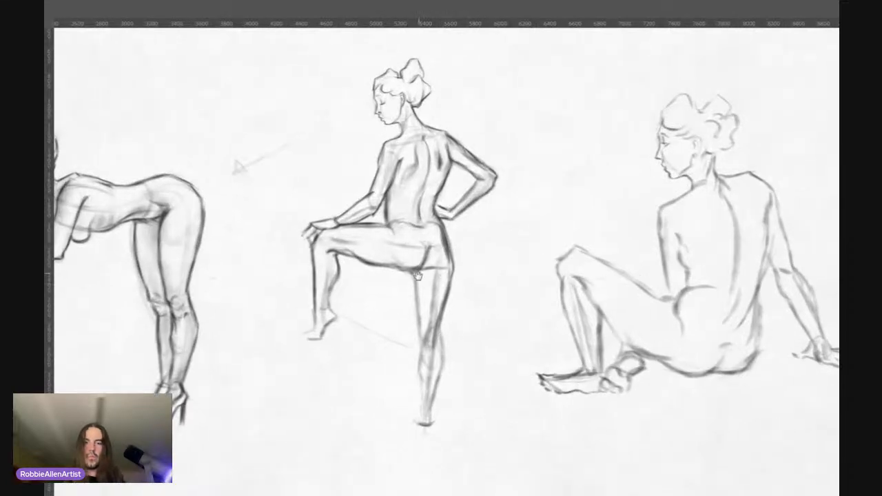
{"action": "left_click_drag", "start_coordinate": [431, 254], "coordinate": [441, 263]}
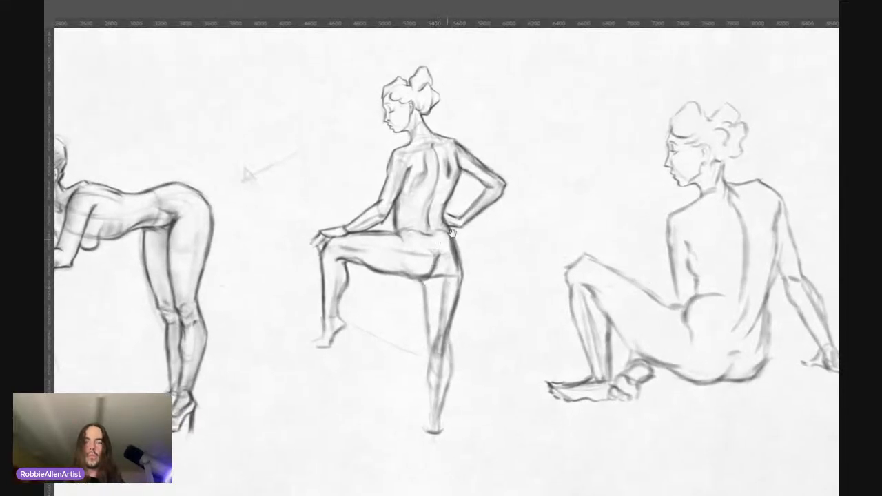
{"action": "left_click_drag", "start_coordinate": [453, 289], "coordinate": [447, 278]}
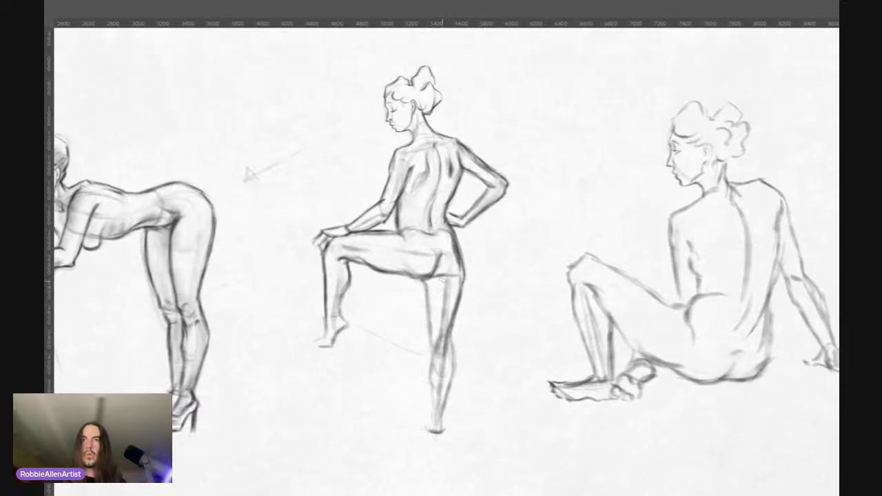
{"action": "mouse_move", "coordinate": [432, 252]}
{"action": "left_mouse_down"}
{"action": "mouse_move", "coordinate": [455, 238]}
{"action": "mouse_move", "coordinate": [441, 317]}
{"action": "left_mouse_up"}
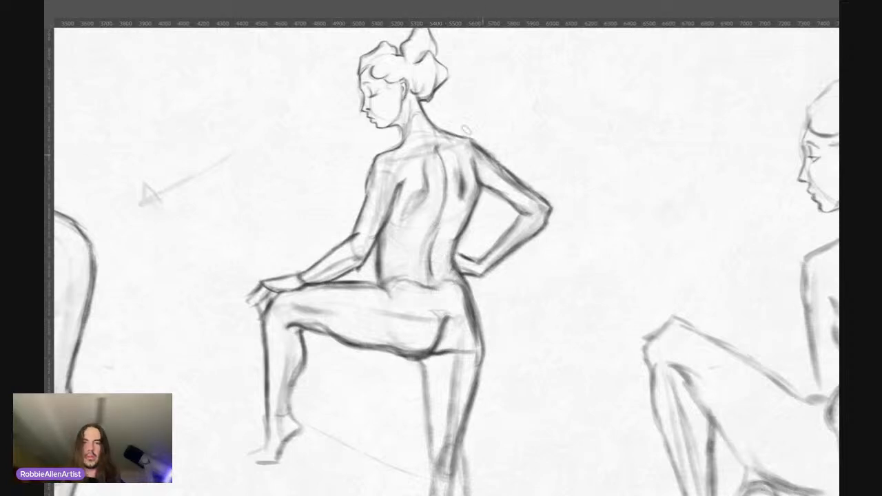
{"action": "left_click_drag", "start_coordinate": [449, 223], "coordinate": [406, 229]}
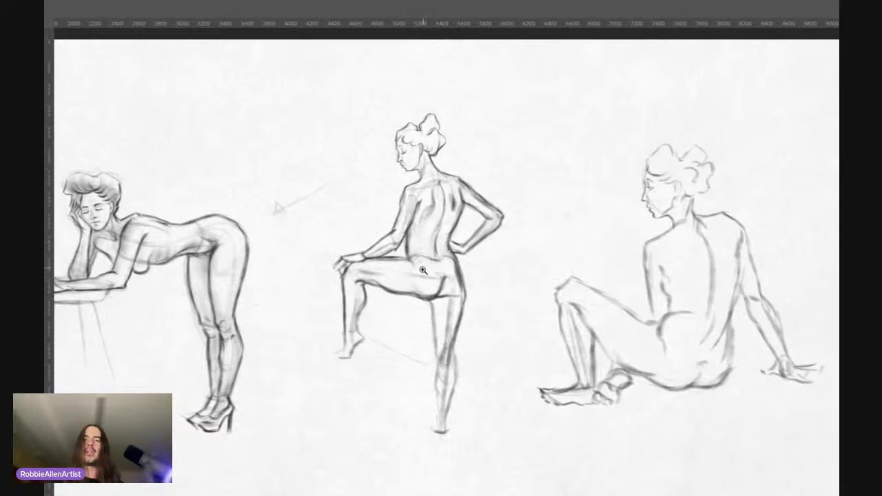
{"action": "mouse_move", "coordinate": [423, 271]}
{"action": "left_mouse_down"}
{"action": "mouse_move", "coordinate": [442, 263]}
{"action": "mouse_move", "coordinate": [430, 264]}
{"action": "left_mouse_up"}
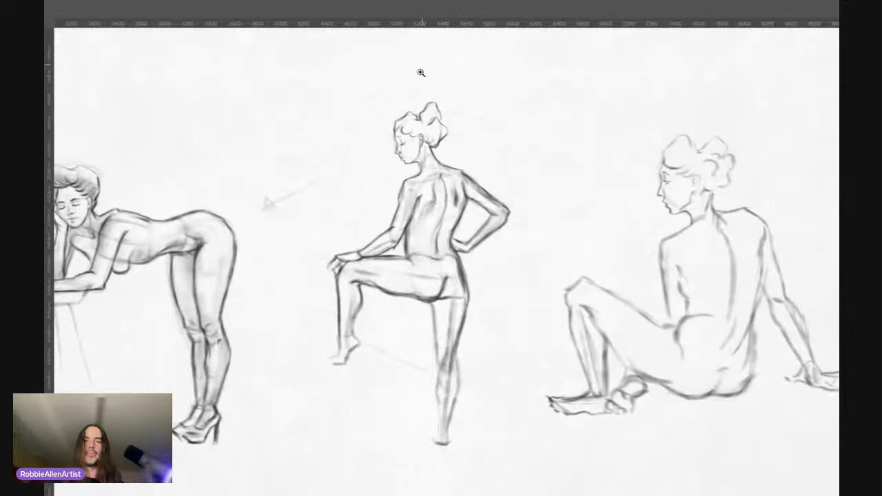
{"action": "left_click_drag", "start_coordinate": [408, 118], "coordinate": [418, 113]}
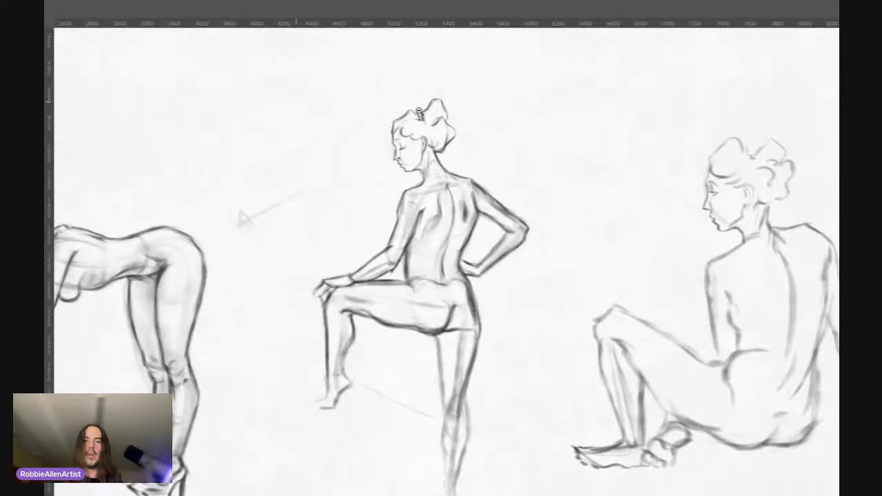
{"action": "left_click_drag", "start_coordinate": [418, 113], "coordinate": [444, 131]}
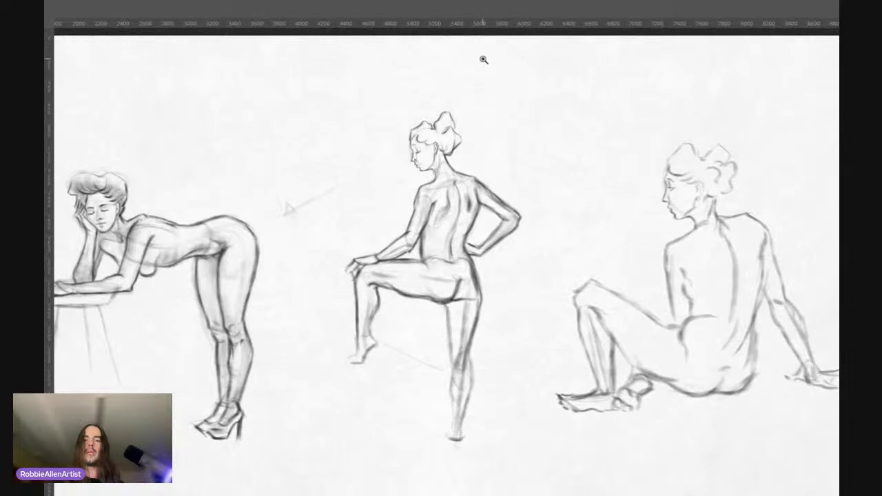
{"action": "left_click_drag", "start_coordinate": [424, 152], "coordinate": [438, 141]}
{"action": "left_click_drag", "start_coordinate": [445, 203], "coordinate": [425, 183]}
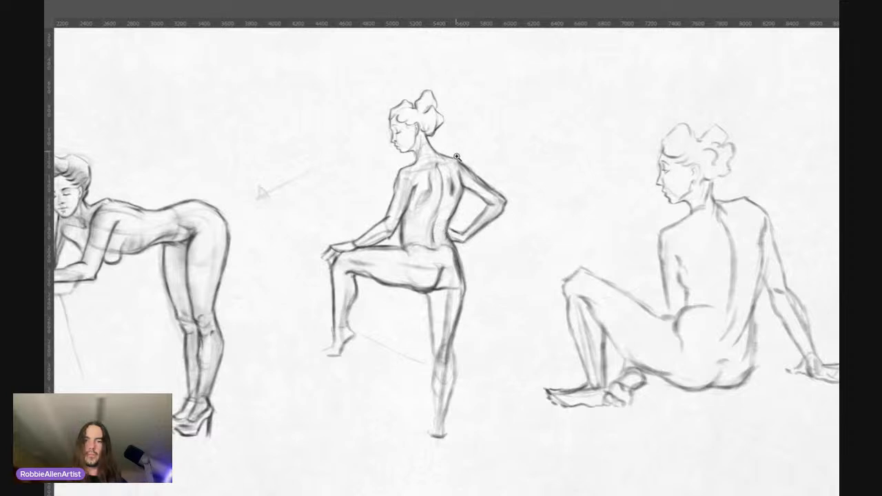
{"action": "mouse_move", "coordinate": [440, 317]}
{"action": "left_mouse_down"}
{"action": "mouse_move", "coordinate": [456, 296]}
{"action": "mouse_move", "coordinate": [450, 310]}
{"action": "left_mouse_up"}
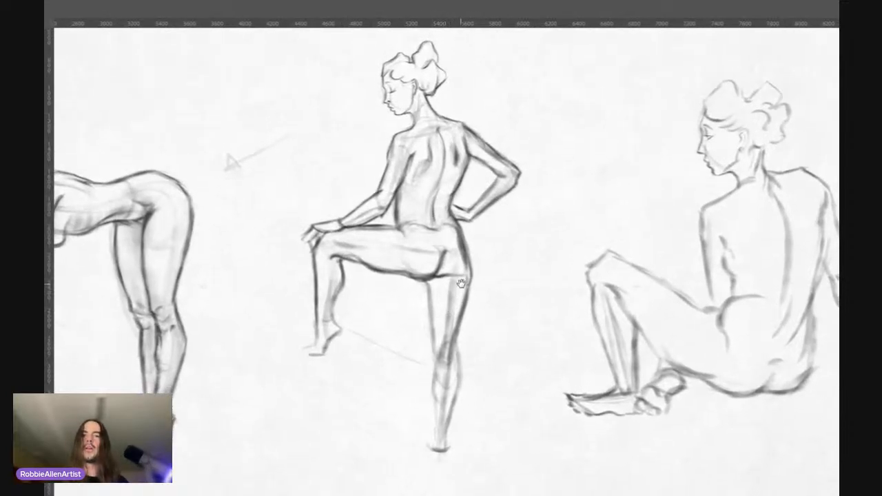
Step: Define the raised leg's lower shin and ankle, and draw the heel, sole and toes of its foot
{"action": "mouse_move", "coordinate": [468, 314]}
{"action": "left_mouse_down"}
{"action": "mouse_move", "coordinate": [460, 321]}
{"action": "mouse_move", "coordinate": [453, 264]}
{"action": "left_mouse_up"}
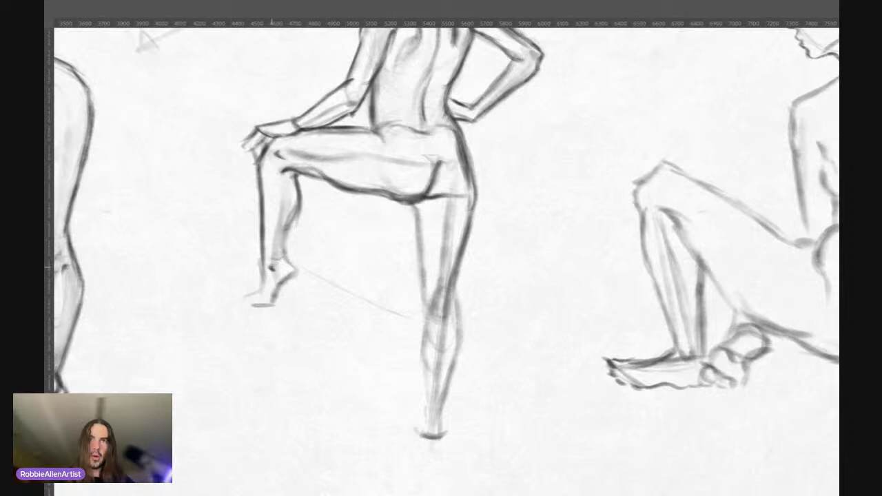
{"action": "left_click_drag", "start_coordinate": [270, 266], "coordinate": [271, 229]}
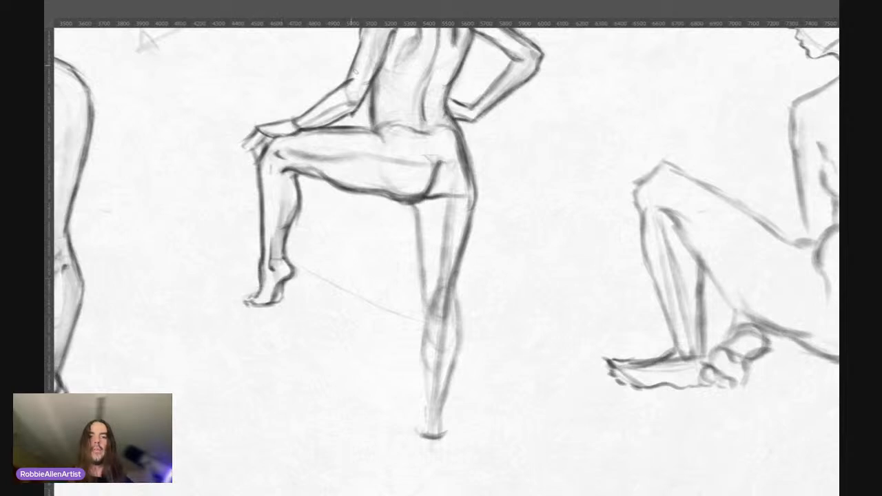
{"action": "mouse_move", "coordinate": [327, 238]}
{"action": "left_mouse_down"}
{"action": "mouse_move", "coordinate": [322, 272]}
{"action": "mouse_move", "coordinate": [319, 235]}
{"action": "left_mouse_up"}
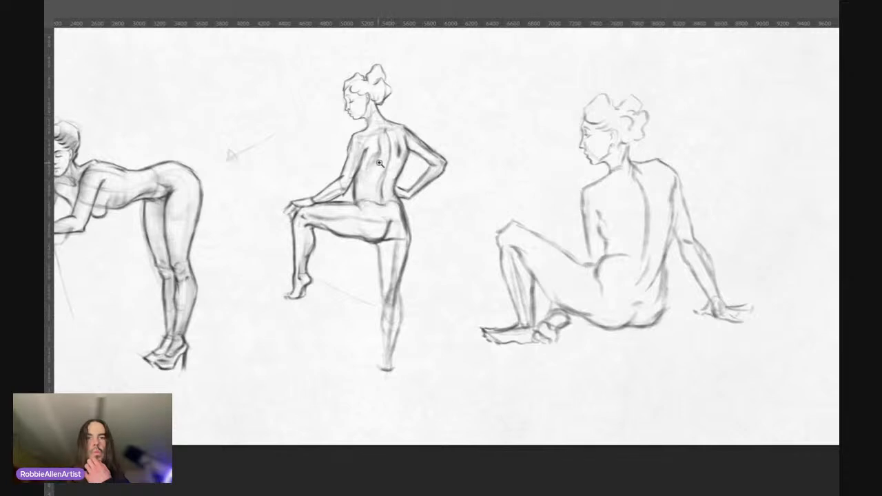
Step: Darken the supporting leg's inner thigh line and the outer curve from the knee into the upper calf
{"action": "left_click_drag", "start_coordinate": [387, 260], "coordinate": [400, 233]}
{"action": "left_click_drag", "start_coordinate": [397, 184], "coordinate": [404, 191]}
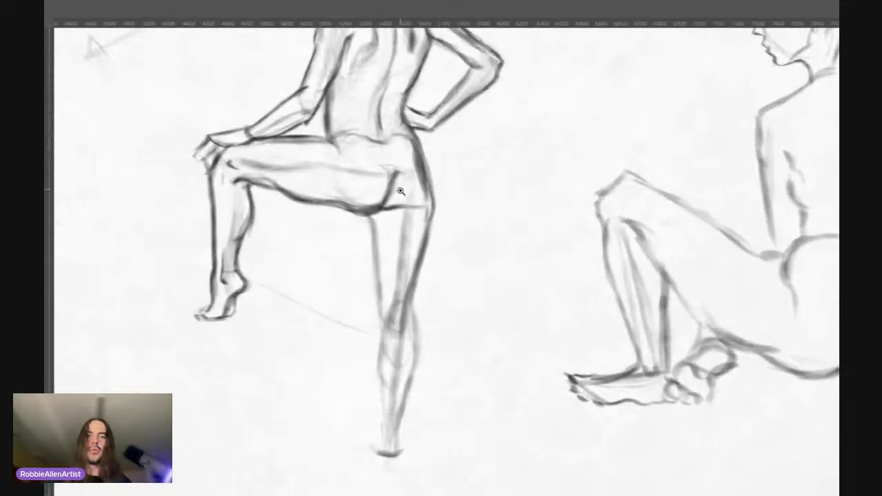
{"action": "left_click_drag", "start_coordinate": [386, 241], "coordinate": [390, 196]}
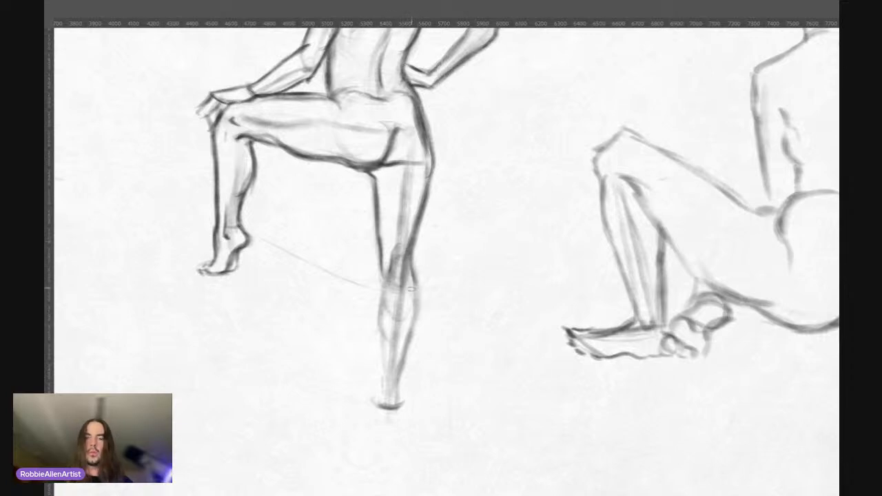
{"action": "left_click_drag", "start_coordinate": [412, 280], "coordinate": [419, 307]}
{"action": "left_click_drag", "start_coordinate": [414, 265], "coordinate": [417, 317]}
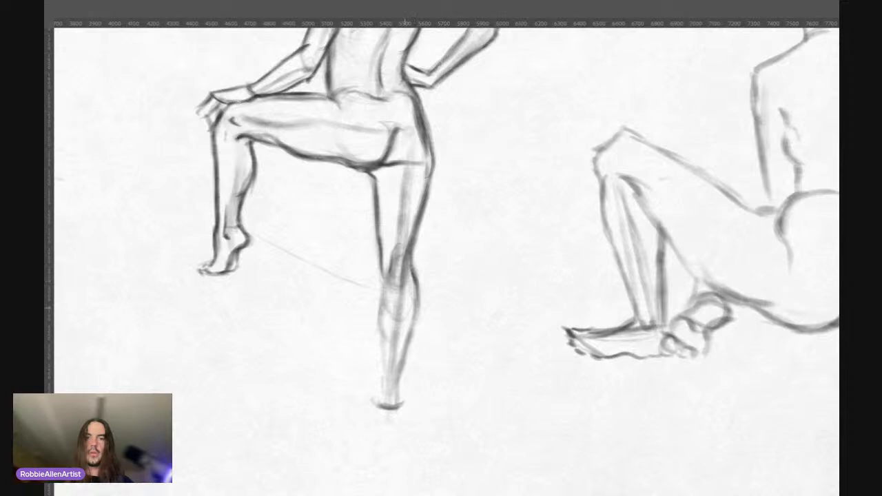
Step: Check the supporting leg's balance with a vertical plumb line from the buttock past the foot, and undo the line
{"action": "key", "text": "ctrl+0"}
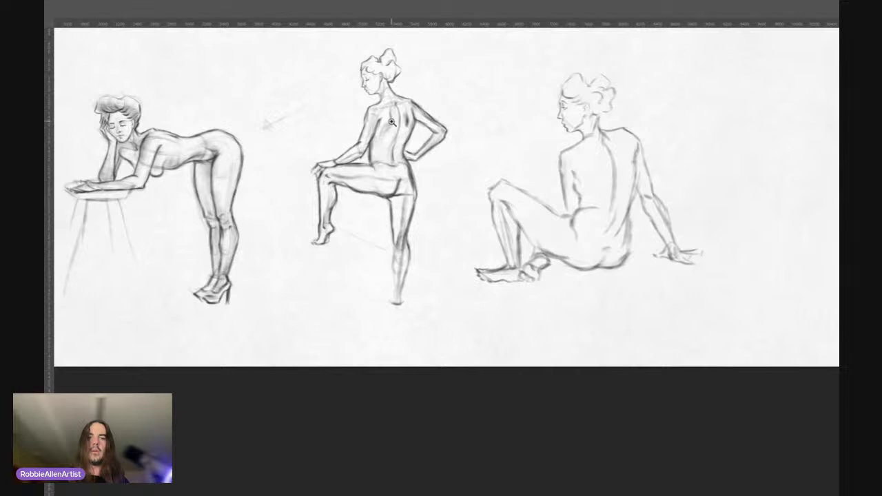
{"action": "left_click_drag", "start_coordinate": [393, 162], "coordinate": [401, 192]}
{"action": "left_click_drag", "start_coordinate": [387, 165], "coordinate": [396, 154]}
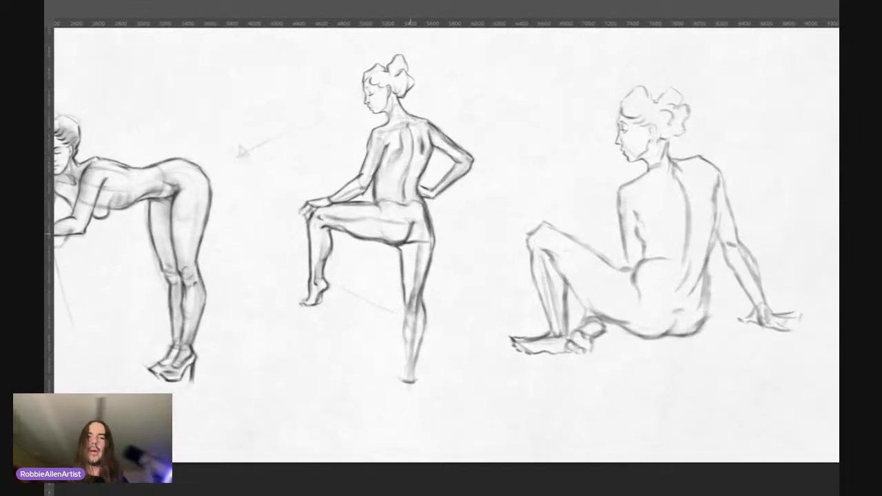
{"action": "left_click_drag", "start_coordinate": [409, 226], "coordinate": [408, 374]}
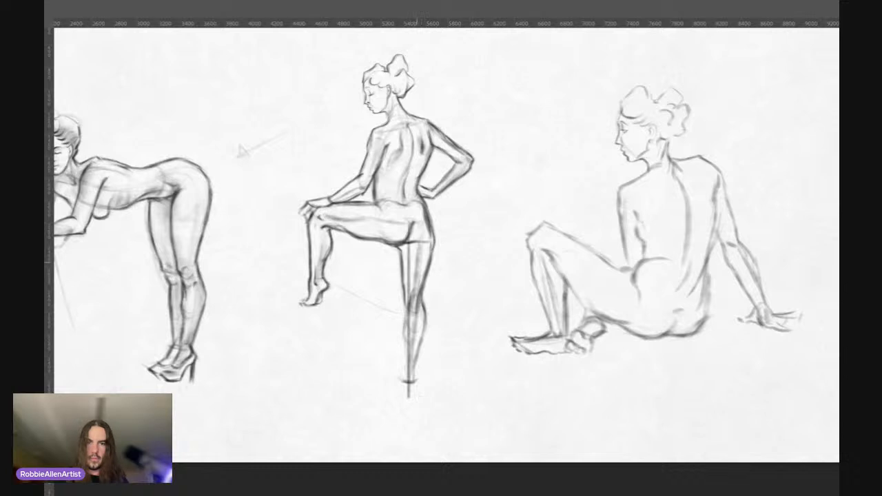
{"action": "key", "text": "ctrl+z"}
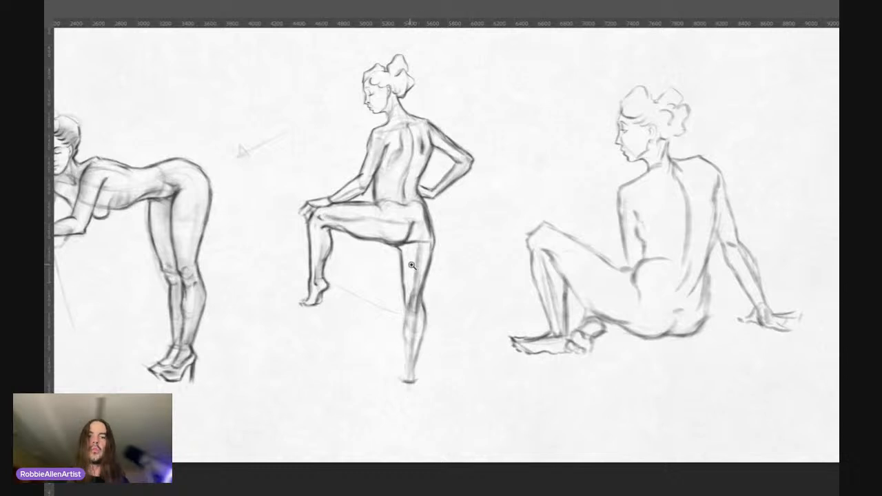
Step: Darken the inner contour of the supporting leg from the knee along the calf to the ankle
{"action": "left_click_drag", "start_coordinate": [414, 289], "coordinate": [425, 262]}
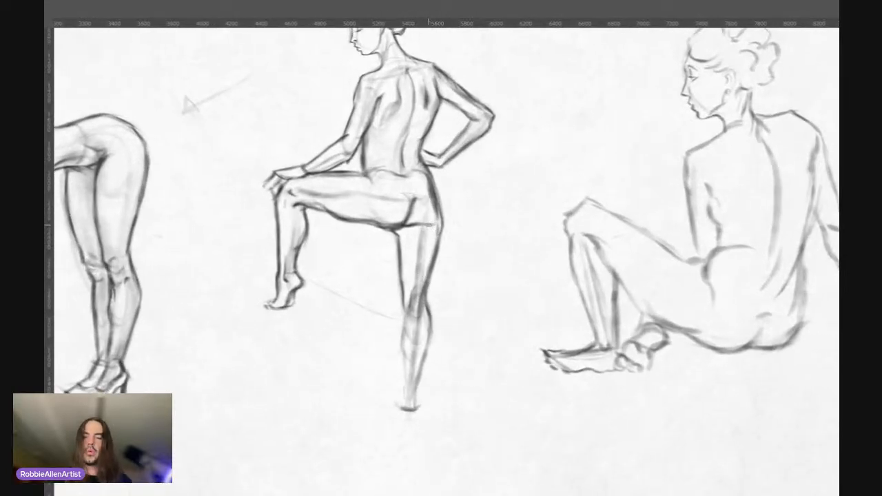
{"action": "left_click_drag", "start_coordinate": [423, 223], "coordinate": [442, 277]}
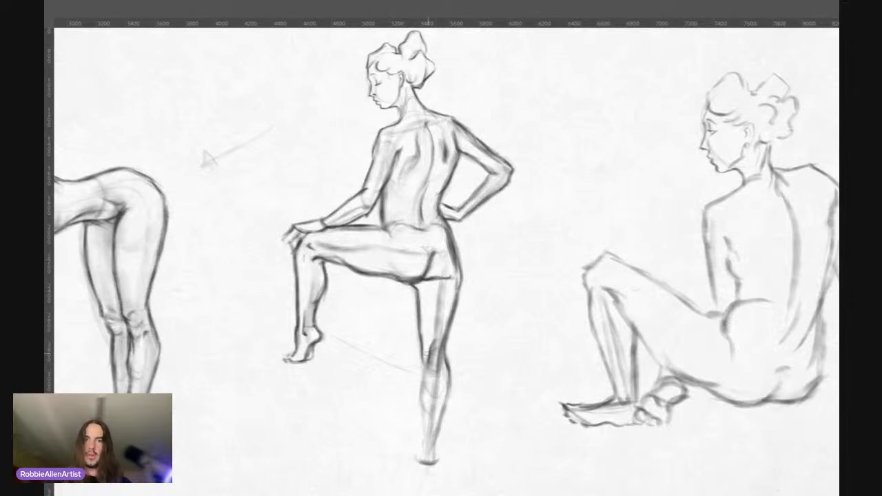
{"action": "left_click_drag", "start_coordinate": [424, 335], "coordinate": [427, 361]}
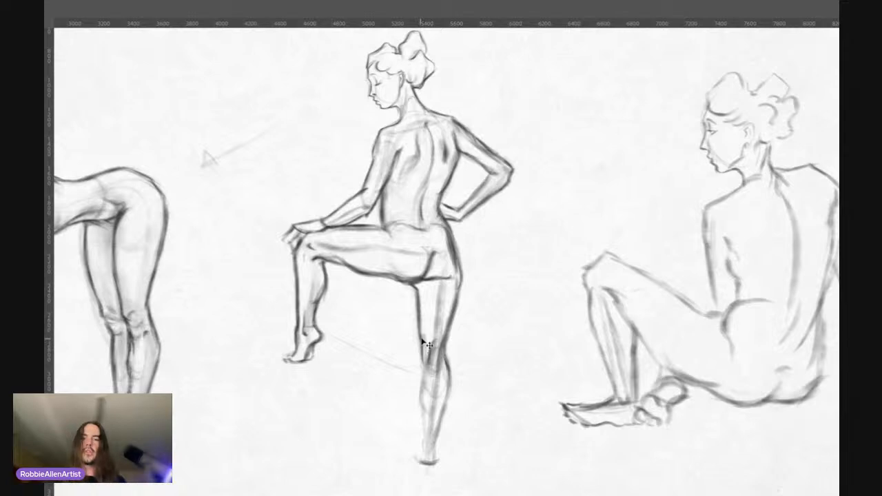
{"action": "left_click_drag", "start_coordinate": [435, 314], "coordinate": [436, 305]}
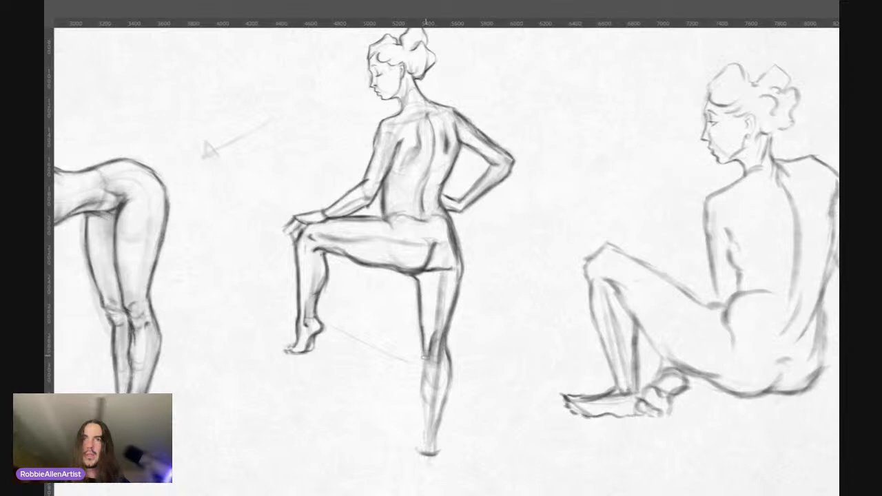
{"action": "left_click_drag", "start_coordinate": [424, 351], "coordinate": [422, 378]}
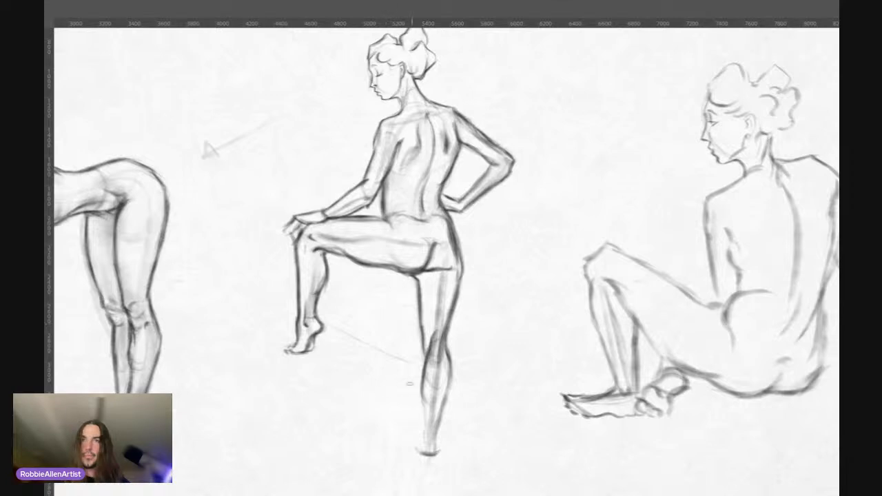
{"action": "left_click_drag", "start_coordinate": [421, 390], "coordinate": [423, 440]}
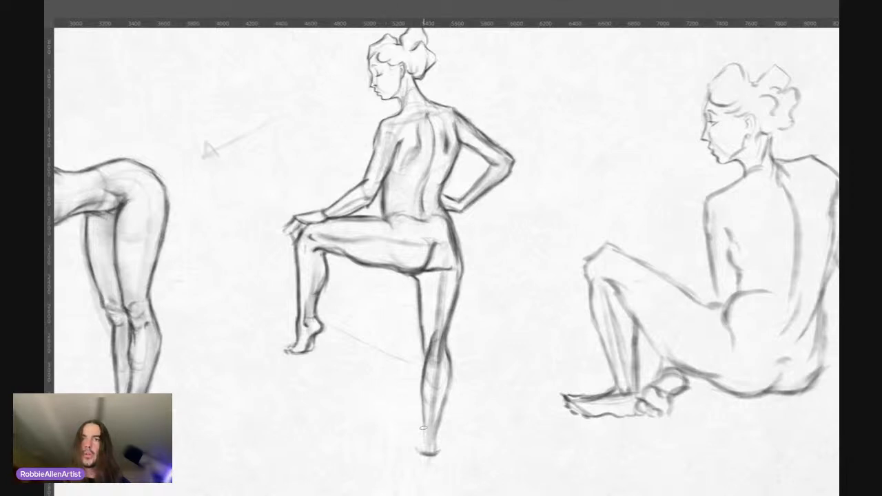
Step: Define the supporting leg's lower calf, ankle and heel, and darken the base of its foot
{"action": "left_click_drag", "start_coordinate": [424, 397], "coordinate": [422, 448]}
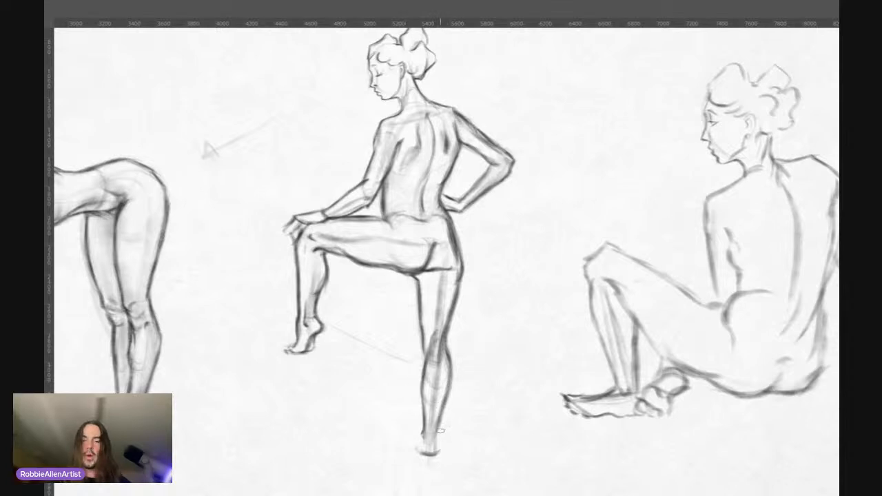
{"action": "left_click_drag", "start_coordinate": [444, 404], "coordinate": [433, 444]}
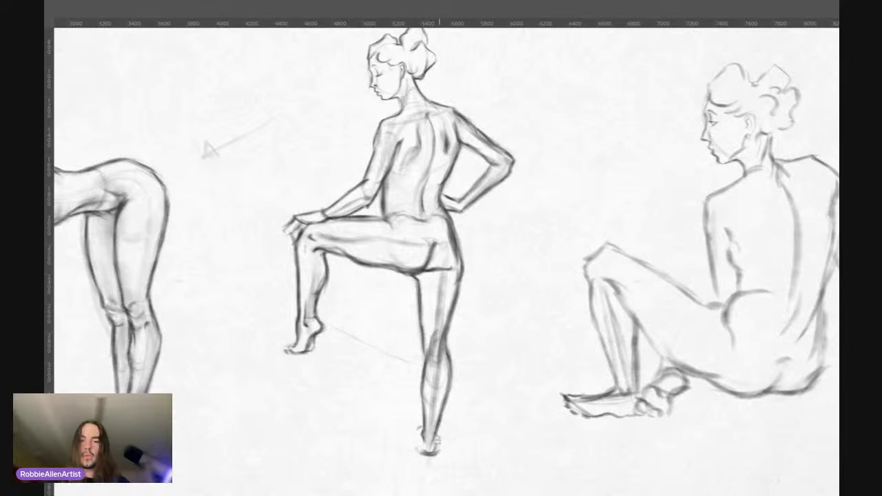
{"action": "left_click_drag", "start_coordinate": [439, 439], "coordinate": [434, 453]}
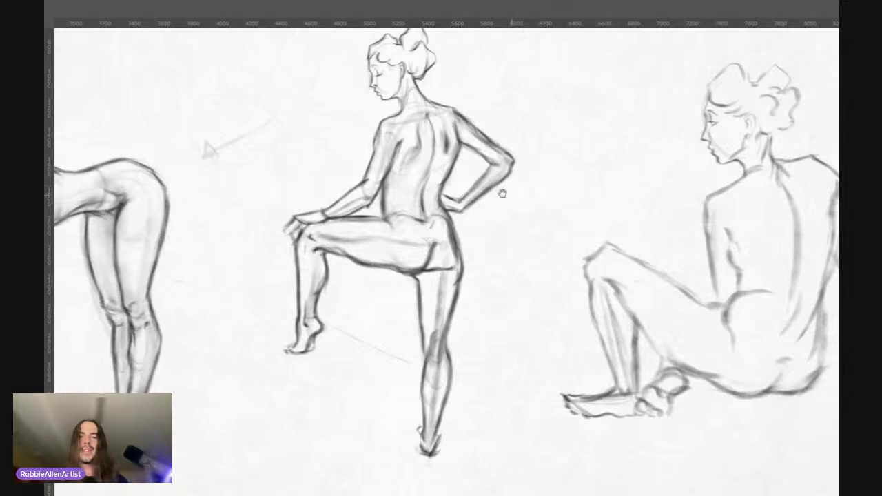
Step: Sketch faint ground lines beside the supporting foot and loose rock contours around and beneath the raised foot
{"action": "left_click_drag", "start_coordinate": [413, 181], "coordinate": [427, 214]}
{"action": "scroll", "coordinate": [410, 69], "scroll_direction": "up", "scroll_amount": 2}
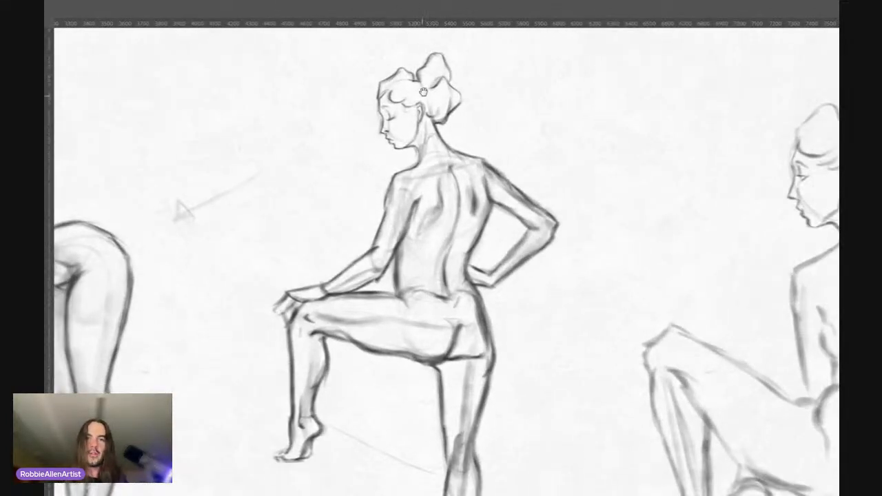
{"action": "scroll", "coordinate": [397, 78], "scroll_direction": "up", "scroll_amount": 2}
{"action": "scroll", "coordinate": [410, 112], "scroll_direction": "down", "scroll_amount": 1}
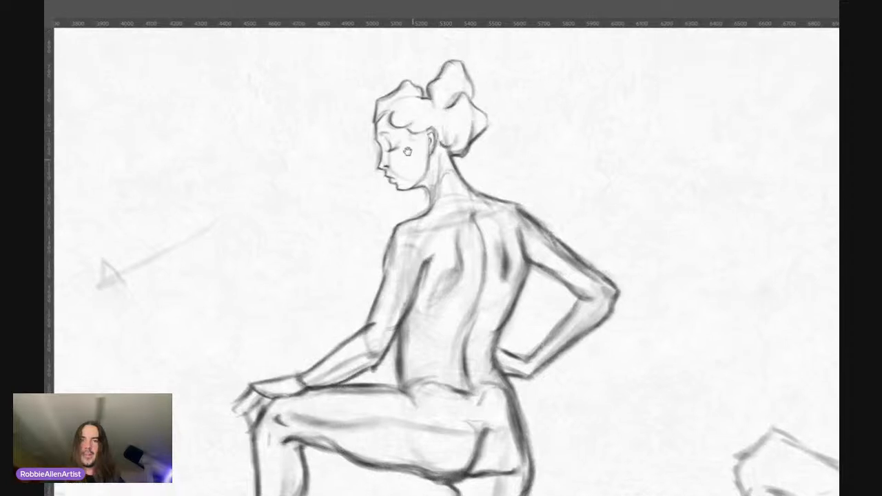
{"action": "scroll", "coordinate": [372, 141], "scroll_direction": "down", "scroll_amount": 3}
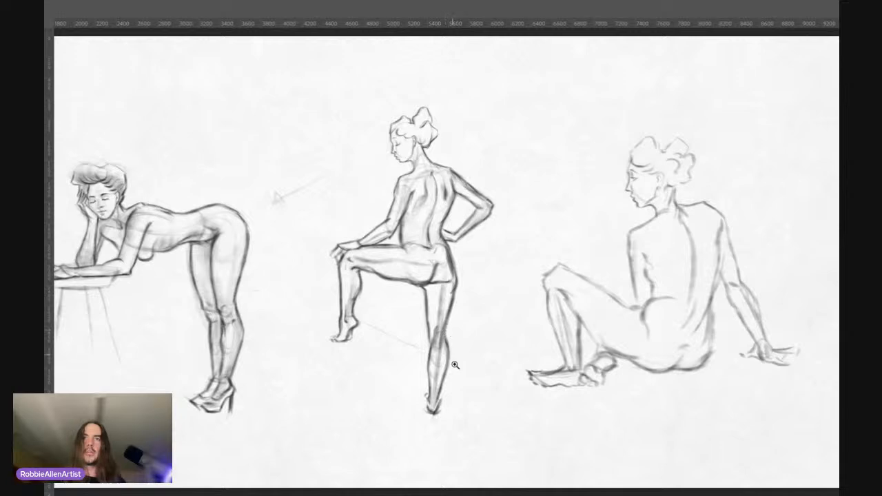
{"action": "left_click", "coordinate": [445, 391]}
{"action": "left_click", "coordinate": [429, 402]}
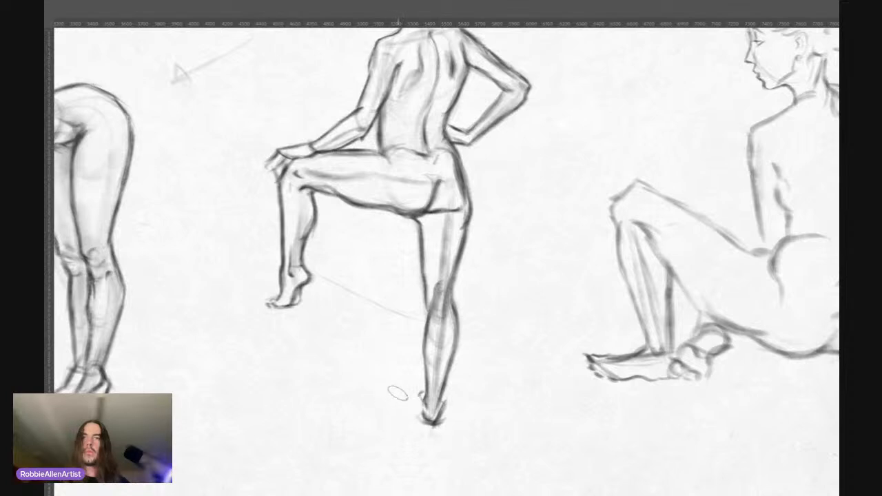
{"action": "left_click_drag", "start_coordinate": [400, 390], "coordinate": [452, 397]}
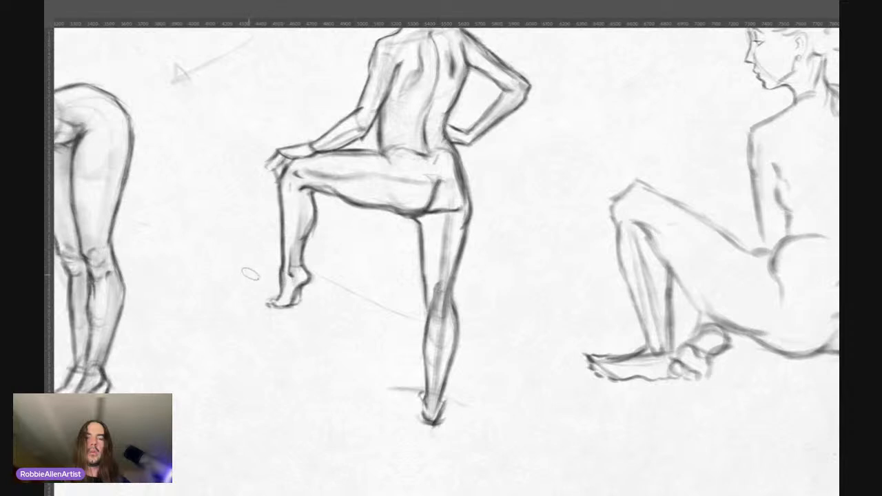
{"action": "left_click_drag", "start_coordinate": [186, 279], "coordinate": [253, 266]}
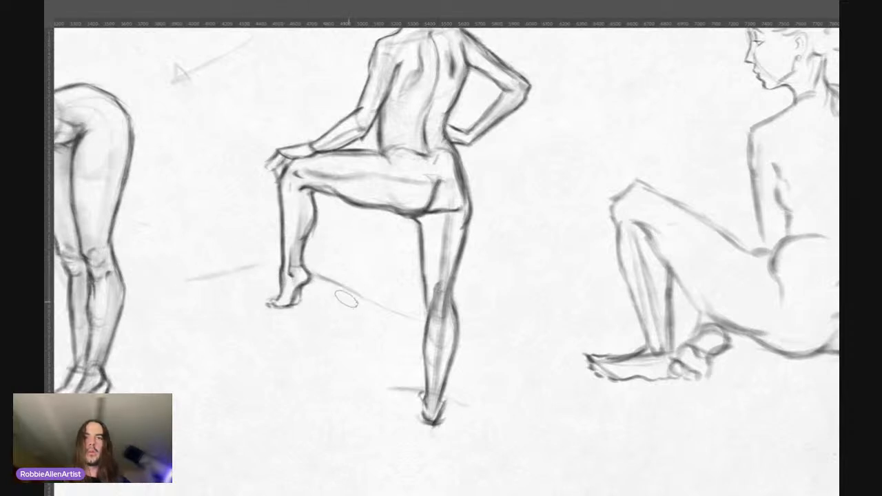
{"action": "left_click_drag", "start_coordinate": [360, 299], "coordinate": [322, 346]}
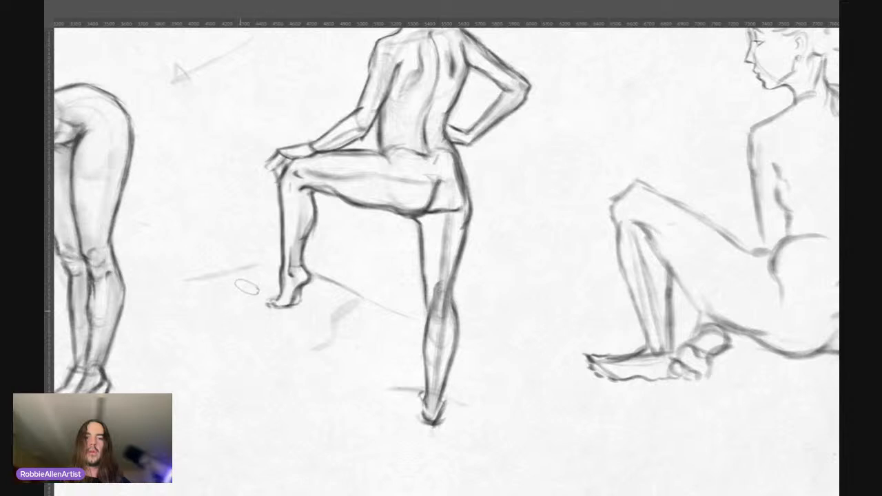
{"action": "left_click_drag", "start_coordinate": [279, 307], "coordinate": [244, 316]}
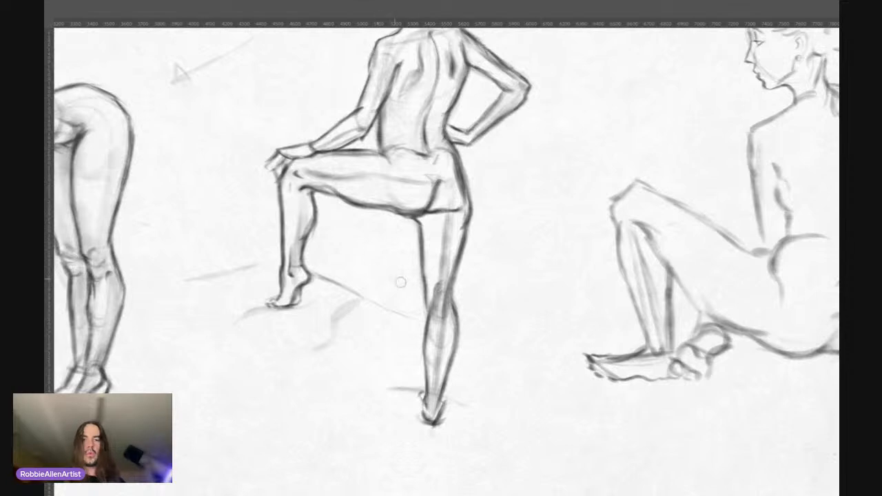
Step: Examine the standing figure's overall pose and proportions, up close and beside the two neighbouring figures
{"action": "mouse_move", "coordinate": [473, 400]}
{"action": "left_mouse_down"}
{"action": "mouse_move", "coordinate": [429, 402]}
{"action": "mouse_move", "coordinate": [482, 382]}
{"action": "left_mouse_up"}
{"action": "left_click_drag", "start_coordinate": [393, 377], "coordinate": [475, 341]}
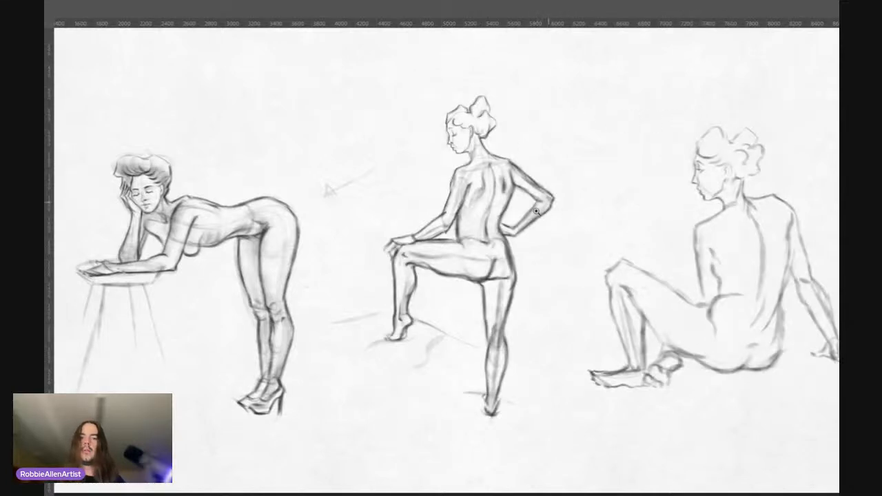
{"action": "left_click_drag", "start_coordinate": [516, 302], "coordinate": [532, 293]}
{"action": "left_click_drag", "start_coordinate": [463, 313], "coordinate": [433, 296]}
{"action": "left_click_drag", "start_coordinate": [433, 295], "coordinate": [408, 279]}
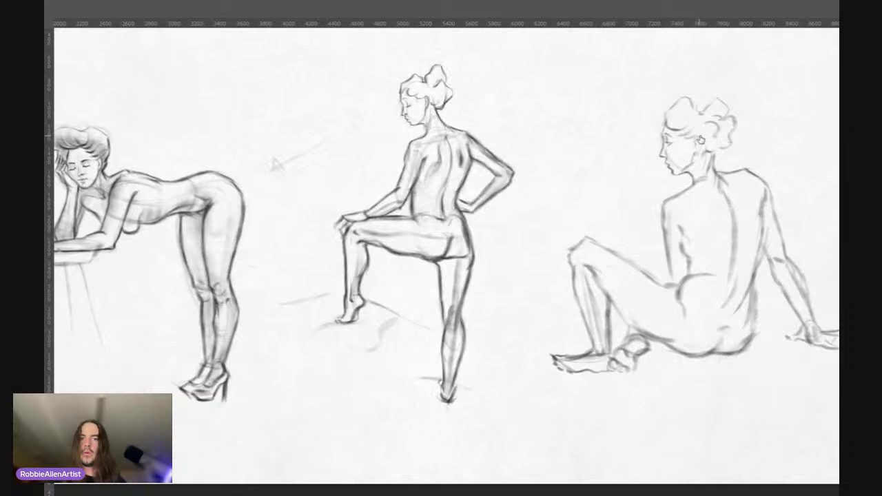
{"action": "left_click_drag", "start_coordinate": [391, 131], "coordinate": [441, 61]}
{"action": "left_click_drag", "start_coordinate": [431, 171], "coordinate": [445, 181]}
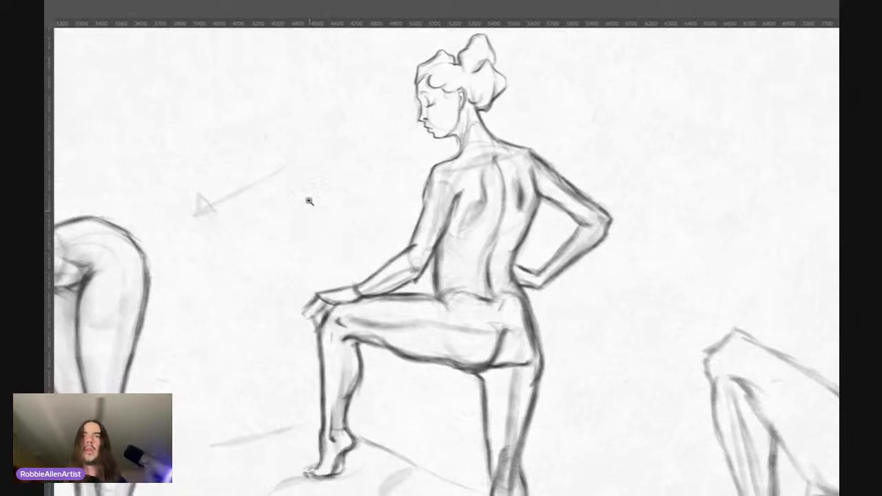
{"action": "mouse_move", "coordinate": [320, 307]}
{"action": "left_mouse_down"}
{"action": "mouse_move", "coordinate": [308, 313]}
{"action": "mouse_move", "coordinate": [331, 302]}
{"action": "mouse_move", "coordinate": [318, 295]}
{"action": "left_mouse_up"}
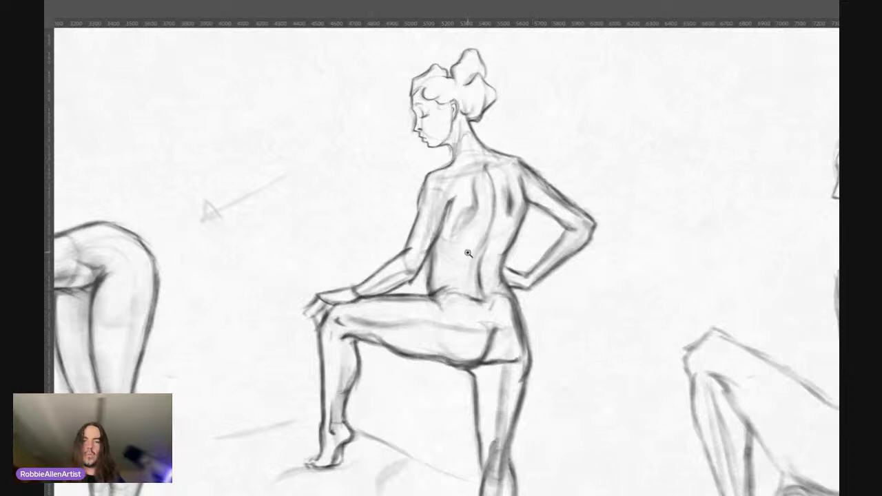
{"action": "left_click_drag", "start_coordinate": [466, 252], "coordinate": [442, 254]}
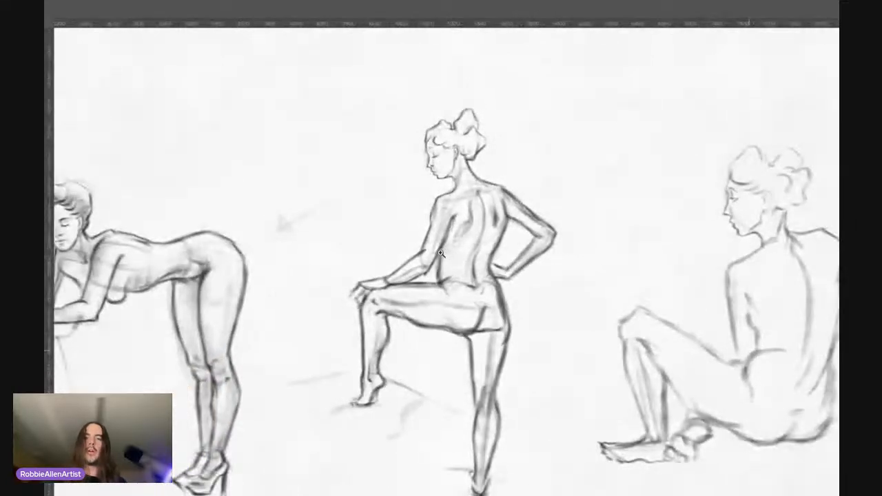
{"action": "left_click_drag", "start_coordinate": [442, 254], "coordinate": [446, 192]}
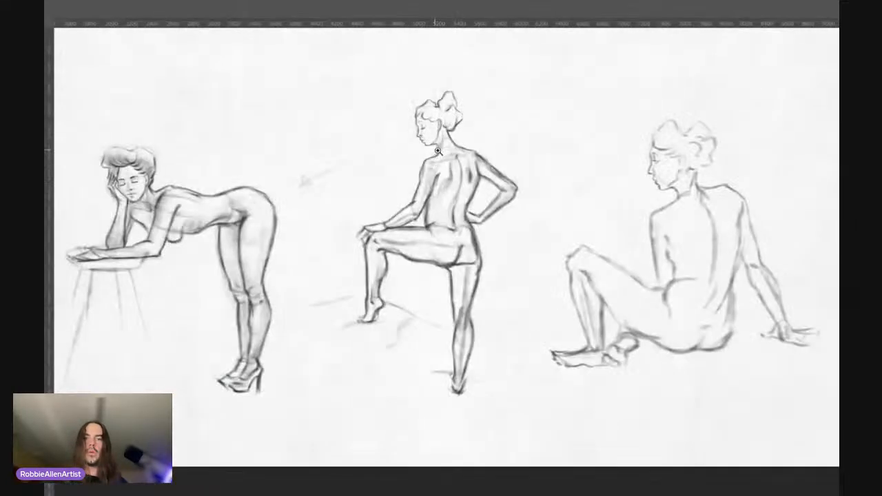
{"action": "left_click", "coordinate": [431, 138]}
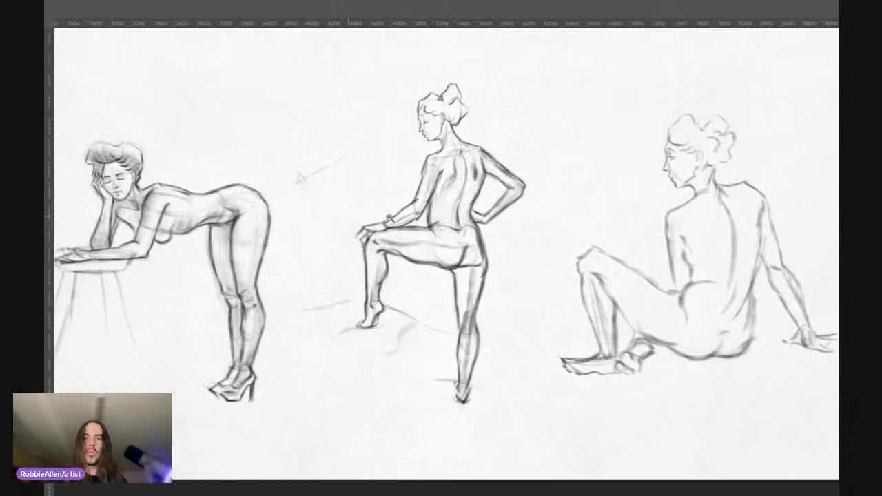
{"action": "left_click", "coordinate": [425, 178]}
{"action": "left_click", "coordinate": [339, 241]}
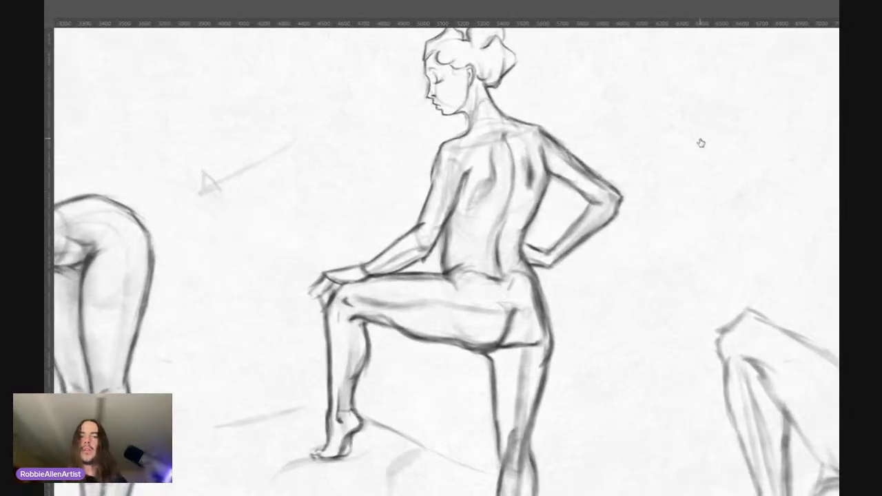
Step: Compare the standing figure's final contours with and without the underlying rough sketch
{"action": "key", "text": "ctrl+z"}
{"action": "key", "text": "ctrl+shift+z"}
{"action": "key", "text": "ctrl+z"}
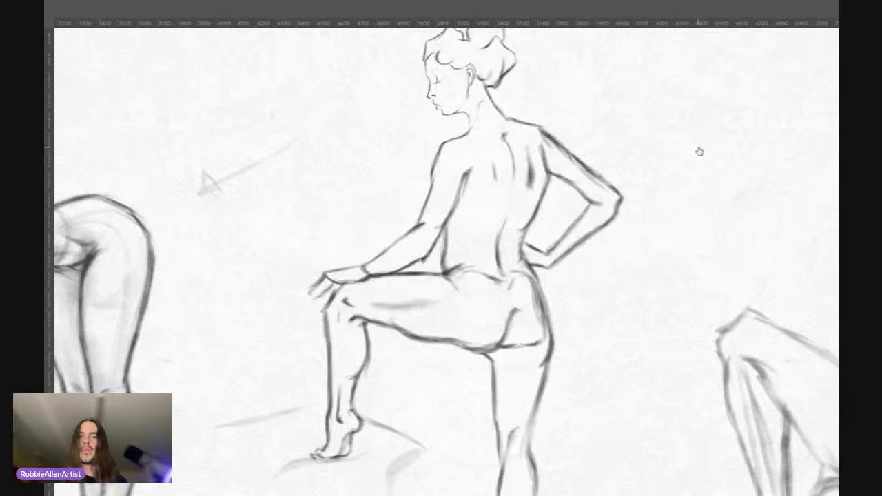
{"action": "key", "text": "ctrl+shift+z"}
{"action": "key", "text": "ctrl+z"}
{"action": "key", "text": "ctrl+shift+z"}
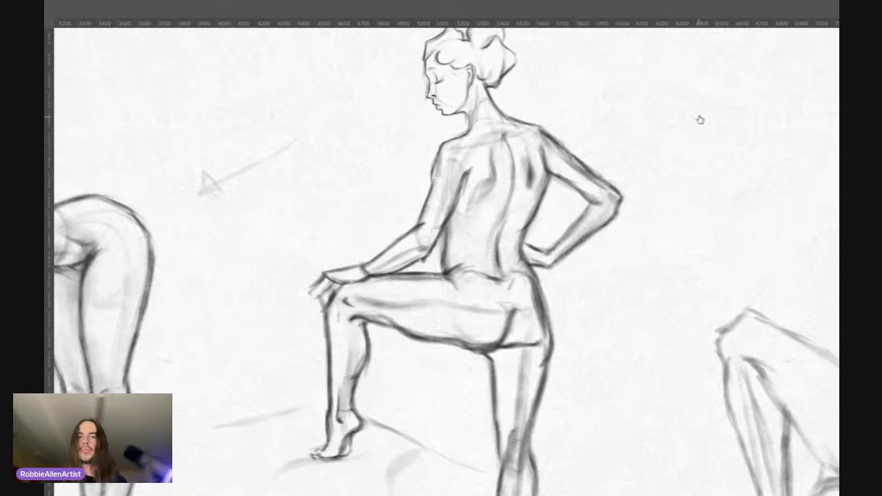
{"action": "key", "text": "ctrl+z"}
{"action": "key", "text": "ctrl+shift+z"}
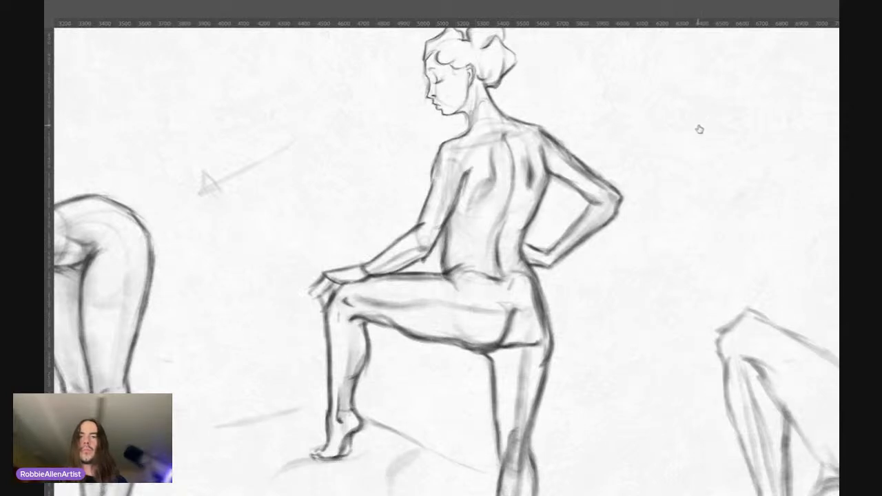
{"action": "key", "text": "ctrl+z"}
{"action": "key", "text": "ctrl+shift+z"}
{"action": "key", "text": "ctrl+z"}
{"action": "key", "text": "ctrl+shift+z"}
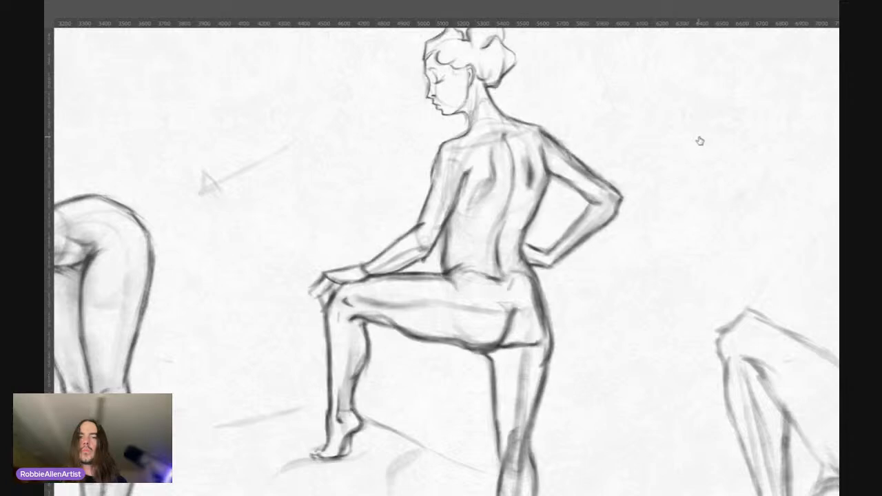
Step: Draw the extended fingers of the hand resting on the raised knee, and reinforce the elbow crease on that arm
{"action": "left_click_drag", "start_coordinate": [321, 245], "coordinate": [350, 230]}
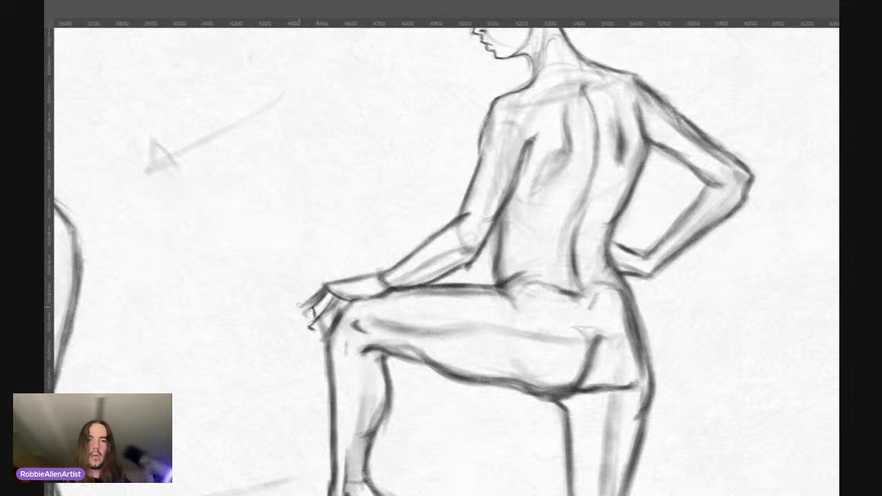
{"action": "left_click_drag", "start_coordinate": [304, 305], "coordinate": [281, 324]}
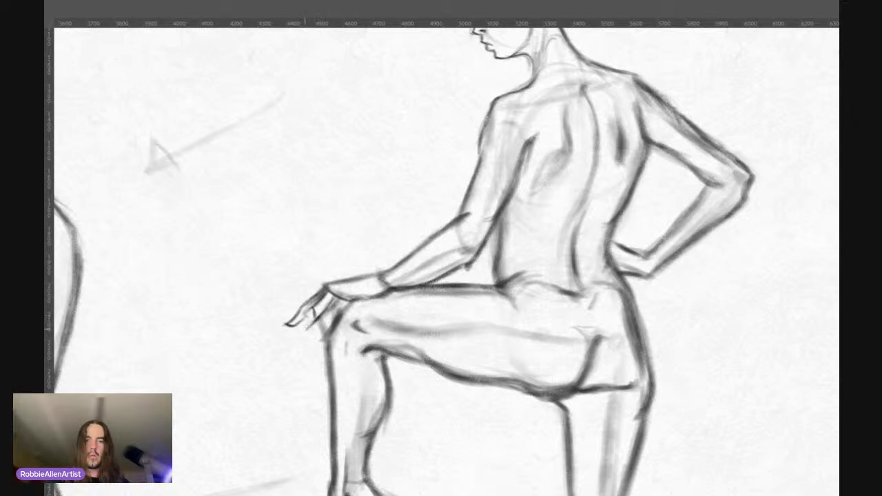
{"action": "left_click_drag", "start_coordinate": [320, 314], "coordinate": [303, 335]}
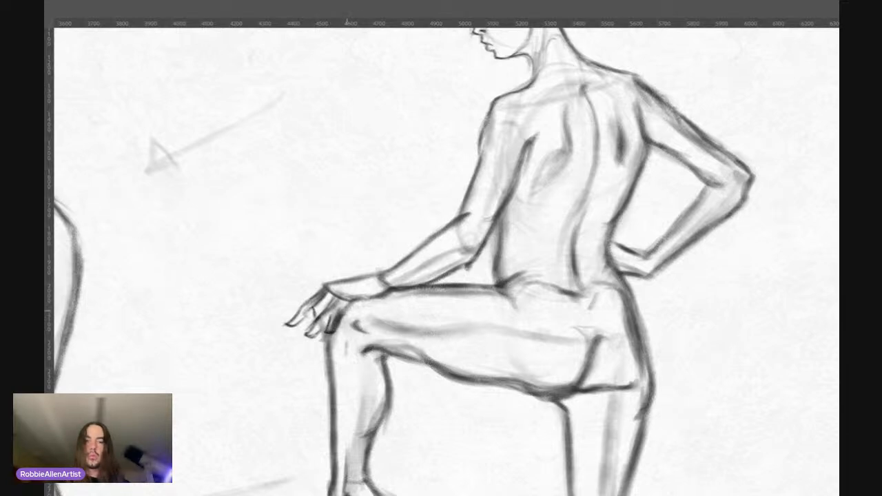
{"action": "mouse_move", "coordinate": [361, 301]}
{"action": "left_mouse_down"}
{"action": "mouse_move", "coordinate": [349, 304]}
{"action": "mouse_move", "coordinate": [387, 294]}
{"action": "left_mouse_up"}
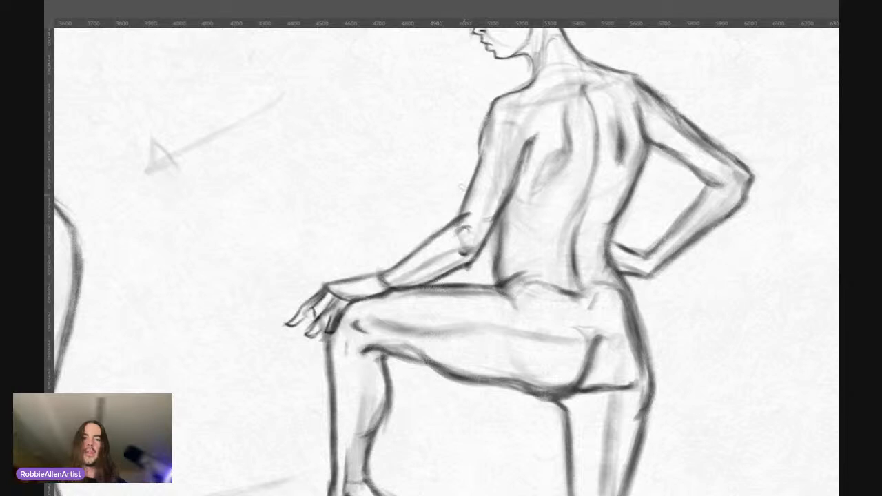
Step: Compare the standing figure's final lines with the rough sketch, and check the page with the figure temporarily removed
{"action": "mouse_move", "coordinate": [424, 161]}
{"action": "left_mouse_down"}
{"action": "mouse_move", "coordinate": [402, 182]}
{"action": "mouse_move", "coordinate": [383, 182]}
{"action": "mouse_move", "coordinate": [370, 209]}
{"action": "mouse_move", "coordinate": [384, 184]}
{"action": "left_mouse_up"}
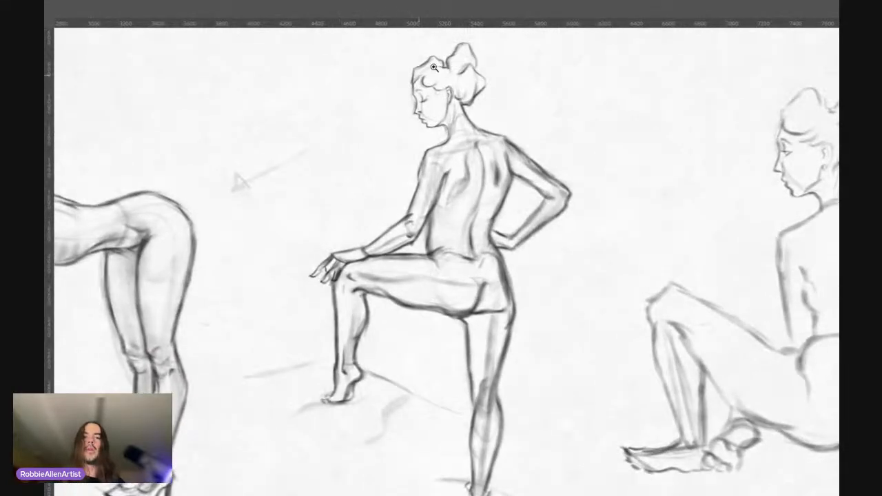
{"action": "left_click", "coordinate": [699, 141]}
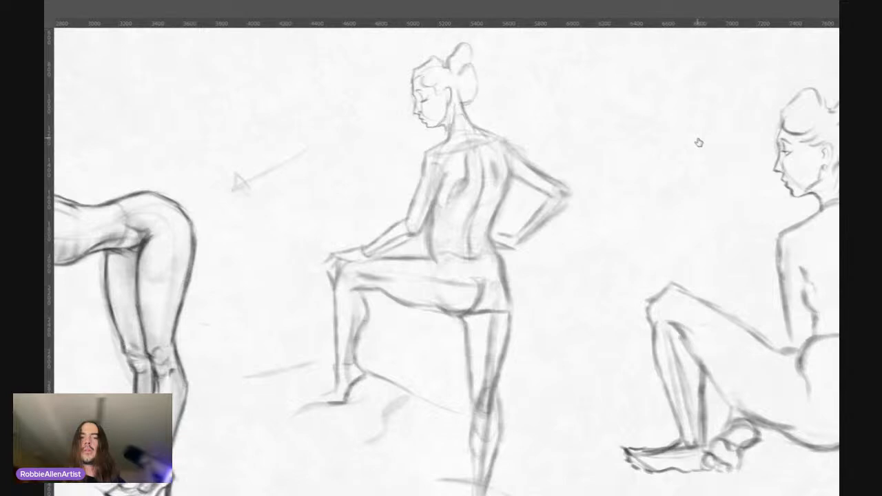
{"action": "left_click", "coordinate": [698, 141]}
{"action": "scroll", "coordinate": [351, 217], "scroll_direction": "down", "scroll_amount": 3}
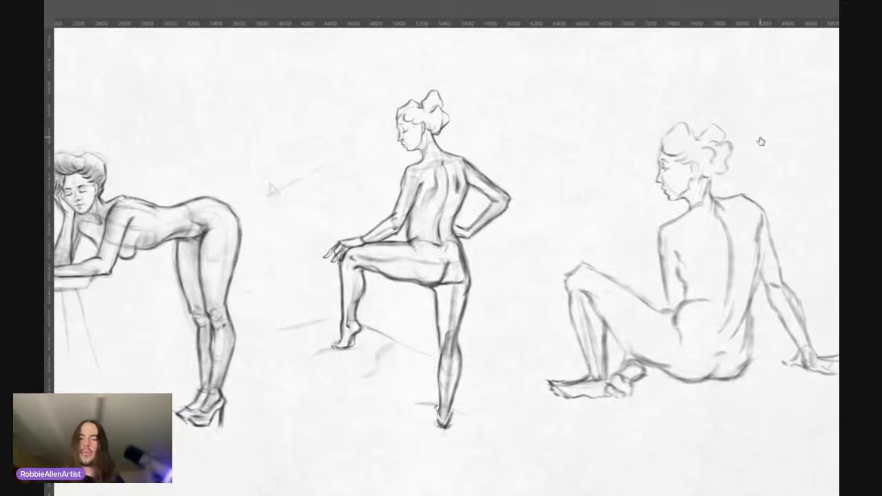
{"action": "key", "text": "Delete"}
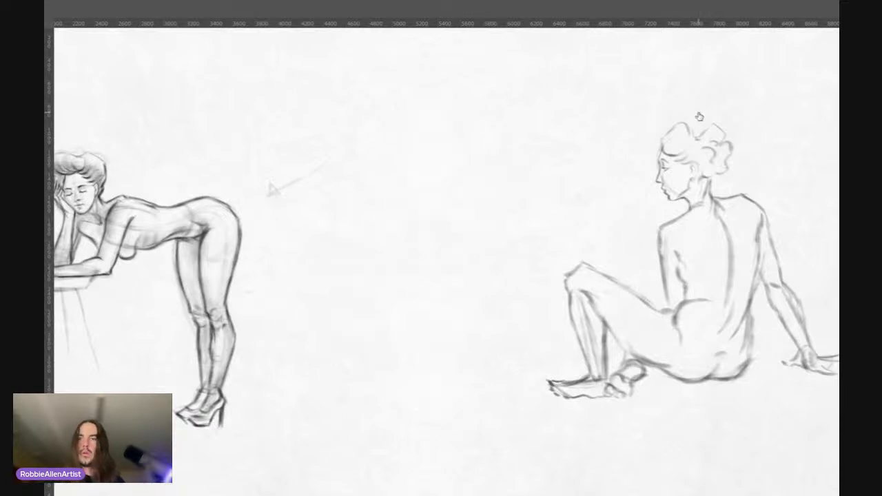
{"action": "key", "text": "ctrl+z"}
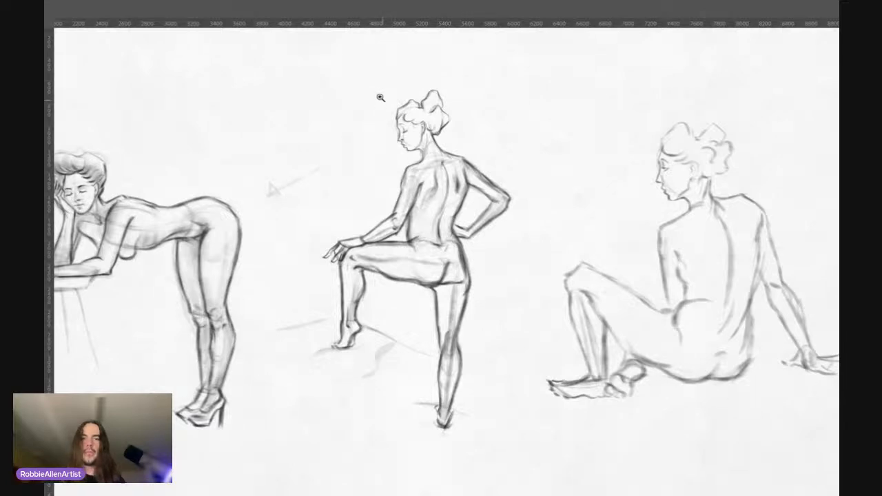
Step: Try to shrink the hand on the standing figure's raised knee and shift it slightly toward the wrist
{"action": "left_click_drag", "start_coordinate": [364, 211], "coordinate": [338, 297]}
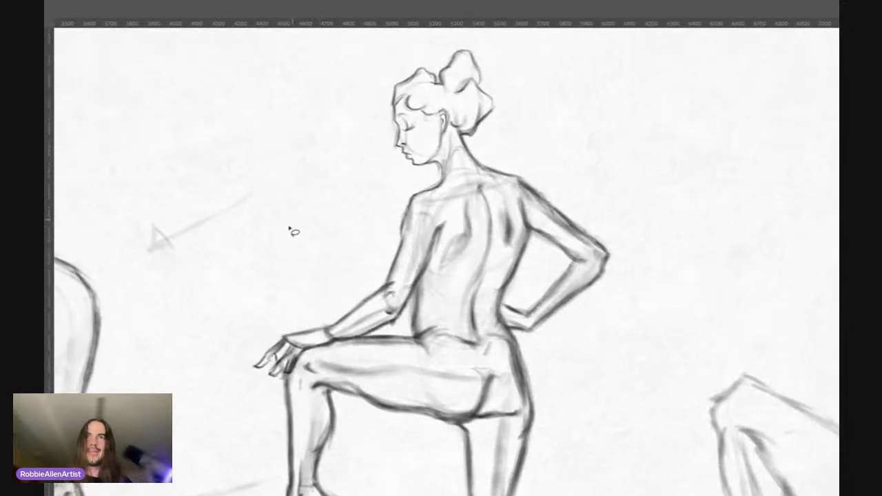
{"action": "mouse_move", "coordinate": [279, 389]}
{"action": "left_mouse_down"}
{"action": "mouse_move", "coordinate": [307, 365]}
{"action": "mouse_move", "coordinate": [315, 346]}
{"action": "mouse_move", "coordinate": [295, 324]}
{"action": "mouse_move", "coordinate": [303, 320]}
{"action": "left_mouse_up"}
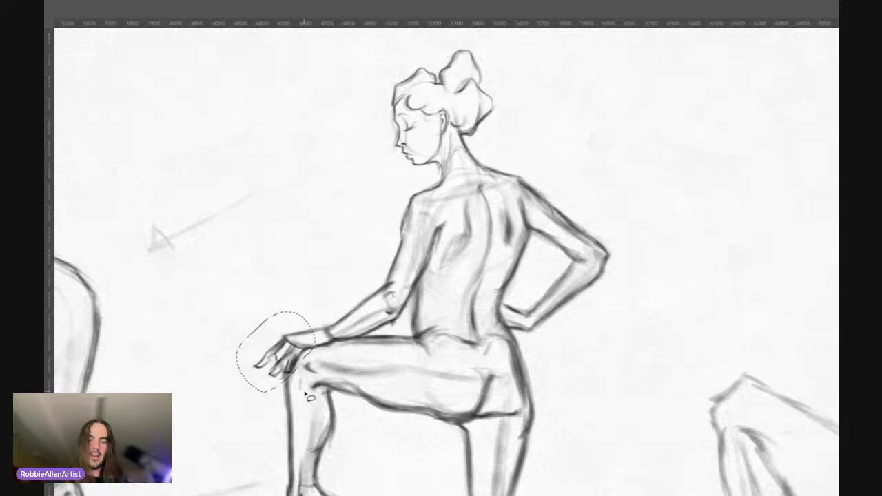
{"action": "key", "text": "ctrl+t"}
{"action": "left_click_drag", "start_coordinate": [235, 391], "coordinate": [243, 384]}
{"action": "left_click_drag", "start_coordinate": [285, 360], "coordinate": [288, 359]}
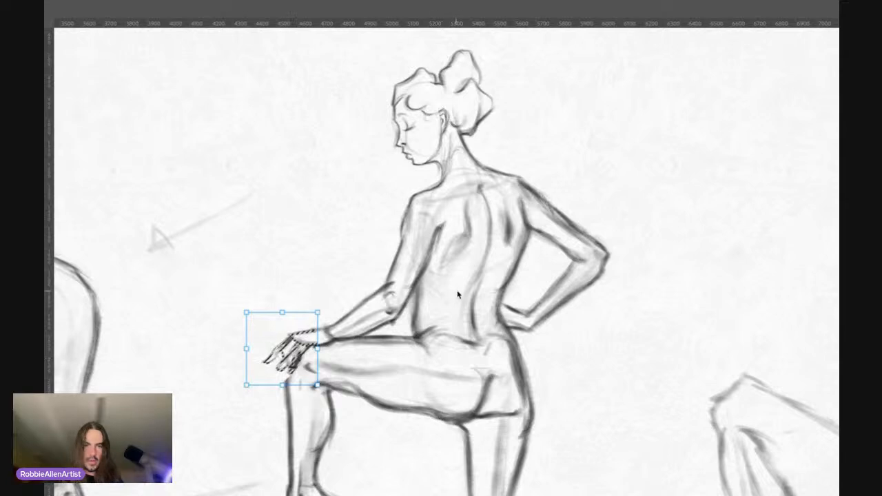
{"action": "key", "text": "Return"}
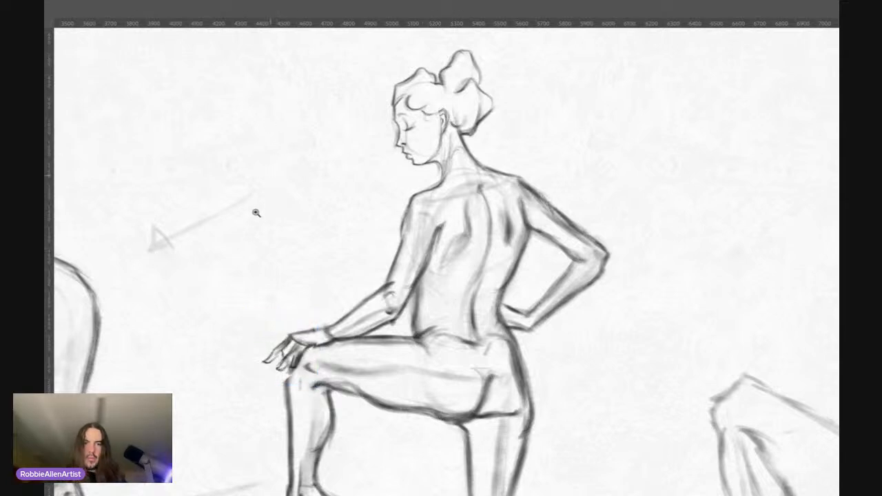
{"action": "scroll", "coordinate": [252, 207], "scroll_direction": "down", "scroll_amount": 2}
{"action": "scroll", "coordinate": [282, 262], "scroll_direction": "up", "scroll_amount": 2}
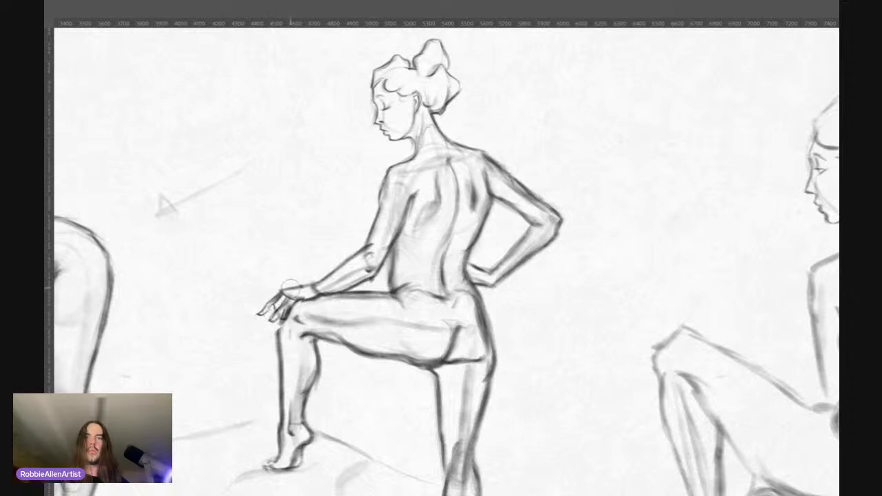
{"action": "key", "text": "ctrl+z"}
{"action": "key", "text": "ctrl+z"}
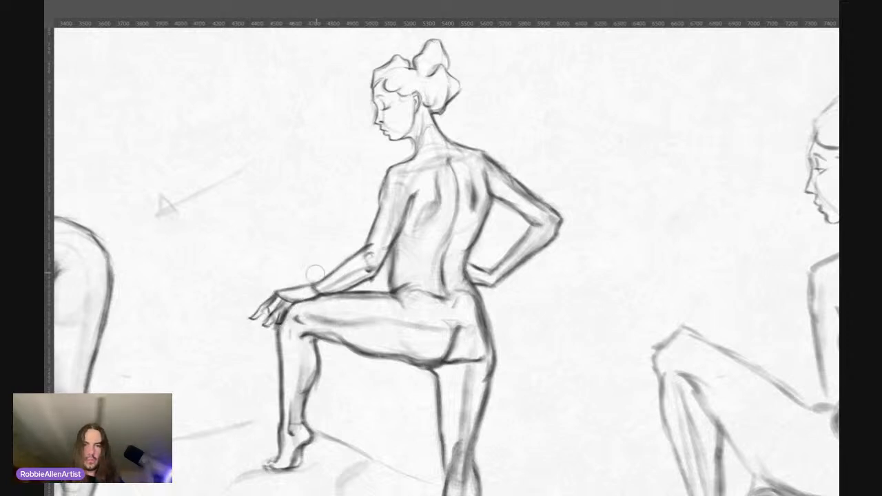
Step: Erase the fingers of the hand on the raised knee and redraw the knee's front contour beneath it
{"action": "mouse_move", "coordinate": [279, 320]}
{"action": "left_mouse_down"}
{"action": "mouse_move", "coordinate": [258, 308]}
{"action": "mouse_move", "coordinate": [259, 332]}
{"action": "mouse_move", "coordinate": [288, 306]}
{"action": "left_mouse_up"}
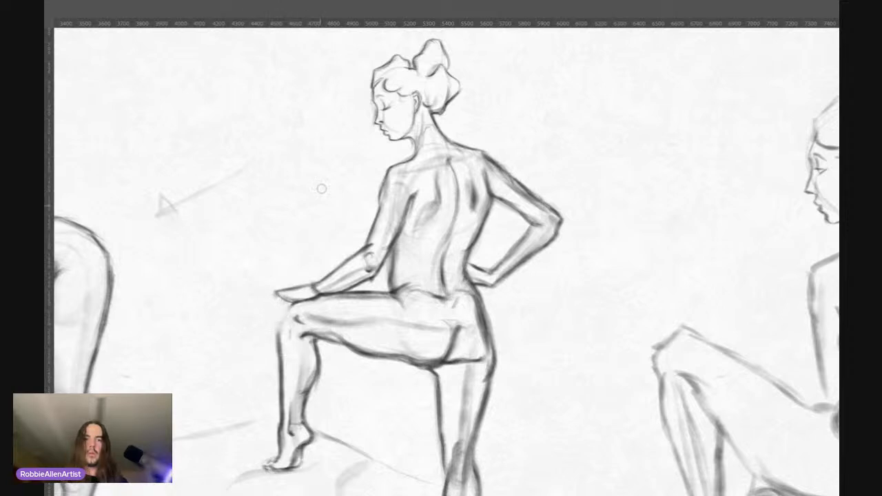
{"action": "scroll", "coordinate": [303, 290], "scroll_direction": "up", "scroll_amount": 2}
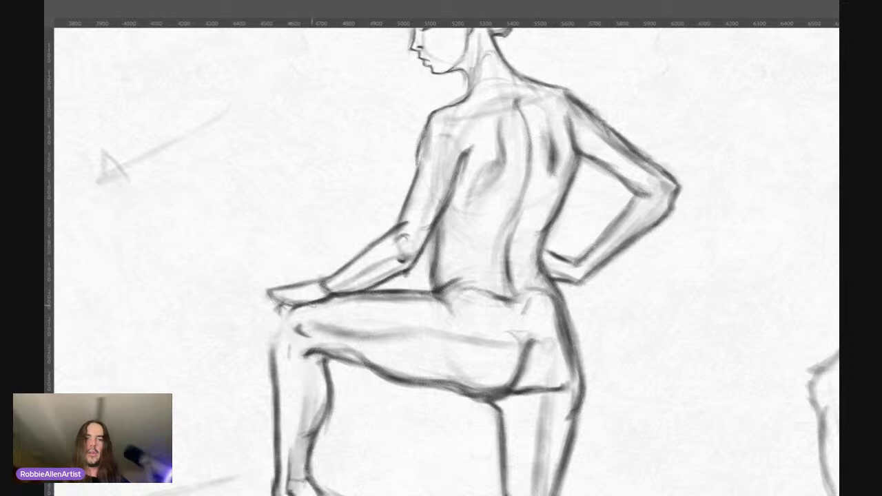
{"action": "left_click_drag", "start_coordinate": [274, 332], "coordinate": [269, 367]}
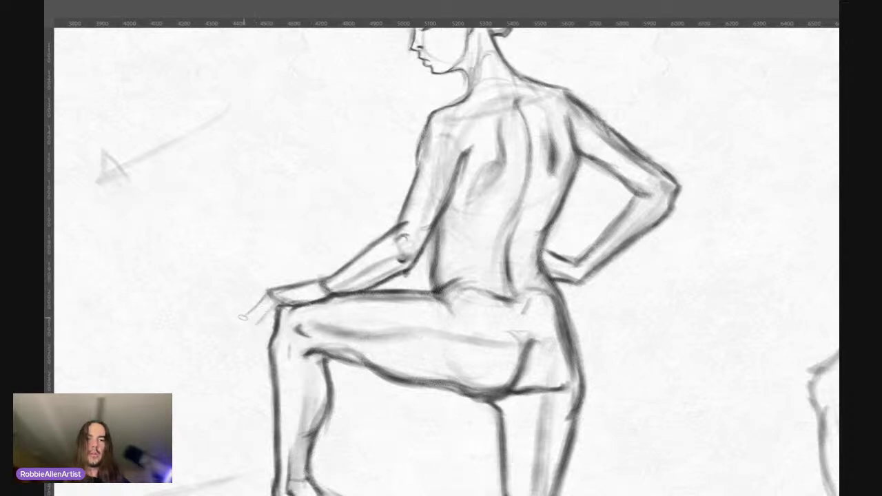
Step: Redraw shorter, tapering fingers draping over the raised knee, including the knuckle line along the back of the hand
{"action": "mouse_move", "coordinate": [284, 288]}
{"action": "left_mouse_down"}
{"action": "mouse_move", "coordinate": [251, 308]}
{"action": "mouse_move", "coordinate": [259, 304]}
{"action": "left_mouse_up"}
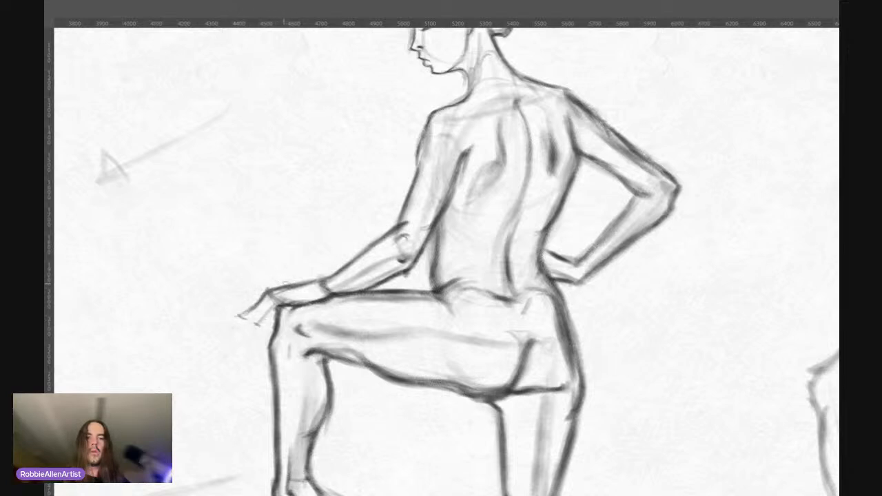
{"action": "left_click_drag", "start_coordinate": [282, 280], "coordinate": [269, 291]}
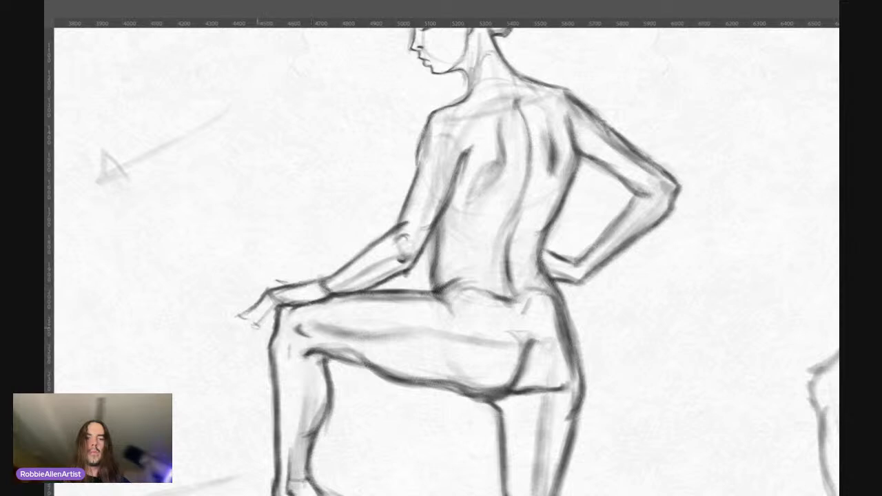
{"action": "left_click_drag", "start_coordinate": [258, 325], "coordinate": [269, 299]}
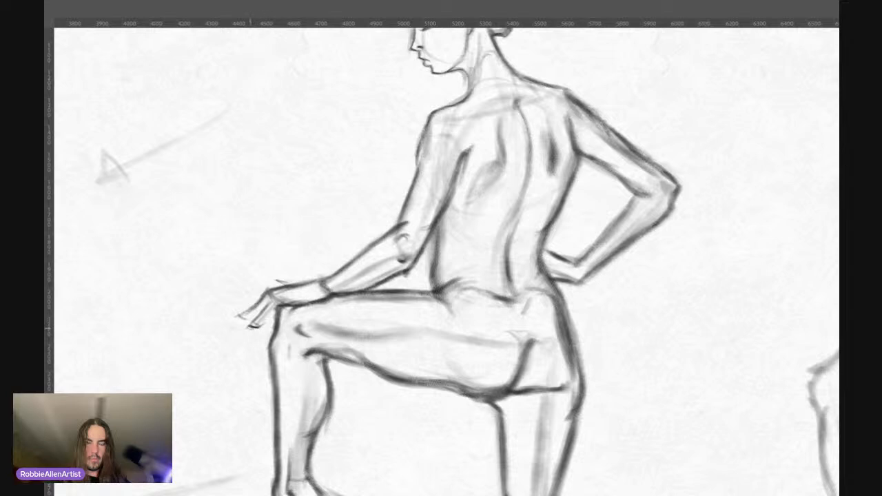
{"action": "mouse_move", "coordinate": [257, 302]}
{"action": "left_mouse_down"}
{"action": "mouse_move", "coordinate": [242, 313]}
{"action": "mouse_move", "coordinate": [267, 294]}
{"action": "left_mouse_up"}
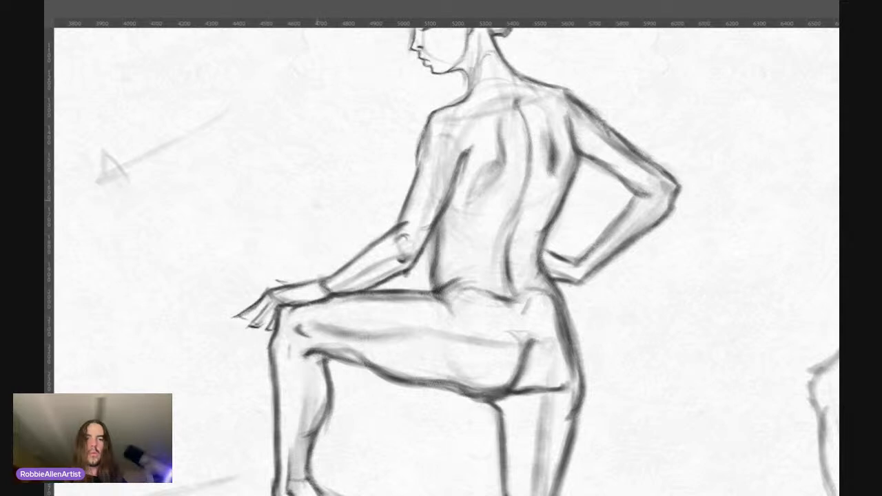
{"action": "scroll", "coordinate": [303, 231], "scroll_direction": "down", "scroll_amount": 5}
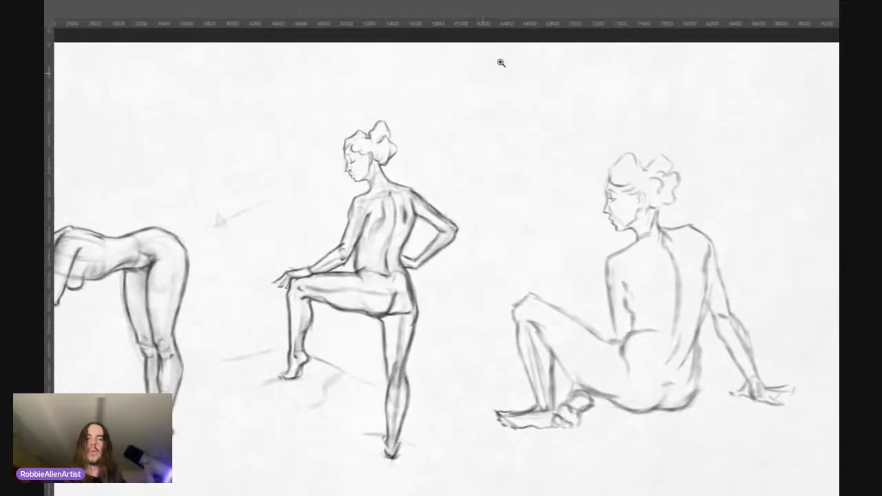
{"action": "scroll", "coordinate": [422, 106], "scroll_direction": "up", "scroll_amount": 2}
{"action": "scroll", "coordinate": [383, 143], "scroll_direction": "down", "scroll_amount": 2}
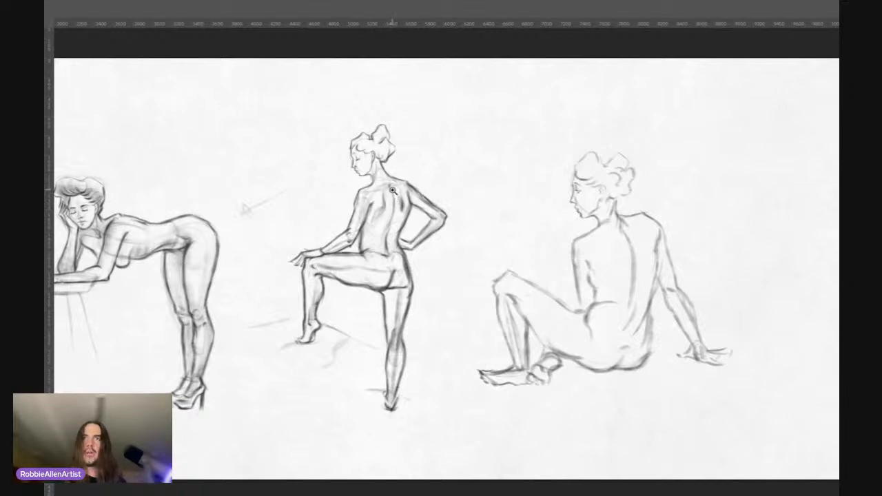
Step: Select the standing figure's head and hair with a freehand outline that cuts across the neck
{"action": "left_click_drag", "start_coordinate": [394, 195], "coordinate": [388, 161]}
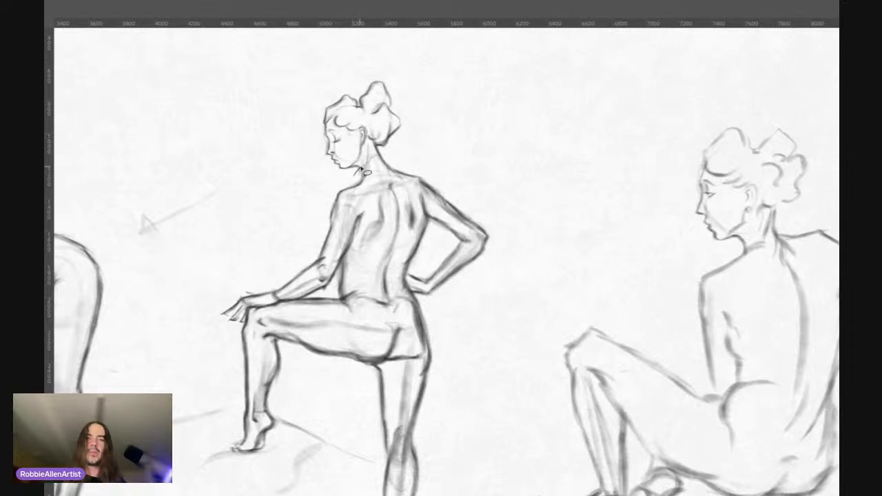
{"action": "key", "text": "ctrl+z"}
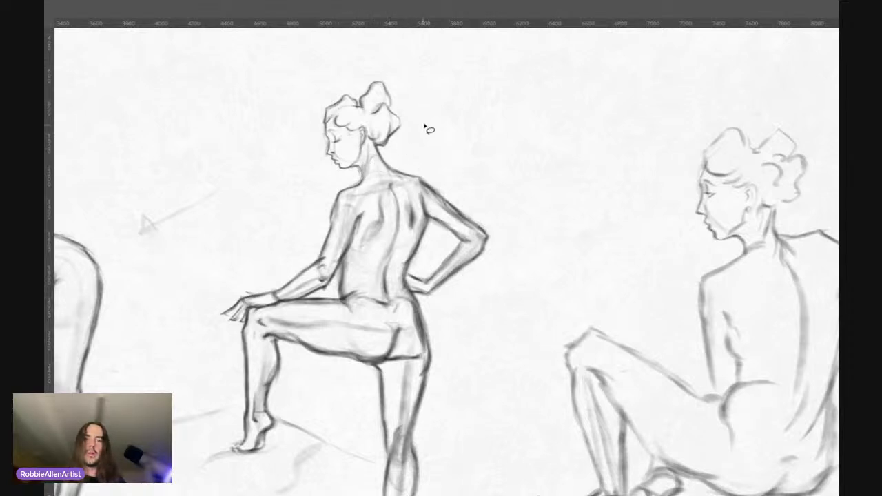
{"action": "left_click_drag", "start_coordinate": [395, 210], "coordinate": [415, 202]}
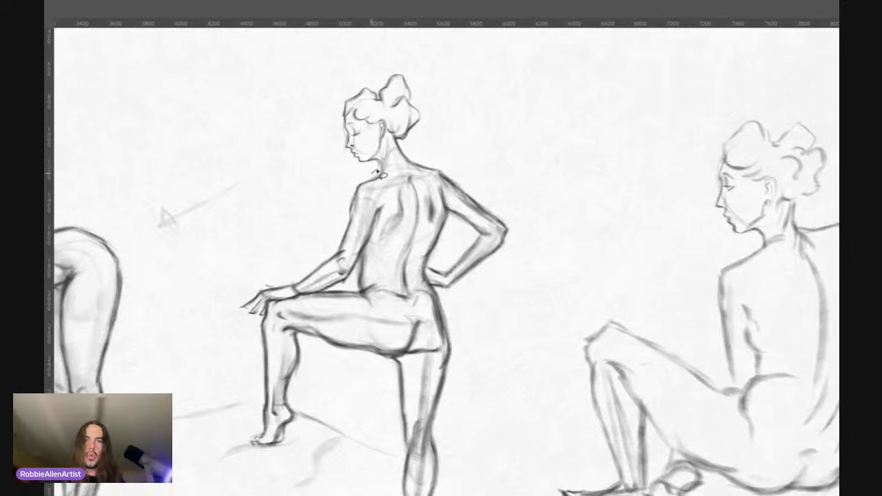
{"action": "mouse_move", "coordinate": [376, 173]}
{"action": "left_mouse_down"}
{"action": "mouse_move", "coordinate": [410, 147]}
{"action": "mouse_move", "coordinate": [447, 78]}
{"action": "mouse_move", "coordinate": [392, 58]}
{"action": "mouse_move", "coordinate": [321, 104]}
{"action": "mouse_move", "coordinate": [331, 155]}
{"action": "left_mouse_up"}
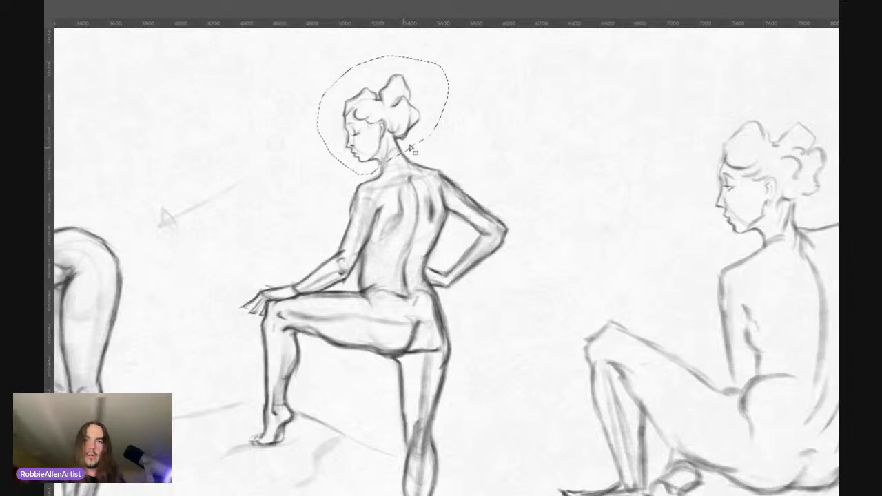
Step: Try to enlarge the selected head slightly and nudge it into place over the neck
{"action": "key", "text": "ctrl+t"}
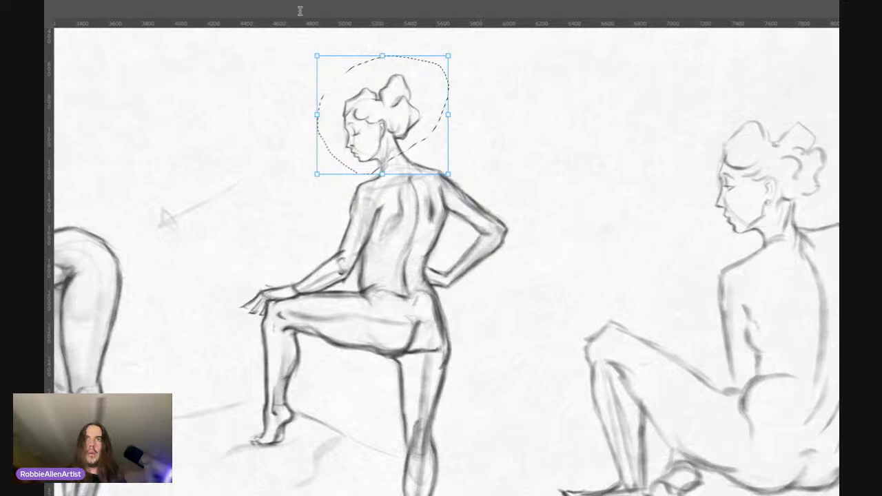
{"action": "left_click_drag", "start_coordinate": [315, 56], "coordinate": [311, 53]}
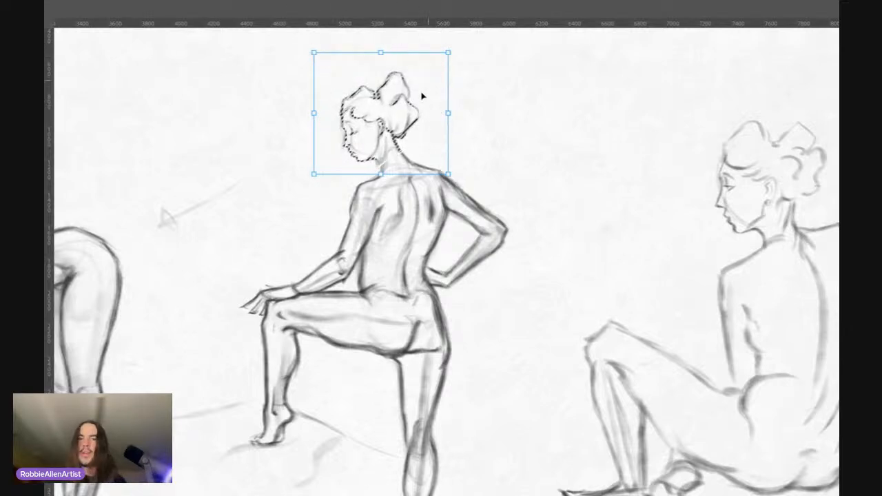
{"action": "left_click_drag", "start_coordinate": [398, 120], "coordinate": [399, 118]}
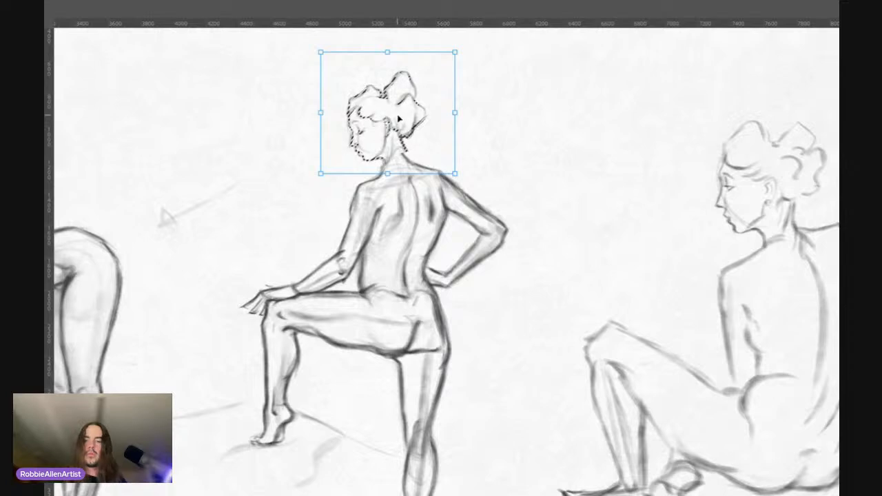
{"action": "key", "text": "Left"}
{"action": "key", "text": "Left"}
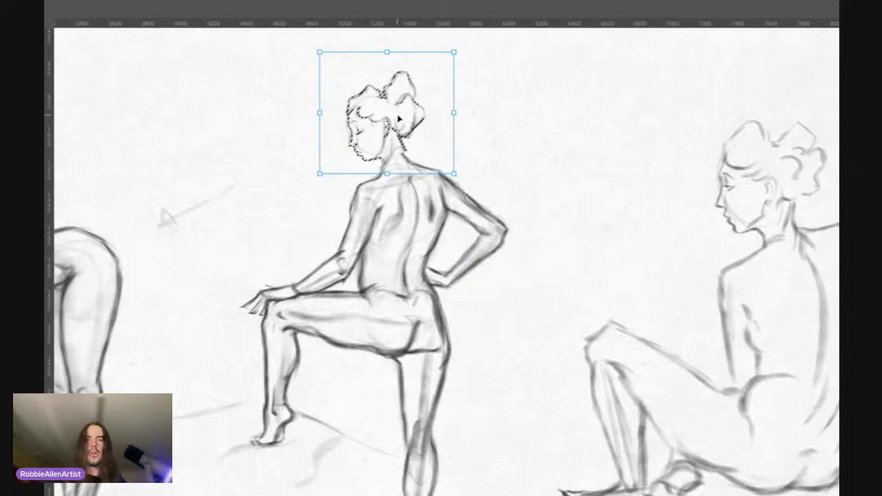
{"action": "left_click_drag", "start_coordinate": [412, 139], "coordinate": [412, 144]}
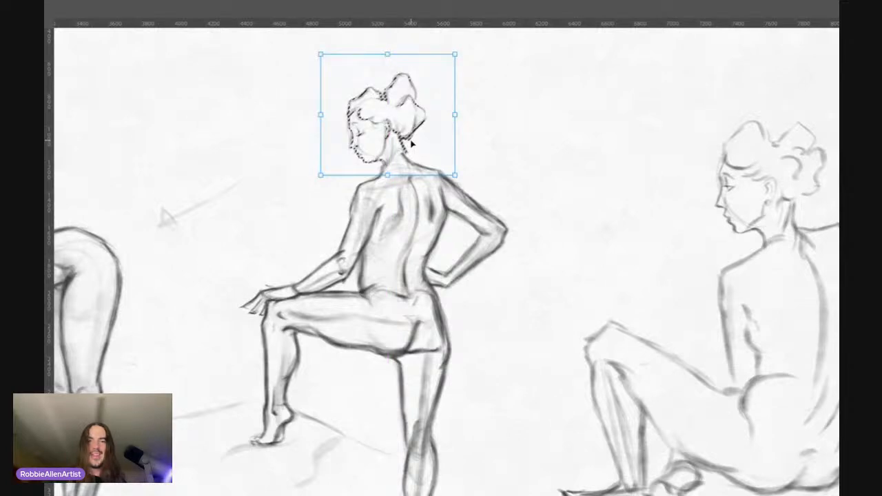
{"action": "key", "text": "Left"}
{"action": "key", "text": "Left"}
{"action": "key", "text": "Left"}
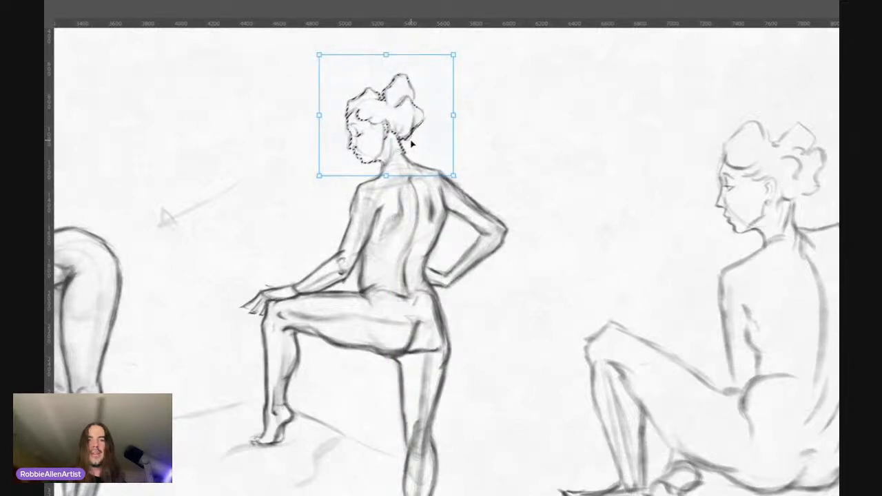
{"action": "key", "text": "Right"}
{"action": "key", "text": "Right"}
{"action": "key", "text": "Right"}
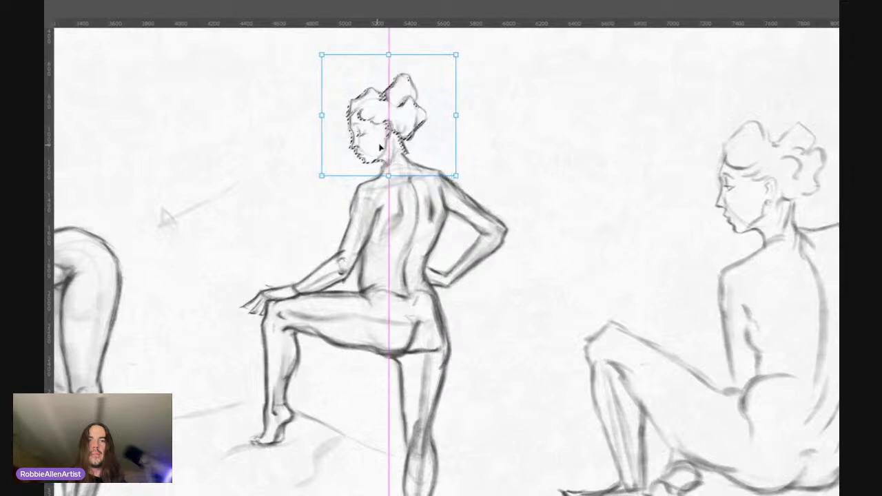
{"action": "key", "text": "Left"}
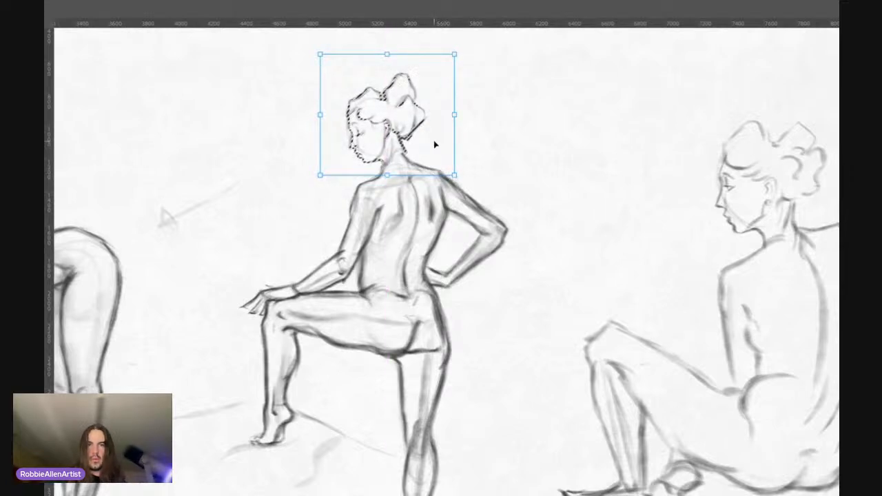
{"action": "key", "text": "Return"}
{"action": "scroll", "coordinate": [435, 142], "scroll_direction": "down", "scroll_amount": 5}
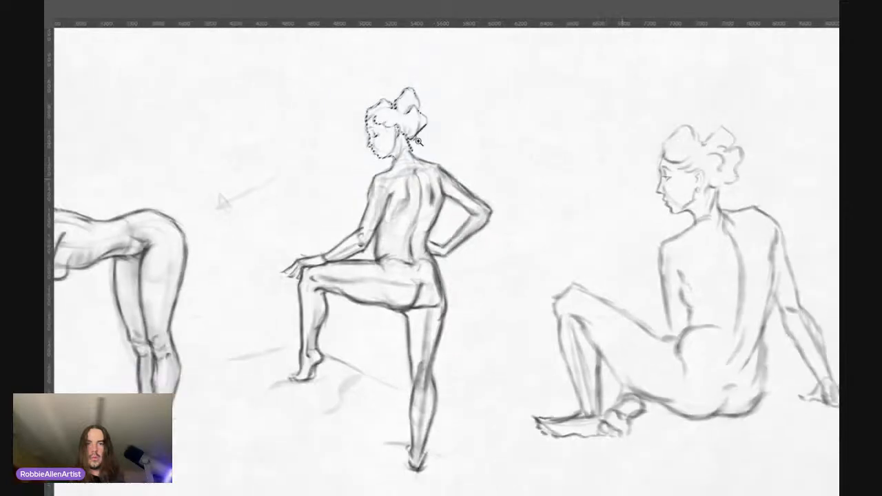
{"action": "mouse_move", "coordinate": [411, 142]}
{"action": "left_mouse_down"}
{"action": "mouse_move", "coordinate": [428, 140]}
{"action": "mouse_move", "coordinate": [420, 143]}
{"action": "left_mouse_up"}
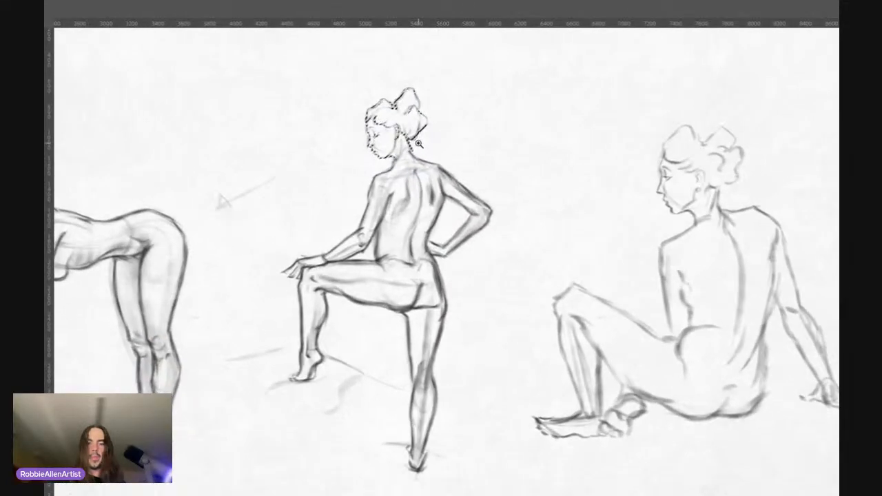
{"action": "key", "text": "ctrl+z"}
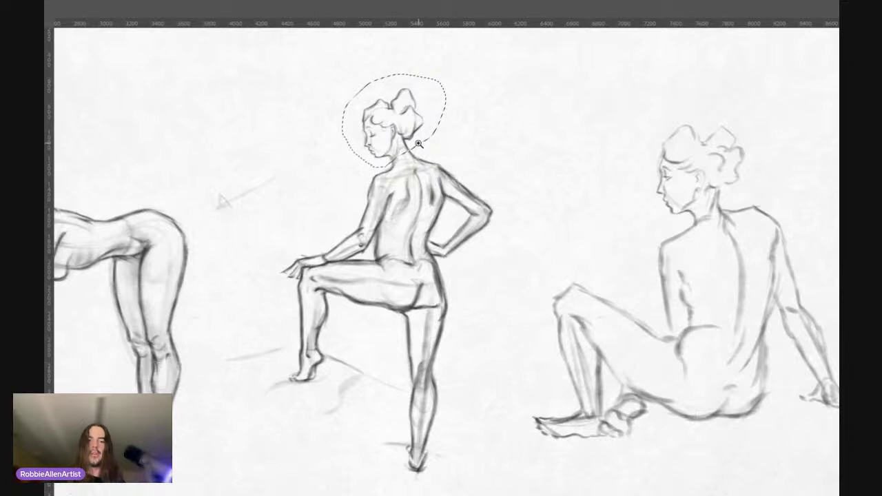
Step: Enlarge the selected head of the standing figure very slightly, commit the transform and clear the selection
{"action": "key", "text": "ctrl+t"}
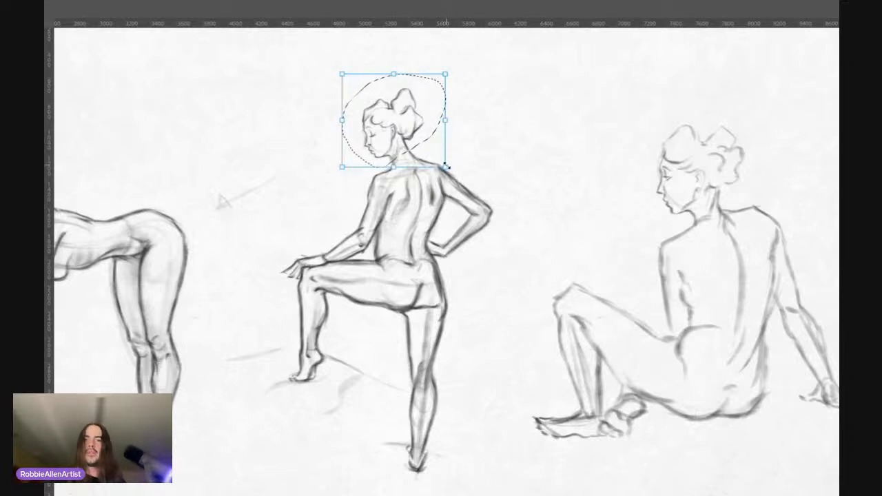
{"action": "left_click_drag", "start_coordinate": [446, 165], "coordinate": [429, 154]}
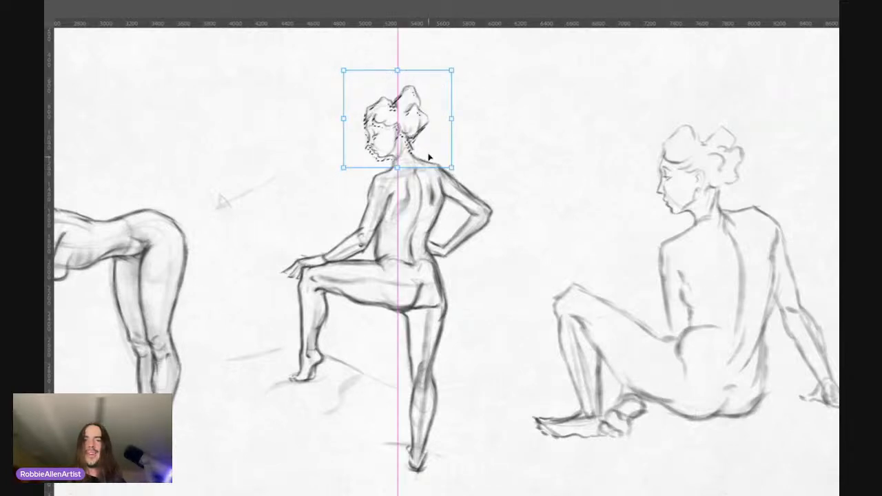
{"action": "key", "text": "ctrl+z"}
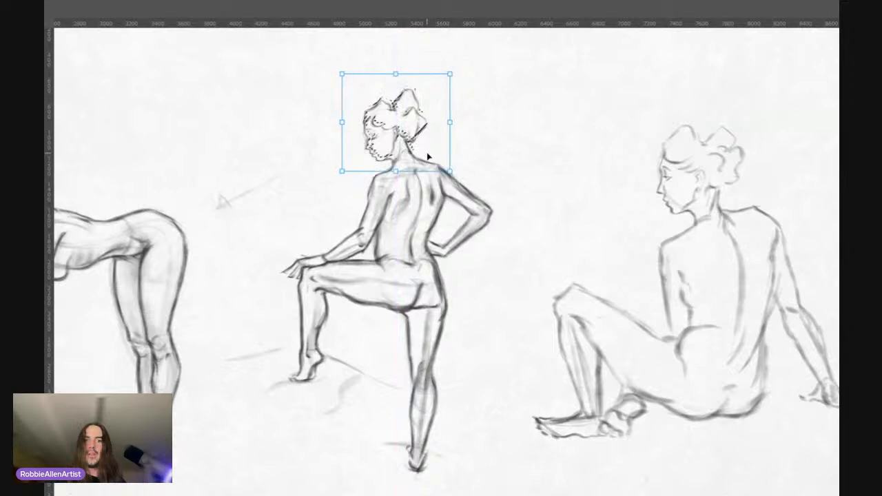
{"action": "key", "text": "ctrl+z"}
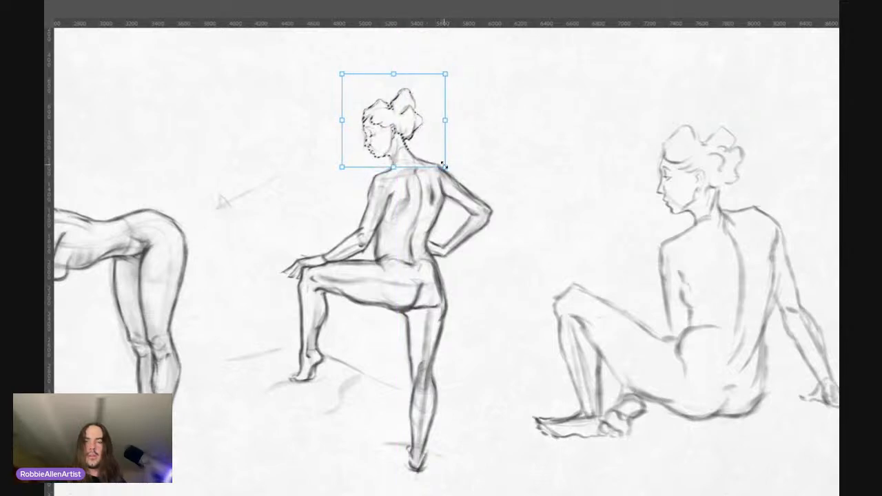
{"action": "left_click_drag", "start_coordinate": [443, 164], "coordinate": [447, 167]}
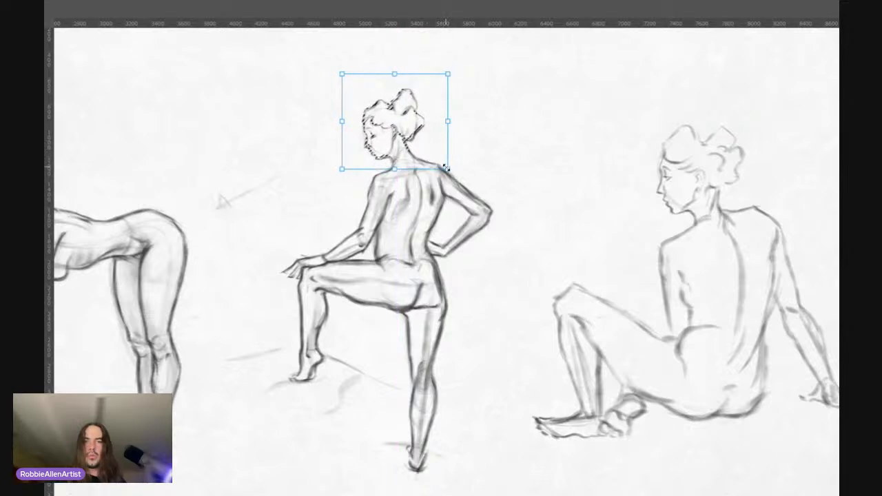
{"action": "key", "text": "Return"}
{"action": "key", "text": "ctrl+d"}
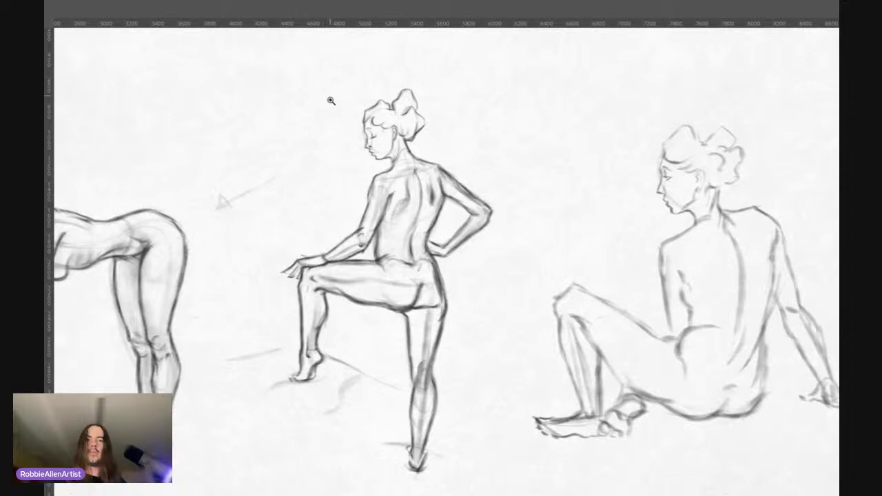
Step: Examine the standing figure's head size against its body and the neighbouring figures at several magnifications
{"action": "left_click_drag", "start_coordinate": [331, 102], "coordinate": [289, 88]}
{"action": "left_click", "coordinate": [345, 126]}
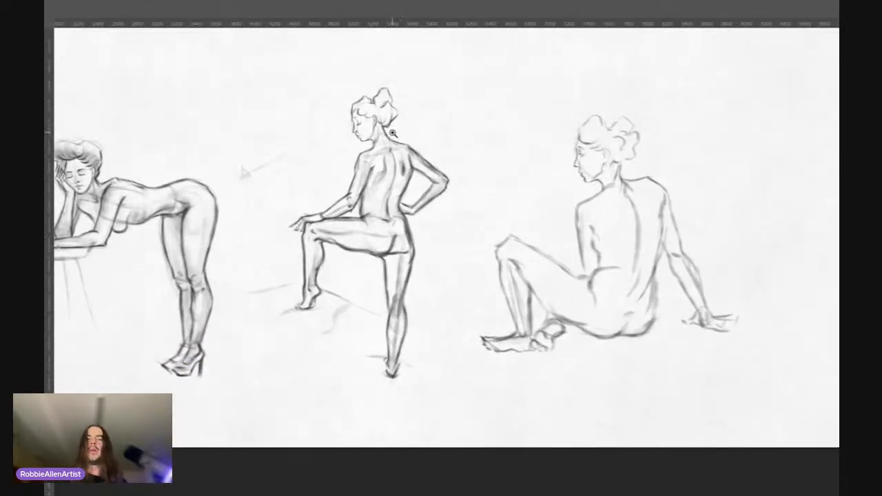
{"action": "mouse_move", "coordinate": [409, 121]}
{"action": "left_mouse_down"}
{"action": "mouse_move", "coordinate": [401, 120]}
{"action": "mouse_move", "coordinate": [418, 110]}
{"action": "left_mouse_up"}
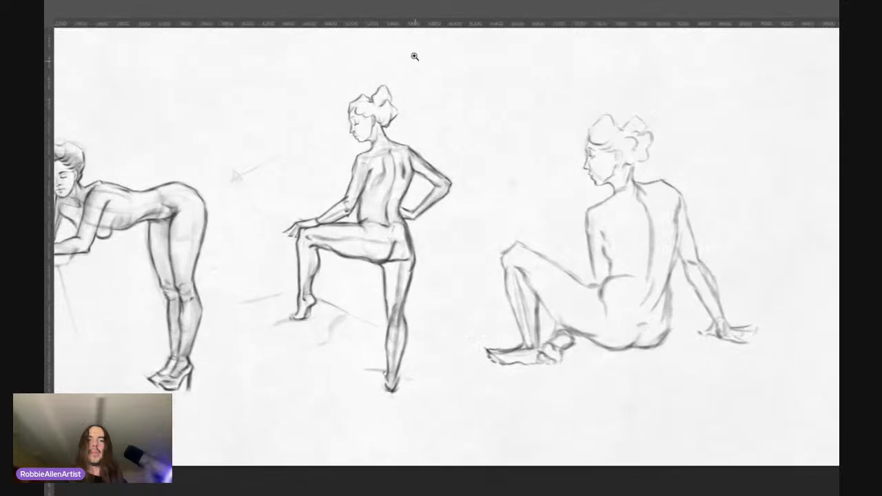
{"action": "left_click_drag", "start_coordinate": [374, 149], "coordinate": [386, 147]}
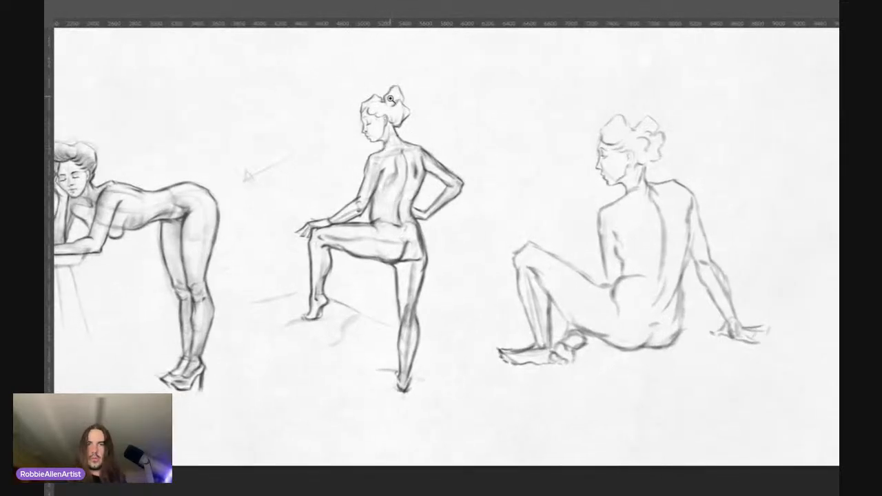
{"action": "left_click_drag", "start_coordinate": [391, 100], "coordinate": [401, 93]}
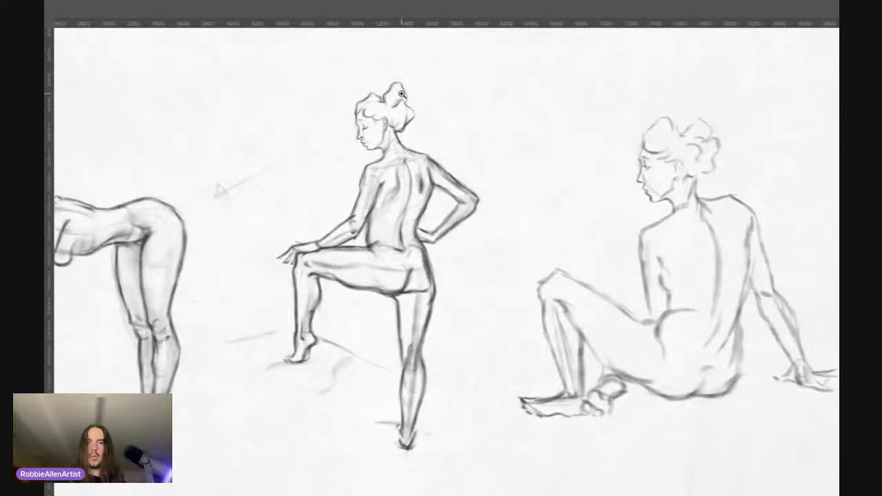
{"action": "left_click_drag", "start_coordinate": [389, 151], "coordinate": [396, 143]}
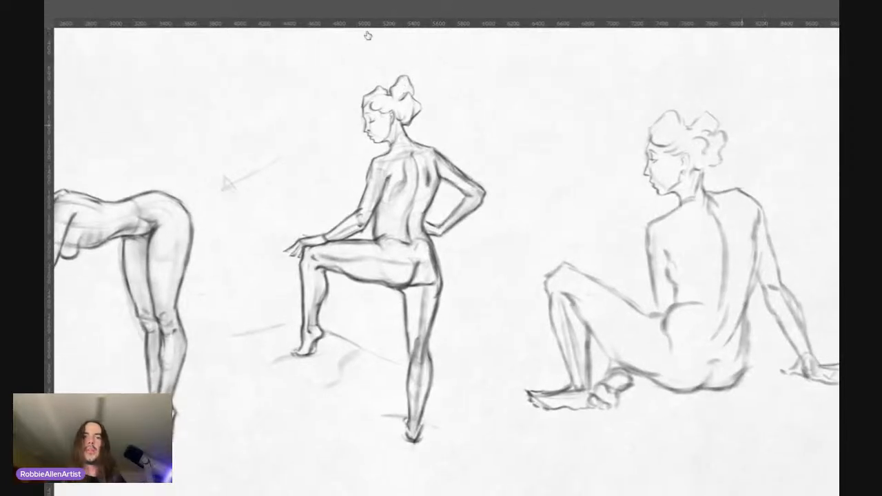
Step: Redraw the standing figure's hairline curls above the ear and darken the inner fold and back contour of the bun
{"action": "left_click_drag", "start_coordinate": [359, 93], "coordinate": [433, 75]}
{"action": "left_click_drag", "start_coordinate": [392, 130], "coordinate": [435, 107]}
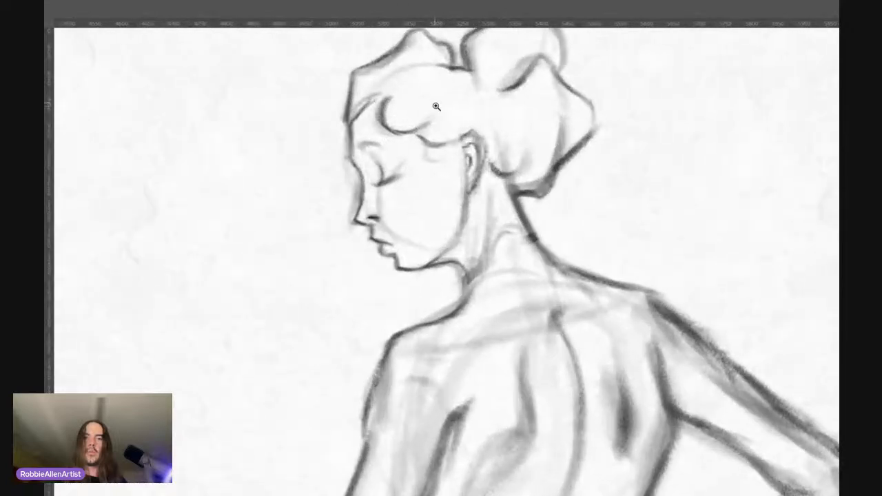
{"action": "mouse_move", "coordinate": [383, 116]}
{"action": "left_mouse_down"}
{"action": "mouse_move", "coordinate": [409, 131]}
{"action": "mouse_move", "coordinate": [460, 111]}
{"action": "left_mouse_up"}
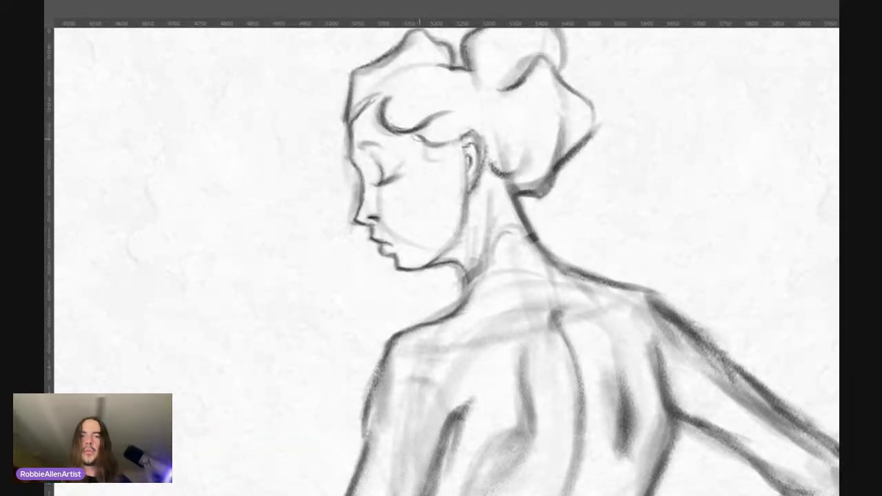
{"action": "mouse_move", "coordinate": [417, 137]}
{"action": "left_mouse_down"}
{"action": "mouse_move", "coordinate": [488, 134]}
{"action": "mouse_move", "coordinate": [510, 172]}
{"action": "mouse_move", "coordinate": [527, 173]}
{"action": "mouse_move", "coordinate": [537, 125]}
{"action": "left_mouse_up"}
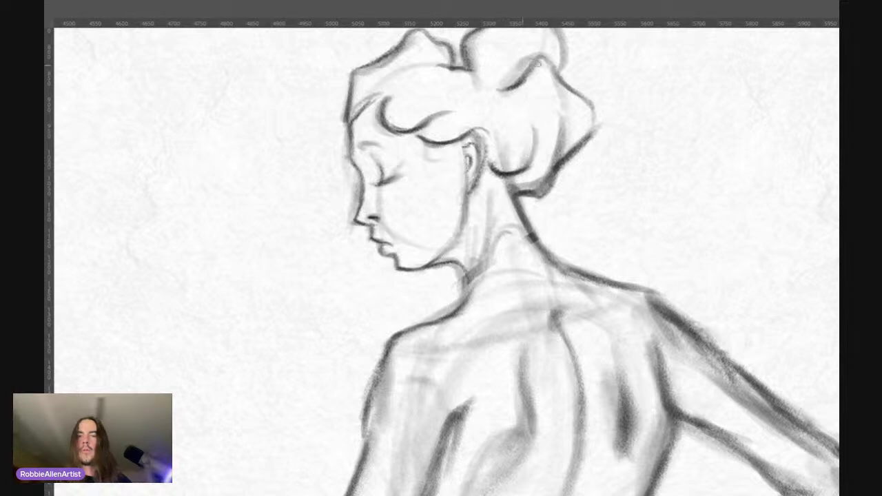
{"action": "mouse_move", "coordinate": [521, 193]}
{"action": "left_mouse_down"}
{"action": "mouse_move", "coordinate": [556, 181]}
{"action": "mouse_move", "coordinate": [568, 115]}
{"action": "left_mouse_up"}
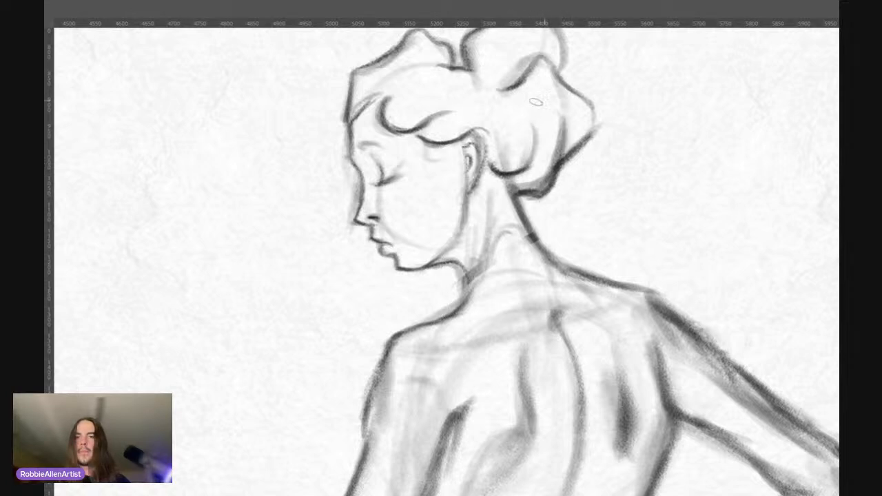
{"action": "mouse_move", "coordinate": [562, 158]}
{"action": "left_mouse_down"}
{"action": "mouse_move", "coordinate": [596, 121]}
{"action": "mouse_move", "coordinate": [594, 95]}
{"action": "left_mouse_up"}
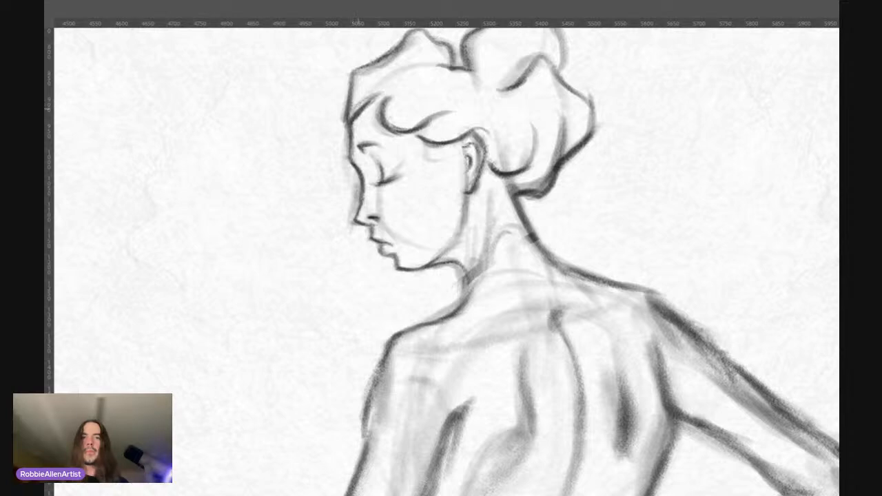
Step: Strengthen the hairline and front hair contour at the forehead and firm up the jawline below the ear
{"action": "left_click_drag", "start_coordinate": [360, 113], "coordinate": [383, 88]}
{"action": "mouse_move", "coordinate": [347, 125]}
{"action": "left_mouse_down"}
{"action": "mouse_move", "coordinate": [350, 82]}
{"action": "mouse_move", "coordinate": [363, 64]}
{"action": "left_mouse_up"}
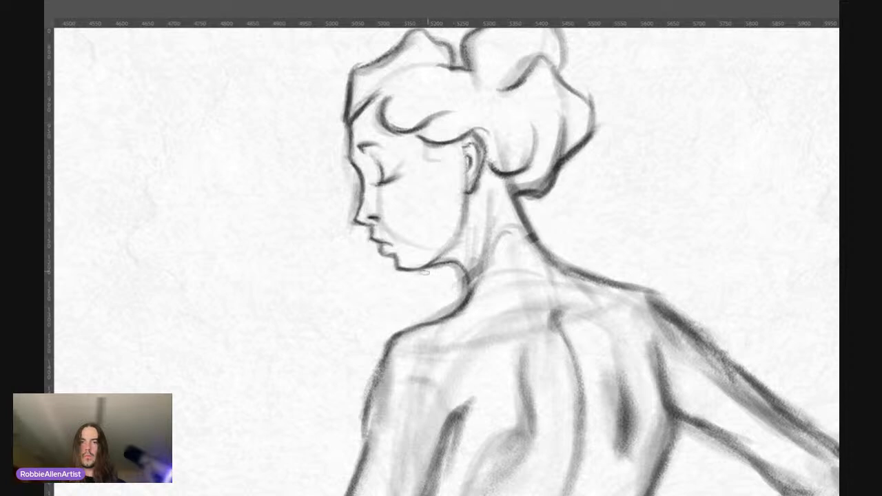
{"action": "mouse_move", "coordinate": [452, 247]}
{"action": "left_mouse_down"}
{"action": "mouse_move", "coordinate": [433, 260]}
{"action": "mouse_move", "coordinate": [449, 247]}
{"action": "left_mouse_up"}
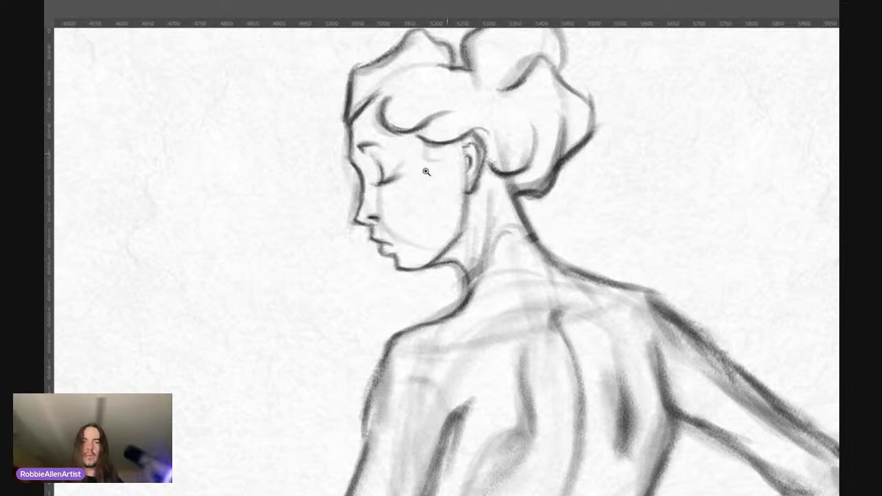
Step: Reinforce the outer contour of the standing figure's upper arm and darken the line from the armpit along its inner edge
{"action": "left_click_drag", "start_coordinate": [426, 171], "coordinate": [353, 184]}
{"action": "left_click_drag", "start_coordinate": [461, 260], "coordinate": [455, 230]}
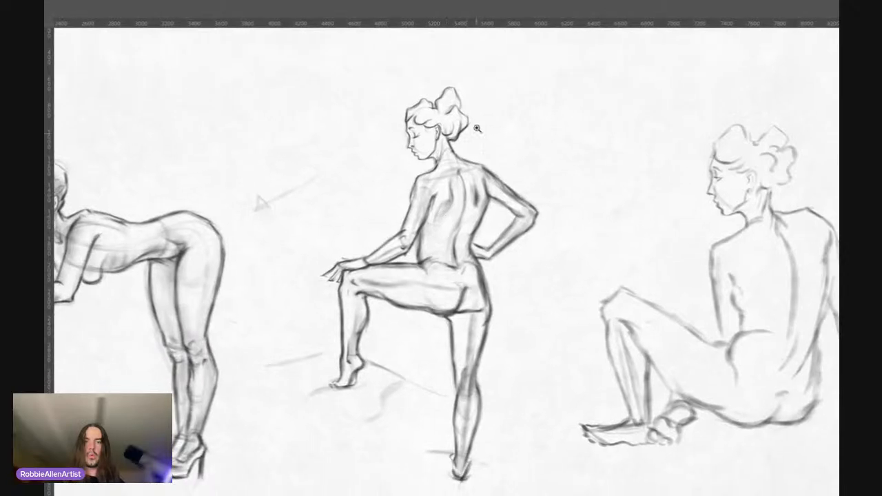
{"action": "mouse_move", "coordinate": [438, 181]}
{"action": "left_mouse_down"}
{"action": "mouse_move", "coordinate": [453, 153]}
{"action": "mouse_move", "coordinate": [433, 229]}
{"action": "left_mouse_up"}
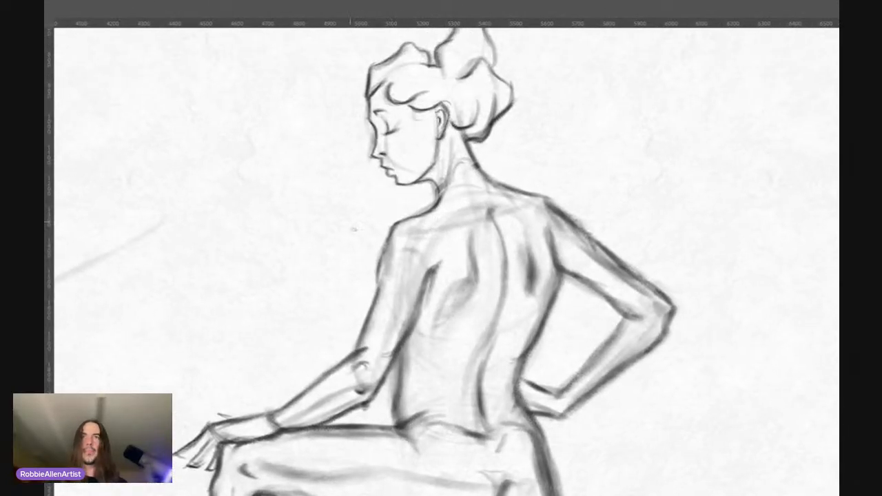
{"action": "left_click_drag", "start_coordinate": [374, 273], "coordinate": [377, 291]}
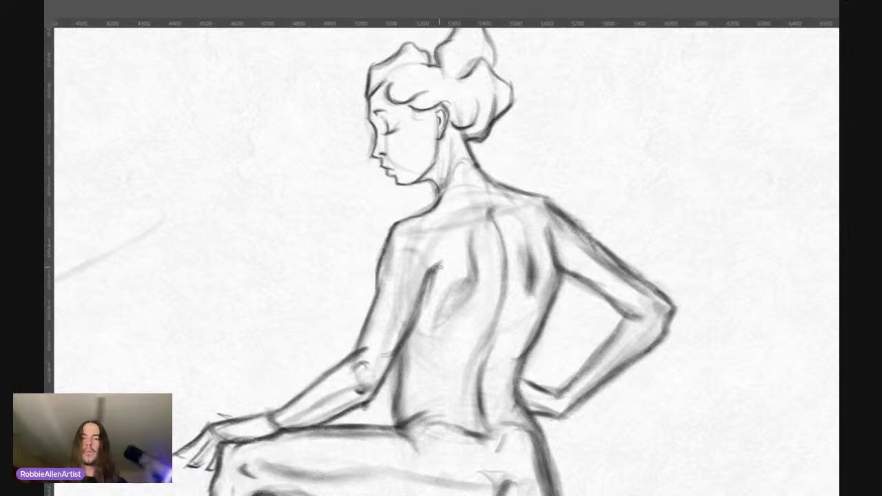
{"action": "left_click_drag", "start_coordinate": [440, 262], "coordinate": [407, 335]}
{"action": "left_click_drag", "start_coordinate": [432, 278], "coordinate": [430, 284]}
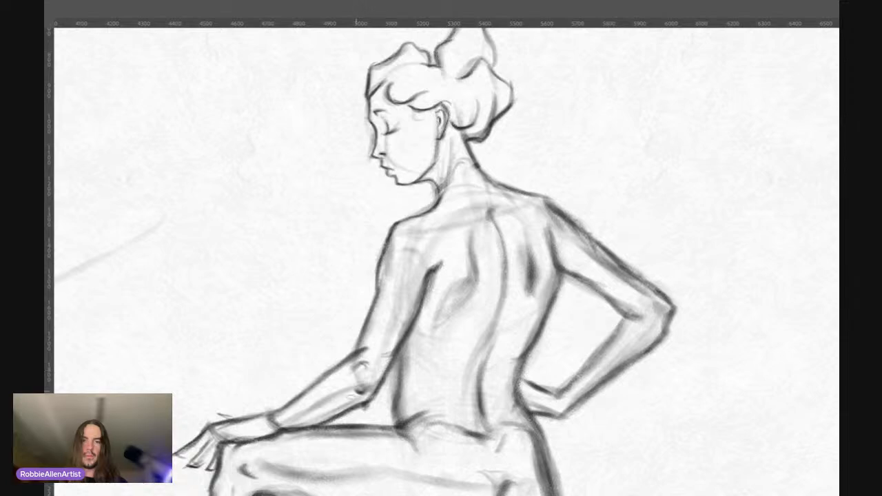
Step: Reinforce the contours of the standing figure's supporting leg along the outer thigh, knee and calf down to the ankle
{"action": "left_click_drag", "start_coordinate": [400, 216], "coordinate": [347, 223]}
{"action": "left_click_drag", "start_coordinate": [406, 206], "coordinate": [397, 169]}
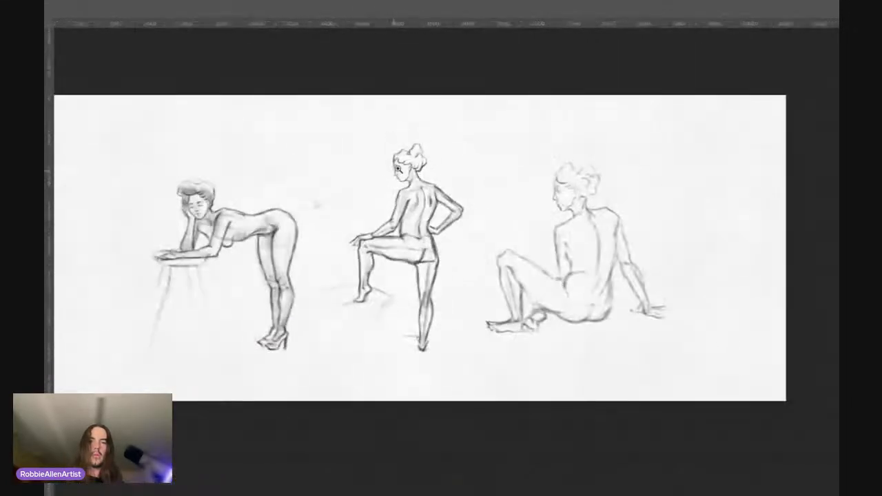
{"action": "left_click_drag", "start_coordinate": [394, 225], "coordinate": [422, 204]}
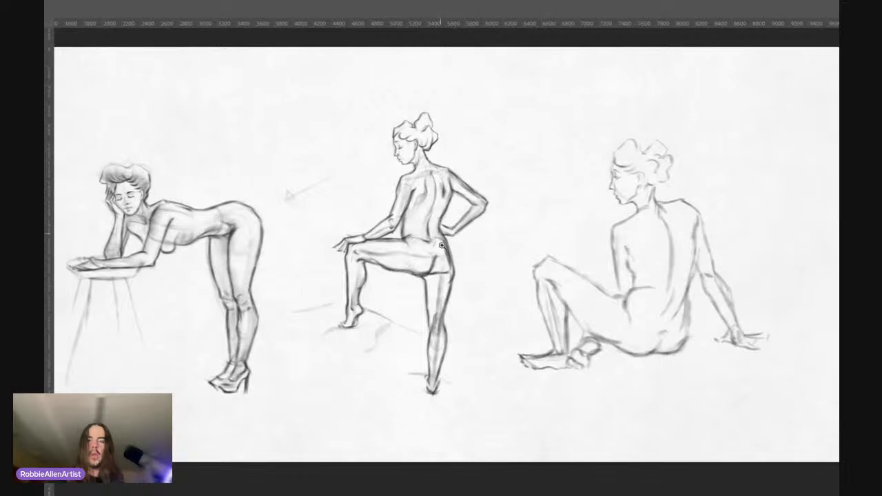
{"action": "left_click_drag", "start_coordinate": [446, 276], "coordinate": [422, 246]}
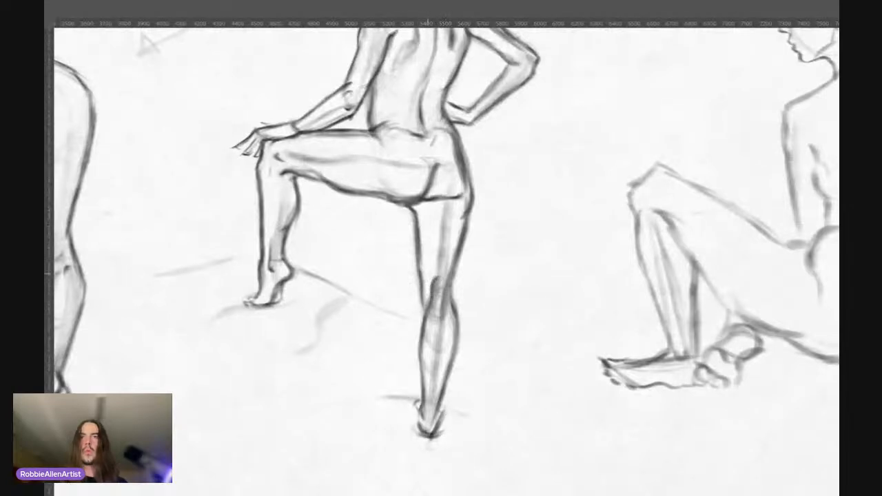
{"action": "left_click_drag", "start_coordinate": [449, 288], "coordinate": [452, 277]}
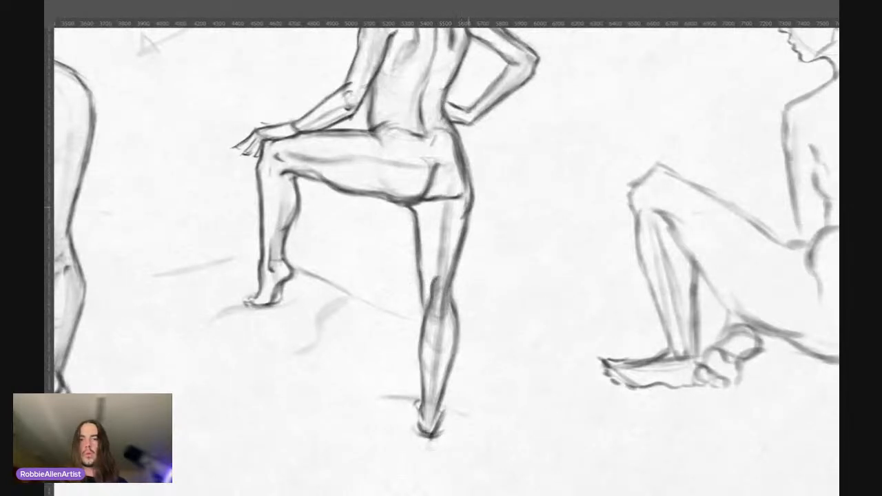
{"action": "mouse_move", "coordinate": [463, 220]}
{"action": "left_mouse_down"}
{"action": "mouse_move", "coordinate": [449, 298]}
{"action": "mouse_move", "coordinate": [450, 281]}
{"action": "left_mouse_up"}
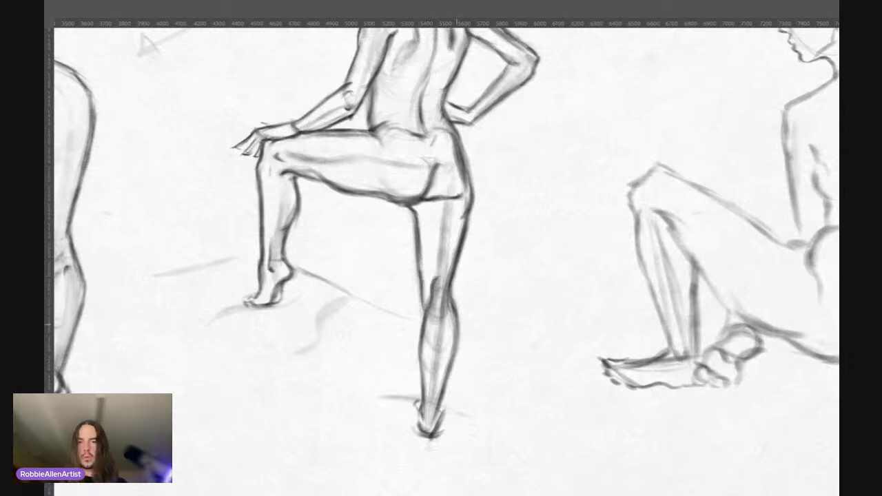
{"action": "mouse_move", "coordinate": [455, 313]}
{"action": "left_mouse_down"}
{"action": "mouse_move", "coordinate": [455, 354]}
{"action": "mouse_move", "coordinate": [423, 419]}
{"action": "left_mouse_up"}
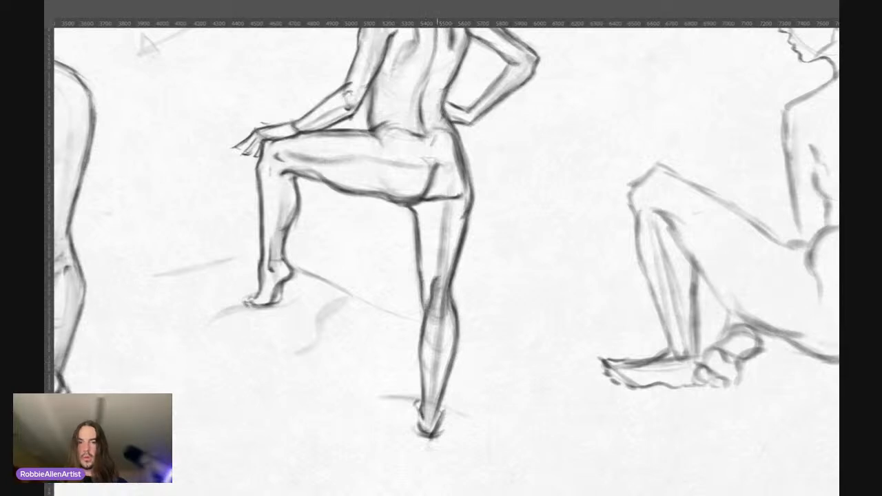
Step: Examine the standing figure's overall proportions and head size alongside the other two figures on the full canvas
{"action": "left_click_drag", "start_coordinate": [416, 219], "coordinate": [357, 238]}
{"action": "left_click_drag", "start_coordinate": [386, 256], "coordinate": [404, 297]}
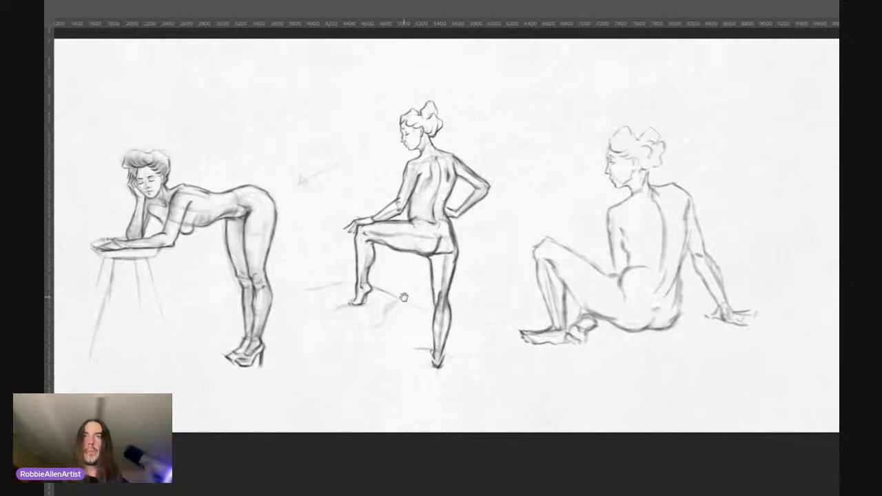
{"action": "mouse_move", "coordinate": [420, 123]}
{"action": "left_mouse_down"}
{"action": "mouse_move", "coordinate": [459, 179]}
{"action": "mouse_move", "coordinate": [476, 189]}
{"action": "mouse_move", "coordinate": [501, 184]}
{"action": "mouse_move", "coordinate": [512, 131]}
{"action": "mouse_move", "coordinate": [393, 155]}
{"action": "left_mouse_up"}
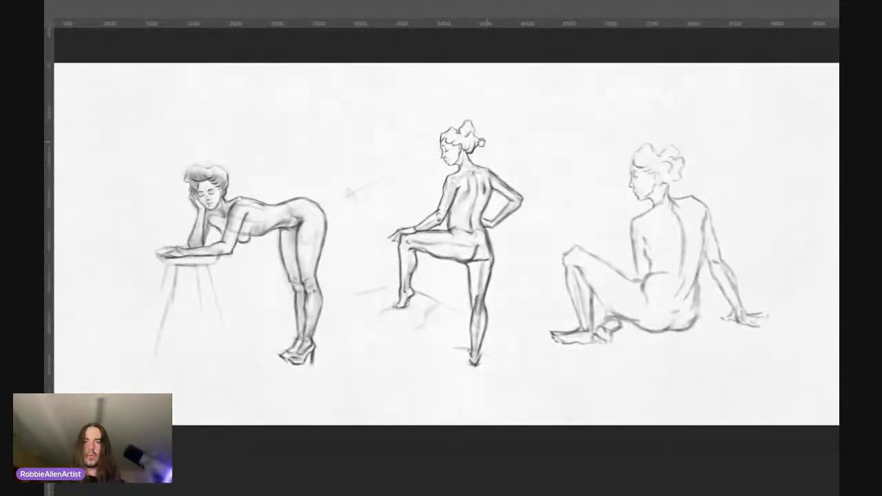
{"action": "left_click_drag", "start_coordinate": [483, 143], "coordinate": [441, 131]}
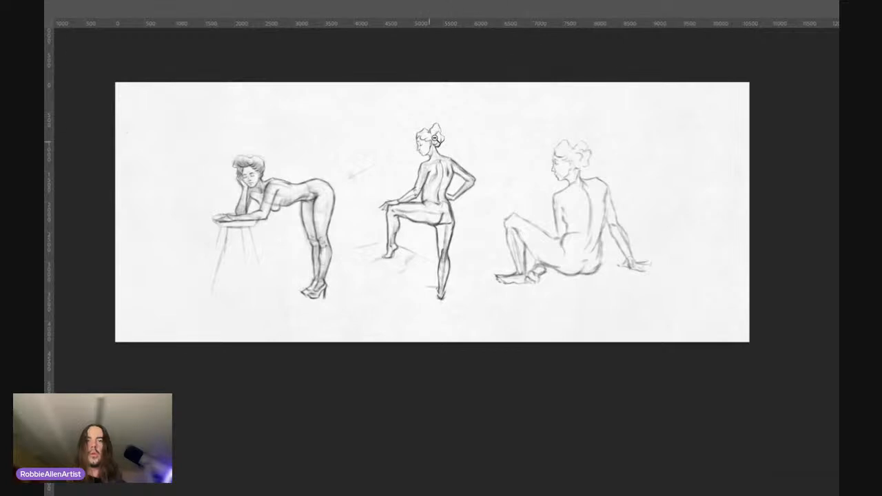
{"action": "left_click", "coordinate": [435, 137]}
{"action": "left_click", "coordinate": [424, 116]}
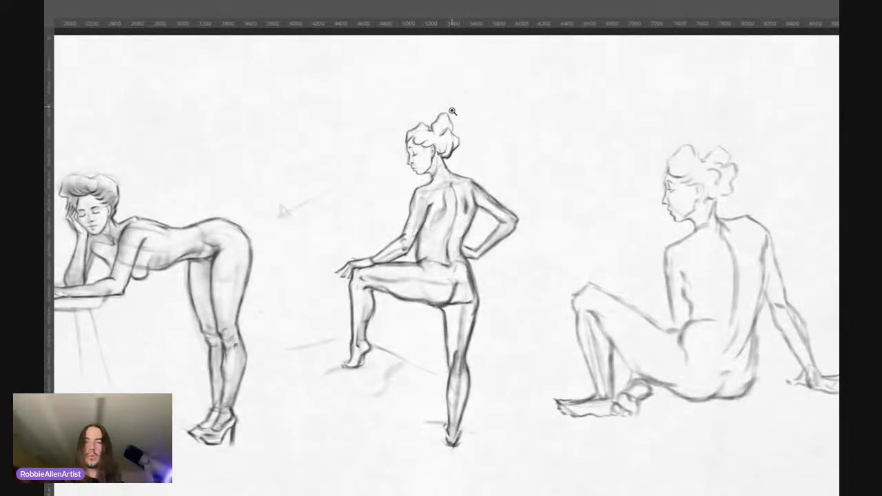
{"action": "left_click", "coordinate": [445, 133], "text": "alt"}
{"action": "left_click", "coordinate": [449, 127]}
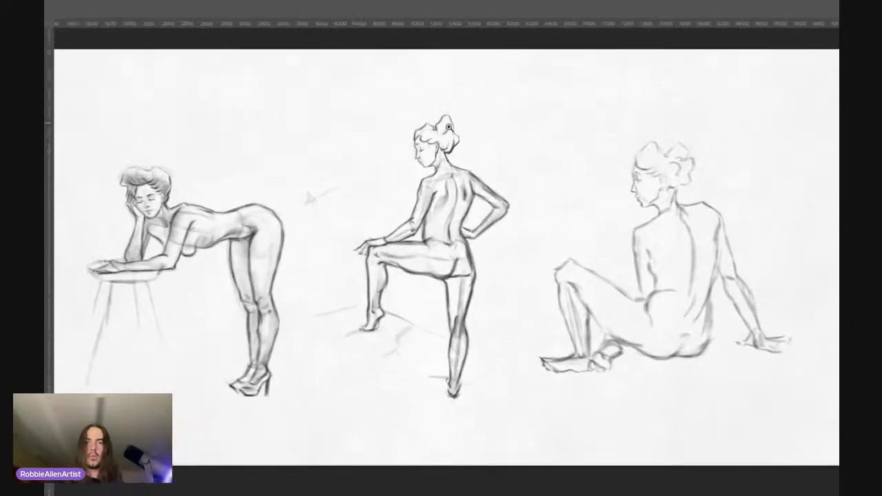
{"action": "left_click", "coordinate": [439, 172]}
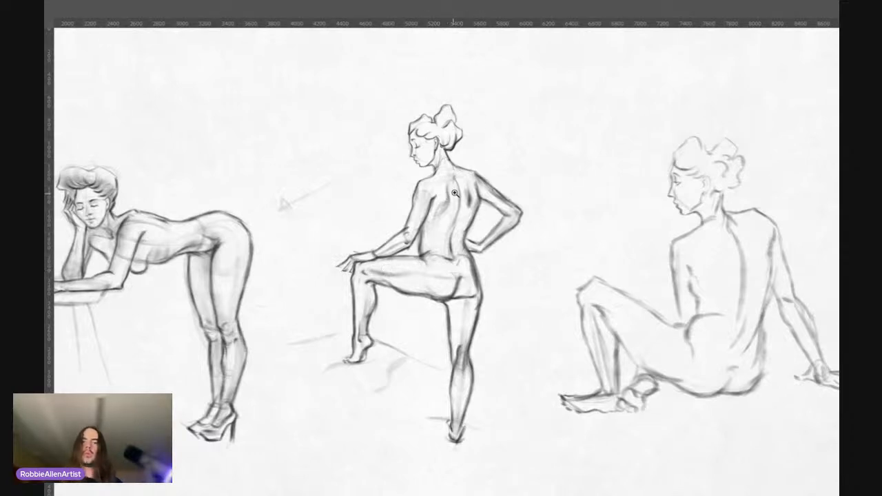
{"action": "scroll", "coordinate": [448, 196], "scroll_direction": "down", "scroll_amount": 2}
{"action": "scroll", "coordinate": [492, 158], "scroll_direction": "down", "scroll_amount": 3}
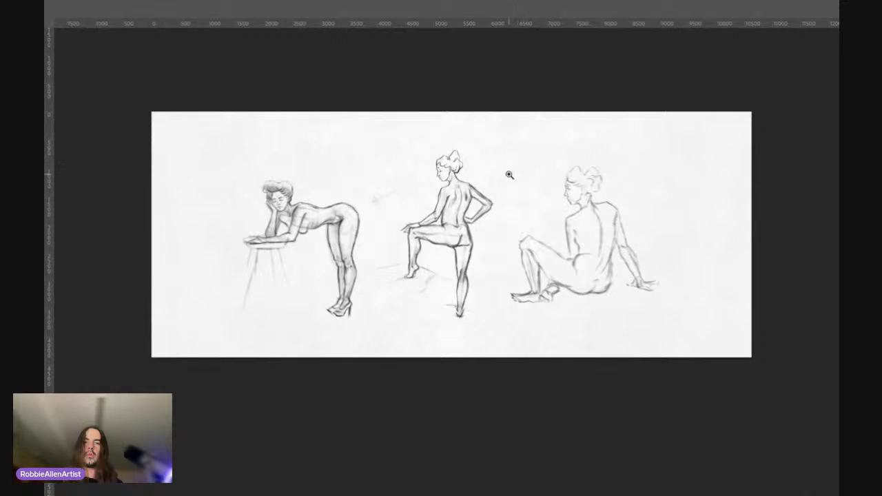
Step: Examine the standing figure's head, back, arms and legs up close and in relation to the neighbouring figures
{"action": "scroll", "coordinate": [467, 203], "scroll_direction": "up", "scroll_amount": 1}
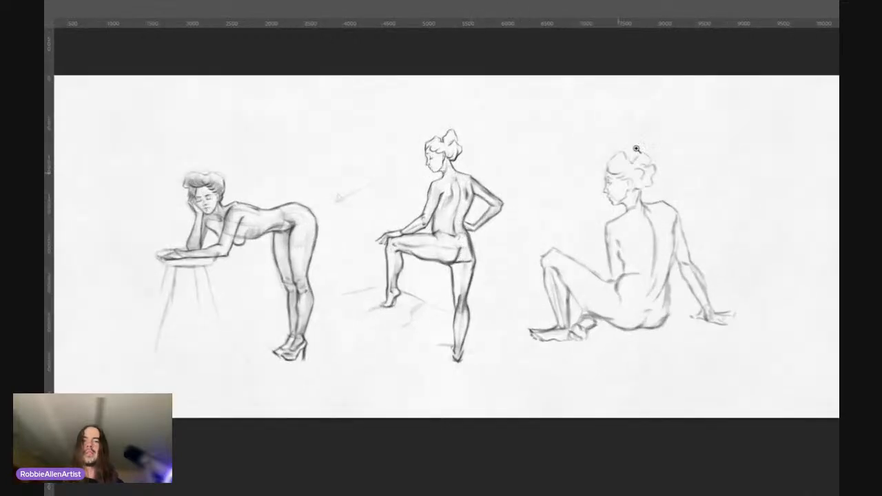
{"action": "scroll", "coordinate": [487, 267], "scroll_direction": "up", "scroll_amount": 2}
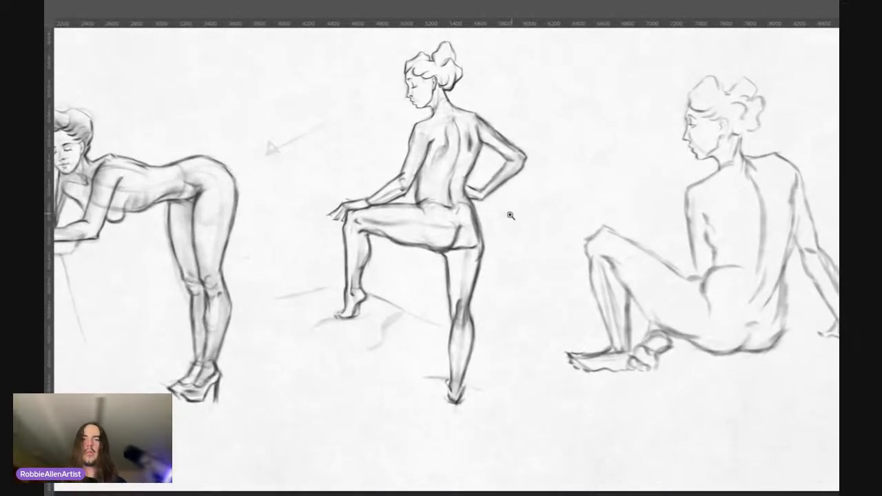
{"action": "left_click_drag", "start_coordinate": [494, 232], "coordinate": [473, 260]}
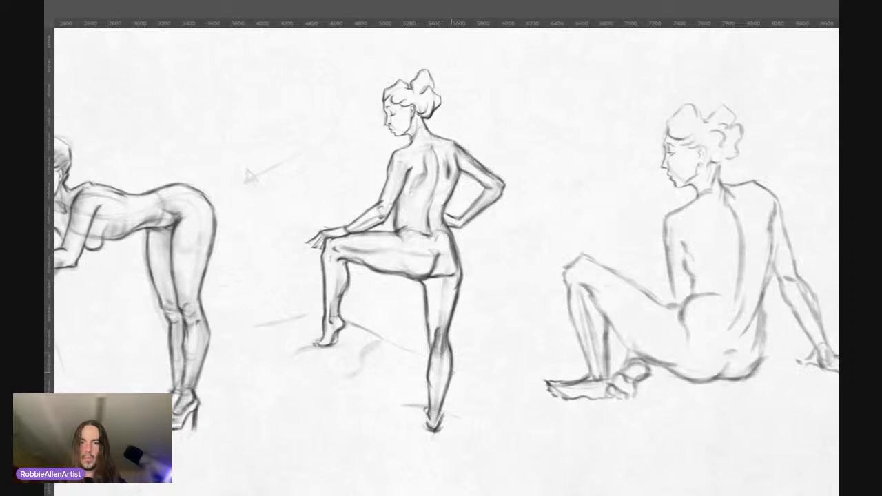
{"action": "scroll", "coordinate": [440, 126], "scroll_direction": "down", "scroll_amount": 2}
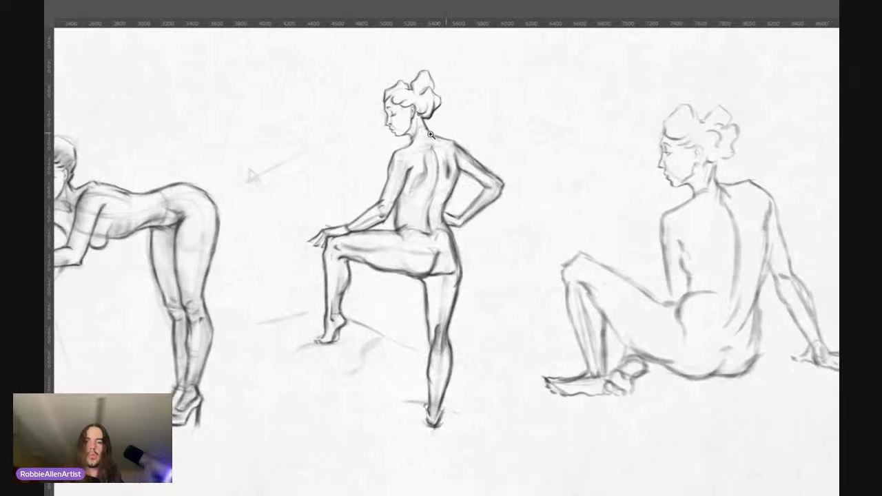
{"action": "scroll", "coordinate": [508, 133], "scroll_direction": "up", "scroll_amount": 3}
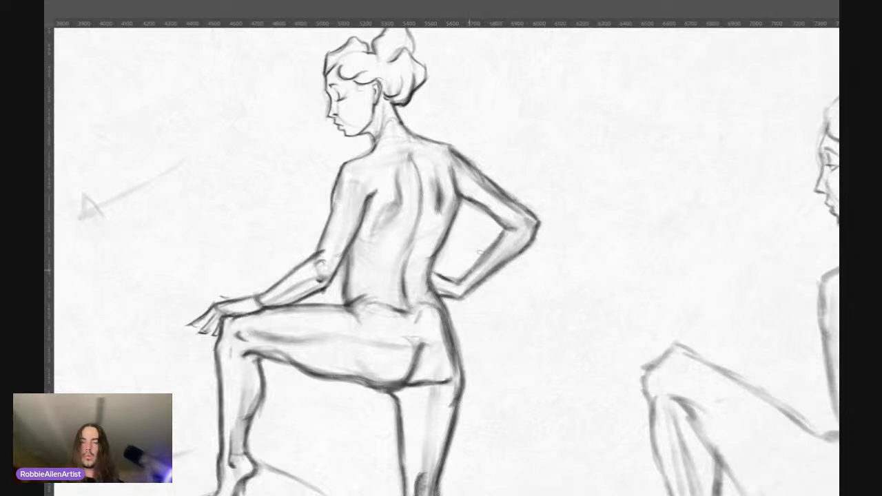
{"action": "scroll", "coordinate": [502, 185], "scroll_direction": "down", "scroll_amount": 2}
{"action": "left_click_drag", "start_coordinate": [469, 222], "coordinate": [475, 203]}
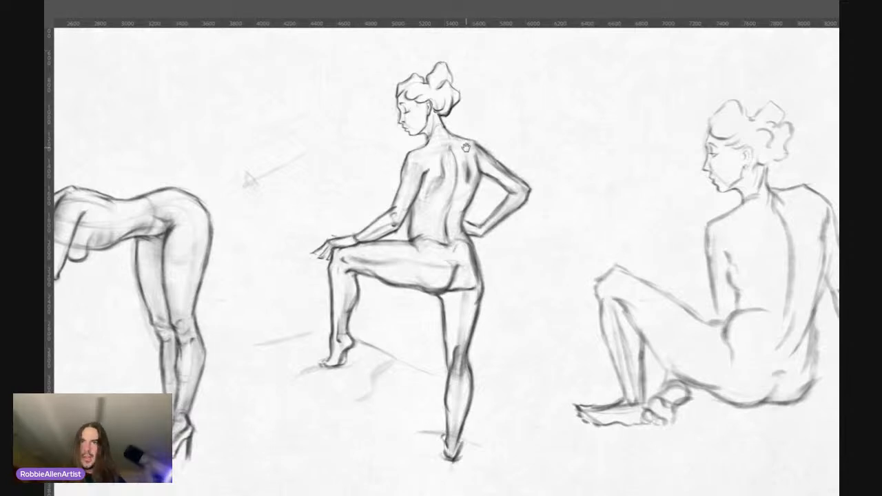
{"action": "scroll", "coordinate": [477, 196], "scroll_direction": "up", "scroll_amount": 2}
{"action": "scroll", "coordinate": [474, 186], "scroll_direction": "down", "scroll_amount": 1}
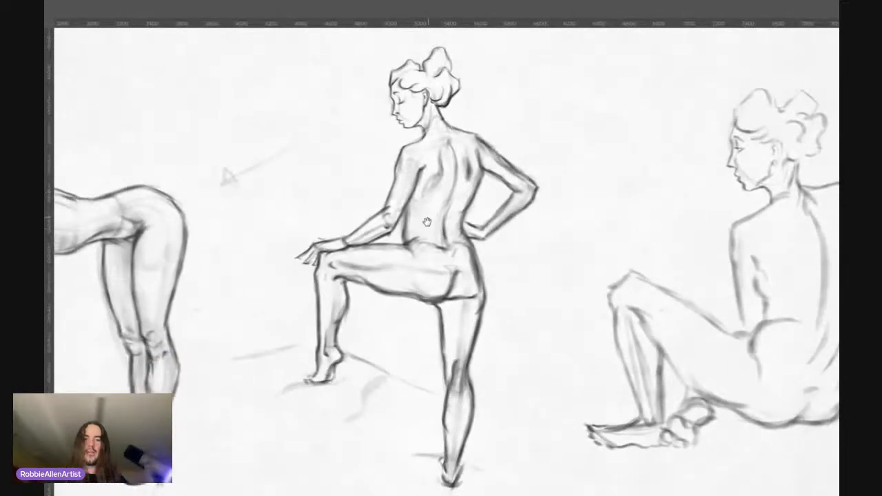
{"action": "scroll", "coordinate": [427, 221], "scroll_direction": "down", "scroll_amount": 1}
{"action": "scroll", "coordinate": [445, 211], "scroll_direction": "up", "scroll_amount": 2}
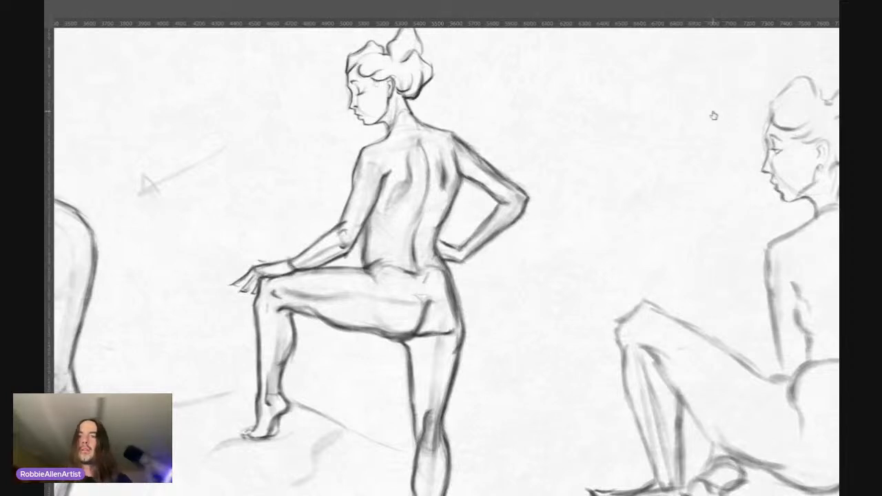
Step: Delete the seated figure from the canvas and undo the deletion
{"action": "key", "text": "Delete"}
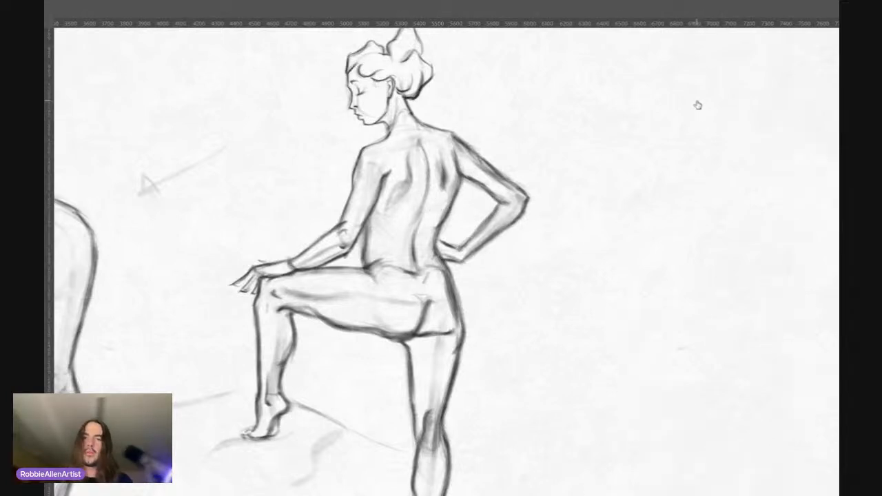
{"action": "key", "text": "ctrl+z"}
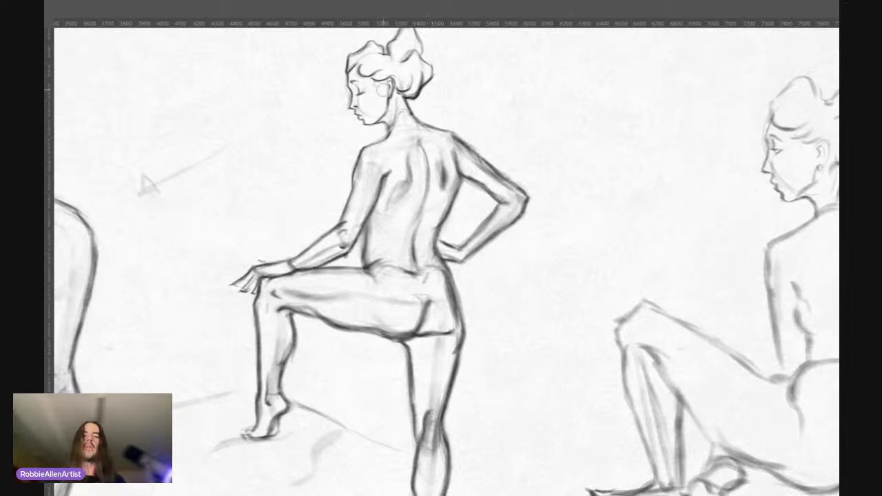
Step: Compare the proportions and line weight of the leaning, standing and seated figures across the canvas
{"action": "scroll", "coordinate": [387, 154], "scroll_direction": "down", "scroll_amount": 4}
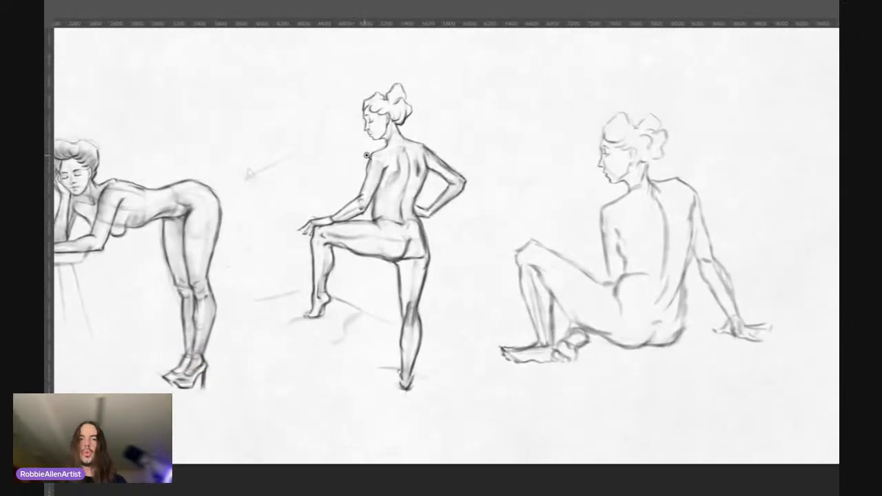
{"action": "left_click_drag", "start_coordinate": [368, 159], "coordinate": [354, 178]}
{"action": "left_click_drag", "start_coordinate": [353, 186], "coordinate": [401, 188]}
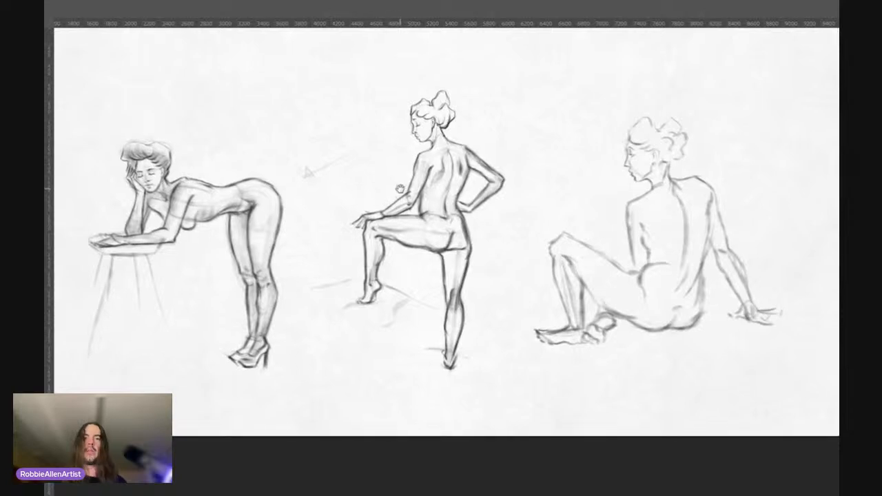
{"action": "left_click_drag", "start_coordinate": [397, 147], "coordinate": [310, 148]}
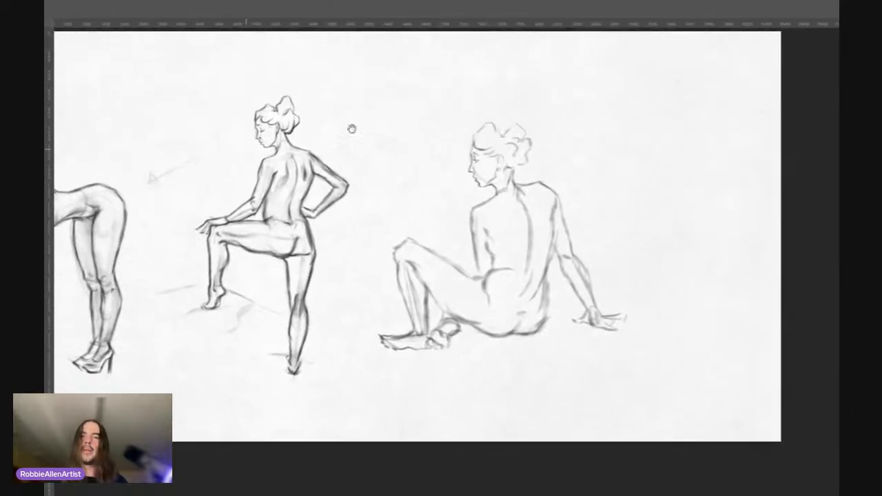
{"action": "left_click_drag", "start_coordinate": [352, 129], "coordinate": [309, 147]}
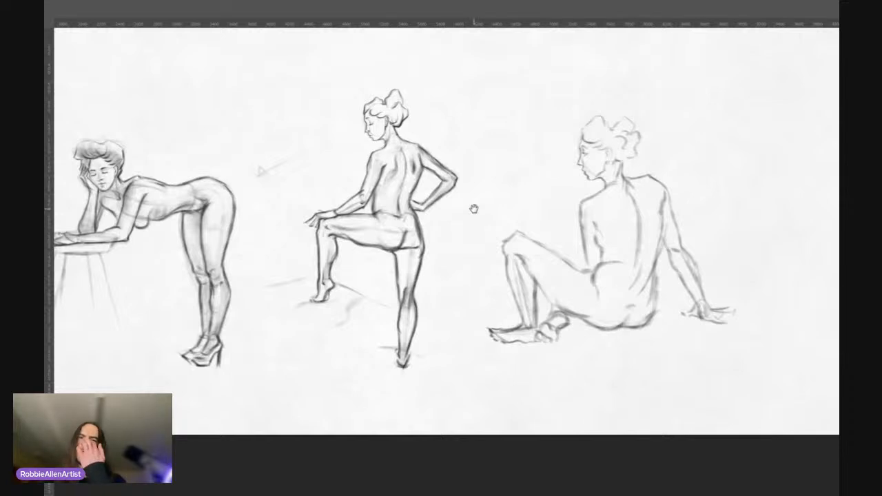
{"action": "left_click_drag", "start_coordinate": [474, 209], "coordinate": [467, 206]}
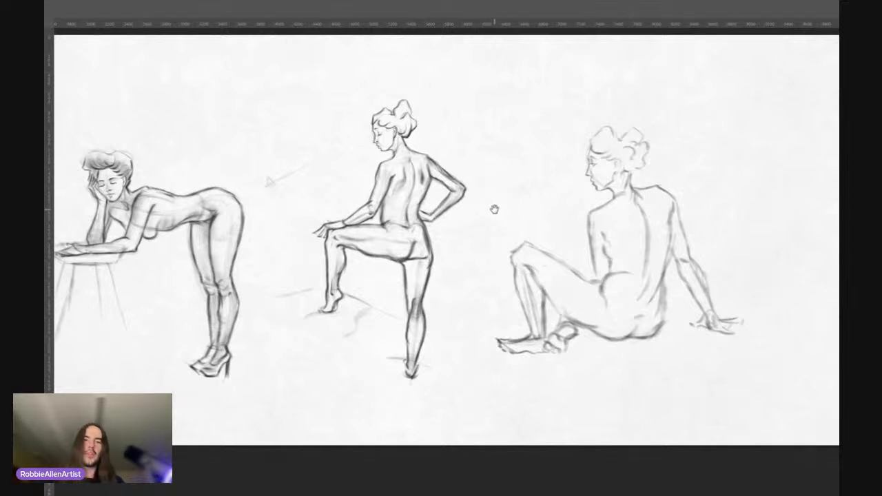
{"action": "mouse_move", "coordinate": [494, 209]}
{"action": "left_mouse_down"}
{"action": "mouse_move", "coordinate": [478, 209]}
{"action": "mouse_move", "coordinate": [547, 202]}
{"action": "mouse_move", "coordinate": [491, 203]}
{"action": "left_mouse_up"}
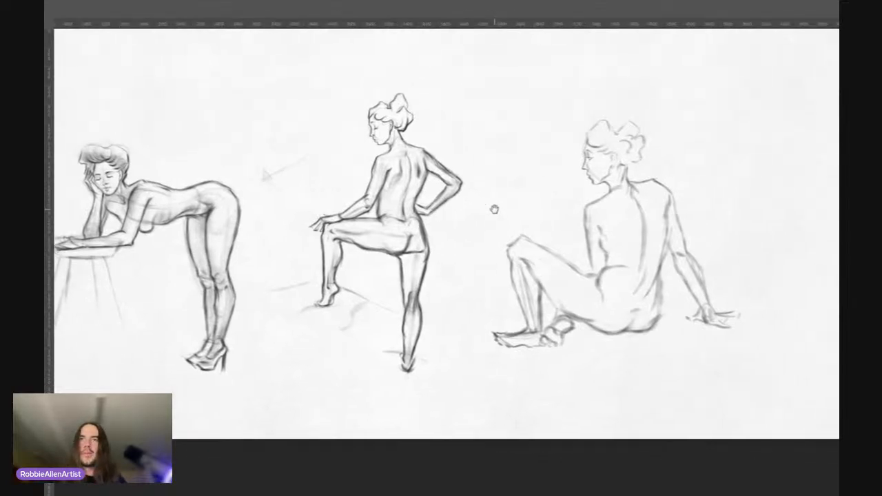
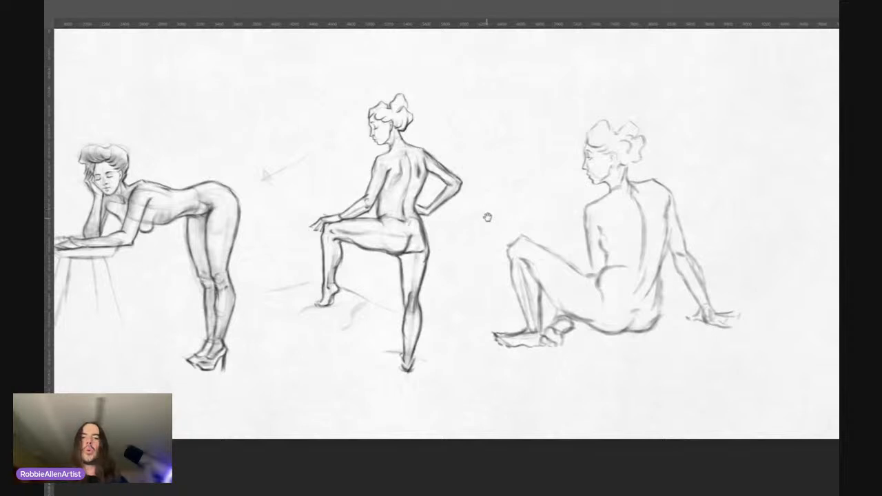
Step: Examine the standing figure's proportions and line weight, both up close and alongside the leaning and seated figures
{"action": "left_click_drag", "start_coordinate": [322, 216], "coordinate": [285, 214]}
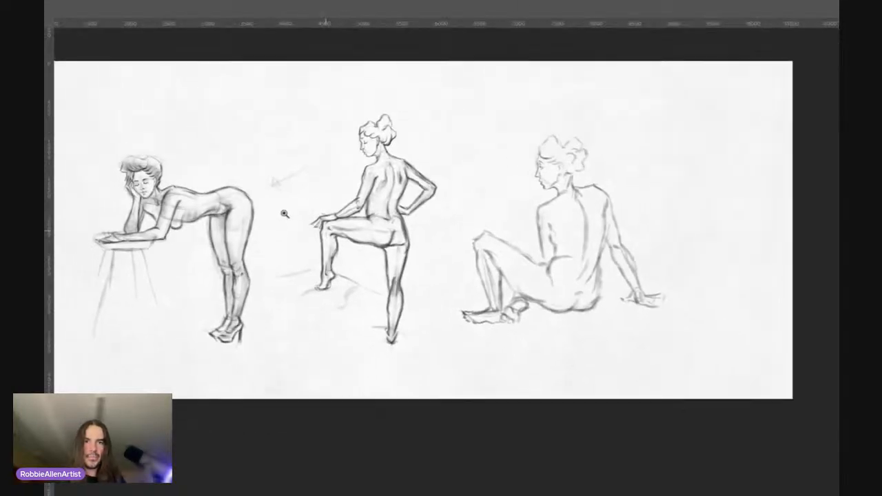
{"action": "left_click_drag", "start_coordinate": [376, 249], "coordinate": [406, 255]}
{"action": "left_click_drag", "start_coordinate": [392, 147], "coordinate": [441, 121]}
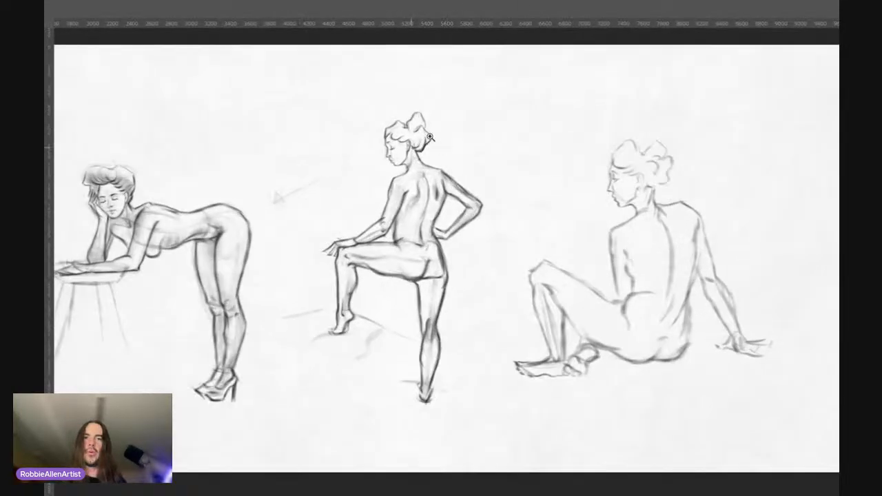
{"action": "left_click_drag", "start_coordinate": [401, 181], "coordinate": [412, 166]}
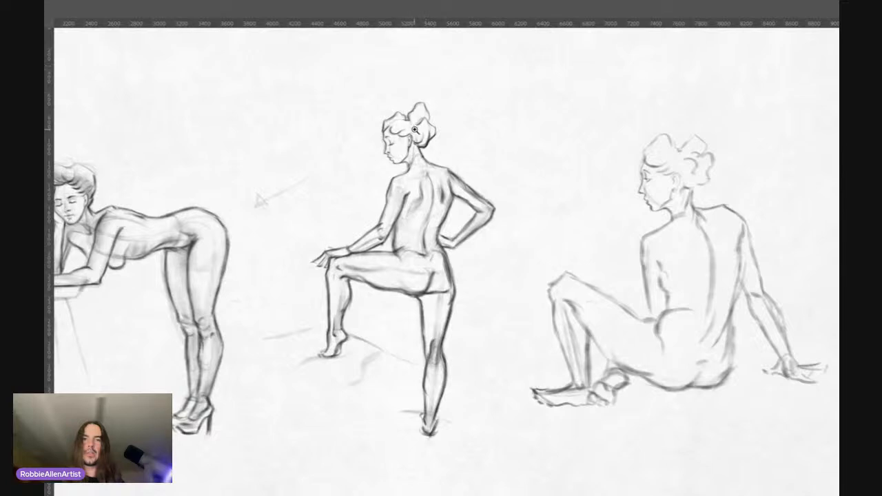
{"action": "left_click_drag", "start_coordinate": [431, 184], "coordinate": [438, 173]}
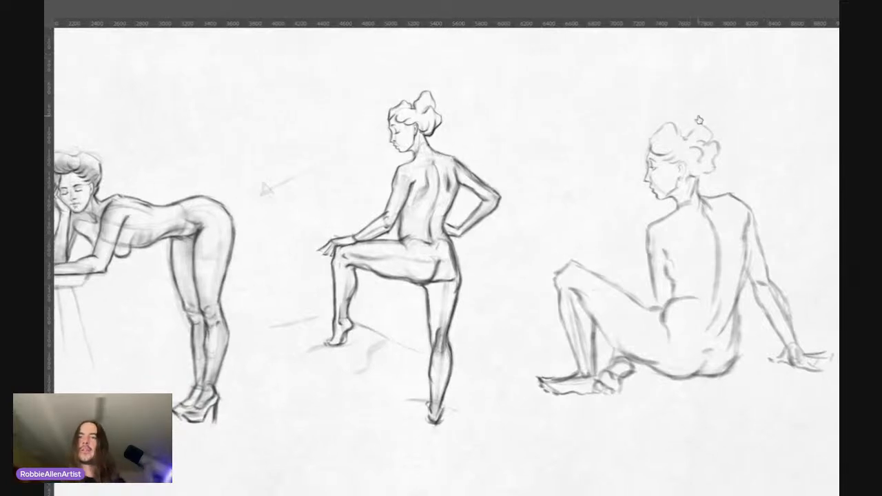
{"action": "left_click_drag", "start_coordinate": [400, 141], "coordinate": [439, 147]}
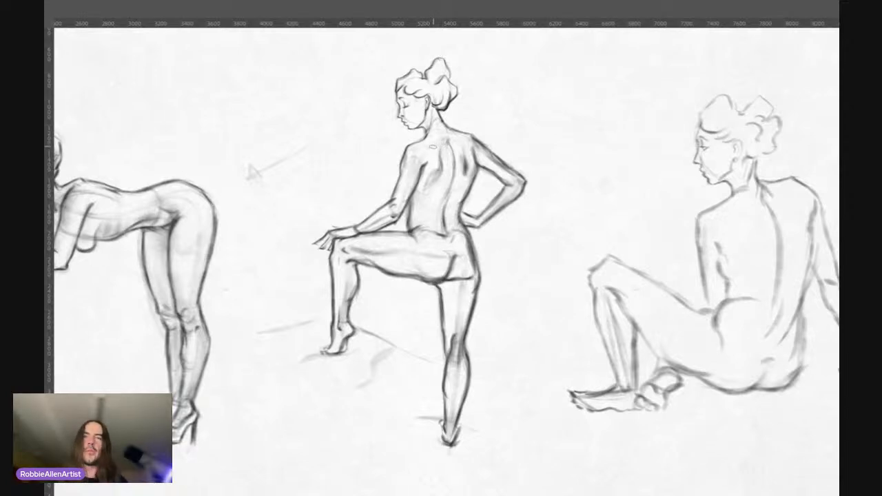
{"action": "mouse_move", "coordinate": [429, 67]}
{"action": "left_mouse_down"}
{"action": "mouse_move", "coordinate": [440, 57]}
{"action": "mouse_move", "coordinate": [444, 75]}
{"action": "left_mouse_up"}
Step: Touch up the standing figure's jaw and neck area and the shading on the upper thigh of the supporting leg
{"action": "left_click_drag", "start_coordinate": [419, 152], "coordinate": [427, 172]}
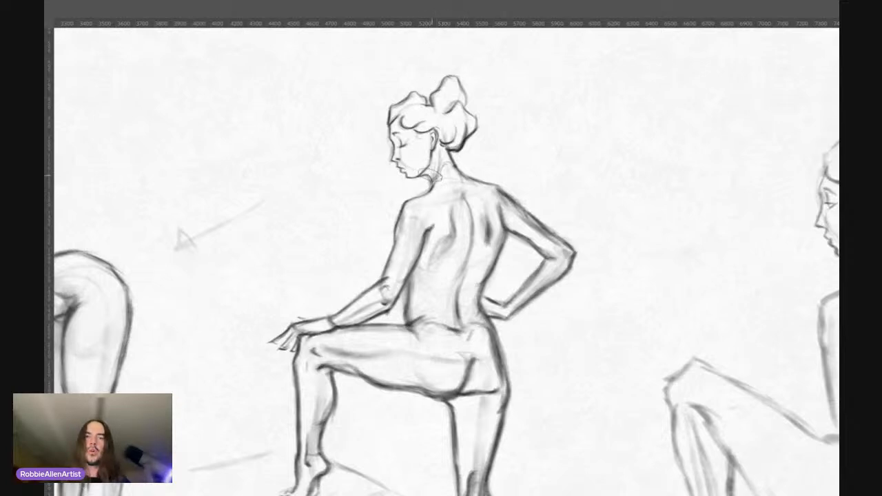
{"action": "left_click_drag", "start_coordinate": [403, 150], "coordinate": [428, 156]}
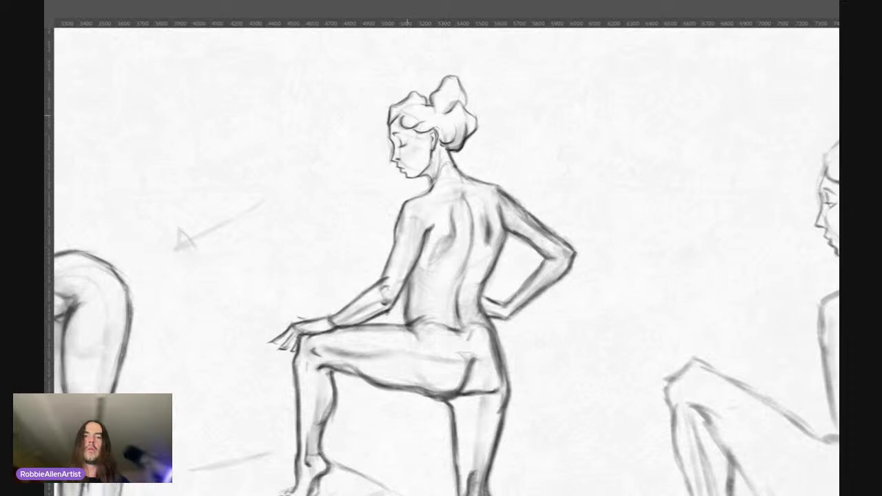
{"action": "scroll", "coordinate": [441, 176], "scroll_direction": "down", "scroll_amount": 2}
{"action": "left_click_drag", "start_coordinate": [423, 179], "coordinate": [407, 180]}
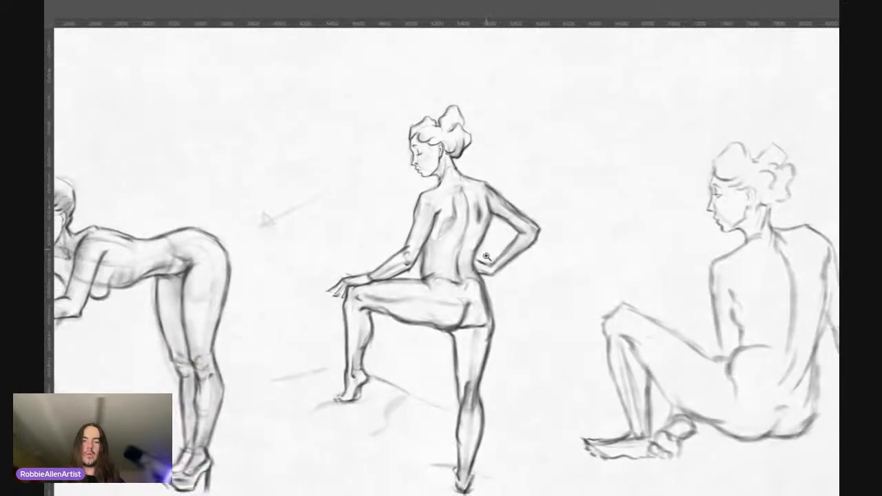
{"action": "left_click_drag", "start_coordinate": [486, 257], "coordinate": [476, 189]}
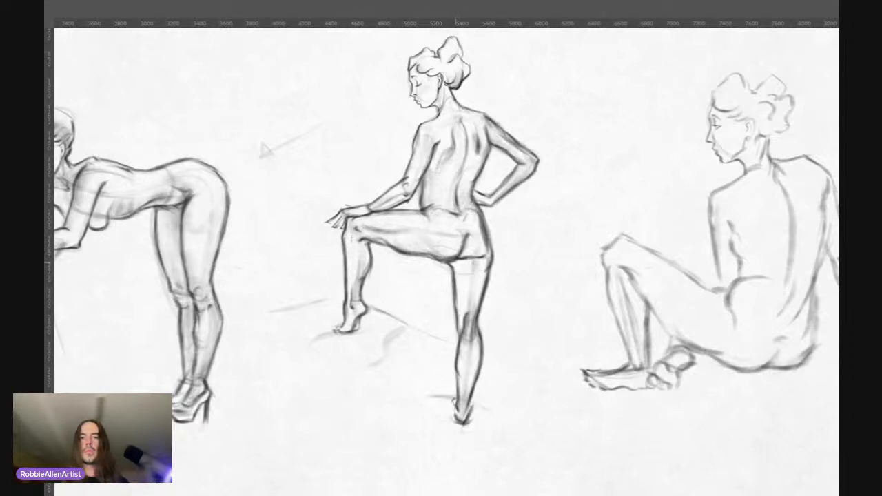
{"action": "left_click_drag", "start_coordinate": [460, 288], "coordinate": [457, 319]}
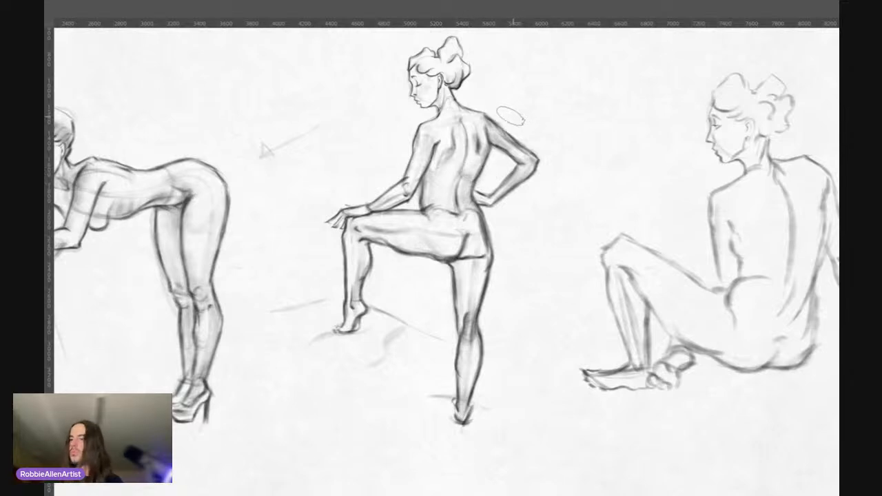
Step: Remove the faint arrow between the leaning and standing figures while checking all three figures together
{"action": "left_click_drag", "start_coordinate": [442, 131], "coordinate": [400, 181]}
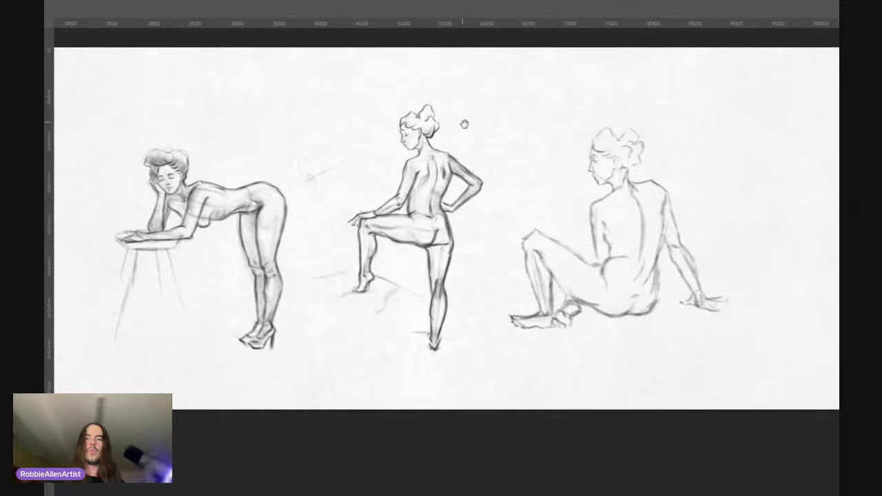
{"action": "left_click_drag", "start_coordinate": [453, 146], "coordinate": [473, 134]}
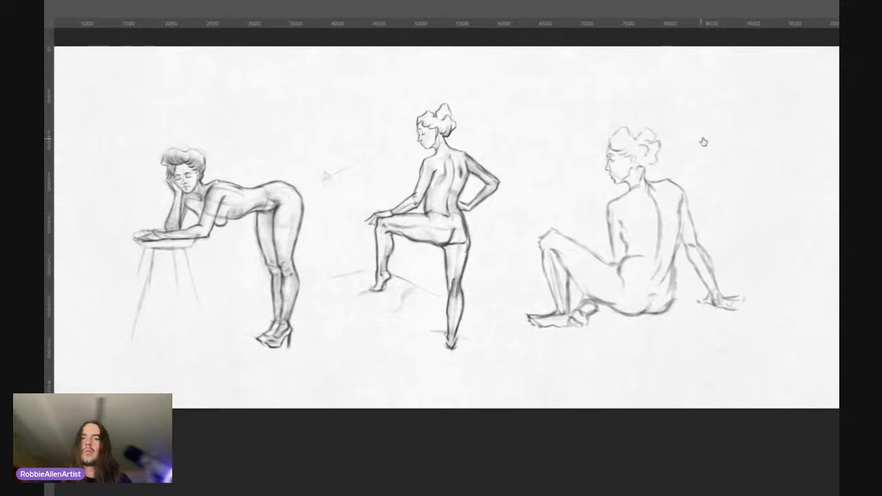
{"action": "key", "text": "ctrl+z"}
{"action": "key", "text": "ctrl+shift+z"}
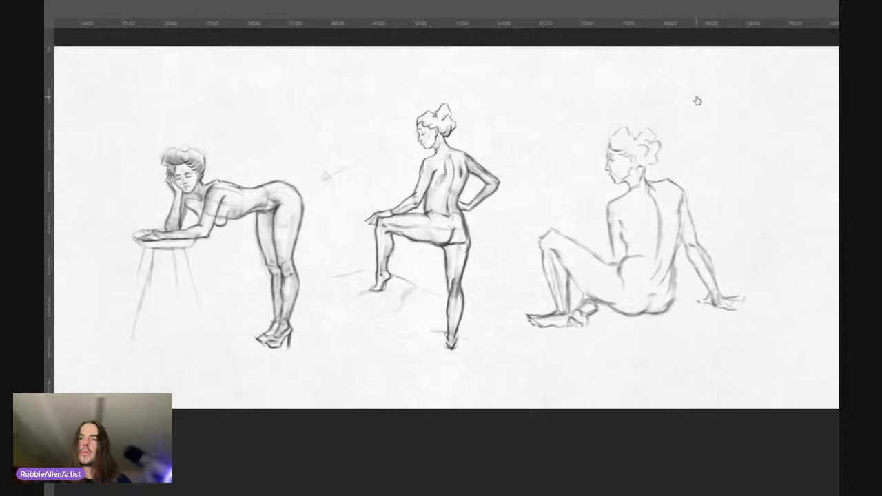
{"action": "key", "text": "ctrl+z"}
{"action": "key", "text": "ctrl+shift+z"}
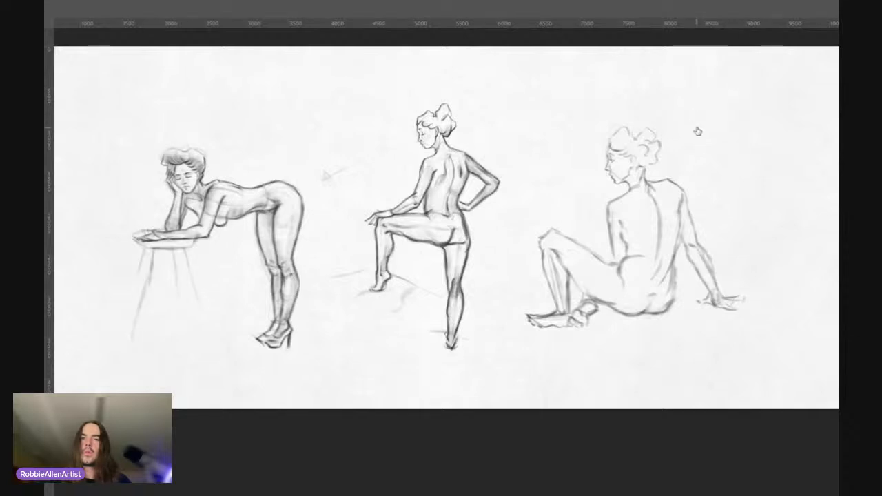
{"action": "key", "text": "ctrl+z"}
{"action": "key", "text": "ctrl+shift+z"}
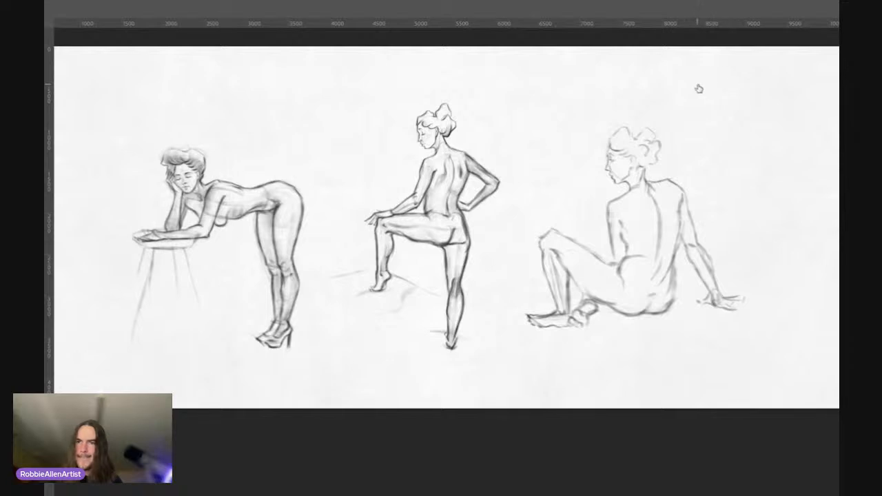
Step: Examine the seated figure's proportions and line weight, up close and in relation to the standing figure
{"action": "left_click_drag", "start_coordinate": [568, 203], "coordinate": [498, 216]}
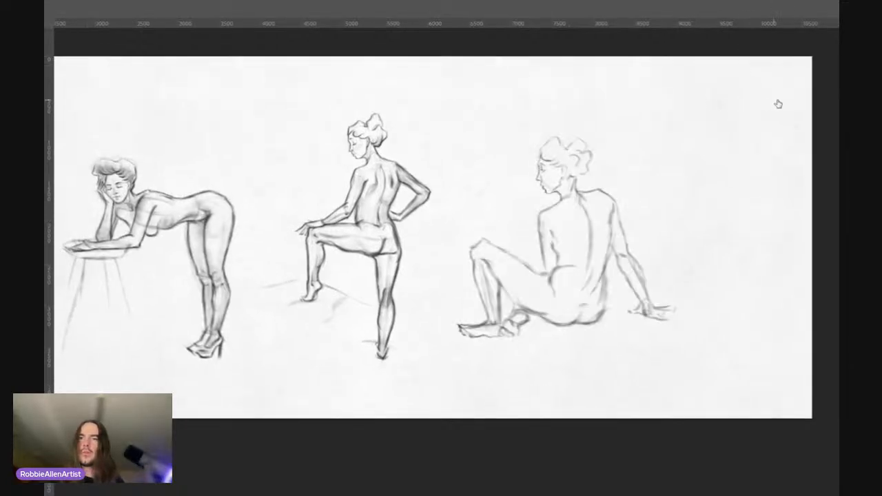
{"action": "left_click_drag", "start_coordinate": [508, 216], "coordinate": [404, 223]}
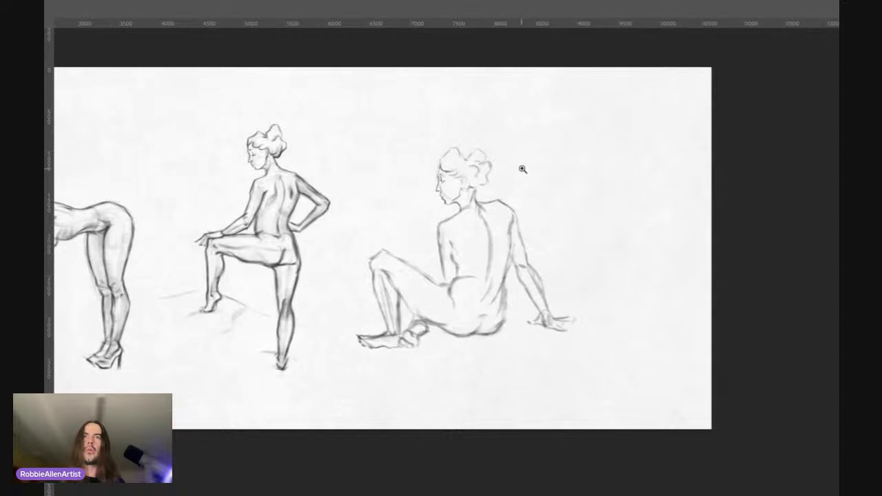
{"action": "left_click", "coordinate": [487, 207]}
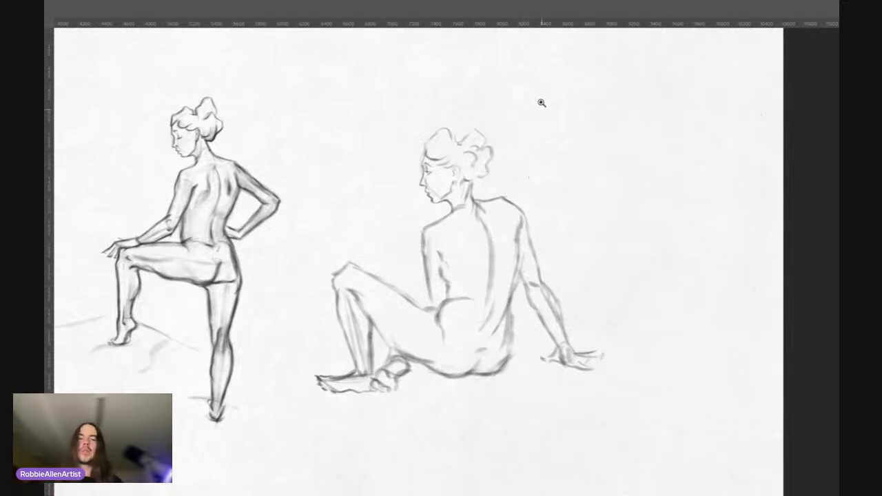
{"action": "left_click_drag", "start_coordinate": [525, 198], "coordinate": [531, 195]}
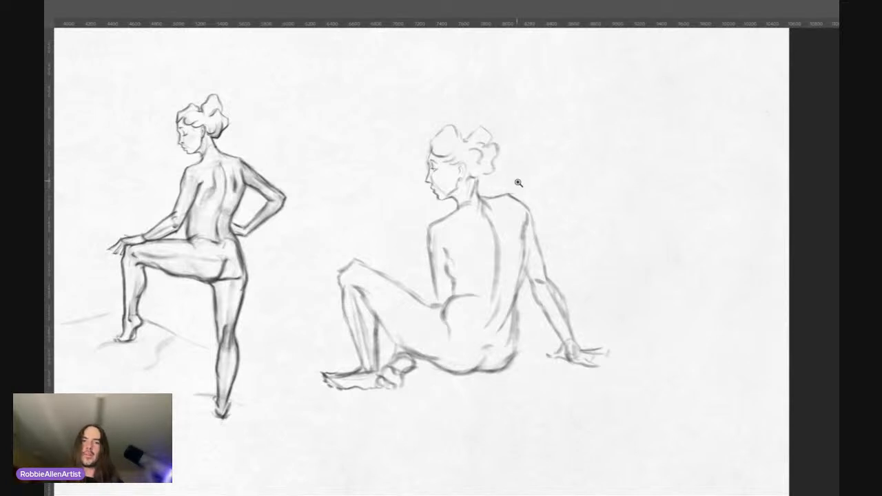
{"action": "left_click", "coordinate": [516, 185], "text": "alt"}
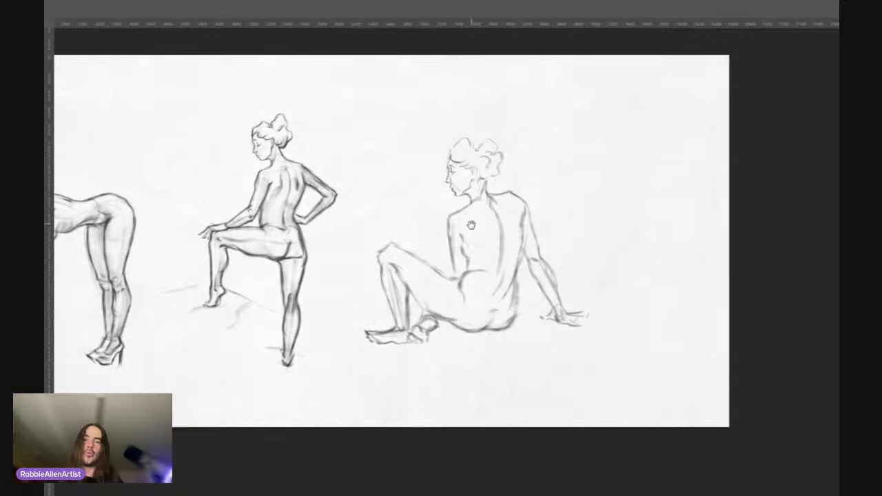
{"action": "left_click_drag", "start_coordinate": [472, 226], "coordinate": [599, 205]}
{"action": "left_click_drag", "start_coordinate": [601, 207], "coordinate": [598, 217]}
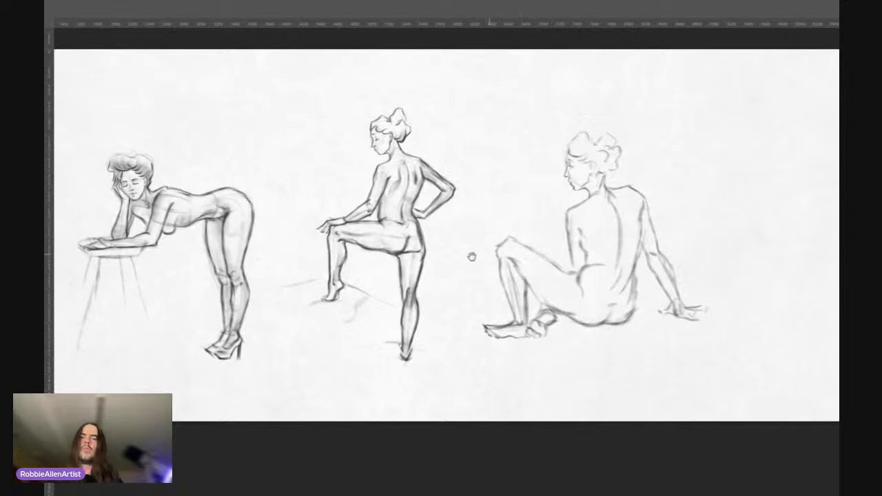
{"action": "left_click_drag", "start_coordinate": [471, 255], "coordinate": [338, 269]}
{"action": "left_click", "coordinate": [443, 204]}
{"action": "left_click_drag", "start_coordinate": [448, 262], "coordinate": [469, 222]}
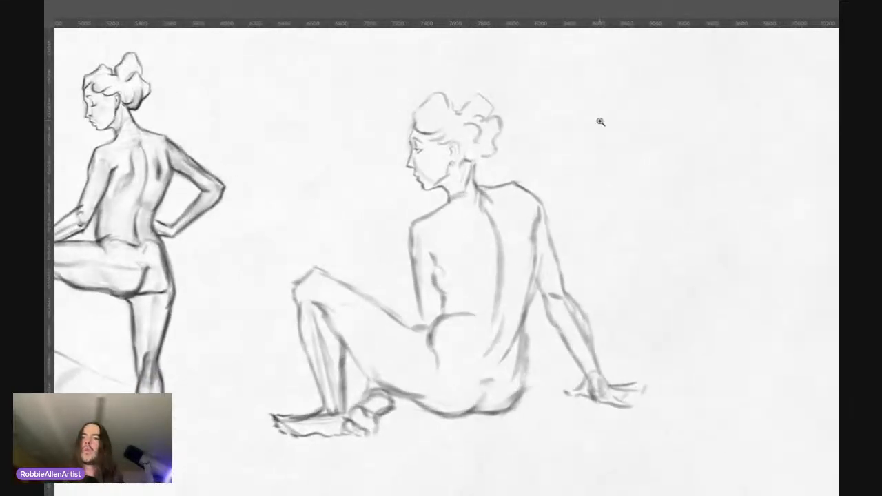
Step: Undo and redo the seated figure repeatedly to check the canvas with and without it
{"action": "key", "text": "ctrl+z"}
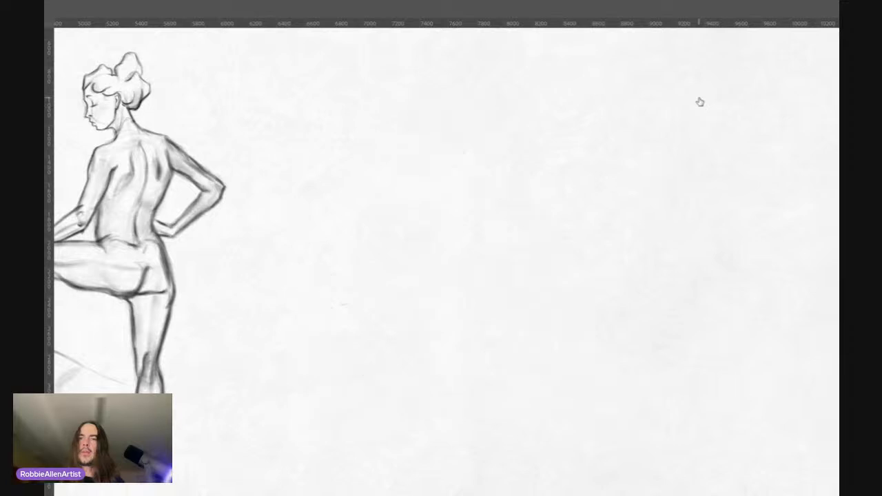
{"action": "key", "text": "ctrl+shift+z"}
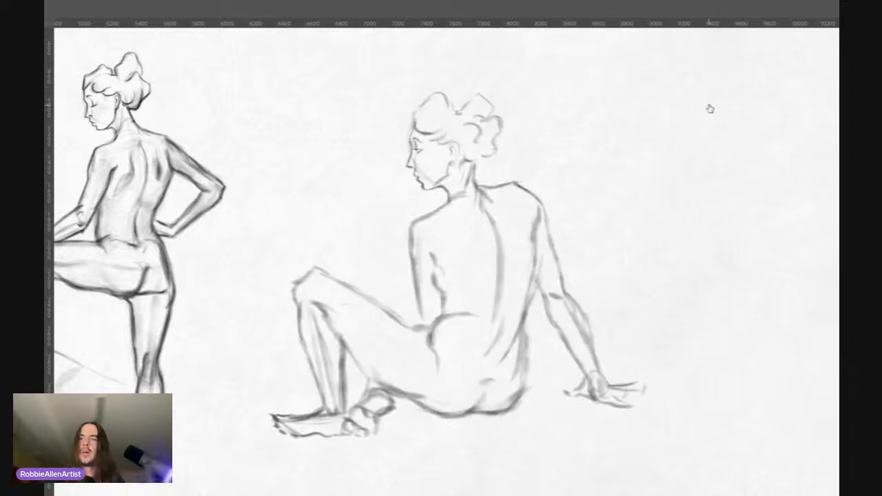
{"action": "key", "text": "ctrl+z"}
{"action": "key", "text": "ctrl+shift+z"}
Step: Draw the seated figure's neck and shoulder lines and add shoulder blade contours on both sides of the spine
{"action": "left_click_drag", "start_coordinate": [492, 177], "coordinate": [503, 176]}
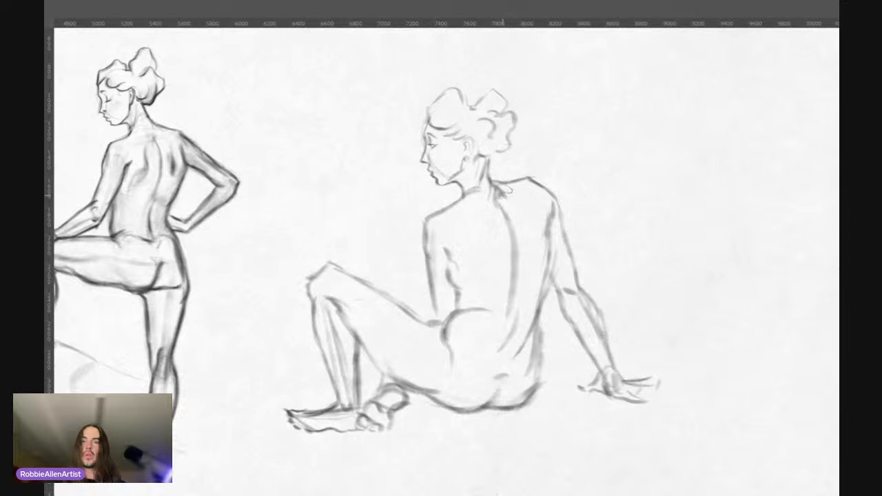
{"action": "mouse_move", "coordinate": [505, 188]}
{"action": "left_mouse_down"}
{"action": "mouse_move", "coordinate": [502, 195]}
{"action": "mouse_move", "coordinate": [538, 180]}
{"action": "left_mouse_up"}
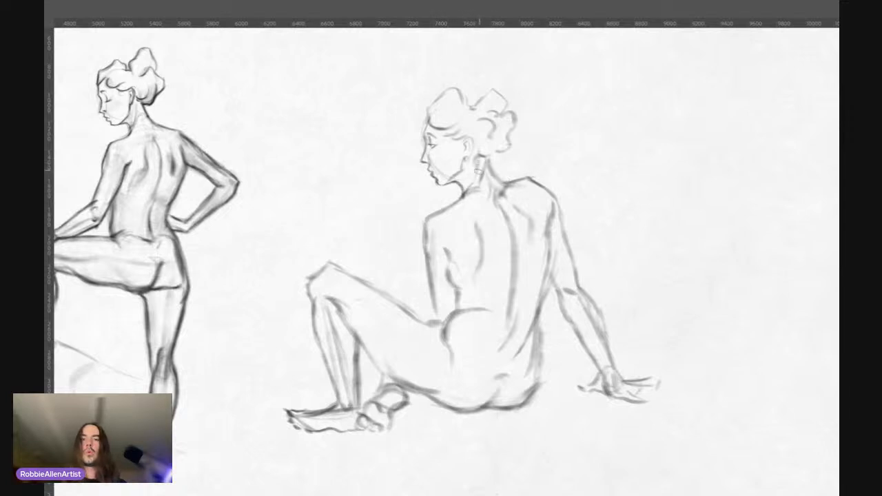
{"action": "left_click_drag", "start_coordinate": [468, 187], "coordinate": [480, 176]}
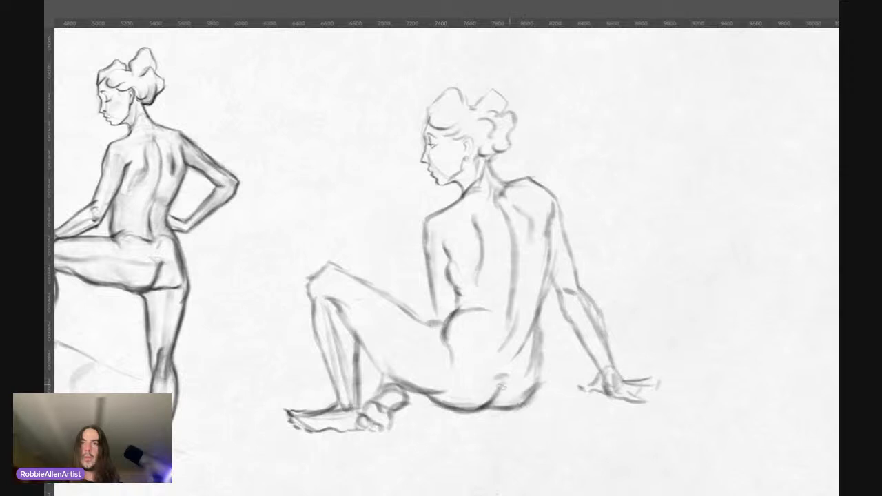
Step: Strengthen the seated figure's buttock, hip and shoulder contours, and define the elbow, outer arm and fingers of the supporting arm
{"action": "left_click_drag", "start_coordinate": [510, 405], "coordinate": [491, 407]}
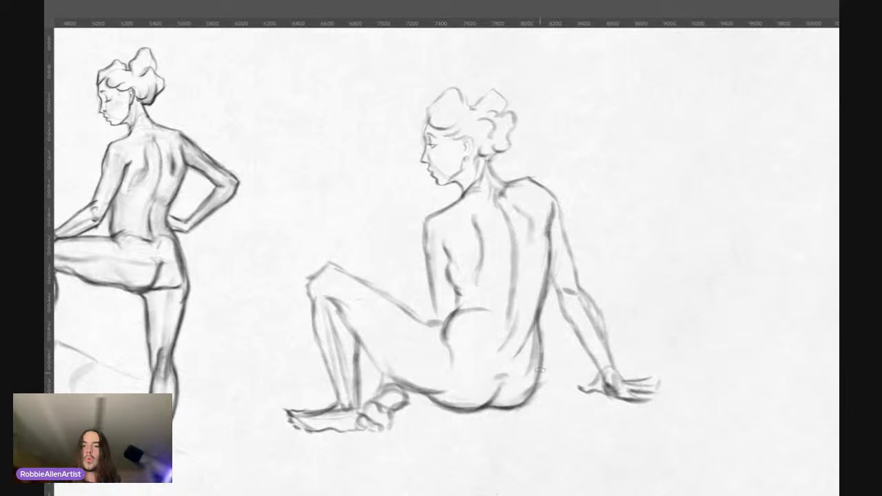
{"action": "mouse_move", "coordinate": [541, 327]}
{"action": "left_mouse_down"}
{"action": "mouse_move", "coordinate": [541, 375]}
{"action": "mouse_move", "coordinate": [520, 403]}
{"action": "left_mouse_up"}
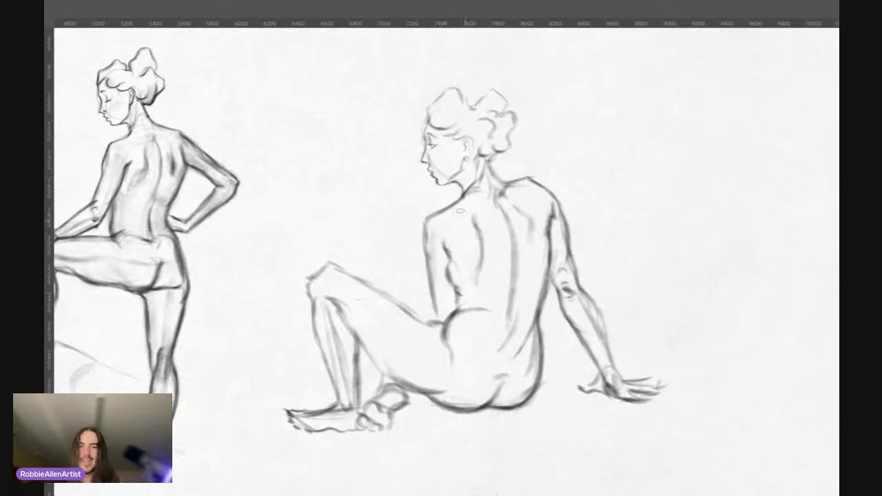
{"action": "left_click_drag", "start_coordinate": [426, 227], "coordinate": [426, 237]}
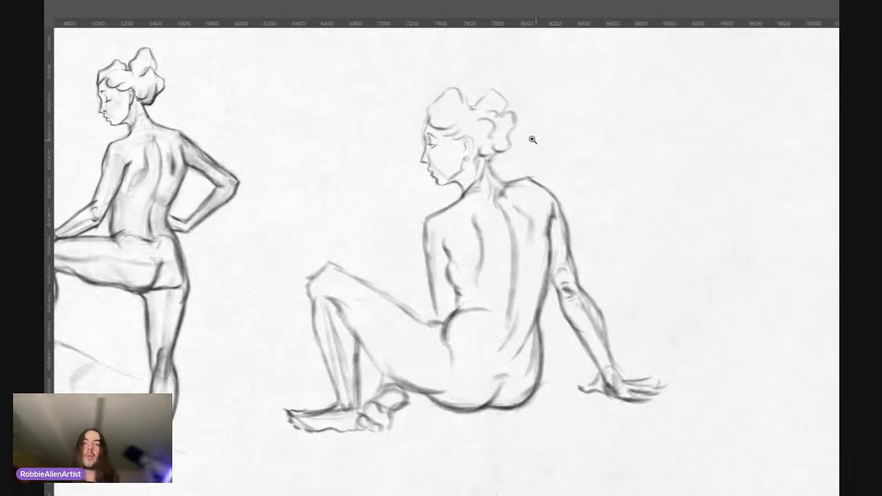
Step: Add a curl above the seated figure's ear and darken the hairline at the forehead, checking the head against the whole figure
{"action": "left_click_drag", "start_coordinate": [455, 115], "coordinate": [489, 84]}
{"action": "mouse_move", "coordinate": [504, 213]}
{"action": "left_mouse_down"}
{"action": "mouse_move", "coordinate": [456, 255]}
{"action": "mouse_move", "coordinate": [464, 246]}
{"action": "left_mouse_up"}
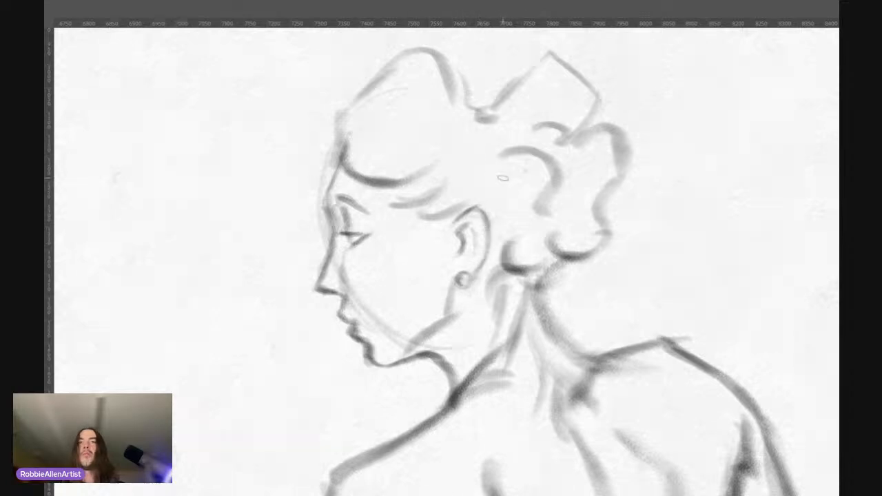
{"action": "left_click_drag", "start_coordinate": [514, 191], "coordinate": [485, 185]}
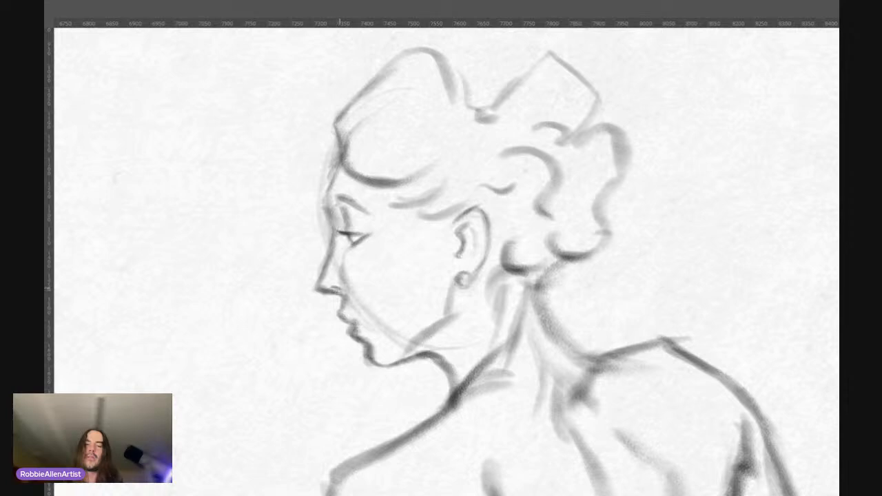
{"action": "mouse_move", "coordinate": [403, 218]}
{"action": "left_mouse_down"}
{"action": "mouse_move", "coordinate": [364, 232]}
{"action": "mouse_move", "coordinate": [396, 261]}
{"action": "mouse_move", "coordinate": [398, 203]}
{"action": "left_mouse_up"}
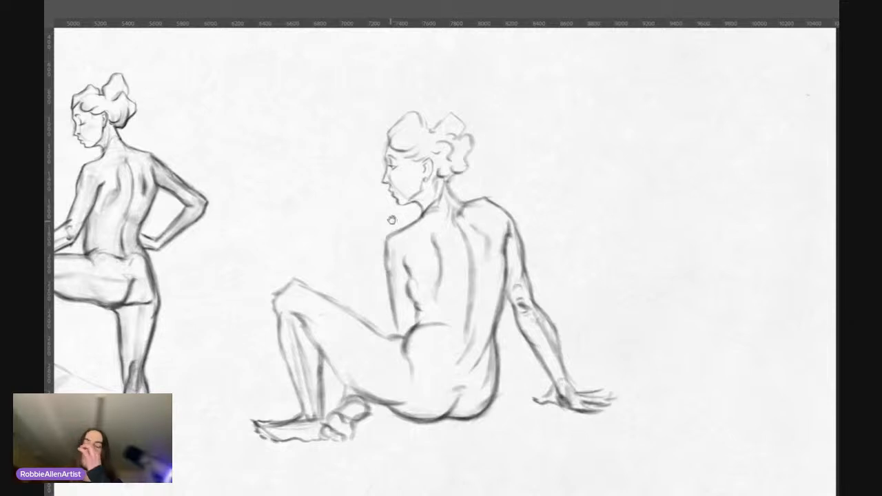
{"action": "mouse_move", "coordinate": [456, 195]}
{"action": "left_mouse_down"}
{"action": "mouse_move", "coordinate": [449, 189]}
{"action": "mouse_move", "coordinate": [467, 199]}
{"action": "left_mouse_up"}
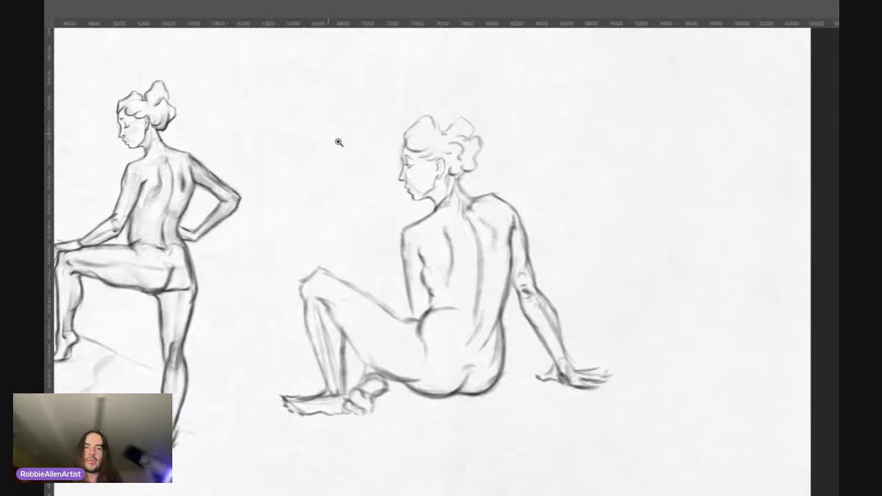
{"action": "mouse_move", "coordinate": [432, 281]}
{"action": "left_mouse_down"}
{"action": "mouse_move", "coordinate": [440, 291]}
{"action": "mouse_move", "coordinate": [471, 259]}
{"action": "mouse_move", "coordinate": [473, 291]}
{"action": "mouse_move", "coordinate": [483, 275]}
{"action": "left_mouse_up"}
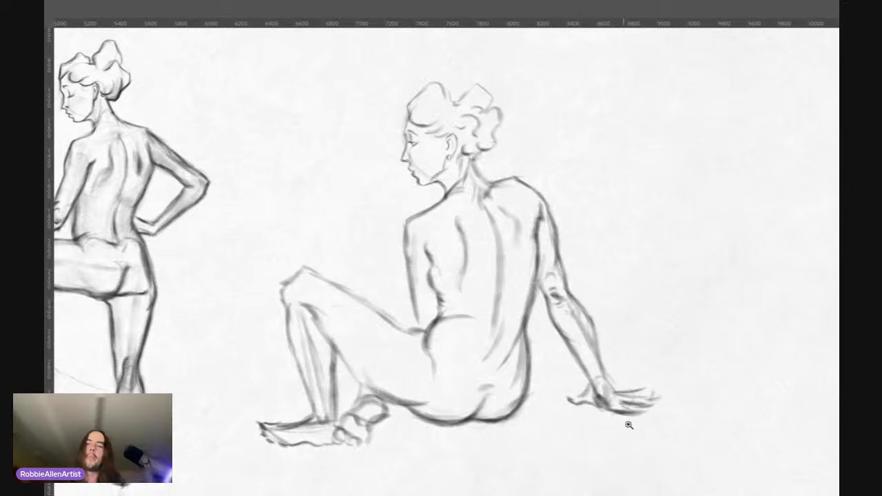
Step: Strengthen the contour over the top of the seated figure's raised knee
{"action": "left_click_drag", "start_coordinate": [630, 420], "coordinate": [615, 333]}
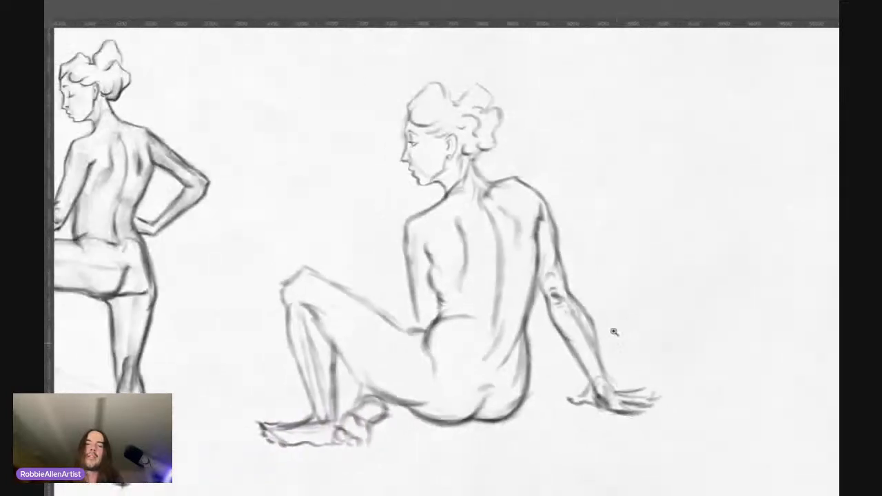
{"action": "mouse_move", "coordinate": [426, 76]}
{"action": "left_mouse_down"}
{"action": "mouse_move", "coordinate": [466, 49]}
{"action": "mouse_move", "coordinate": [423, 71]}
{"action": "left_mouse_up"}
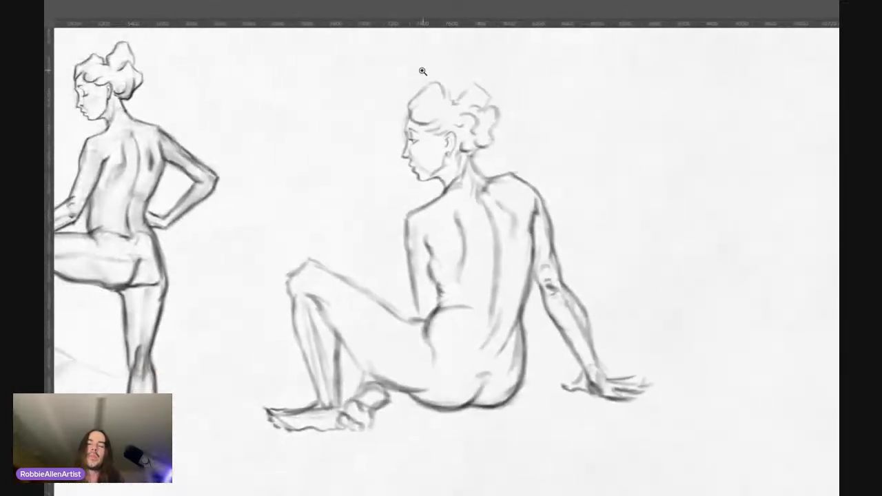
{"action": "left_click_drag", "start_coordinate": [474, 263], "coordinate": [474, 269]}
{"action": "left_click_drag", "start_coordinate": [411, 262], "coordinate": [428, 249]}
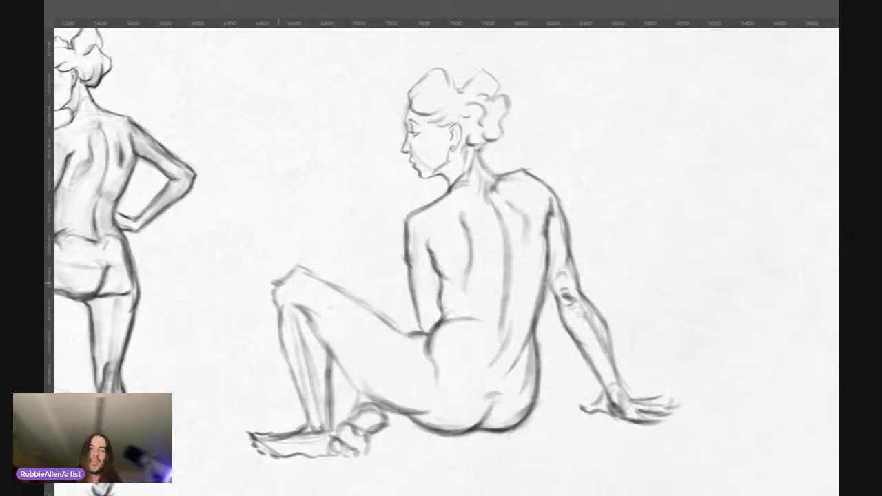
{"action": "left_click_drag", "start_coordinate": [276, 283], "coordinate": [284, 281]}
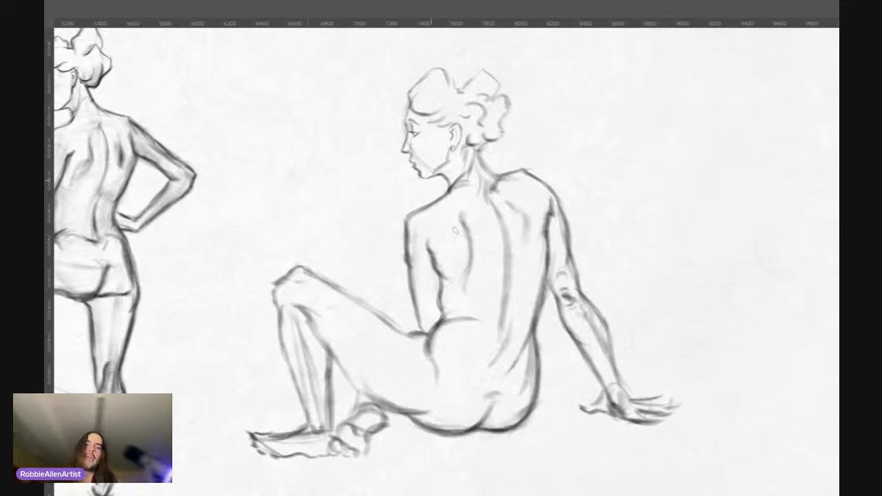
Step: Darken the upper contour of the seated figure's raised thigh from knee to hip, undoing and redrawing the stroke
{"action": "scroll", "coordinate": [434, 310], "scroll_direction": "down", "scroll_amount": 3}
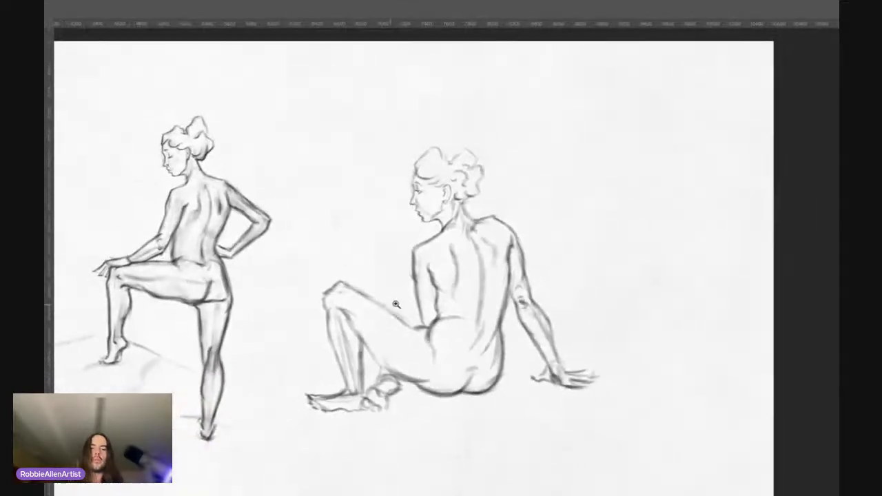
{"action": "left_click_drag", "start_coordinate": [444, 310], "coordinate": [482, 296]}
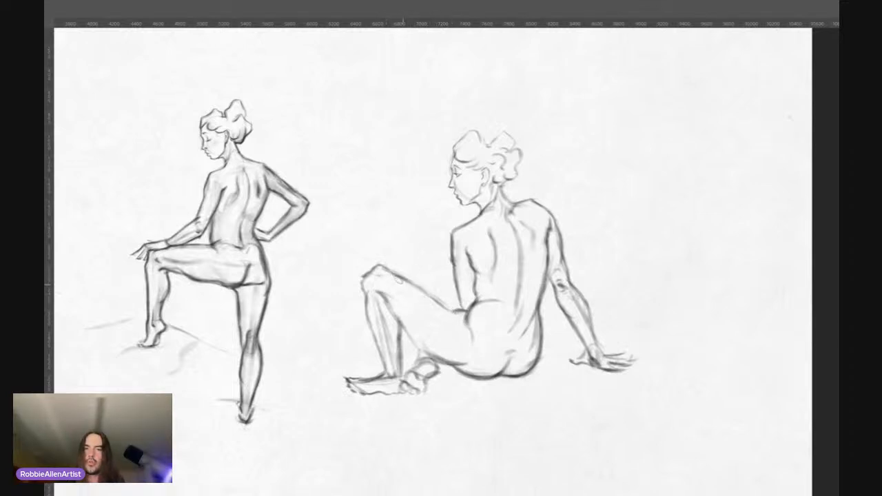
{"action": "left_click_drag", "start_coordinate": [387, 270], "coordinate": [448, 307]}
{"action": "key", "text": "ctrl+z"}
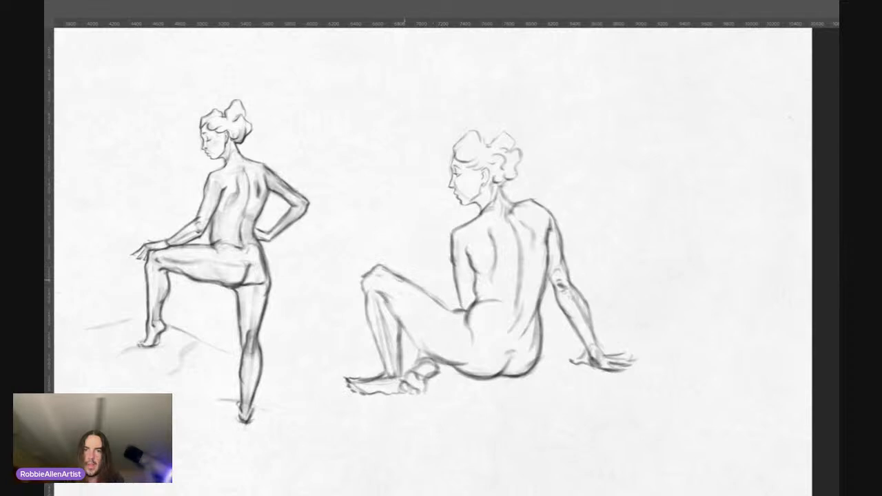
{"action": "left_click_drag", "start_coordinate": [402, 280], "coordinate": [447, 313]}
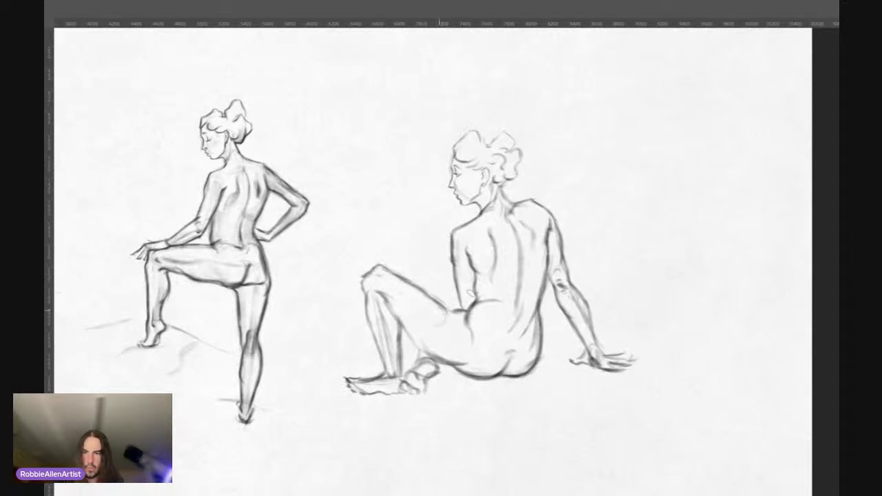
Step: Compare the seated figure's refined linework with its lighter earlier sketch by switching between the two
{"action": "scroll", "coordinate": [462, 227], "scroll_direction": "down", "scroll_amount": 1}
{"action": "left_click_drag", "start_coordinate": [493, 248], "coordinate": [448, 259]}
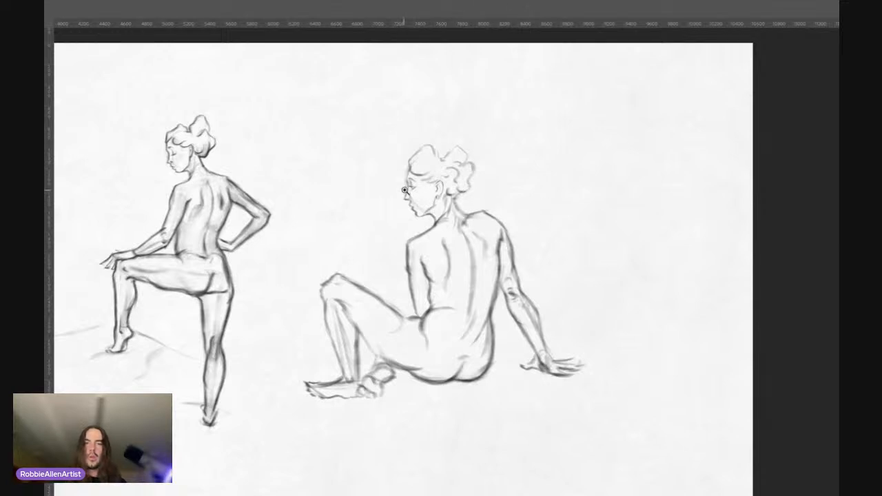
{"action": "left_click_drag", "start_coordinate": [331, 276], "coordinate": [359, 267]}
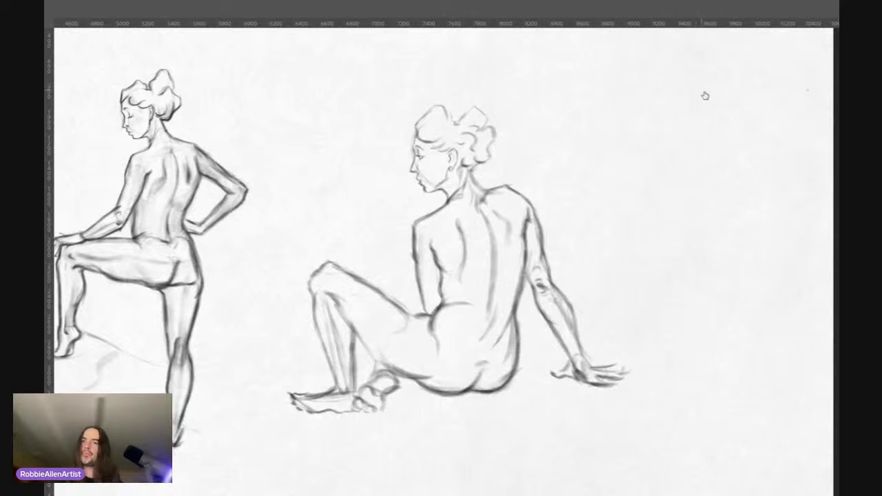
{"action": "key", "text": "ctrl+z"}
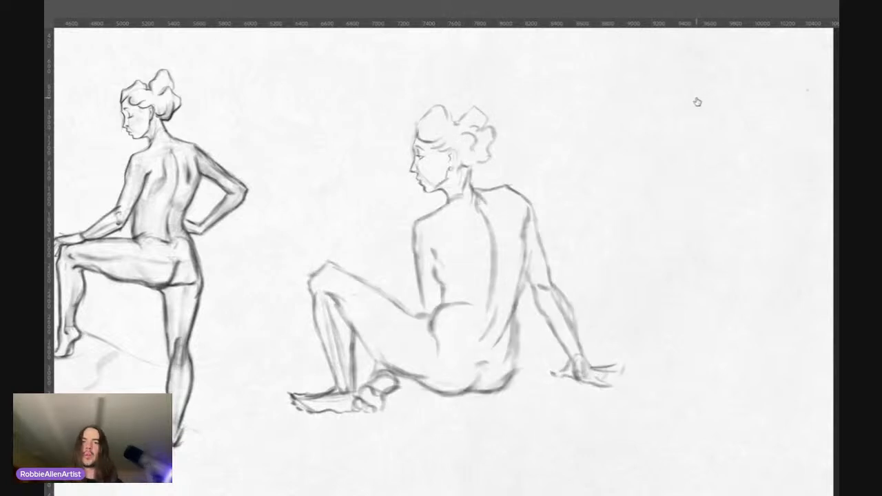
{"action": "key", "text": "ctrl+shift+z"}
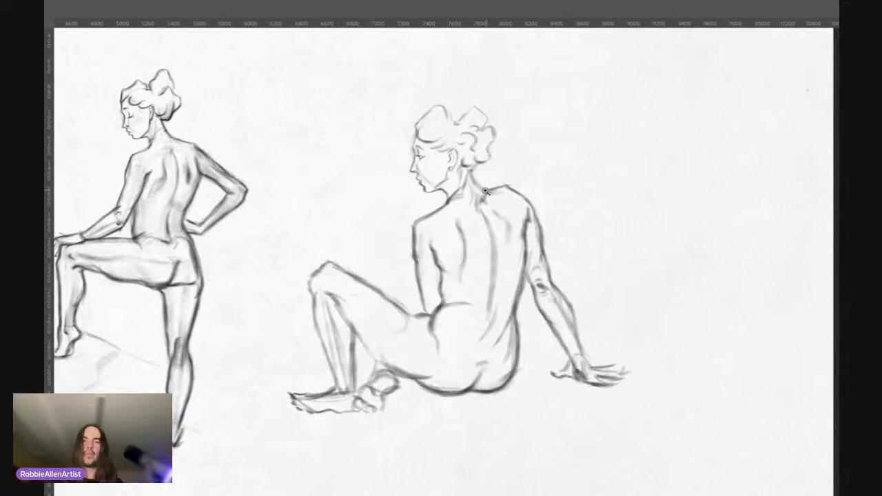
Step: Move the seated figure's earlier sketch into the empty space near the right edge of the canvas
{"action": "scroll", "coordinate": [485, 192], "scroll_direction": "down", "scroll_amount": 2}
{"action": "left_click_drag", "start_coordinate": [481, 192], "coordinate": [423, 215]}
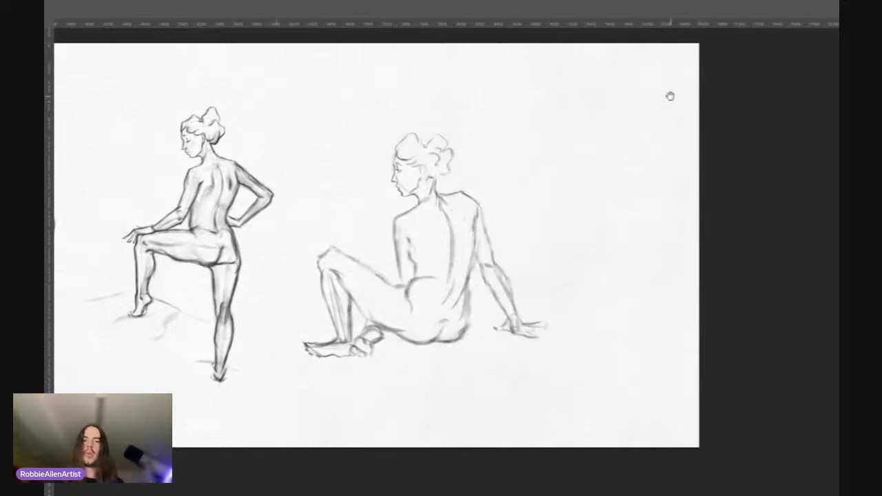
{"action": "key", "text": "ctrl+t"}
{"action": "left_click_drag", "start_coordinate": [407, 254], "coordinate": [551, 264]}
{"action": "key", "text": "Return"}
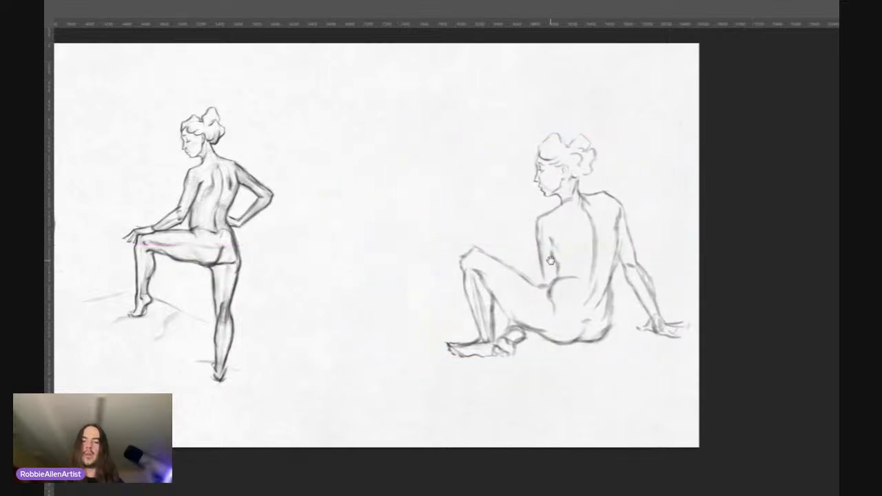
{"action": "left_click", "coordinate": [701, 115]}
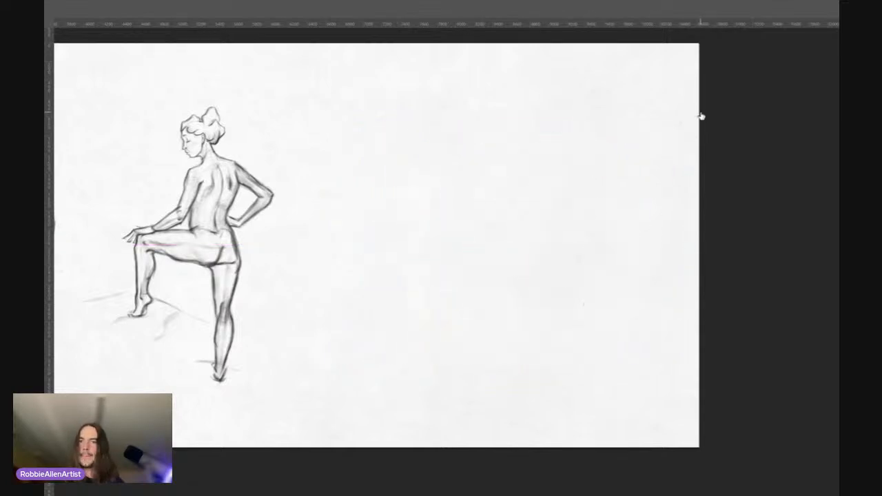
{"action": "left_click", "coordinate": [701, 114]}
Step: Scale the seated figure's earlier sketch down proportionally and place it at mid-height near the right canvas edge
{"action": "key", "text": "ctrl+t"}
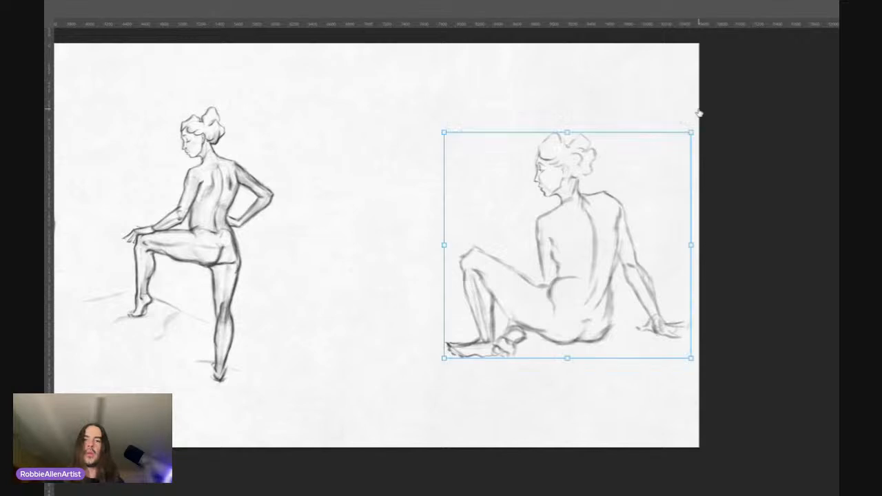
{"action": "left_click_drag", "start_coordinate": [691, 361], "coordinate": [640, 317]}
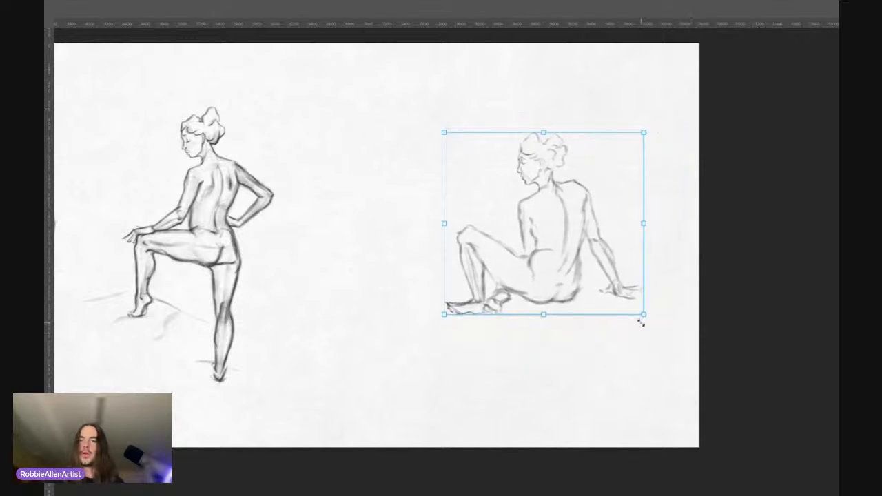
{"action": "left_click_drag", "start_coordinate": [585, 276], "coordinate": [643, 304]}
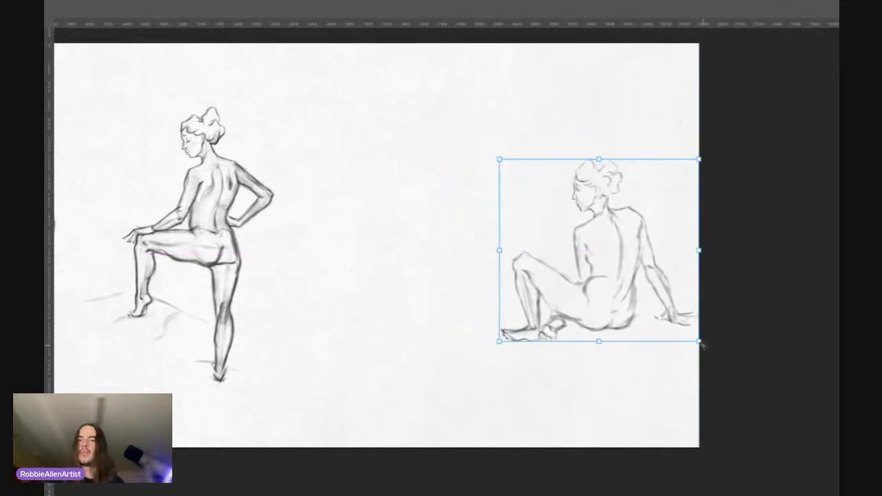
{"action": "left_click_drag", "start_coordinate": [699, 341], "coordinate": [672, 317]}
{"action": "mouse_move", "coordinate": [610, 278]}
{"action": "left_mouse_down"}
{"action": "mouse_move", "coordinate": [640, 284]}
{"action": "mouse_move", "coordinate": [622, 284]}
{"action": "left_mouse_up"}
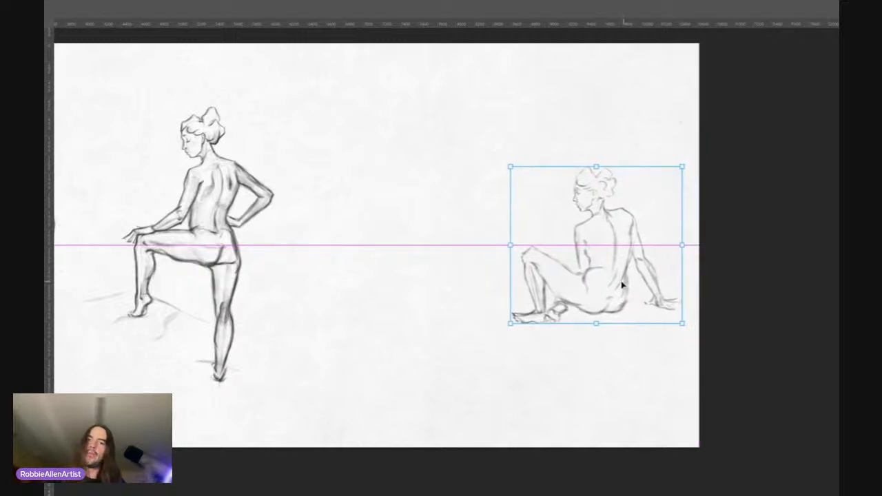
{"action": "key", "text": "Return"}
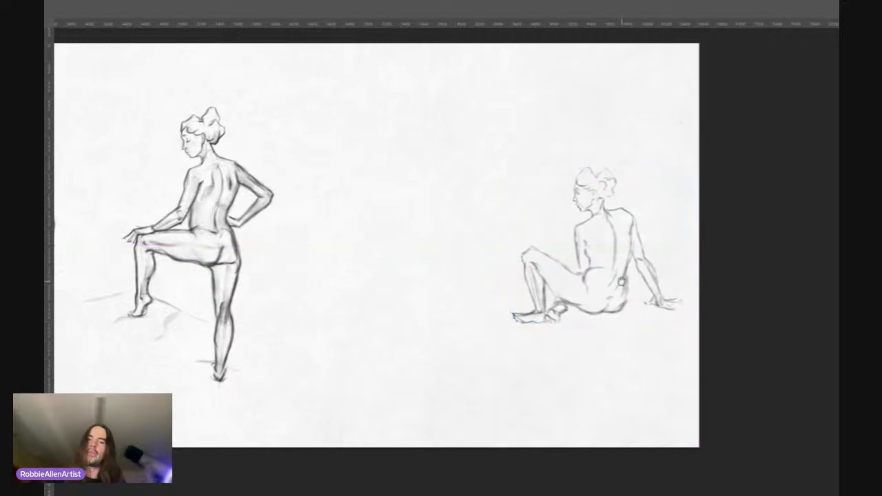
Step: Show the refined seated figure, then raise the small earlier sketch clear of its hand and shrink it slightly
{"action": "left_click", "coordinate": [699, 105]}
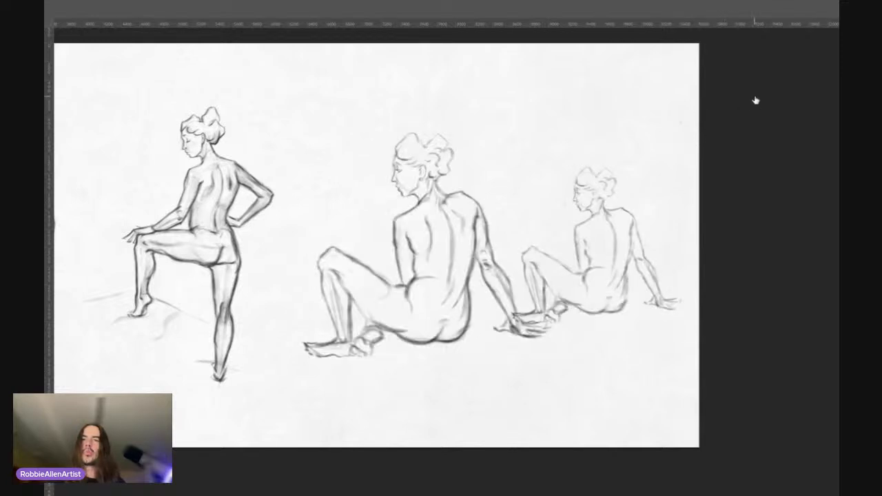
{"action": "key", "text": "ctrl+t"}
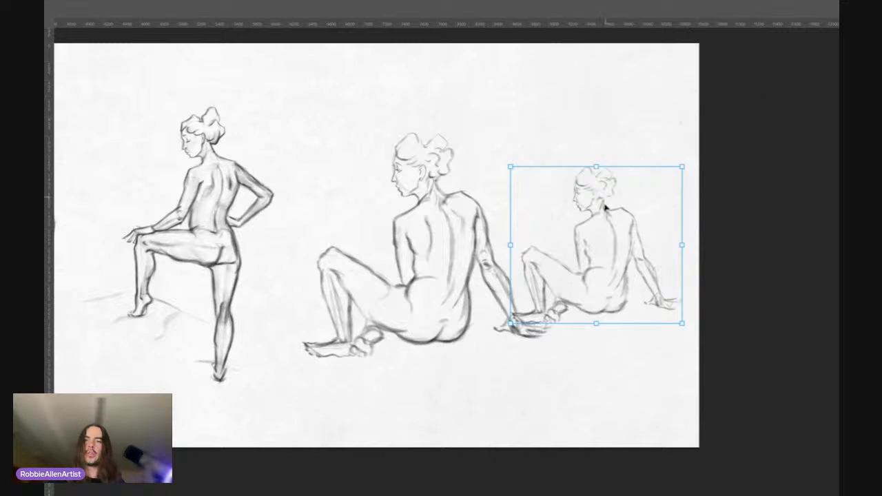
{"action": "left_click_drag", "start_coordinate": [606, 207], "coordinate": [601, 163]}
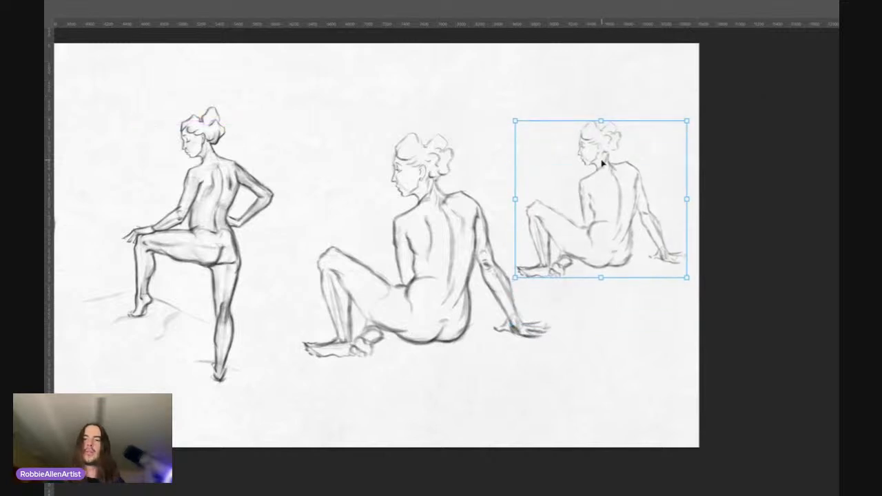
{"action": "left_click_drag", "start_coordinate": [516, 278], "coordinate": [523, 270]}
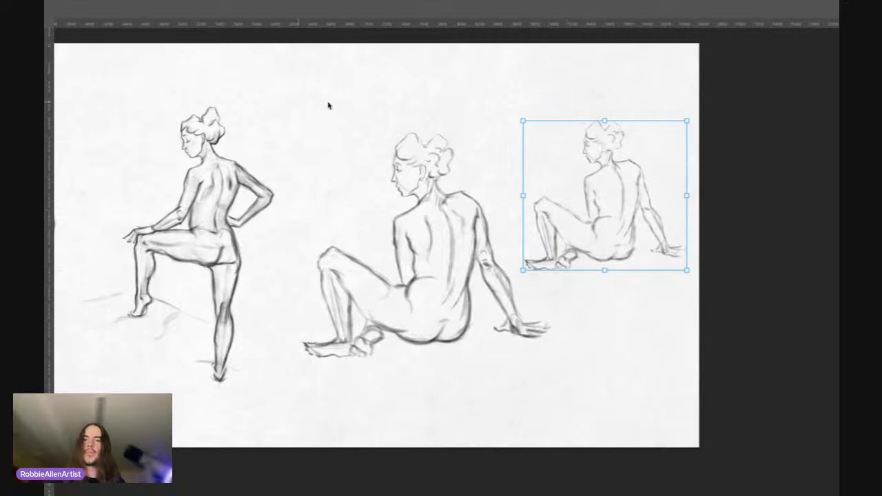
{"action": "left_click_drag", "start_coordinate": [604, 233], "coordinate": [598, 234]}
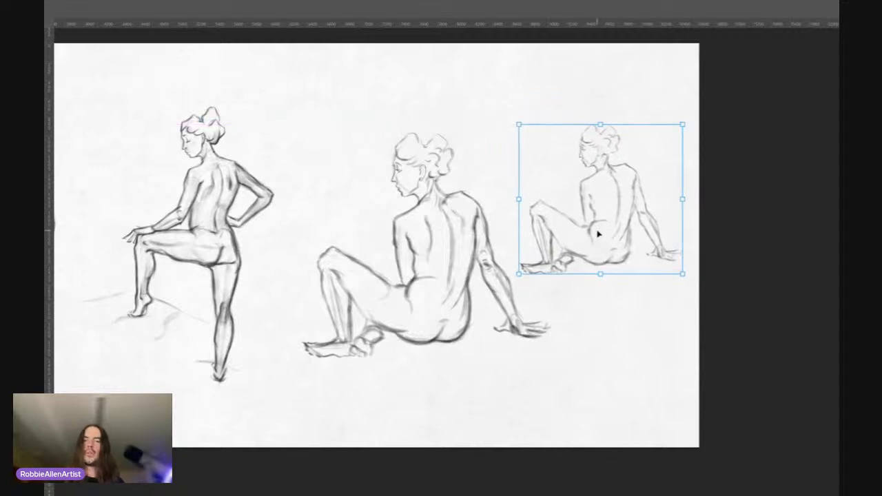
{"action": "key", "text": "Return"}
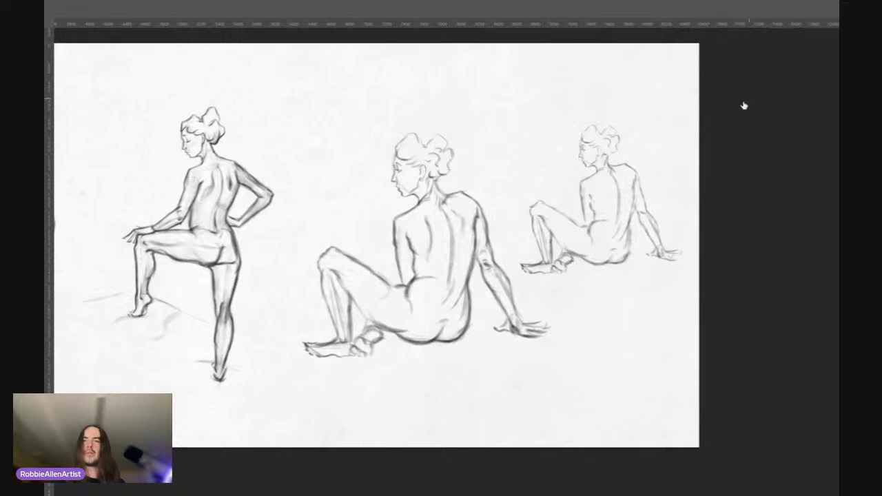
Step: Hide the small earlier sketch and darken the underside contour of the seated figure's front foot
{"action": "left_click", "coordinate": [701, 101]}
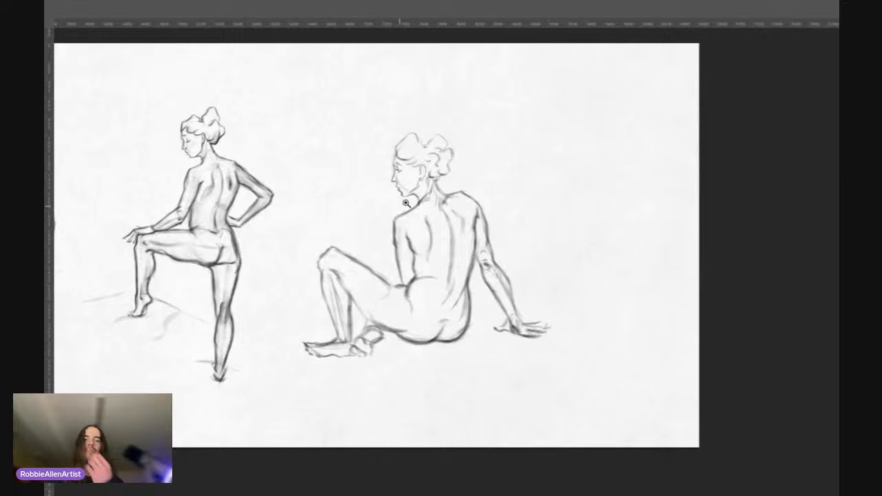
{"action": "left_click", "coordinate": [413, 224]}
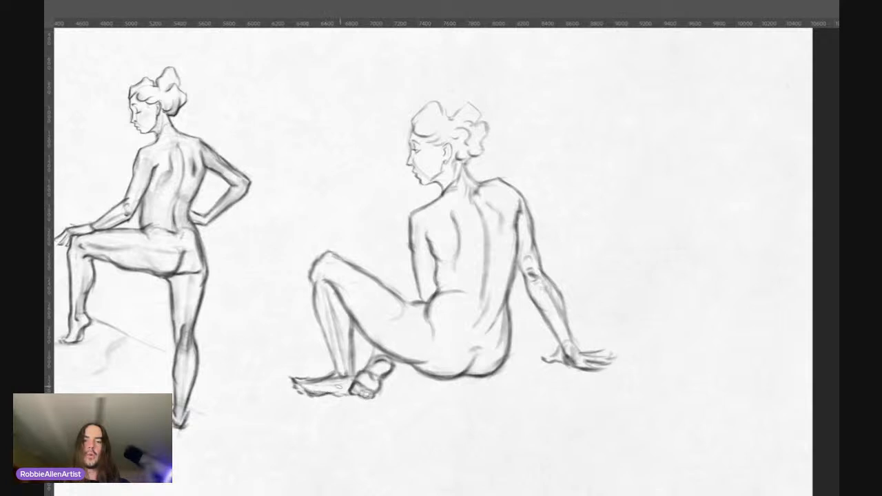
{"action": "left_click_drag", "start_coordinate": [315, 395], "coordinate": [338, 393]}
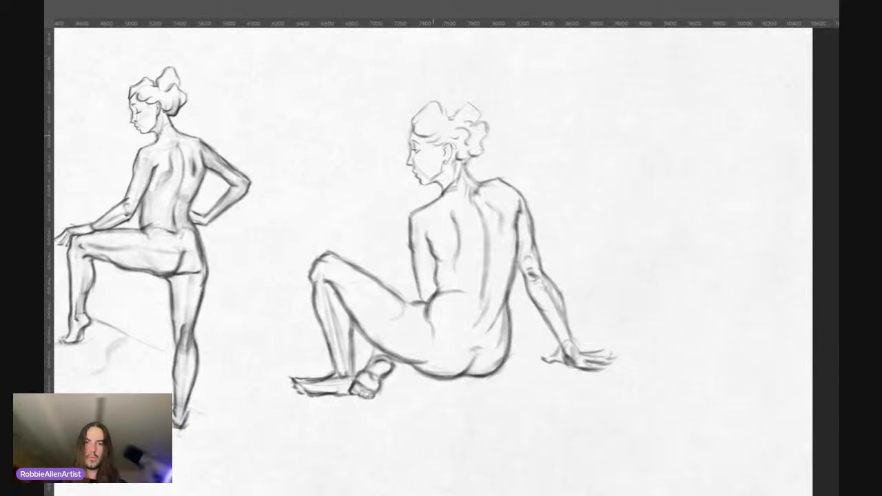
Step: Examine the seated figure against the other figures across the whole canvas and recheck its contours up close
{"action": "left_click_drag", "start_coordinate": [433, 241], "coordinate": [447, 253]}
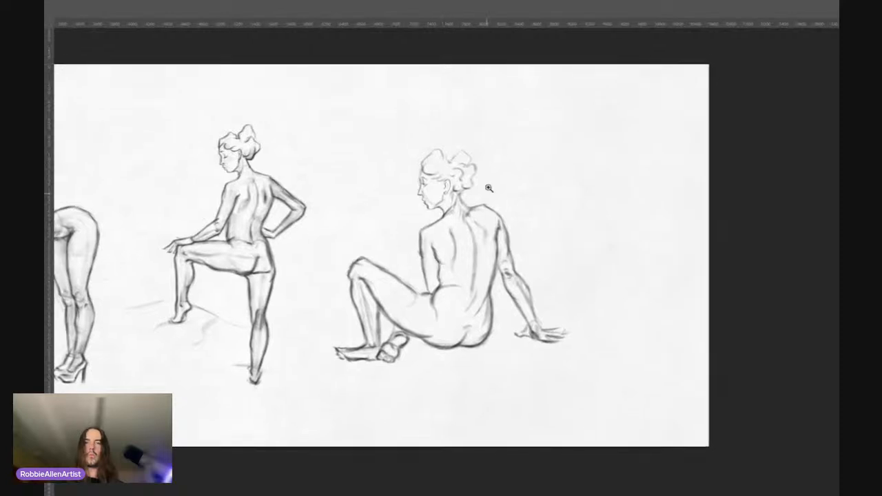
{"action": "left_click", "coordinate": [459, 143]}
{"action": "left_click", "coordinate": [457, 145], "text": "alt"}
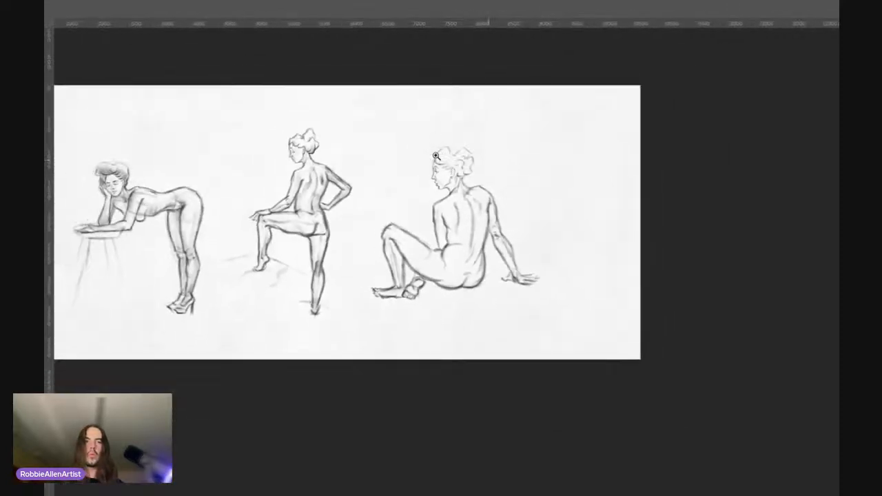
{"action": "left_click_drag", "start_coordinate": [436, 157], "coordinate": [440, 153]}
{"action": "left_click_drag", "start_coordinate": [323, 269], "coordinate": [399, 272]}
{"action": "mouse_move", "coordinate": [169, 210]}
{"action": "left_mouse_down"}
{"action": "mouse_move", "coordinate": [201, 193]}
{"action": "mouse_move", "coordinate": [172, 196]}
{"action": "left_mouse_up"}
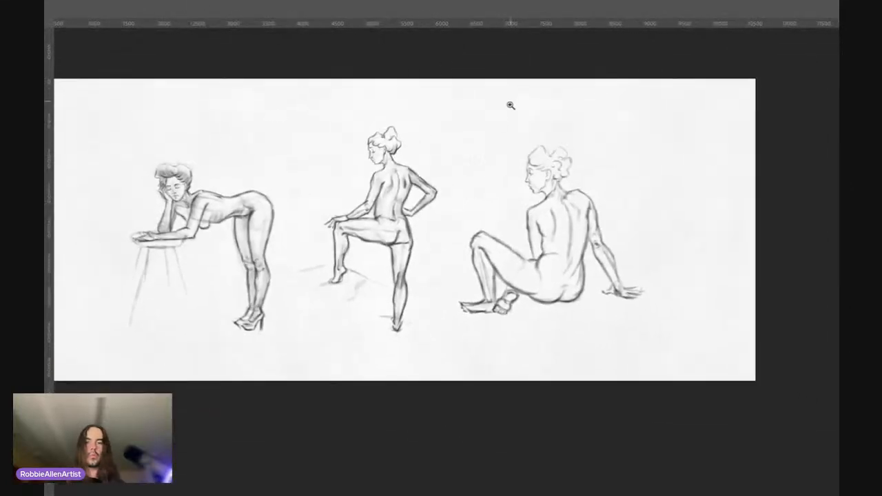
{"action": "left_click_drag", "start_coordinate": [453, 224], "coordinate": [360, 242]}
{"action": "left_click_drag", "start_coordinate": [474, 179], "coordinate": [501, 142]}
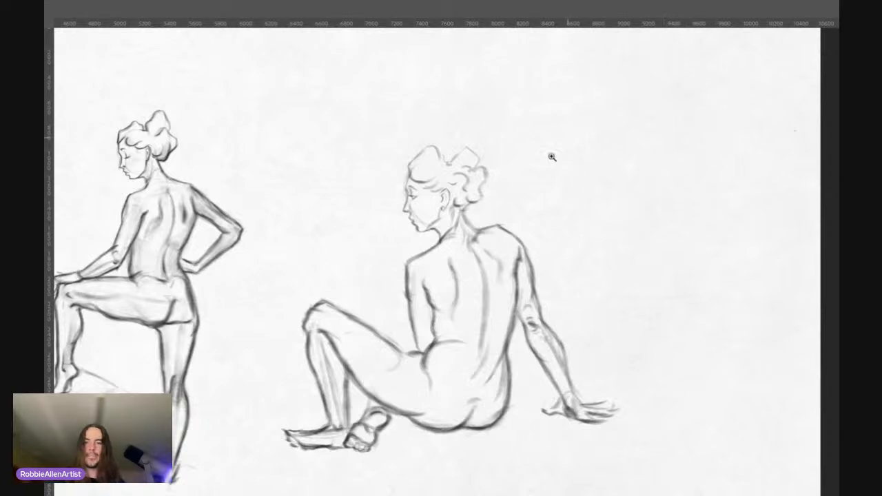
{"action": "mouse_move", "coordinate": [441, 304]}
{"action": "left_mouse_down"}
{"action": "mouse_move", "coordinate": [444, 267]}
{"action": "mouse_move", "coordinate": [442, 279]}
{"action": "left_mouse_up"}
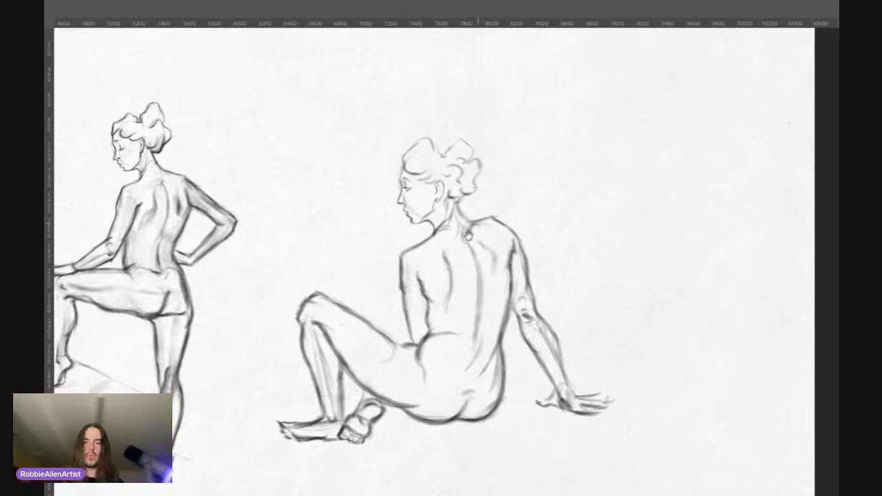
{"action": "left_click_drag", "start_coordinate": [463, 243], "coordinate": [474, 230]}
{"action": "left_click", "coordinate": [702, 114]}
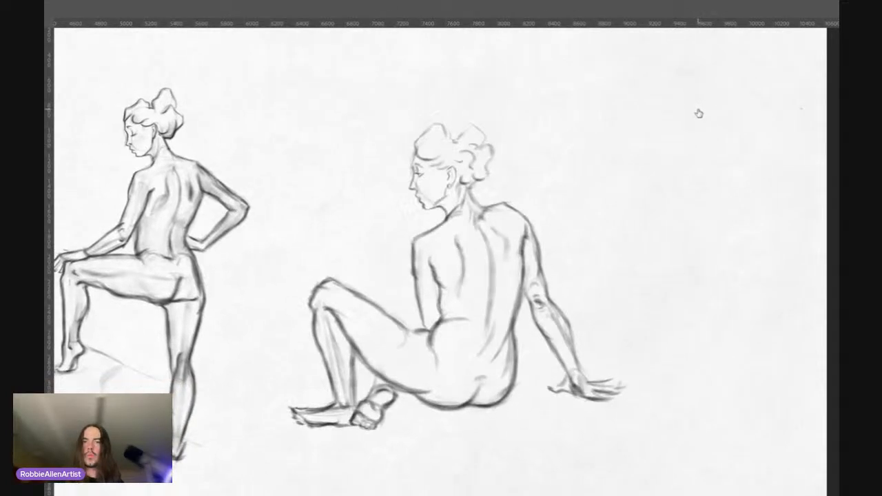
Step: Darken the seated figure's hairline and the upper contours of the hair at the front and crown
{"action": "left_click", "coordinate": [470, 130]}
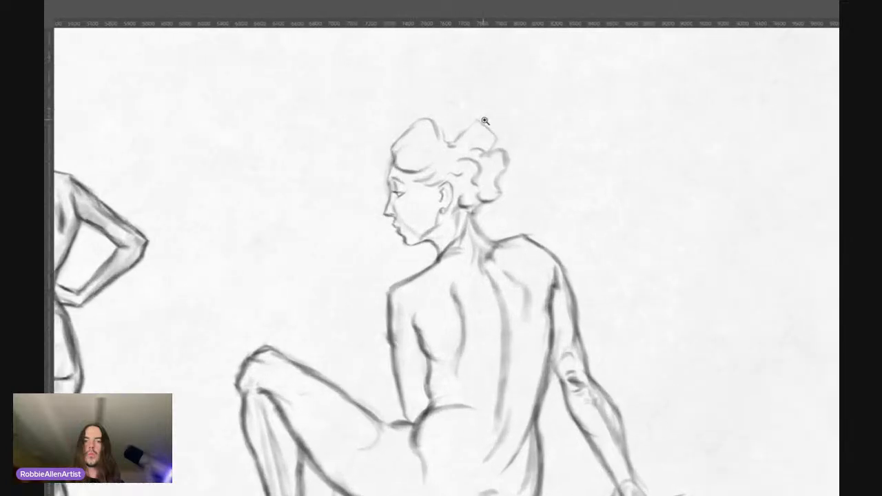
{"action": "left_click", "coordinate": [471, 149]}
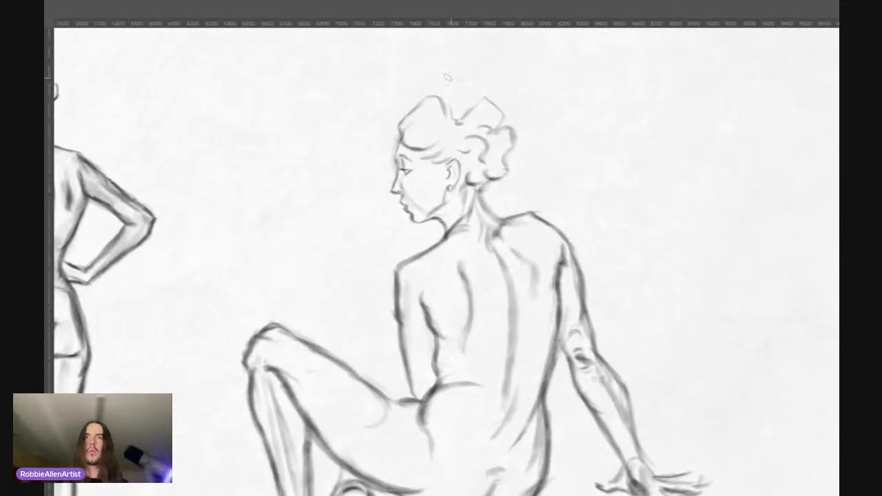
{"action": "left_click_drag", "start_coordinate": [457, 117], "coordinate": [454, 123]}
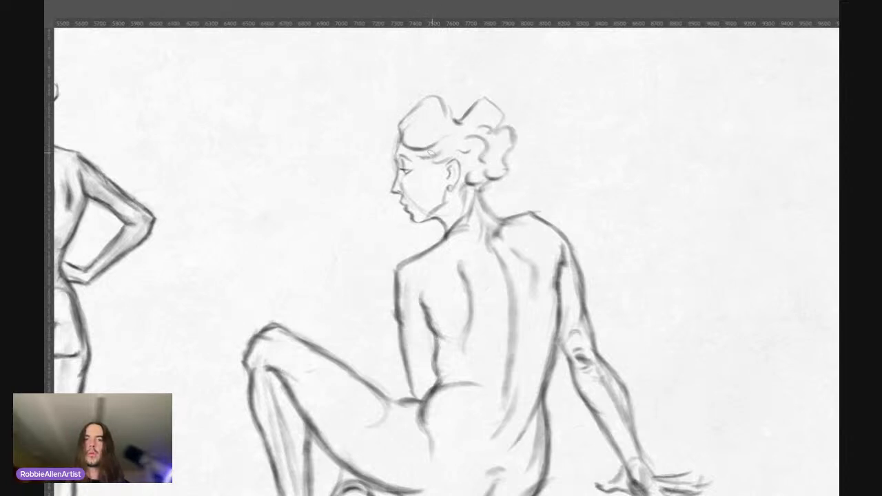
{"action": "left_click_drag", "start_coordinate": [422, 154], "coordinate": [439, 149]}
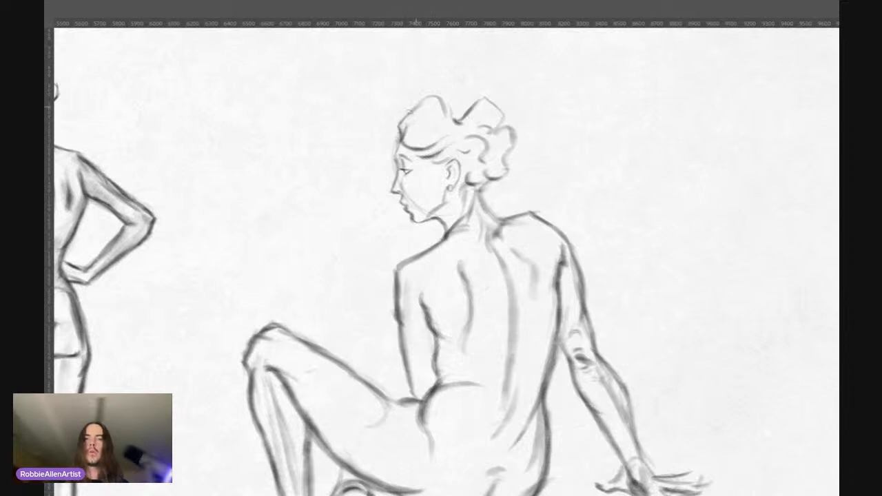
{"action": "left_click_drag", "start_coordinate": [417, 103], "coordinate": [426, 98]}
{"action": "left_click_drag", "start_coordinate": [461, 116], "coordinate": [483, 99]}
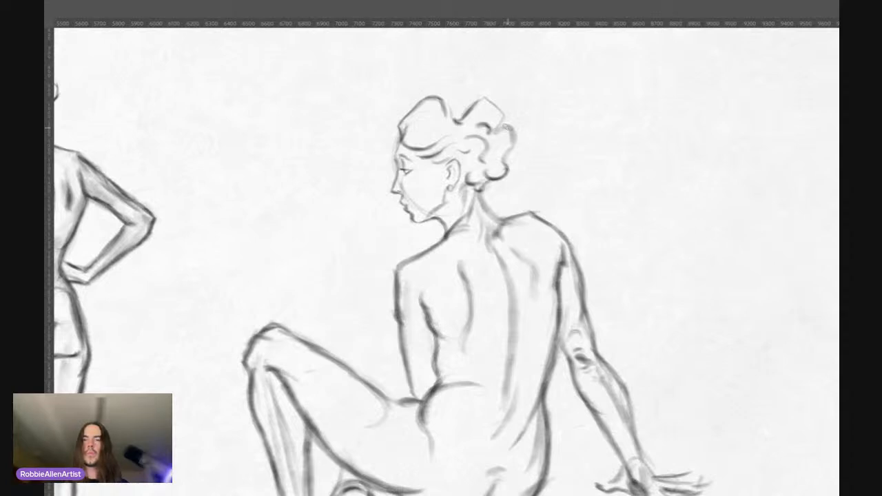
Step: Strengthen the curls at the back of the seated figure's hair and the contour down the nape to the shoulder
{"action": "mouse_move", "coordinate": [508, 125]}
{"action": "left_mouse_down"}
{"action": "mouse_move", "coordinate": [490, 190]}
{"action": "mouse_move", "coordinate": [466, 110]}
{"action": "mouse_move", "coordinate": [481, 196]}
{"action": "mouse_move", "coordinate": [502, 218]}
{"action": "left_mouse_up"}
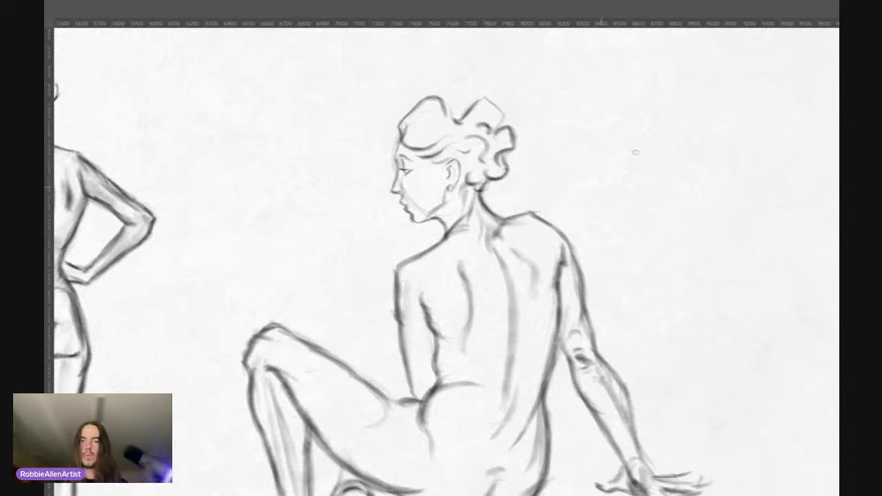
{"action": "left_click_drag", "start_coordinate": [478, 176], "coordinate": [449, 174]}
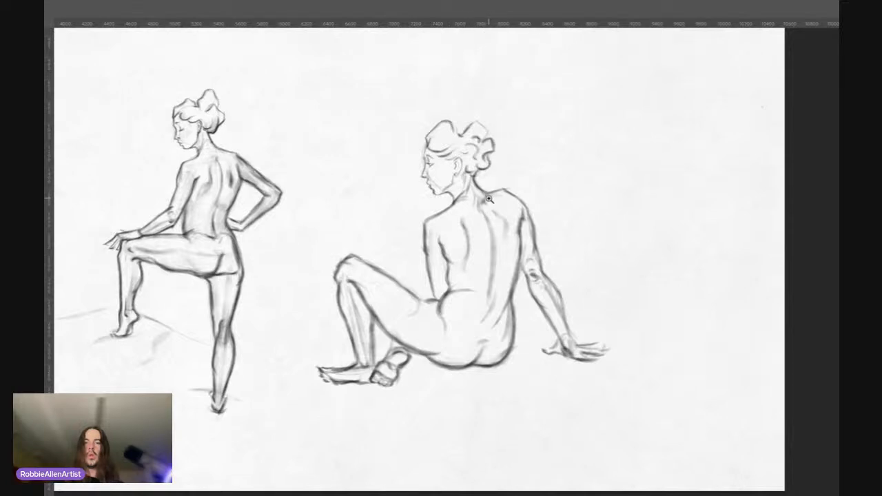
{"action": "left_click_drag", "start_coordinate": [489, 260], "coordinate": [506, 259]}
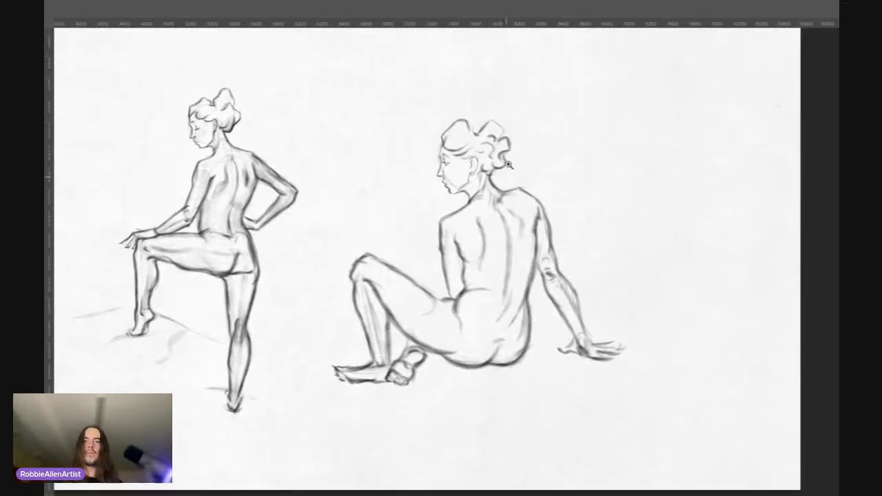
Step: Examine the seated figure's face and hair up close and against the whole pose
{"action": "left_click_drag", "start_coordinate": [461, 125], "coordinate": [503, 100]}
{"action": "mouse_move", "coordinate": [475, 142]}
{"action": "left_mouse_down"}
{"action": "mouse_move", "coordinate": [443, 141]}
{"action": "mouse_move", "coordinate": [509, 141]}
{"action": "mouse_move", "coordinate": [545, 129]}
{"action": "left_mouse_up"}
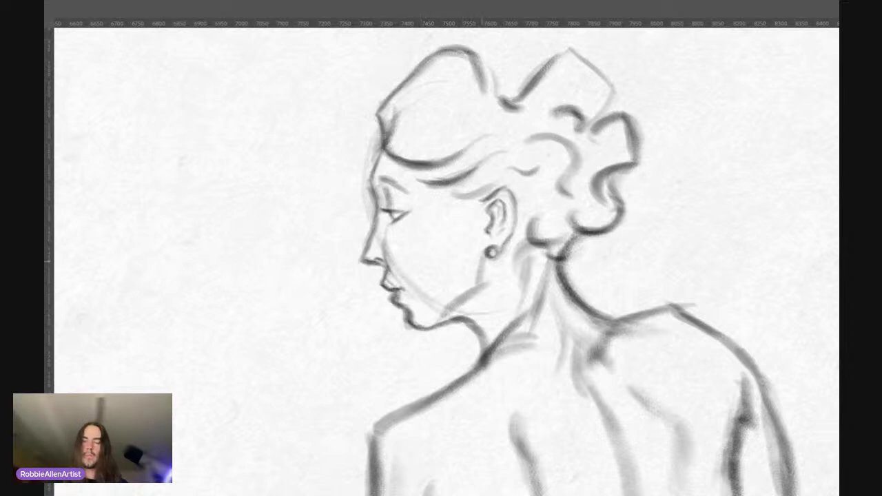
{"action": "key", "text": "z"}
{"action": "left_click_drag", "start_coordinate": [440, 234], "coordinate": [353, 262]}
{"action": "left_click_drag", "start_coordinate": [446, 273], "coordinate": [444, 217]}
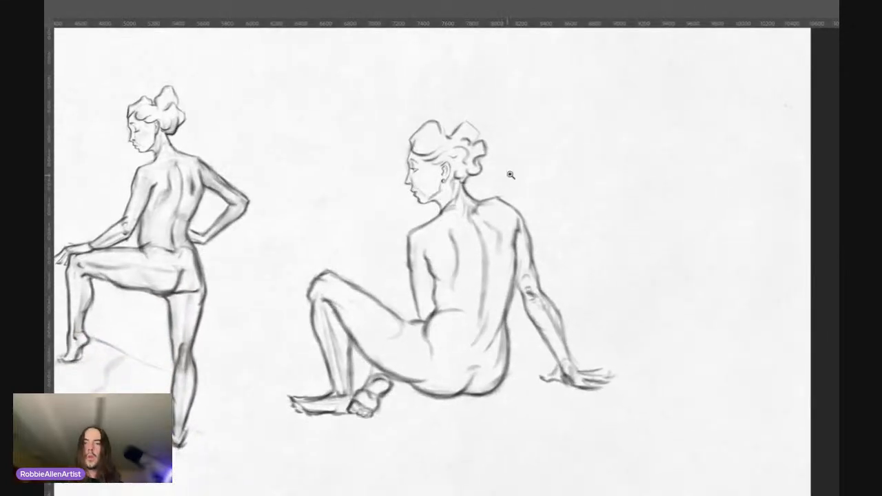
{"action": "left_click_drag", "start_coordinate": [495, 247], "coordinate": [487, 244]}
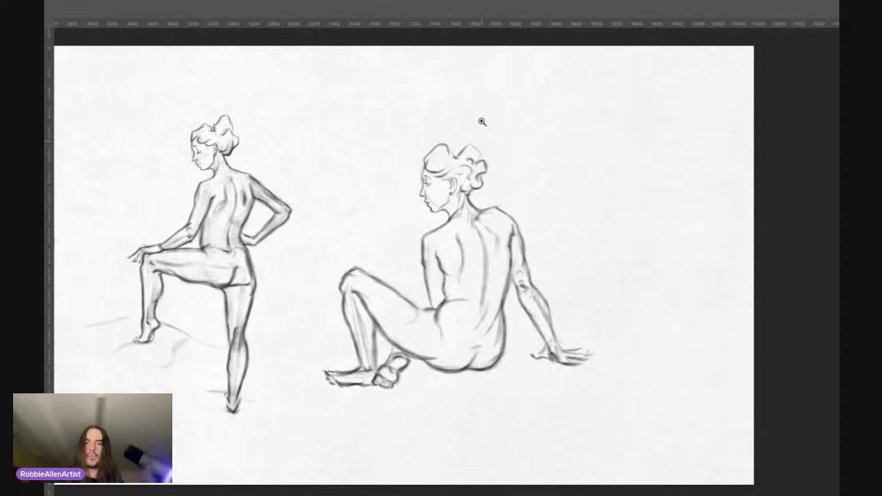
{"action": "left_click_drag", "start_coordinate": [483, 123], "coordinate": [440, 160]}
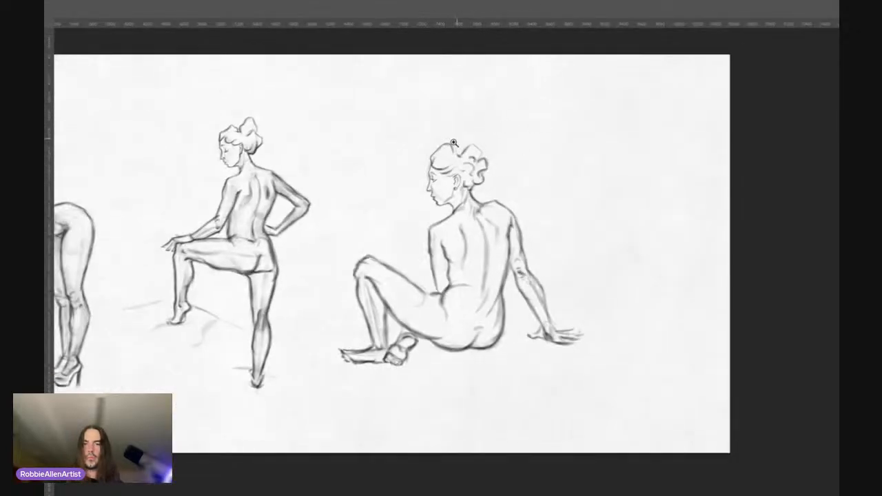
{"action": "mouse_move", "coordinate": [447, 173]}
{"action": "left_mouse_down"}
{"action": "mouse_move", "coordinate": [467, 190]}
{"action": "mouse_move", "coordinate": [457, 183]}
{"action": "left_mouse_up"}
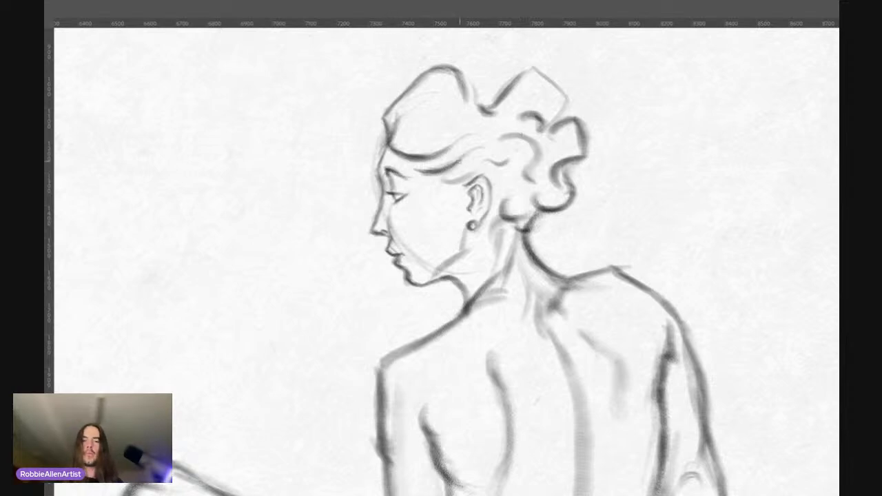
{"action": "left_click_drag", "start_coordinate": [443, 205], "coordinate": [415, 196]}
{"action": "left_click_drag", "start_coordinate": [485, 252], "coordinate": [491, 194]}
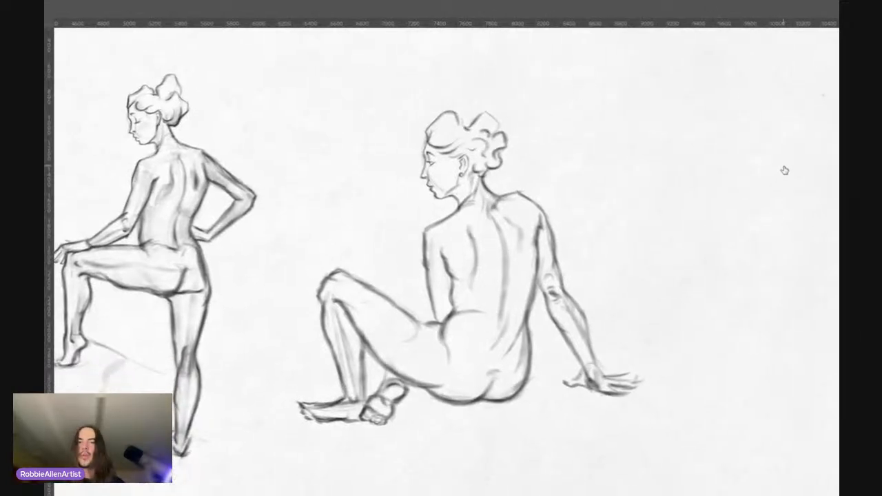
Step: Compare the seated figure's proportions and line weight with the neighbouring standing figure at several magnifications
{"action": "mouse_move", "coordinate": [493, 293]}
{"action": "left_mouse_down"}
{"action": "mouse_move", "coordinate": [503, 281]}
{"action": "mouse_move", "coordinate": [498, 267]}
{"action": "left_mouse_up"}
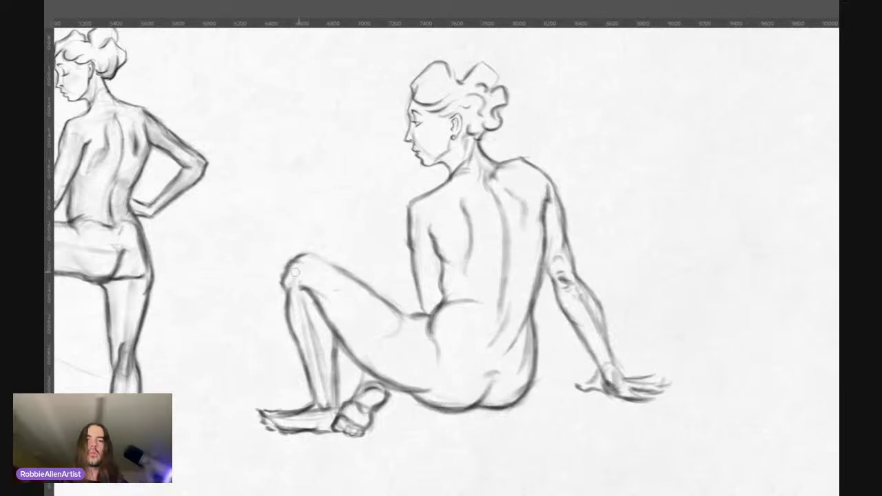
{"action": "left_click_drag", "start_coordinate": [477, 231], "coordinate": [434, 231]}
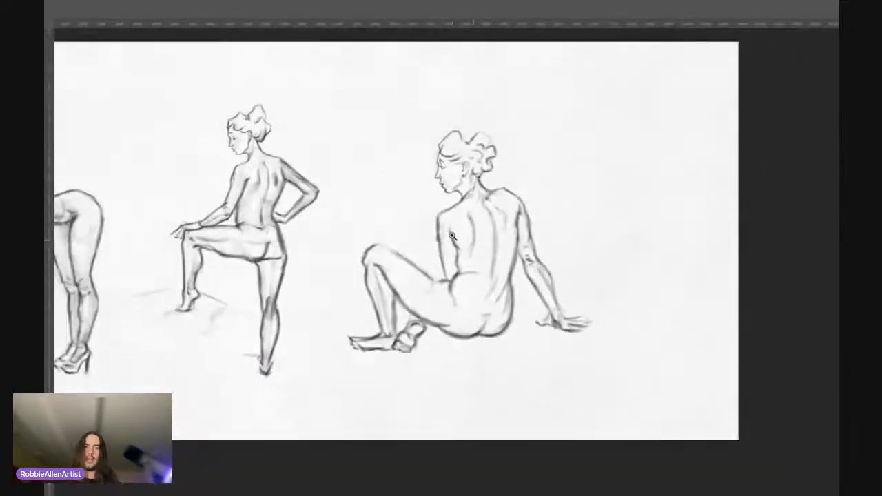
{"action": "left_click_drag", "start_coordinate": [520, 165], "coordinate": [485, 184]}
{"action": "left_click_drag", "start_coordinate": [445, 222], "coordinate": [451, 215]}
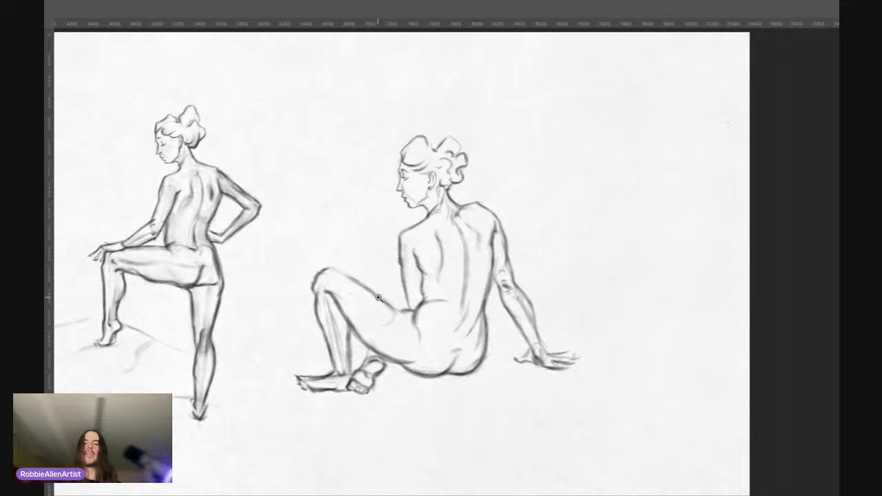
{"action": "left_click_drag", "start_coordinate": [470, 168], "coordinate": [471, 164]}
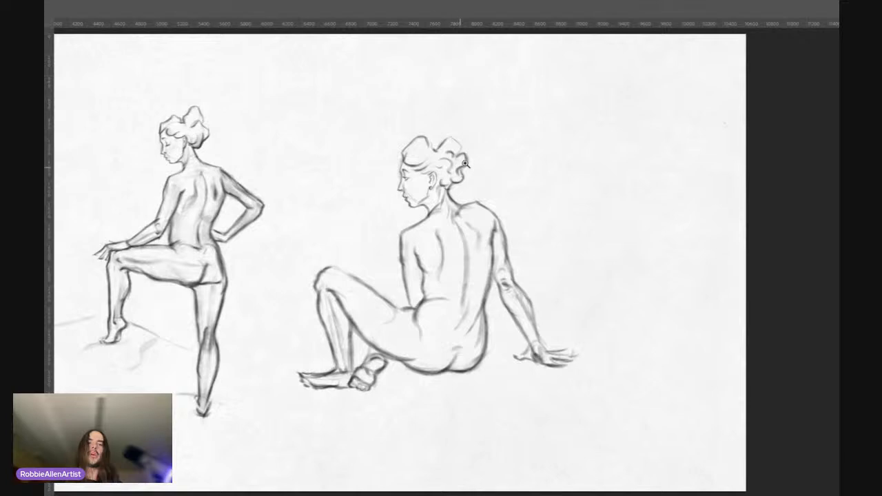
{"action": "left_click_drag", "start_coordinate": [444, 196], "coordinate": [460, 159]}
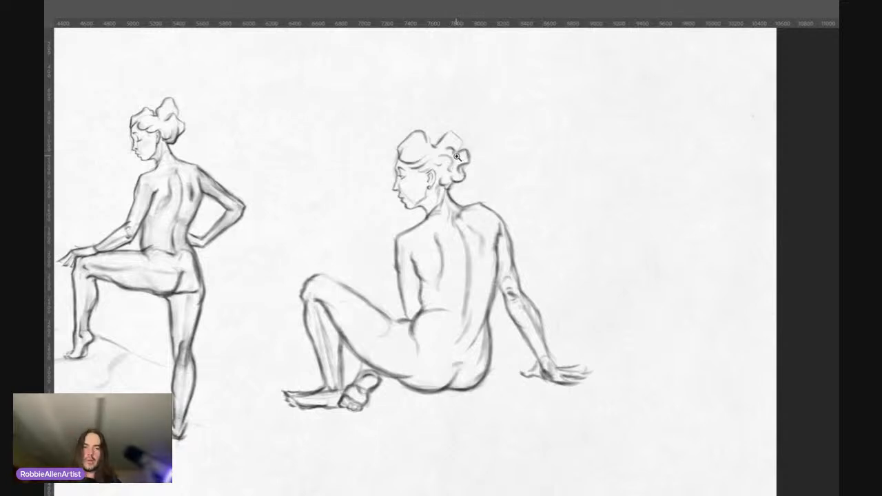
{"action": "left_click_drag", "start_coordinate": [460, 156], "coordinate": [484, 148]}
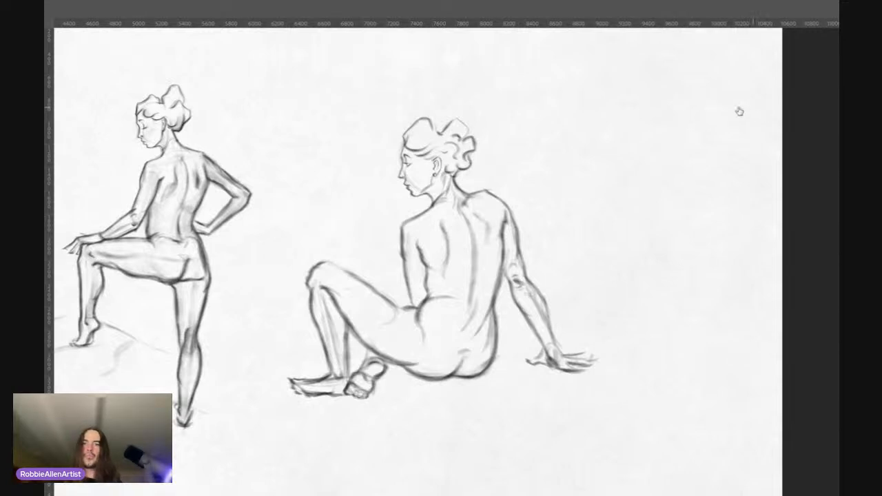
{"action": "left_click_drag", "start_coordinate": [381, 283], "coordinate": [399, 257]}
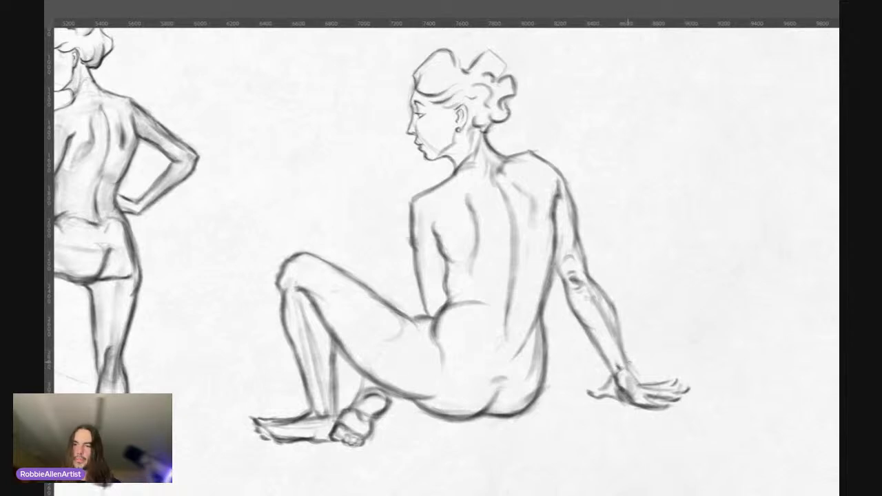
{"action": "left_click_drag", "start_coordinate": [551, 265], "coordinate": [493, 280]}
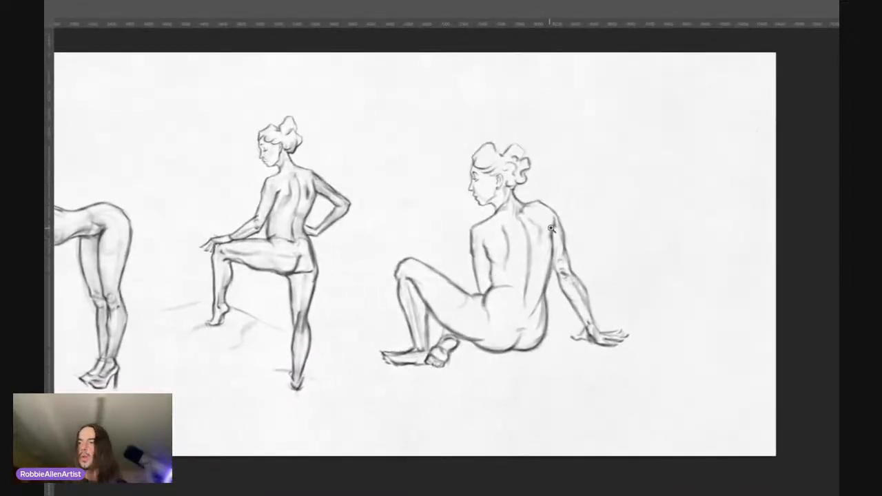
Step: Sketch faint ground shadow lines beside the seated figure's supporting hand, under the hips and around both feet
{"action": "left_click_drag", "start_coordinate": [611, 229], "coordinate": [786, 172]}
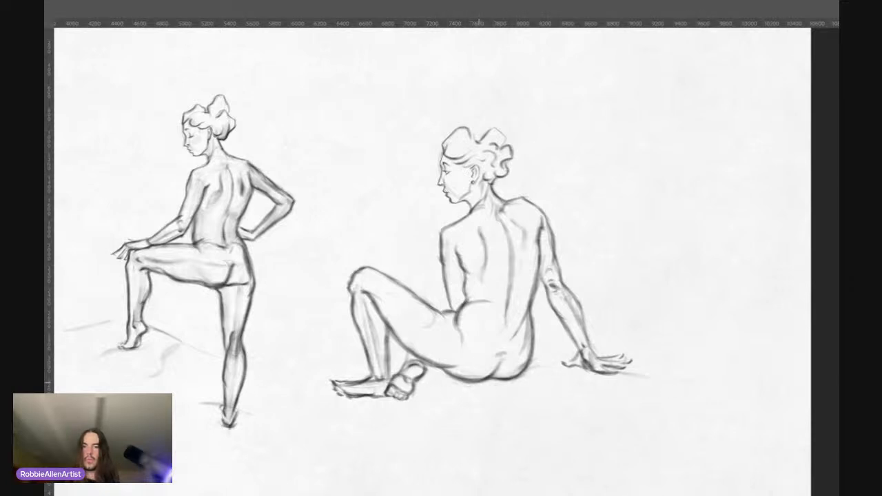
{"action": "left_click_drag", "start_coordinate": [478, 382], "coordinate": [443, 384]}
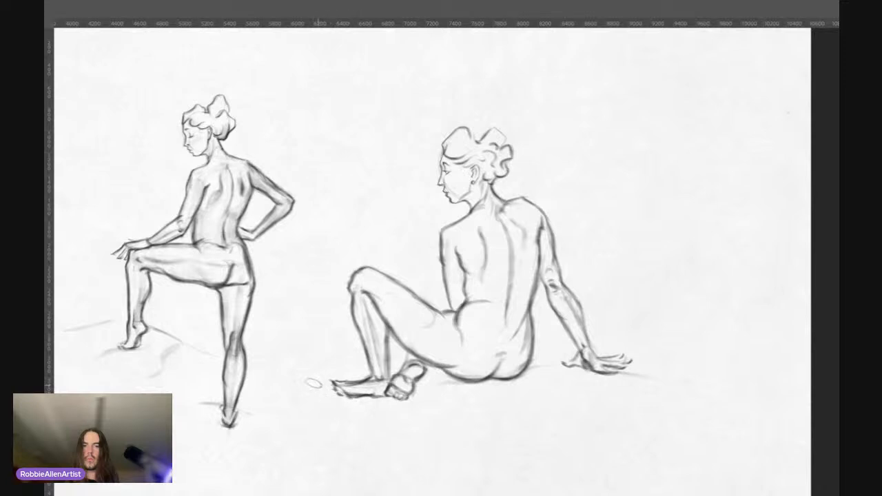
{"action": "left_click_drag", "start_coordinate": [314, 379], "coordinate": [333, 393]}
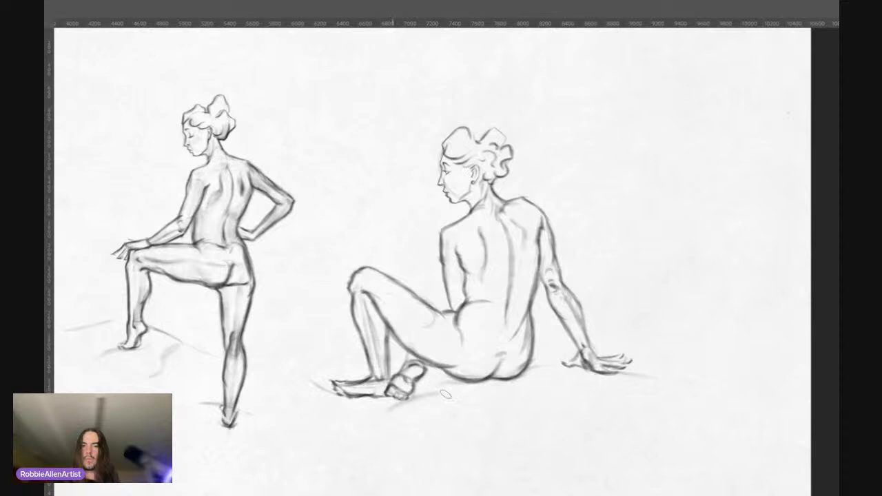
{"action": "left_click_drag", "start_coordinate": [373, 420], "coordinate": [441, 394]}
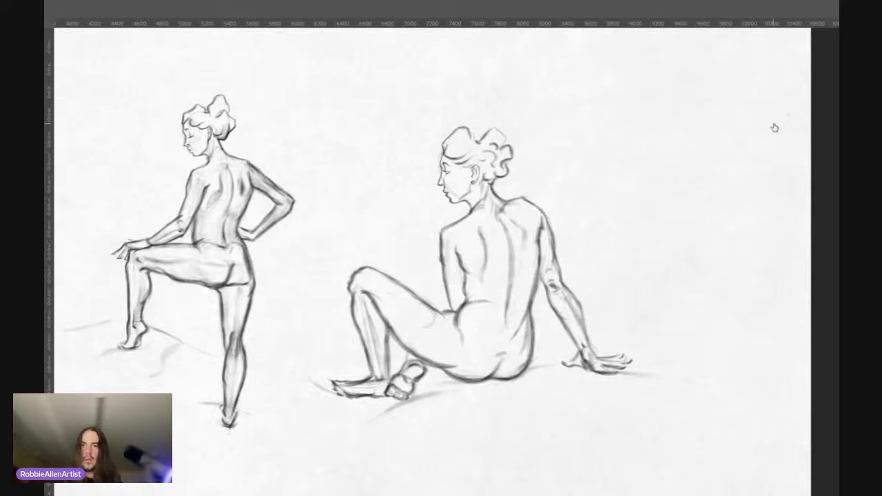
Step: Clean out the stray interior lines on the seated figure's raised lower leg and front foot, checking them against the whole drawing
{"action": "scroll", "coordinate": [524, 151], "scroll_direction": "down", "scroll_amount": 3}
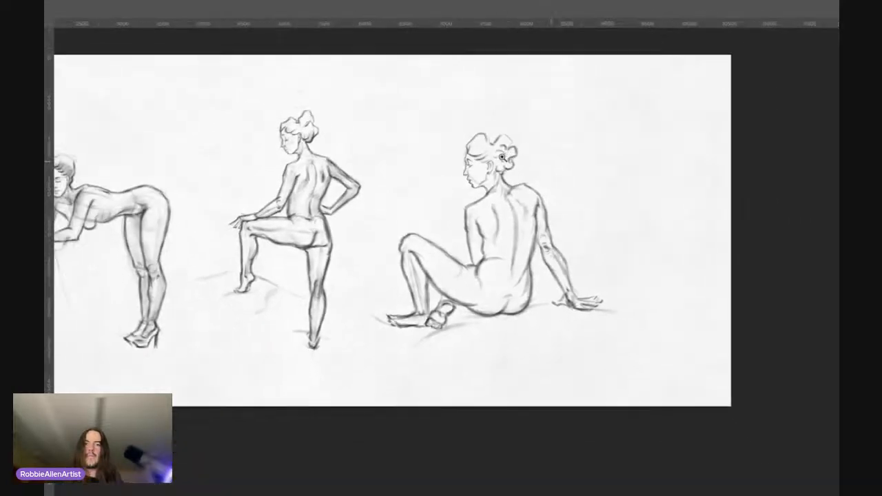
{"action": "left_click_drag", "start_coordinate": [460, 212], "coordinate": [504, 233]}
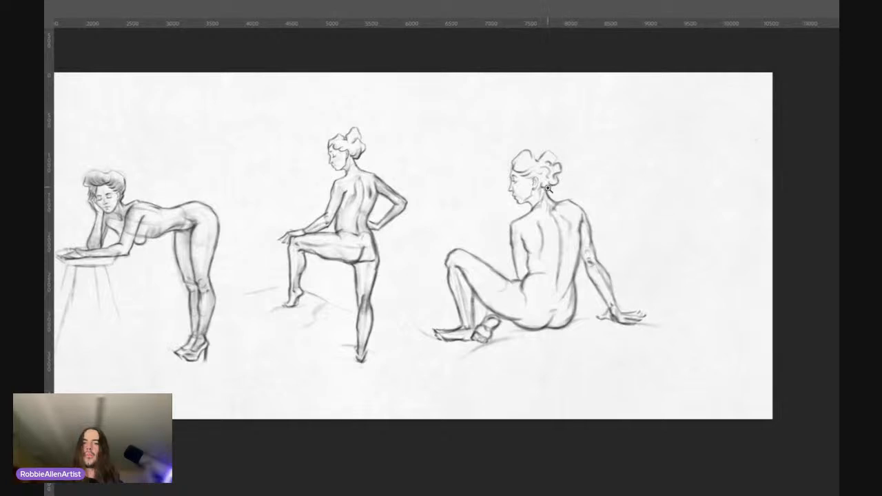
{"action": "mouse_move", "coordinate": [548, 188]}
{"action": "left_mouse_down"}
{"action": "mouse_move", "coordinate": [572, 177]}
{"action": "mouse_move", "coordinate": [537, 199]}
{"action": "left_mouse_up"}
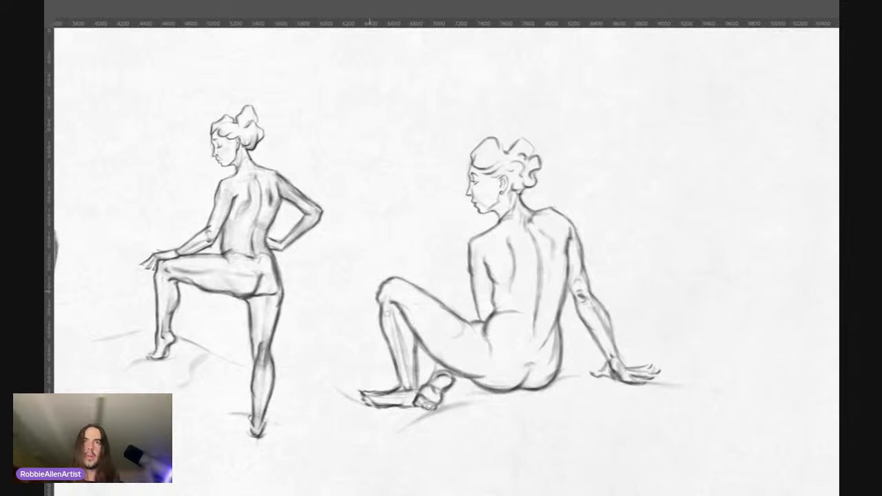
{"action": "left_click_drag", "start_coordinate": [395, 322], "coordinate": [408, 373]}
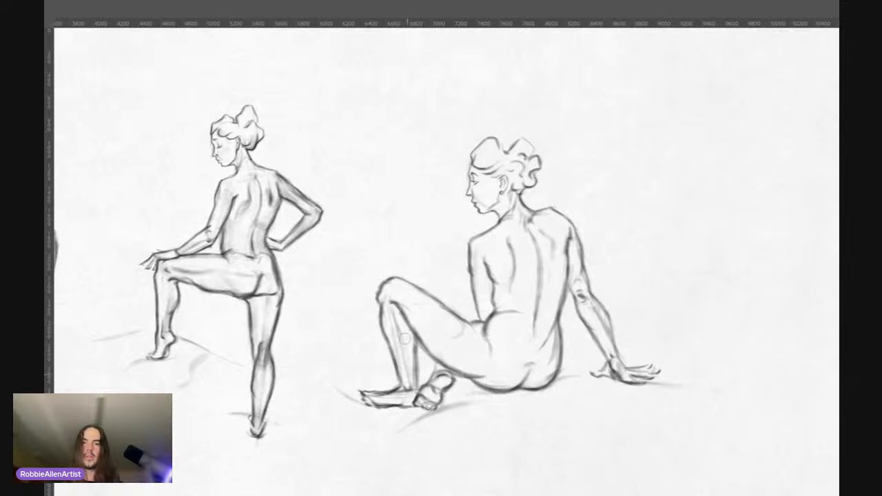
{"action": "mouse_move", "coordinate": [405, 339]}
{"action": "left_mouse_down"}
{"action": "mouse_move", "coordinate": [410, 371]}
{"action": "mouse_move", "coordinate": [402, 331]}
{"action": "mouse_move", "coordinate": [403, 349]}
{"action": "left_mouse_up"}
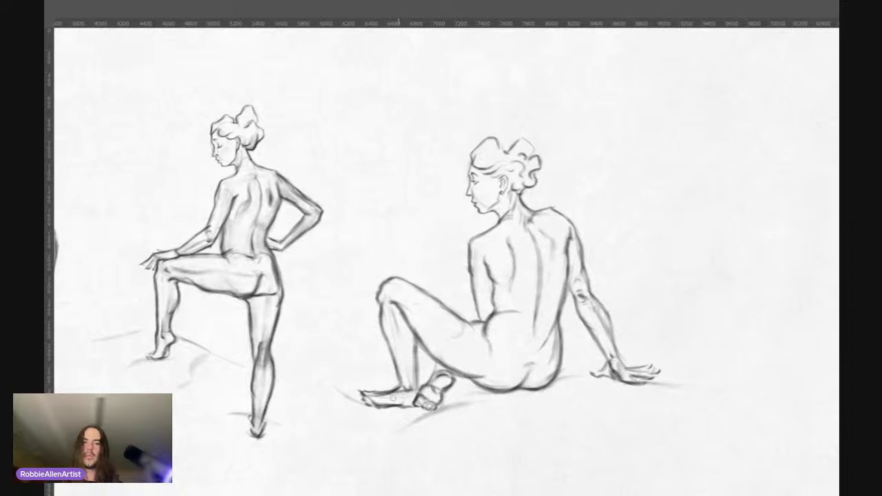
{"action": "left_click_drag", "start_coordinate": [400, 398], "coordinate": [387, 400]}
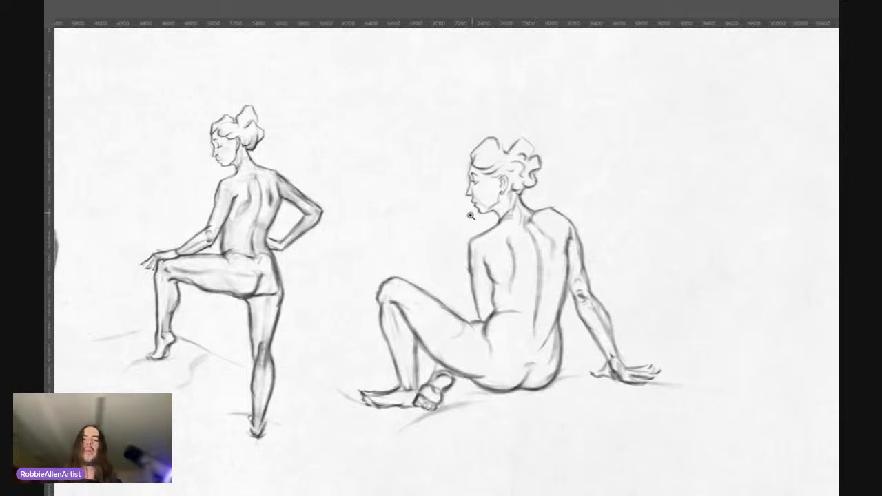
{"action": "mouse_move", "coordinate": [463, 221]}
{"action": "left_mouse_down"}
{"action": "mouse_move", "coordinate": [467, 212]}
{"action": "mouse_move", "coordinate": [466, 223]}
{"action": "left_mouse_up"}
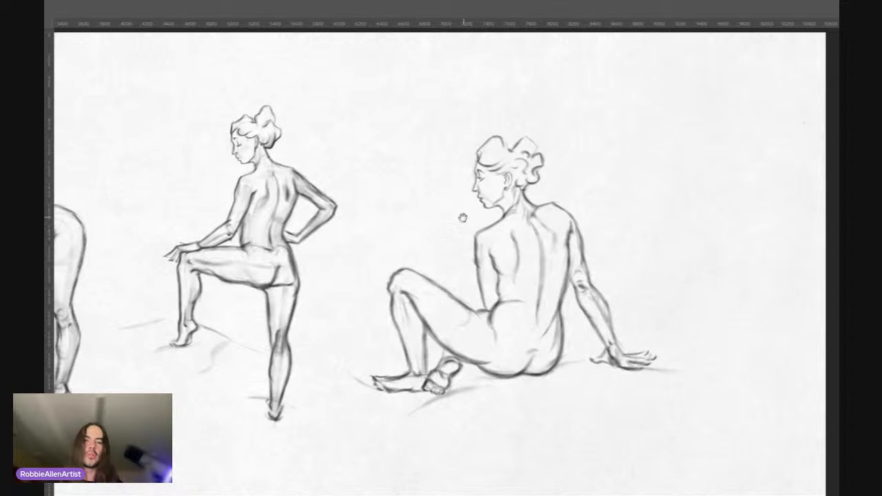
{"action": "left_click", "coordinate": [442, 315]}
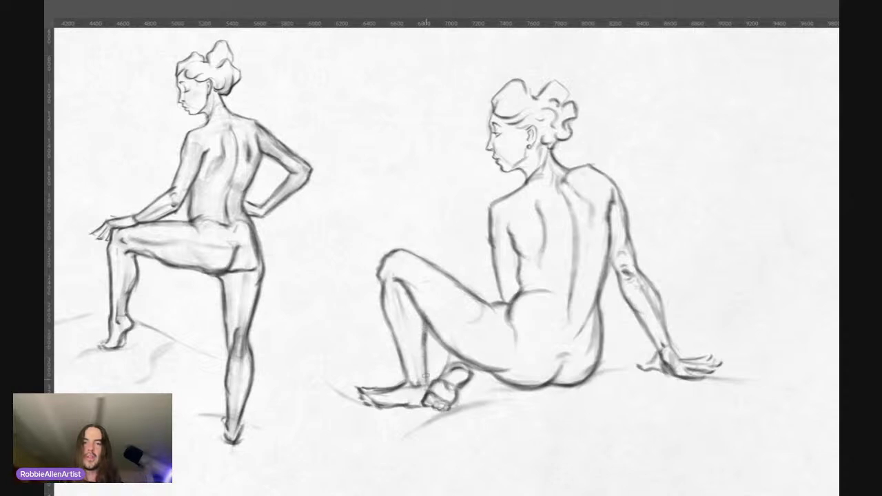
{"action": "left_click_drag", "start_coordinate": [453, 229], "coordinate": [417, 231]}
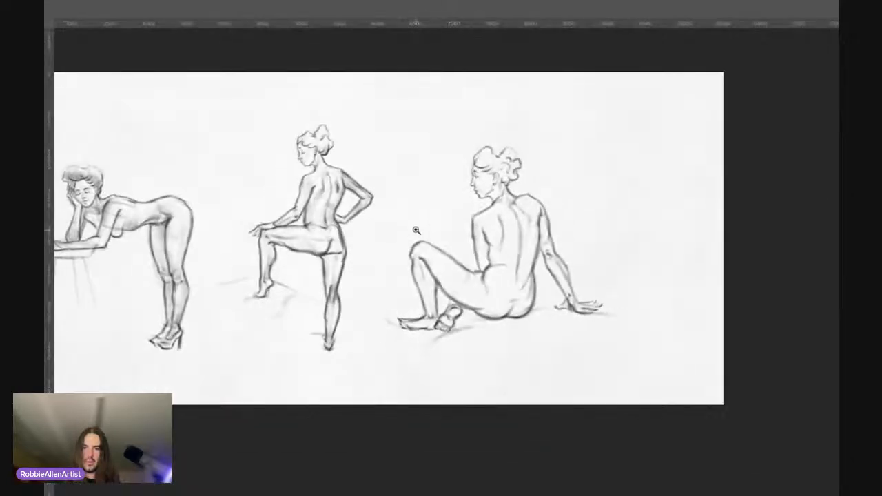
Step: Review the leaning, standing and seated figures side by side, comparing their proportions and line weight across the whole page
{"action": "left_click_drag", "start_coordinate": [404, 295], "coordinate": [485, 287]}
{"action": "left_click_drag", "start_coordinate": [428, 238], "coordinate": [381, 246]}
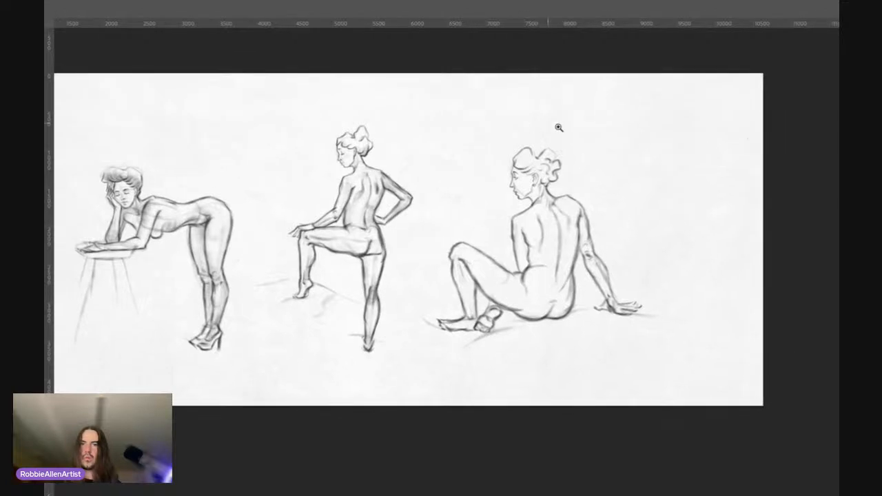
{"action": "left_click_drag", "start_coordinate": [580, 232], "coordinate": [611, 202]}
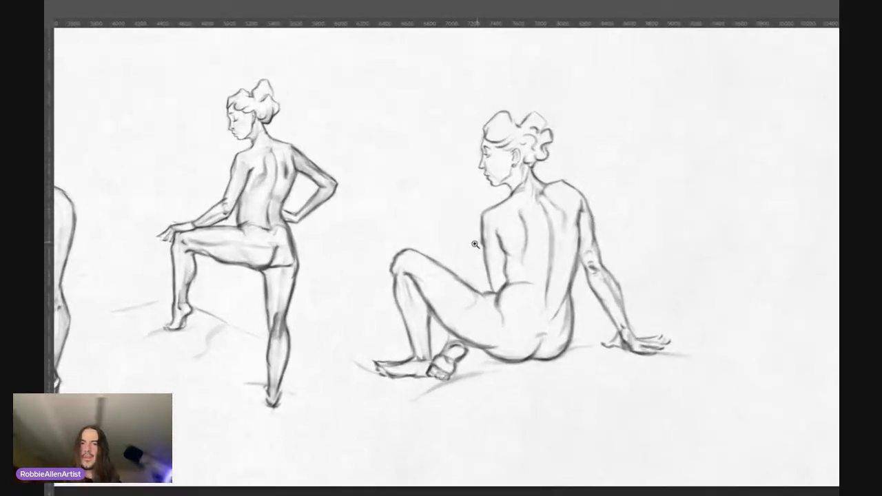
{"action": "left_click_drag", "start_coordinate": [476, 245], "coordinate": [468, 246]}
{"action": "mouse_move", "coordinate": [509, 214]}
{"action": "left_mouse_down"}
{"action": "mouse_move", "coordinate": [519, 208]}
{"action": "mouse_move", "coordinate": [488, 226]}
{"action": "mouse_move", "coordinate": [509, 220]}
{"action": "left_mouse_up"}
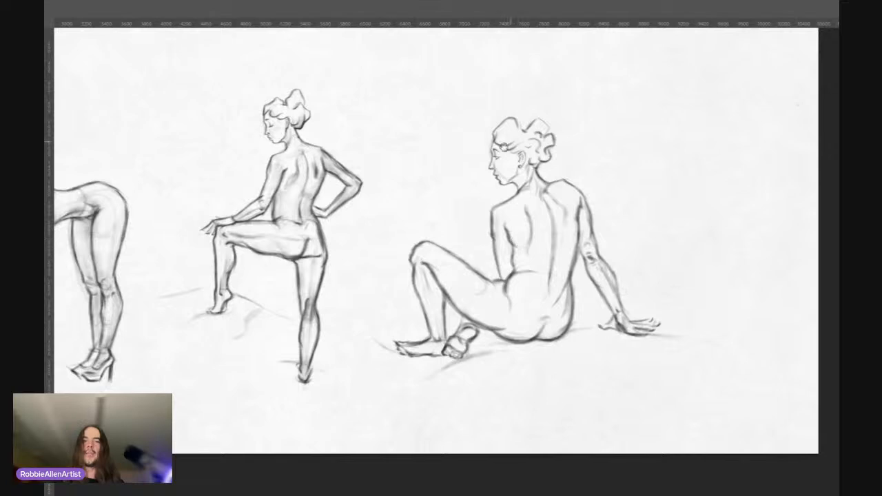
{"action": "left_click_drag", "start_coordinate": [407, 229], "coordinate": [542, 240]}
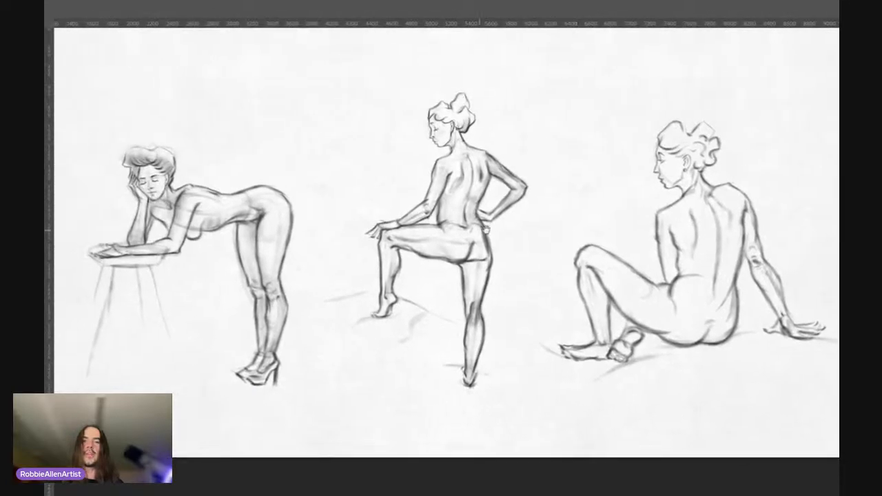
{"action": "left_click_drag", "start_coordinate": [504, 139], "coordinate": [521, 119]}
{"action": "left_click_drag", "start_coordinate": [323, 246], "coordinate": [415, 248]}
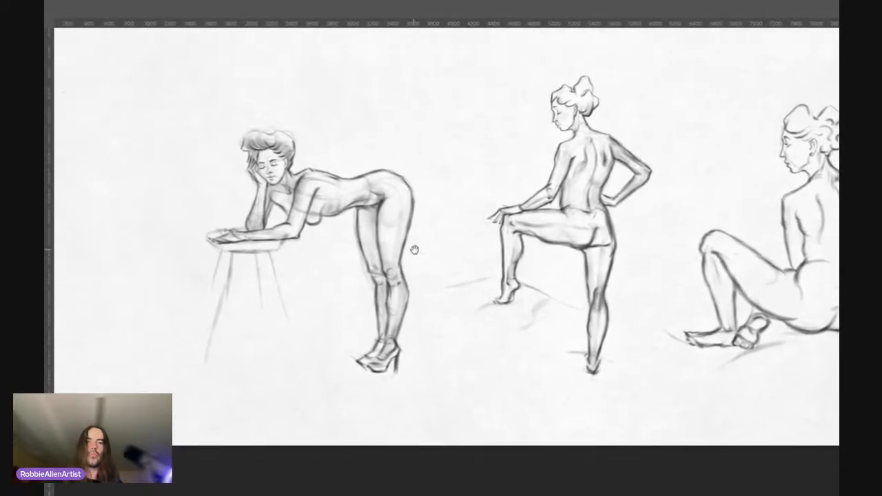
{"action": "left_click_drag", "start_coordinate": [370, 172], "coordinate": [356, 175]}
{"action": "left_click_drag", "start_coordinate": [405, 219], "coordinate": [331, 234]}
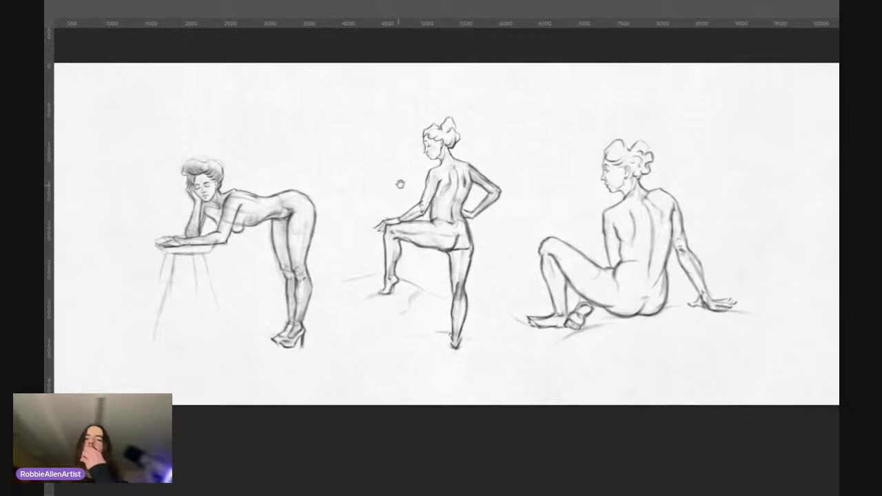
{"action": "left_click_drag", "start_coordinate": [469, 152], "coordinate": [469, 213]}
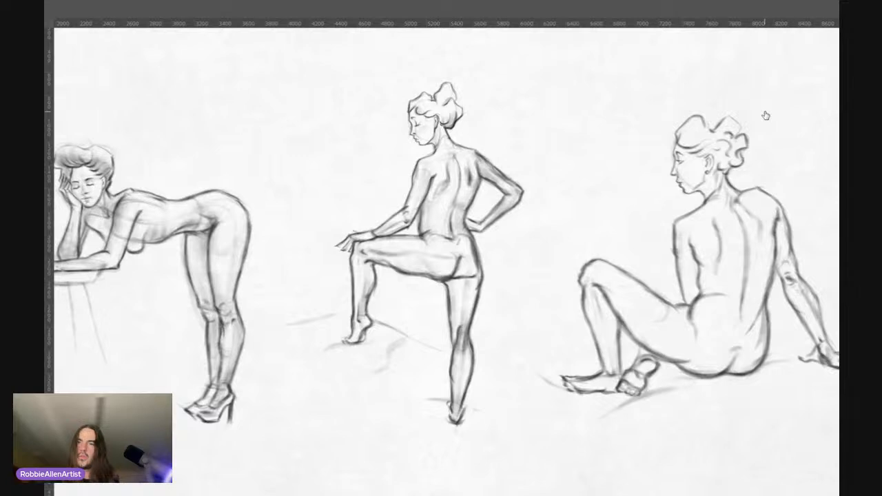
Step: Show the small preliminary sketch of the seated pose, compare it with the larger drawing, and hide the sketch again
{"action": "left_click", "coordinate": [698, 110]}
{"action": "left_click", "coordinate": [698, 111]}
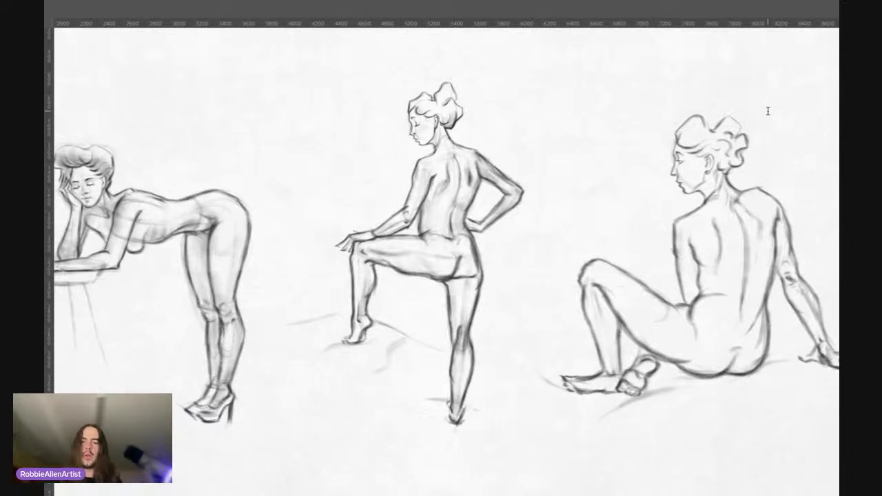
{"action": "left_click_drag", "start_coordinate": [628, 198], "coordinate": [306, 199]}
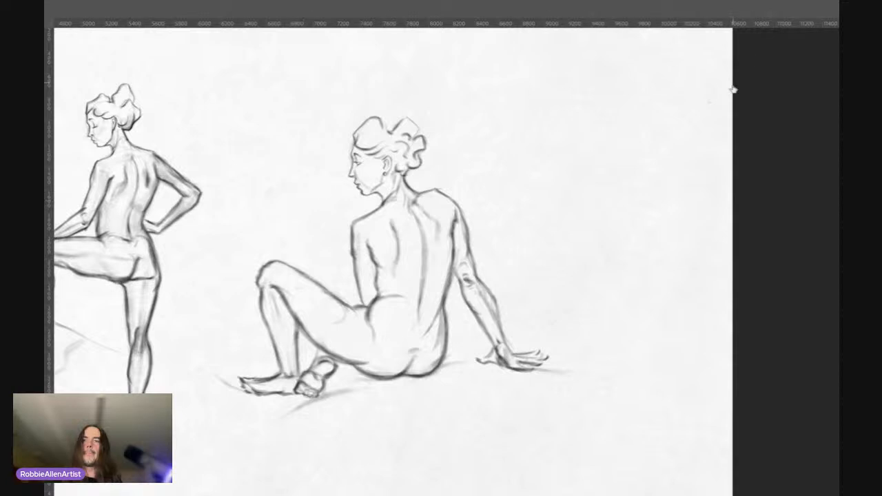
{"action": "left_click", "coordinate": [699, 107]}
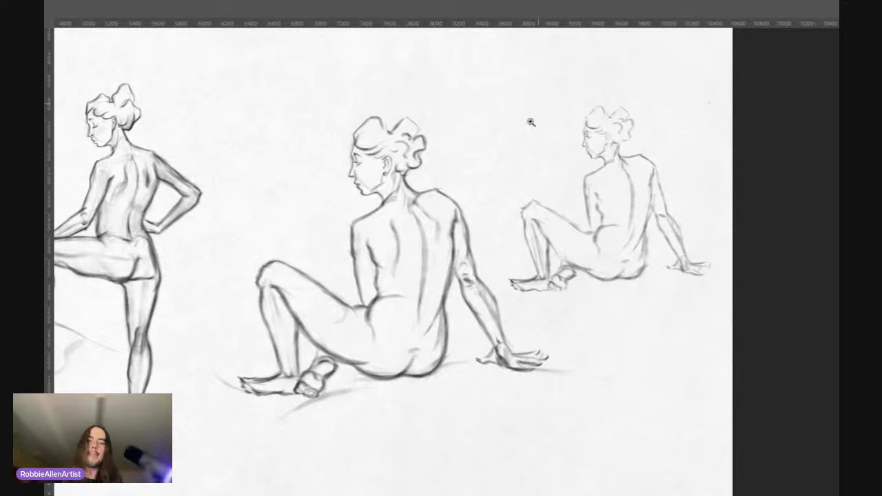
{"action": "left_click_drag", "start_coordinate": [525, 158], "coordinate": [508, 159]}
{"action": "left_click_drag", "start_coordinate": [430, 261], "coordinate": [449, 261]}
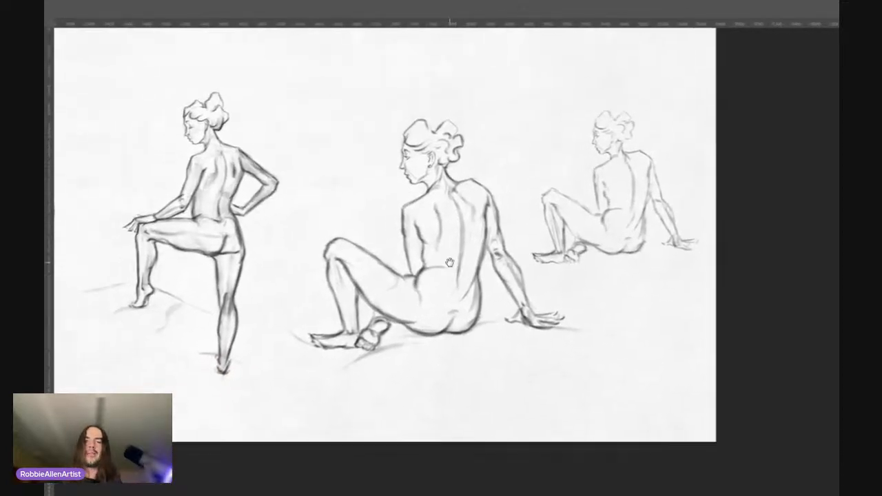
{"action": "left_click_drag", "start_coordinate": [370, 180], "coordinate": [377, 171]}
{"action": "left_click_drag", "start_coordinate": [365, 263], "coordinate": [380, 265]}
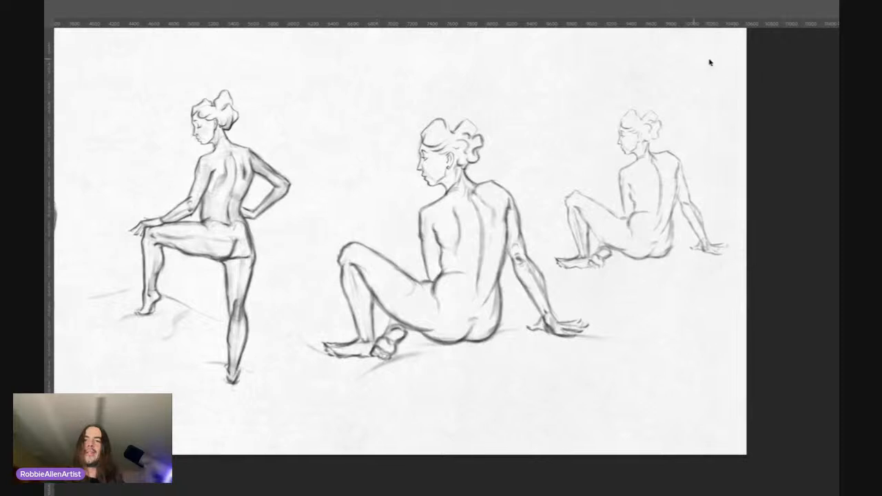
{"action": "key", "text": "Delete"}
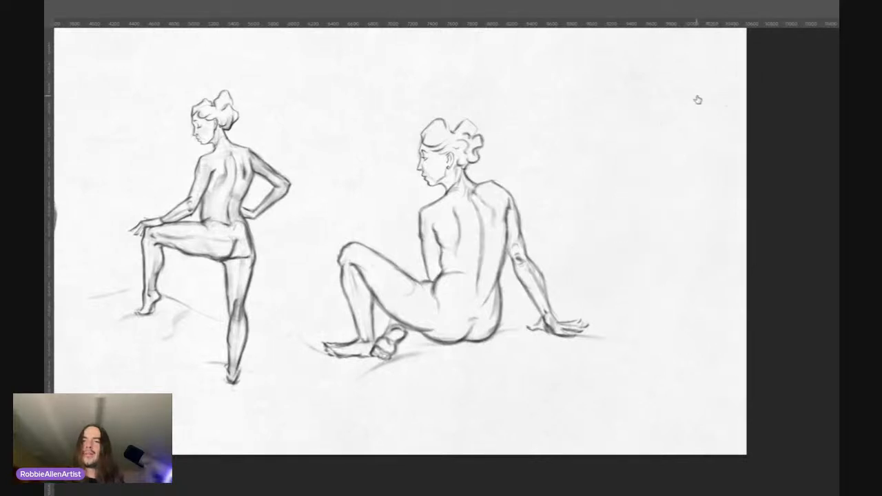
Step: Hide the standing figure's line work to check the shading beneath it, and restore the lines
{"action": "left_click_drag", "start_coordinate": [424, 250], "coordinate": [634, 269]}
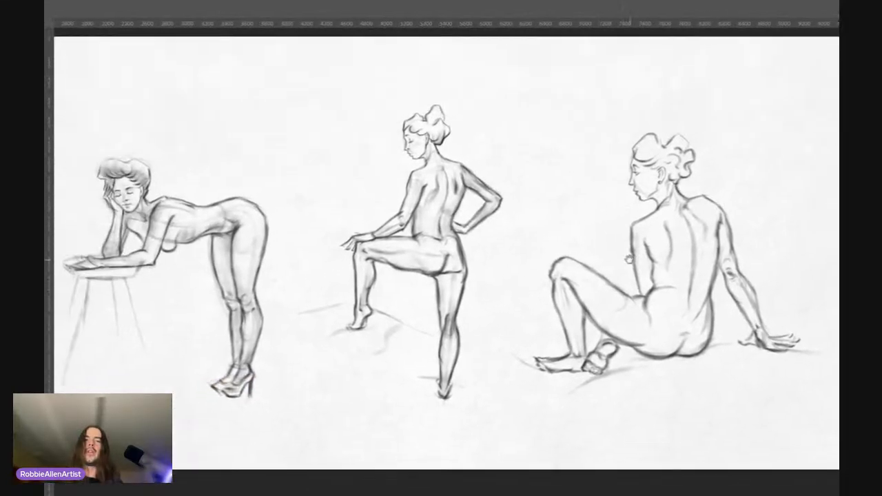
{"action": "left_click", "coordinate": [444, 200], "text": "ctrl"}
{"action": "left_click_drag", "start_coordinate": [444, 199], "coordinate": [441, 202]}
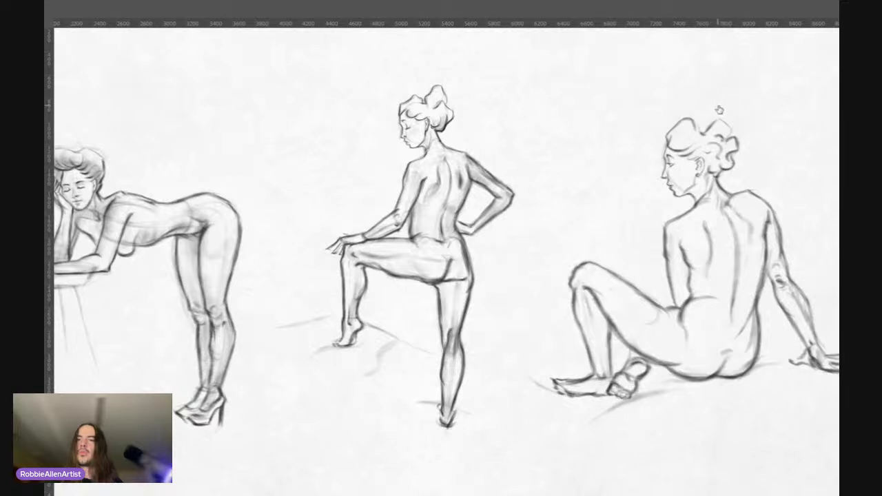
{"action": "key", "text": "ctrl+z"}
{"action": "key", "text": "ctrl+shift+z"}
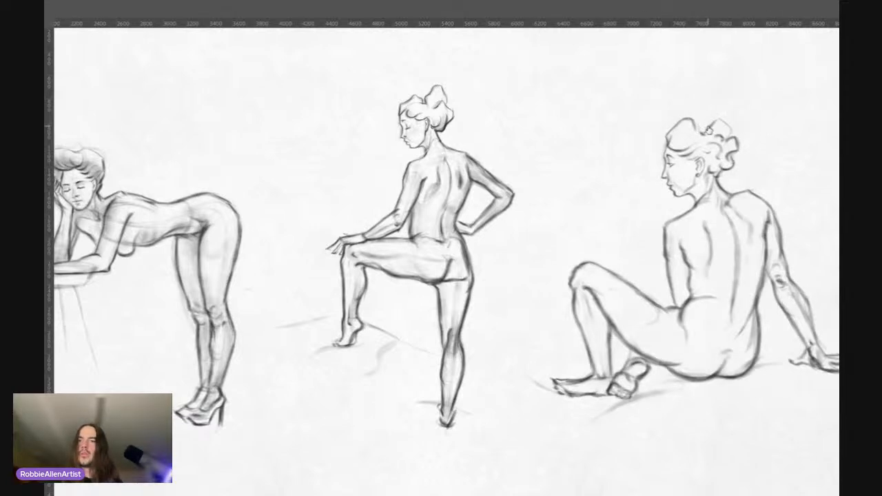
{"action": "key", "text": "Delete"}
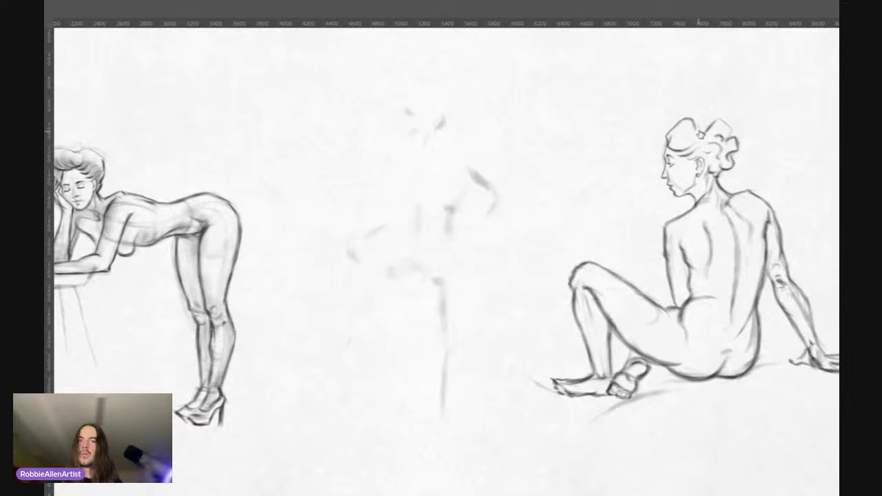
{"action": "key", "text": "ctrl+z"}
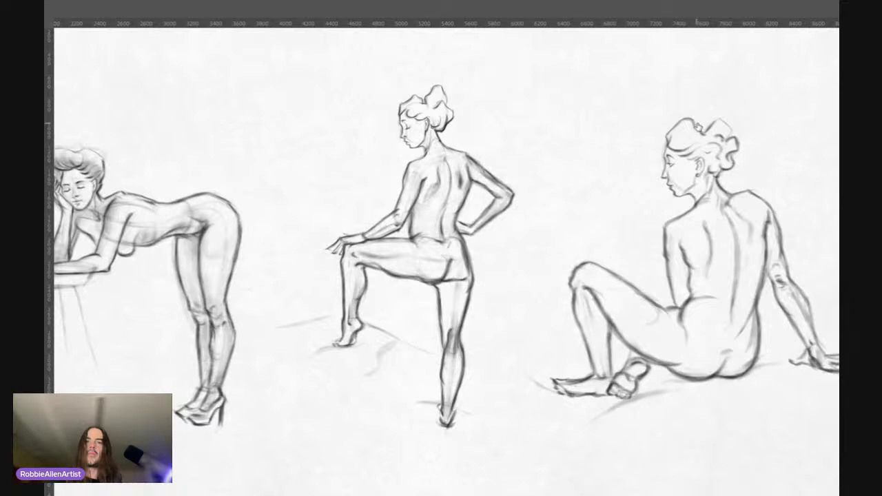
Step: Hide the entire standing figure in the full-page view and bring it back
{"action": "left_click_drag", "start_coordinate": [475, 196], "coordinate": [450, 200], "text": "ctrl+space"}
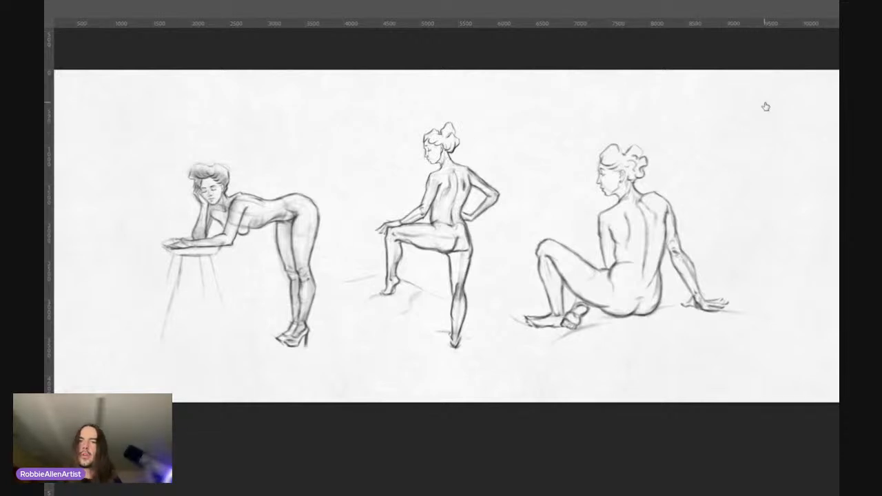
{"action": "key", "text": "Delete"}
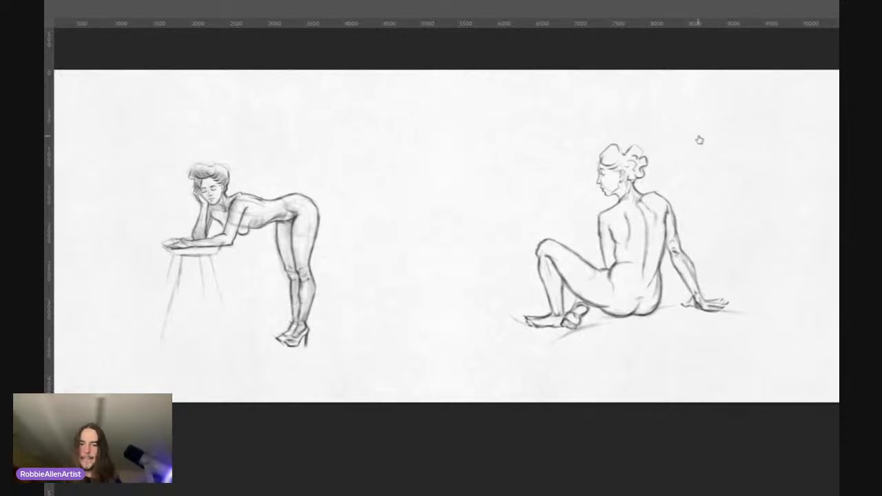
{"action": "key", "text": "ctrl+z"}
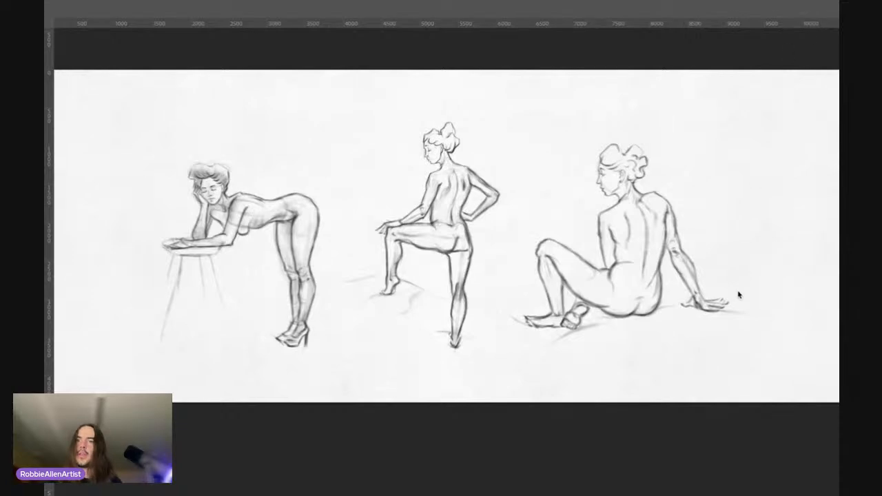
Step: Examine the standing figure's head, neck, shoulders and back up close and against the whole pose
{"action": "left_click", "coordinate": [468, 179]}
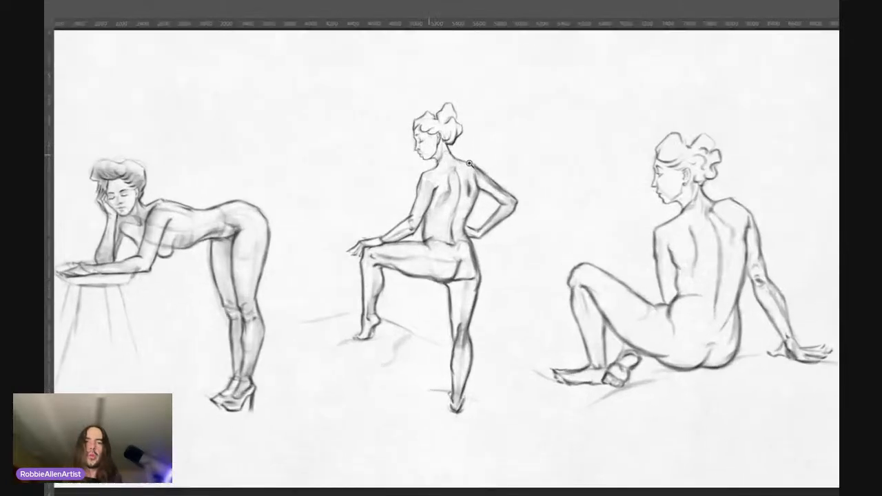
{"action": "left_click", "coordinate": [483, 172]}
{"action": "left_click", "coordinate": [486, 171]}
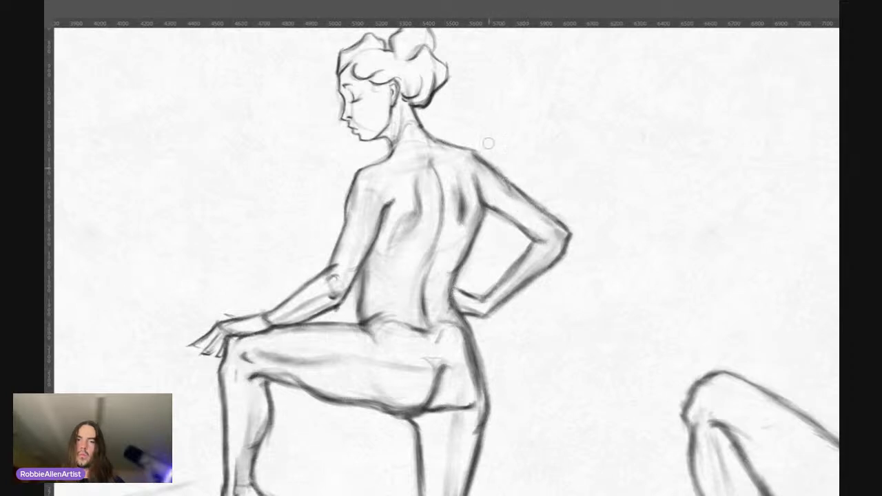
{"action": "left_click_drag", "start_coordinate": [510, 238], "coordinate": [544, 272]}
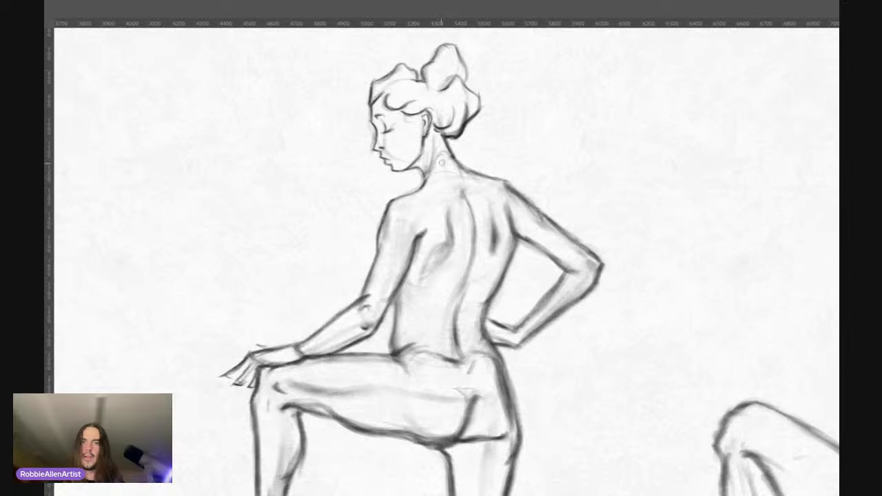
{"action": "scroll", "coordinate": [427, 60], "scroll_direction": "up", "scroll_amount": 3}
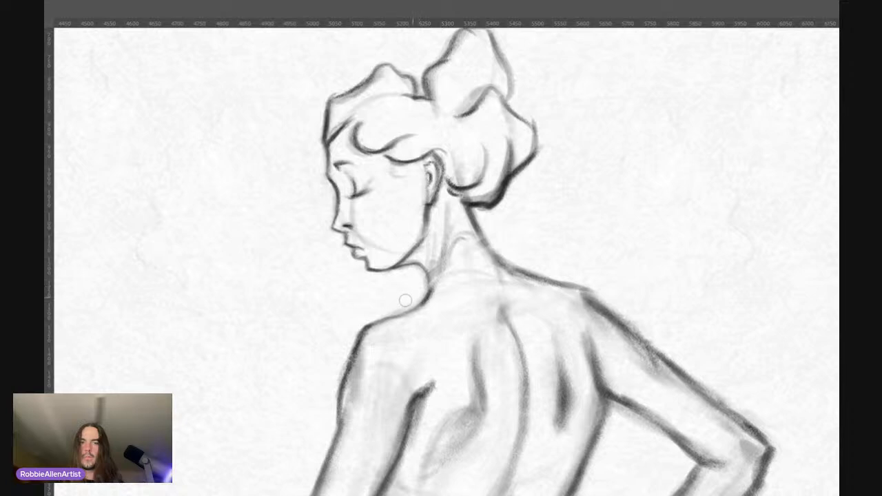
{"action": "key", "text": "ctrl+space"}
{"action": "left_click_drag", "start_coordinate": [489, 170], "coordinate": [417, 172]}
{"action": "key", "text": "space"}
{"action": "left_click_drag", "start_coordinate": [494, 201], "coordinate": [543, 170]}
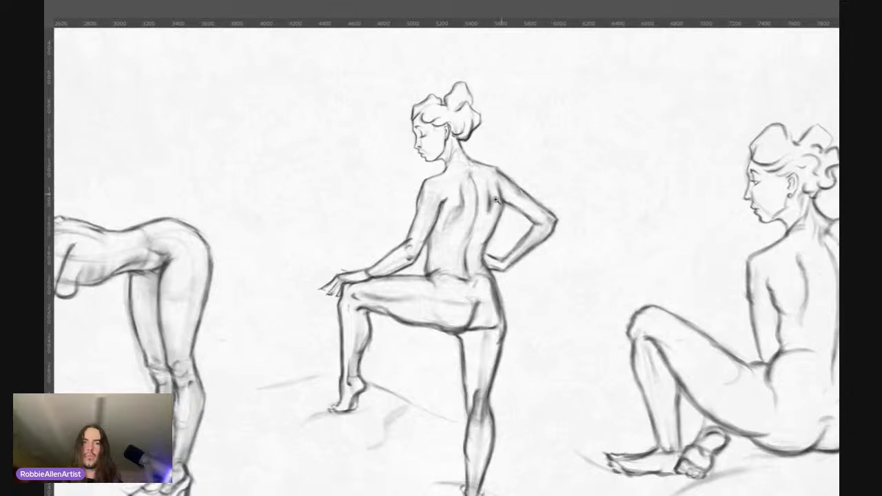
{"action": "left_click_drag", "start_coordinate": [497, 201], "coordinate": [518, 184]}
{"action": "left_click_drag", "start_coordinate": [559, 155], "coordinate": [536, 173]}
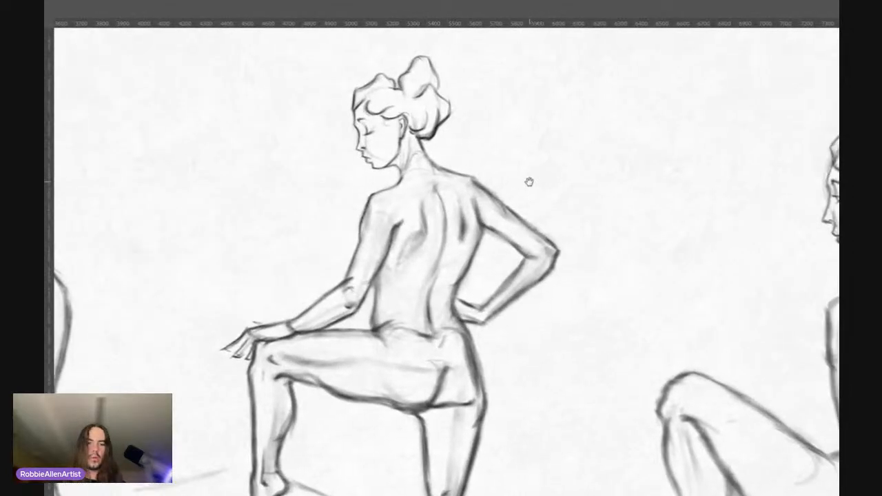
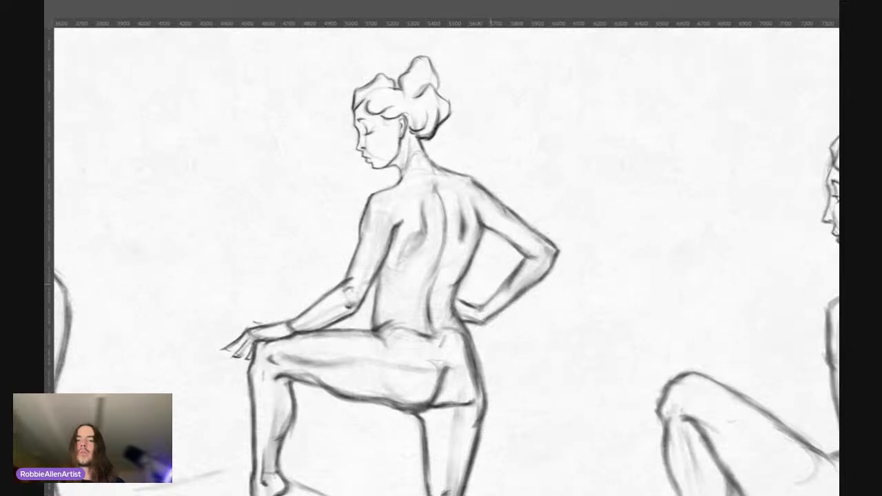
Step: Examine the standing figure's back, raised leg and supporting leg up close and beside the neighbouring figures
{"action": "left_click_drag", "start_coordinate": [478, 201], "coordinate": [461, 208]}
{"action": "scroll", "coordinate": [461, 207], "scroll_direction": "down", "scroll_amount": 1}
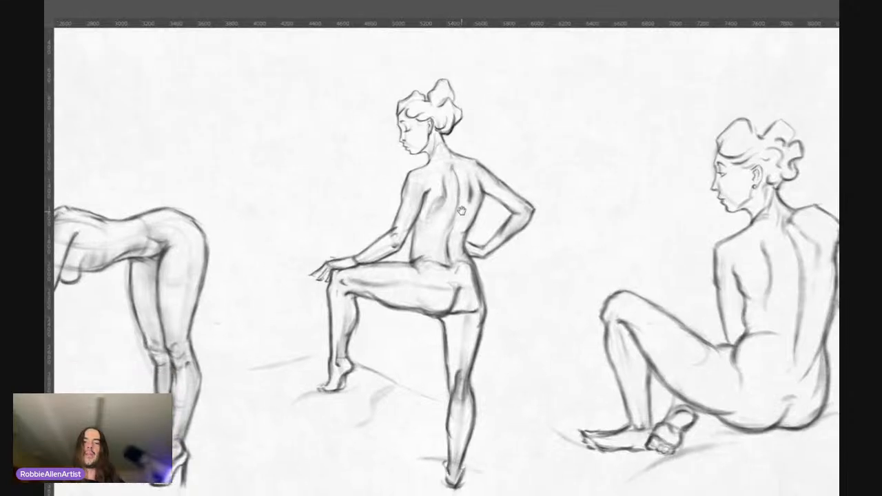
{"action": "mouse_move", "coordinate": [396, 221]}
{"action": "left_mouse_down"}
{"action": "mouse_move", "coordinate": [418, 204]}
{"action": "mouse_move", "coordinate": [398, 218]}
{"action": "left_mouse_up"}
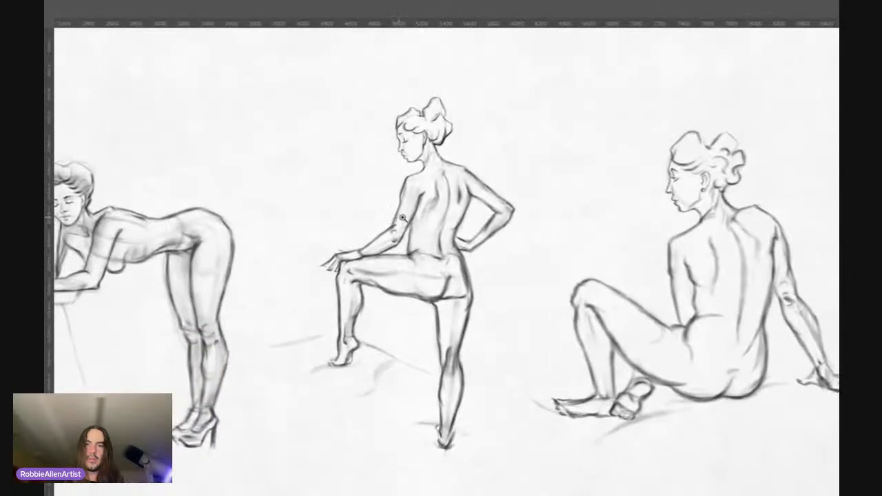
{"action": "left_click_drag", "start_coordinate": [432, 266], "coordinate": [451, 249]}
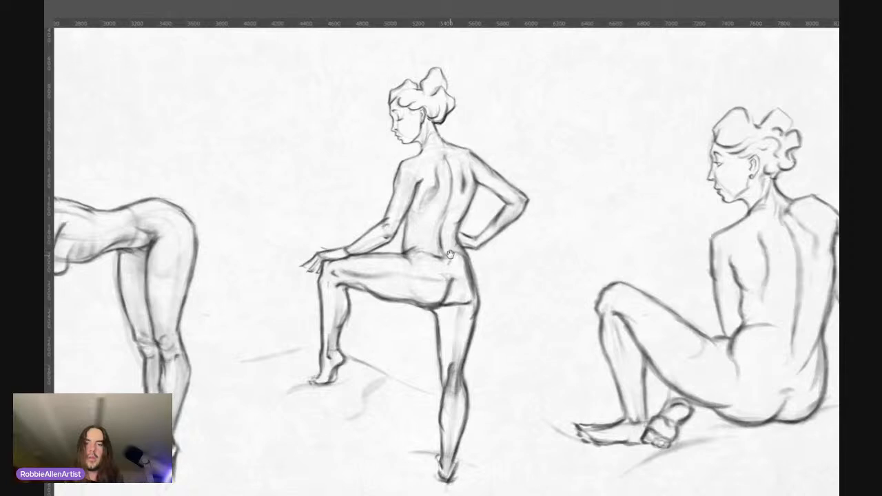
{"action": "scroll", "coordinate": [451, 249], "scroll_direction": "down", "scroll_amount": 1}
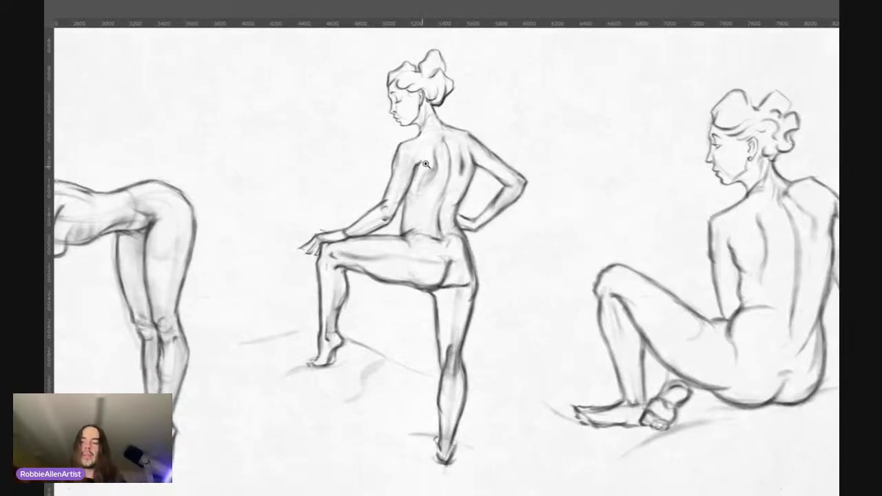
{"action": "left_click_drag", "start_coordinate": [426, 165], "coordinate": [448, 181]}
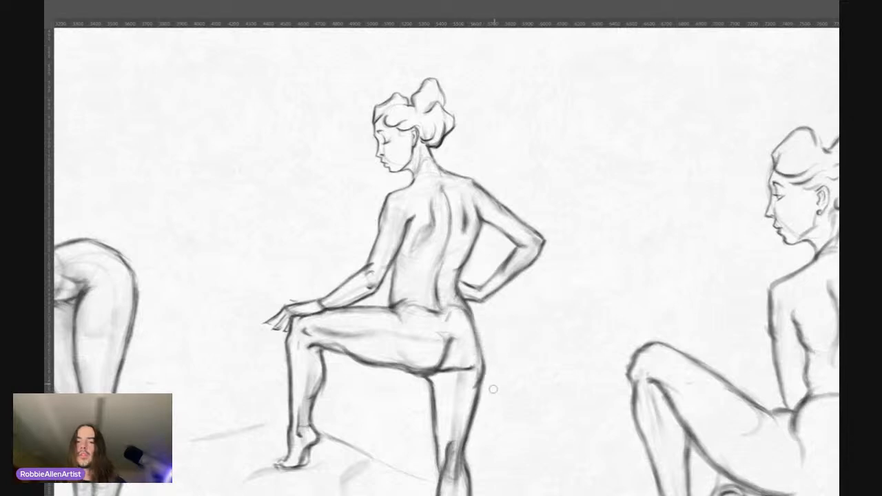
{"action": "mouse_move", "coordinate": [433, 344]}
{"action": "left_mouse_down"}
{"action": "mouse_move", "coordinate": [448, 301]}
{"action": "mouse_move", "coordinate": [445, 283]}
{"action": "left_mouse_up"}
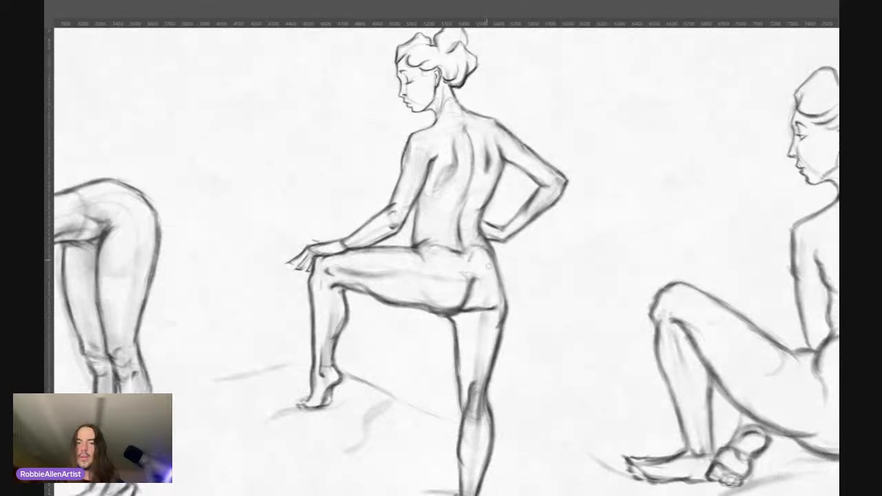
{"action": "left_click_drag", "start_coordinate": [501, 335], "coordinate": [458, 344]}
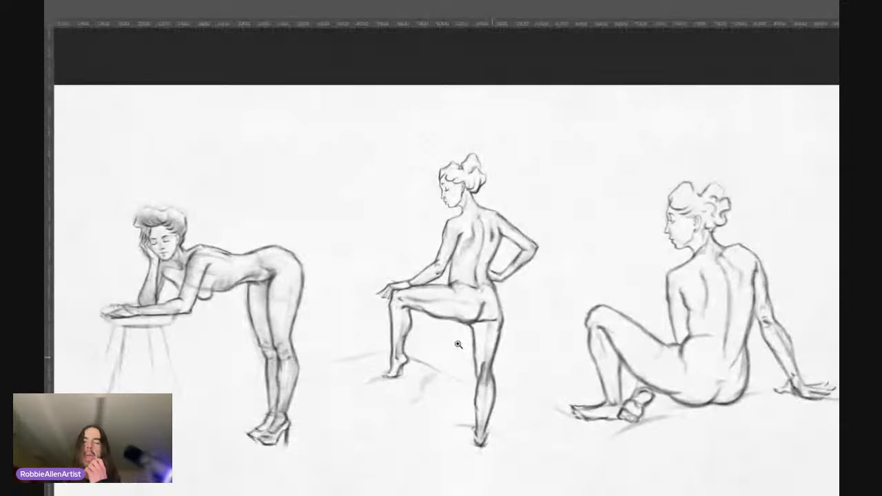
{"action": "left_click_drag", "start_coordinate": [459, 345], "coordinate": [461, 305]}
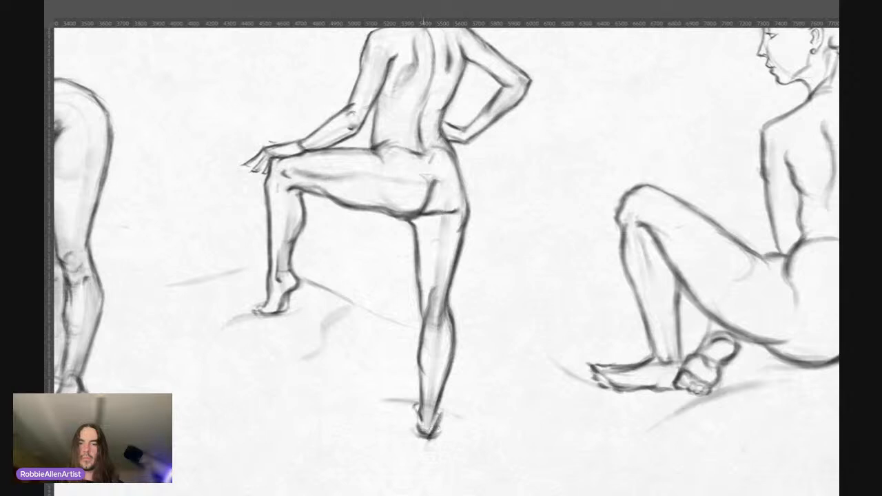
{"action": "mouse_move", "coordinate": [407, 256]}
{"action": "left_mouse_down"}
{"action": "mouse_move", "coordinate": [390, 263]}
{"action": "mouse_move", "coordinate": [426, 347]}
{"action": "mouse_move", "coordinate": [399, 320]}
{"action": "mouse_move", "coordinate": [424, 291]}
{"action": "left_mouse_up"}
{"action": "left_click_drag", "start_coordinate": [439, 227], "coordinate": [468, 207]}
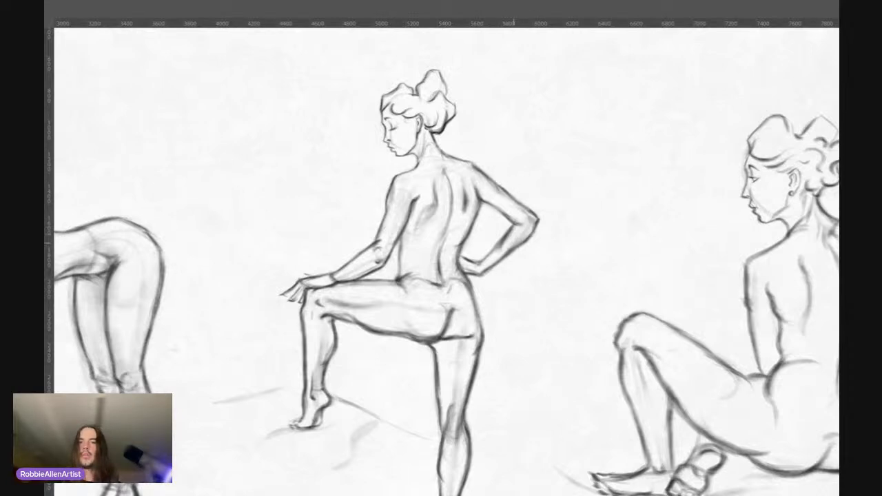
{"action": "left_click_drag", "start_coordinate": [507, 178], "coordinate": [377, 219]}
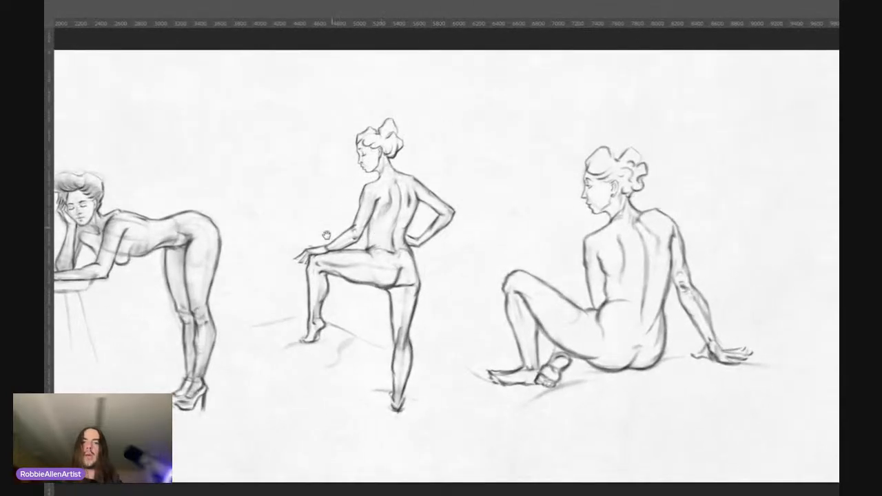
Step: Hide the entire figure leaning on the stool and bring it back
{"action": "left_click_drag", "start_coordinate": [315, 252], "coordinate": [573, 217]}
{"action": "left_click_drag", "start_coordinate": [335, 212], "coordinate": [356, 196]}
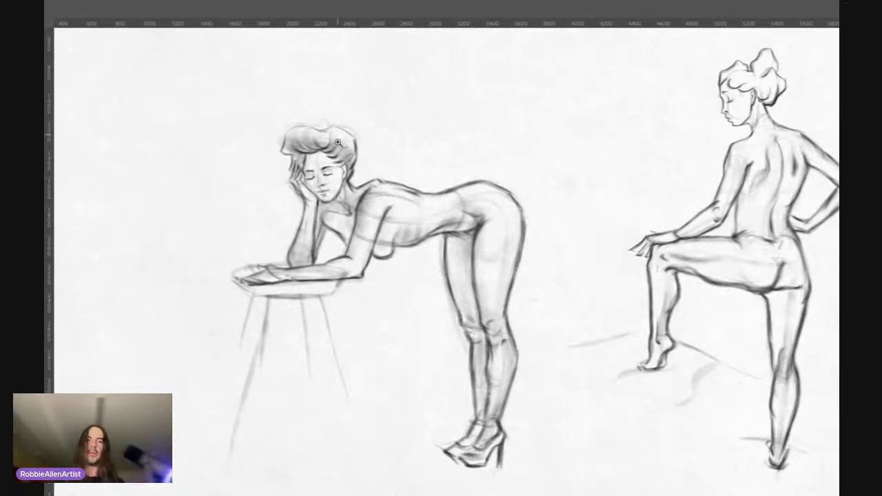
{"action": "left_click_drag", "start_coordinate": [408, 189], "coordinate": [377, 206]}
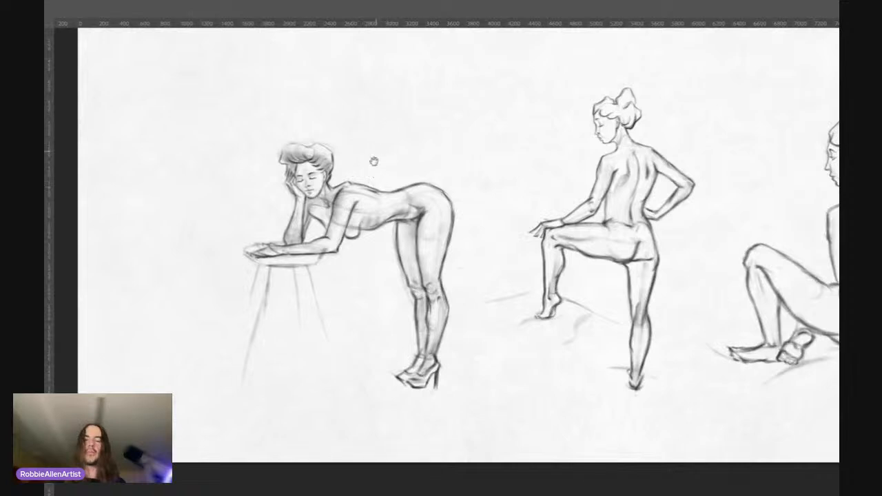
{"action": "left_click_drag", "start_coordinate": [374, 161], "coordinate": [342, 198]}
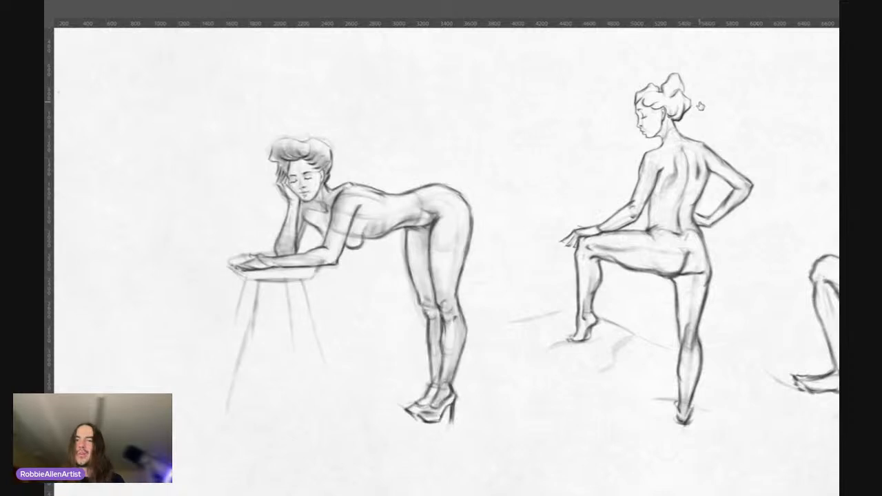
{"action": "key", "text": "Delete"}
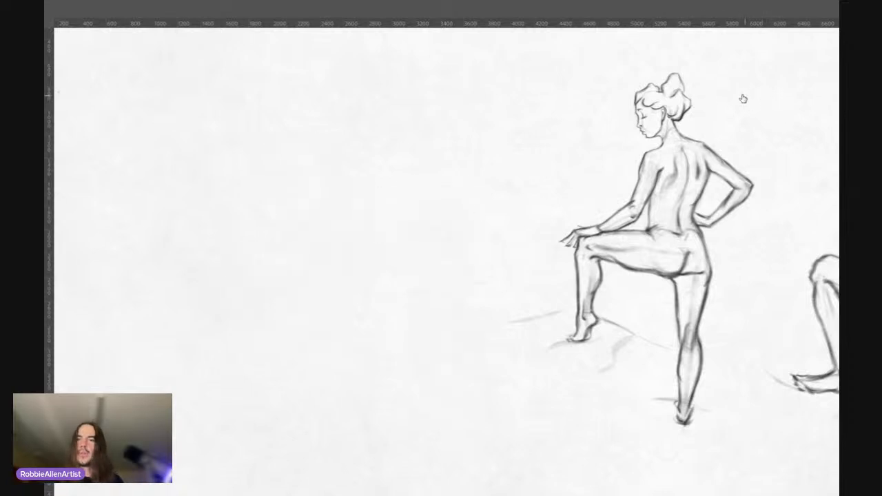
{"action": "key", "text": "ctrl+z"}
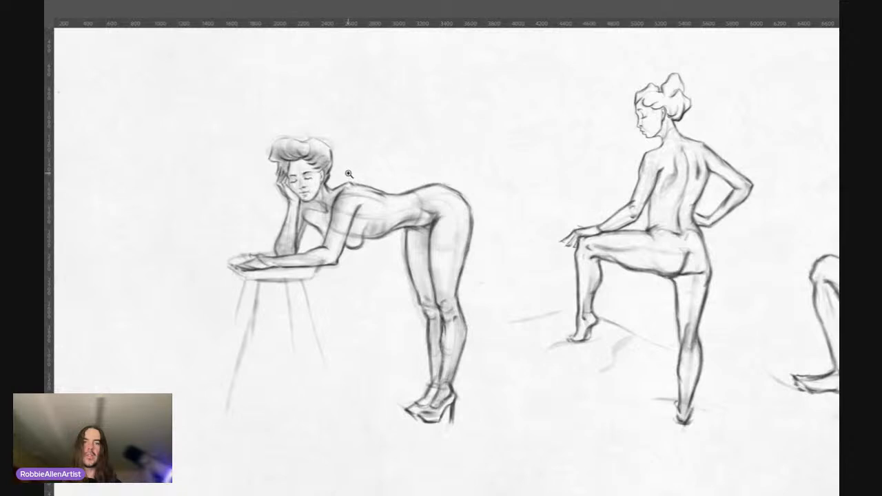
Step: Switch the leaning figure's shading off and on repeatedly to compare the drawing with and without it
{"action": "left_click_drag", "start_coordinate": [365, 187], "coordinate": [422, 174]}
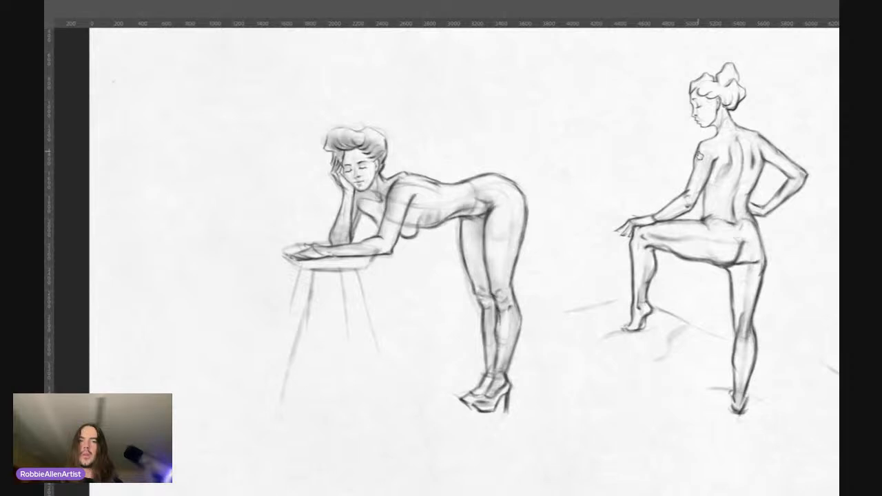
{"action": "key", "text": "ctrl+z"}
{"action": "key", "text": "ctrl+shift+z"}
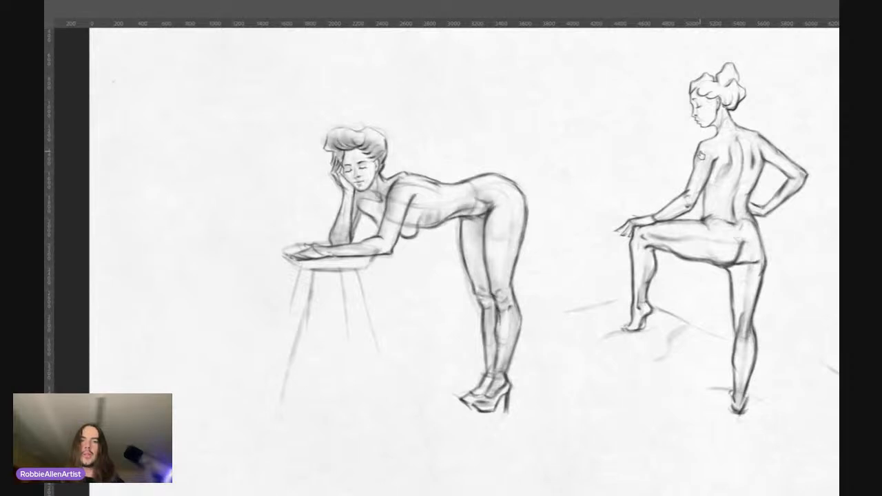
{"action": "key", "text": "ctrl+z"}
{"action": "key", "text": "ctrl+shift+z"}
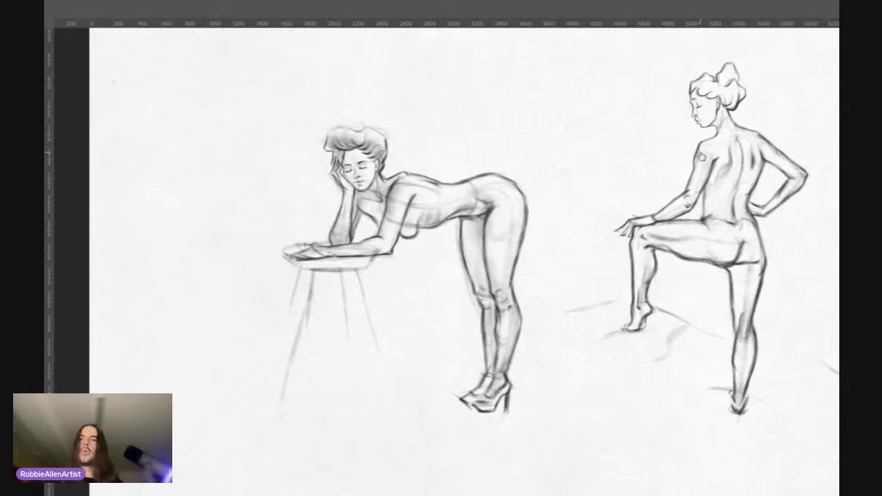
{"action": "left_click_drag", "start_coordinate": [405, 159], "coordinate": [391, 163]}
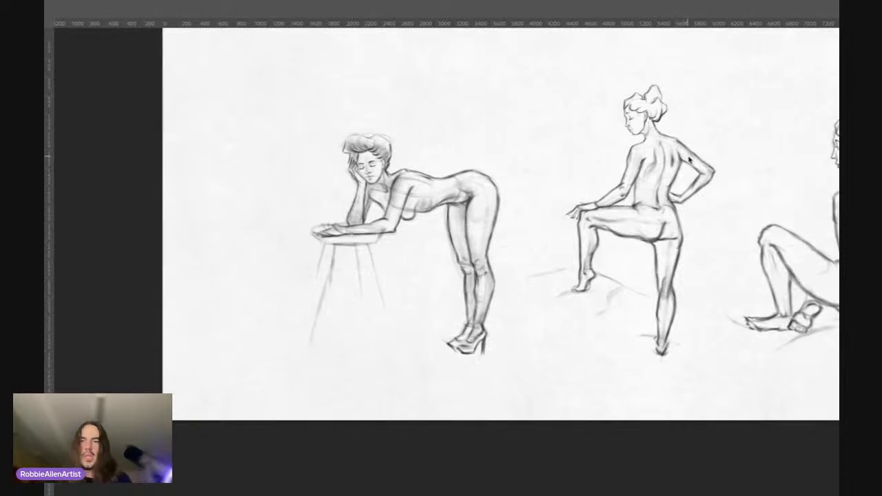
{"action": "key", "text": "ctrl+shift+z"}
{"action": "key", "text": "ctrl+shift+z"}
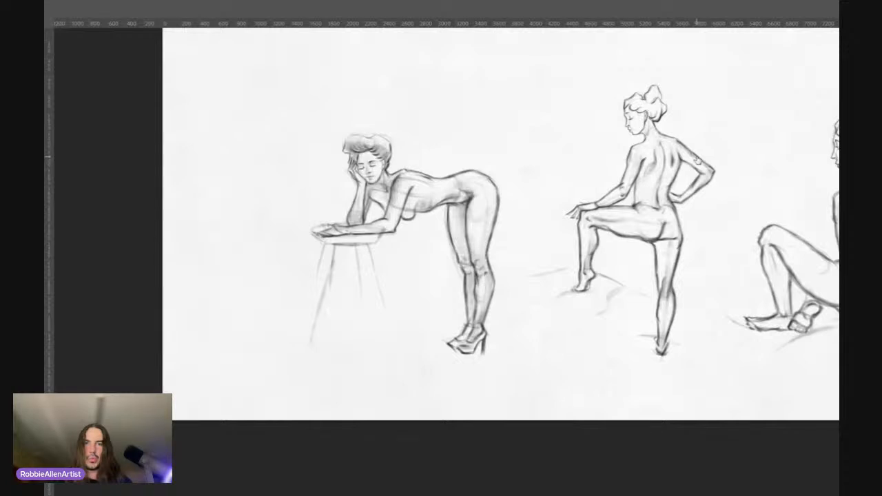
{"action": "key", "text": "ctrl+z"}
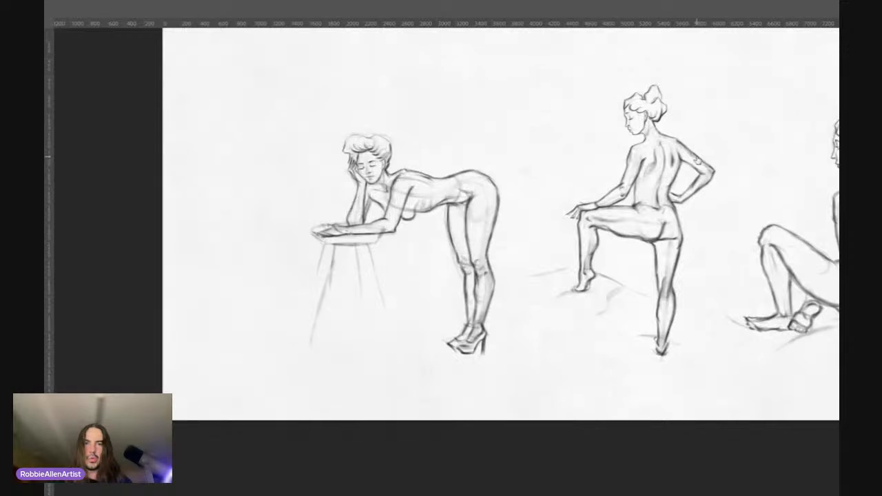
{"action": "key", "text": "ctrl+shift+z"}
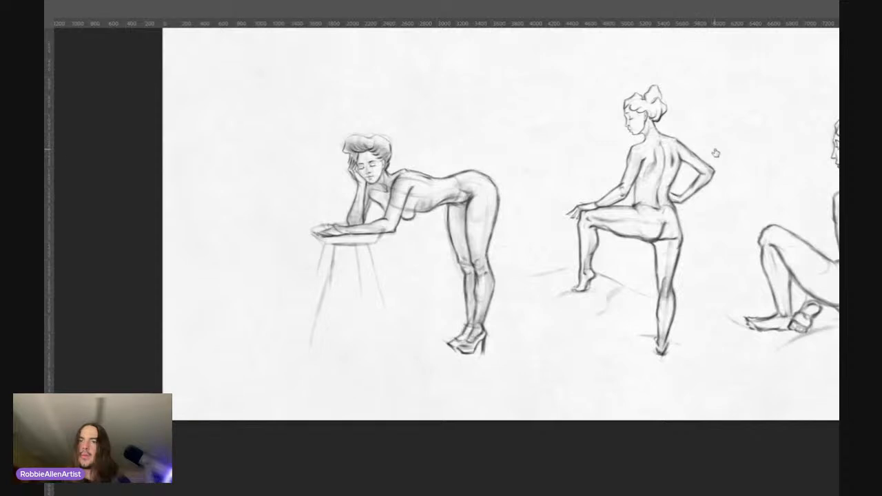
{"action": "key", "text": "ctrl+z"}
{"action": "key", "text": "ctrl+shift+z"}
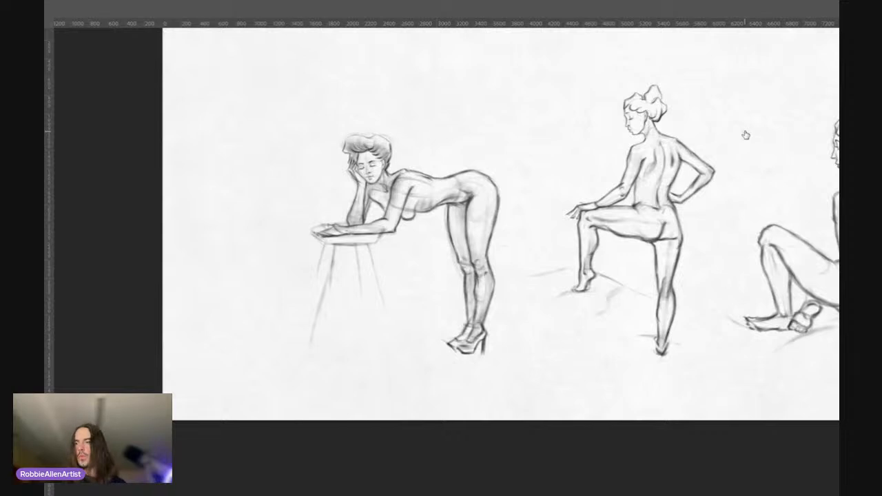
Step: Hide the leaning figure's line work to check the soft shading and stool beneath it, and restore the lines
{"action": "mouse_move", "coordinate": [360, 177]}
{"action": "left_mouse_down"}
{"action": "mouse_move", "coordinate": [388, 147]}
{"action": "mouse_move", "coordinate": [366, 162]}
{"action": "left_mouse_up"}
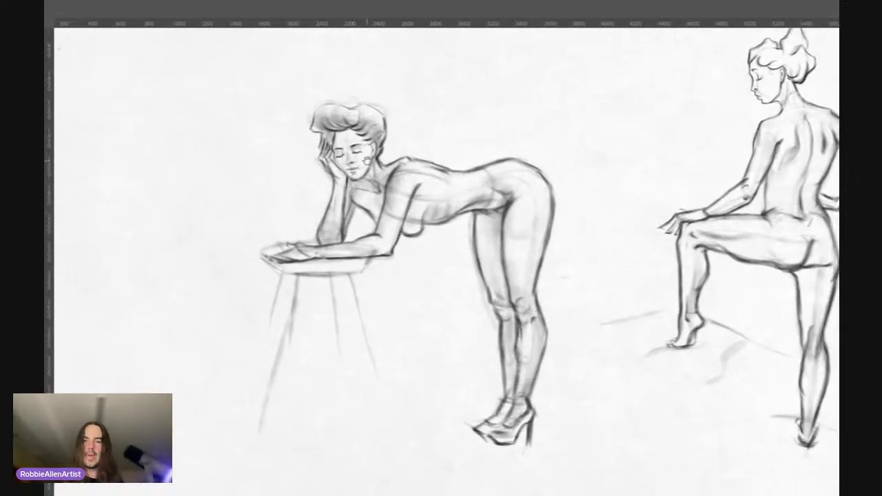
{"action": "left_click_drag", "start_coordinate": [482, 232], "coordinate": [481, 221]}
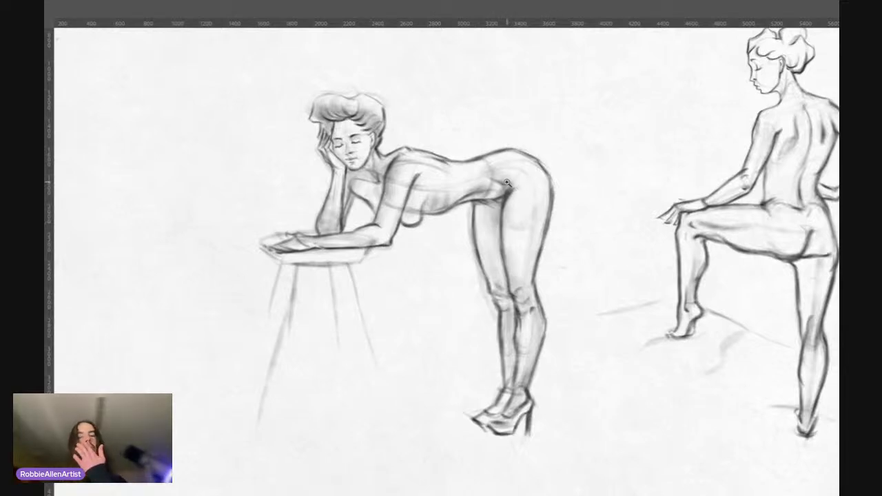
{"action": "scroll", "coordinate": [515, 202], "scroll_direction": "up", "scroll_amount": 1}
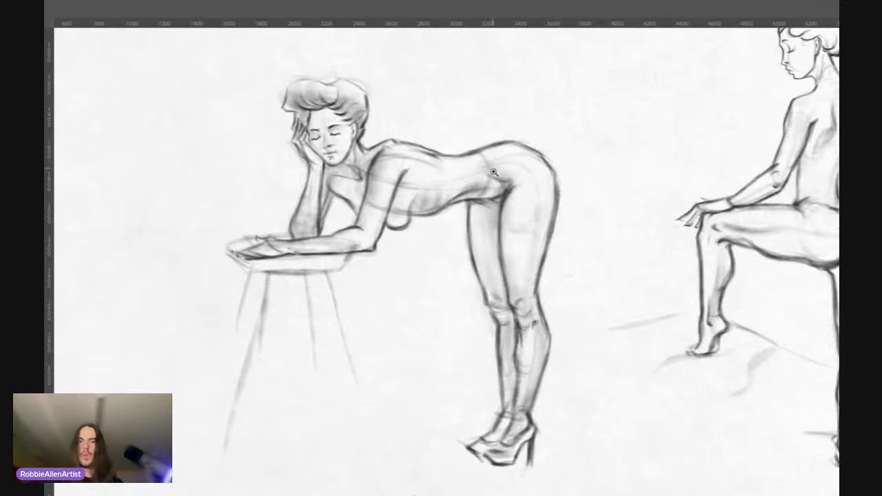
{"action": "left_click_drag", "start_coordinate": [477, 182], "coordinate": [461, 180]}
{"action": "left_click_drag", "start_coordinate": [458, 242], "coordinate": [456, 237]}
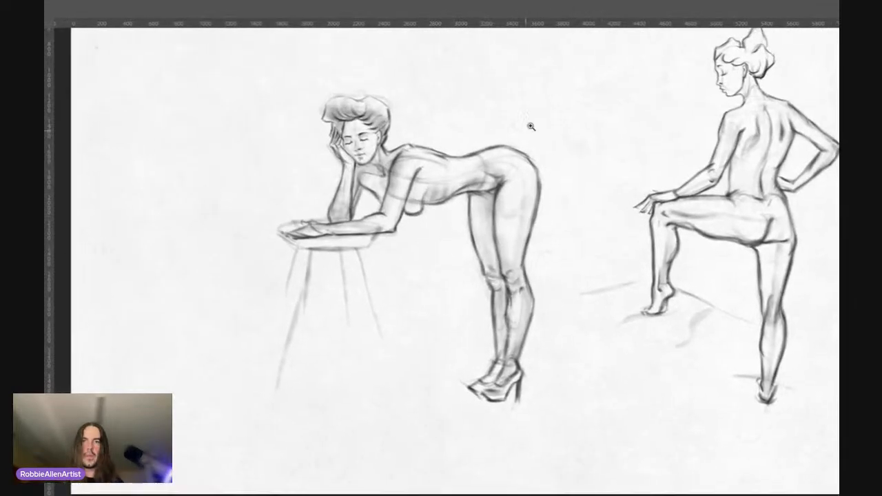
{"action": "left_click", "coordinate": [700, 151]}
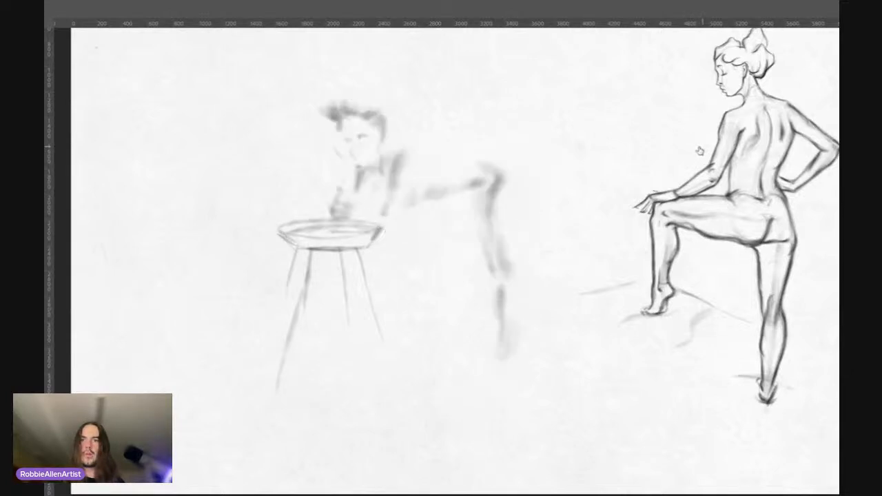
{"action": "left_click", "coordinate": [700, 151]}
{"action": "left_click", "coordinate": [700, 148]}
{"action": "left_click", "coordinate": [700, 149]}
Step: Remove the curved construction lines crossing the leaning figure's upper arm, torso and hip
{"action": "left_click_drag", "start_coordinate": [394, 132], "coordinate": [424, 120]}
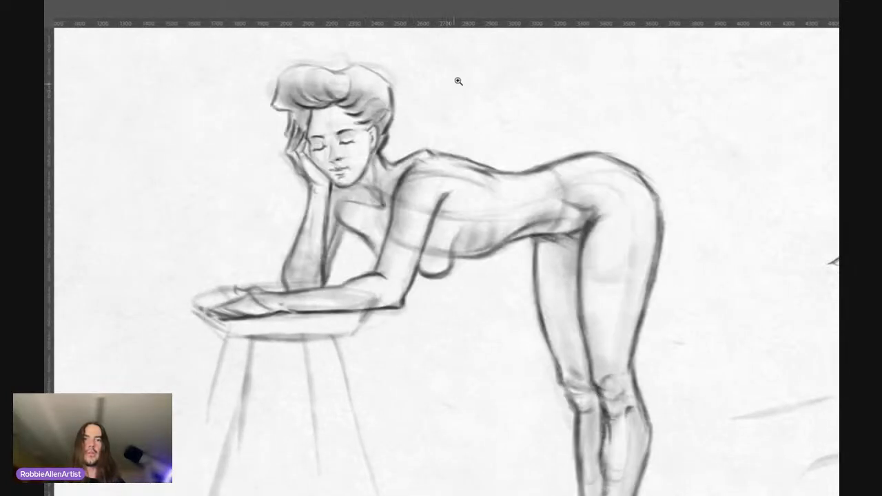
{"action": "left_click_drag", "start_coordinate": [451, 208], "coordinate": [469, 215]}
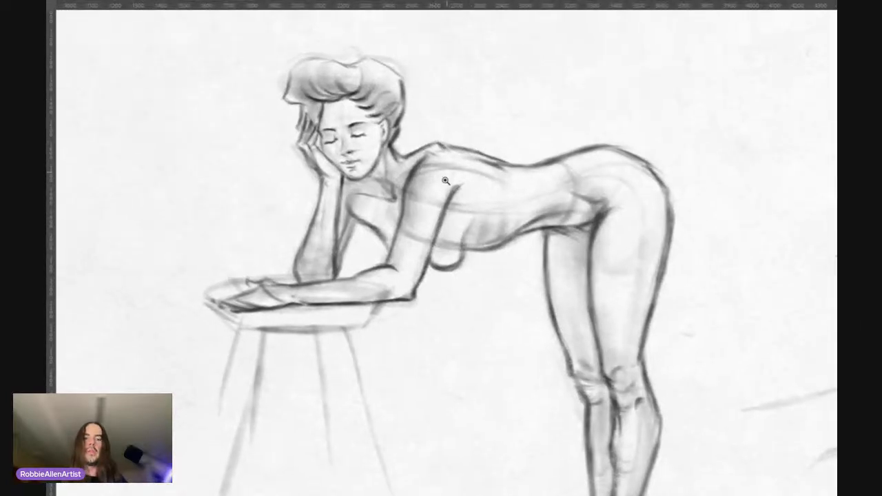
{"action": "left_click", "coordinate": [464, 118]}
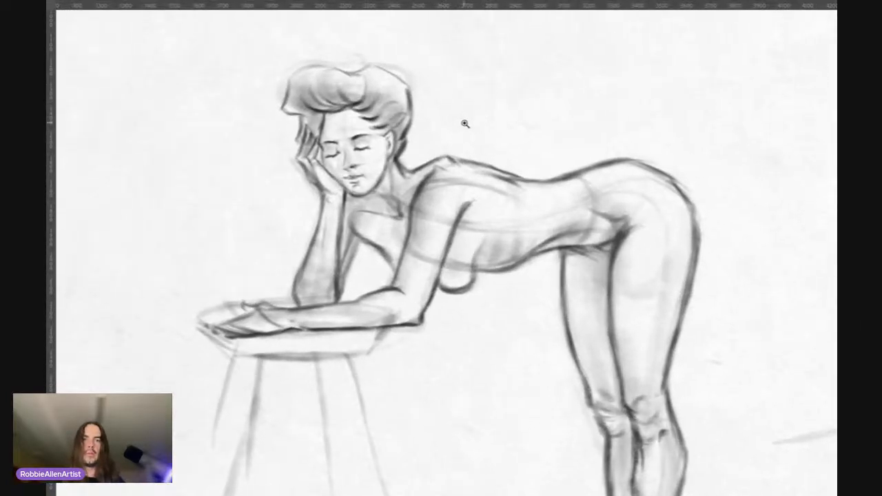
{"action": "mouse_move", "coordinate": [468, 130]}
{"action": "left_mouse_down"}
{"action": "mouse_move", "coordinate": [437, 146]}
{"action": "mouse_move", "coordinate": [457, 134]}
{"action": "left_mouse_up"}
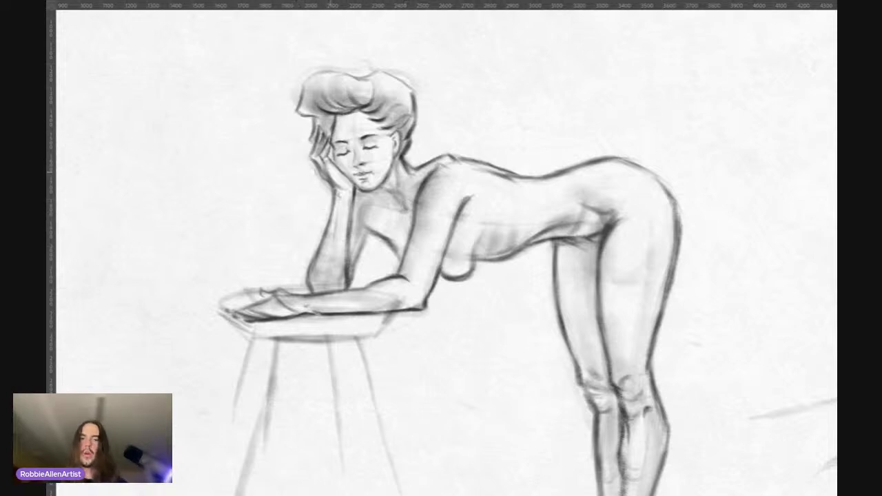
Step: Return the canvas to the full-screen view and enlarge the leaning figure's head and upper body
{"action": "left_click_drag", "start_coordinate": [328, 98], "coordinate": [334, 131]}
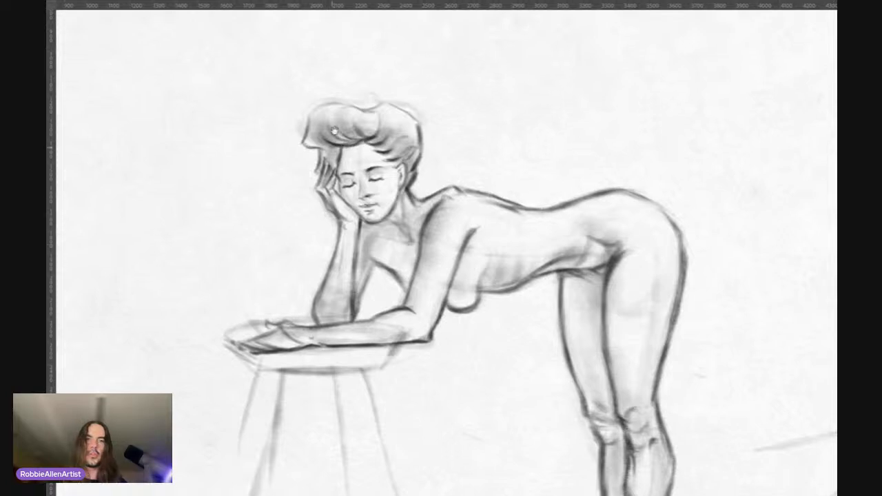
{"action": "scroll", "coordinate": [351, 110], "scroll_direction": "up", "scroll_amount": 1}
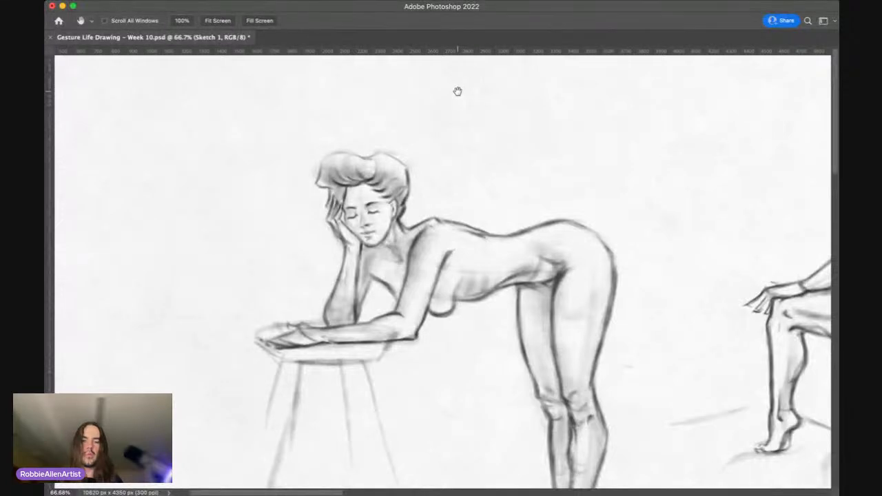
{"action": "key", "text": "f"}
{"action": "key", "text": "f"}
{"action": "key", "text": "z"}
{"action": "left_click_drag", "start_coordinate": [338, 123], "coordinate": [366, 97]}
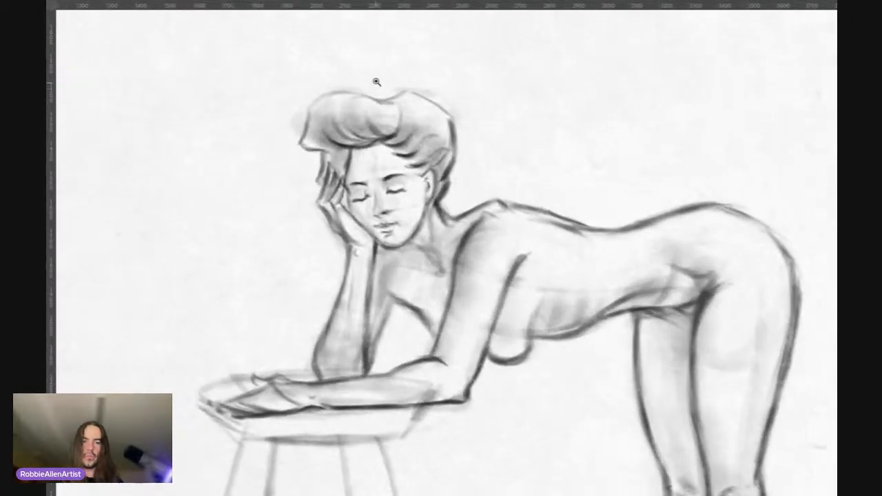
Step: Erase the stray marks around the leaning figure's hair and tidy the edge of the far side of the chest
{"action": "key", "text": "e"}
{"action": "left_click_drag", "start_coordinate": [290, 128], "coordinate": [294, 111]}
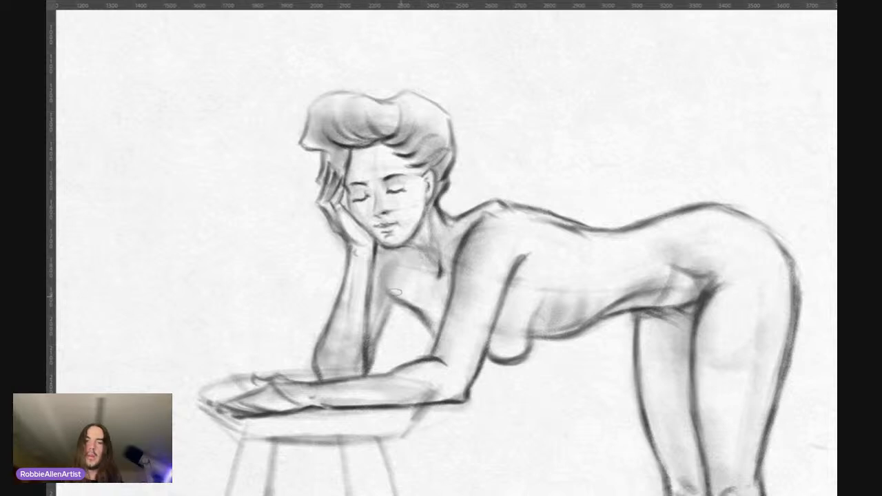
{"action": "left_click_drag", "start_coordinate": [385, 281], "coordinate": [394, 294]}
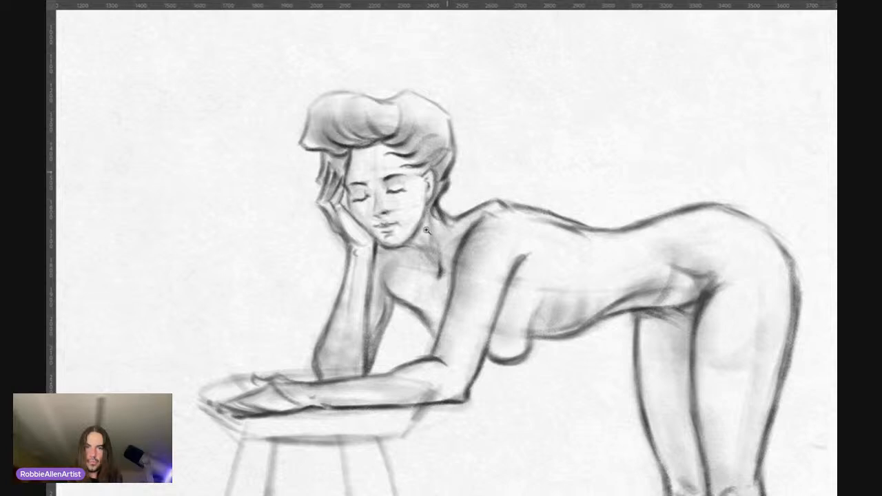
Step: Refine the front contour of the leaning figure's hair and darken the curved line where the front roll meets the crown
{"action": "scroll", "coordinate": [413, 235], "scroll_direction": "down", "scroll_amount": 2}
{"action": "left_click_drag", "start_coordinate": [485, 251], "coordinate": [453, 233]}
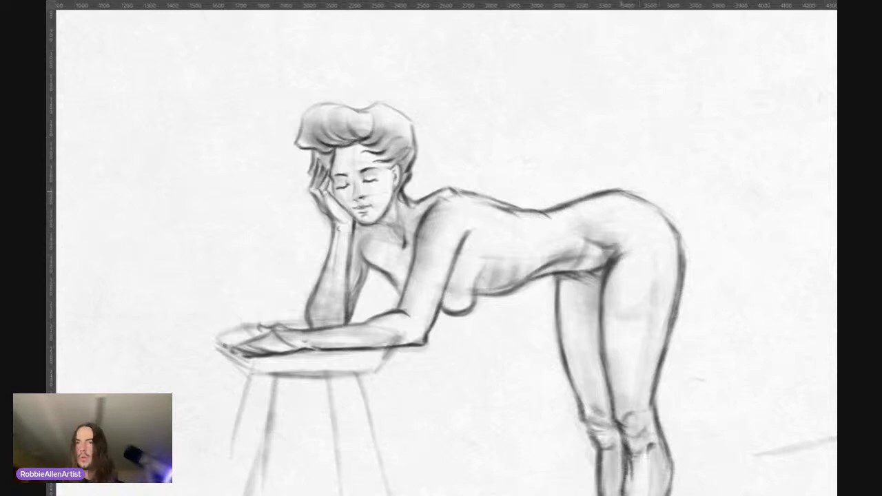
{"action": "left_click_drag", "start_coordinate": [484, 207], "coordinate": [457, 209]}
{"action": "left_click_drag", "start_coordinate": [458, 265], "coordinate": [439, 229]}
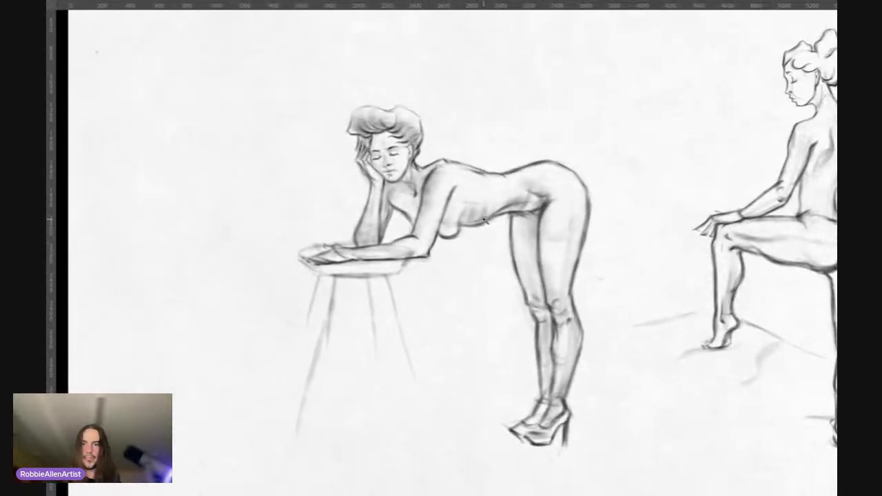
{"action": "left_click", "coordinate": [383, 95]}
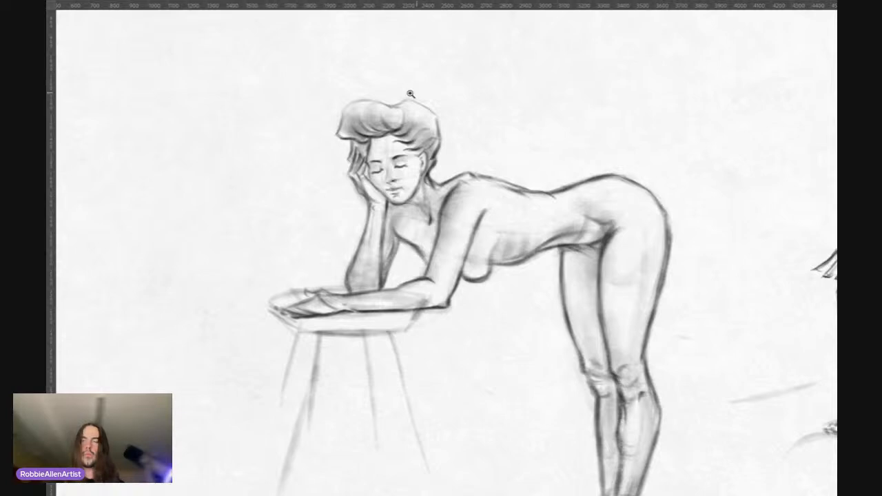
{"action": "left_click", "coordinate": [410, 93]}
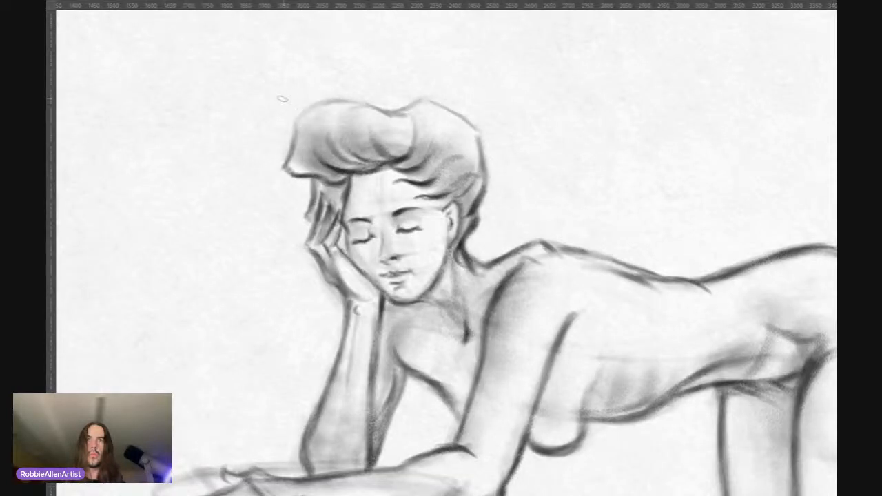
{"action": "mouse_move", "coordinate": [300, 112]}
{"action": "left_mouse_down"}
{"action": "mouse_move", "coordinate": [290, 162]}
{"action": "mouse_move", "coordinate": [314, 207]}
{"action": "mouse_move", "coordinate": [310, 219]}
{"action": "left_mouse_up"}
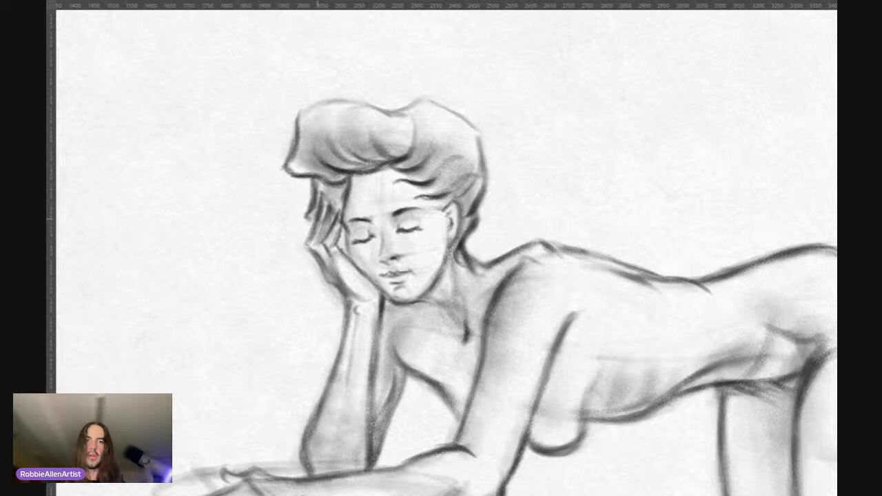
{"action": "left_click_drag", "start_coordinate": [297, 131], "coordinate": [317, 103]}
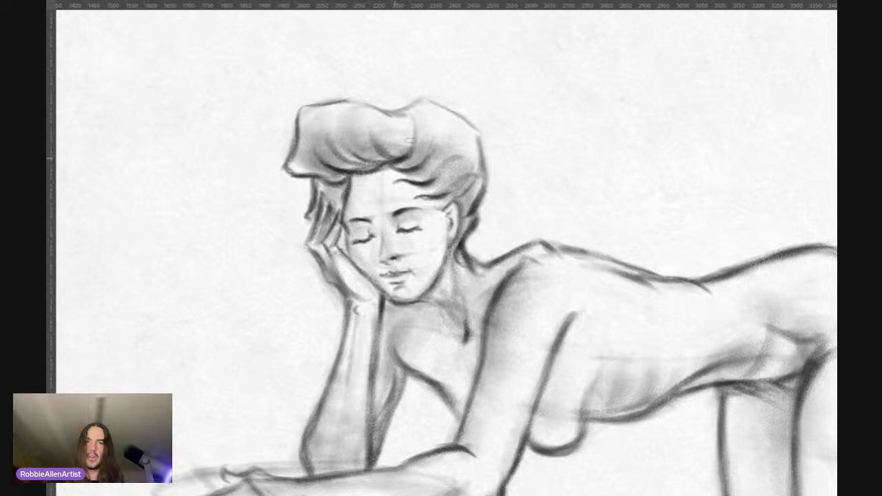
{"action": "mouse_move", "coordinate": [410, 140]}
{"action": "left_mouse_down"}
{"action": "mouse_move", "coordinate": [407, 115]}
{"action": "mouse_move", "coordinate": [408, 155]}
{"action": "left_mouse_up"}
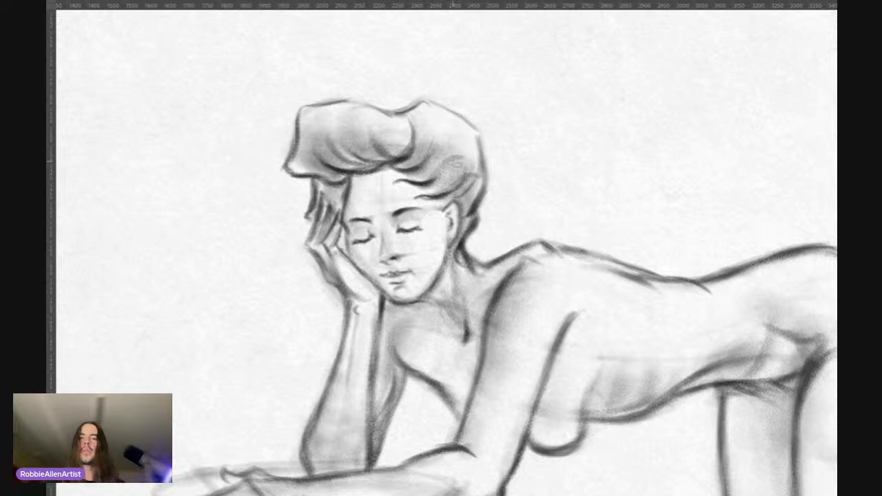
Step: Strengthen the contour at the back of the leaning figure's hair and tidy the outline along its top
{"action": "left_click_drag", "start_coordinate": [482, 179], "coordinate": [466, 226]}
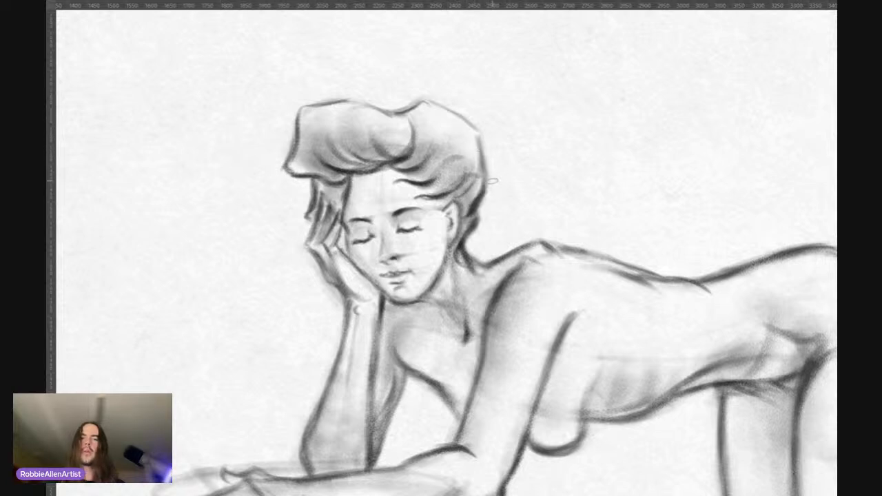
{"action": "left_click_drag", "start_coordinate": [481, 157], "coordinate": [487, 184]}
{"action": "left_click_drag", "start_coordinate": [475, 134], "coordinate": [482, 173]}
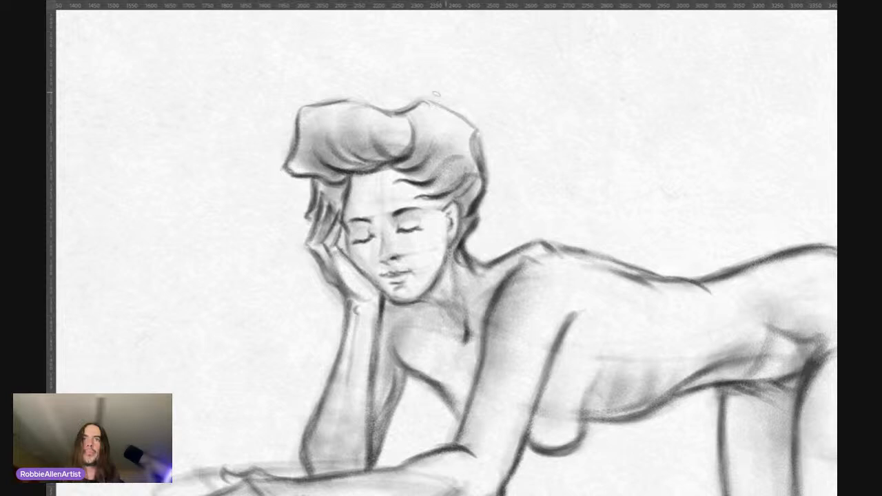
{"action": "left_click_drag", "start_coordinate": [438, 106], "coordinate": [470, 122]}
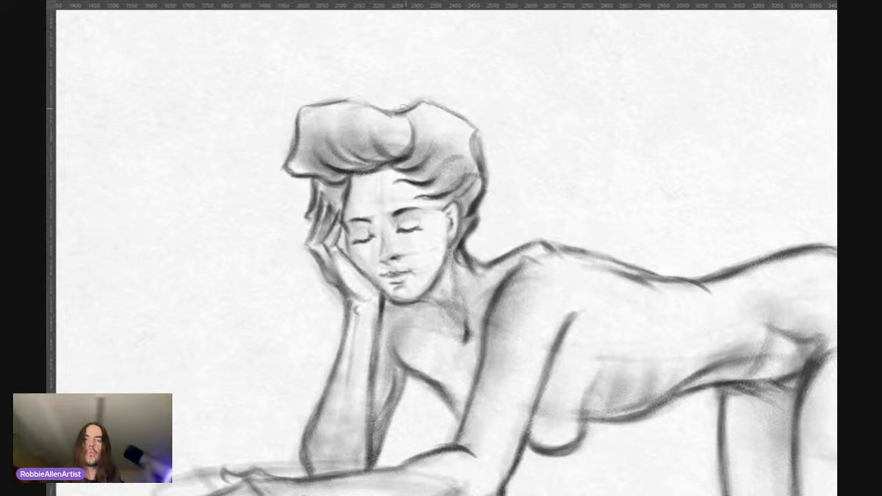
{"action": "left_click_drag", "start_coordinate": [406, 106], "coordinate": [318, 109]}
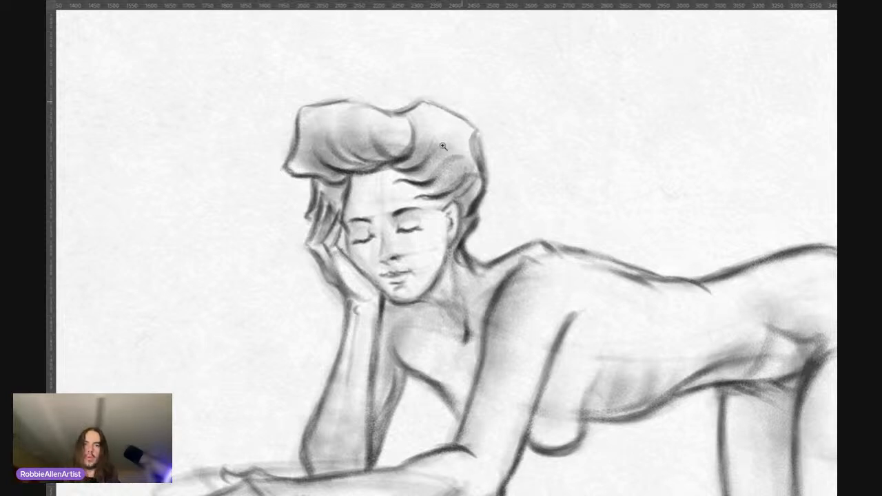
Step: Review the leaning figure from head to heels, checking the hair, torso and legs at several magnifications
{"action": "scroll", "coordinate": [443, 147], "scroll_direction": "down", "scroll_amount": 4}
{"action": "scroll", "coordinate": [477, 199], "scroll_direction": "down", "scroll_amount": 2}
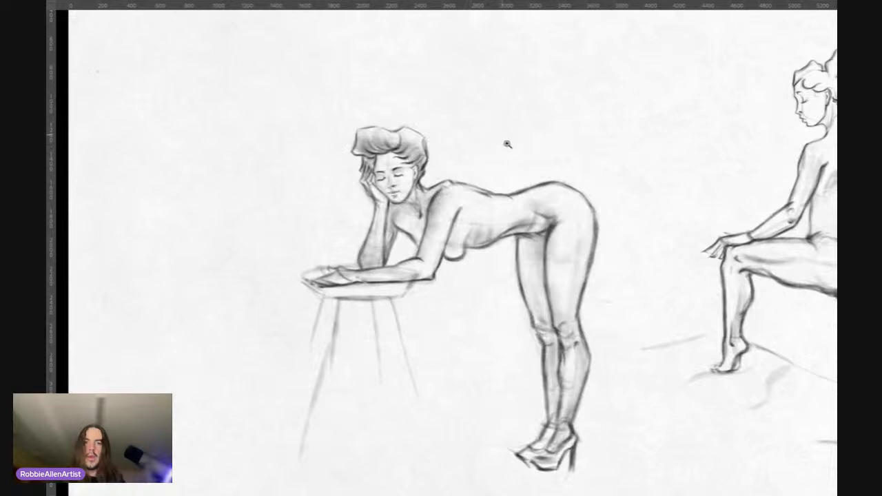
{"action": "scroll", "coordinate": [522, 226], "scroll_direction": "down", "scroll_amount": 2}
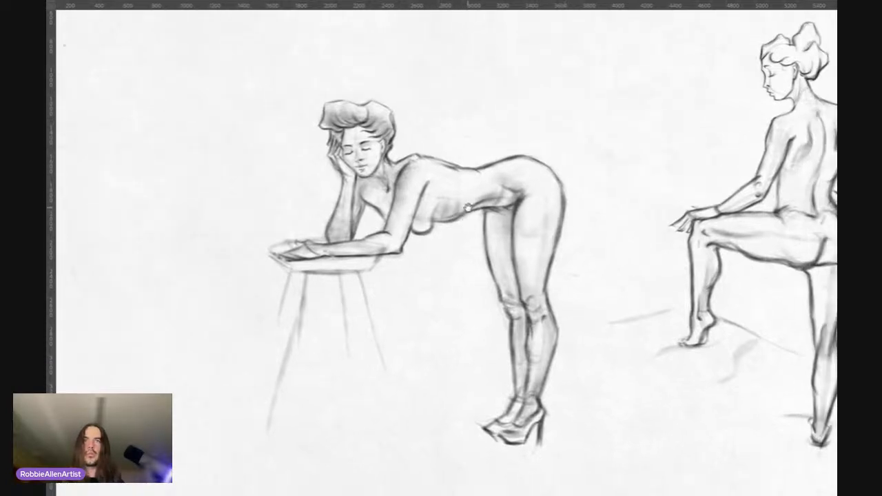
{"action": "scroll", "coordinate": [424, 186], "scroll_direction": "up", "scroll_amount": 3}
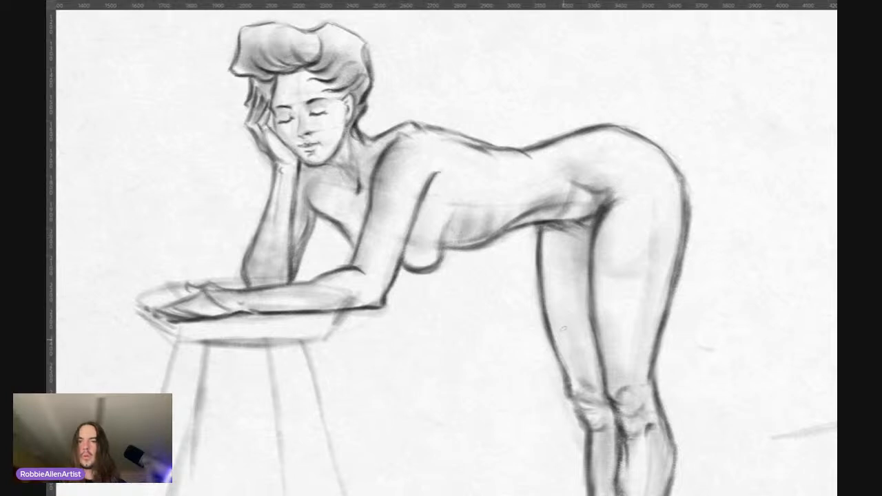
{"action": "mouse_move", "coordinate": [547, 239]}
{"action": "left_mouse_down"}
{"action": "mouse_move", "coordinate": [511, 242]}
{"action": "mouse_move", "coordinate": [517, 222]}
{"action": "mouse_move", "coordinate": [453, 222]}
{"action": "left_mouse_up"}
{"action": "left_click", "coordinate": [365, 155]}
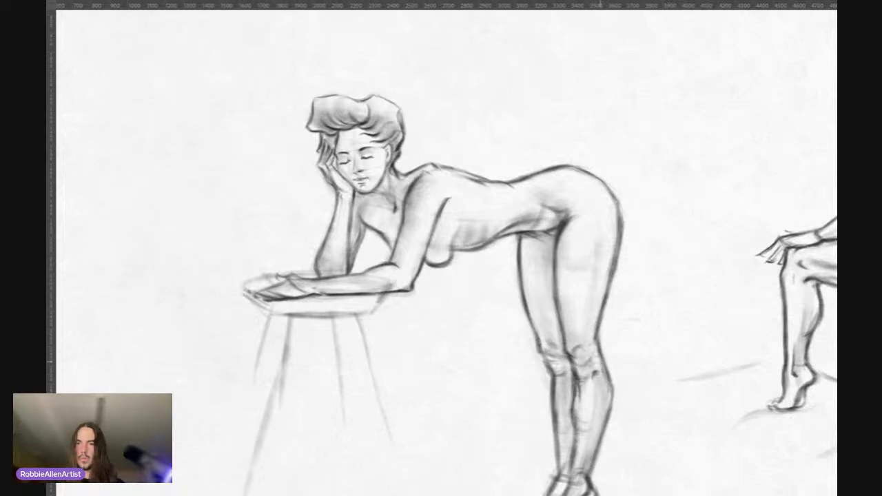
{"action": "mouse_move", "coordinate": [597, 348]}
{"action": "left_mouse_down"}
{"action": "mouse_move", "coordinate": [577, 279]}
{"action": "mouse_move", "coordinate": [563, 282]}
{"action": "mouse_move", "coordinate": [539, 261]}
{"action": "left_mouse_up"}
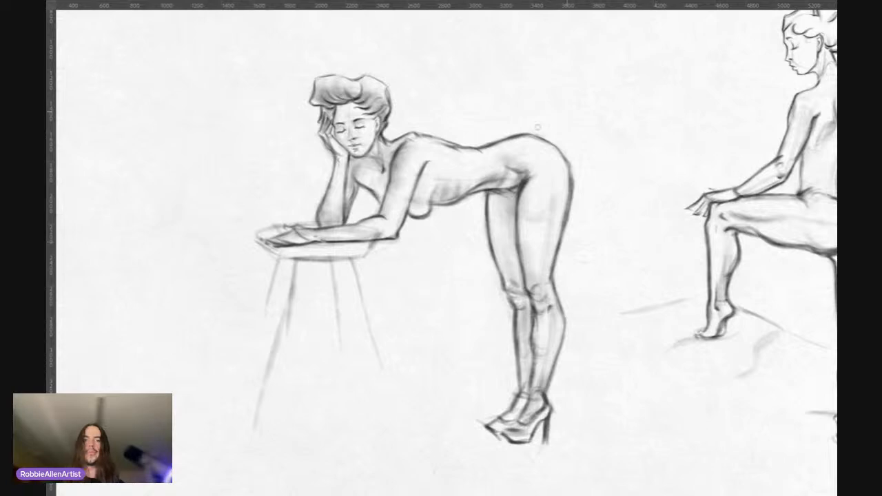
Step: Compare the leaning figure with the standing and seated figures across the whole page
{"action": "scroll", "coordinate": [538, 129], "scroll_direction": "down", "scroll_amount": 3}
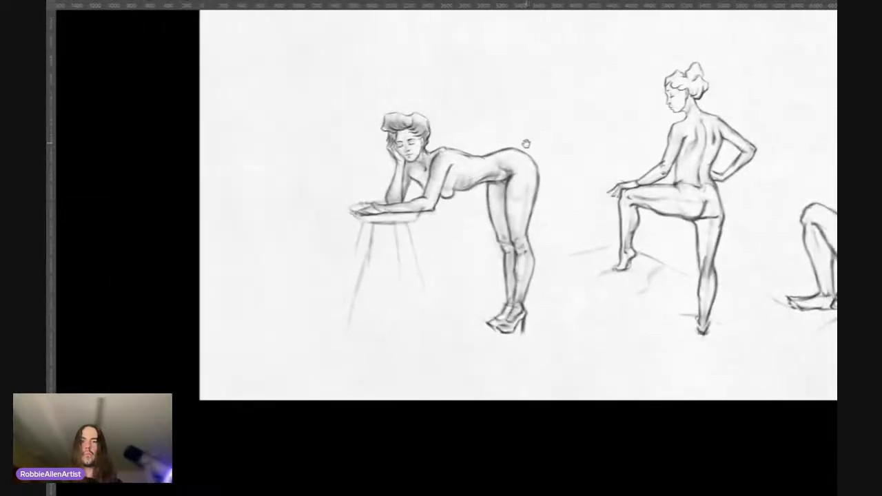
{"action": "left_click_drag", "start_coordinate": [527, 144], "coordinate": [375, 179]}
{"action": "left_click_drag", "start_coordinate": [447, 172], "coordinate": [448, 155]}
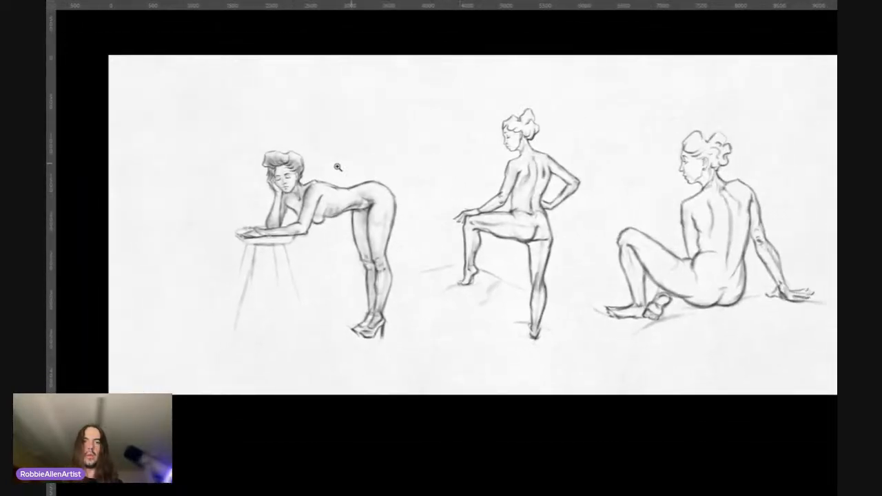
{"action": "scroll", "coordinate": [338, 167], "scroll_direction": "up", "scroll_amount": 5}
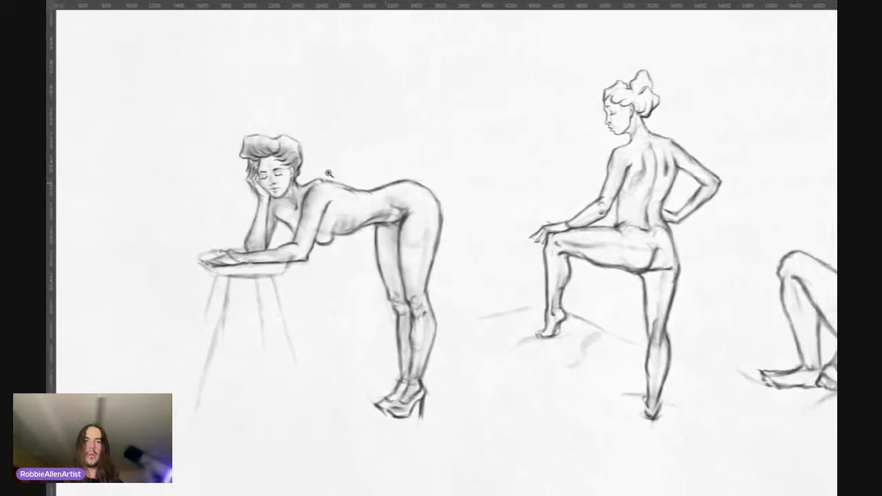
{"action": "scroll", "coordinate": [329, 173], "scroll_direction": "down", "scroll_amount": 5}
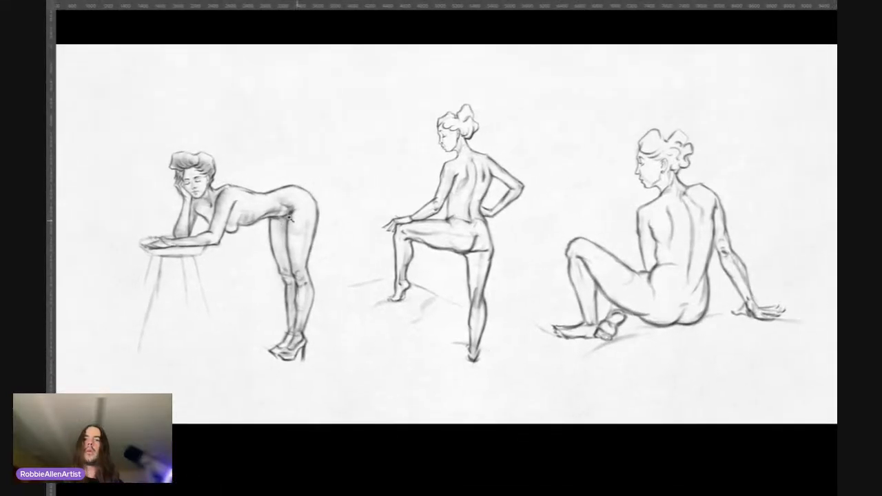
{"action": "scroll", "coordinate": [365, 190], "scroll_direction": "down", "scroll_amount": 2}
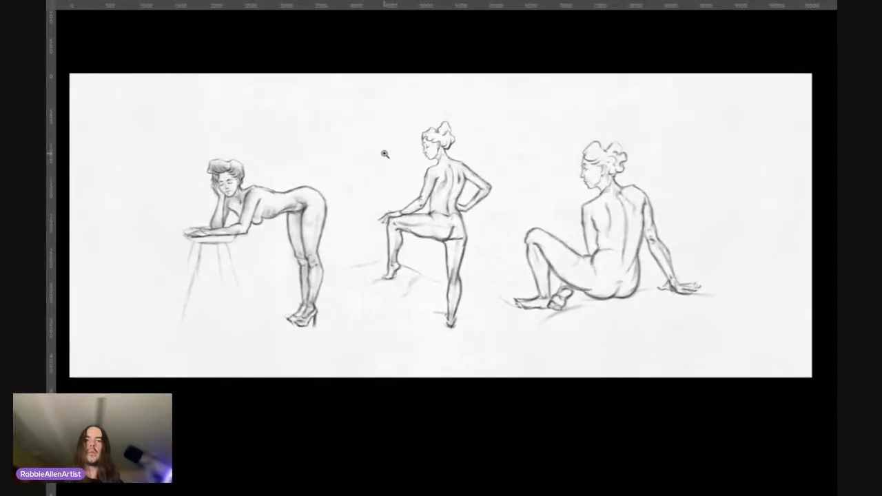
{"action": "scroll", "coordinate": [255, 213], "scroll_direction": "up", "scroll_amount": 2}
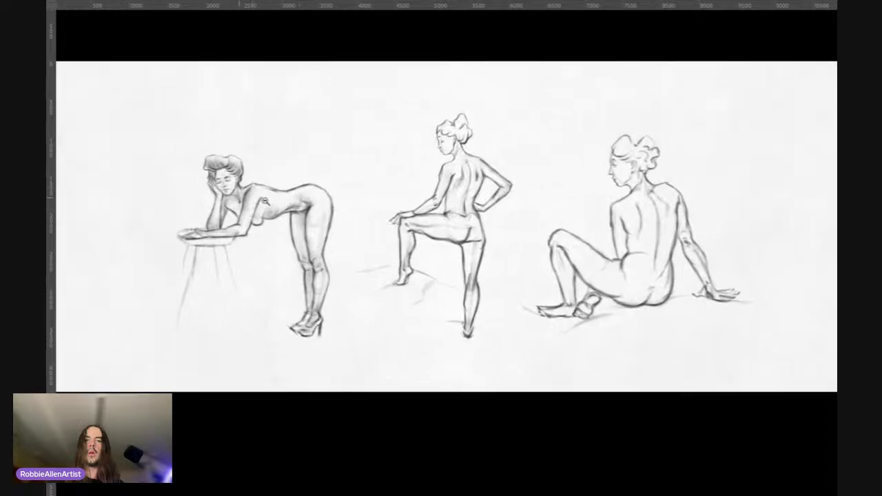
{"action": "scroll", "coordinate": [209, 190], "scroll_direction": "up", "scroll_amount": 3}
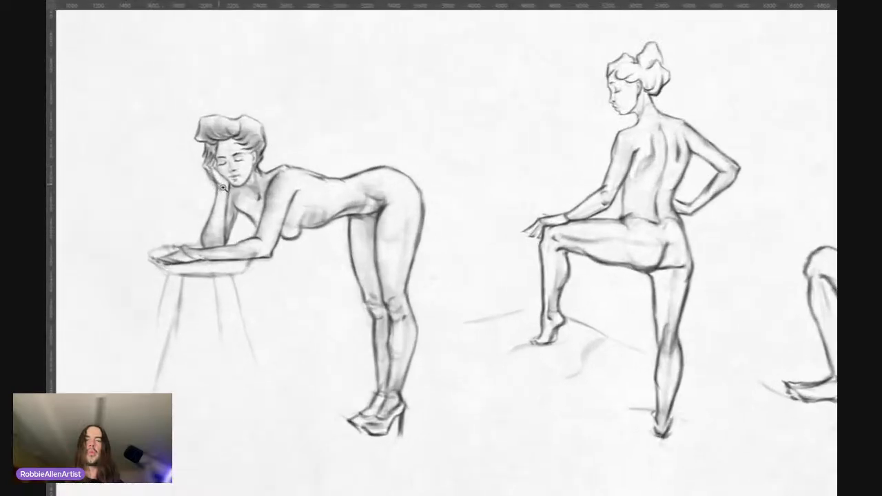
{"action": "left_click_drag", "start_coordinate": [239, 184], "coordinate": [281, 234]}
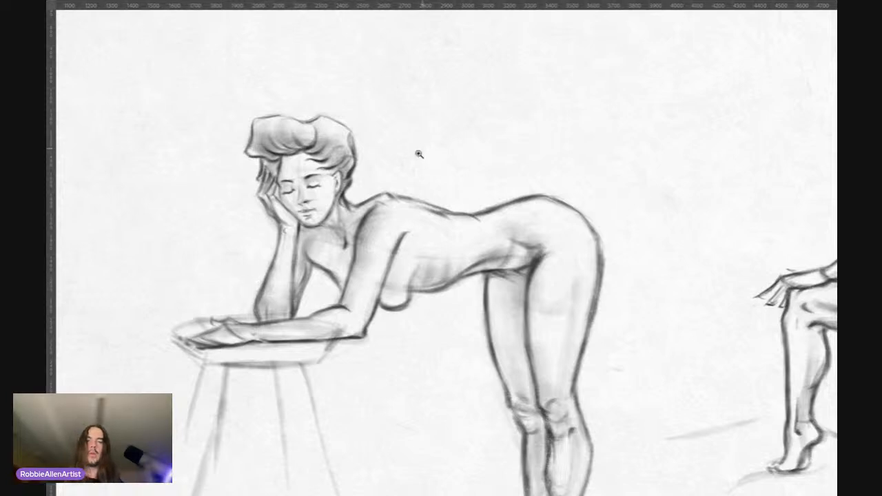
{"action": "scroll", "coordinate": [418, 152], "scroll_direction": "down", "scroll_amount": 2}
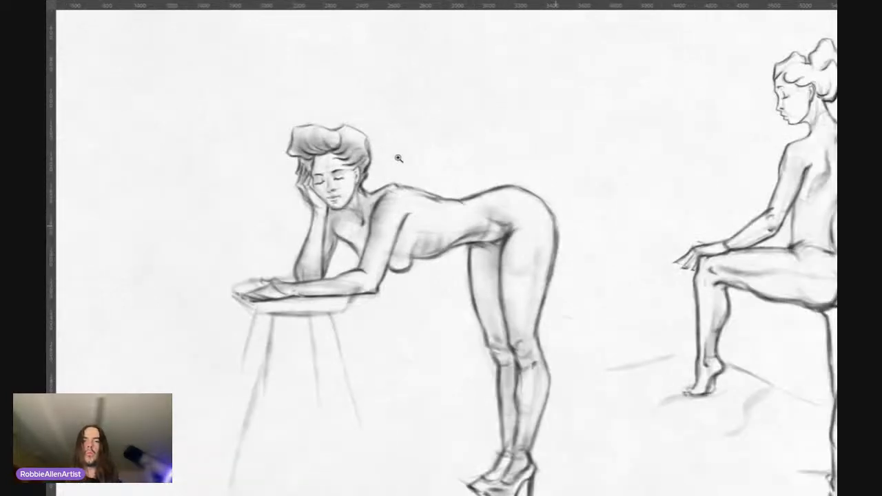
Step: Scale down the rough squatting figure sketch and place it in the upper-left corner of the page, beside the leaning figure
{"action": "key", "text": "ctrl+0"}
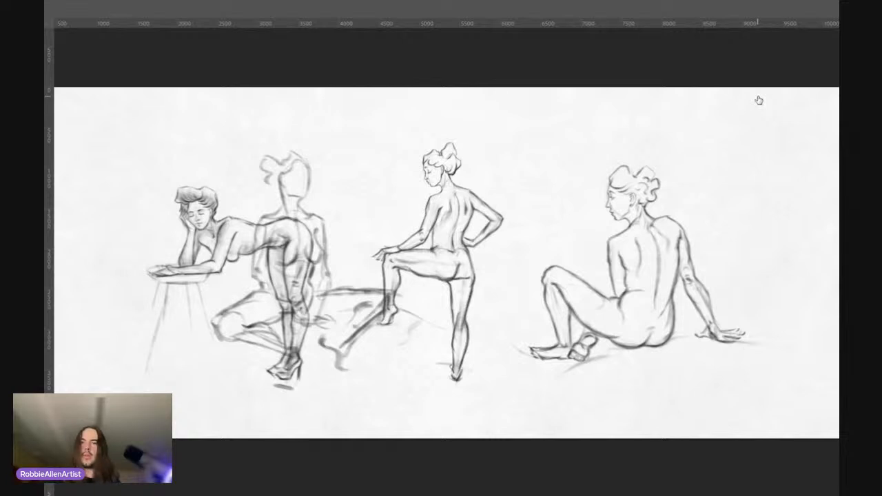
{"action": "key", "text": "ctrl+t"}
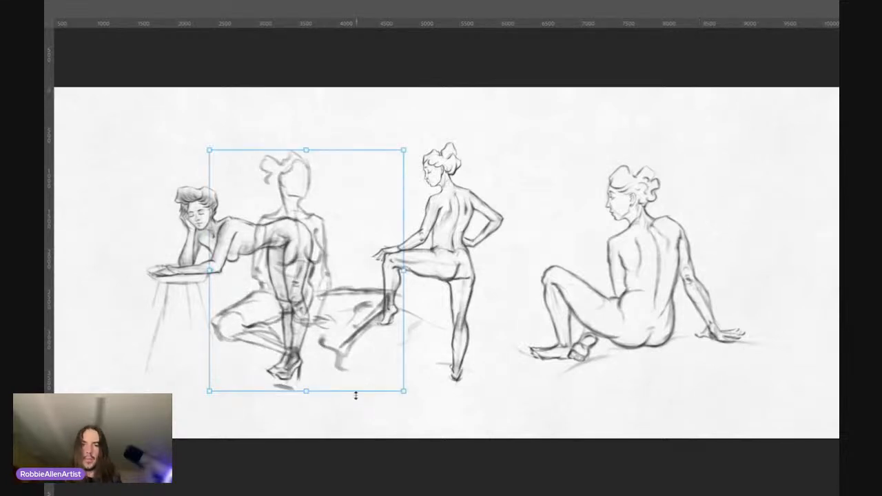
{"action": "left_click_drag", "start_coordinate": [406, 392], "coordinate": [315, 289]}
{"action": "left_click_drag", "start_coordinate": [275, 250], "coordinate": [121, 207]}
{"action": "left_click_drag", "start_coordinate": [175, 329], "coordinate": [287, 356]}
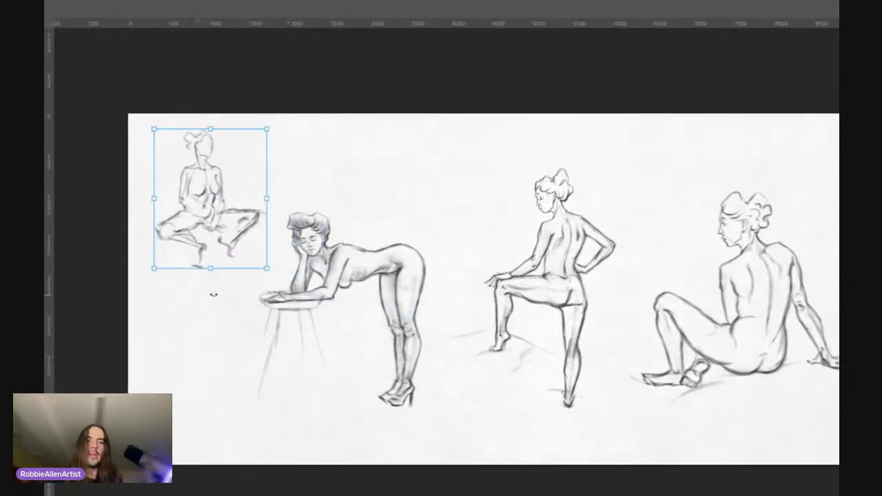
{"action": "mouse_move", "coordinate": [265, 269]}
{"action": "left_mouse_down"}
{"action": "mouse_move", "coordinate": [252, 252]}
{"action": "mouse_move", "coordinate": [256, 264]}
{"action": "left_mouse_up"}
{"action": "key", "text": "Return"}
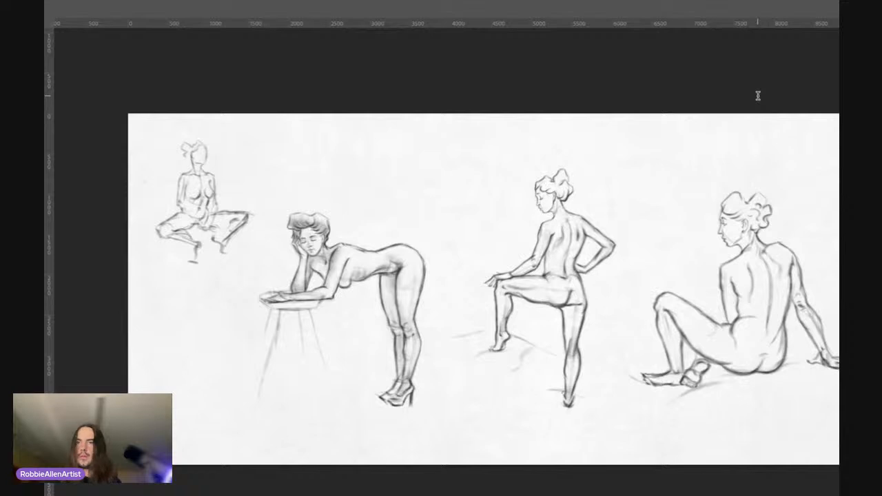
Step: Scale down the rough hand-on-hip back-view standing sketch and place it near the page's right edge, beside the seated figure
{"action": "left_click", "coordinate": [698, 113]}
{"action": "left_click", "coordinate": [699, 113]}
{"action": "left_click", "coordinate": [700, 127]}
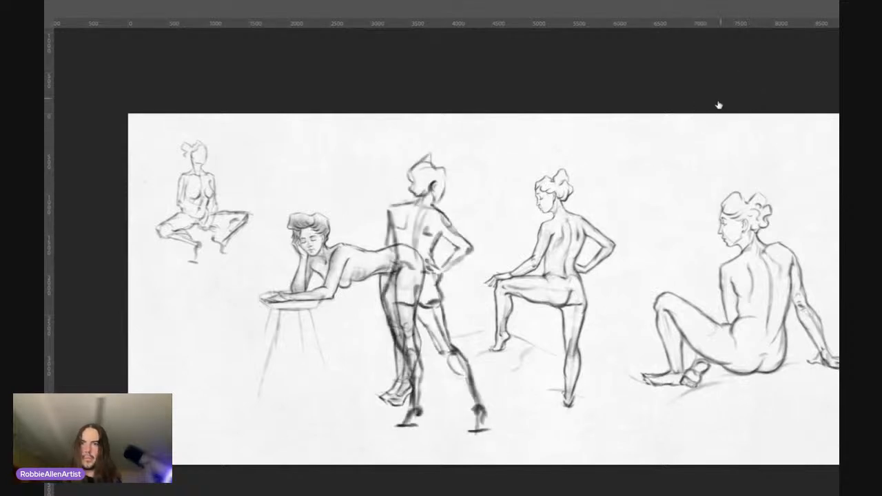
{"action": "key", "text": "ctrl+t"}
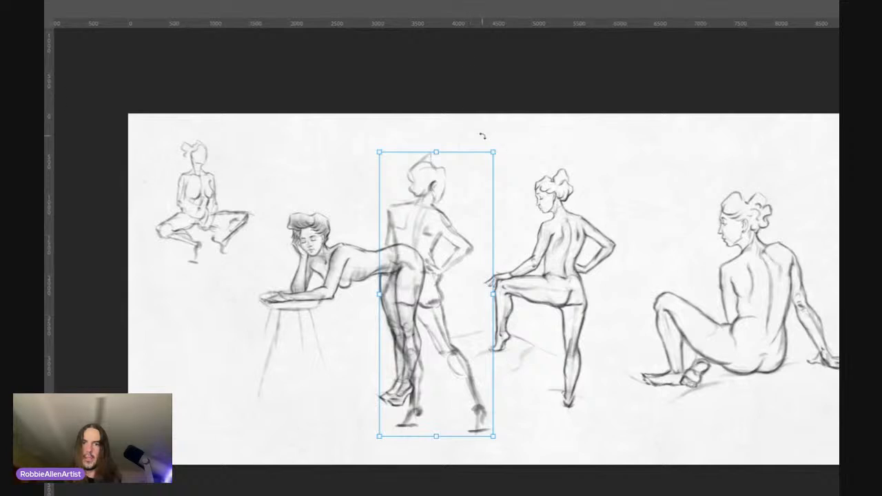
{"action": "left_click_drag", "start_coordinate": [494, 150], "coordinate": [468, 209]}
{"action": "left_click_drag", "start_coordinate": [431, 272], "coordinate": [476, 183]}
{"action": "scroll", "coordinate": [469, 202], "scroll_direction": "right", "scroll_amount": 5}
{"action": "scroll", "coordinate": [469, 200], "scroll_direction": "left", "scroll_amount": 1}
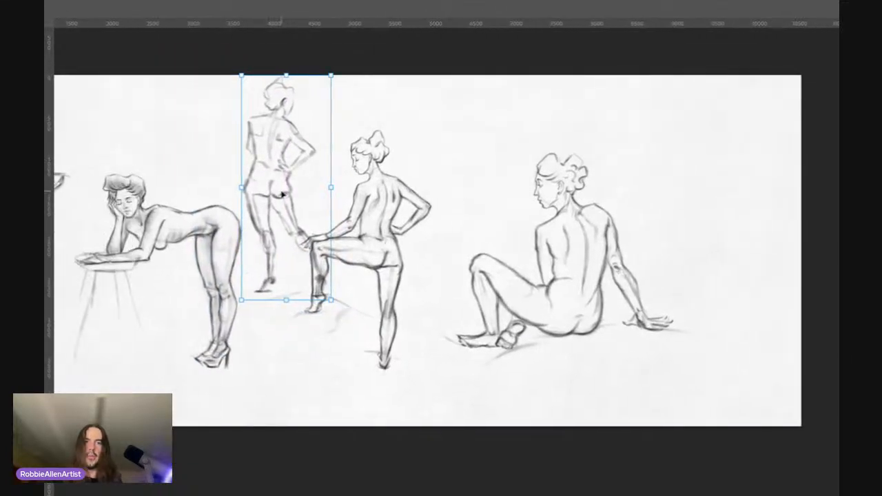
{"action": "left_click_drag", "start_coordinate": [283, 195], "coordinate": [694, 288]}
{"action": "scroll", "coordinate": [695, 288], "scroll_direction": "right", "scroll_amount": 5}
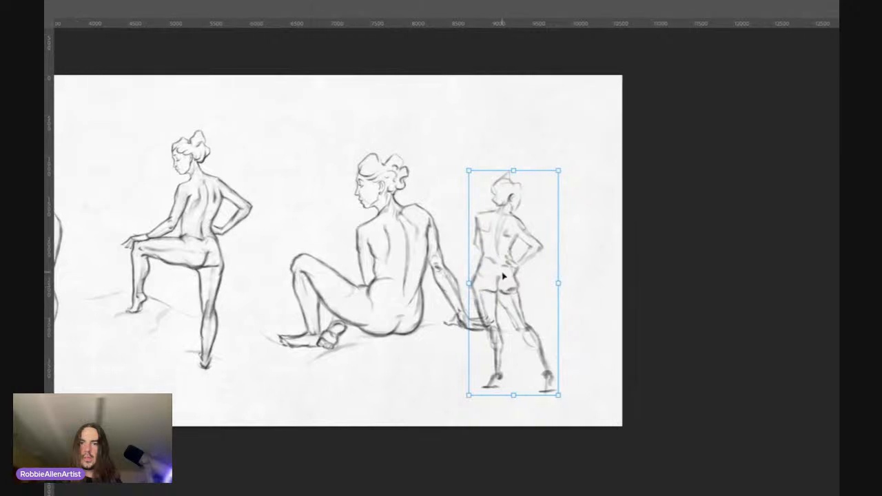
{"action": "left_click_drag", "start_coordinate": [503, 275], "coordinate": [544, 235]}
{"action": "key", "text": "Return"}
Step: Review how the hand-on-hip back-view sketch sits with the other figures across the page
{"action": "left_click", "coordinate": [572, 184]}
{"action": "left_click", "coordinate": [577, 176], "text": "alt"}
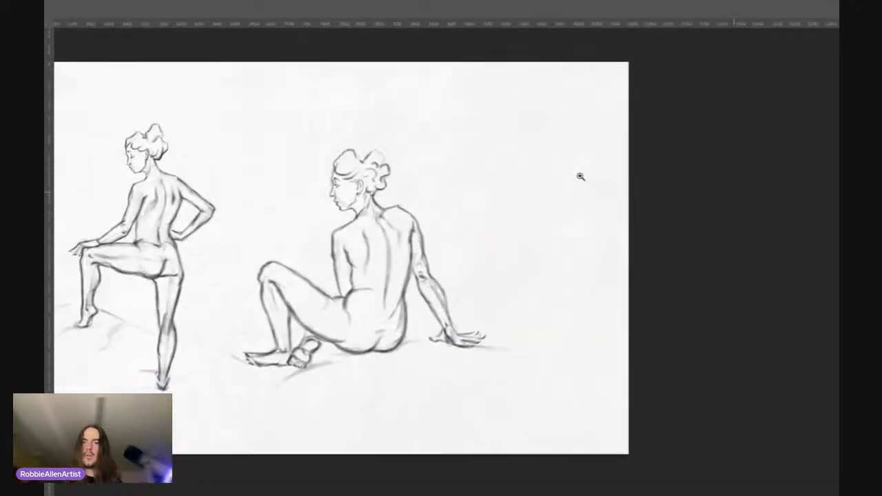
{"action": "left_click", "coordinate": [560, 193]}
{"action": "left_click_drag", "start_coordinate": [576, 183], "coordinate": [621, 189]}
{"action": "left_click_drag", "start_coordinate": [565, 187], "coordinate": [553, 150]}
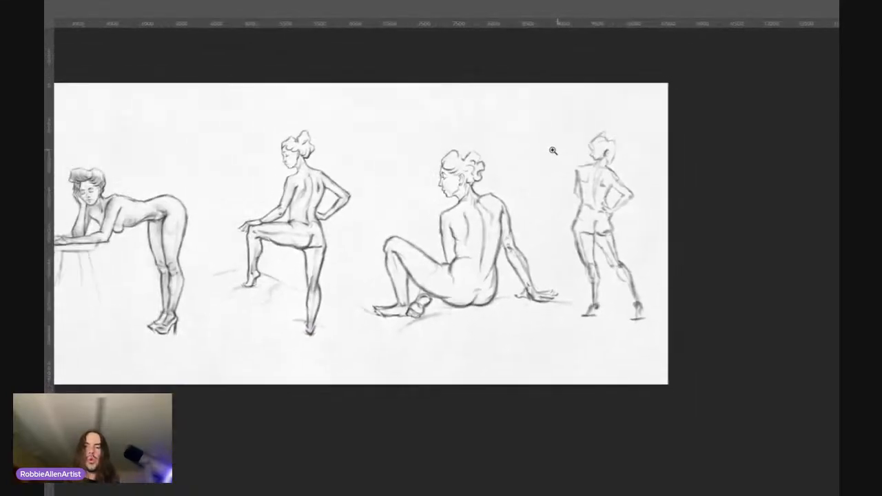
{"action": "left_click_drag", "start_coordinate": [381, 276], "coordinate": [486, 295]}
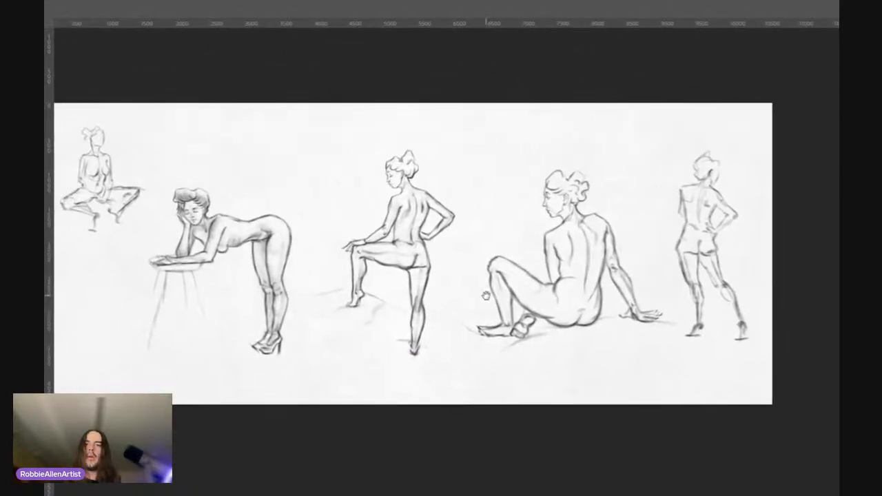
{"action": "left_click_drag", "start_coordinate": [707, 189], "coordinate": [642, 197]}
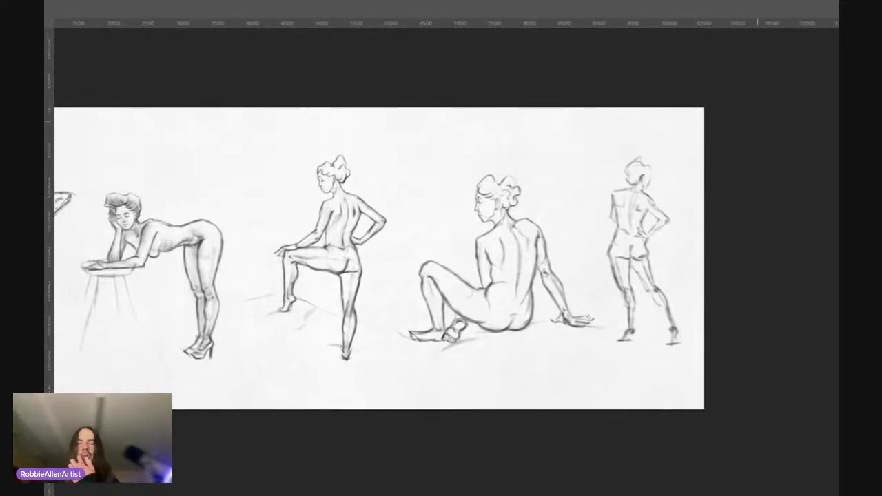
{"action": "left_click_drag", "start_coordinate": [668, 143], "coordinate": [749, 137]}
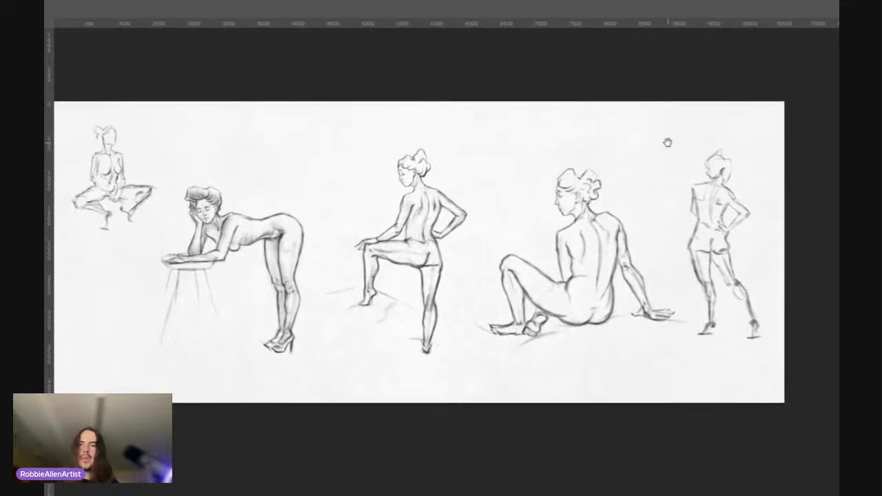
{"action": "left_click_drag", "start_coordinate": [668, 142], "coordinate": [652, 142]}
Step: Scale down the rough standing sketch with raised arms and place it in the page's lower-left corner, beneath the squatting figure
{"action": "left_click_drag", "start_coordinate": [713, 107], "coordinate": [652, 142]}
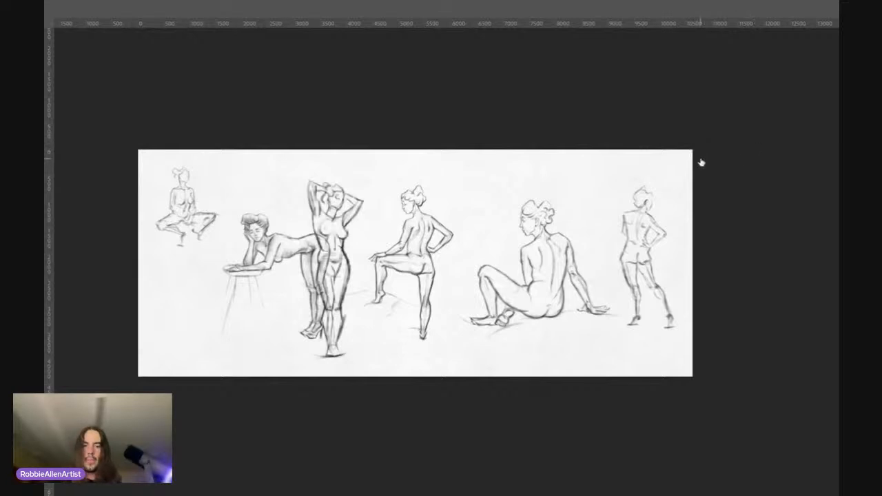
{"action": "key", "text": "ctrl+t"}
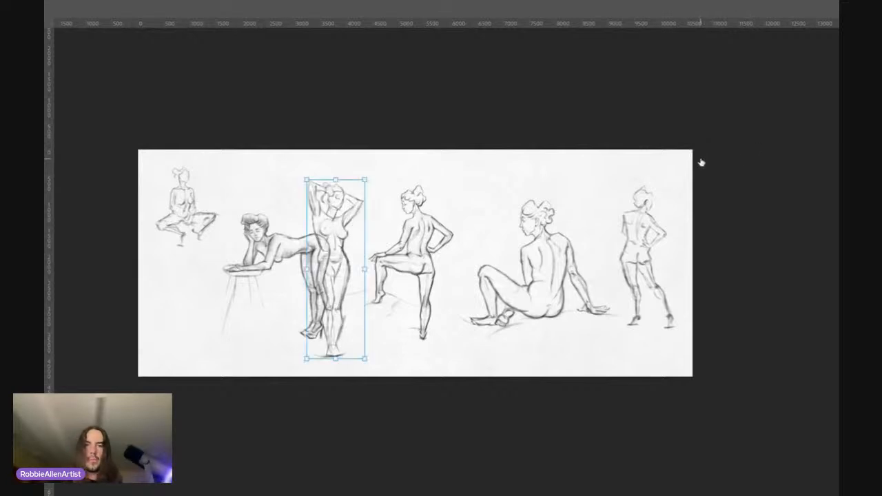
{"action": "left_click_drag", "start_coordinate": [365, 182], "coordinate": [342, 204]}
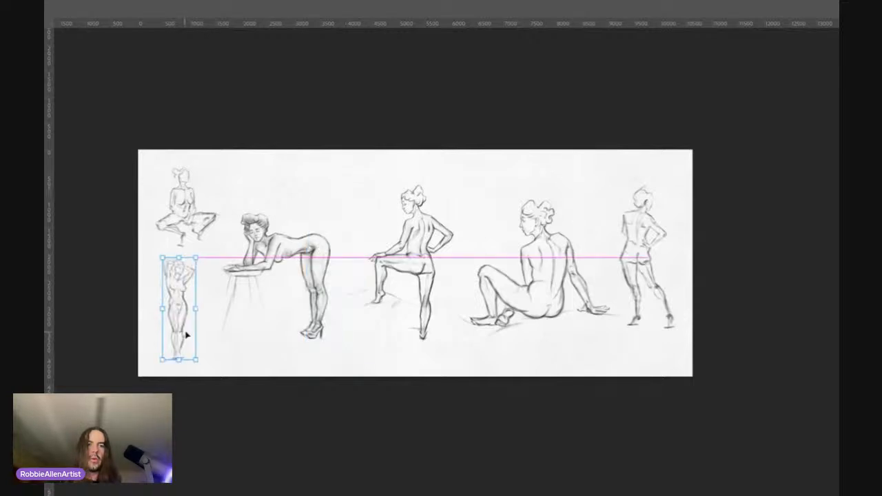
{"action": "left_click_drag", "start_coordinate": [186, 335], "coordinate": [188, 337]}
{"action": "key", "text": "Return"}
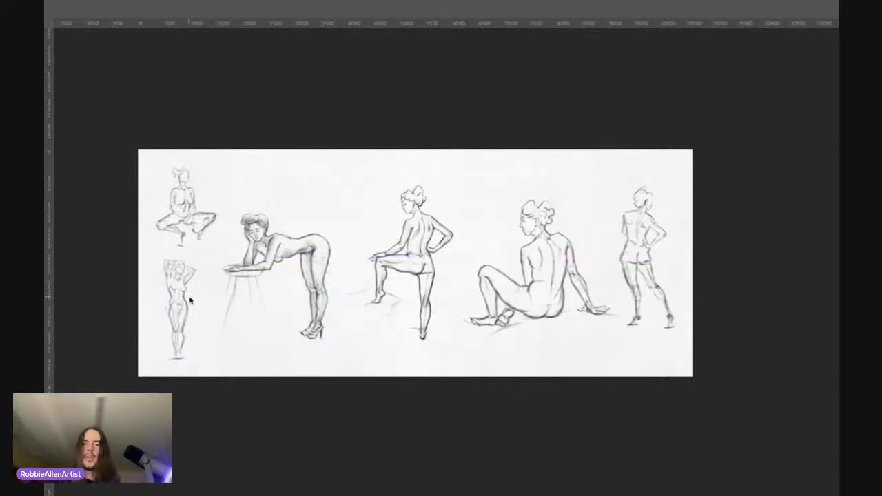
Step: Try placing the rough headless torso sketch between the leaning figure and the standing figure
{"action": "left_click_drag", "start_coordinate": [214, 244], "coordinate": [218, 245]}
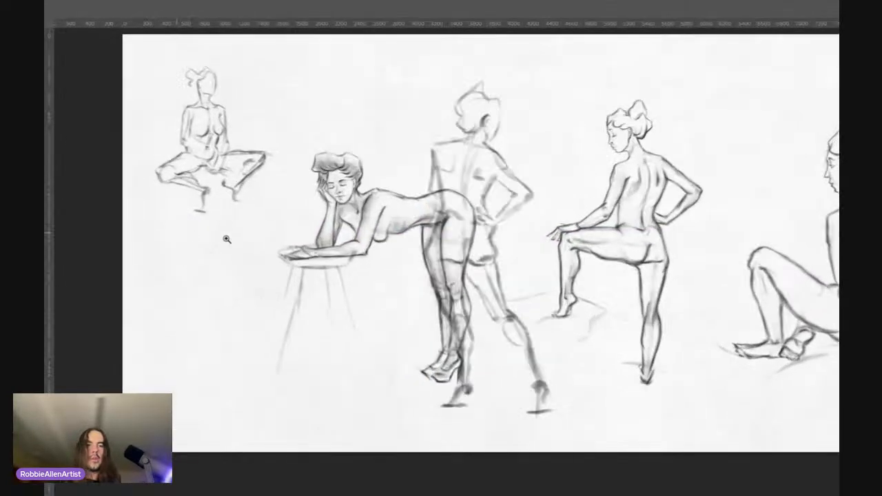
{"action": "left_click_drag", "start_coordinate": [221, 245], "coordinate": [226, 245]}
{"action": "left_click_drag", "start_coordinate": [404, 280], "coordinate": [308, 304]}
{"action": "left_click_drag", "start_coordinate": [414, 257], "coordinate": [337, 269]}
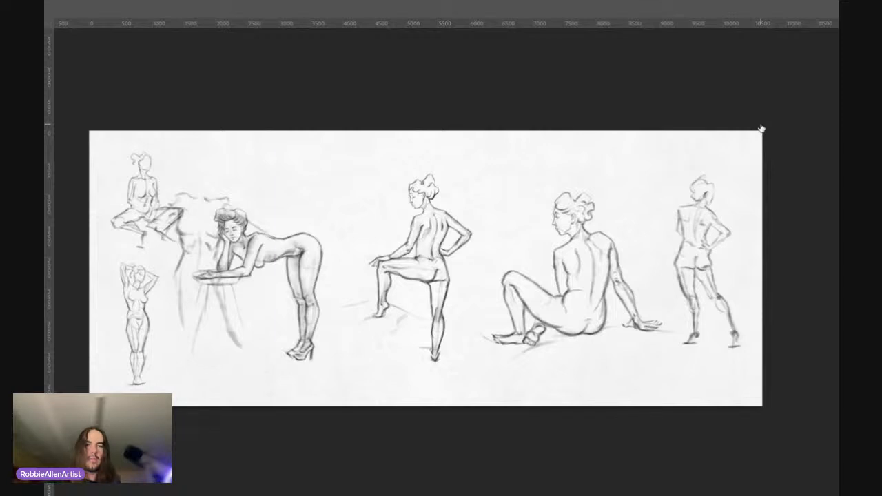
{"action": "left_click_drag", "start_coordinate": [191, 236], "coordinate": [350, 231]}
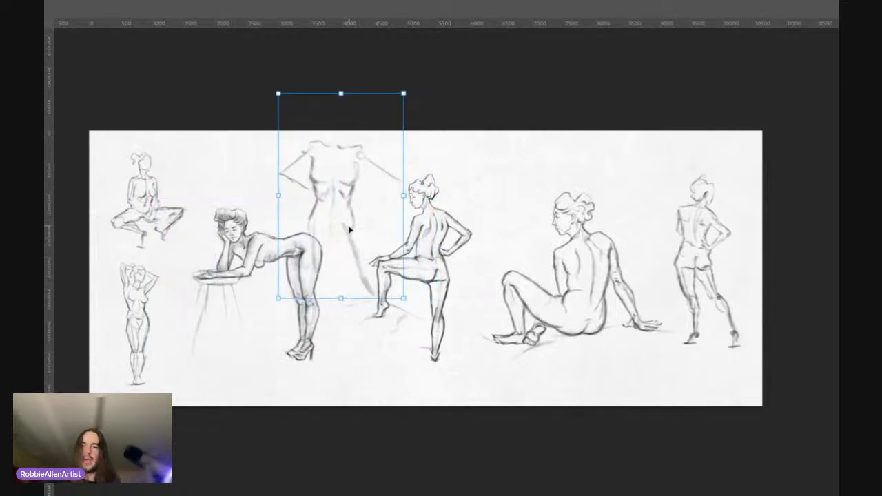
{"action": "left_click", "coordinate": [701, 127]}
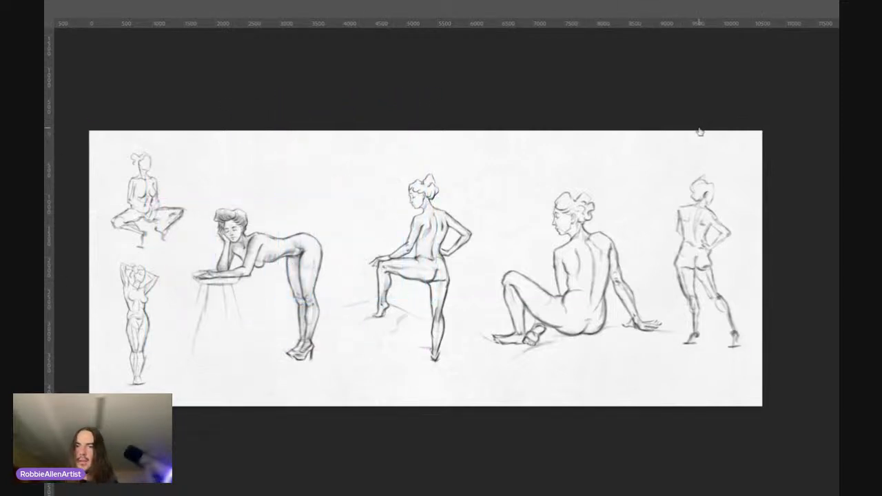
{"action": "left_click", "coordinate": [699, 132]}
Step: Scale down the rough crouching side-view sketch and place it near the page's upper edge, between the leaning and standing figures
{"action": "left_click", "coordinate": [752, 136]}
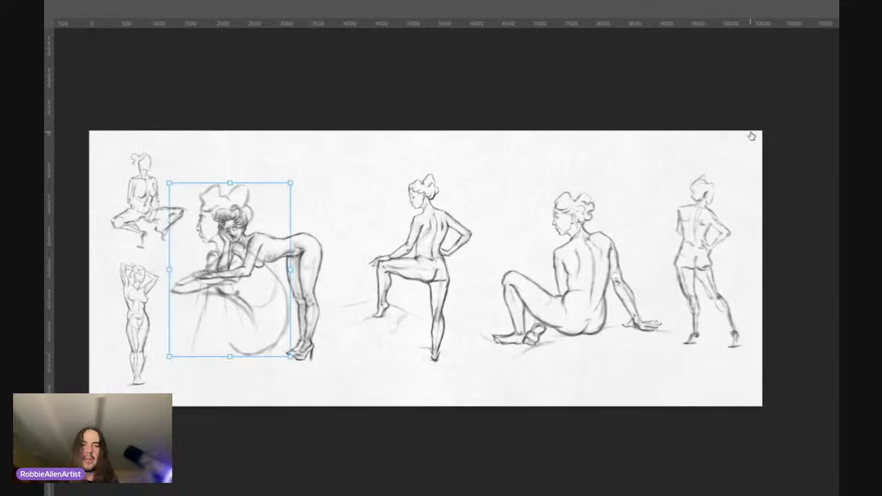
{"action": "left_click_drag", "start_coordinate": [234, 278], "coordinate": [354, 229]}
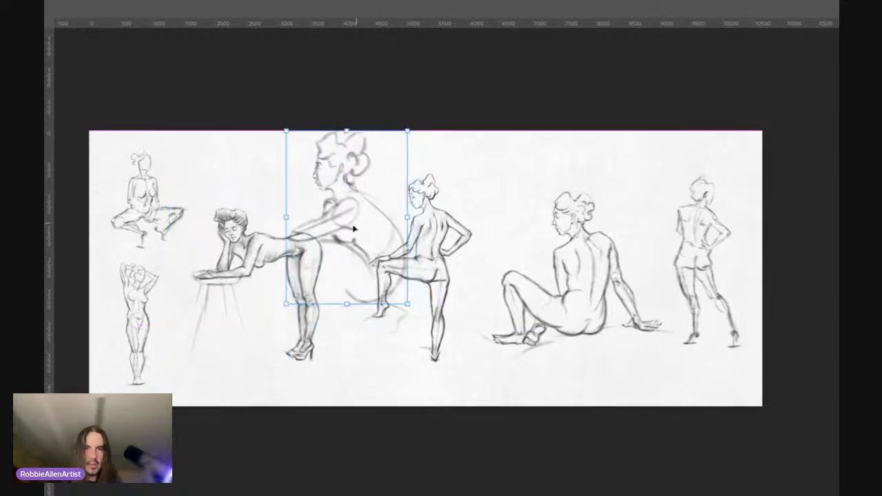
{"action": "left_click_drag", "start_coordinate": [407, 306], "coordinate": [357, 223]}
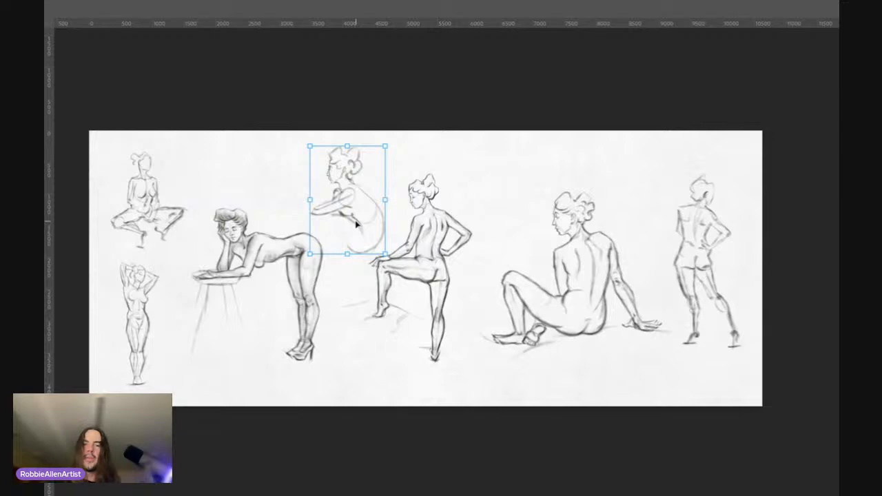
{"action": "key", "text": "Return"}
{"action": "key", "text": "z"}
{"action": "left_click_drag", "start_coordinate": [347, 165], "coordinate": [393, 117]}
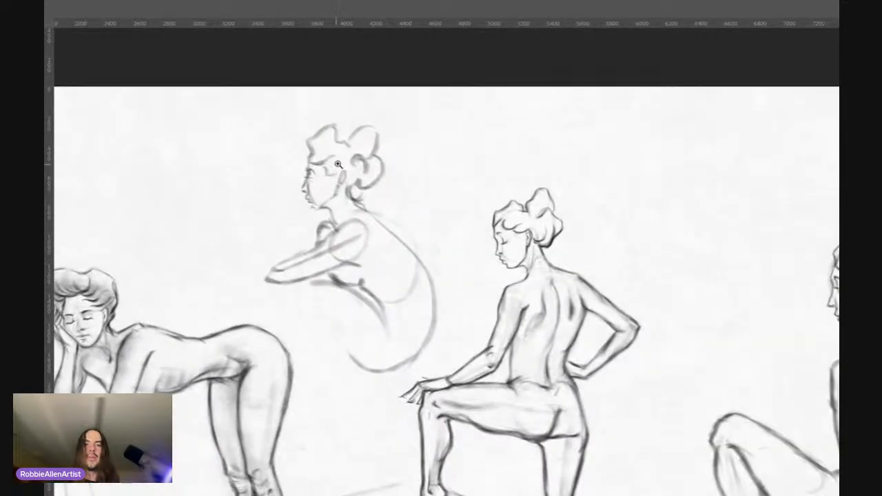
{"action": "left_click_drag", "start_coordinate": [338, 164], "coordinate": [296, 177]}
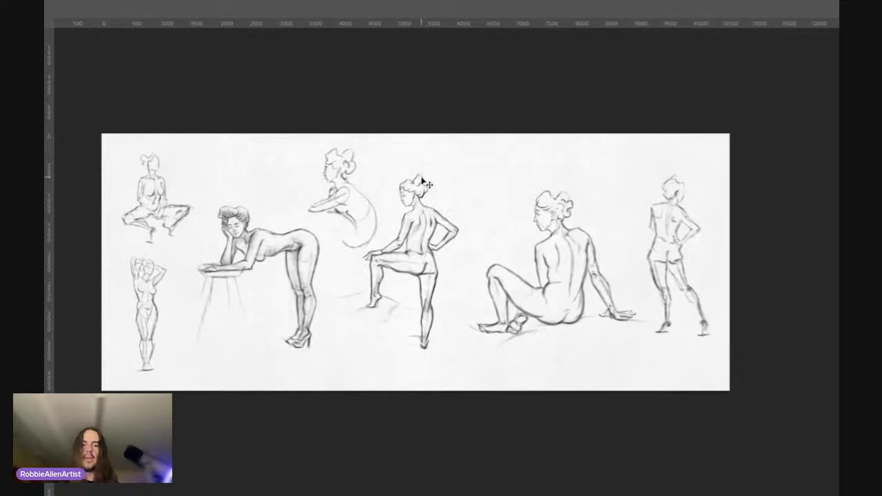
Step: Shrink the crouching side-view sketch further and position it above the leaning figure's hips, its top level with the squatting figure's head
{"action": "key", "text": "ctrl+t"}
{"action": "mouse_move", "coordinate": [334, 242]}
{"action": "left_mouse_down"}
{"action": "mouse_move", "coordinate": [357, 235]}
{"action": "mouse_move", "coordinate": [331, 204]}
{"action": "mouse_move", "coordinate": [350, 219]}
{"action": "left_mouse_up"}
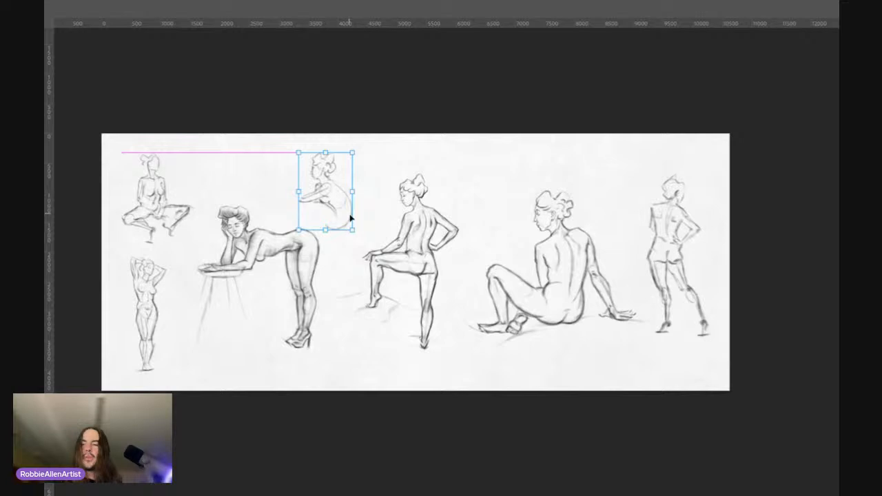
{"action": "key", "text": "Return"}
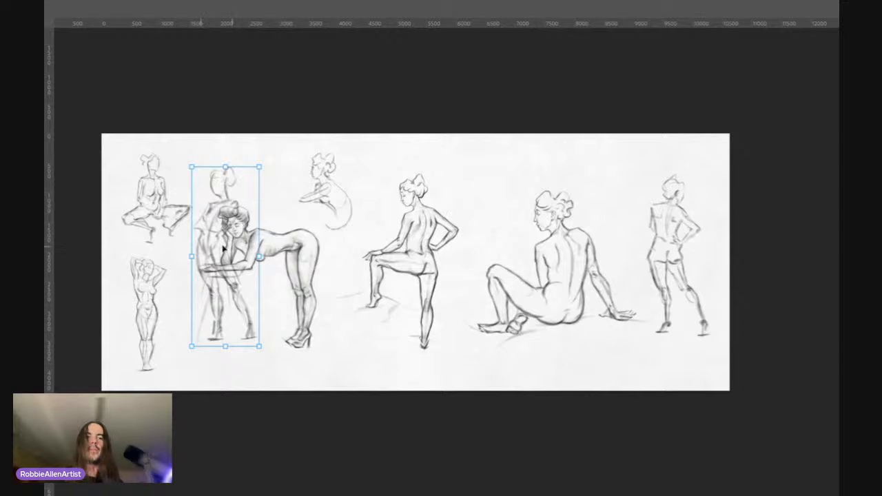
Step: Scale down the rough standing sketch with folded arms and place it above the seated figure's raised knee
{"action": "left_click_drag", "start_coordinate": [258, 350], "coordinate": [520, 242]}
{"action": "left_click_drag", "start_coordinate": [502, 202], "coordinate": [509, 224]}
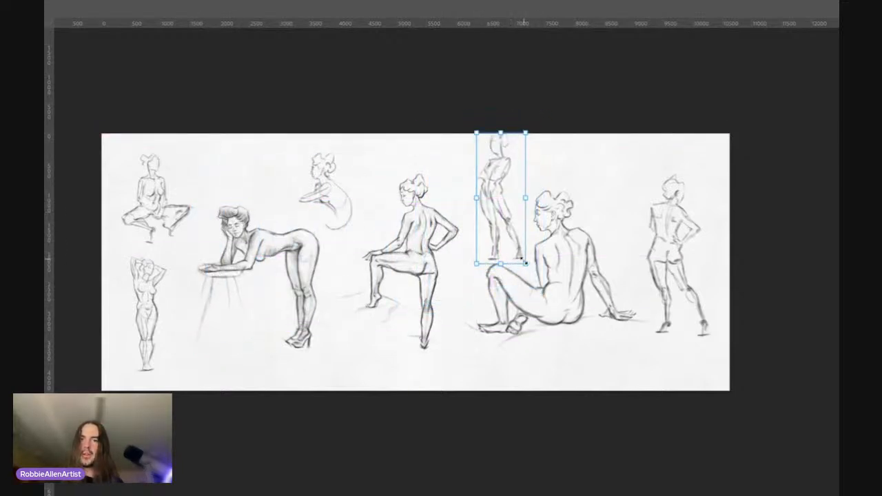
{"action": "left_click_drag", "start_coordinate": [525, 263], "coordinate": [521, 250]}
{"action": "left_click_drag", "start_coordinate": [502, 221], "coordinate": [506, 234]}
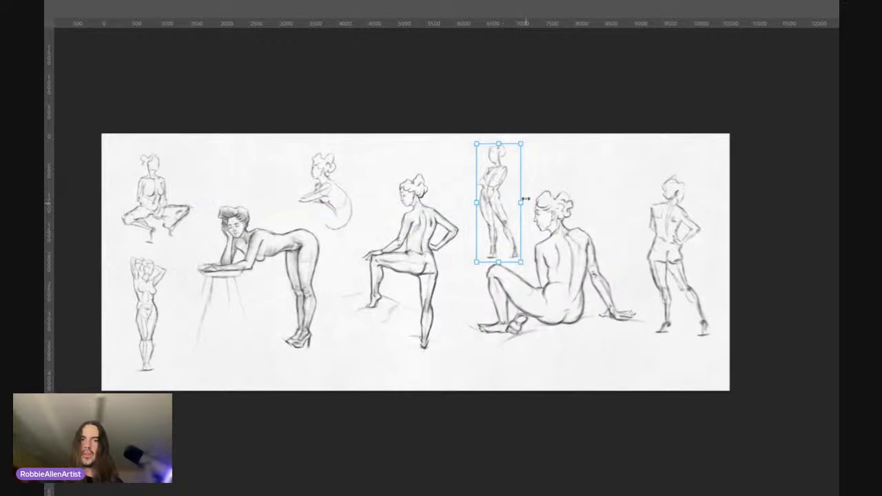
{"action": "left_click_drag", "start_coordinate": [521, 144], "coordinate": [519, 150]}
{"action": "left_click_drag", "start_coordinate": [501, 224], "coordinate": [502, 224]}
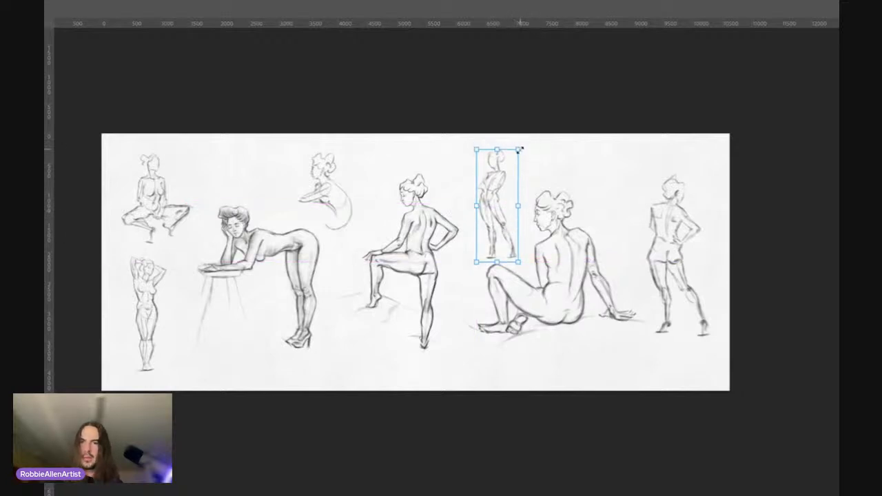
{"action": "left_click_drag", "start_coordinate": [515, 152], "coordinate": [512, 158]}
{"action": "left_click_drag", "start_coordinate": [495, 226], "coordinate": [495, 222]}
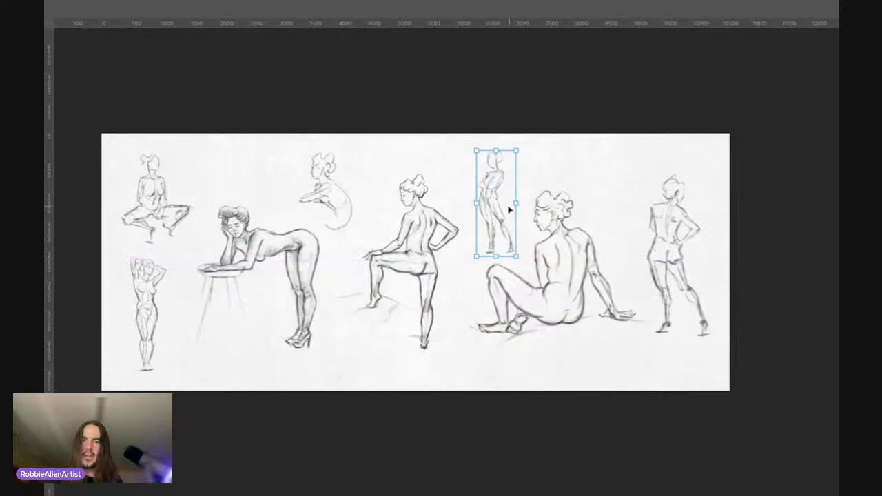
{"action": "key", "text": "Return"}
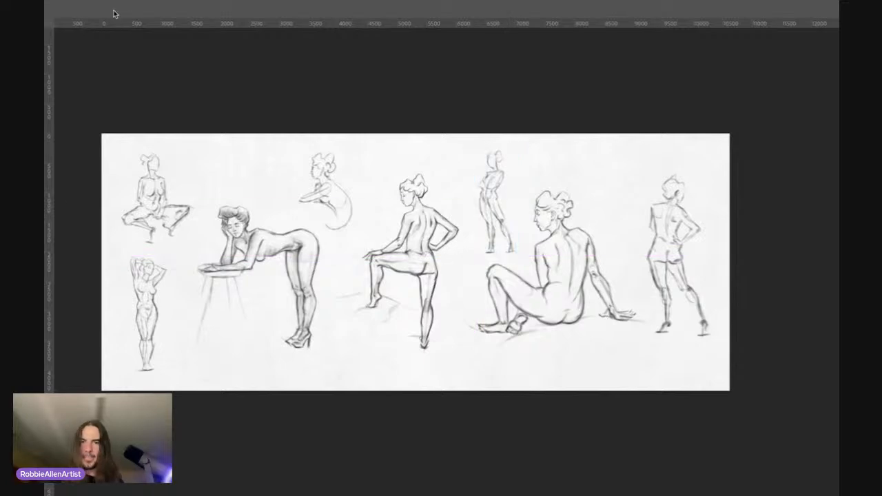
Step: Check the small folded-arms standing sketch against its neighbours and shrink it slightly more above the seated figure's knee
{"action": "key", "text": "z"}
{"action": "left_click", "coordinate": [522, 153]}
{"action": "left_click_drag", "start_coordinate": [522, 153], "coordinate": [534, 146]}
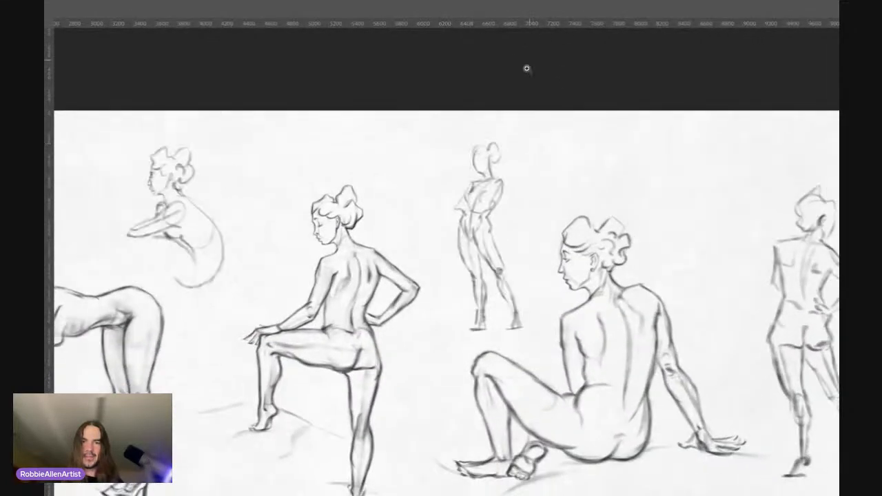
{"action": "mouse_move", "coordinate": [513, 183]}
{"action": "left_mouse_down"}
{"action": "mouse_move", "coordinate": [490, 186]}
{"action": "mouse_move", "coordinate": [527, 173]}
{"action": "left_mouse_up"}
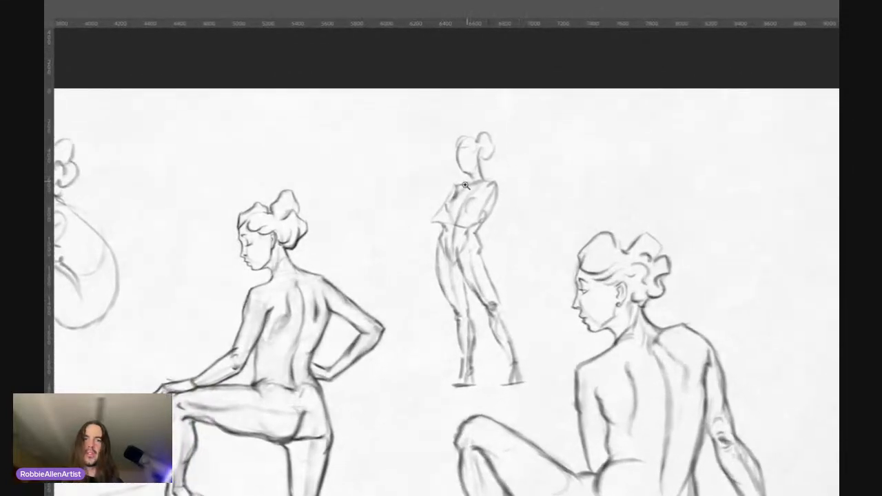
{"action": "left_click", "coordinate": [463, 271], "text": "alt"}
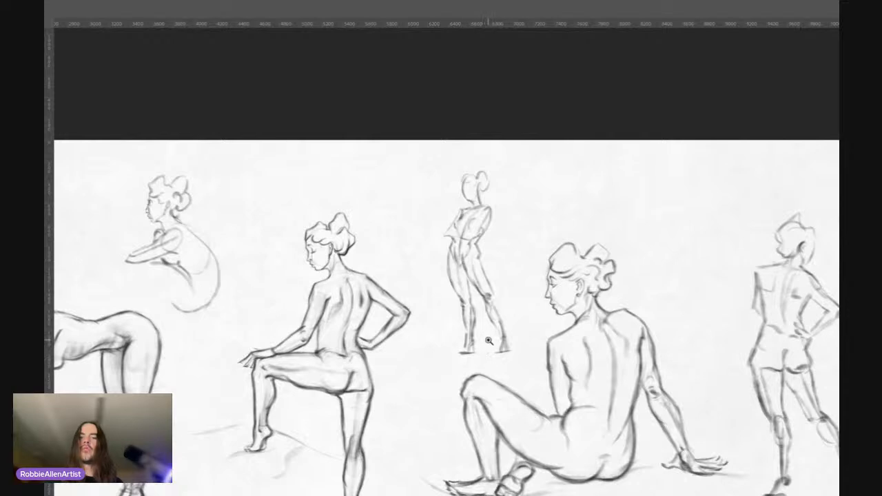
{"action": "left_click_drag", "start_coordinate": [505, 302], "coordinate": [515, 265]}
{"action": "left_click_drag", "start_coordinate": [472, 292], "coordinate": [459, 222]}
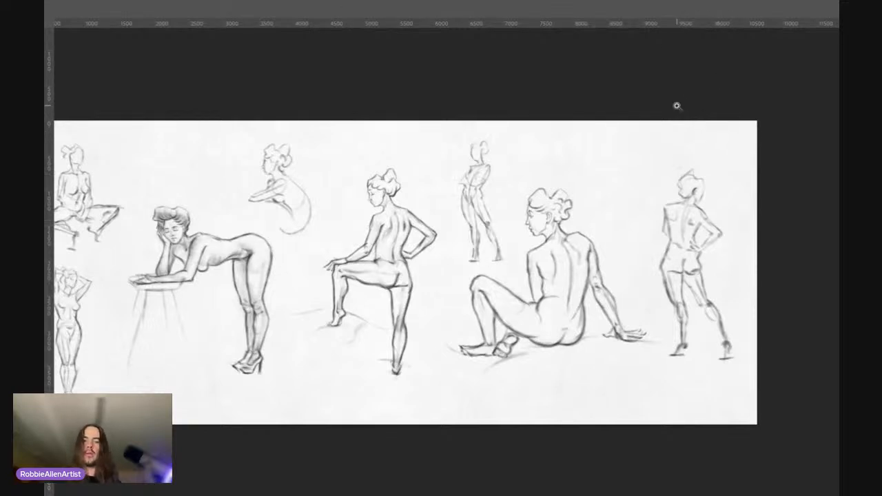
{"action": "key", "text": "ctrl+t"}
{"action": "left_click_drag", "start_coordinate": [506, 266], "coordinate": [492, 236]}
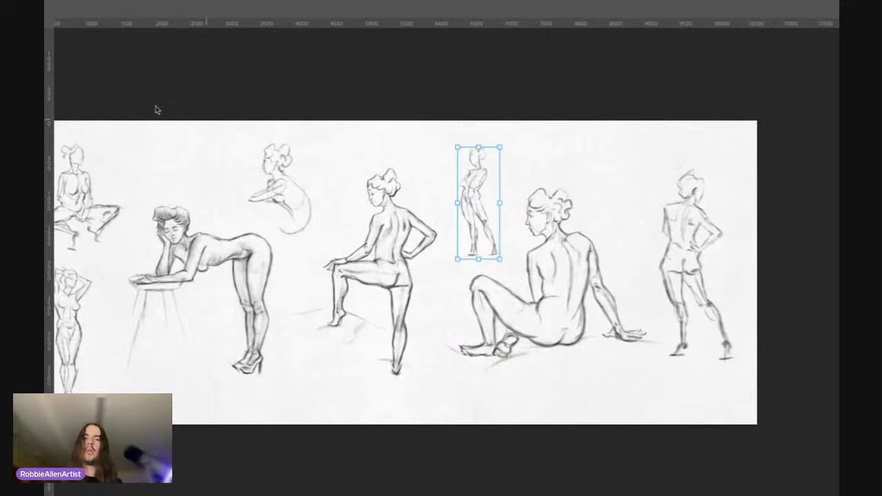
{"action": "key", "text": "Return"}
{"action": "scroll", "coordinate": [808, 49], "scroll_direction": "up", "scroll_amount": 2}
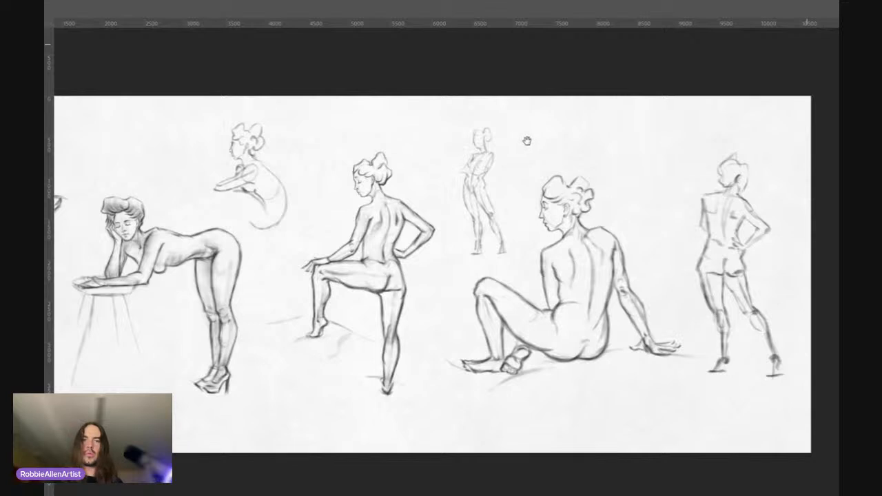
{"action": "left_click_drag", "start_coordinate": [509, 164], "coordinate": [444, 178]}
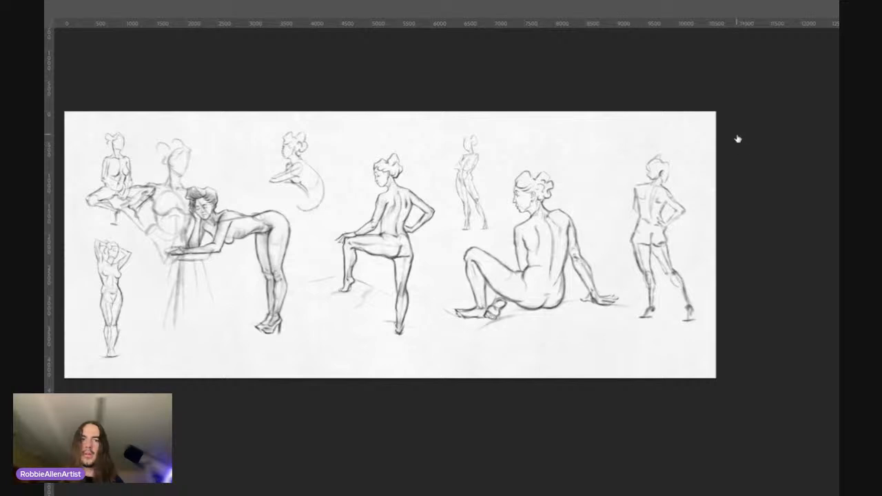
Step: Try moving the large rough front-view sketch from the leaning figure to between the seated and rear-view standing figures
{"action": "key", "text": "ctrl+t"}
{"action": "left_click_drag", "start_coordinate": [191, 237], "coordinate": [613, 215]}
{"action": "key", "text": "Return"}
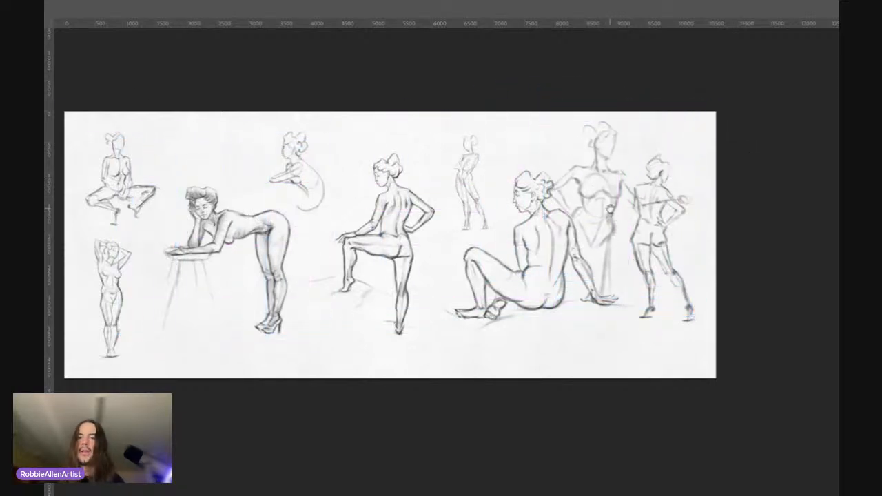
{"action": "left_click", "coordinate": [700, 147]}
Step: Scale down the rough perched figure with the outstretched arm and try it near the page's upper edge, between the seated and rear-view standing figures
{"action": "left_click", "coordinate": [699, 158]}
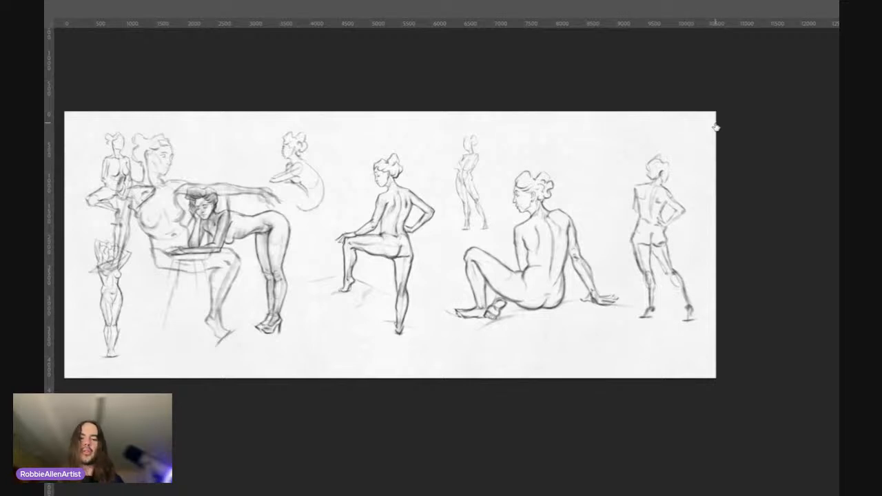
{"action": "key", "text": "ctrl+t"}
{"action": "left_click_drag", "start_coordinate": [220, 239], "coordinate": [594, 182]}
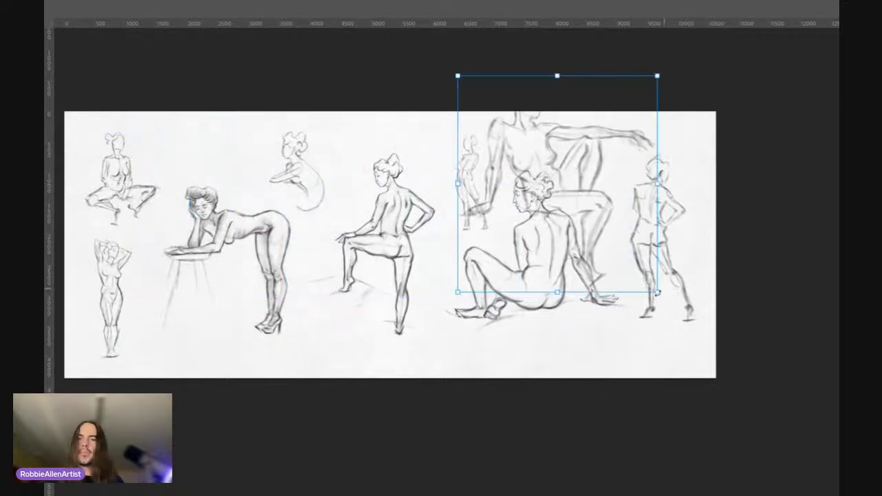
{"action": "left_click_drag", "start_coordinate": [657, 295], "coordinate": [554, 201]}
{"action": "left_click_drag", "start_coordinate": [525, 153], "coordinate": [615, 192]}
{"action": "key", "text": "Return"}
{"action": "key", "text": "z"}
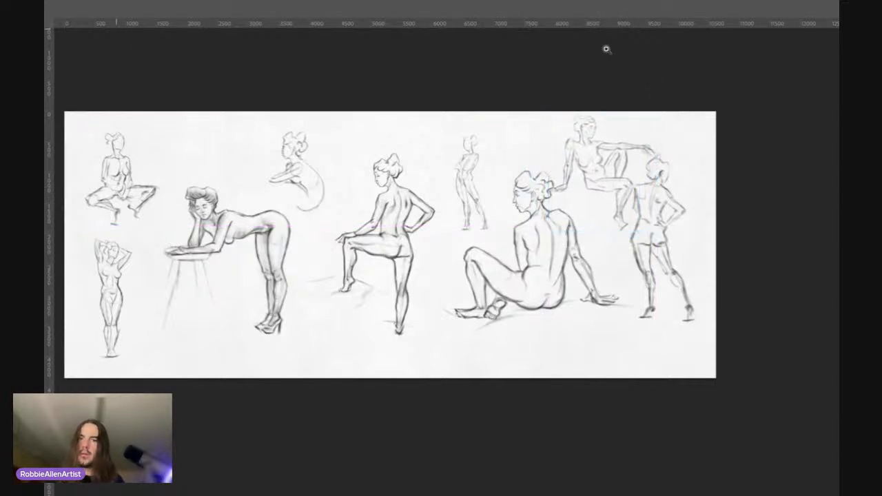
{"action": "mouse_move", "coordinate": [633, 121]}
{"action": "left_mouse_down"}
{"action": "mouse_move", "coordinate": [666, 113]}
{"action": "mouse_move", "coordinate": [626, 132]}
{"action": "left_mouse_up"}
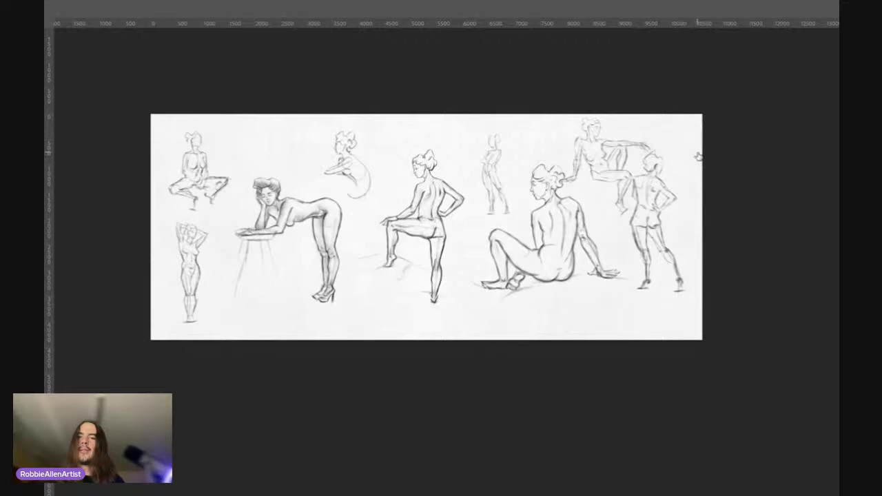
Step: Take the perched figure with the outstretched arm off the page and check the remaining arrangement
{"action": "key", "text": "Delete"}
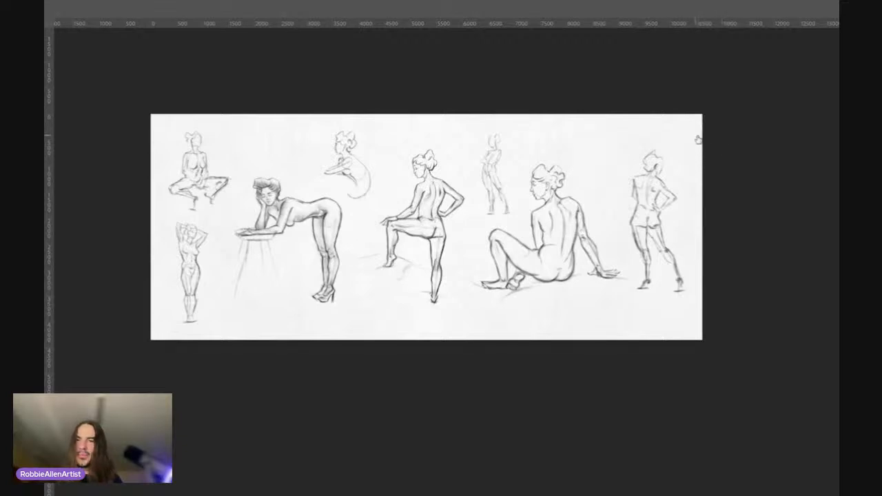
{"action": "key", "text": "ctrl+z"}
{"action": "key", "text": "ctrl+z"}
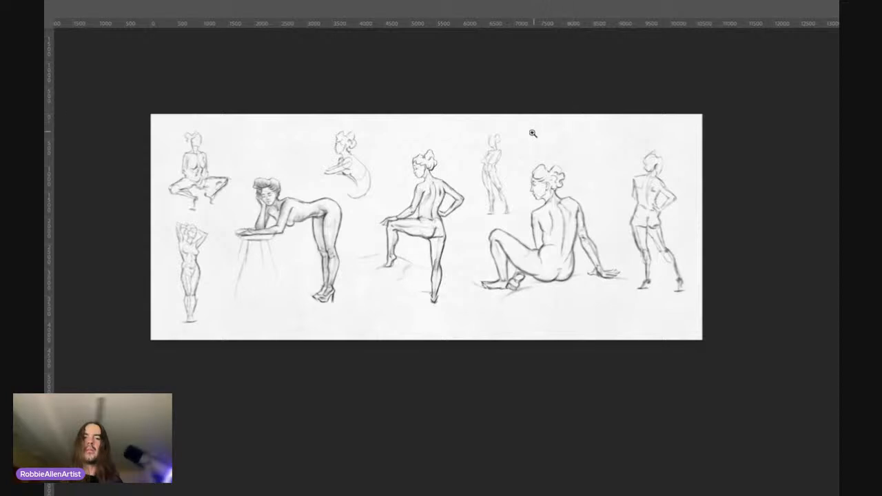
{"action": "left_click_drag", "start_coordinate": [516, 159], "coordinate": [522, 145]}
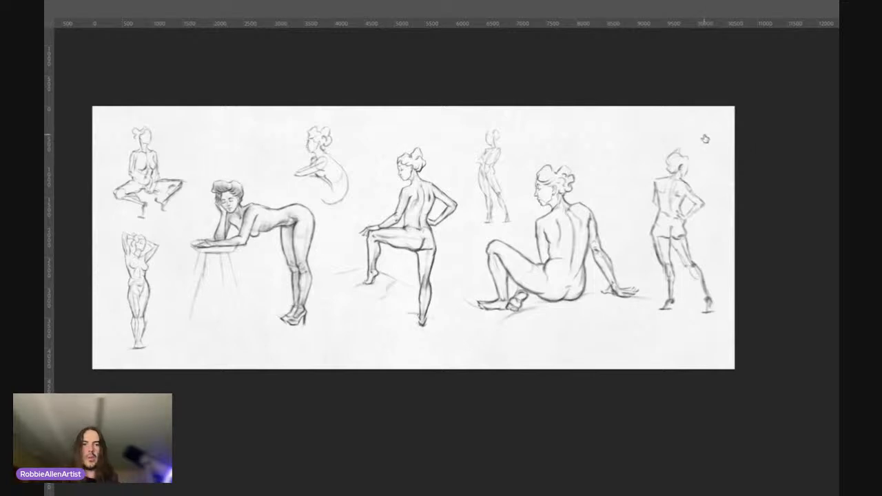
{"action": "left_click_drag", "start_coordinate": [503, 215], "coordinate": [480, 215]}
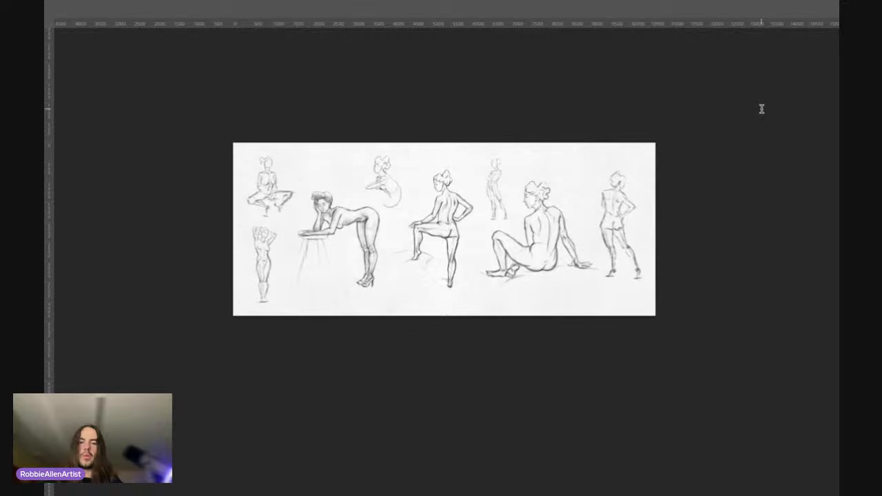
Step: Shrink the standing sketch with raised arms and shift it slightly inward from the page edge, below the squatting figure
{"action": "key", "text": "ctrl+t"}
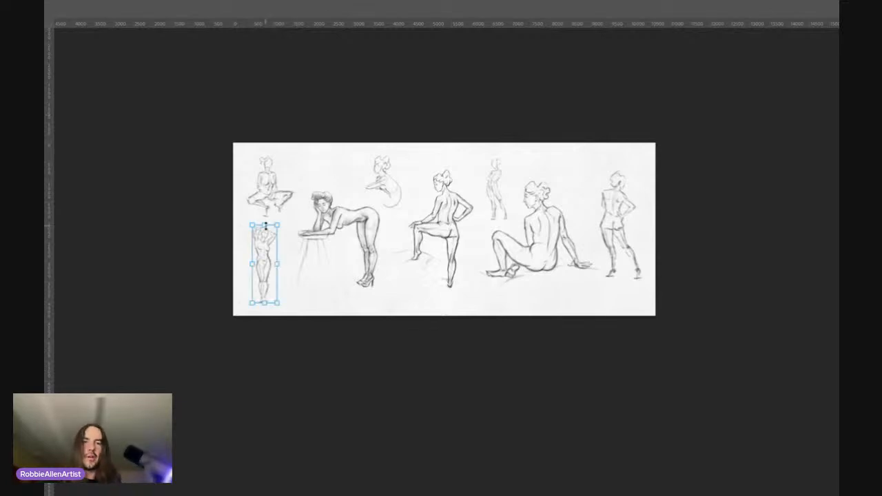
{"action": "left_click_drag", "start_coordinate": [278, 222], "coordinate": [274, 239]}
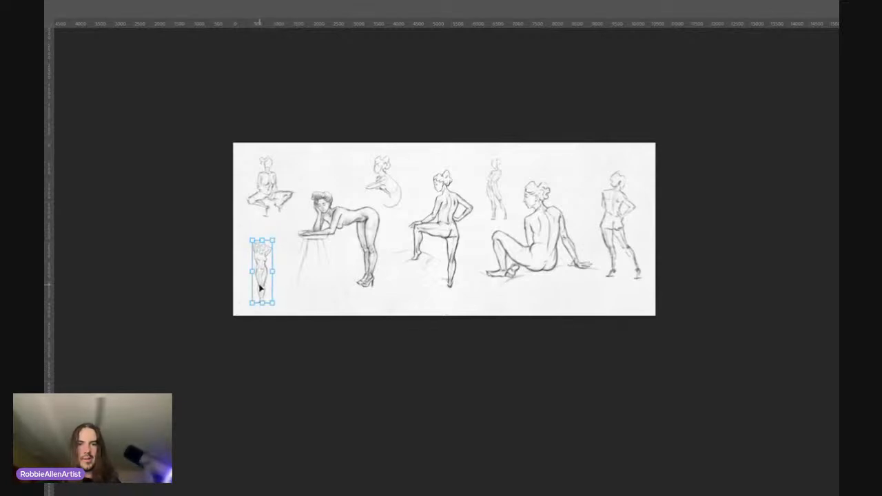
{"action": "left_click_drag", "start_coordinate": [259, 286], "coordinate": [266, 283]}
{"action": "key", "text": "Return"}
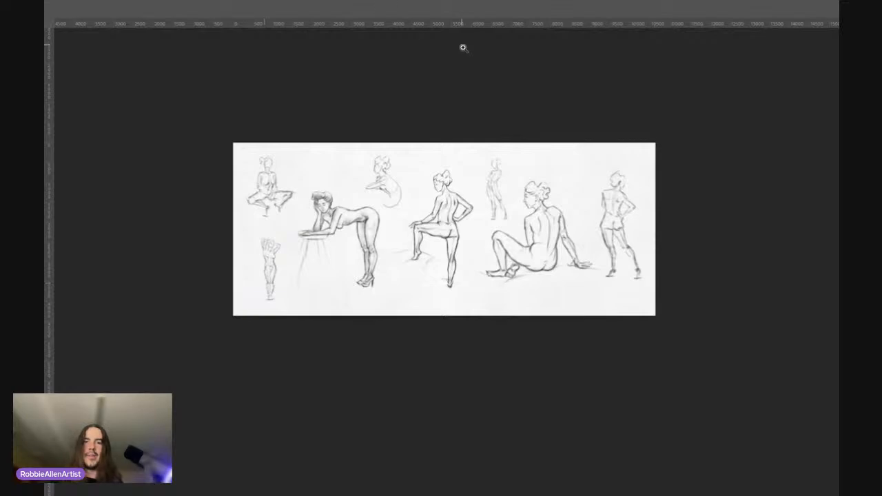
Step: Examine the spacing and relative sizes of the figures from the leaning pose across to the rear-view standing sketch
{"action": "left_click", "coordinate": [449, 141]}
{"action": "left_click", "coordinate": [309, 210]}
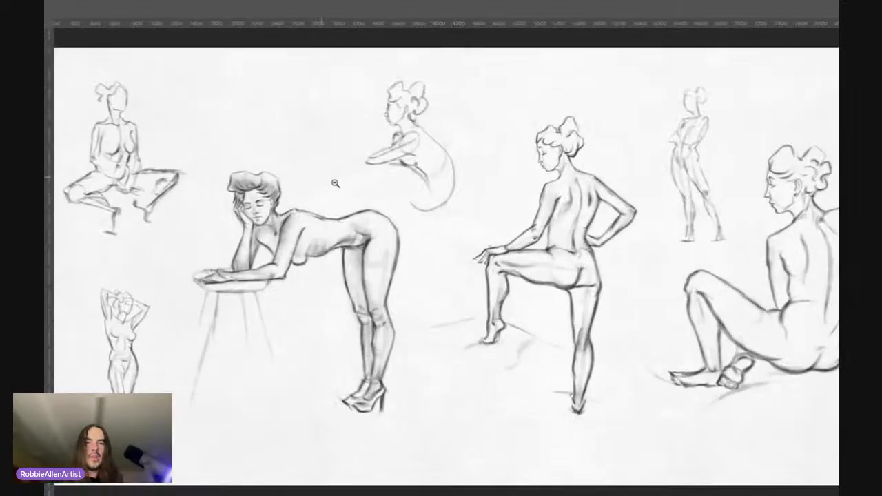
{"action": "left_click_drag", "start_coordinate": [335, 183], "coordinate": [319, 185]}
{"action": "left_click_drag", "start_coordinate": [439, 237], "coordinate": [326, 234]}
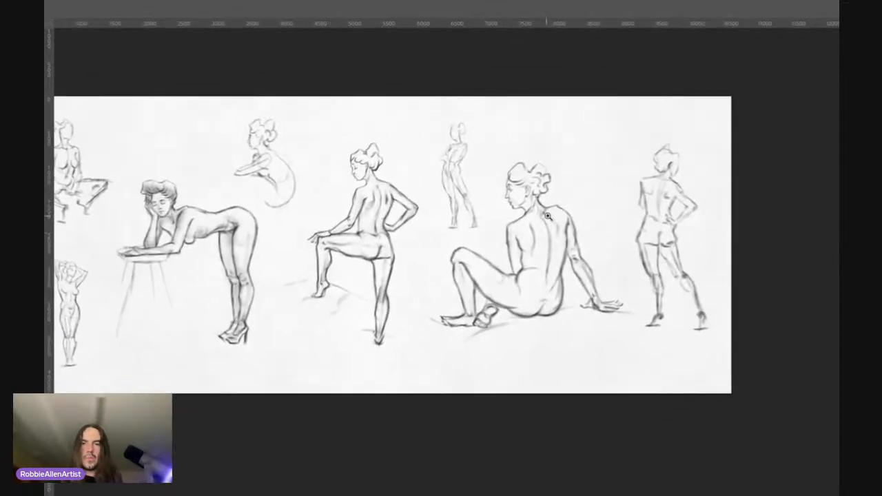
{"action": "left_click_drag", "start_coordinate": [548, 216], "coordinate": [578, 192]}
{"action": "left_click_drag", "start_coordinate": [535, 257], "coordinate": [430, 236]}
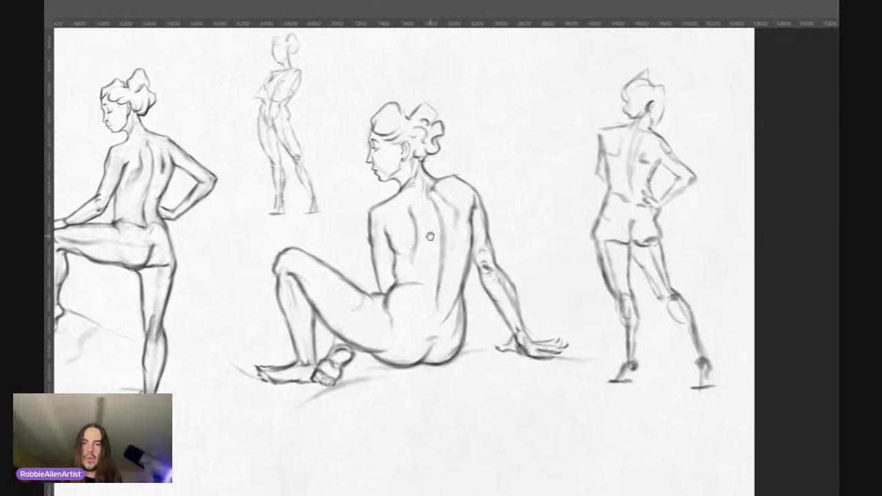
{"action": "left_click_drag", "start_coordinate": [339, 237], "coordinate": [483, 218]}
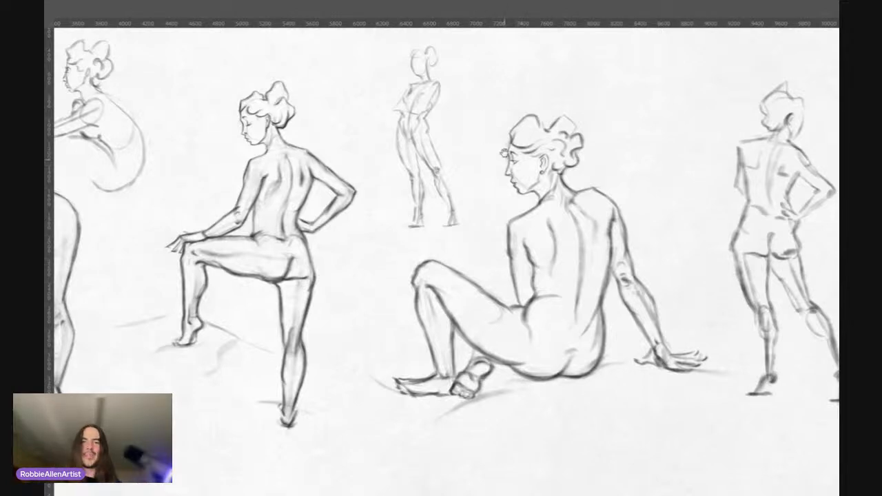
{"action": "left_click_drag", "start_coordinate": [467, 185], "coordinate": [447, 174]}
{"action": "left_click_drag", "start_coordinate": [398, 267], "coordinate": [422, 273]}
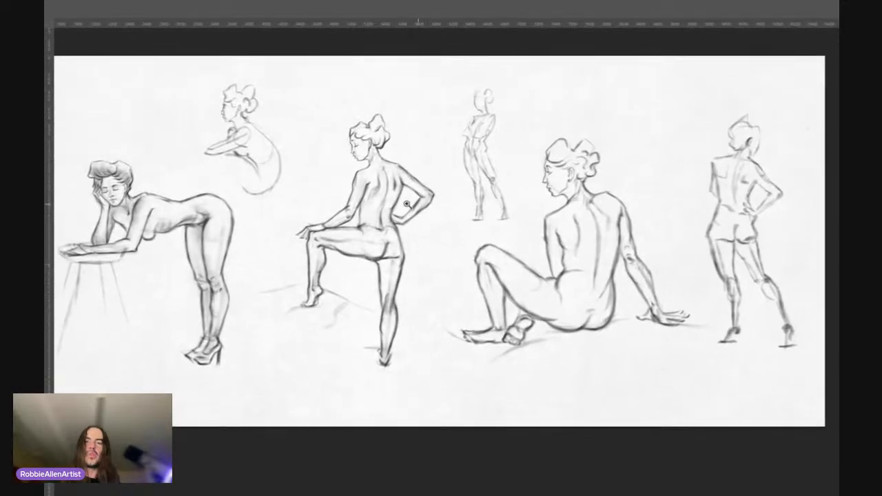
{"action": "scroll", "coordinate": [348, 203], "scroll_direction": "down", "scroll_amount": 1}
{"action": "left_click_drag", "start_coordinate": [352, 255], "coordinate": [403, 249]}
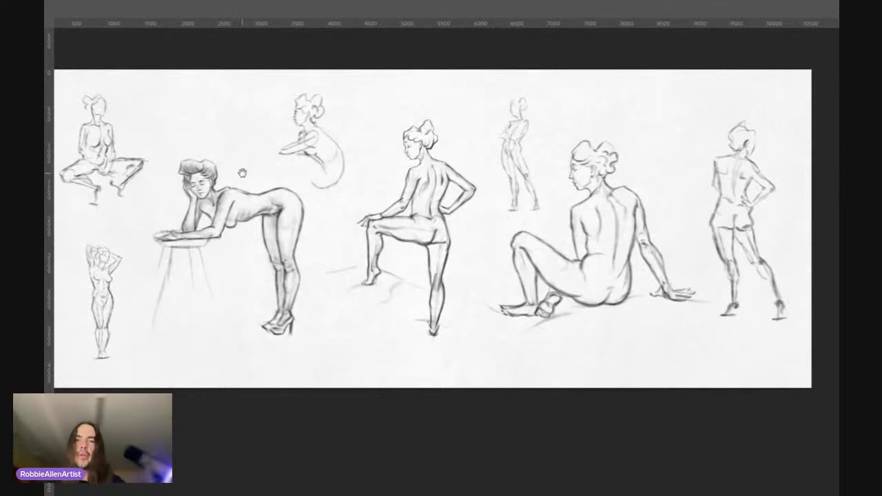
Step: Compare the small rough sketches with the main figures up close and across the whole page
{"action": "left_click_drag", "start_coordinate": [243, 173], "coordinate": [258, 217]}
{"action": "left_click_drag", "start_coordinate": [171, 175], "coordinate": [74, 155]}
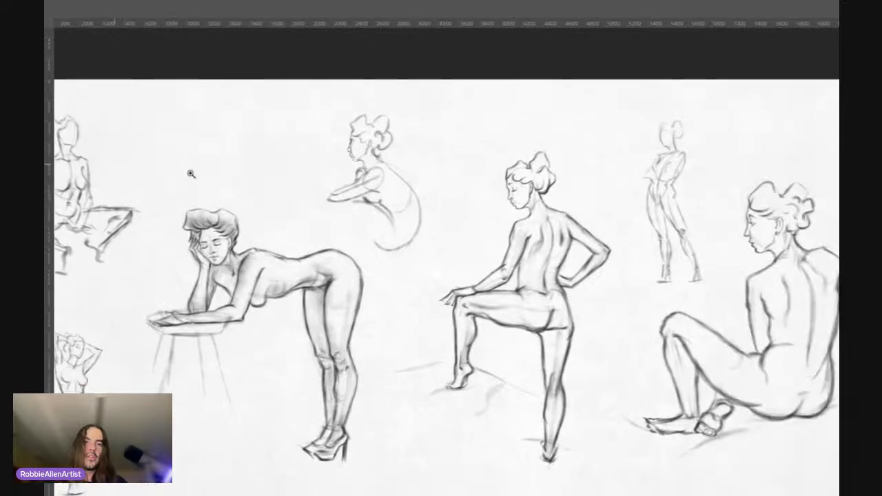
{"action": "left_click_drag", "start_coordinate": [435, 222], "coordinate": [199, 173]}
{"action": "left_click_drag", "start_coordinate": [263, 169], "coordinate": [230, 159]}
{"action": "scroll", "coordinate": [271, 162], "scroll_direction": "right", "scroll_amount": 5}
{"action": "scroll", "coordinate": [272, 162], "scroll_direction": "left", "scroll_amount": 2}
{"action": "scroll", "coordinate": [253, 160], "scroll_direction": "left", "scroll_amount": 4}
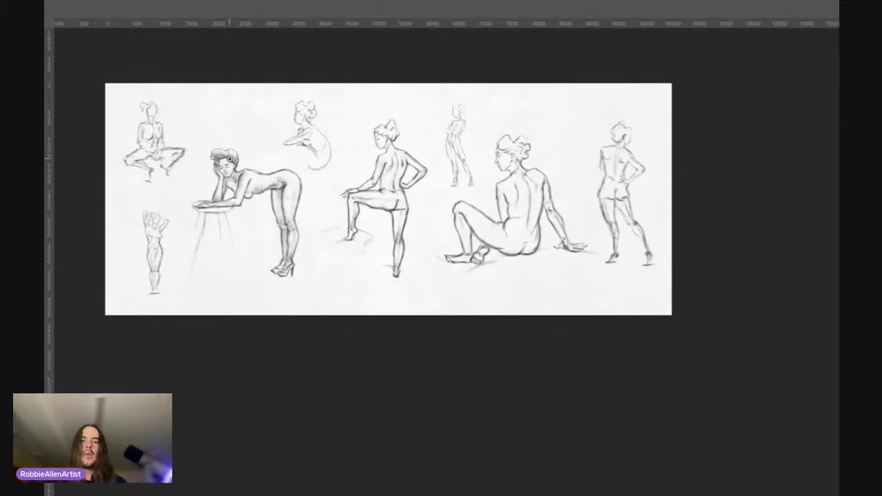
{"action": "scroll", "coordinate": [230, 160], "scroll_direction": "up", "scroll_amount": 1}
{"action": "left_click_drag", "start_coordinate": [259, 195], "coordinate": [272, 194]}
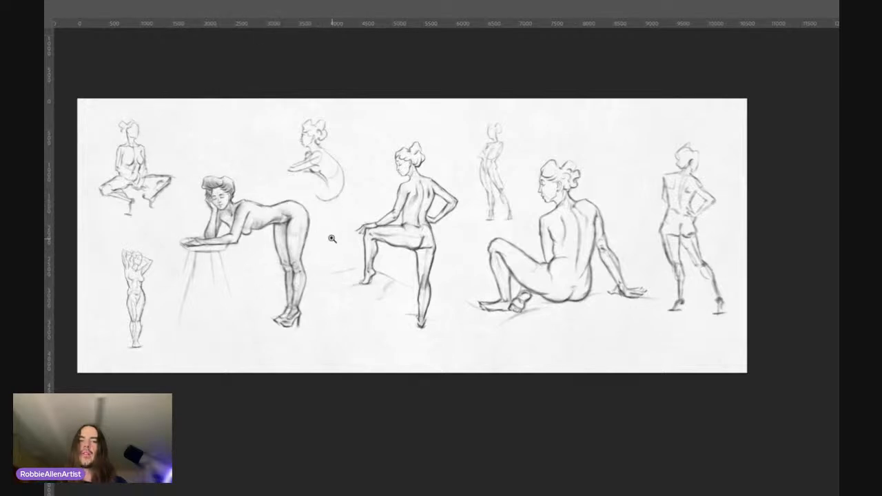
{"action": "left_click_drag", "start_coordinate": [285, 235], "coordinate": [297, 237]}
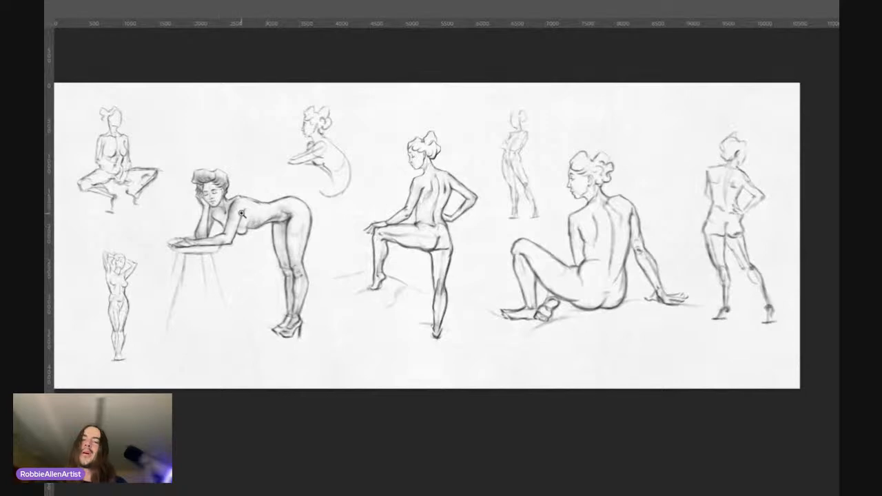
Step: Inspect the leaning, standing and seated figures in turn at closer range, ending at the rear-view standing sketch
{"action": "mouse_move", "coordinate": [238, 228]}
{"action": "left_mouse_down"}
{"action": "mouse_move", "coordinate": [221, 215]}
{"action": "mouse_move", "coordinate": [246, 217]}
{"action": "left_mouse_up"}
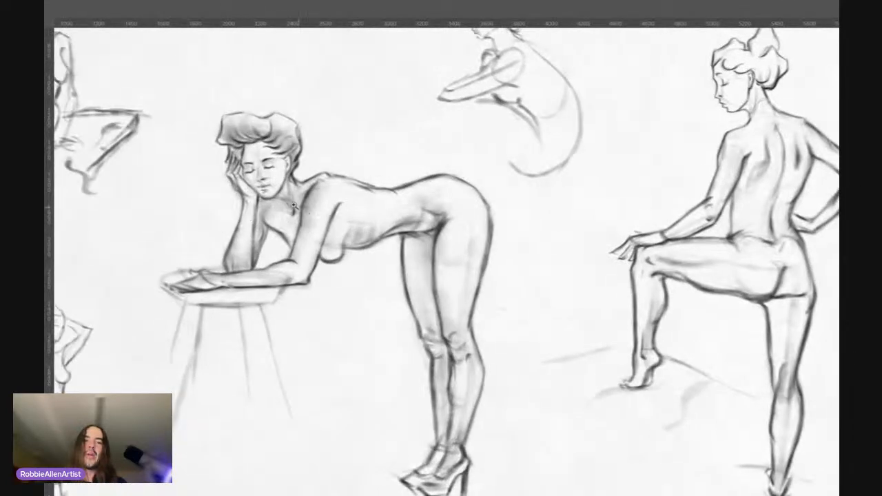
{"action": "scroll", "coordinate": [293, 205], "scroll_direction": "down", "scroll_amount": 5}
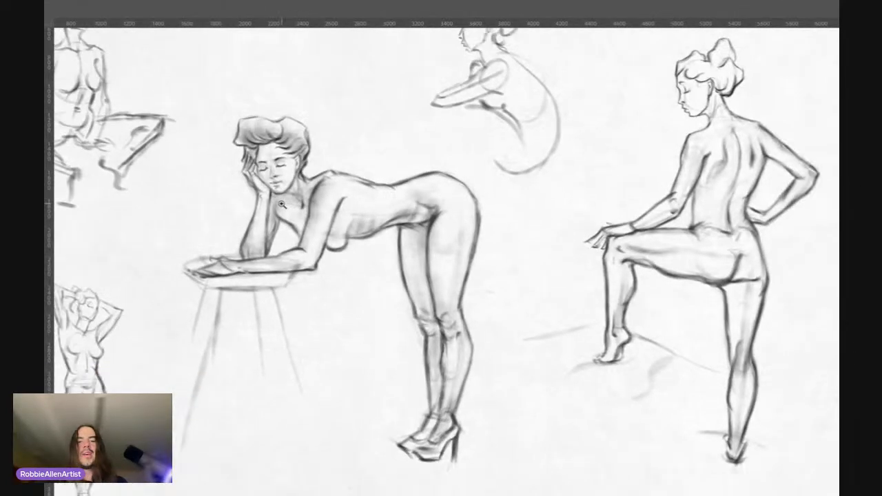
{"action": "scroll", "coordinate": [269, 199], "scroll_direction": "right", "scroll_amount": 5}
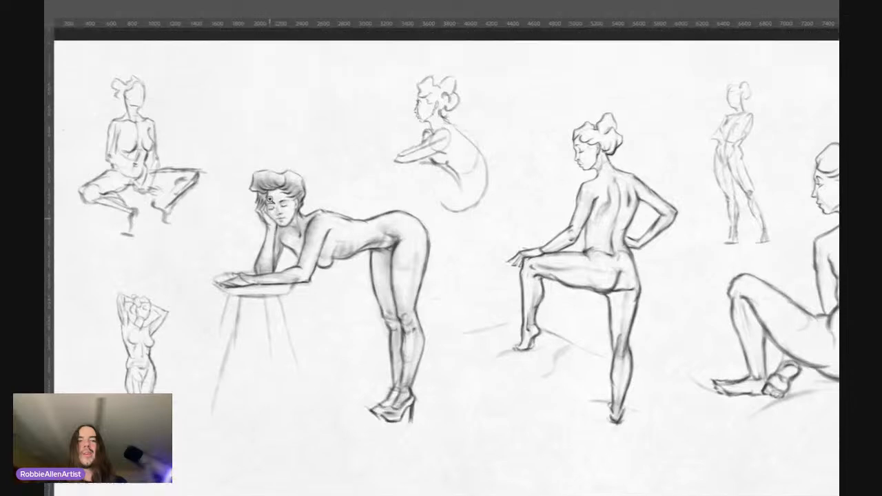
{"action": "scroll", "coordinate": [270, 200], "scroll_direction": "right", "scroll_amount": 2}
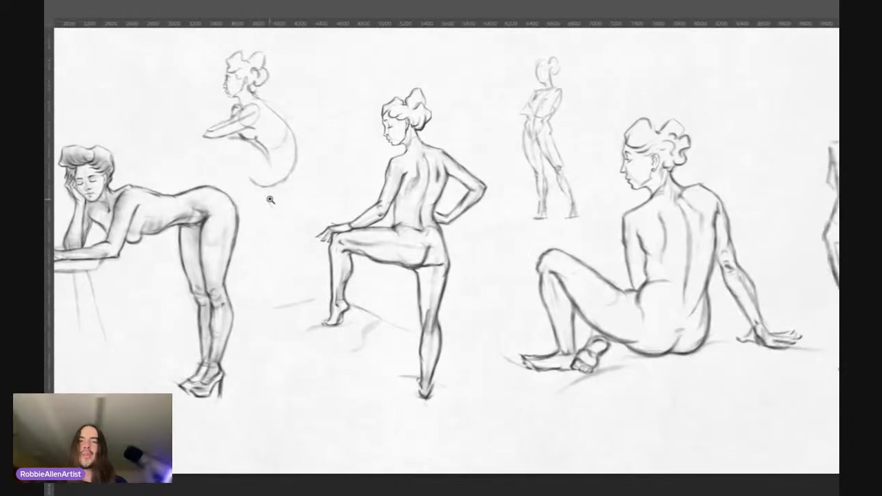
{"action": "scroll", "coordinate": [344, 200], "scroll_direction": "down", "scroll_amount": 3}
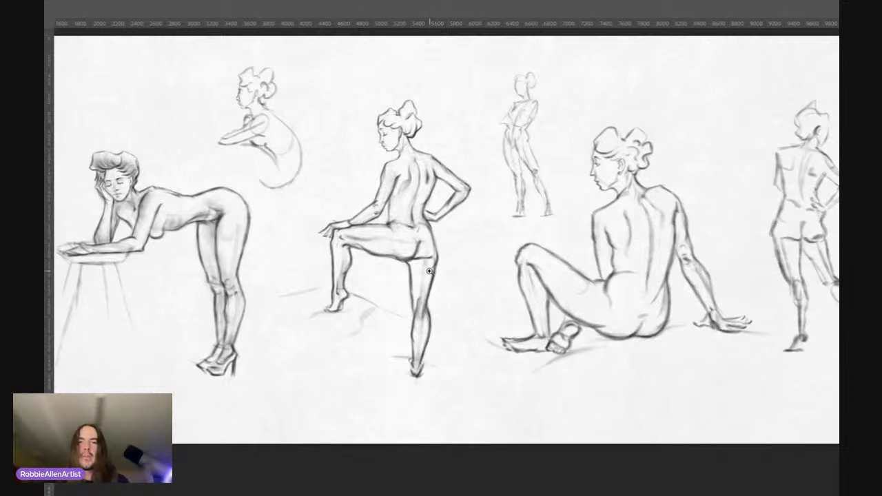
{"action": "scroll", "coordinate": [454, 159], "scroll_direction": "right", "scroll_amount": 3}
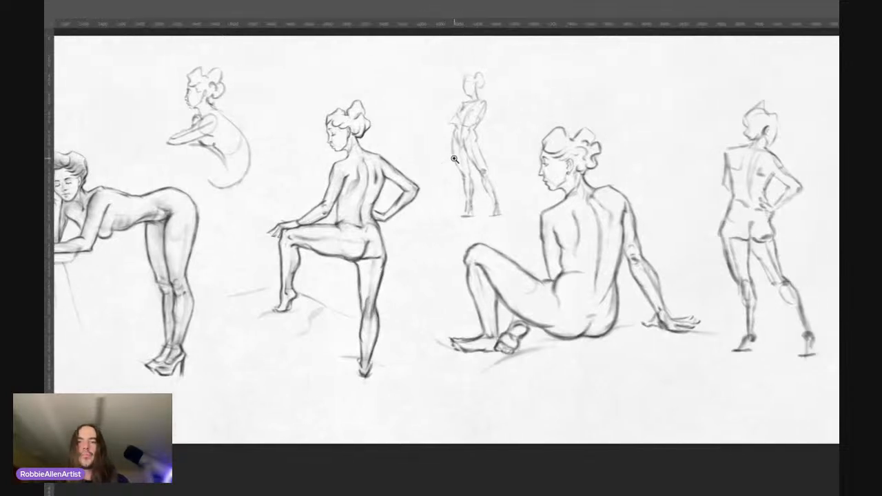
{"action": "scroll", "coordinate": [454, 159], "scroll_direction": "right", "scroll_amount": 2}
{"action": "scroll", "coordinate": [455, 159], "scroll_direction": "left", "scroll_amount": 5}
{"action": "scroll", "coordinate": [454, 159], "scroll_direction": "right", "scroll_amount": 5}
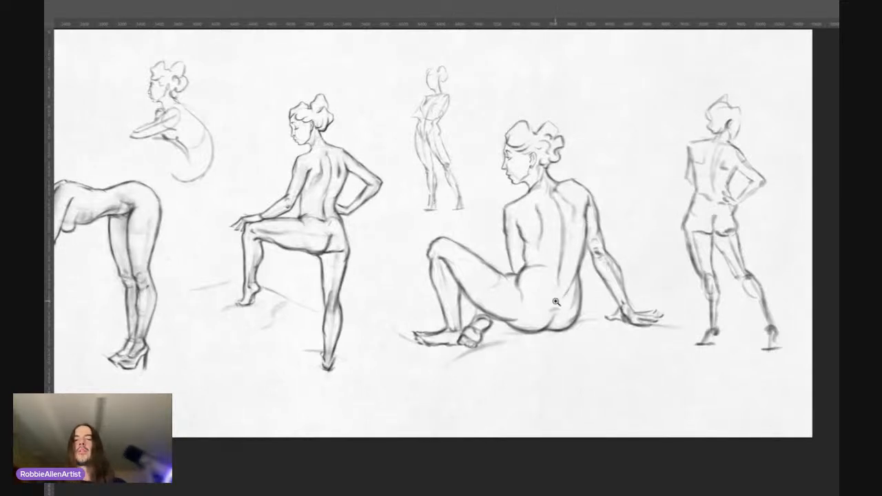
{"action": "scroll", "coordinate": [517, 207], "scroll_direction": "right", "scroll_amount": 5}
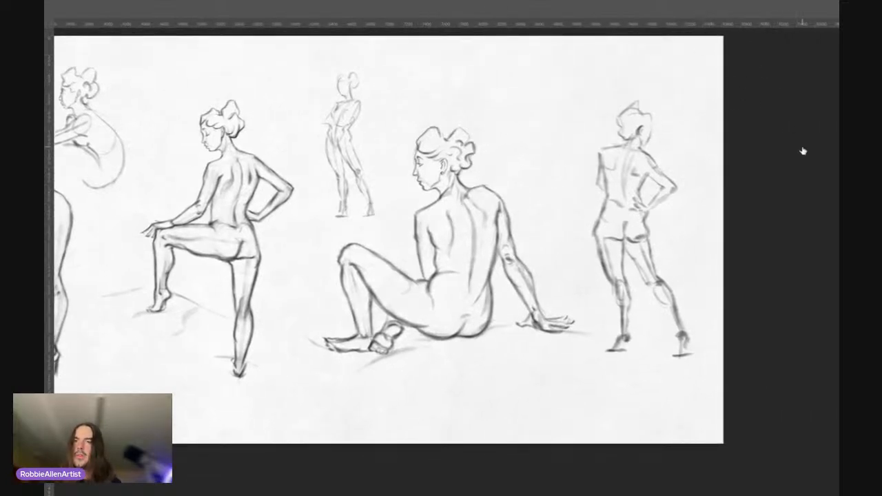
Step: Temporarily hide the rough rear-view standing sketch beside the seated figure, and show it again to compare
{"action": "left_click", "coordinate": [703, 119]}
{"action": "left_click", "coordinate": [703, 118]}
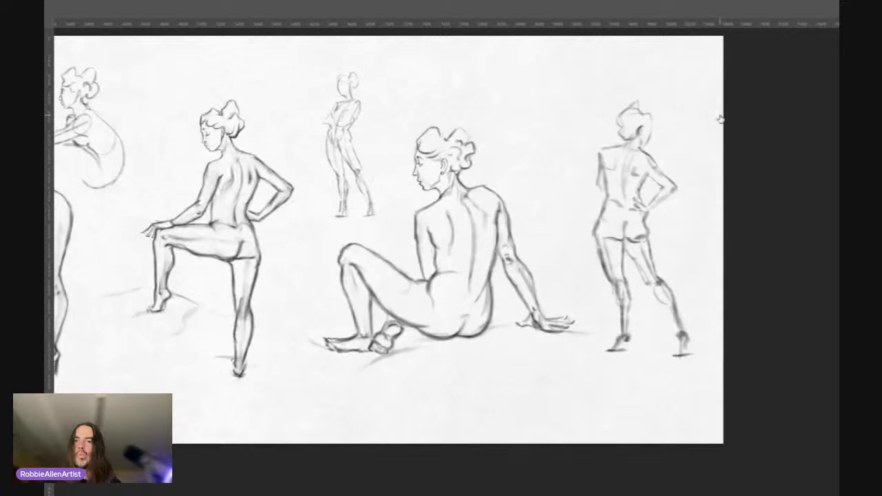
{"action": "left_click", "coordinate": [702, 143]}
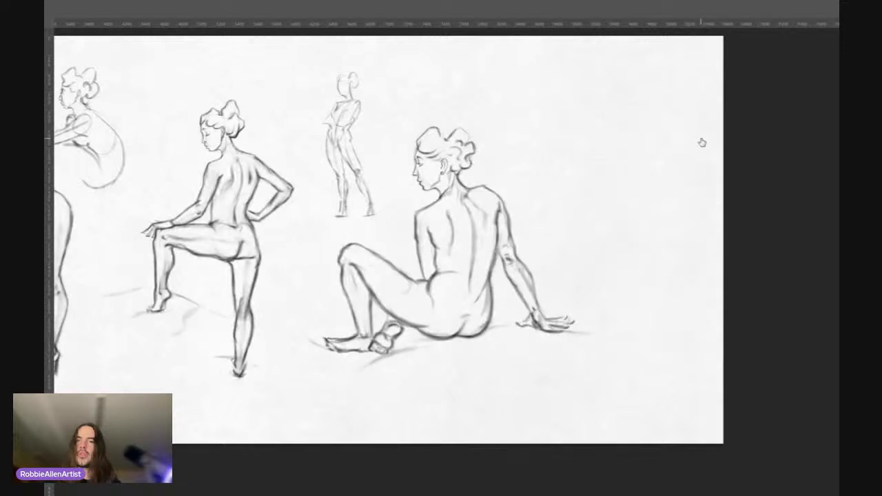
{"action": "left_click", "coordinate": [701, 143]}
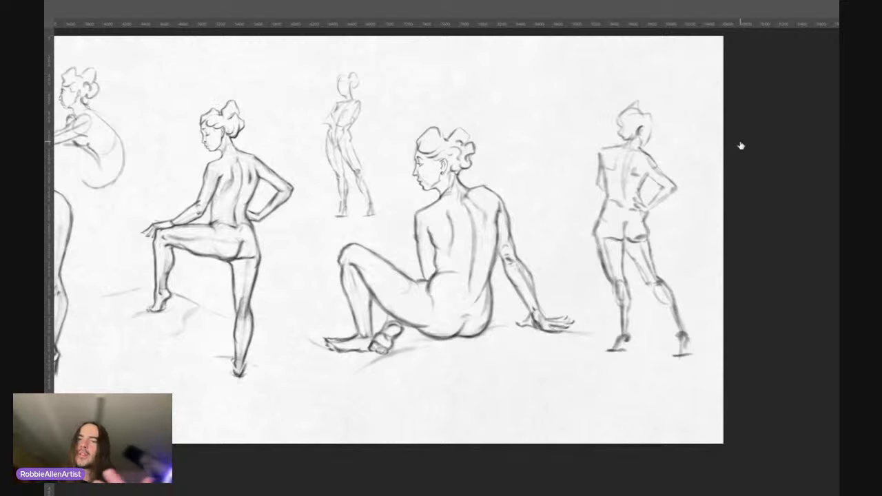
Step: Hide the finished seated figure between the folded-arms sketch and the rear-view standing sketch
{"action": "left_click", "coordinate": [699, 138]}
{"action": "left_click", "coordinate": [700, 138]}
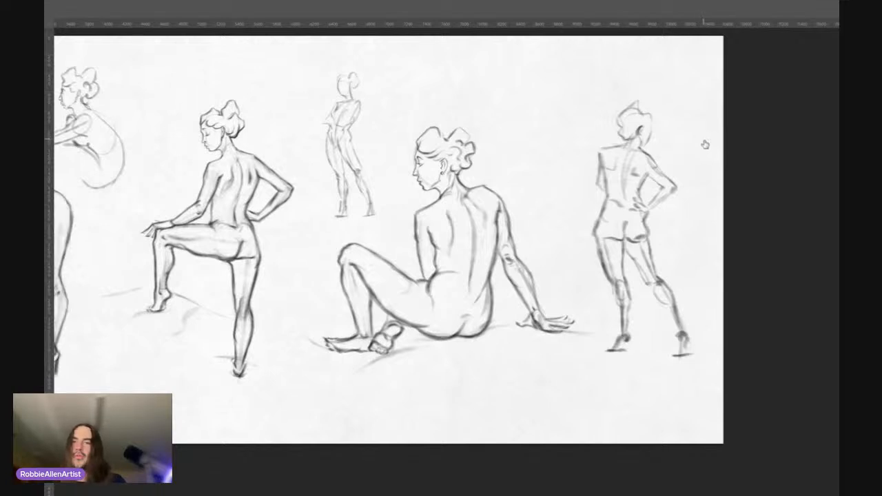
{"action": "left_click", "coordinate": [696, 146]}
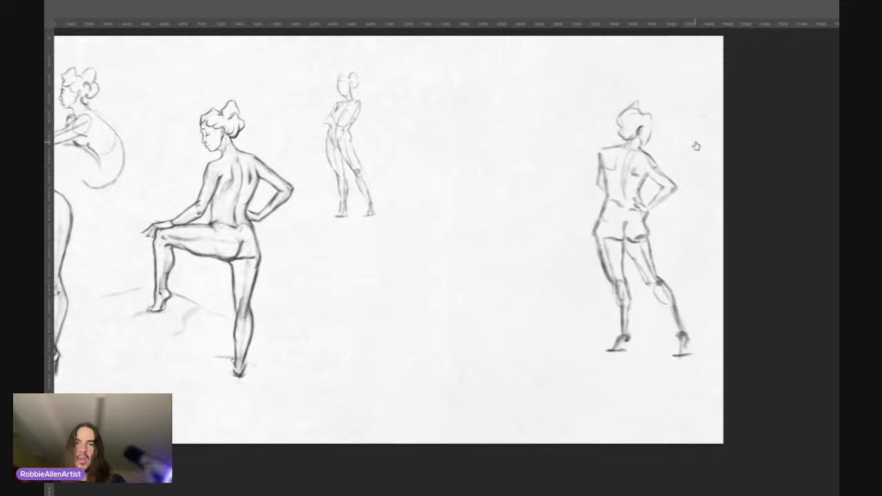
Step: Show the hidden seated figure again between the folded-arms sketch and the rear-view standing sketch, and compare it with both
{"action": "left_click", "coordinate": [697, 145]}
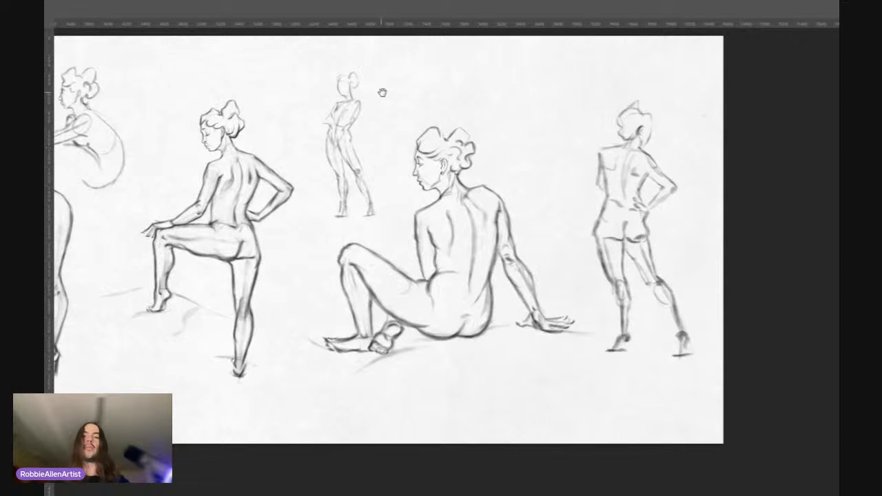
{"action": "left_click_drag", "start_coordinate": [502, 178], "coordinate": [523, 157]}
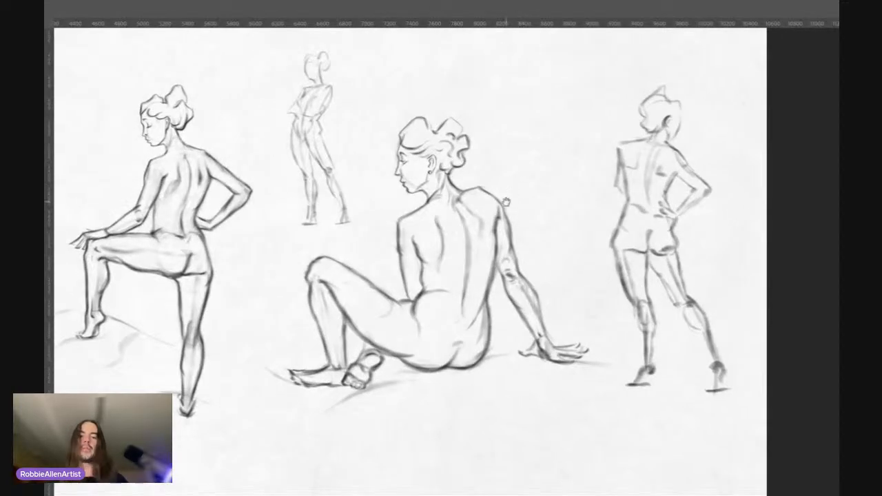
{"action": "left_click_drag", "start_coordinate": [502, 193], "coordinate": [513, 178]}
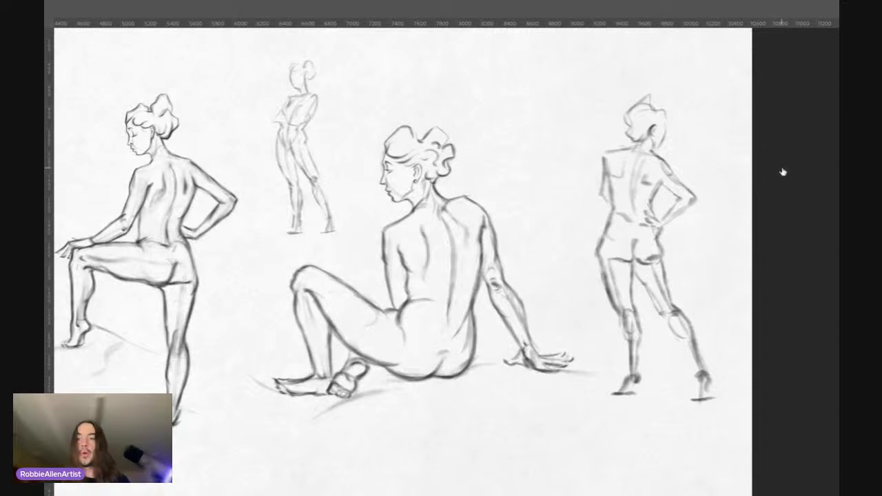
{"action": "left_click_drag", "start_coordinate": [376, 222], "coordinate": [391, 226]}
{"action": "left_click_drag", "start_coordinate": [439, 250], "coordinate": [453, 237]}
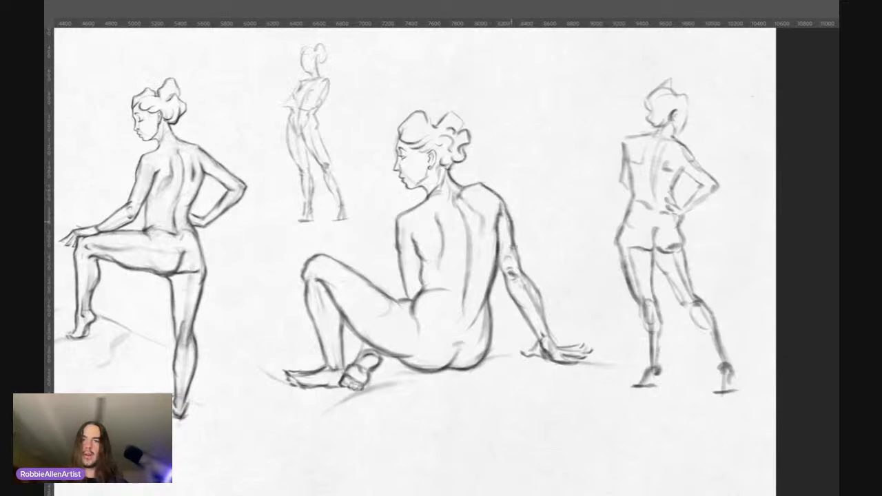
Step: Examine the seated figure's head and back at closer range, and review the arrangement of all figures across the whole page
{"action": "left_click_drag", "start_coordinate": [504, 275], "coordinate": [515, 303]}
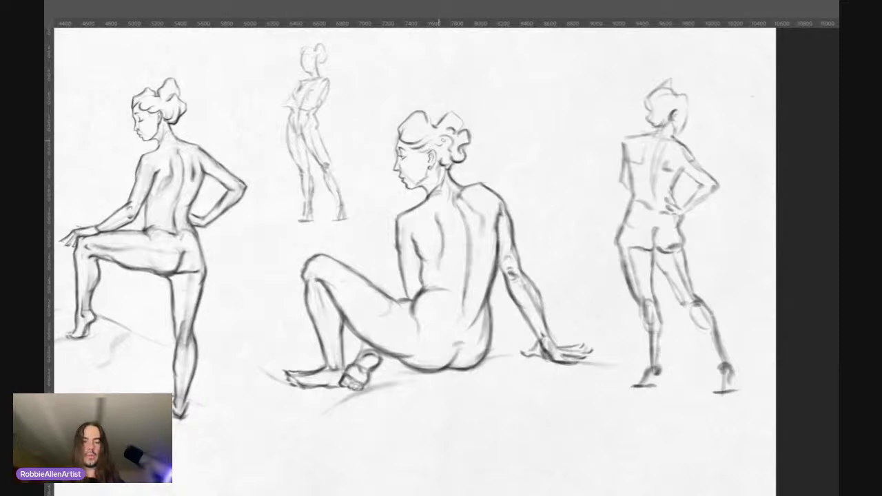
{"action": "left_click_drag", "start_coordinate": [437, 127], "coordinate": [426, 160]}
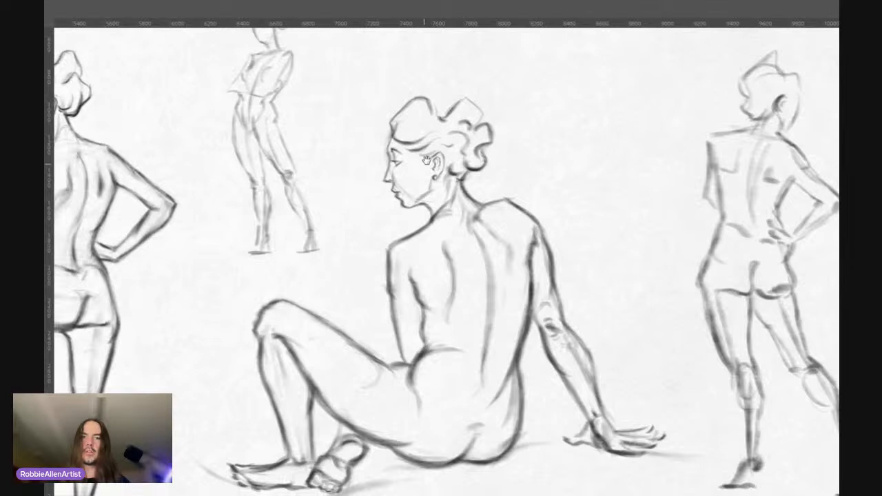
{"action": "left_click_drag", "start_coordinate": [427, 159], "coordinate": [409, 162]}
{"action": "left_click_drag", "start_coordinate": [443, 189], "coordinate": [434, 190]}
{"action": "left_click_drag", "start_coordinate": [433, 190], "coordinate": [420, 186]}
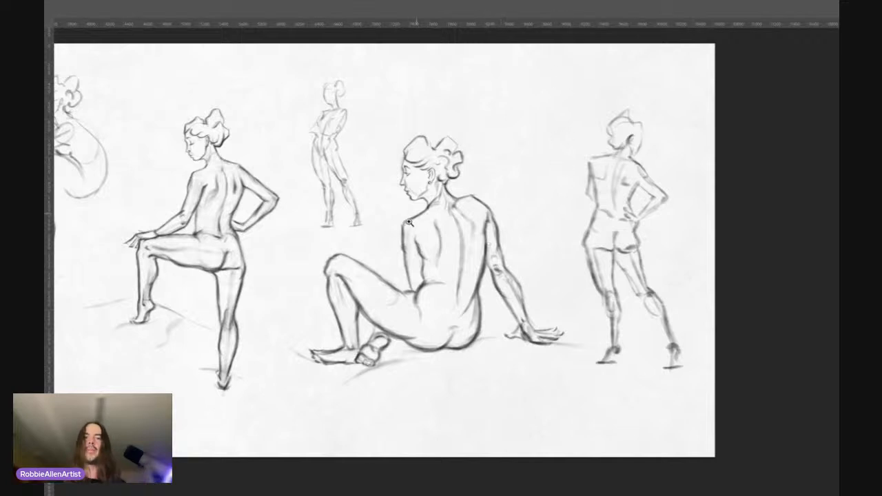
{"action": "scroll", "coordinate": [419, 210], "scroll_direction": "up", "scroll_amount": 2}
{"action": "scroll", "coordinate": [418, 210], "scroll_direction": "up", "scroll_amount": 4}
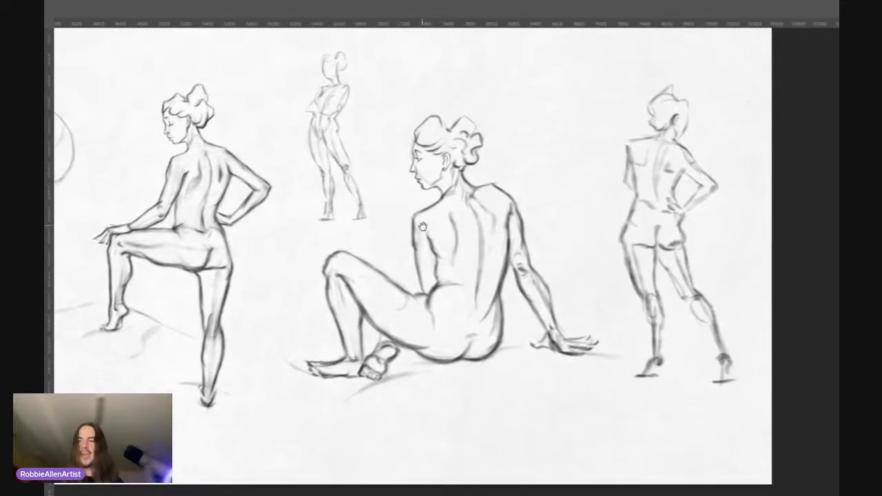
{"action": "scroll", "coordinate": [485, 221], "scroll_direction": "down", "scroll_amount": 6}
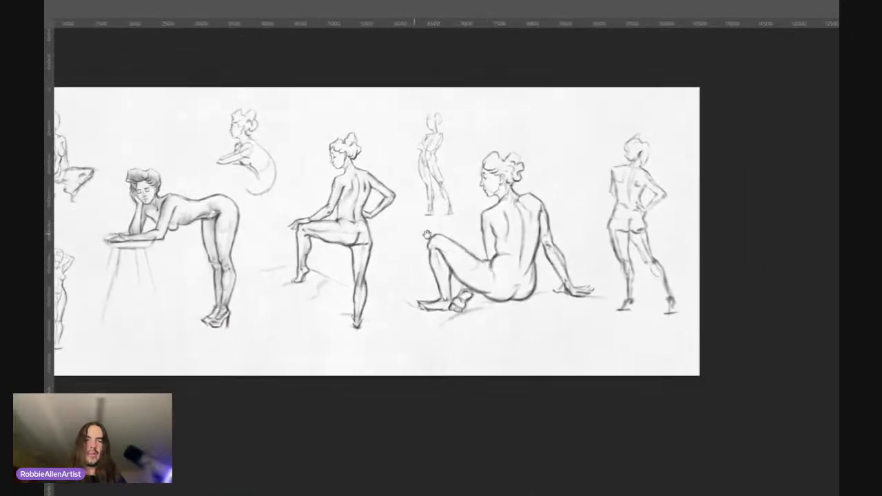
{"action": "left_click_drag", "start_coordinate": [428, 235], "coordinate": [466, 224]}
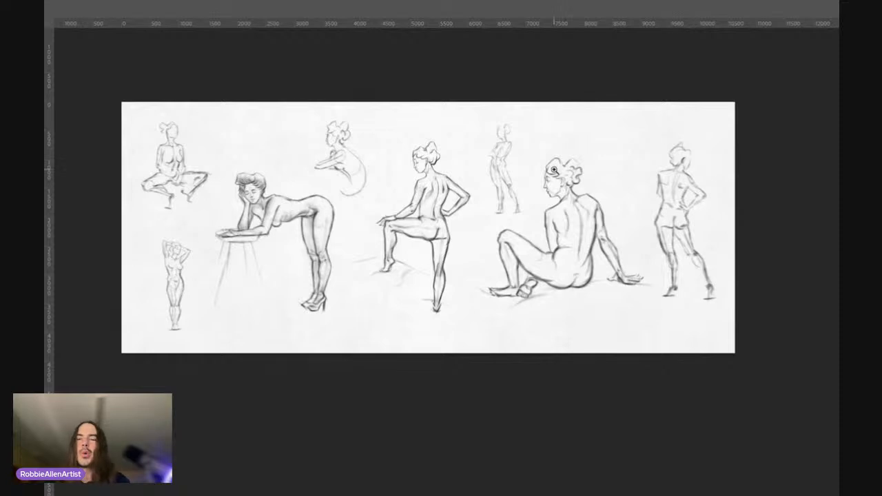
{"action": "left_click_drag", "start_coordinate": [430, 173], "coordinate": [447, 169]}
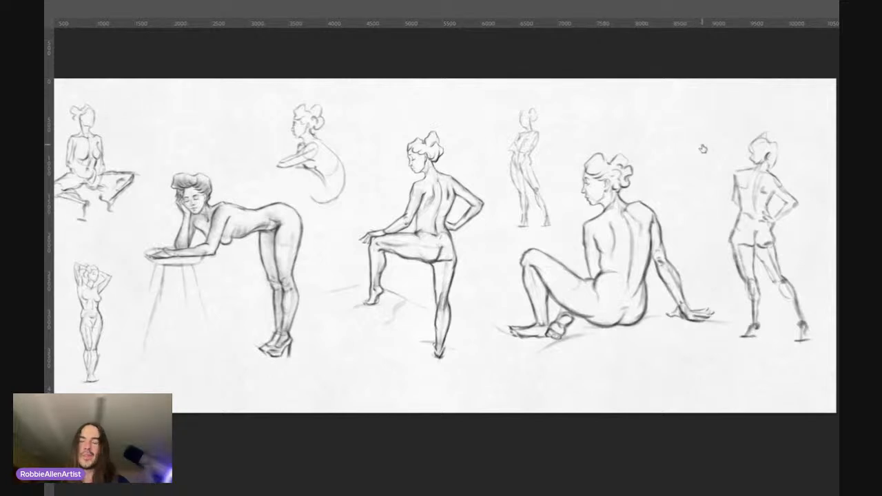
{"action": "left_click_drag", "start_coordinate": [590, 159], "coordinate": [597, 161]}
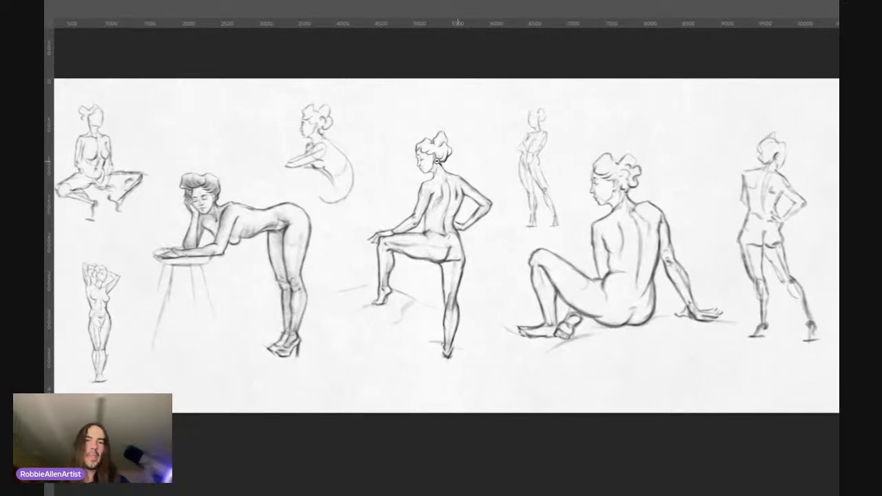
{"action": "mouse_move", "coordinate": [436, 162]}
{"action": "left_mouse_down"}
{"action": "mouse_move", "coordinate": [428, 165]}
{"action": "mouse_move", "coordinate": [443, 158]}
{"action": "mouse_move", "coordinate": [434, 159]}
{"action": "left_mouse_up"}
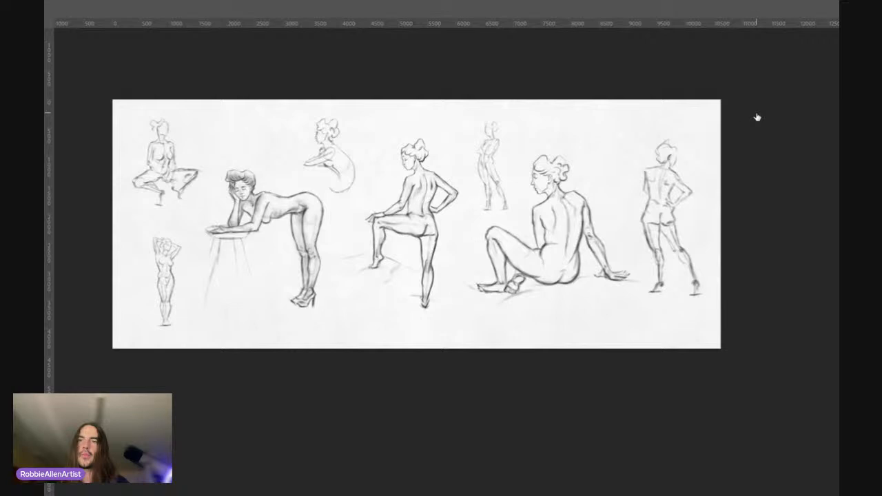
{"action": "left_click", "coordinate": [698, 123]}
{"action": "left_click", "coordinate": [698, 123]}
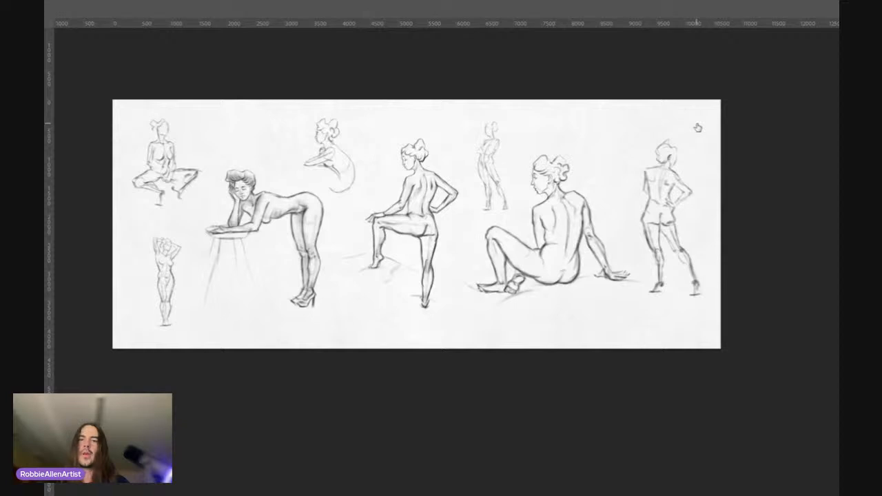
{"action": "left_click", "coordinate": [696, 139]}
{"action": "left_click", "coordinate": [696, 139]}
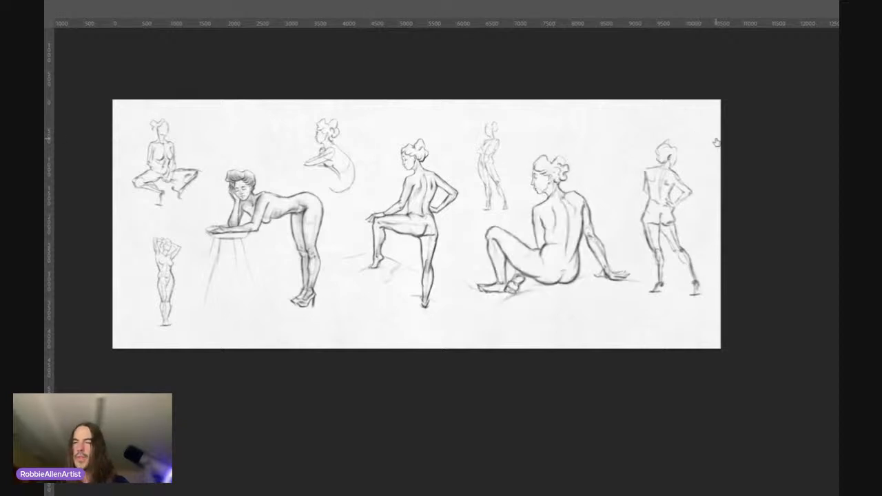
{"action": "left_click", "coordinate": [701, 140]}
{"action": "left_click", "coordinate": [701, 140]}
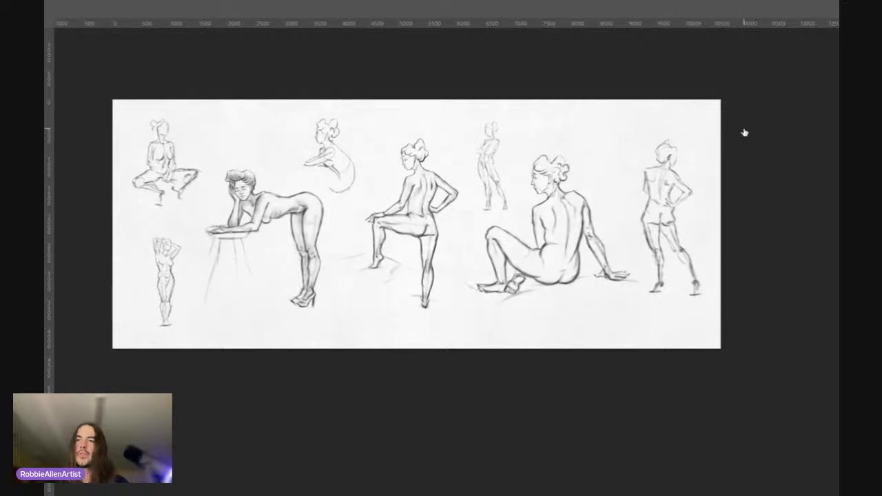
{"action": "left_click", "coordinate": [699, 136]}
{"action": "left_click", "coordinate": [699, 136]}
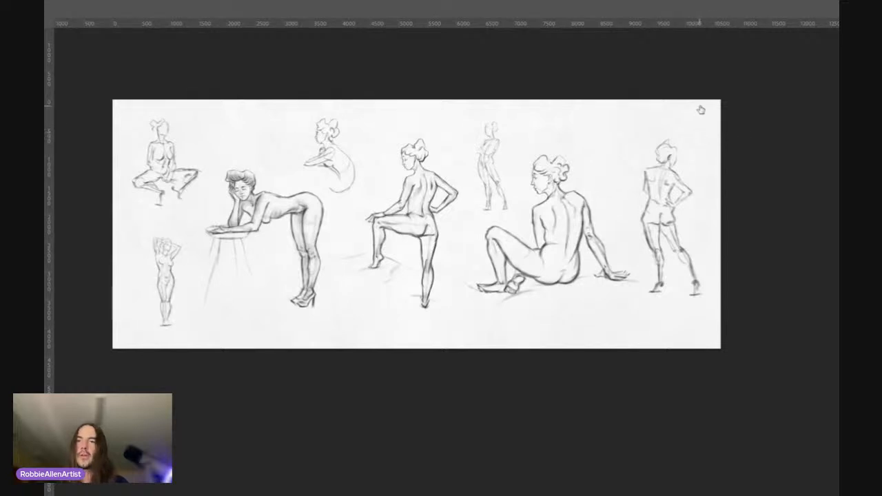
{"action": "left_click", "coordinate": [701, 110]}
{"action": "left_click", "coordinate": [701, 110]}
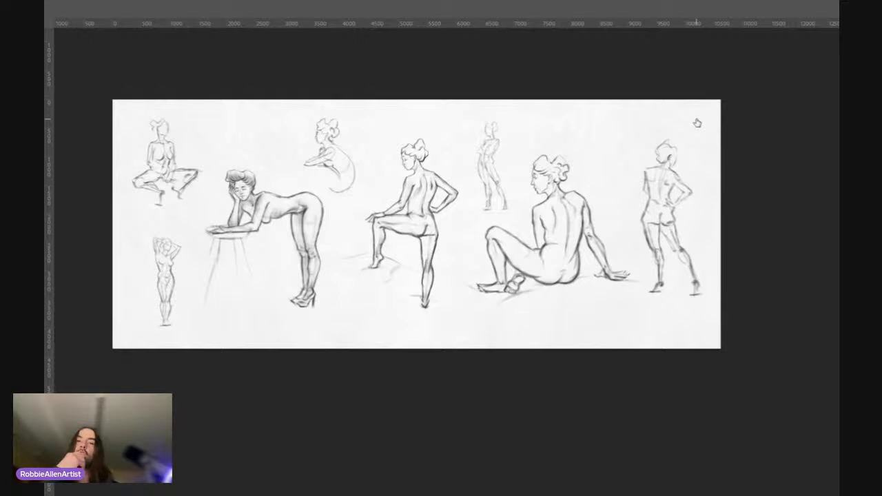
Step: Examine the spacing and relative scale of the raised-leg, folded-arms, seated and rear-view standing figures on the page's right half
{"action": "left_click", "coordinate": [597, 207]}
{"action": "mouse_move", "coordinate": [598, 207]}
{"action": "left_mouse_down"}
{"action": "mouse_move", "coordinate": [543, 201]}
{"action": "mouse_move", "coordinate": [581, 226]}
{"action": "mouse_move", "coordinate": [573, 197]}
{"action": "left_mouse_up"}
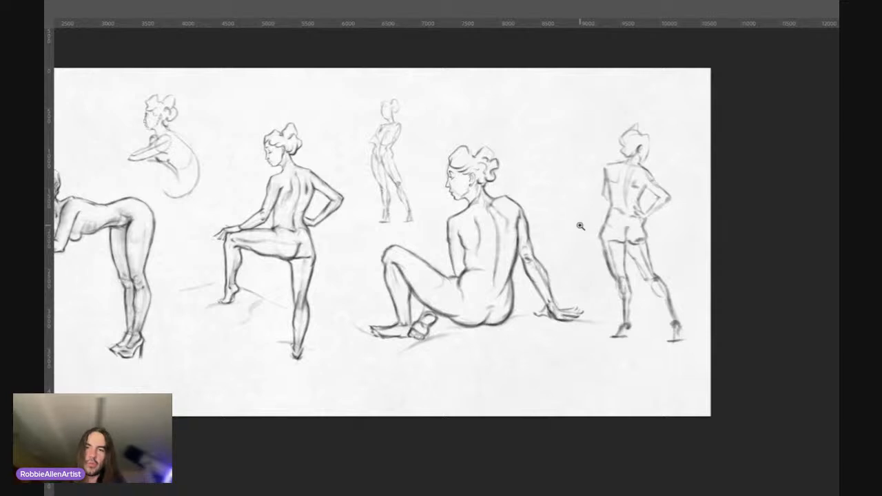
{"action": "scroll", "coordinate": [580, 226], "scroll_direction": "right", "scroll_amount": 2}
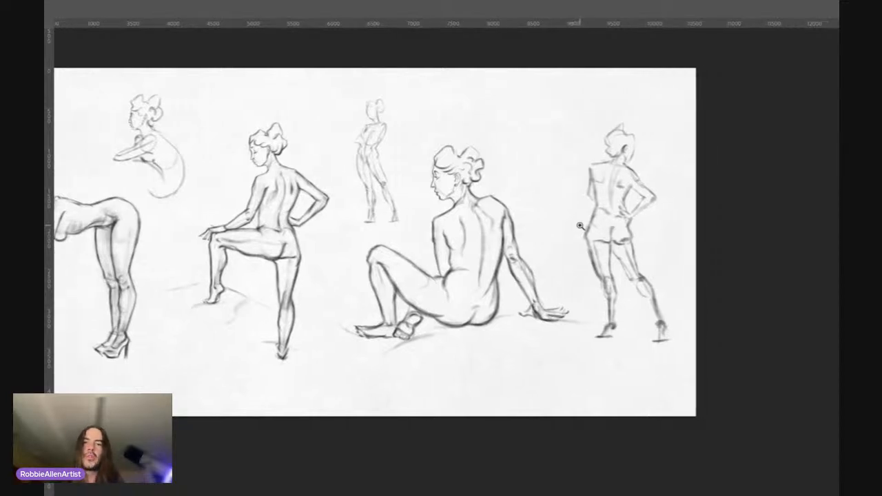
{"action": "scroll", "coordinate": [580, 226], "scroll_direction": "up", "scroll_amount": 3}
{"action": "scroll", "coordinate": [470, 240], "scroll_direction": "up", "scroll_amount": 1}
{"action": "scroll", "coordinate": [469, 240], "scroll_direction": "down", "scroll_amount": 3}
{"action": "scroll", "coordinate": [468, 240], "scroll_direction": "up", "scroll_amount": 1}
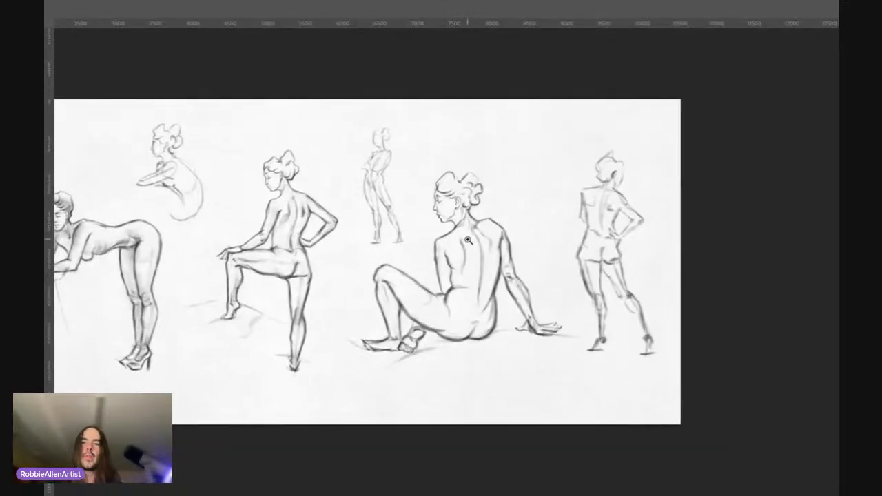
{"action": "scroll", "coordinate": [468, 240], "scroll_direction": "right", "scroll_amount": 2}
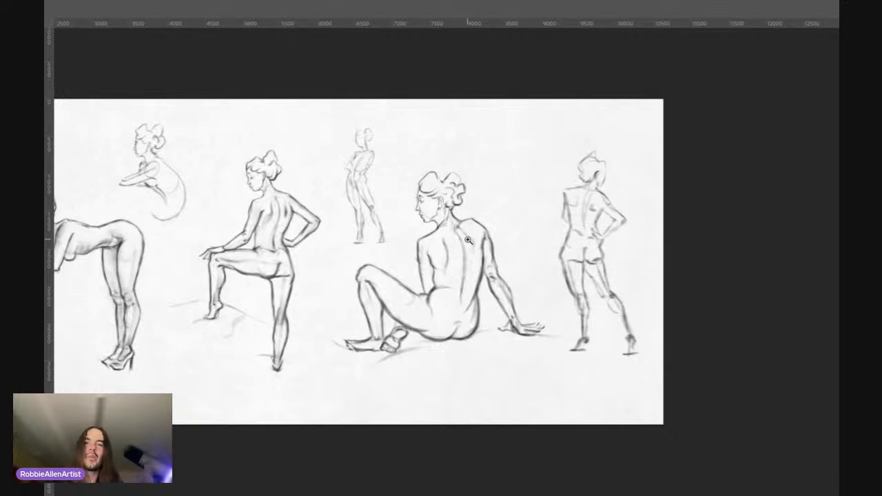
{"action": "scroll", "coordinate": [483, 242], "scroll_direction": "left", "scroll_amount": 10}
{"action": "scroll", "coordinate": [483, 242], "scroll_direction": "down", "scroll_amount": 3}
{"action": "scroll", "coordinate": [483, 242], "scroll_direction": "right", "scroll_amount": 3}
{"action": "scroll", "coordinate": [483, 242], "scroll_direction": "up", "scroll_amount": 1}
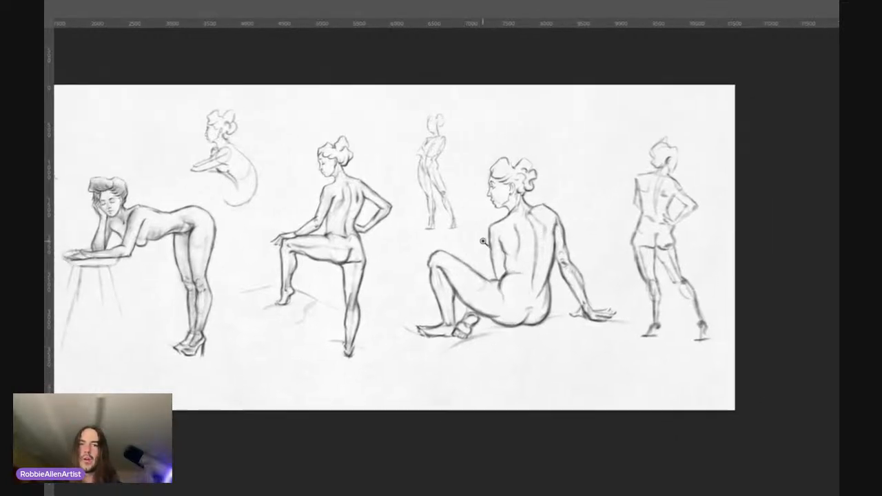
{"action": "scroll", "coordinate": [483, 242], "scroll_direction": "right", "scroll_amount": 5}
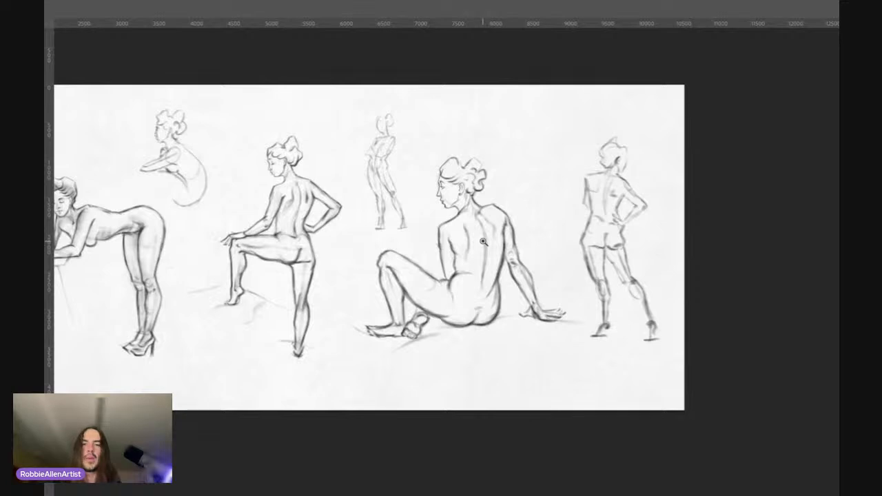
{"action": "scroll", "coordinate": [483, 242], "scroll_direction": "up", "scroll_amount": 1}
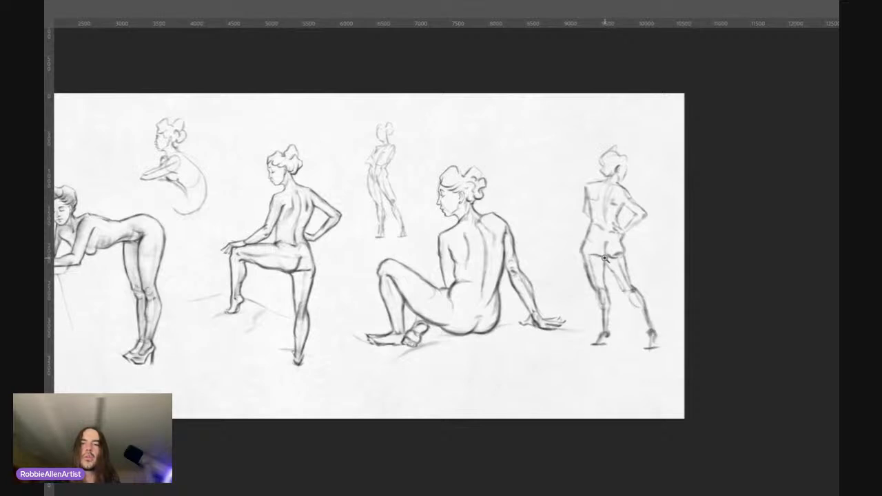
{"action": "scroll", "coordinate": [591, 217], "scroll_direction": "down", "scroll_amount": 1}
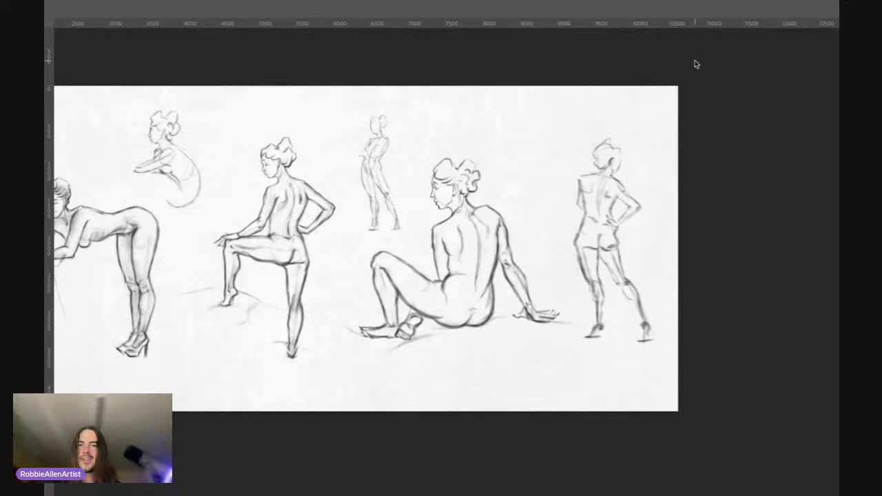
{"action": "scroll", "coordinate": [509, 206], "scroll_direction": "right", "scroll_amount": 1}
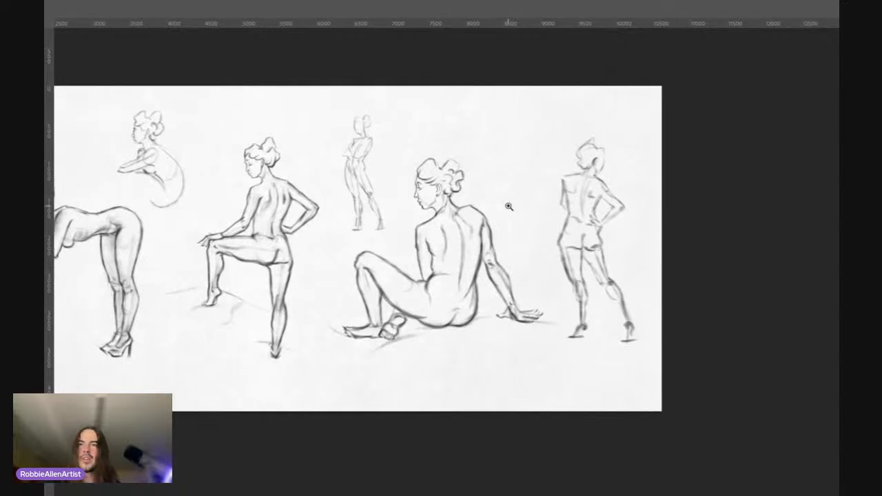